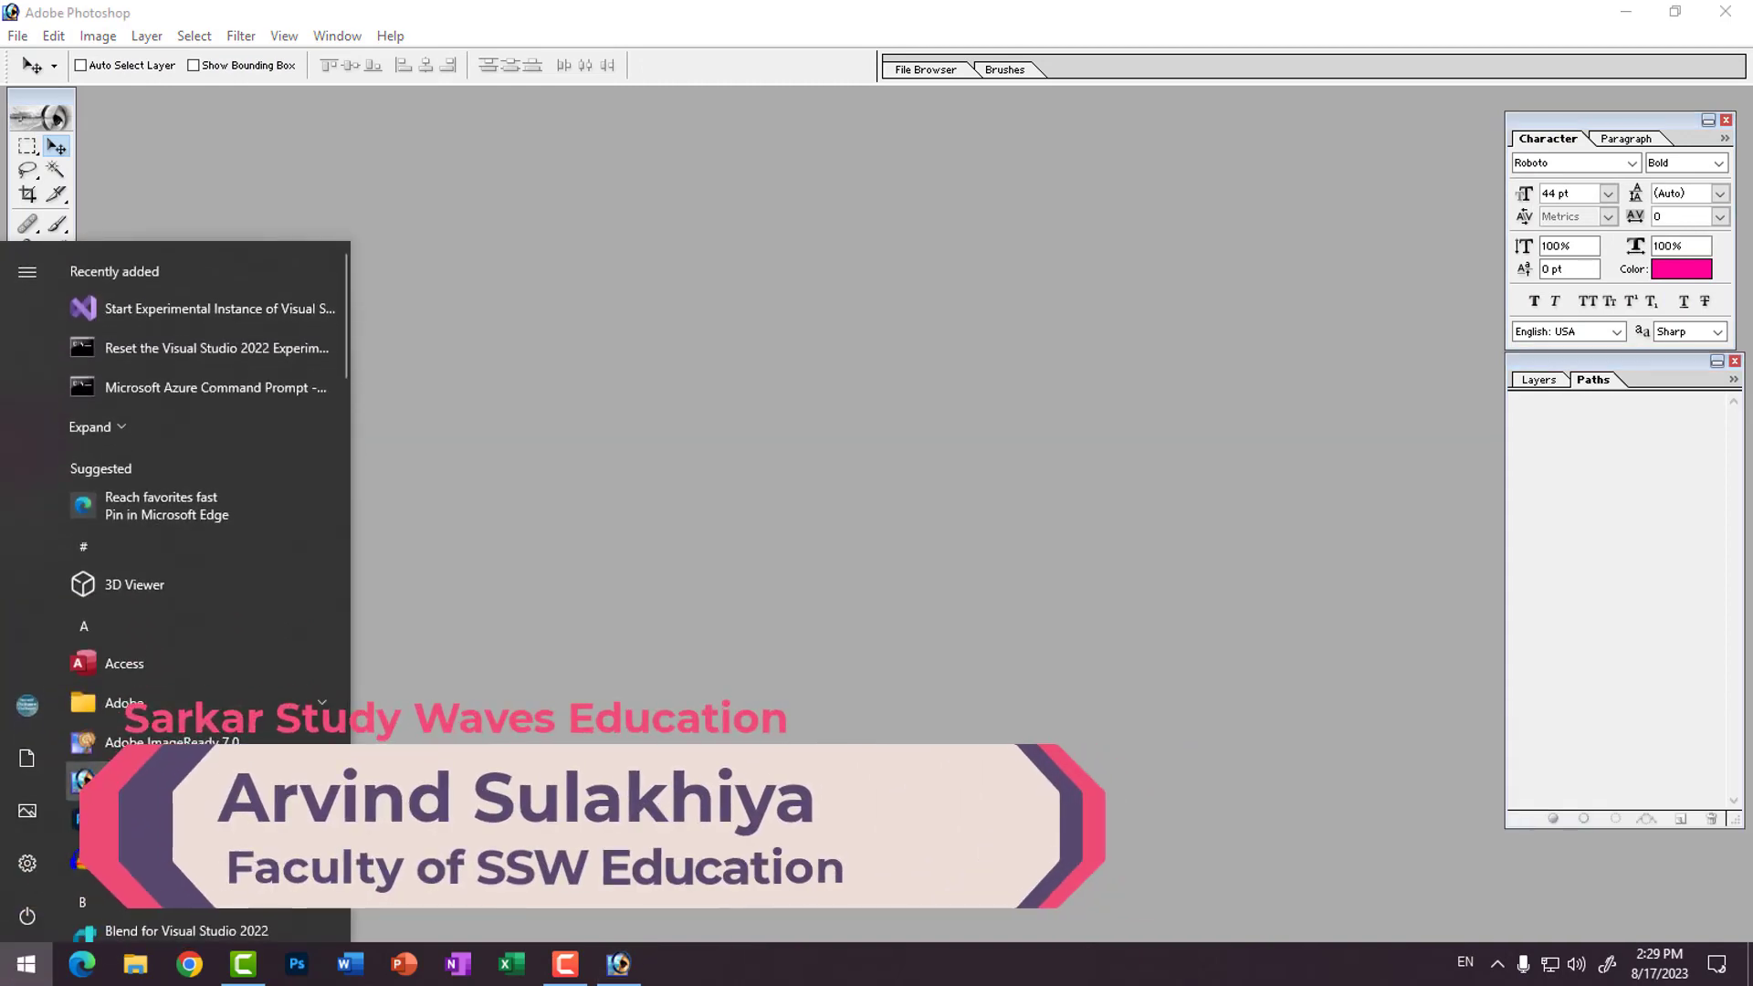
Step: Dismiss the Start menu and briefly check the Window menu, leaving the empty workspace visible
{"action": "left_click", "coordinate": [112, 89]}
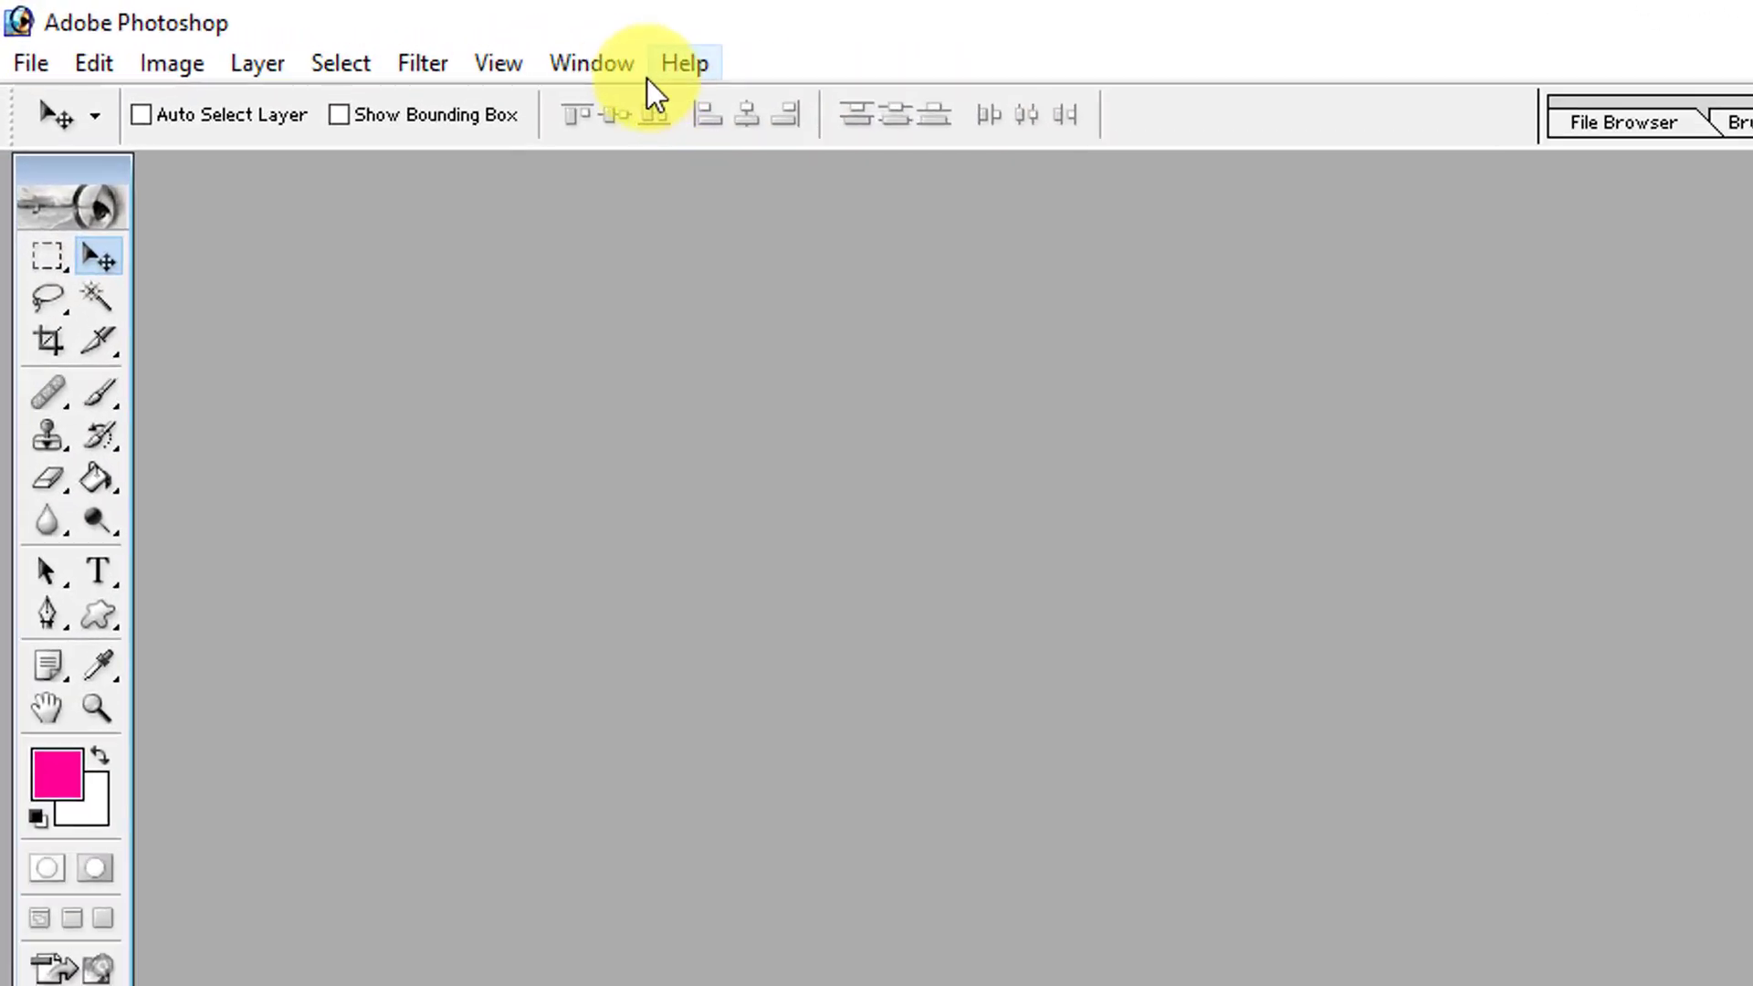
{"action": "left_click", "coordinate": [338, 37]}
{"action": "left_click", "coordinate": [745, 81]}
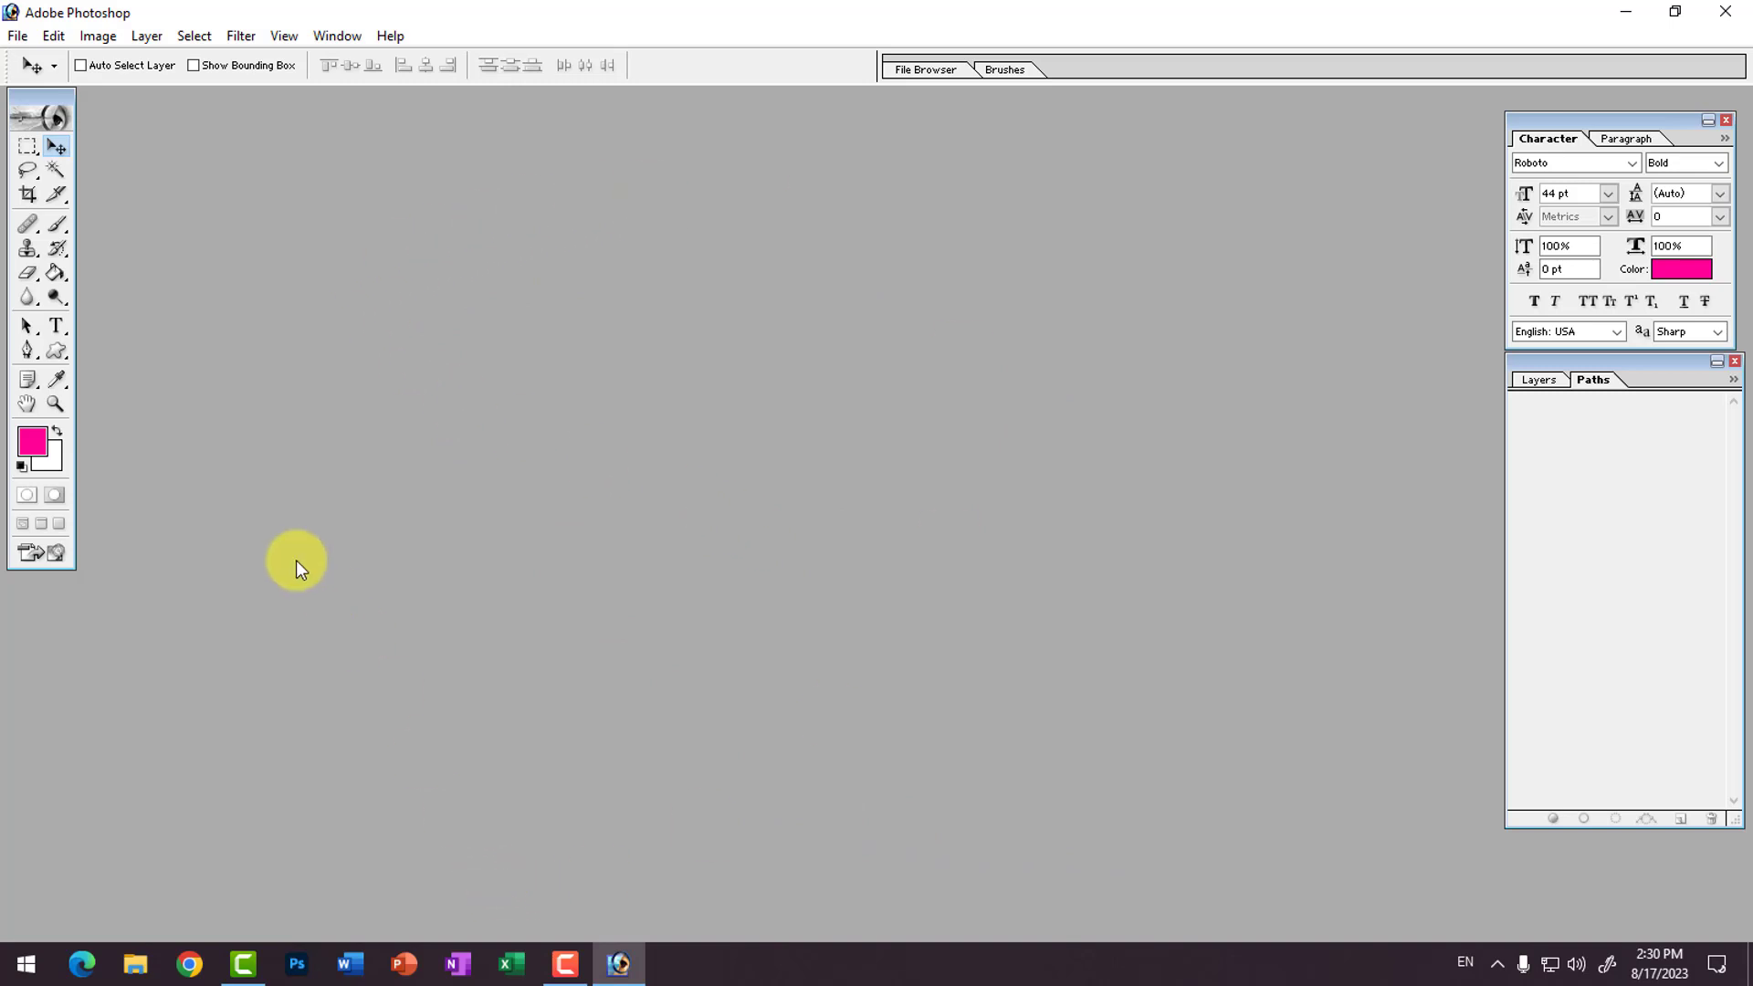
{"action": "left_click", "coordinate": [189, 965]}
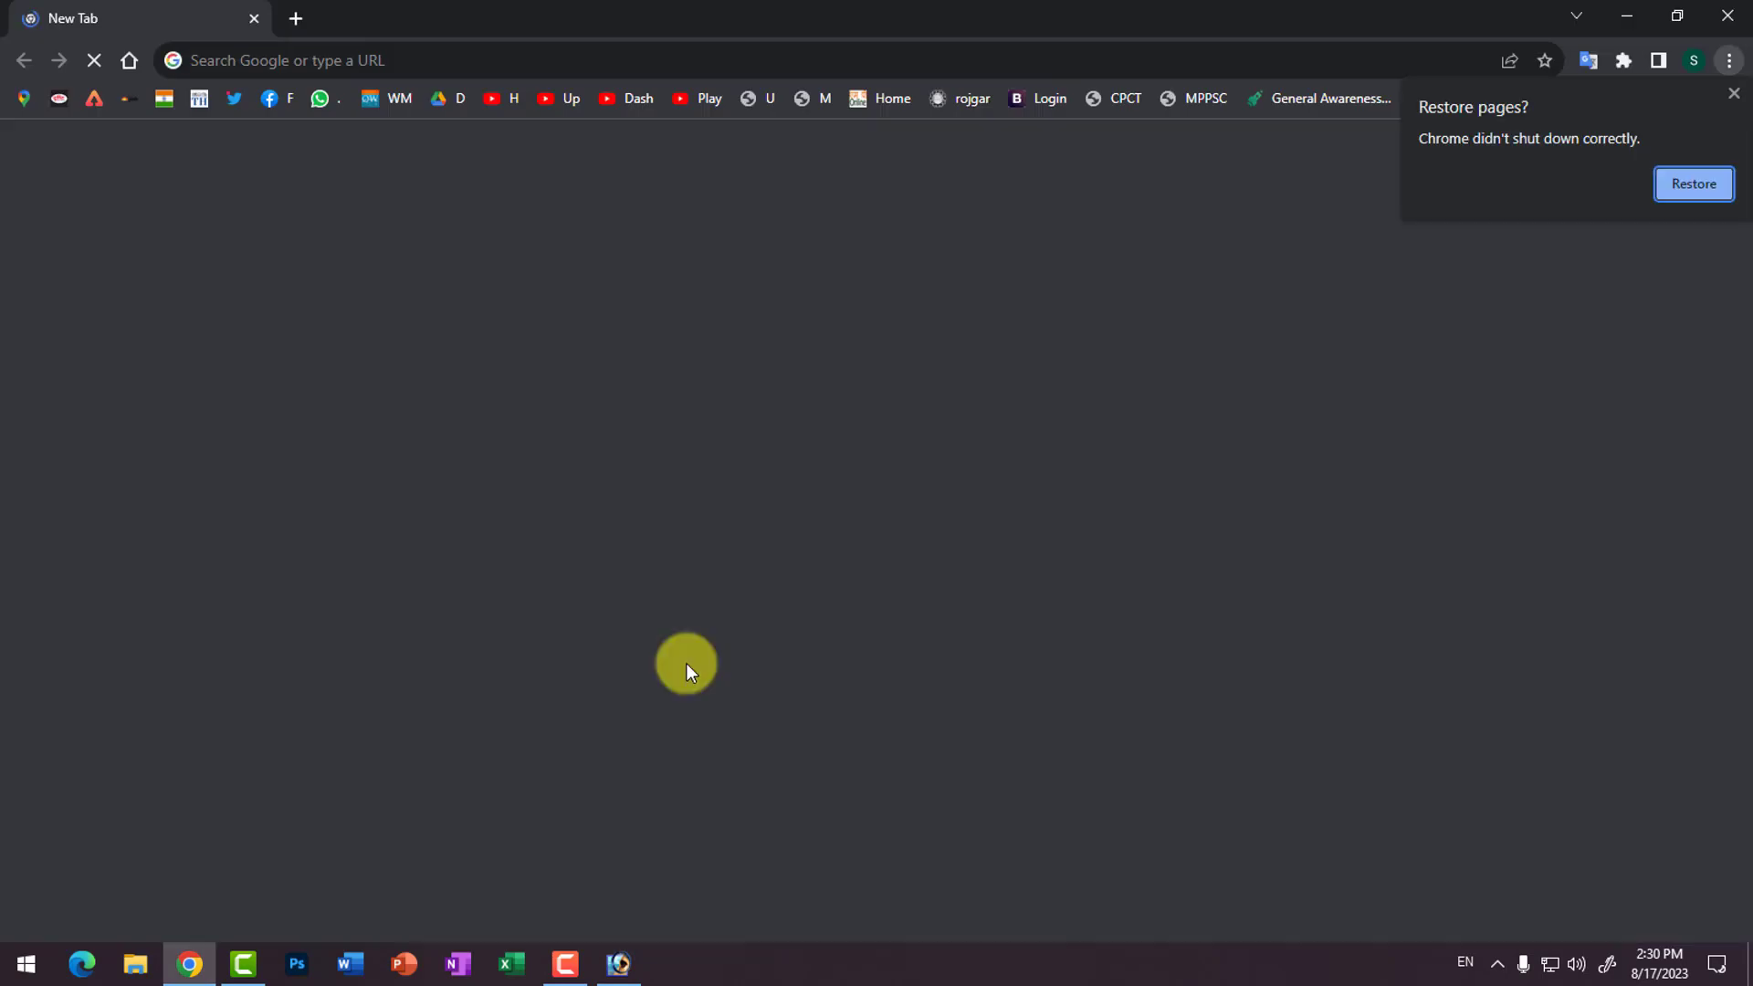
{"action": "left_click", "coordinate": [510, 103]}
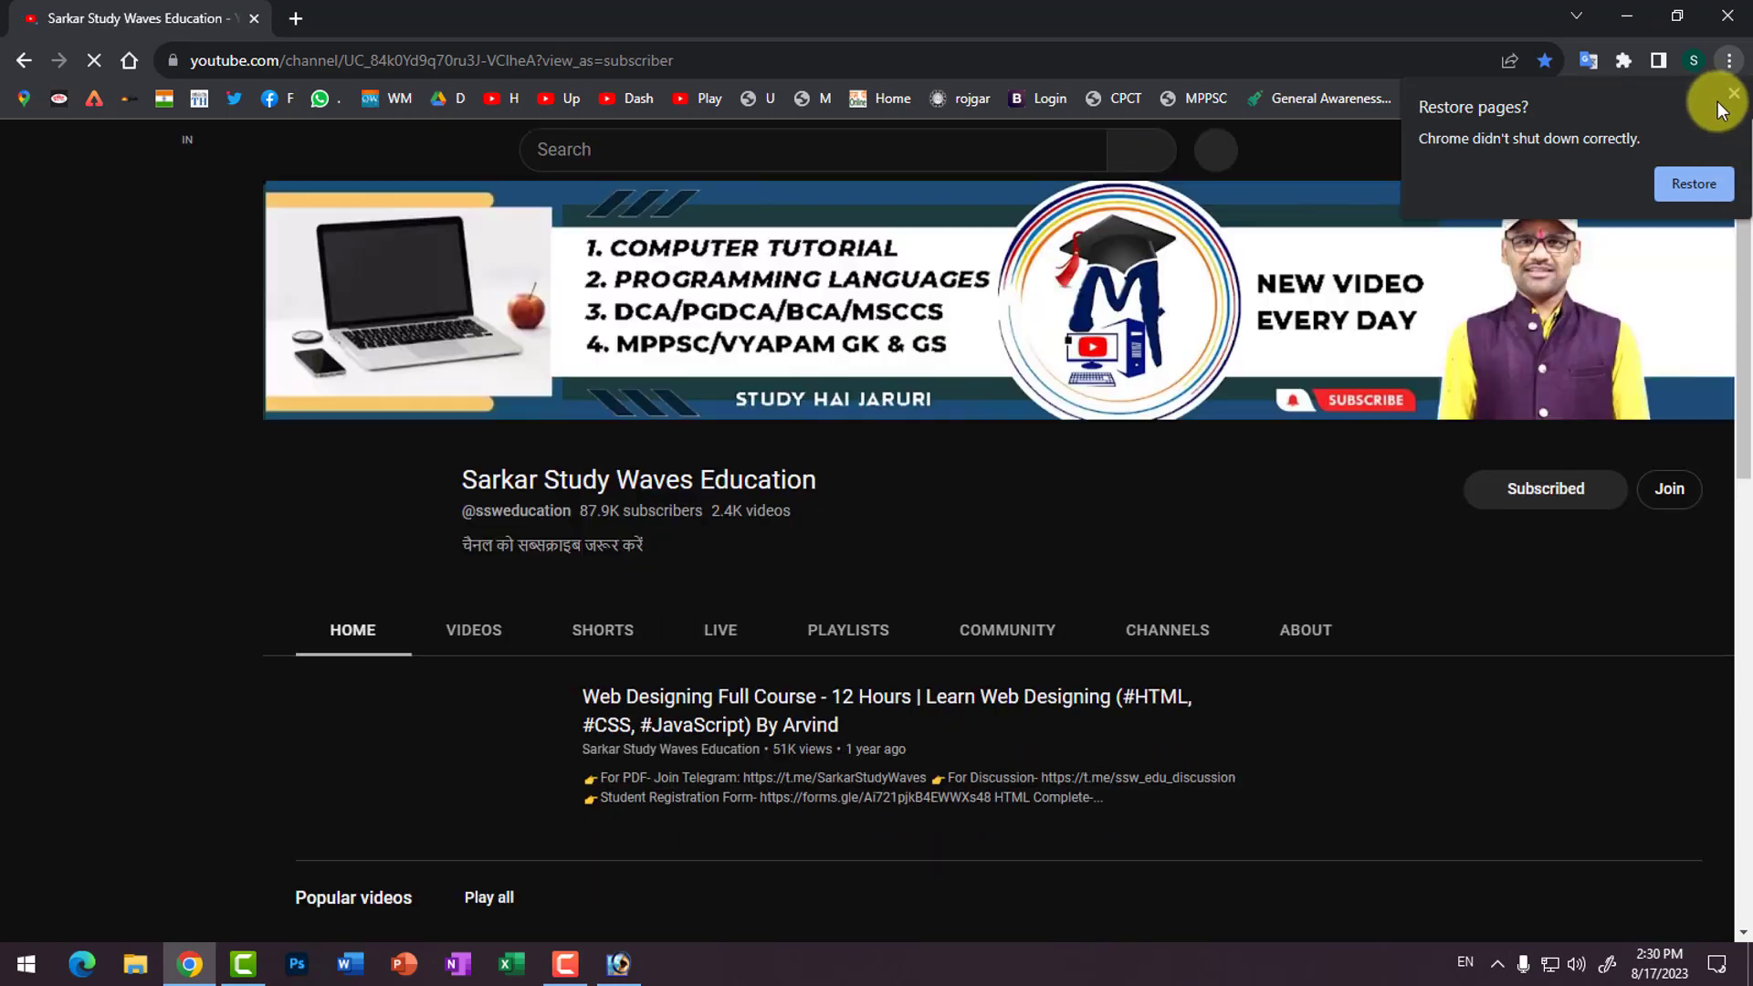
{"action": "left_click", "coordinate": [496, 630]}
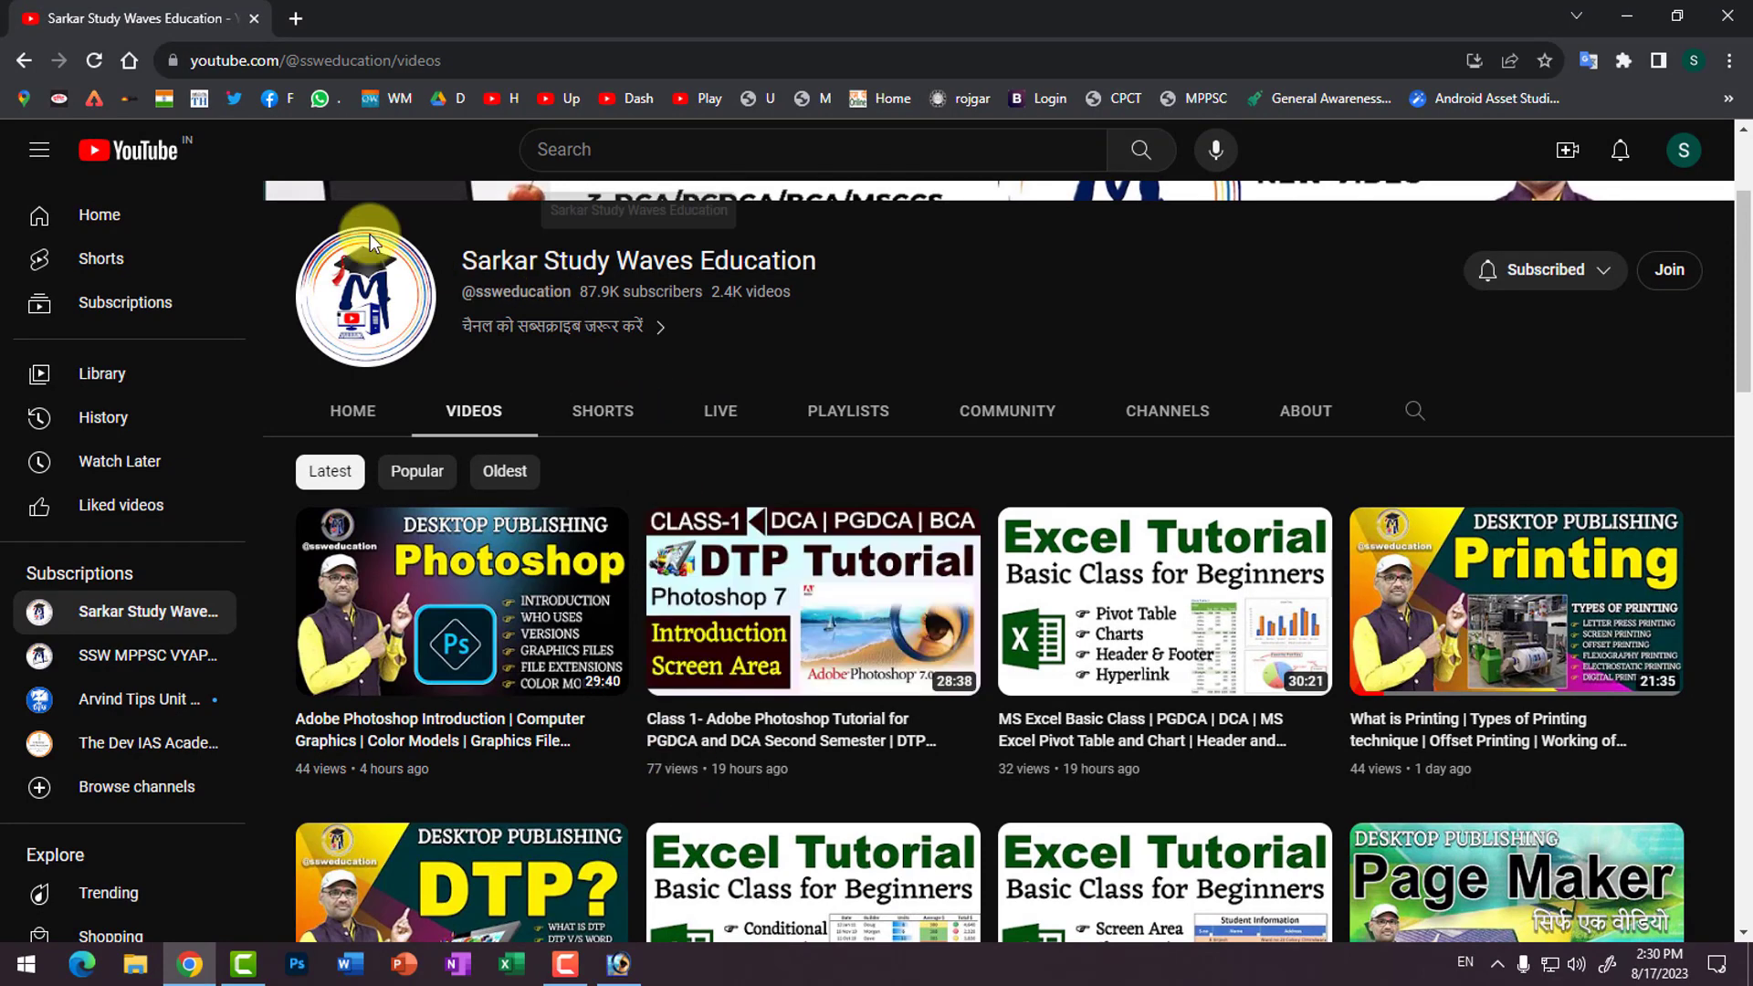
{"action": "left_click", "coordinate": [22, 60]}
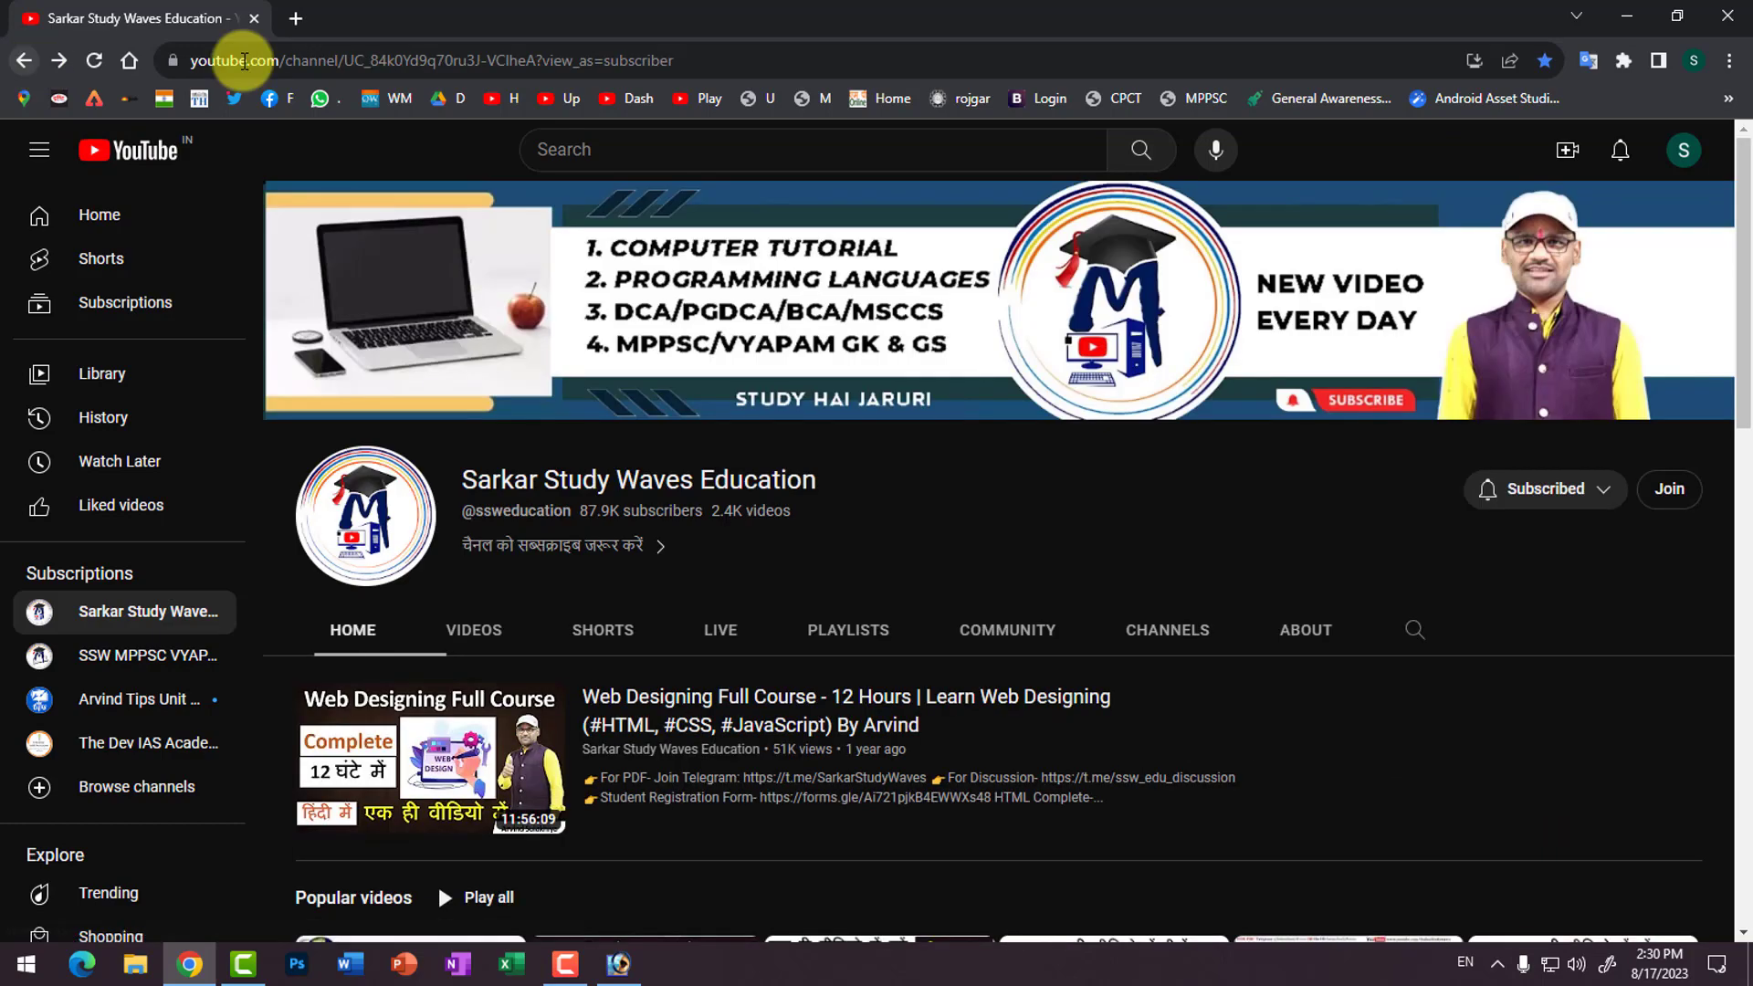
{"action": "left_click", "coordinate": [1627, 16]}
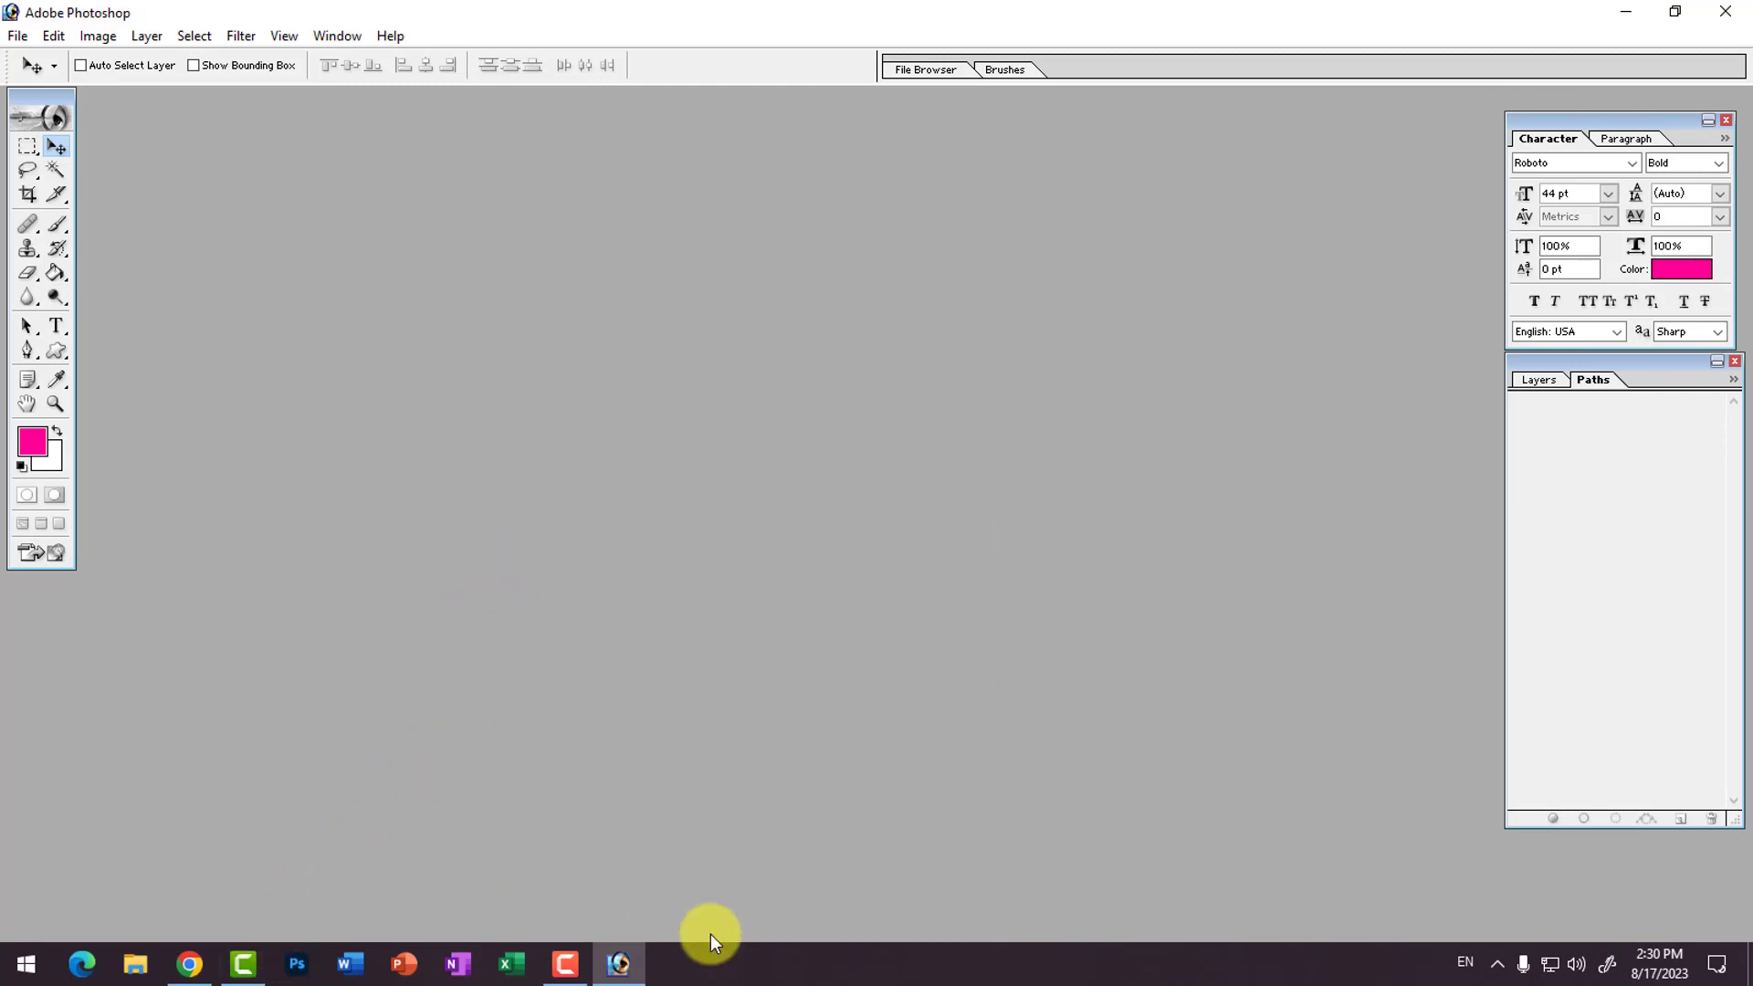
Step: Create a new 4 x 6 inch document at 300 pixels/inch with a White background
{"action": "left_click", "coordinate": [17, 36]}
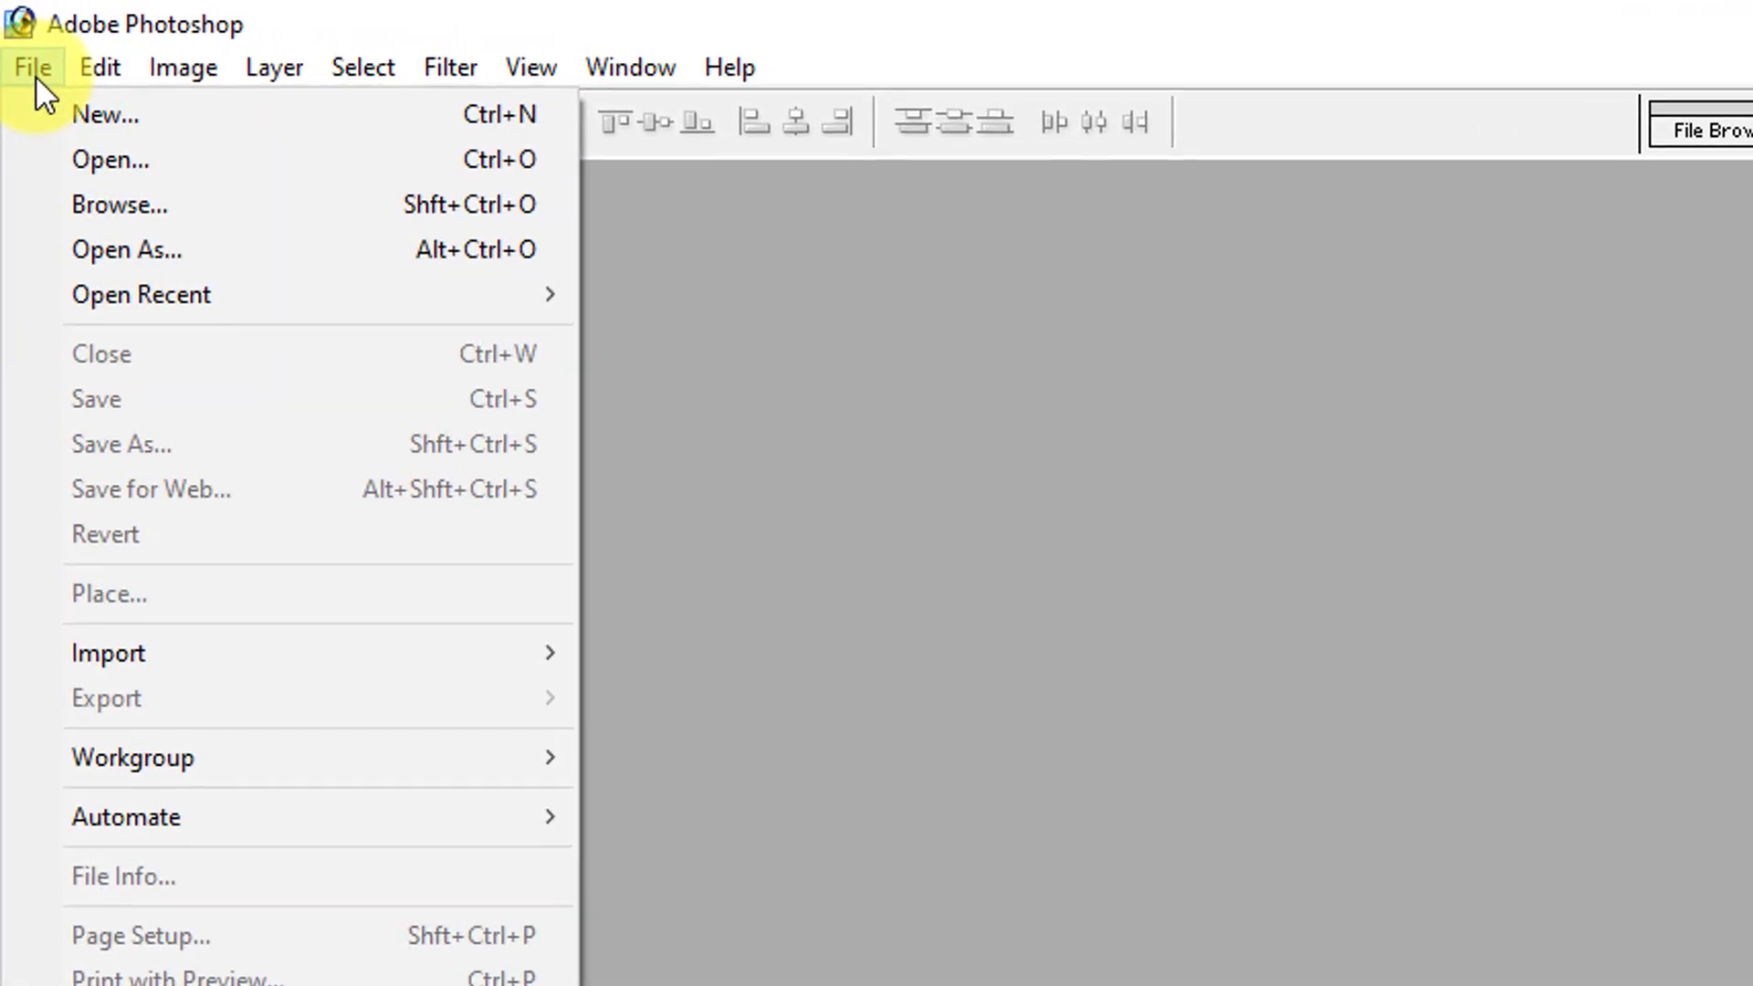
{"action": "left_click", "coordinate": [65, 111]}
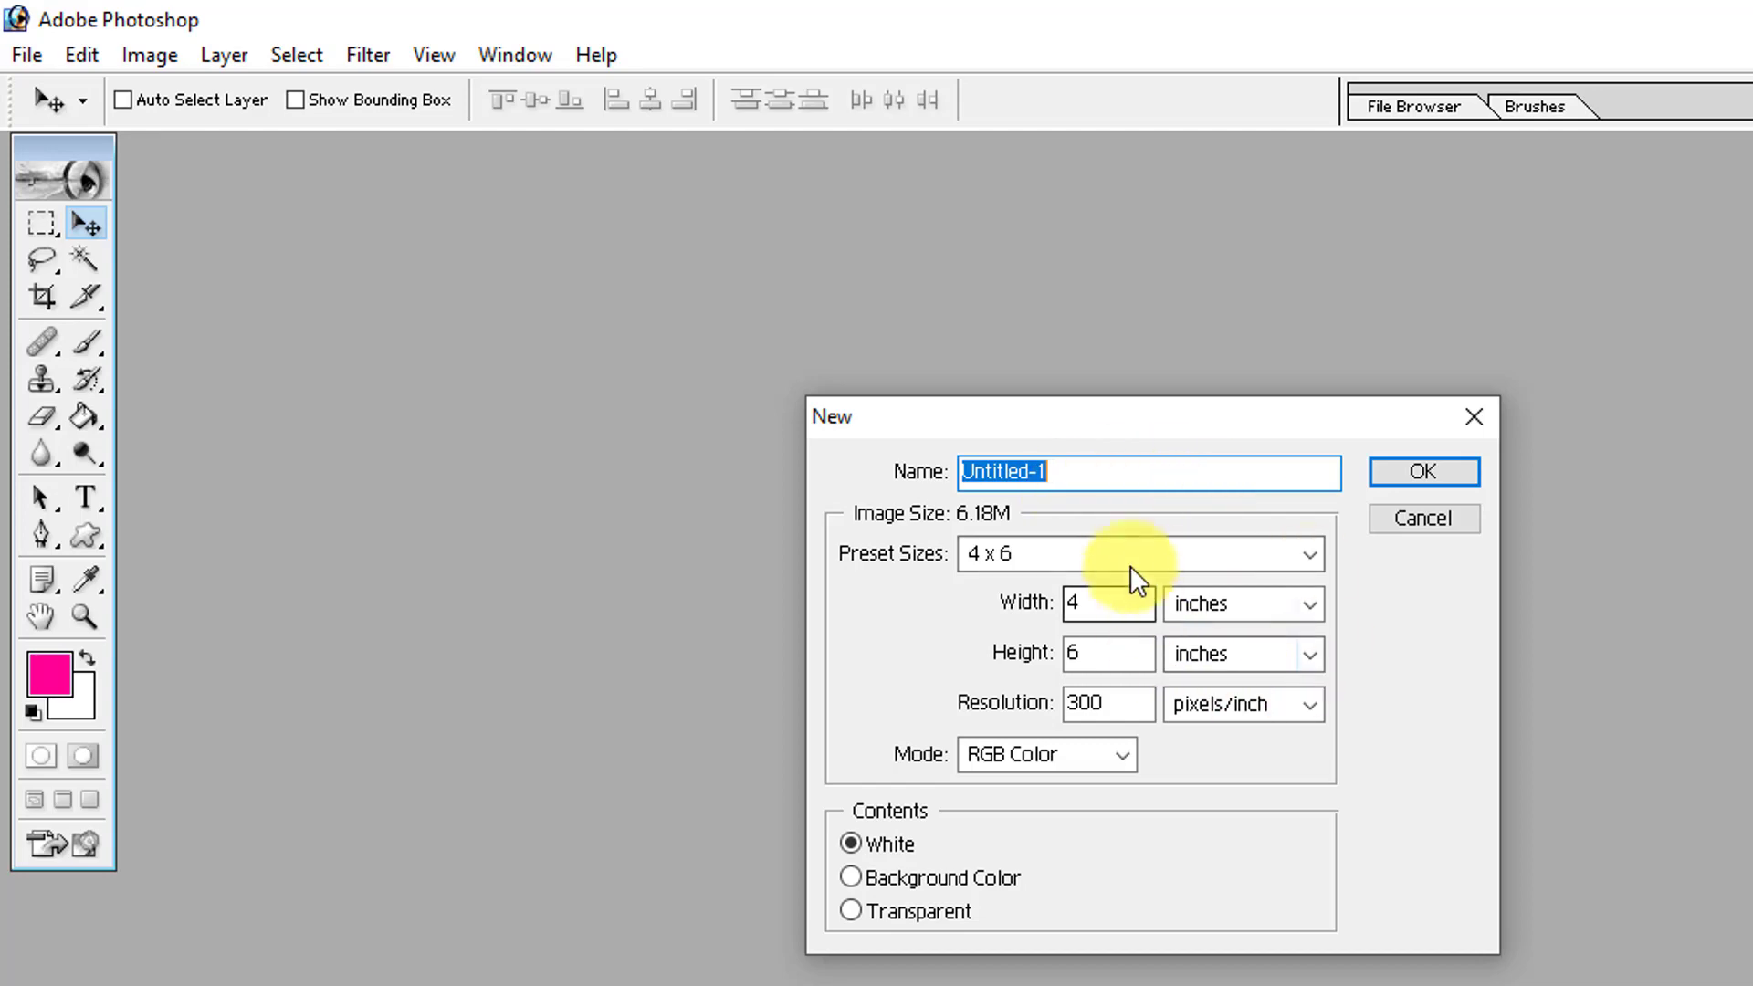
{"action": "left_click", "coordinate": [1123, 550]}
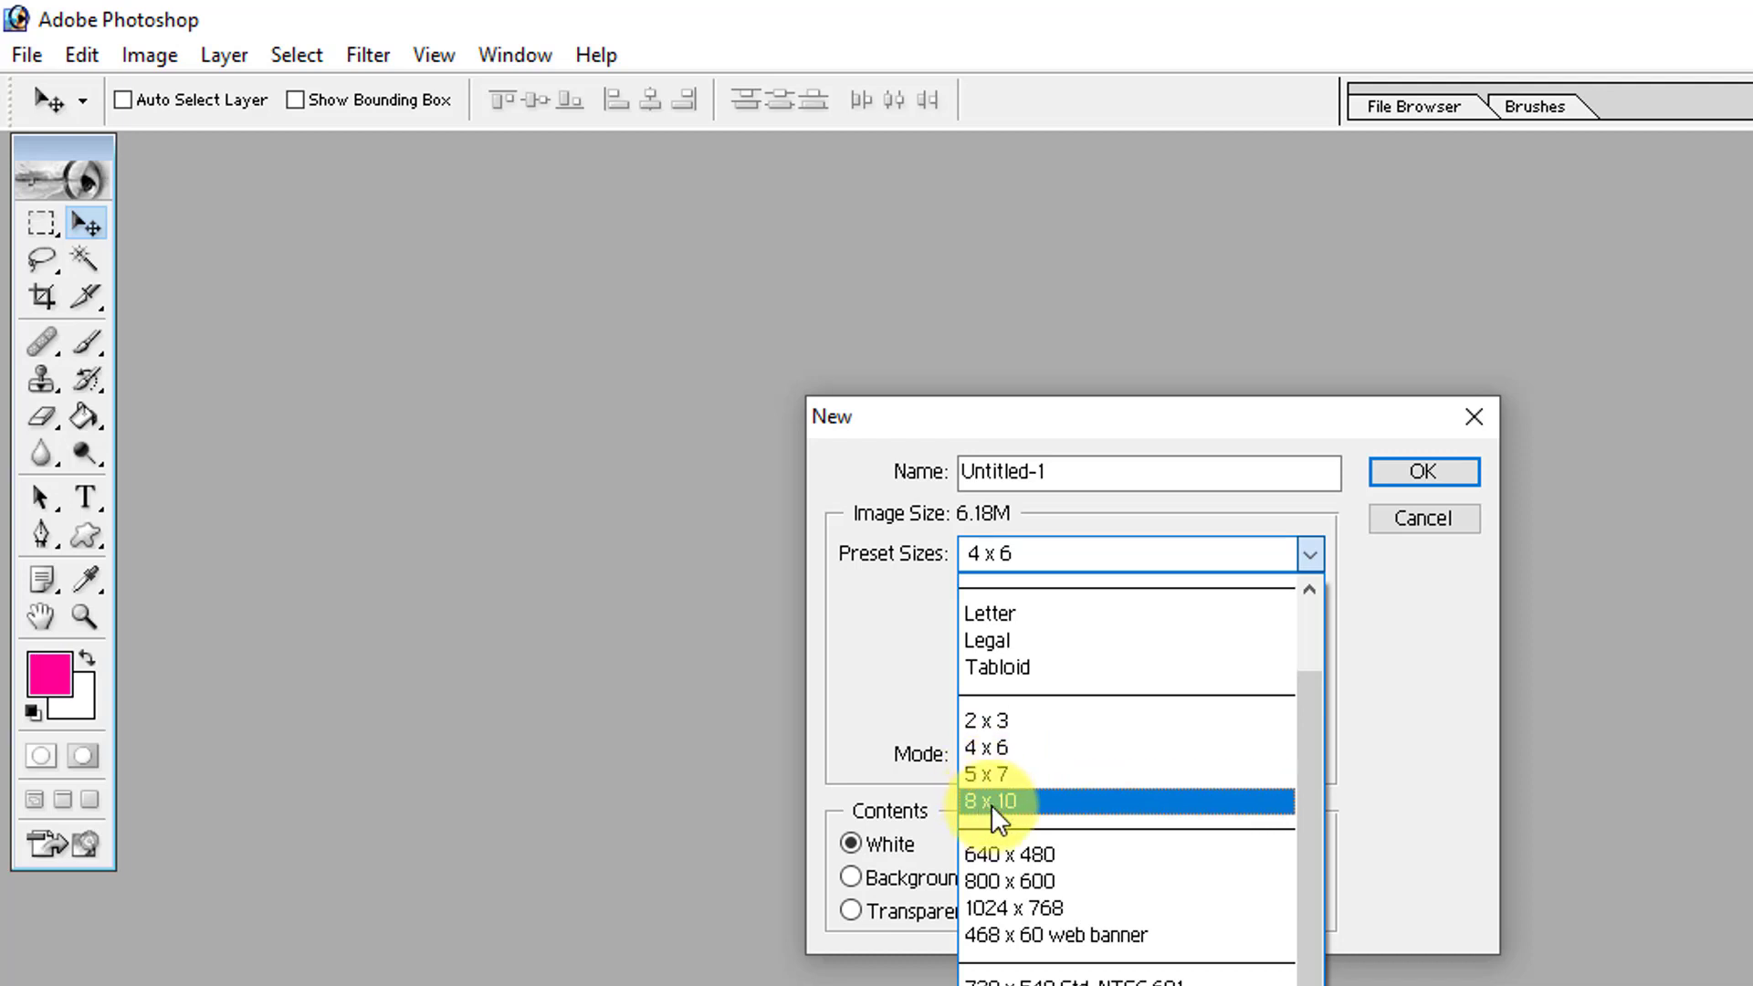
{"action": "left_click", "coordinate": [999, 754]}
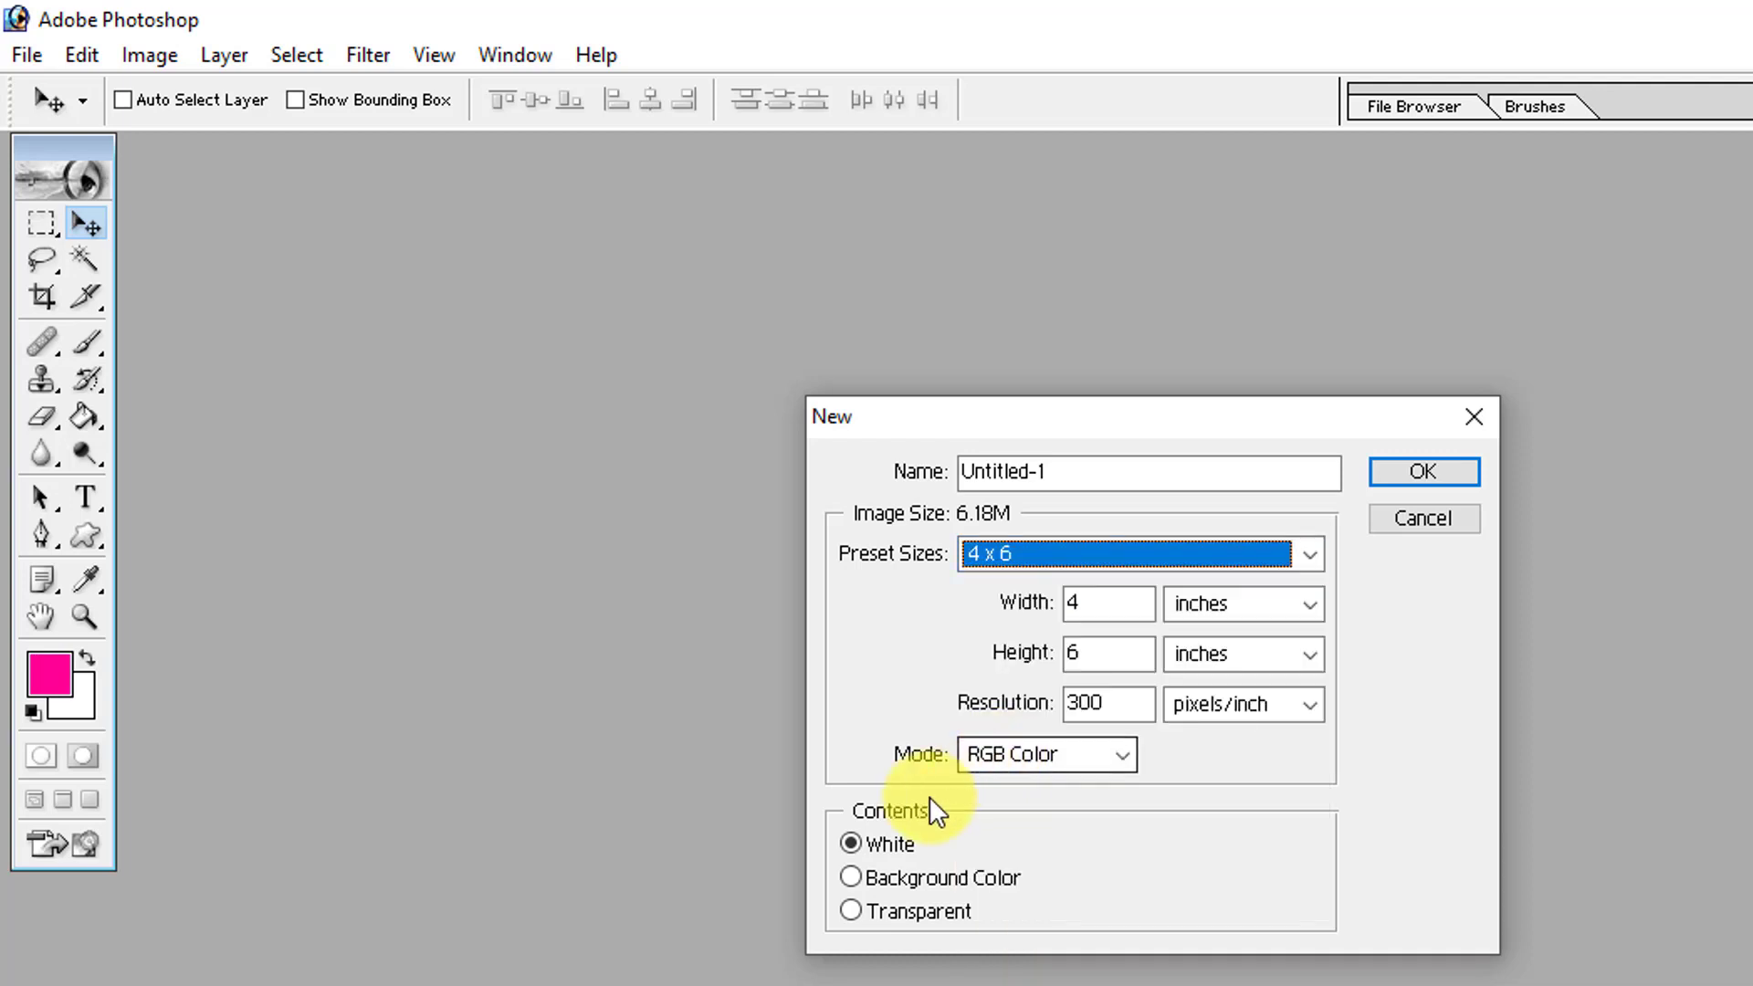
{"action": "left_click", "coordinate": [892, 841]}
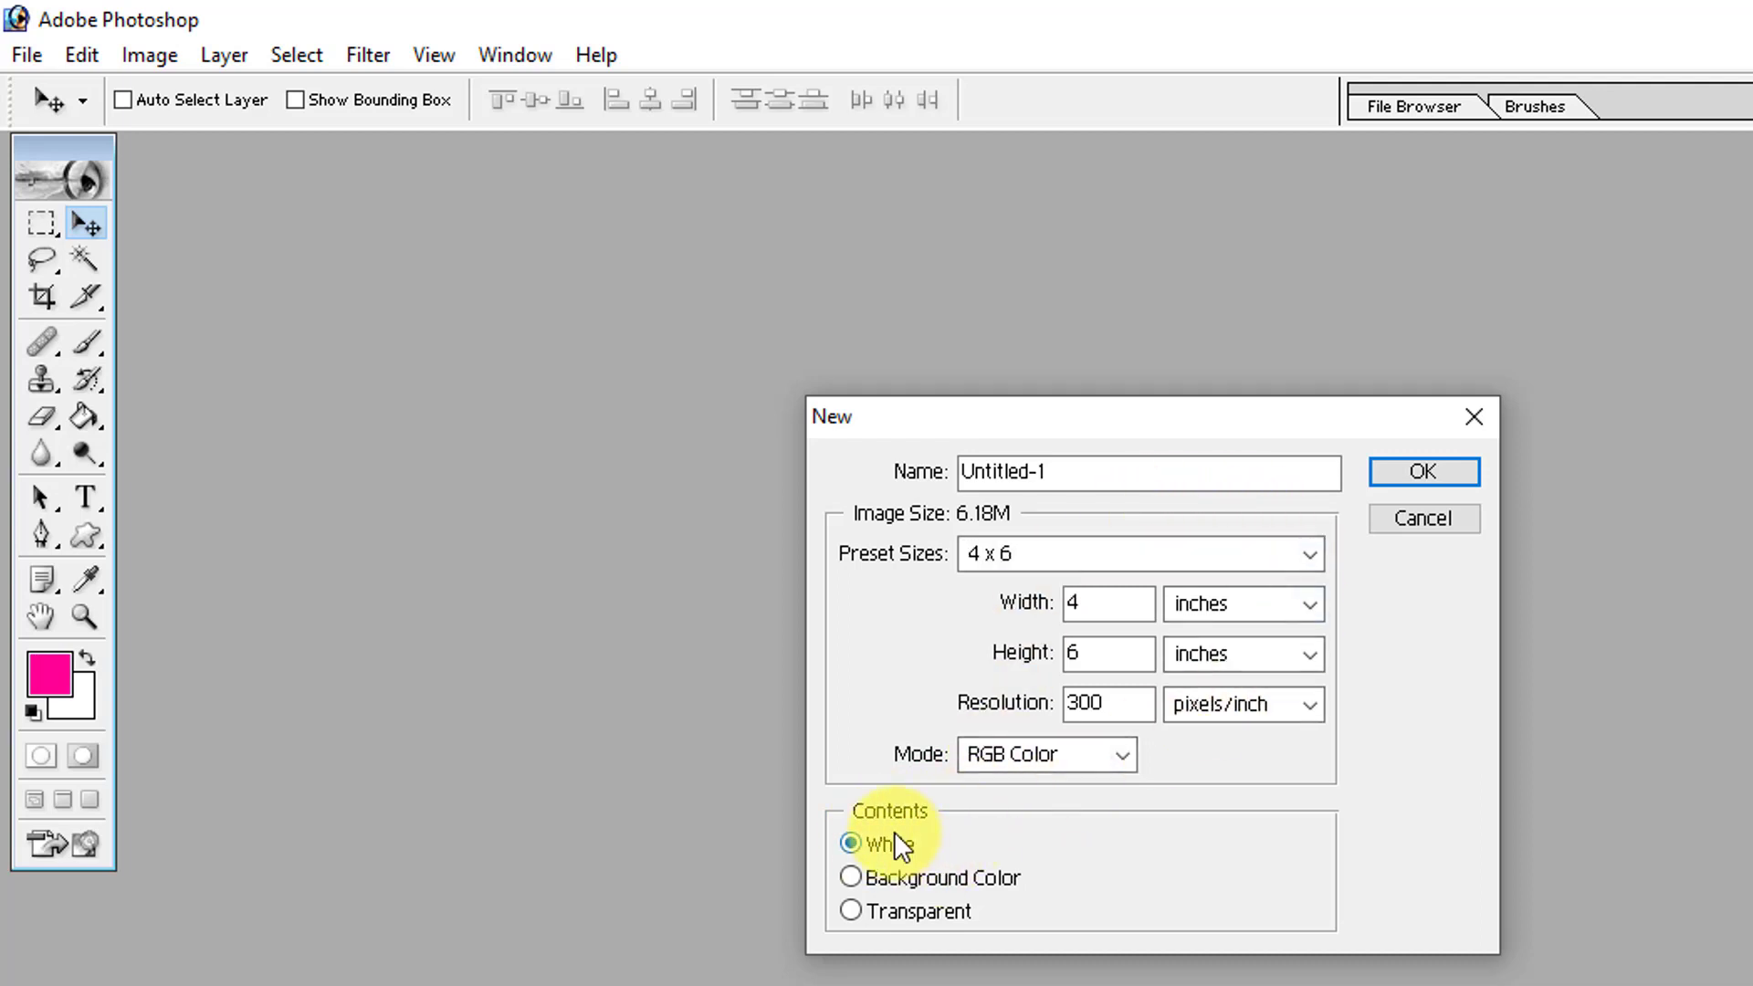
{"action": "double_click", "coordinate": [1147, 704]}
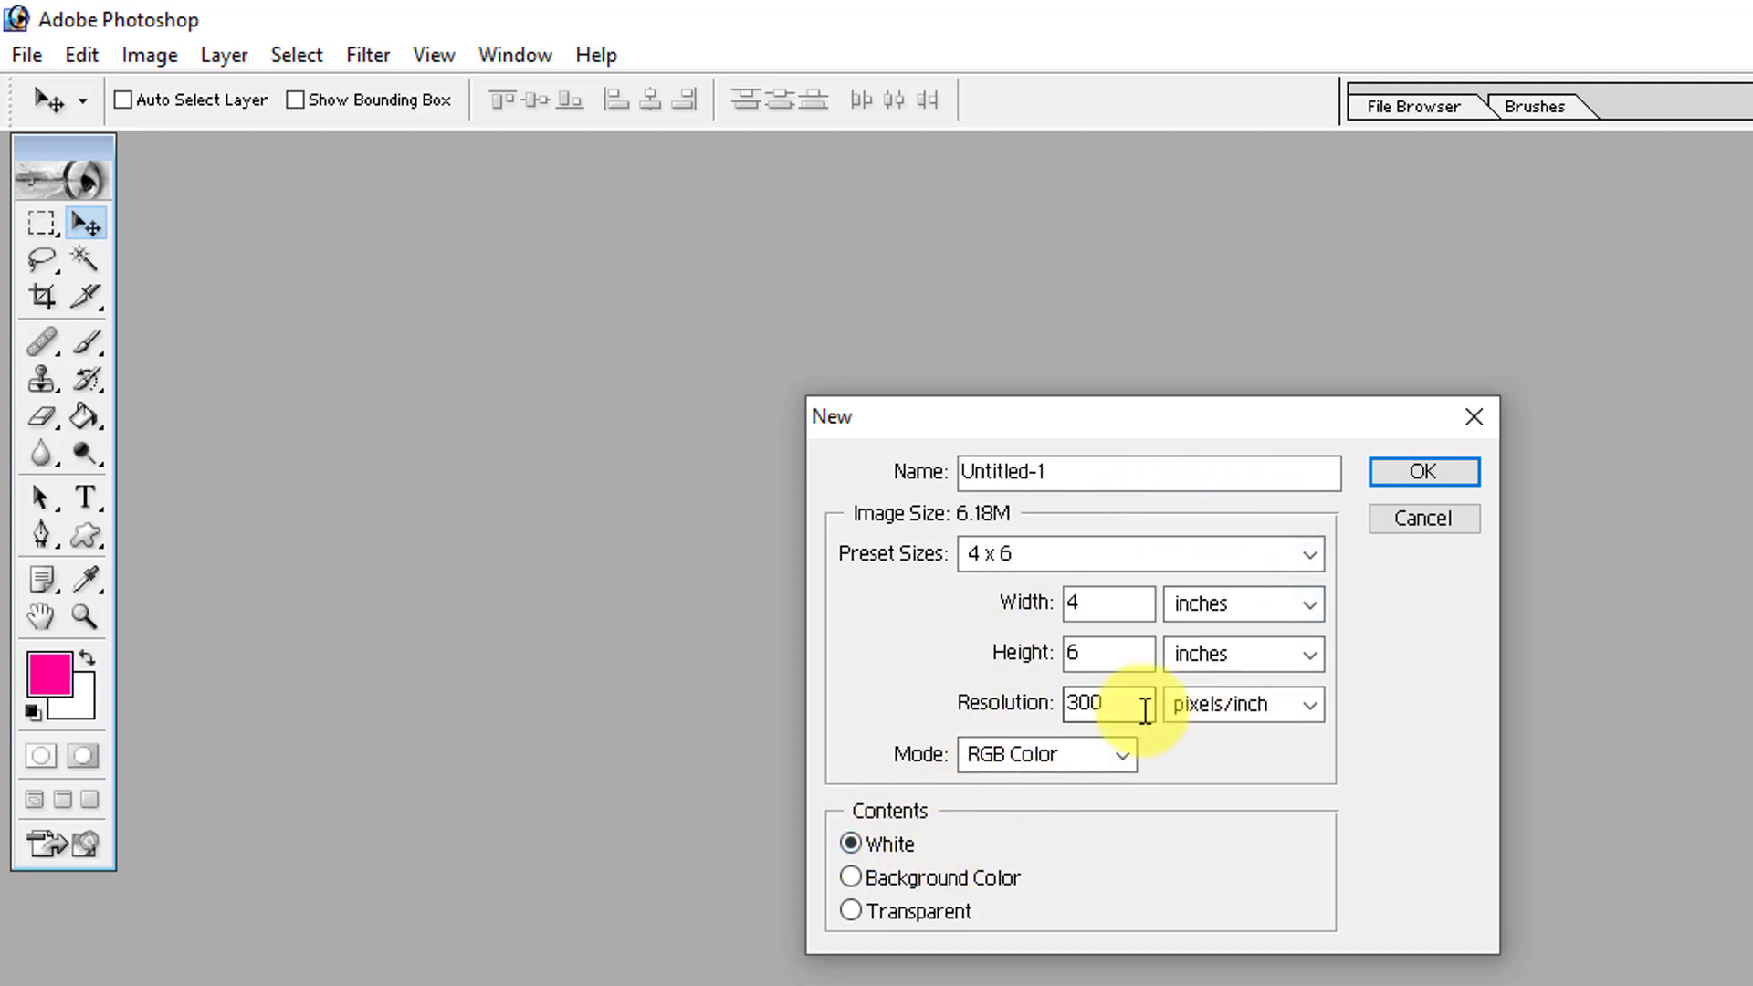
{"action": "left_click", "coordinate": [1446, 467]}
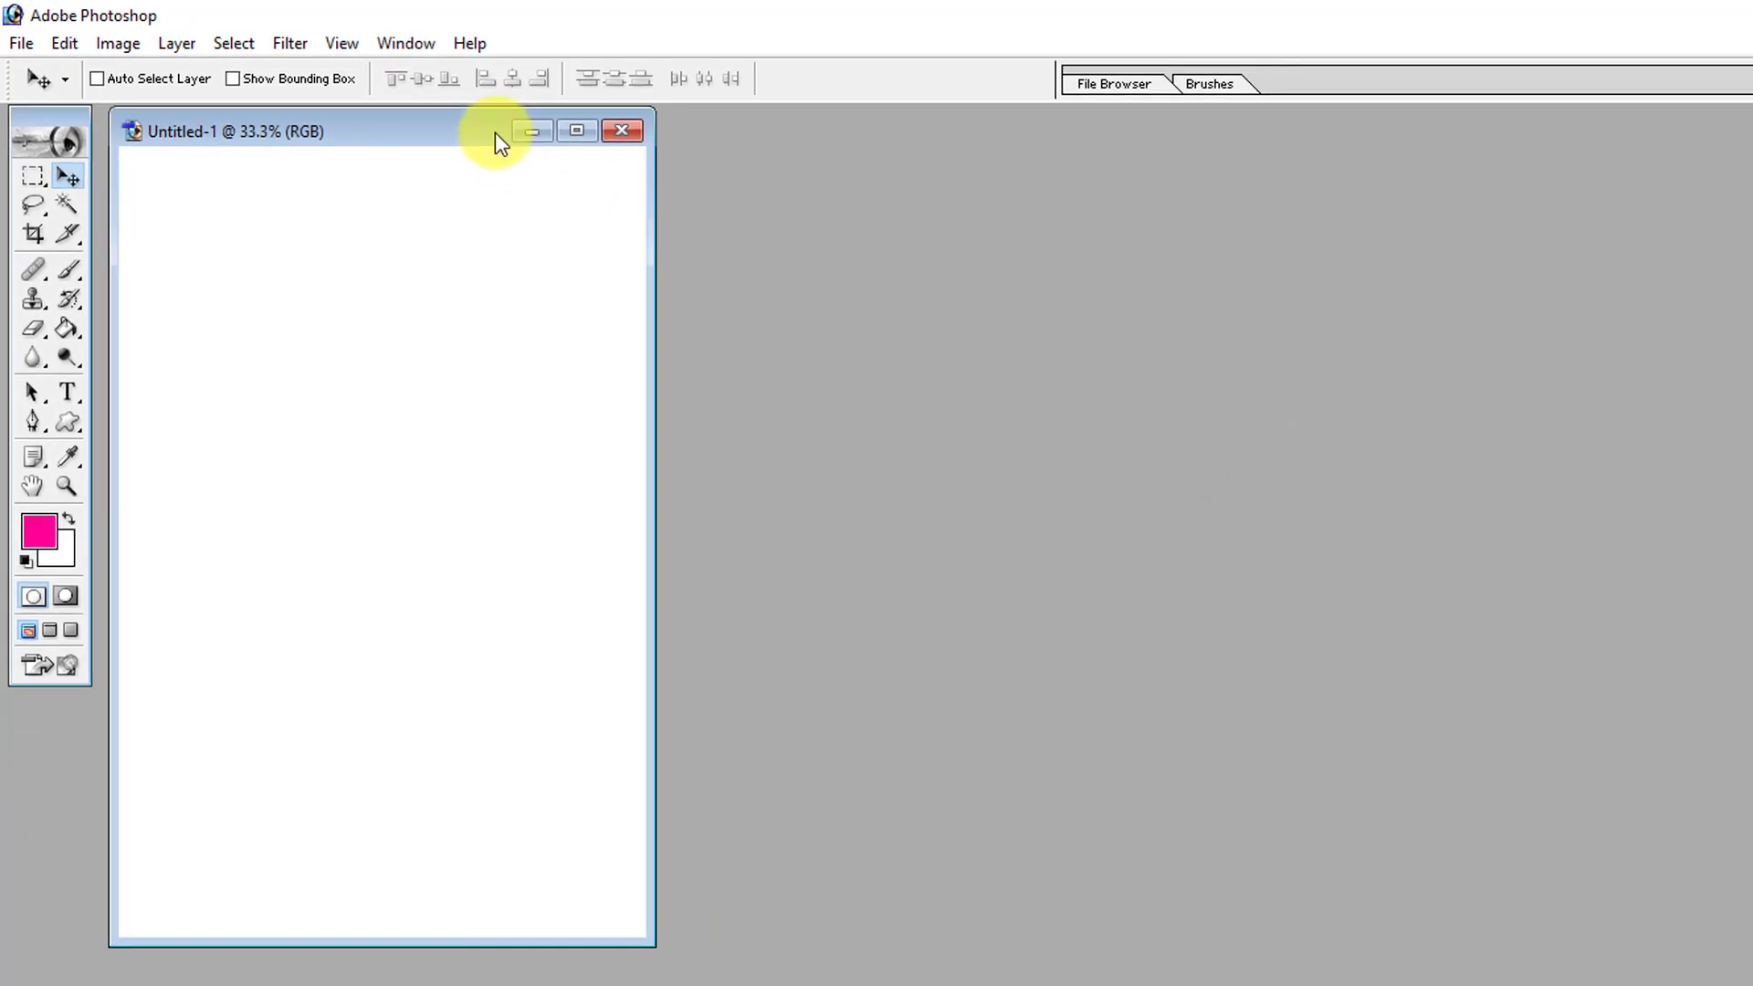
Step: Move the blank document window to the workspace centre and bring up the Image menu
{"action": "left_click_drag", "start_coordinate": [494, 139], "coordinate": [877, 146]}
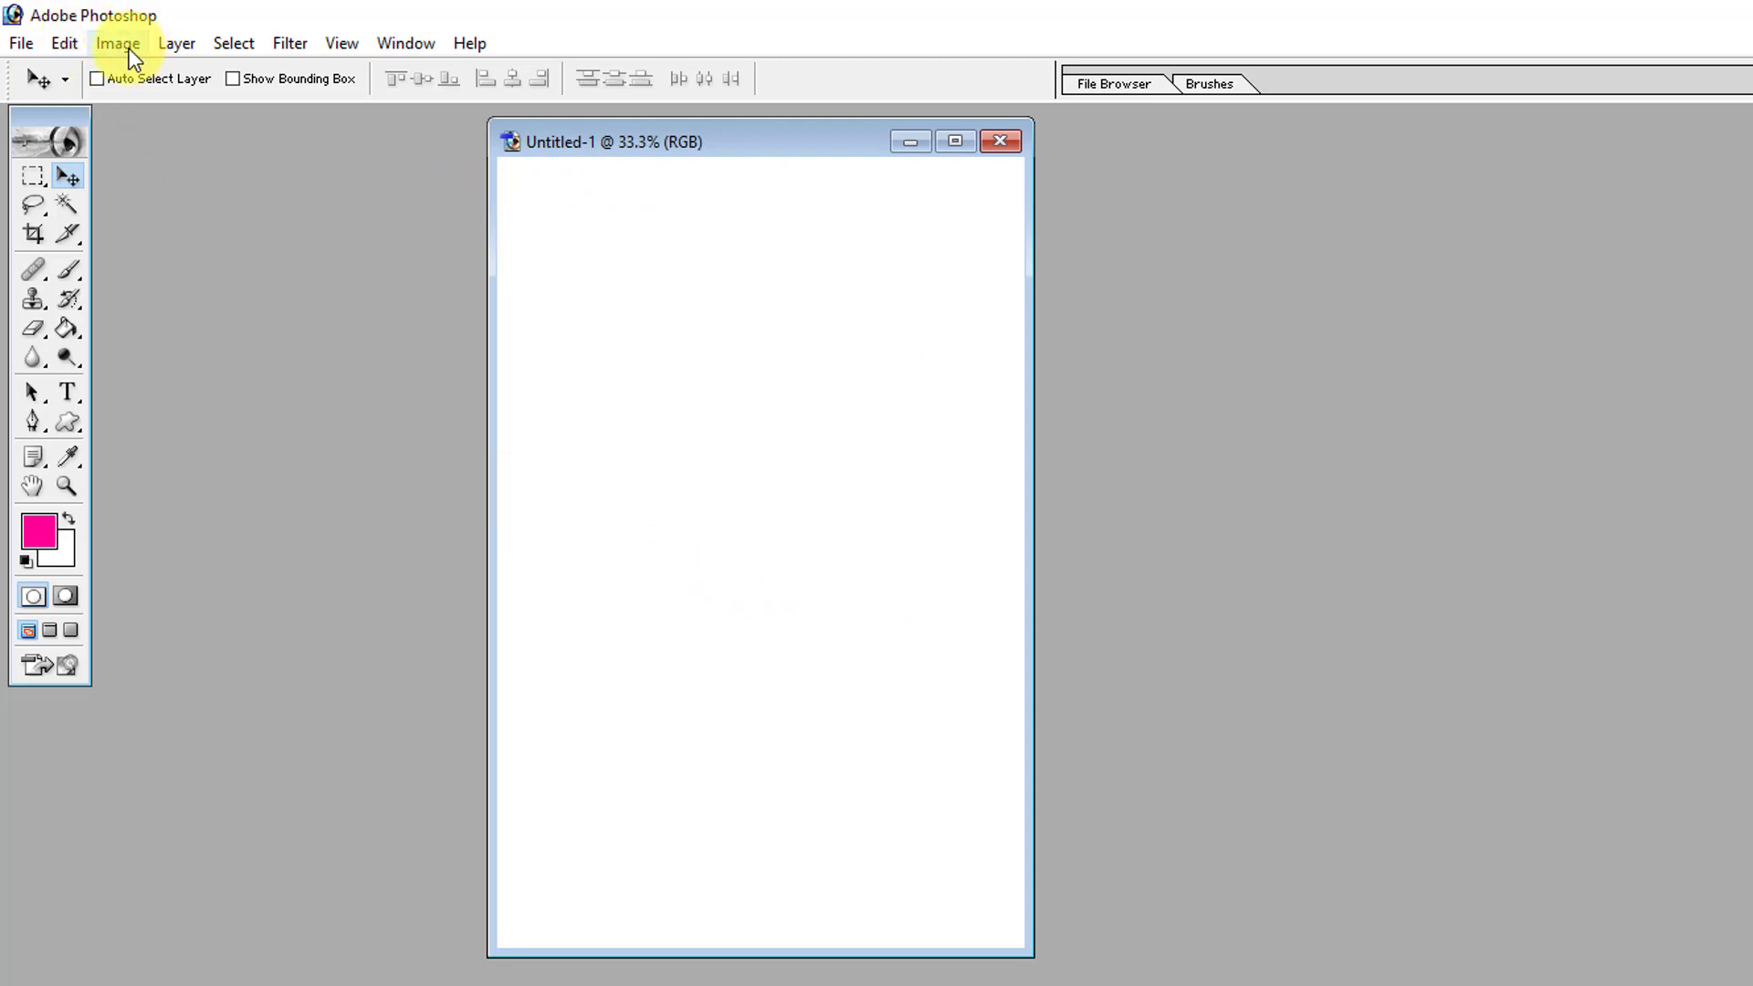
{"action": "left_click", "coordinate": [22, 44]}
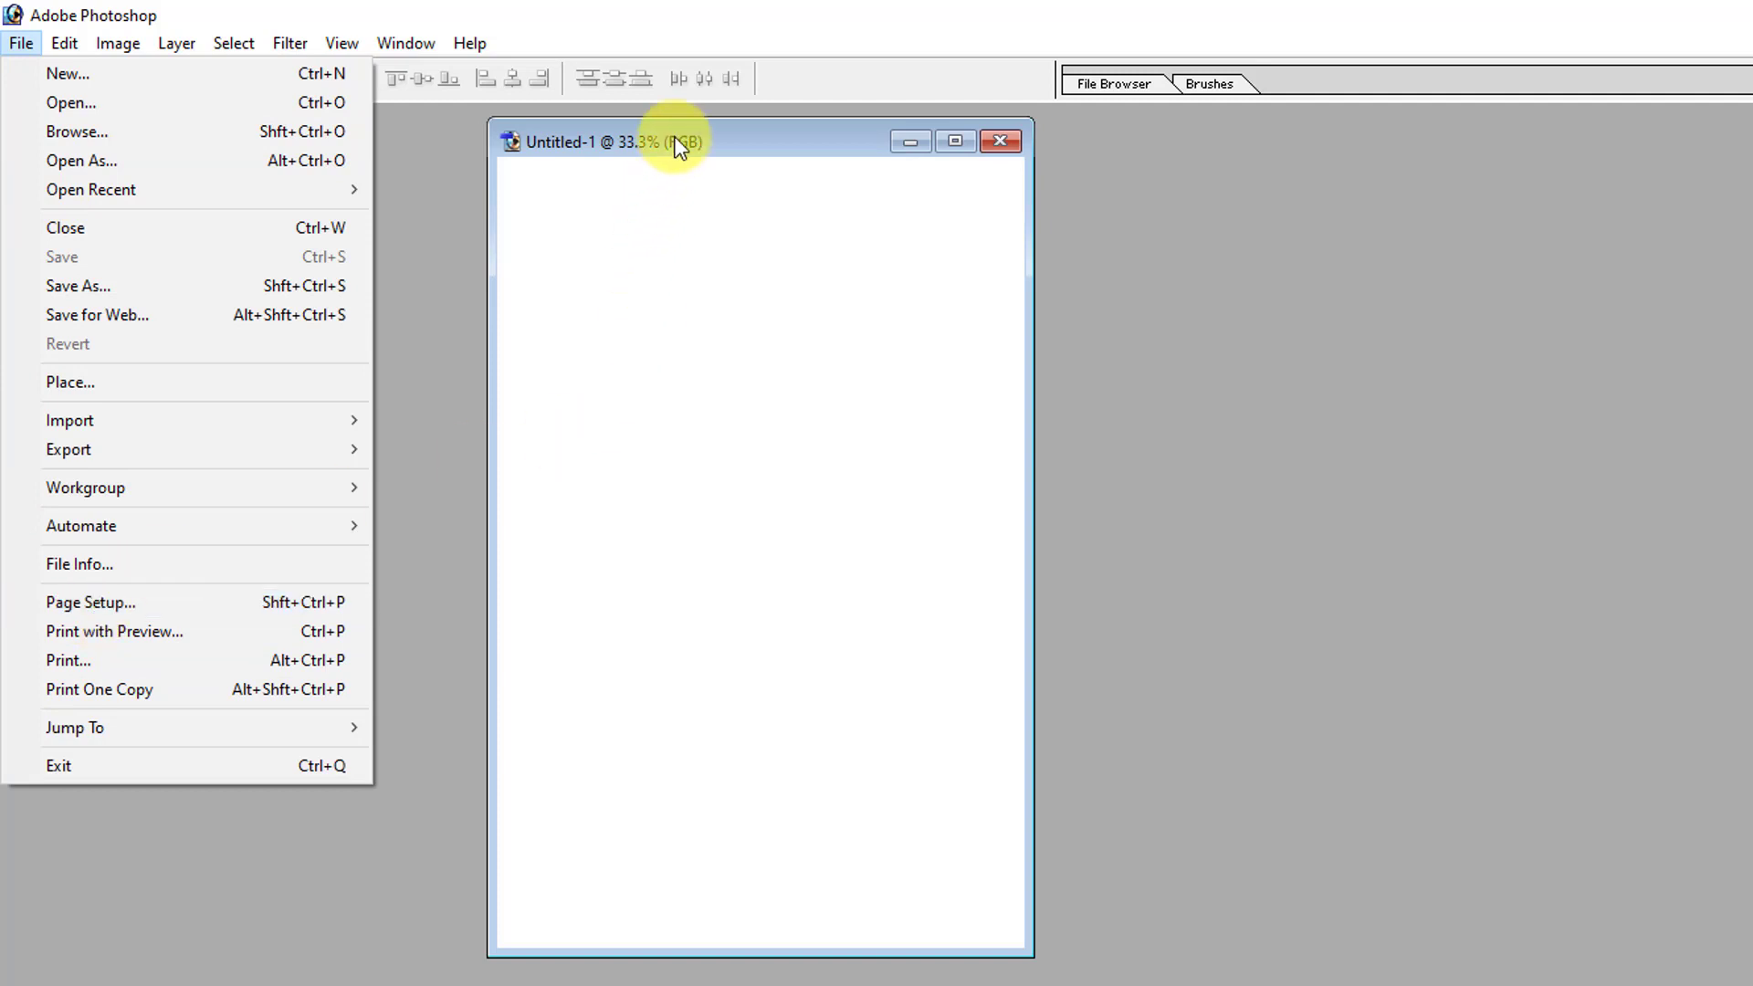
{"action": "left_click", "coordinate": [657, 174]}
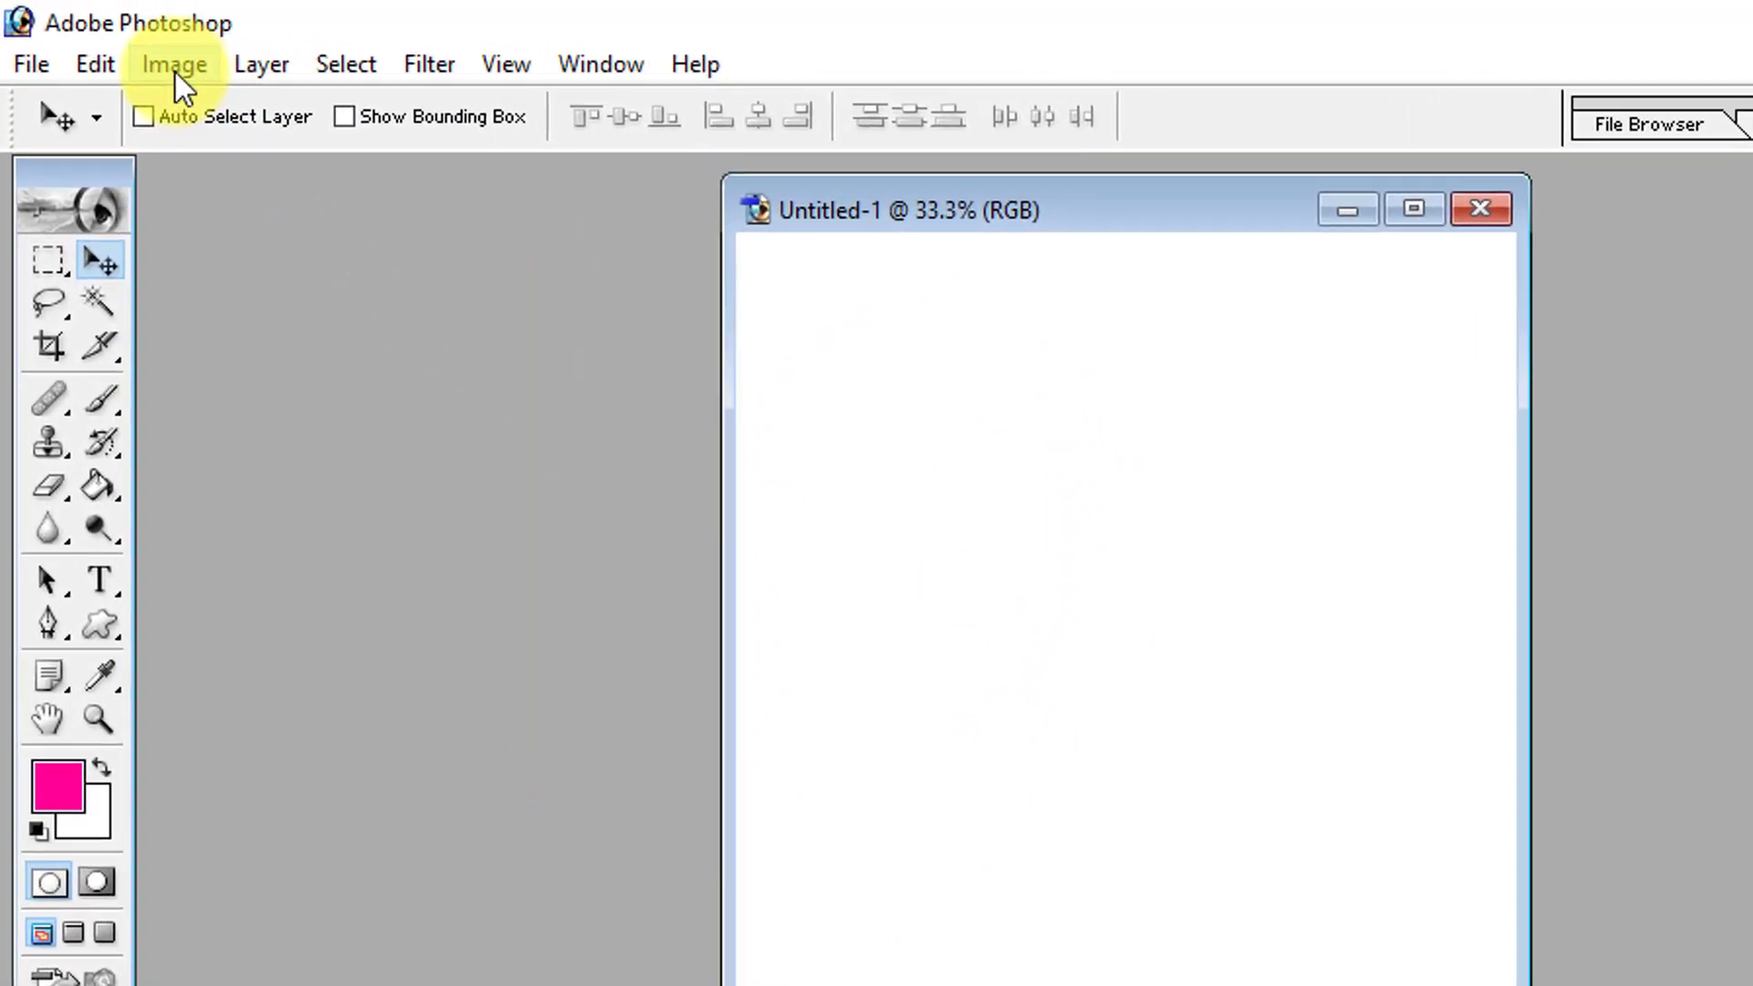
{"action": "left_click", "coordinate": [170, 60]}
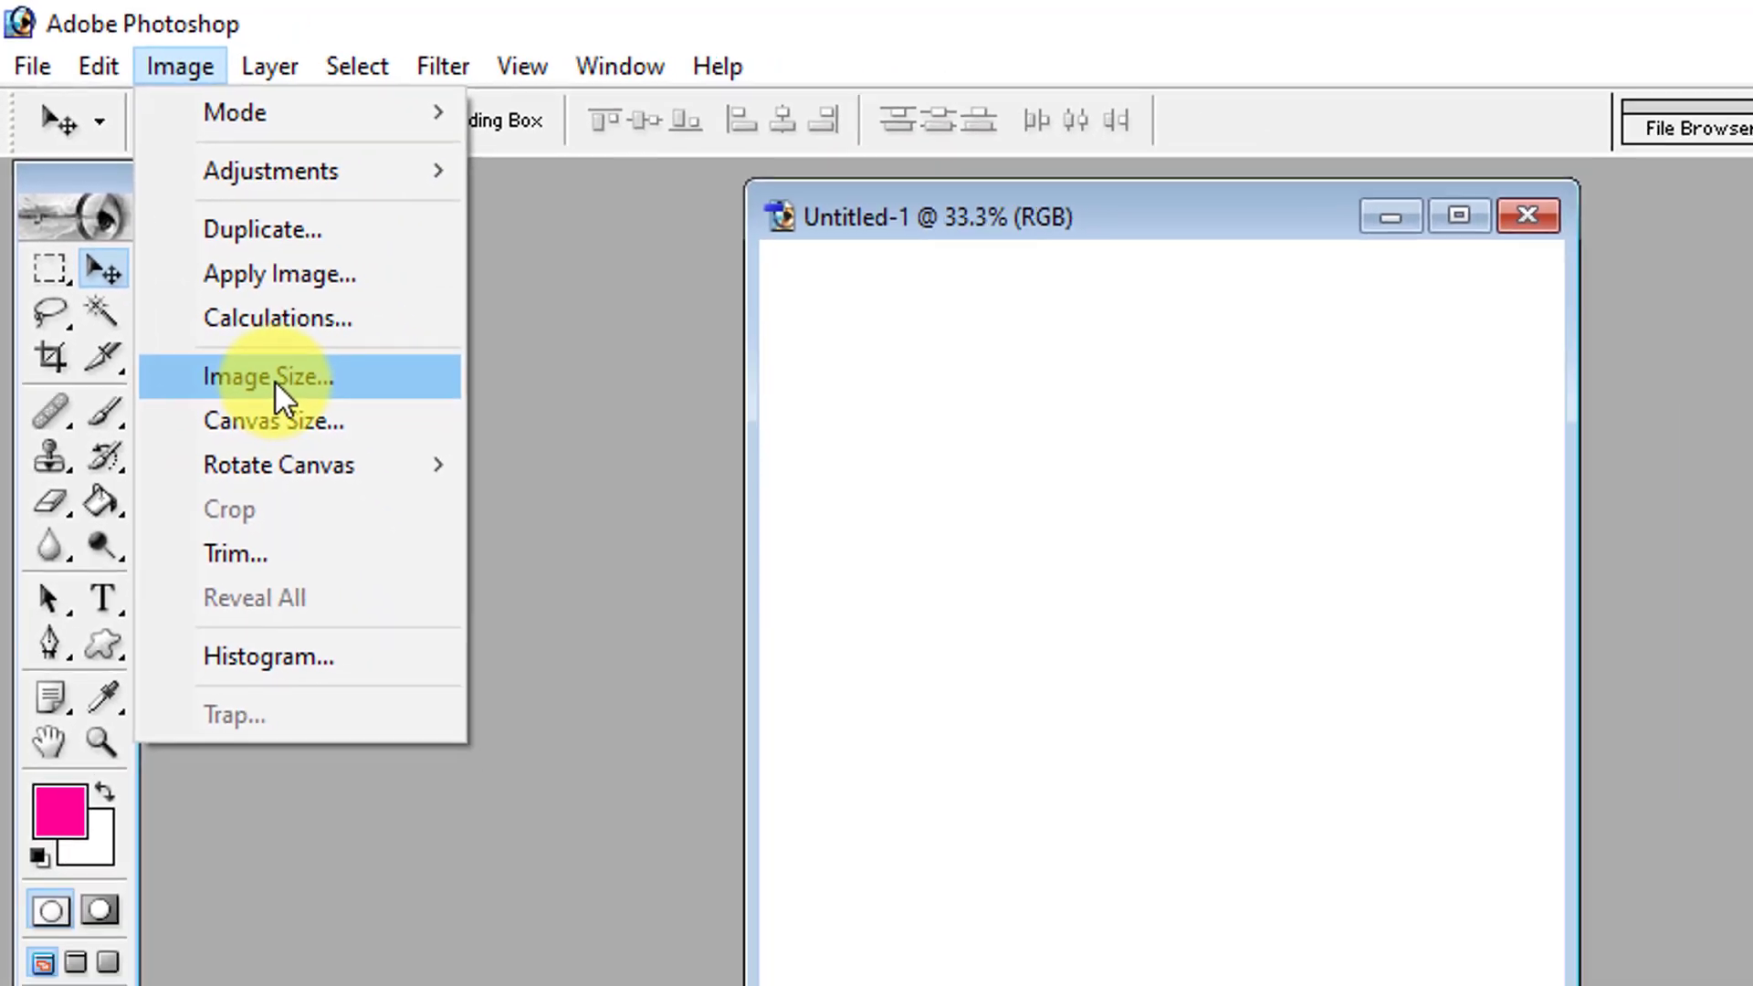
Step: Open Image Size for the 1200 x 1800 px document and select the pixel Width value
{"action": "left_click", "coordinate": [359, 501]}
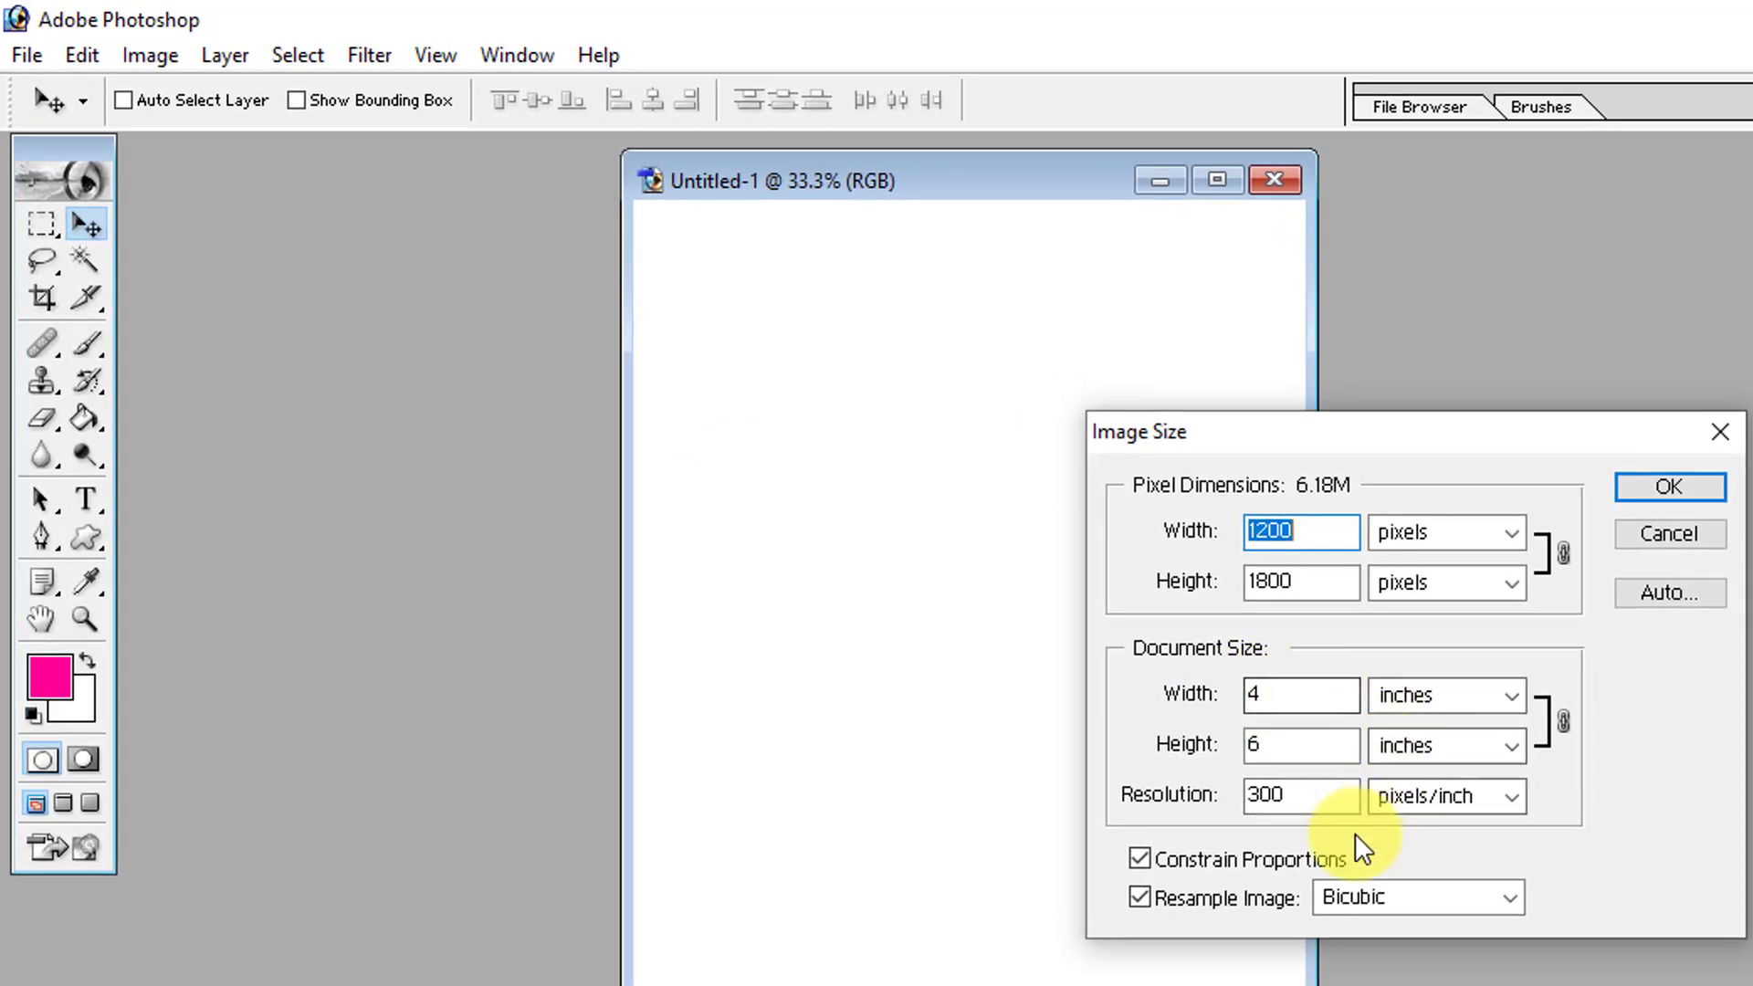
{"action": "left_click", "coordinate": [1260, 699]}
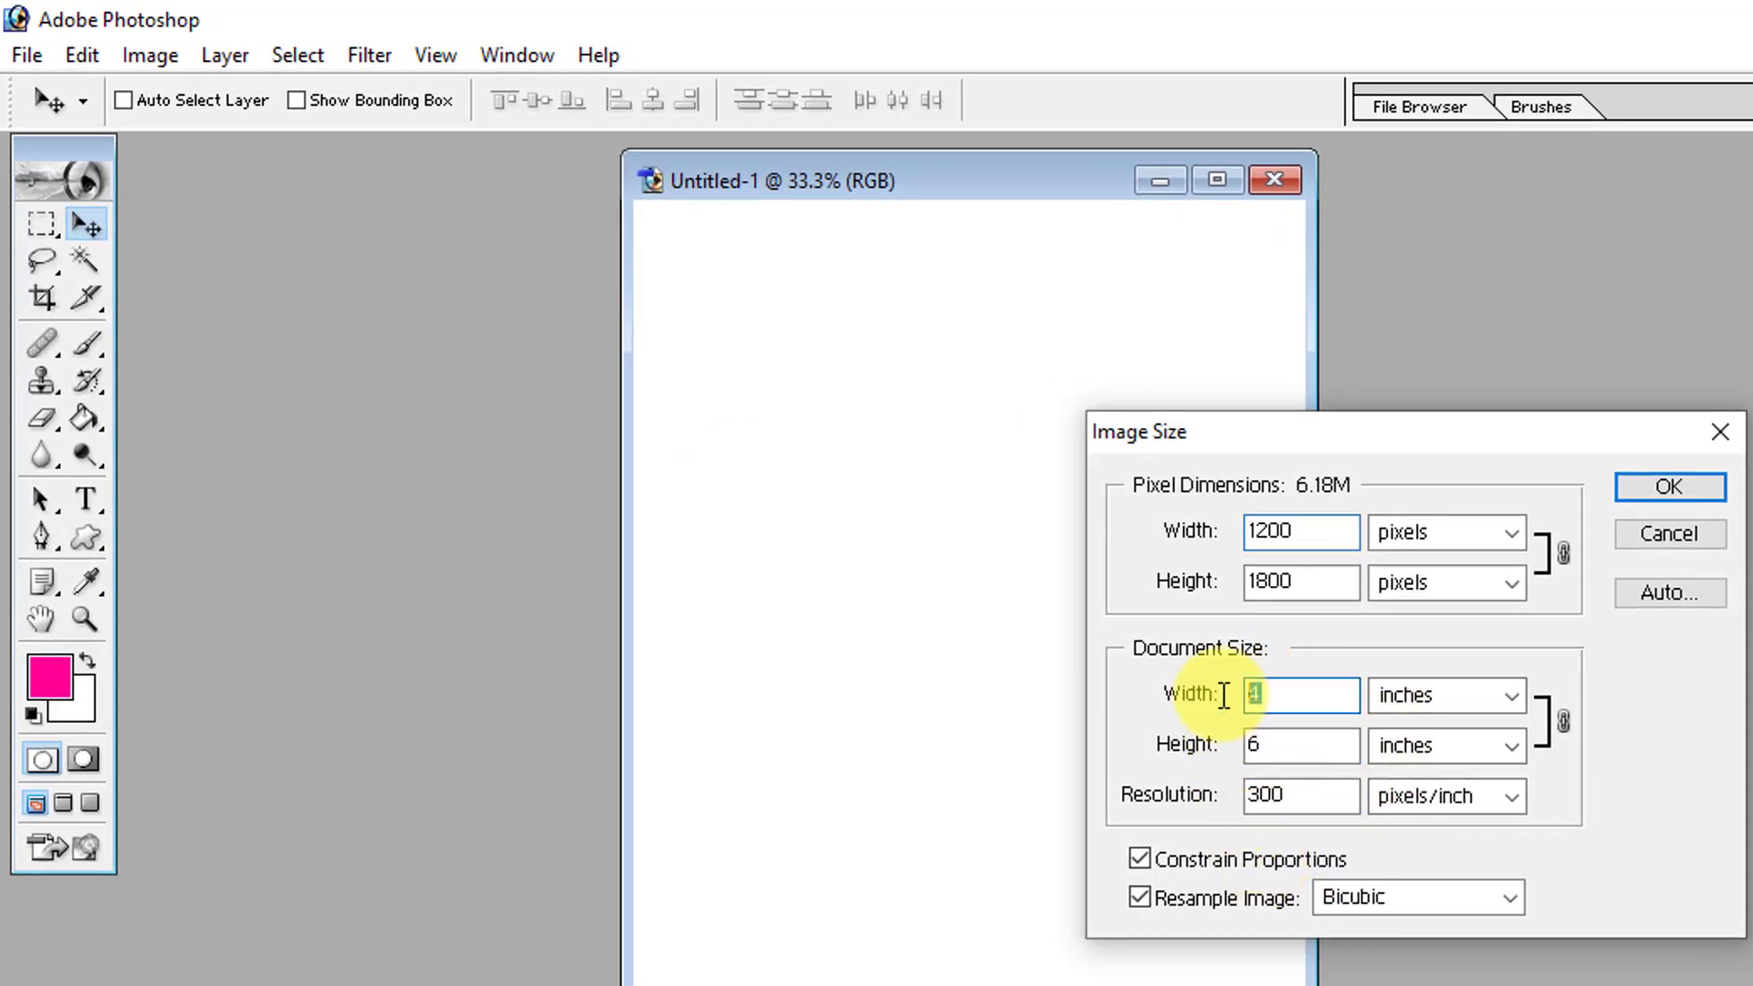
{"action": "double_click", "coordinate": [1264, 741]}
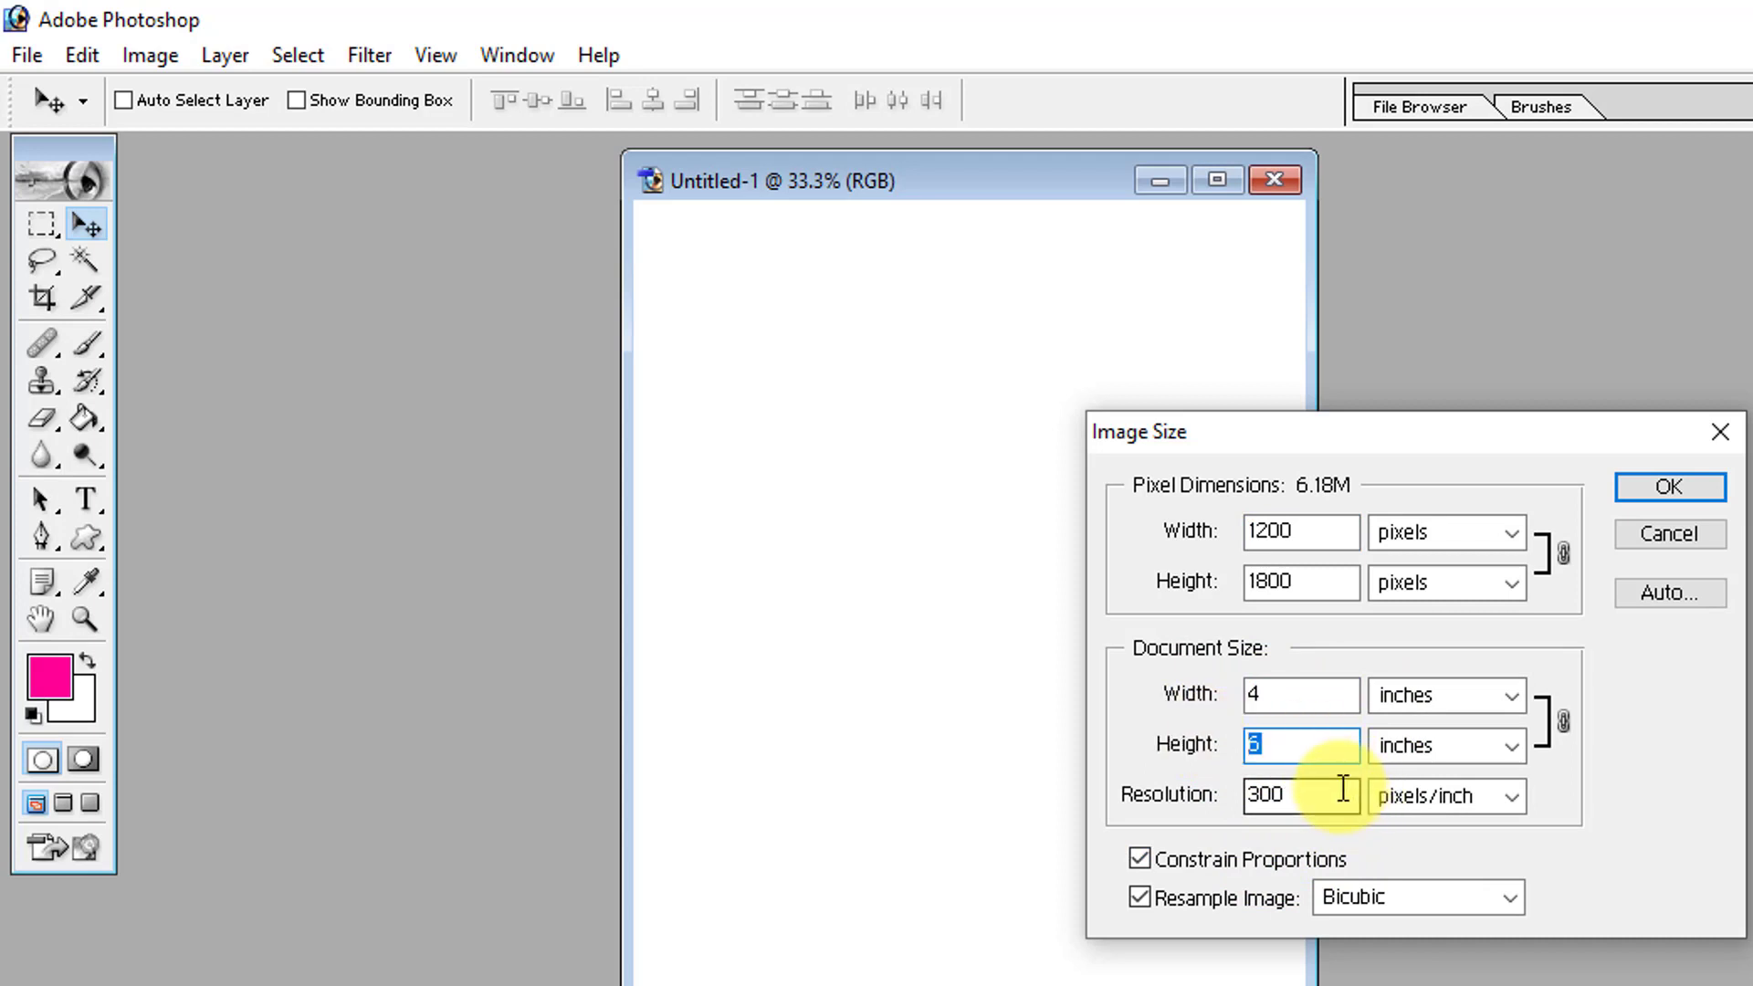
{"action": "left_click_drag", "start_coordinate": [1342, 791], "coordinate": [1224, 794]}
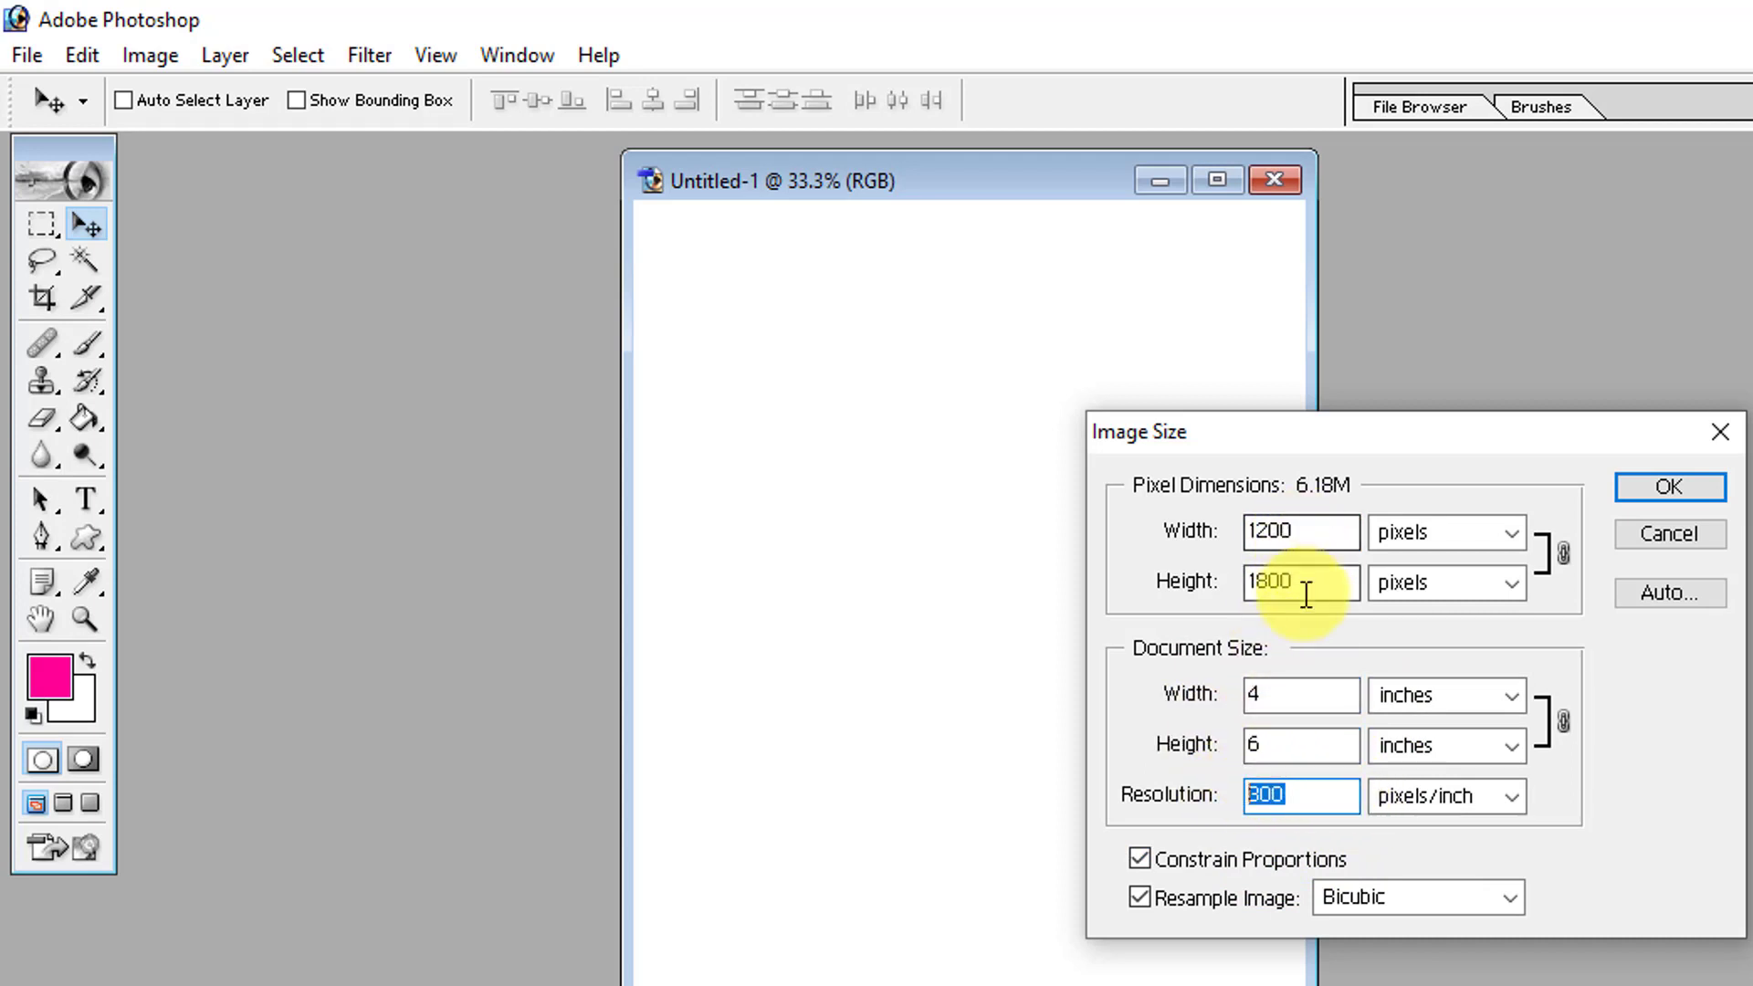
{"action": "double_click", "coordinate": [1303, 530]}
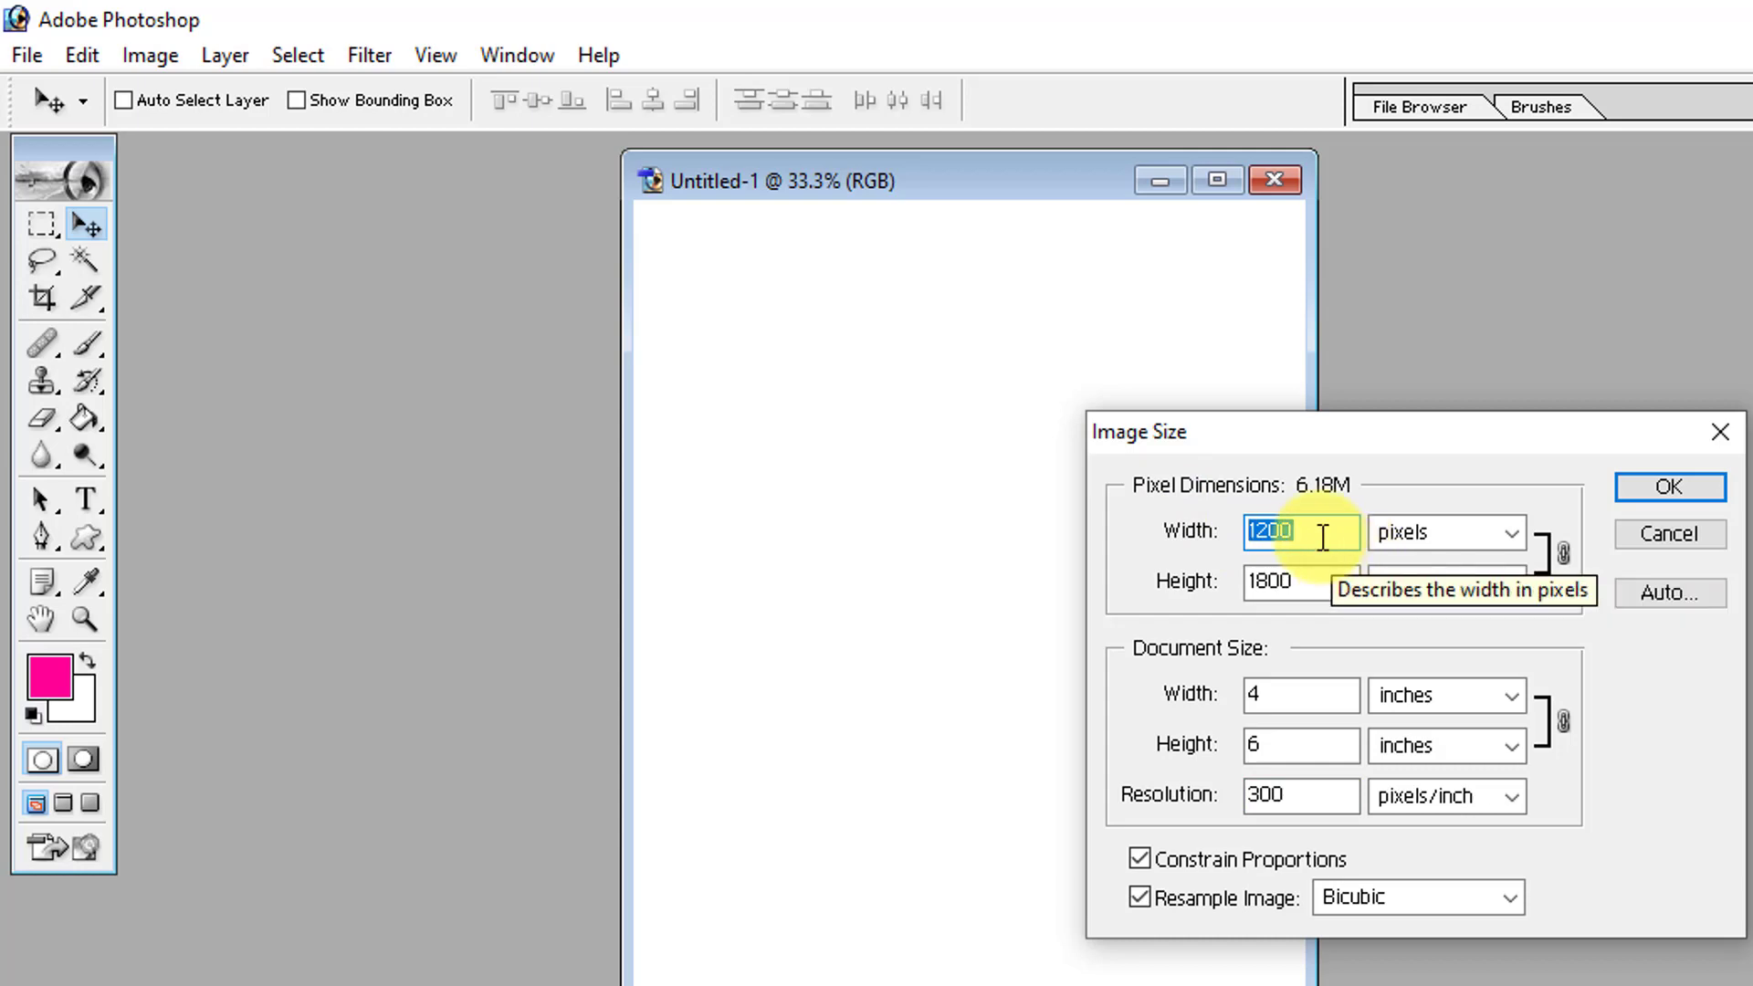
{"action": "left_click", "coordinate": [1322, 533]}
{"action": "left_click_drag", "start_coordinate": [1274, 696], "coordinate": [1233, 697]}
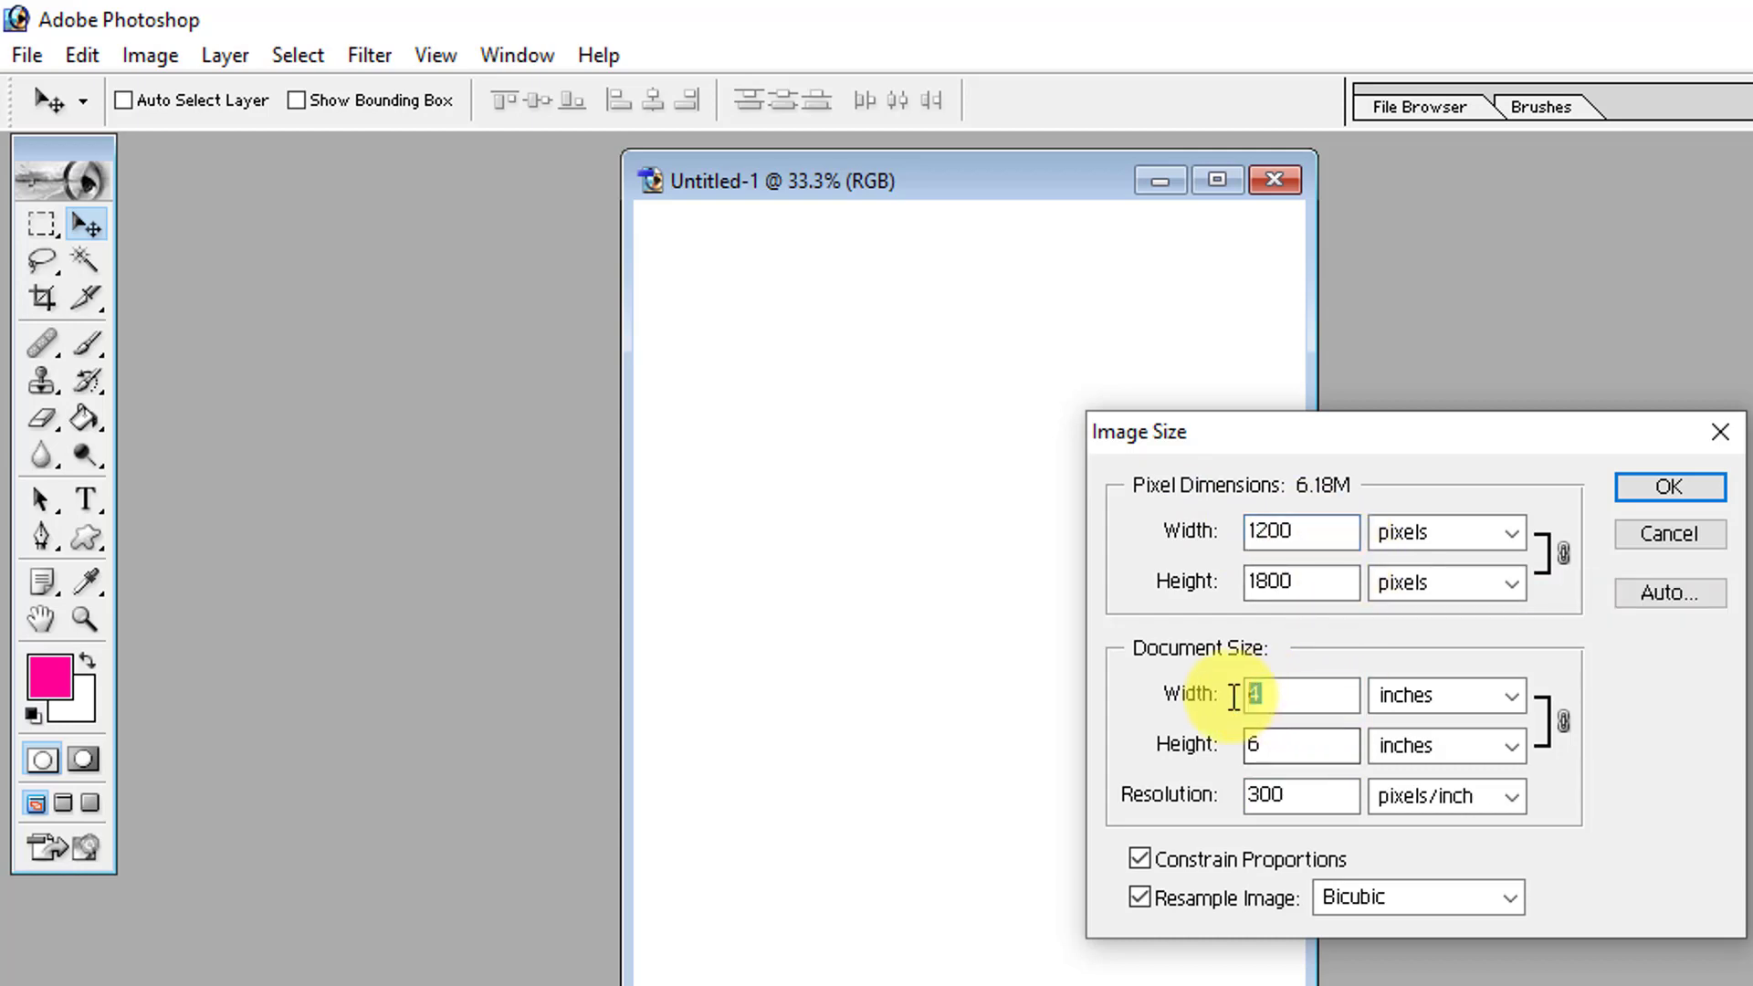
{"action": "double_click", "coordinate": [1273, 745]}
{"action": "double_click", "coordinate": [1292, 533]}
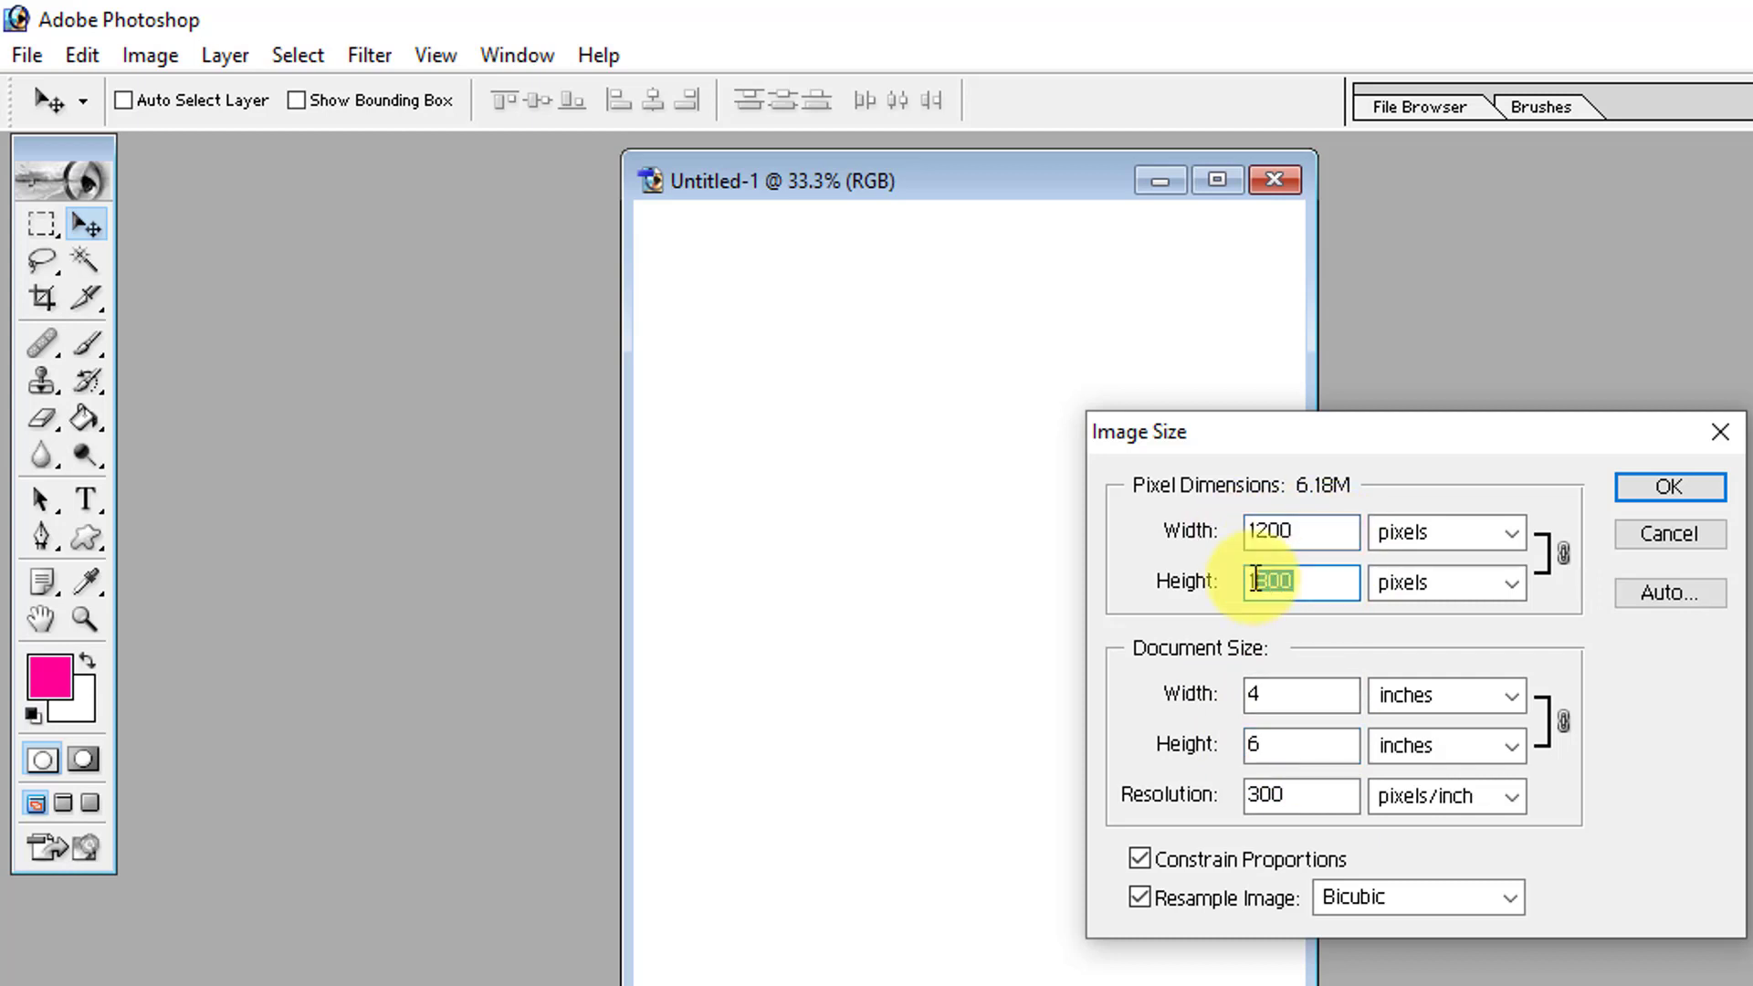
{"action": "double_click", "coordinate": [1315, 582]}
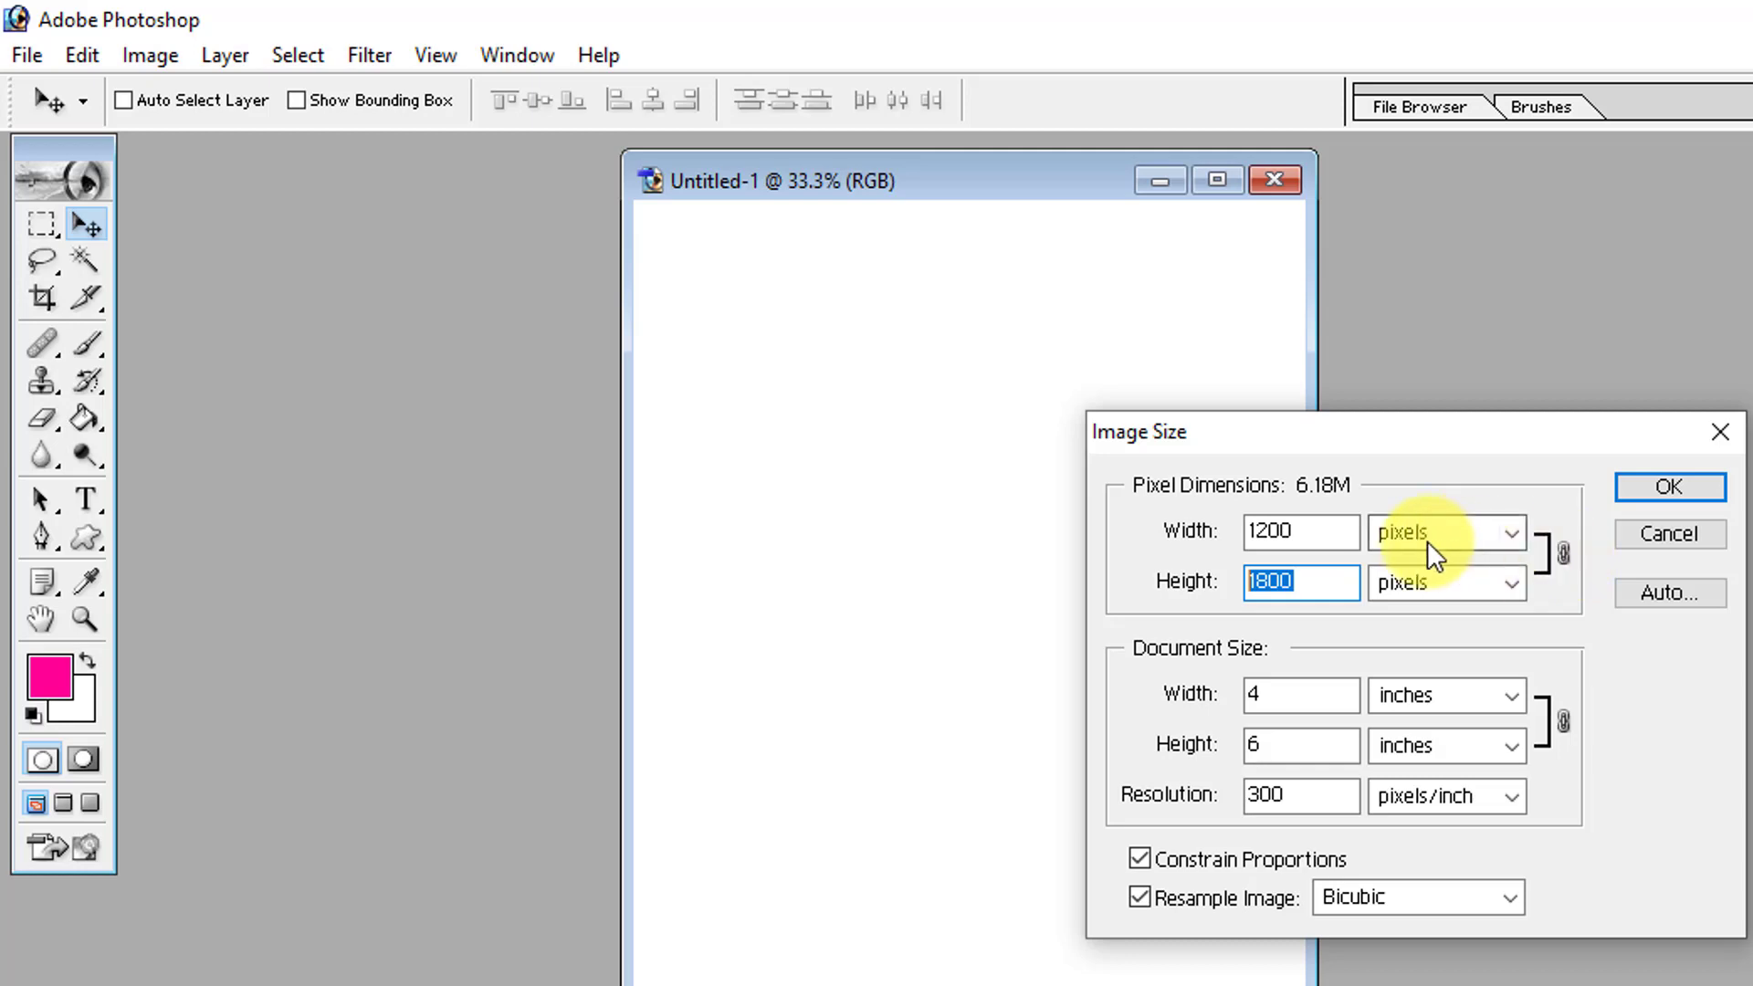
{"action": "double_click", "coordinate": [1329, 530]}
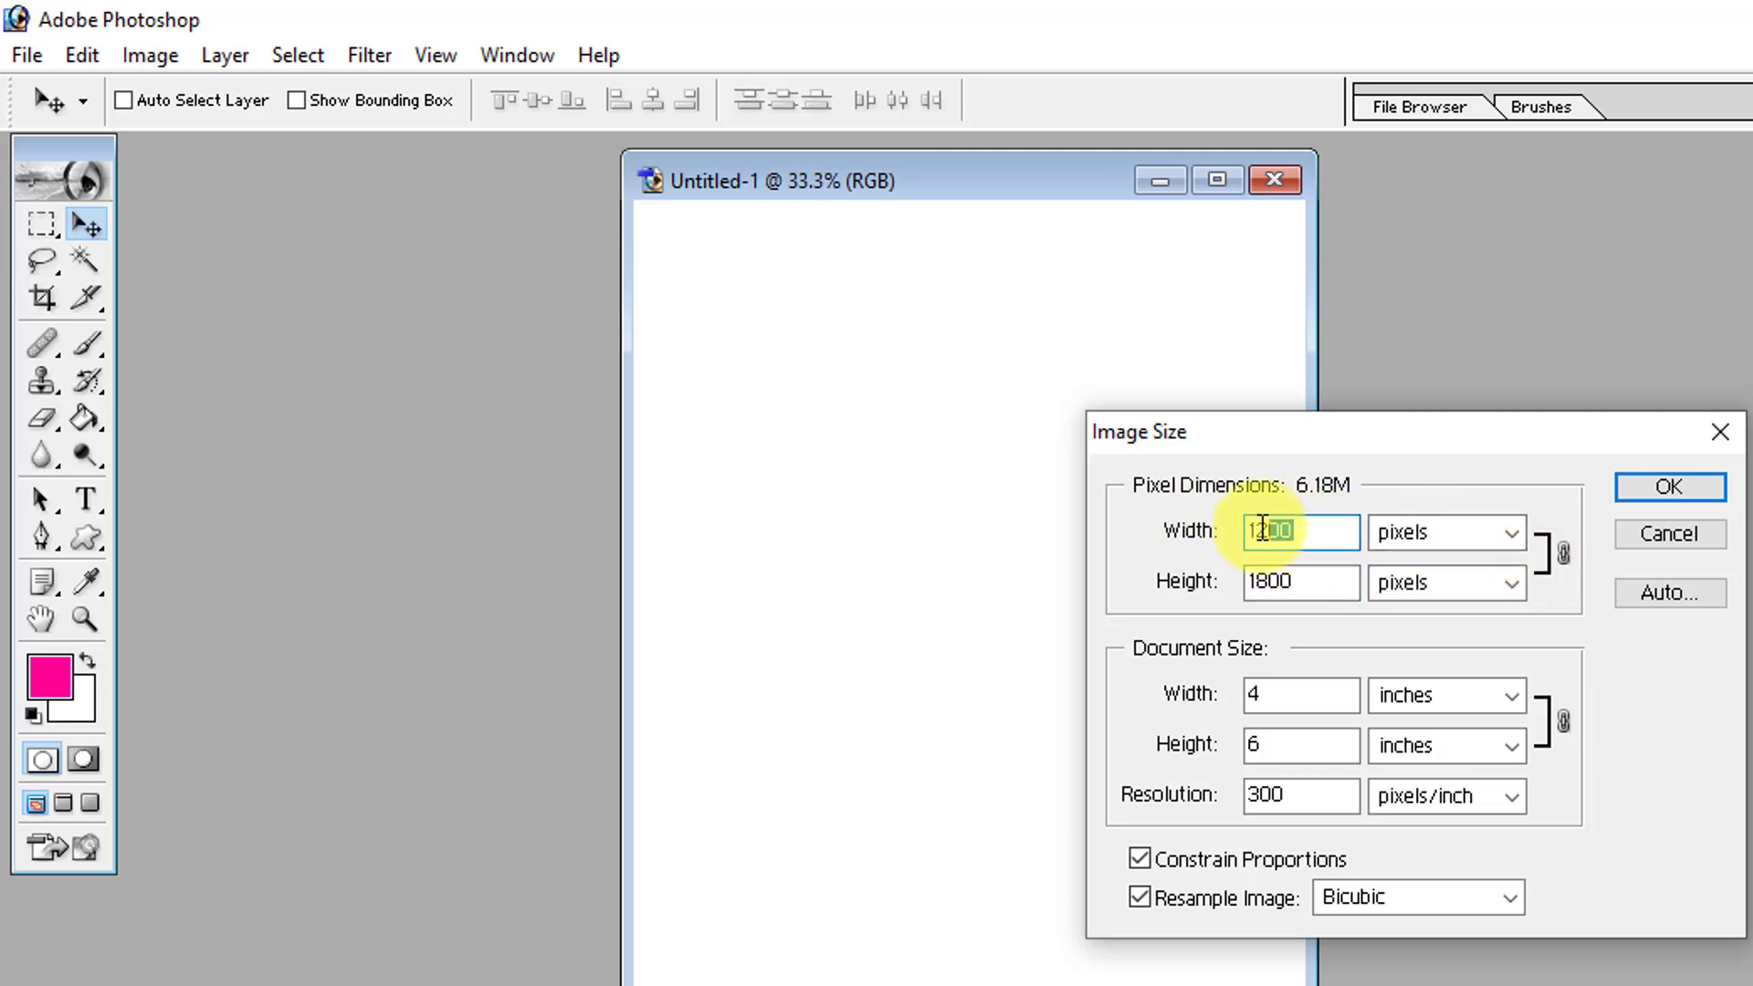
Step: Enter a pixel Width of 1200 and toggle Constrain Proportions off and back on
{"action": "type", "text": "1"}
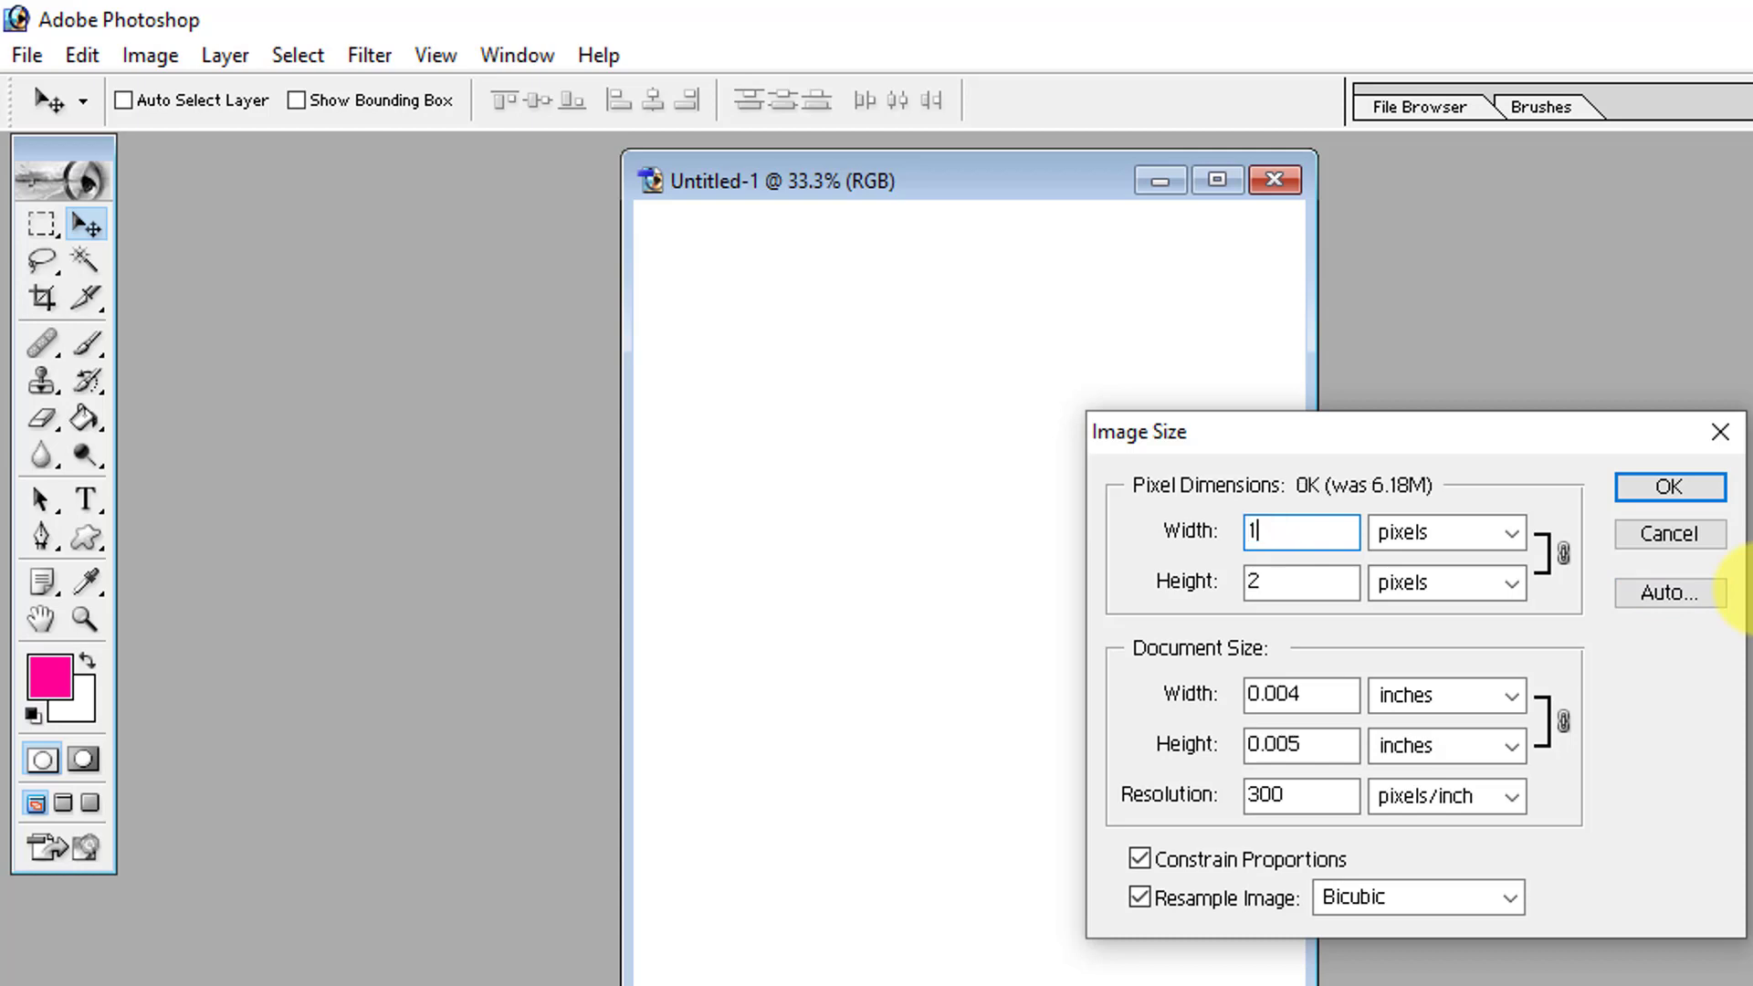
{"action": "type", "text": "33"}
{"action": "key", "text": "BackSpace"}
{"action": "type", "text": "0"}
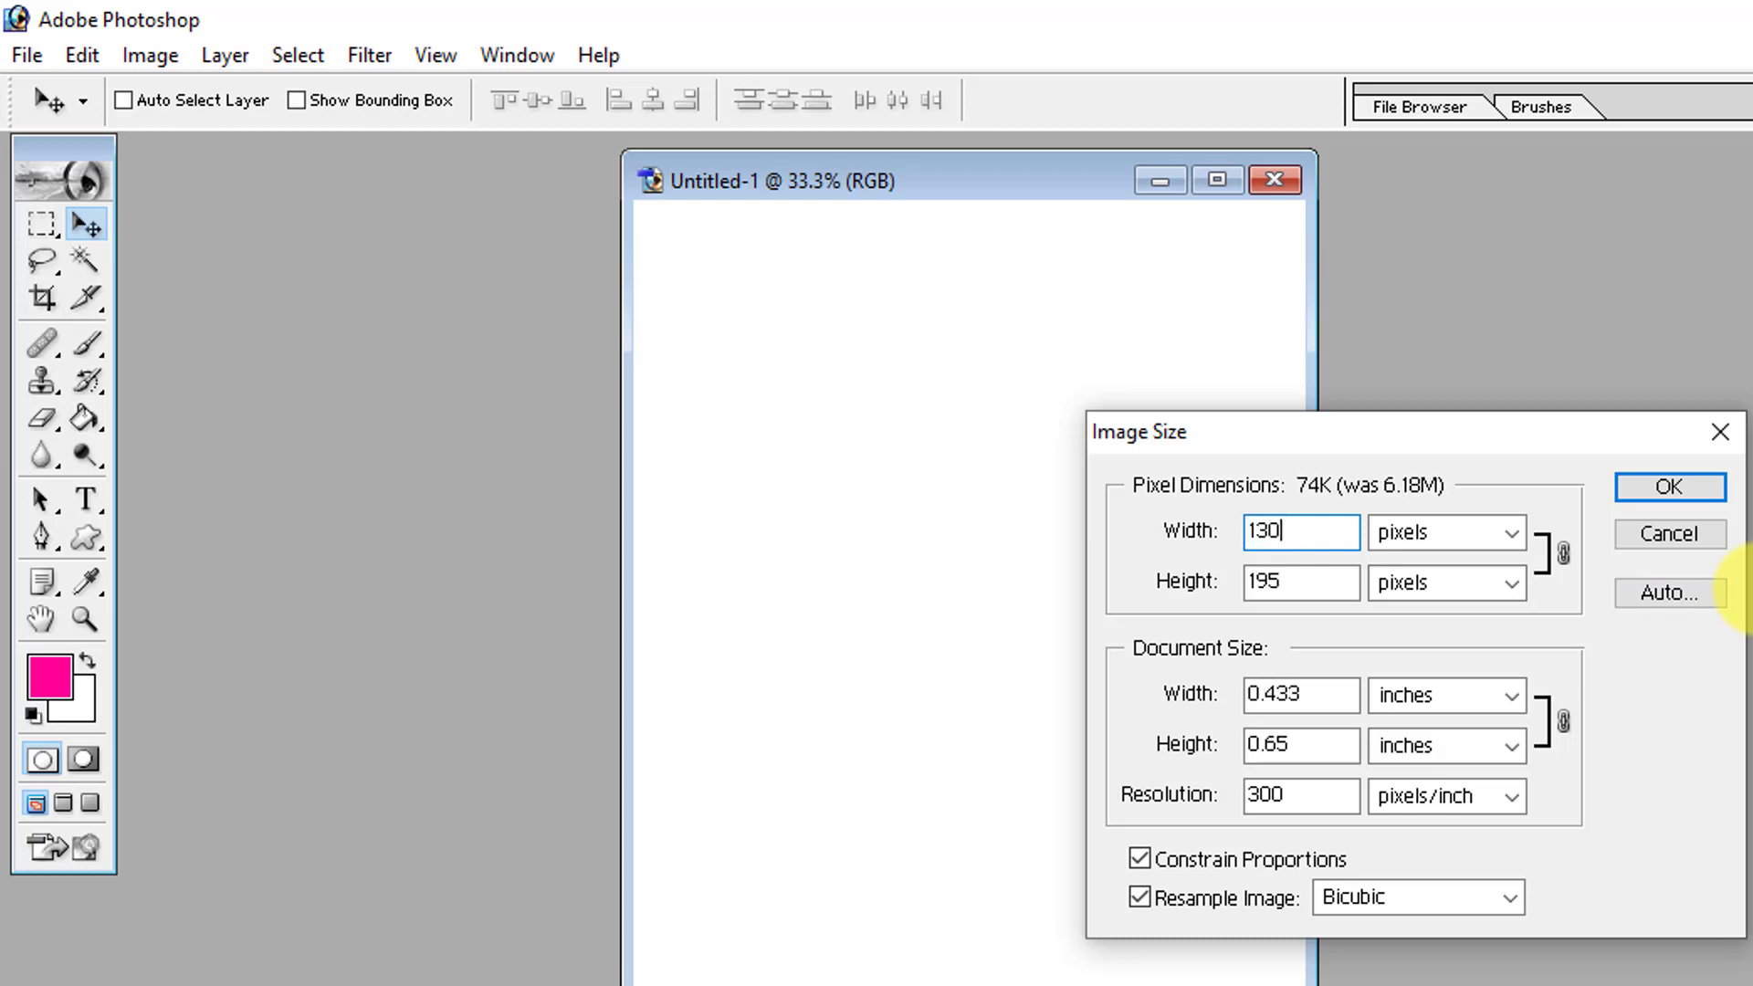
{"action": "type", "text": "0"}
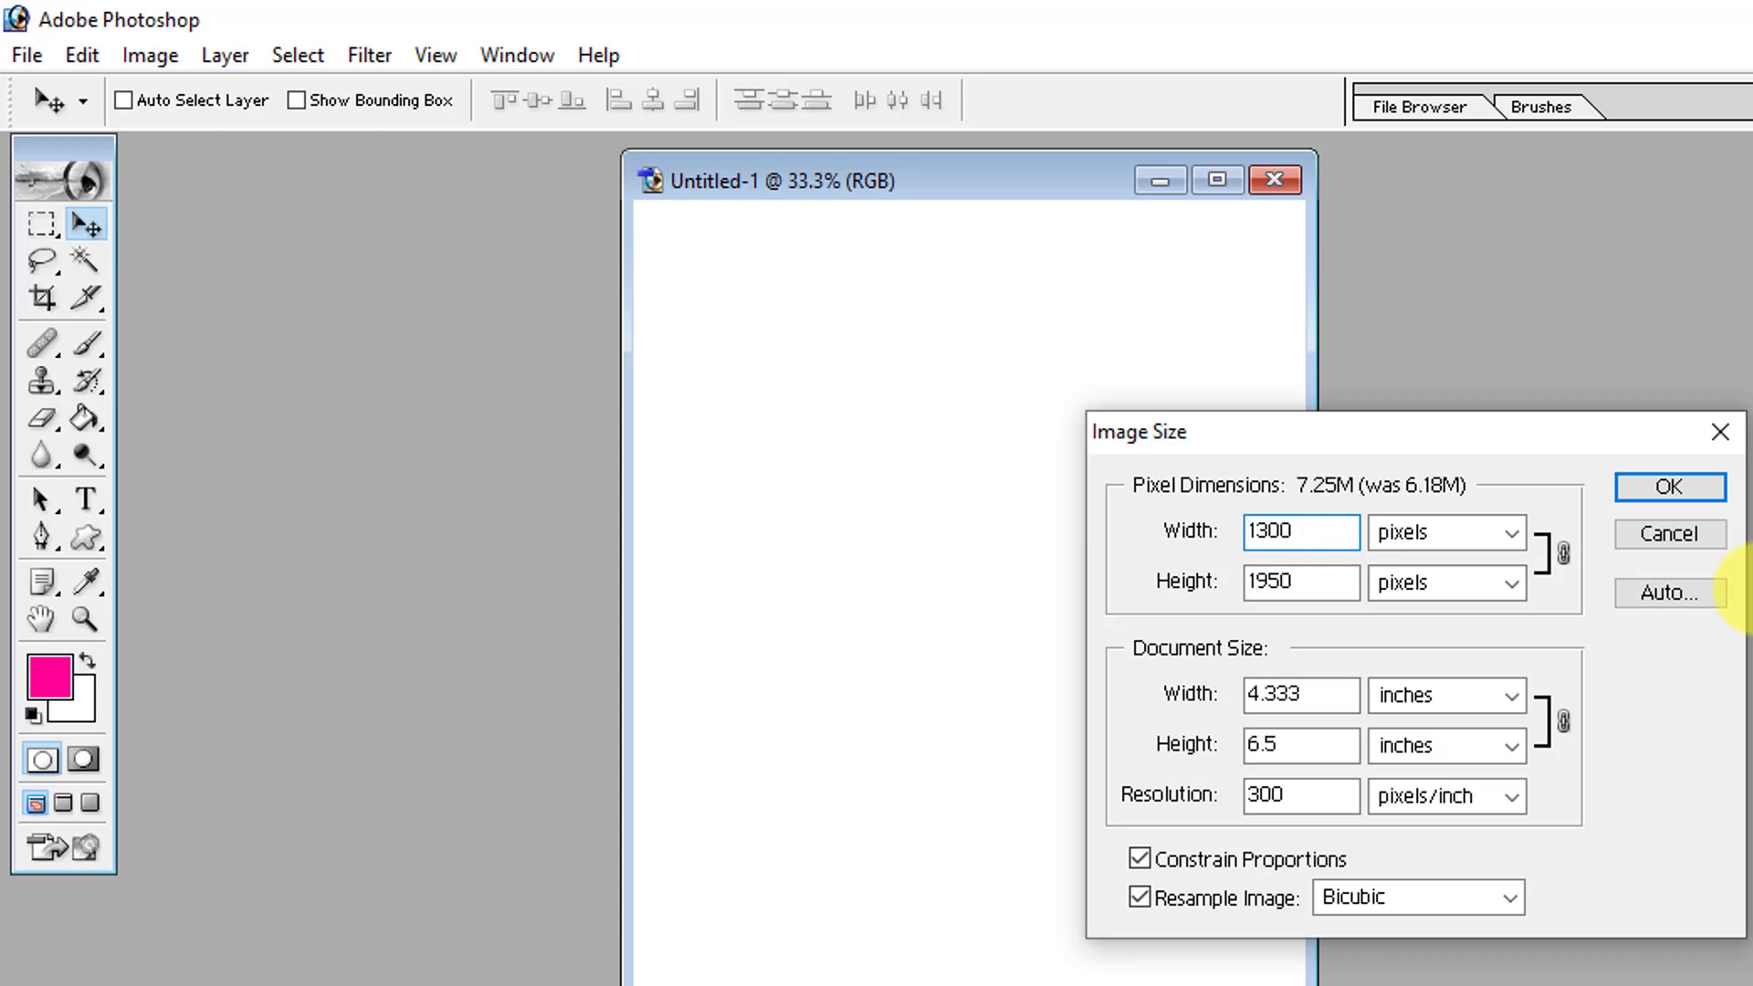
{"action": "key", "text": "BackSpace"}
{"action": "key", "text": "BackSpace"}
{"action": "key", "text": "BackSpace"}
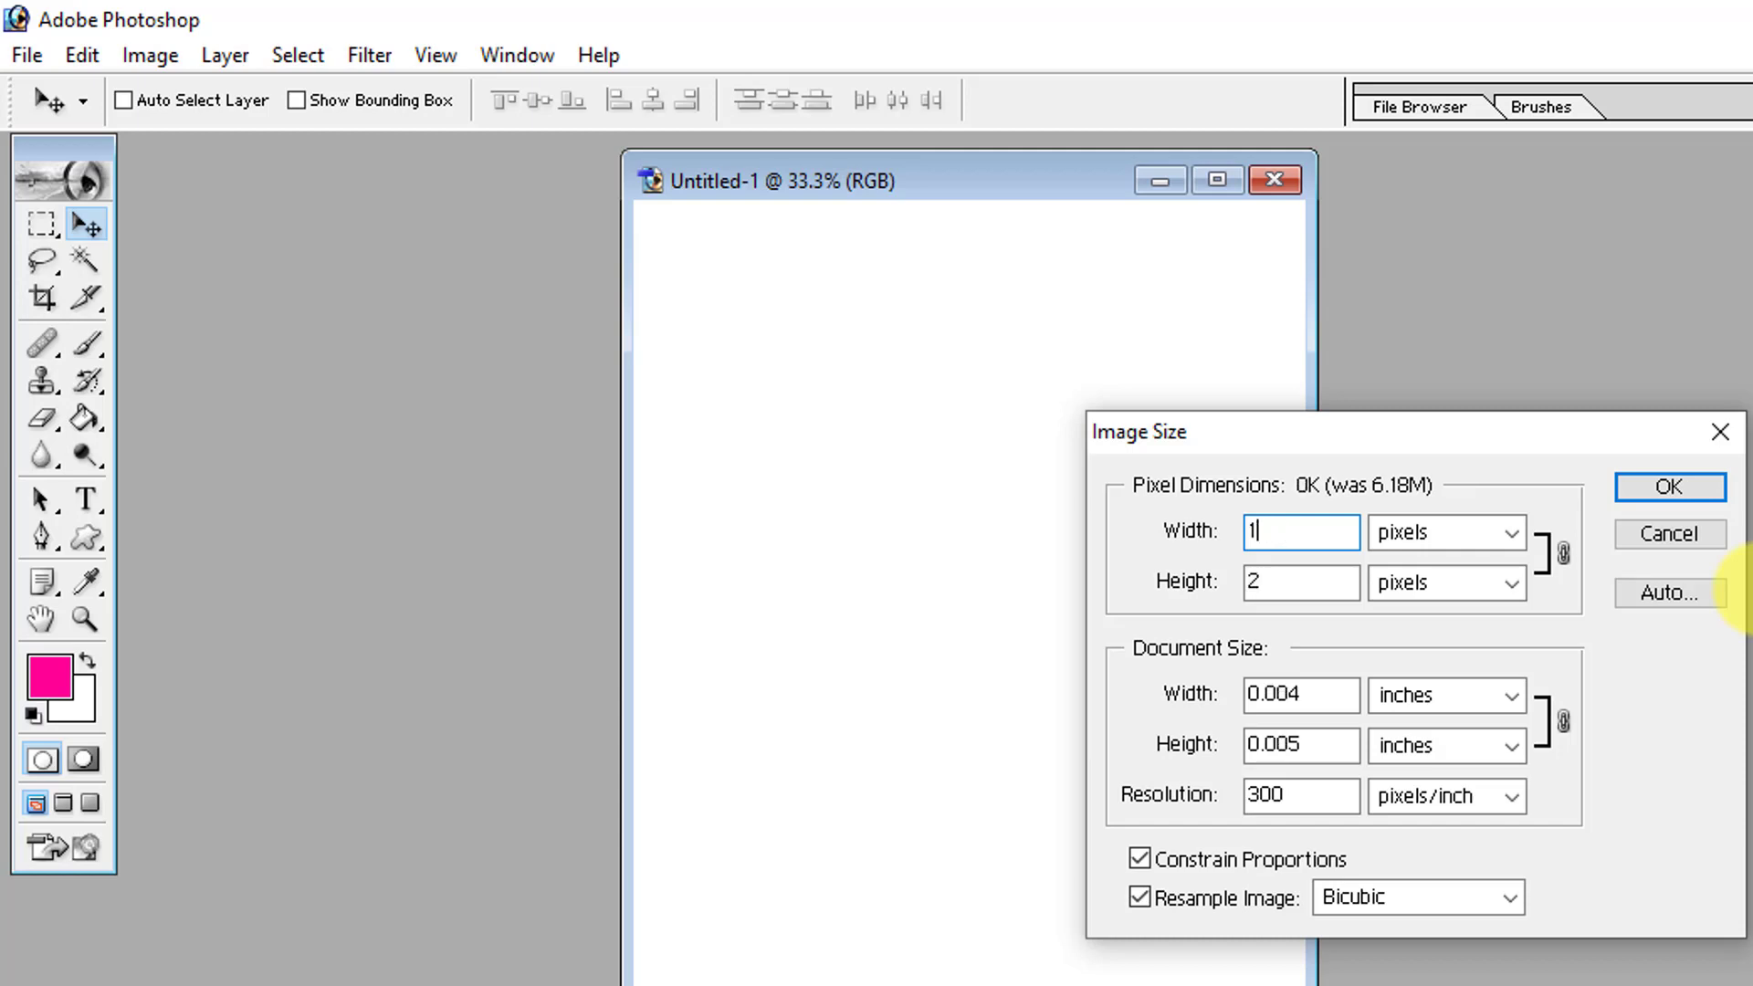
{"action": "type", "text": "200"}
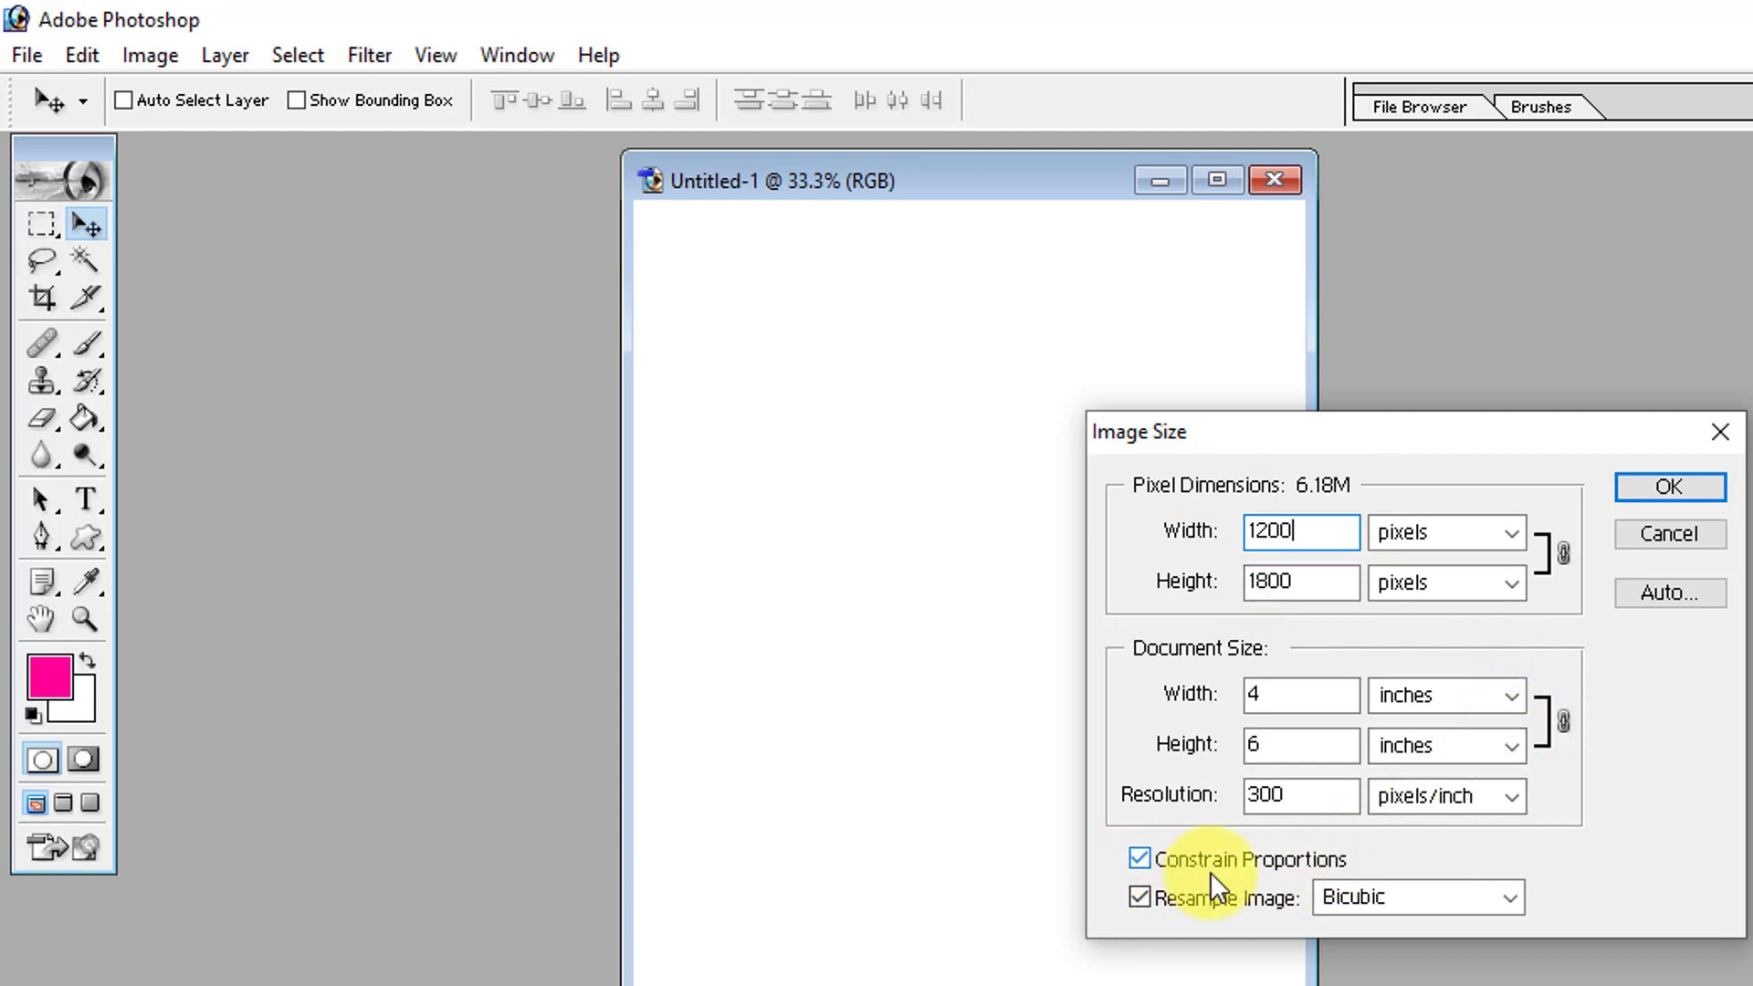
{"action": "left_click", "coordinate": [1262, 860]}
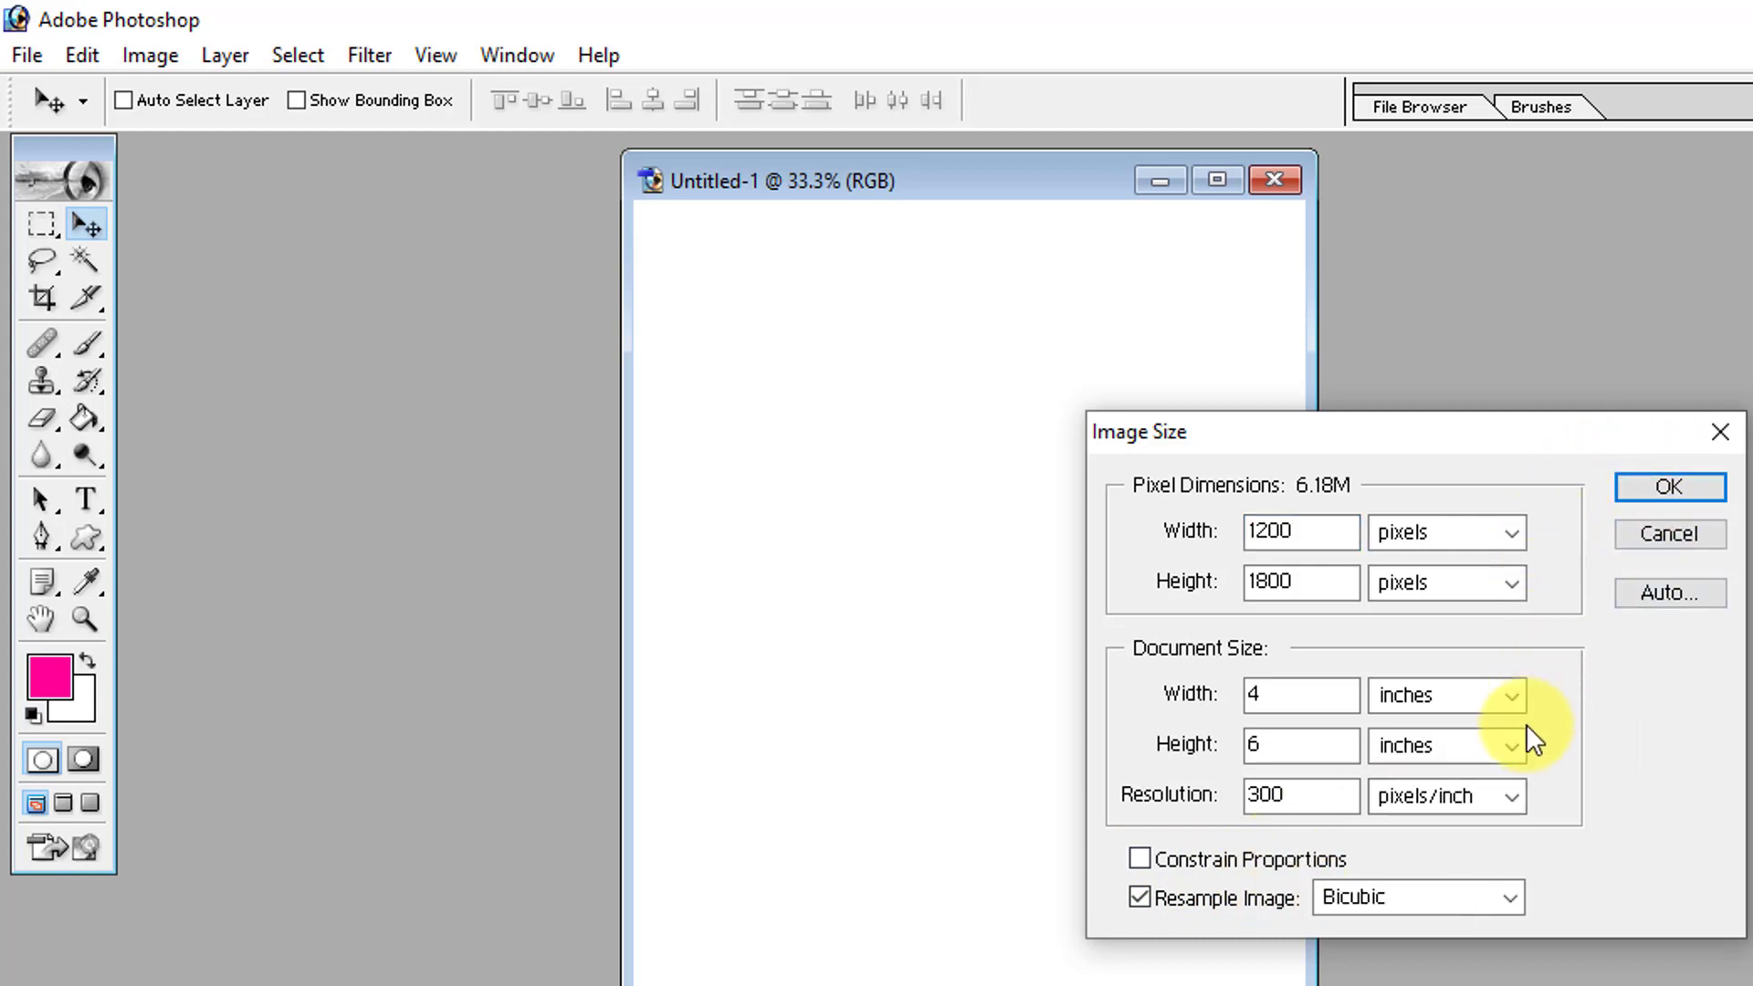
{"action": "left_click", "coordinate": [1262, 868]}
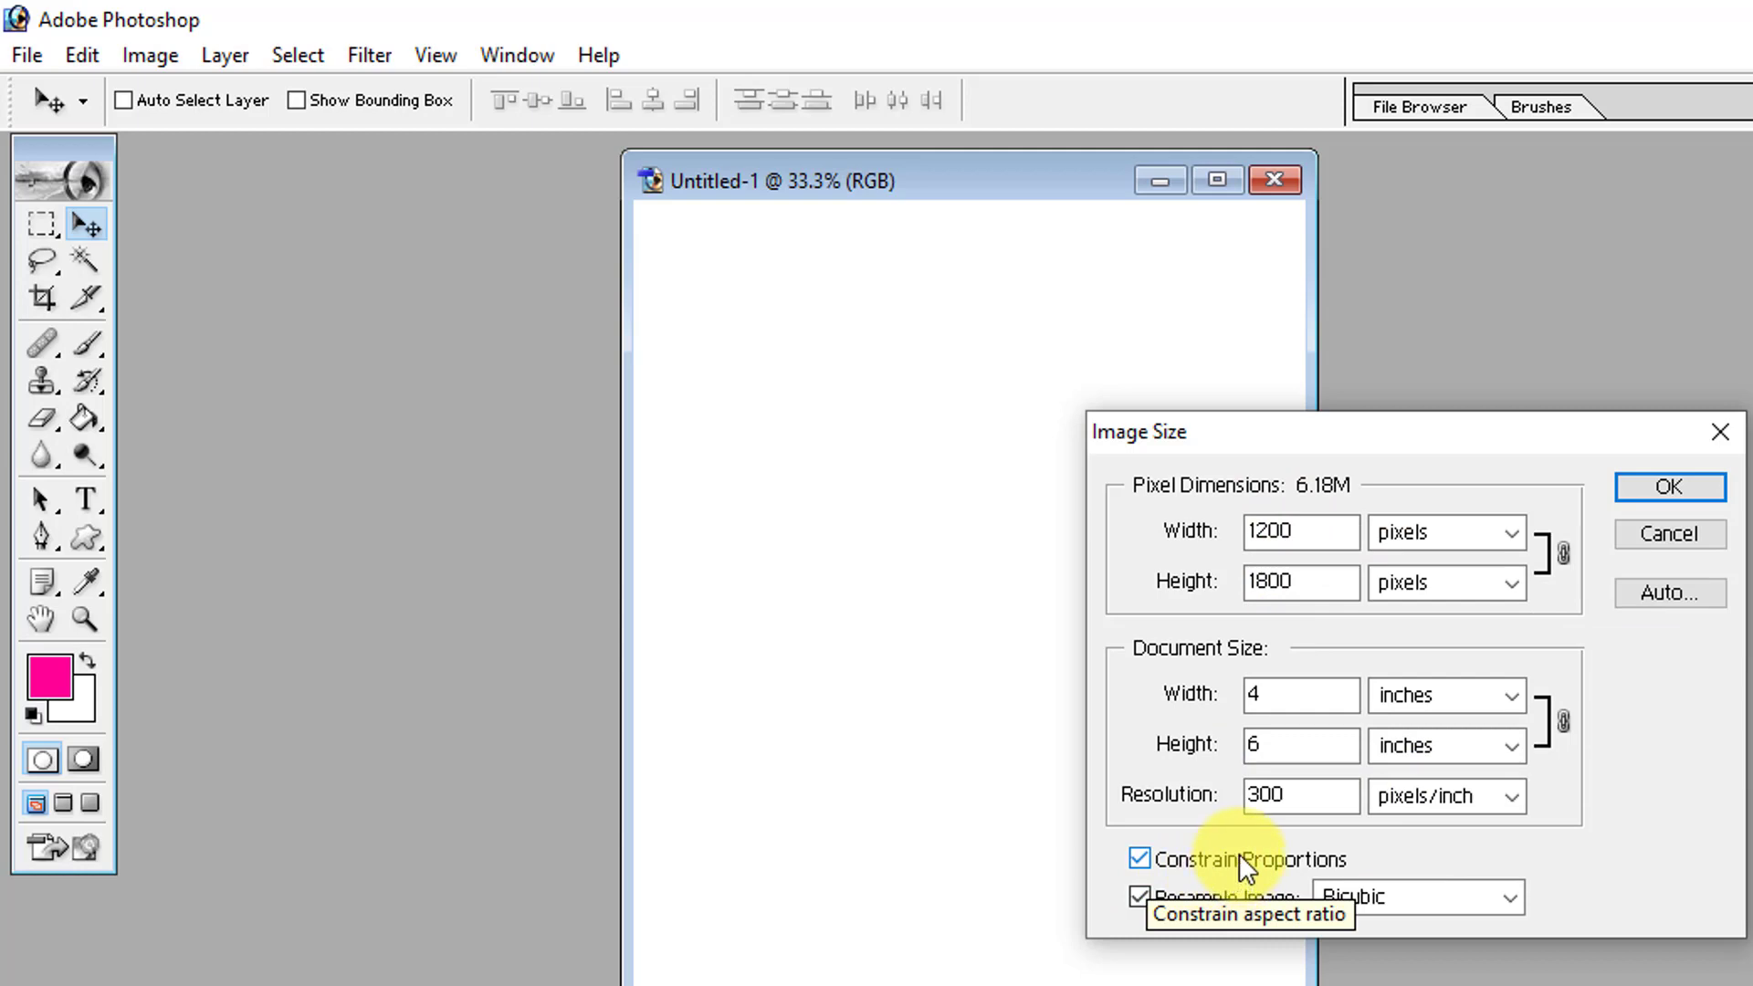
Step: Try a 5 inch document width, revert to 4 inches, and apply the image size
{"action": "double_click", "coordinate": [1297, 793]}
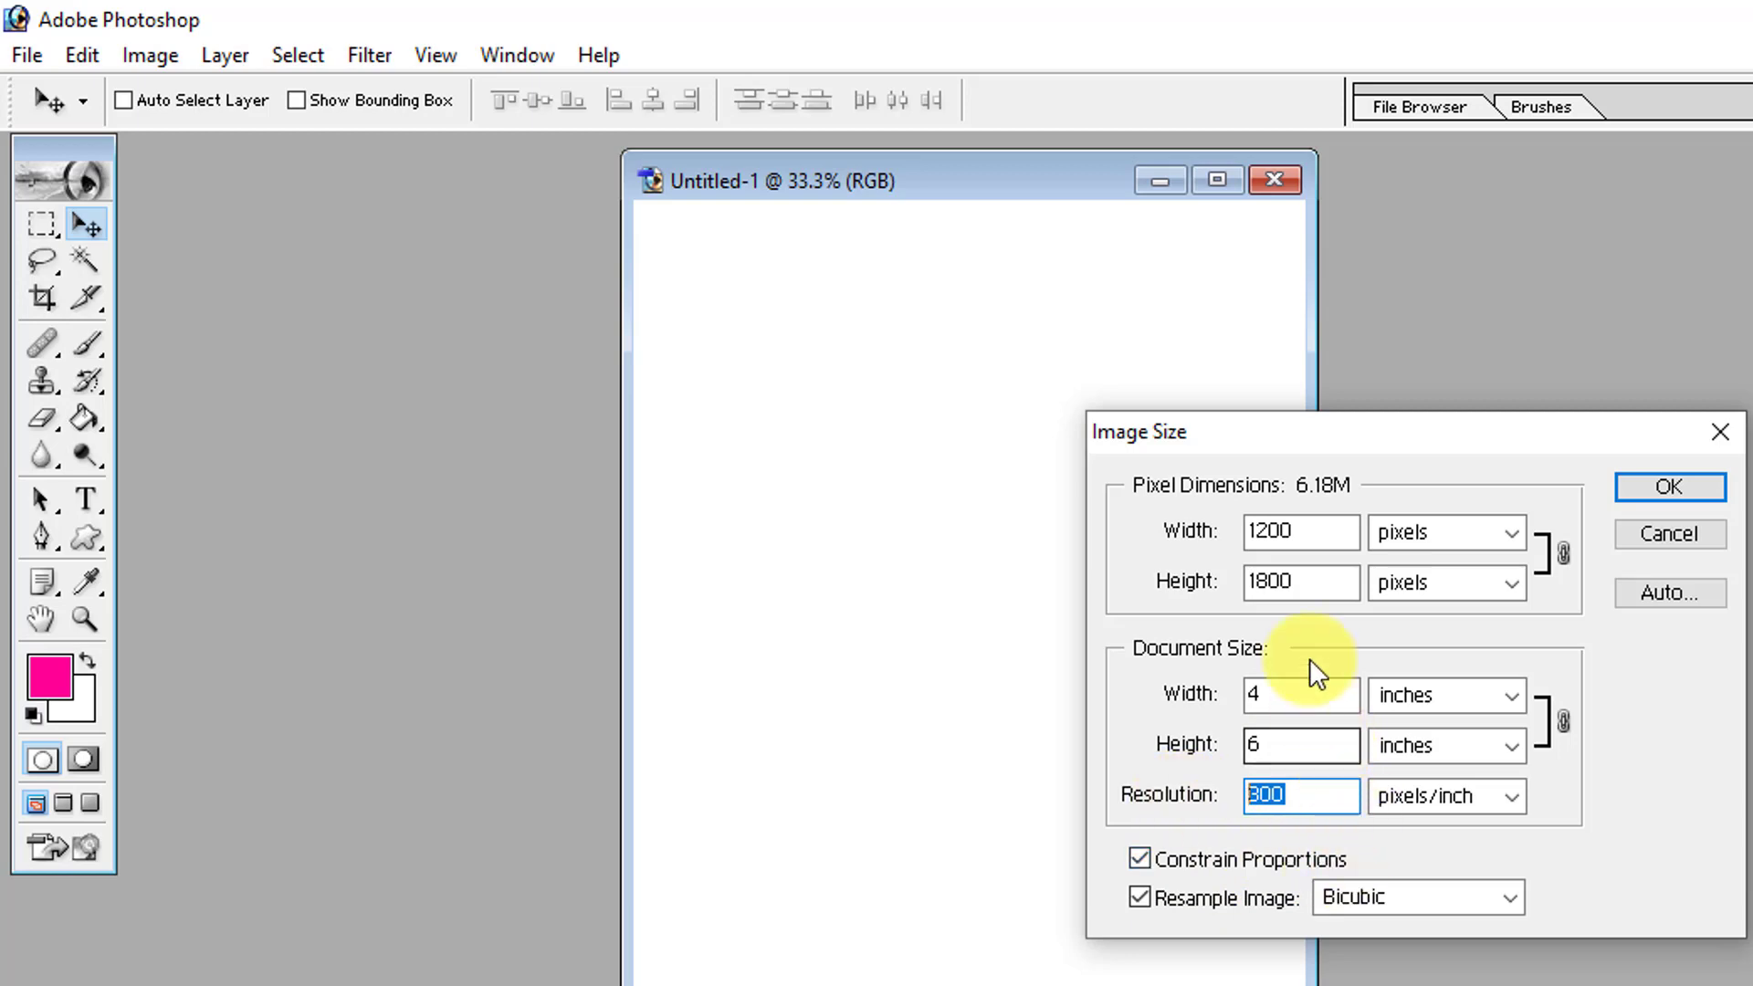
{"action": "left_click", "coordinate": [1286, 530]}
{"action": "mouse_move", "coordinate": [1285, 530]}
{"action": "left_mouse_down"}
{"action": "mouse_move", "coordinate": [1249, 527]}
{"action": "mouse_move", "coordinate": [1225, 580]}
{"action": "left_mouse_up"}
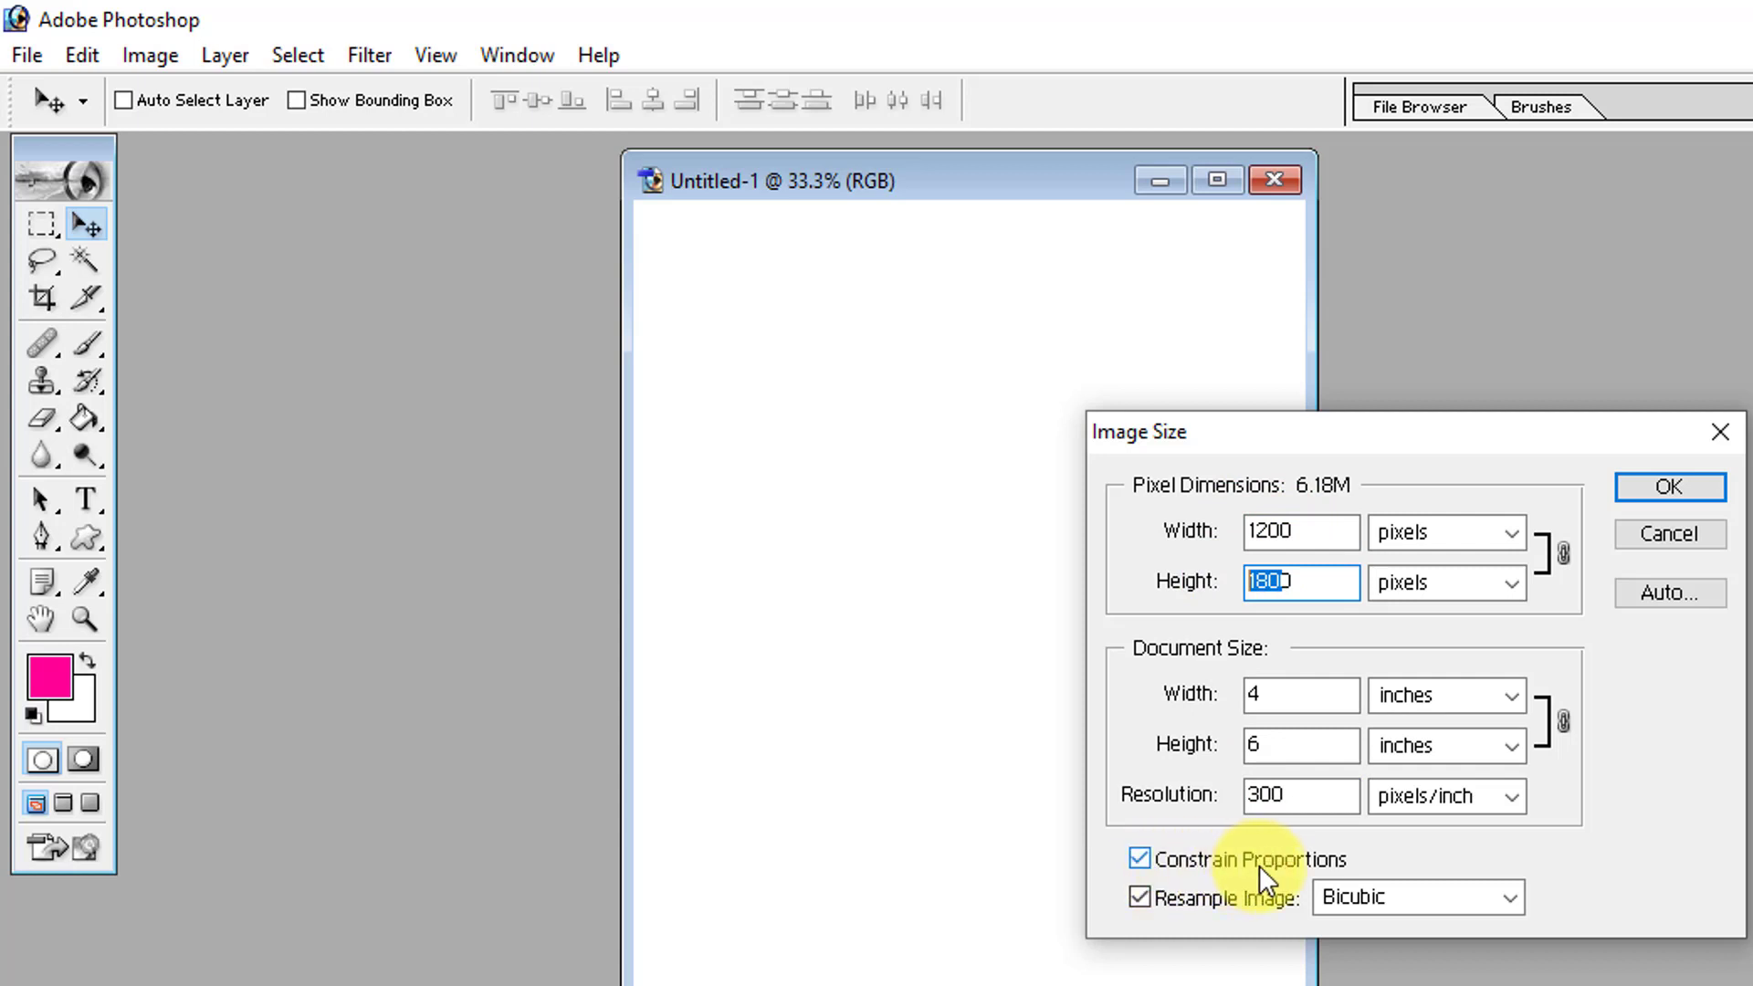
{"action": "left_click_drag", "start_coordinate": [1323, 694], "coordinate": [1194, 694]}
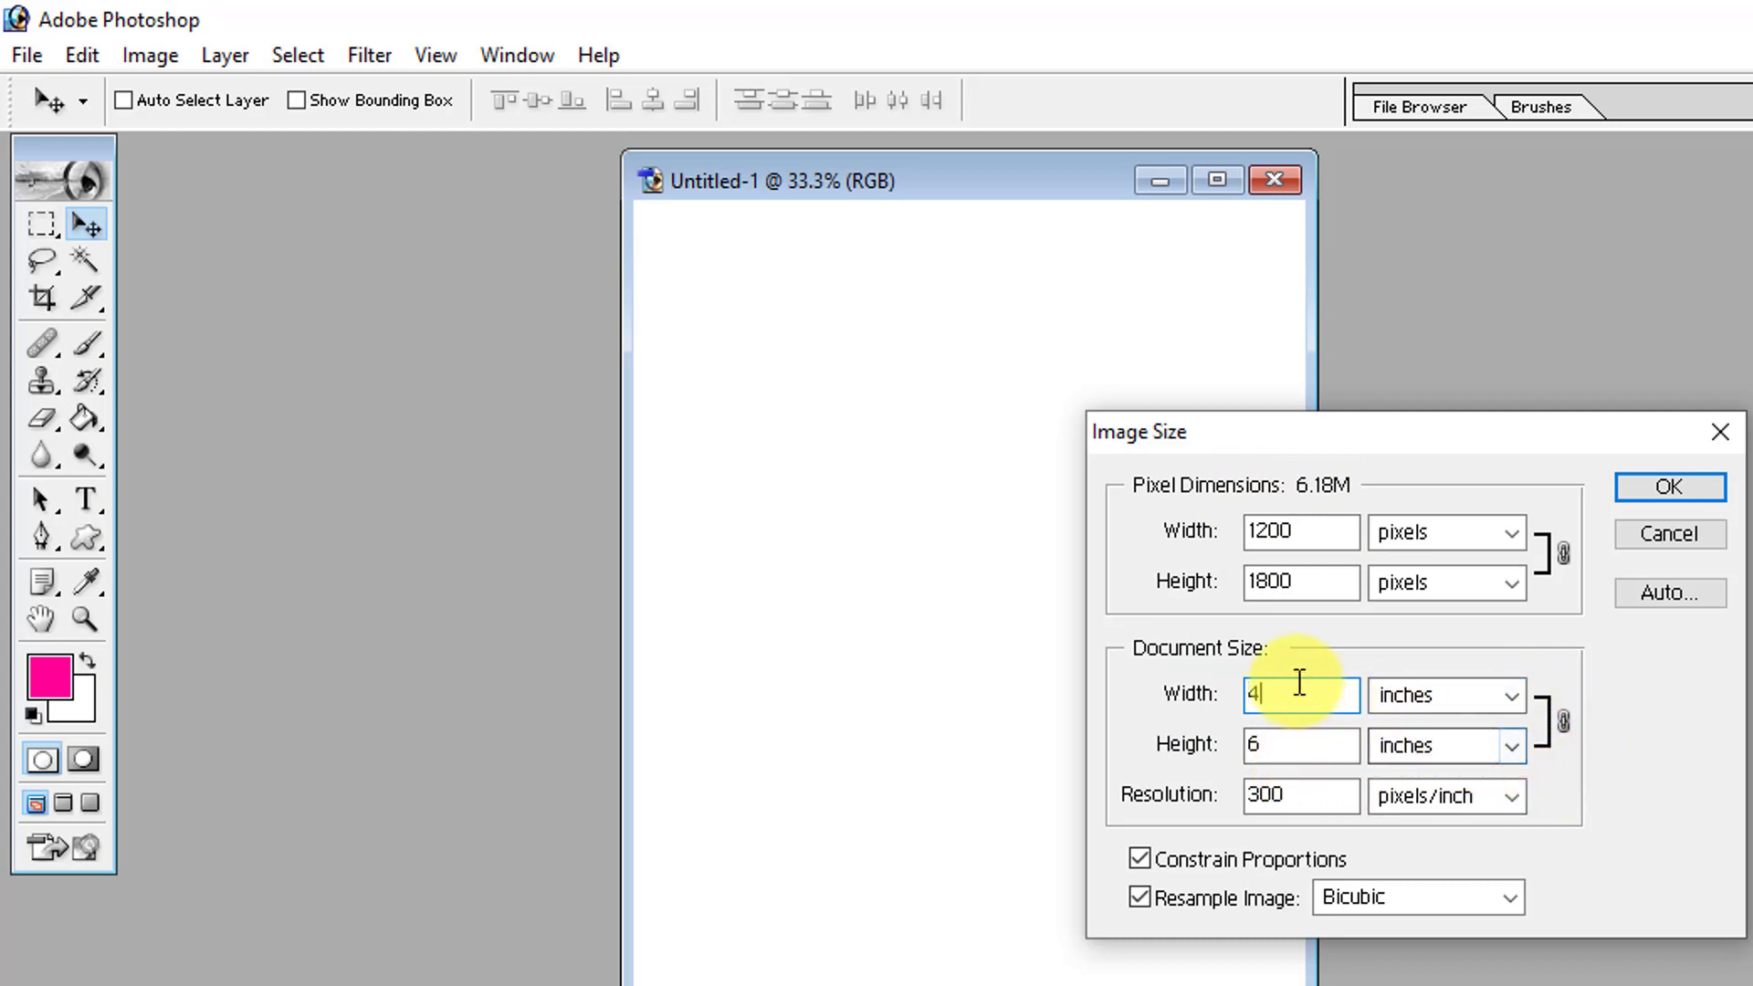
{"action": "type", "text": "5"}
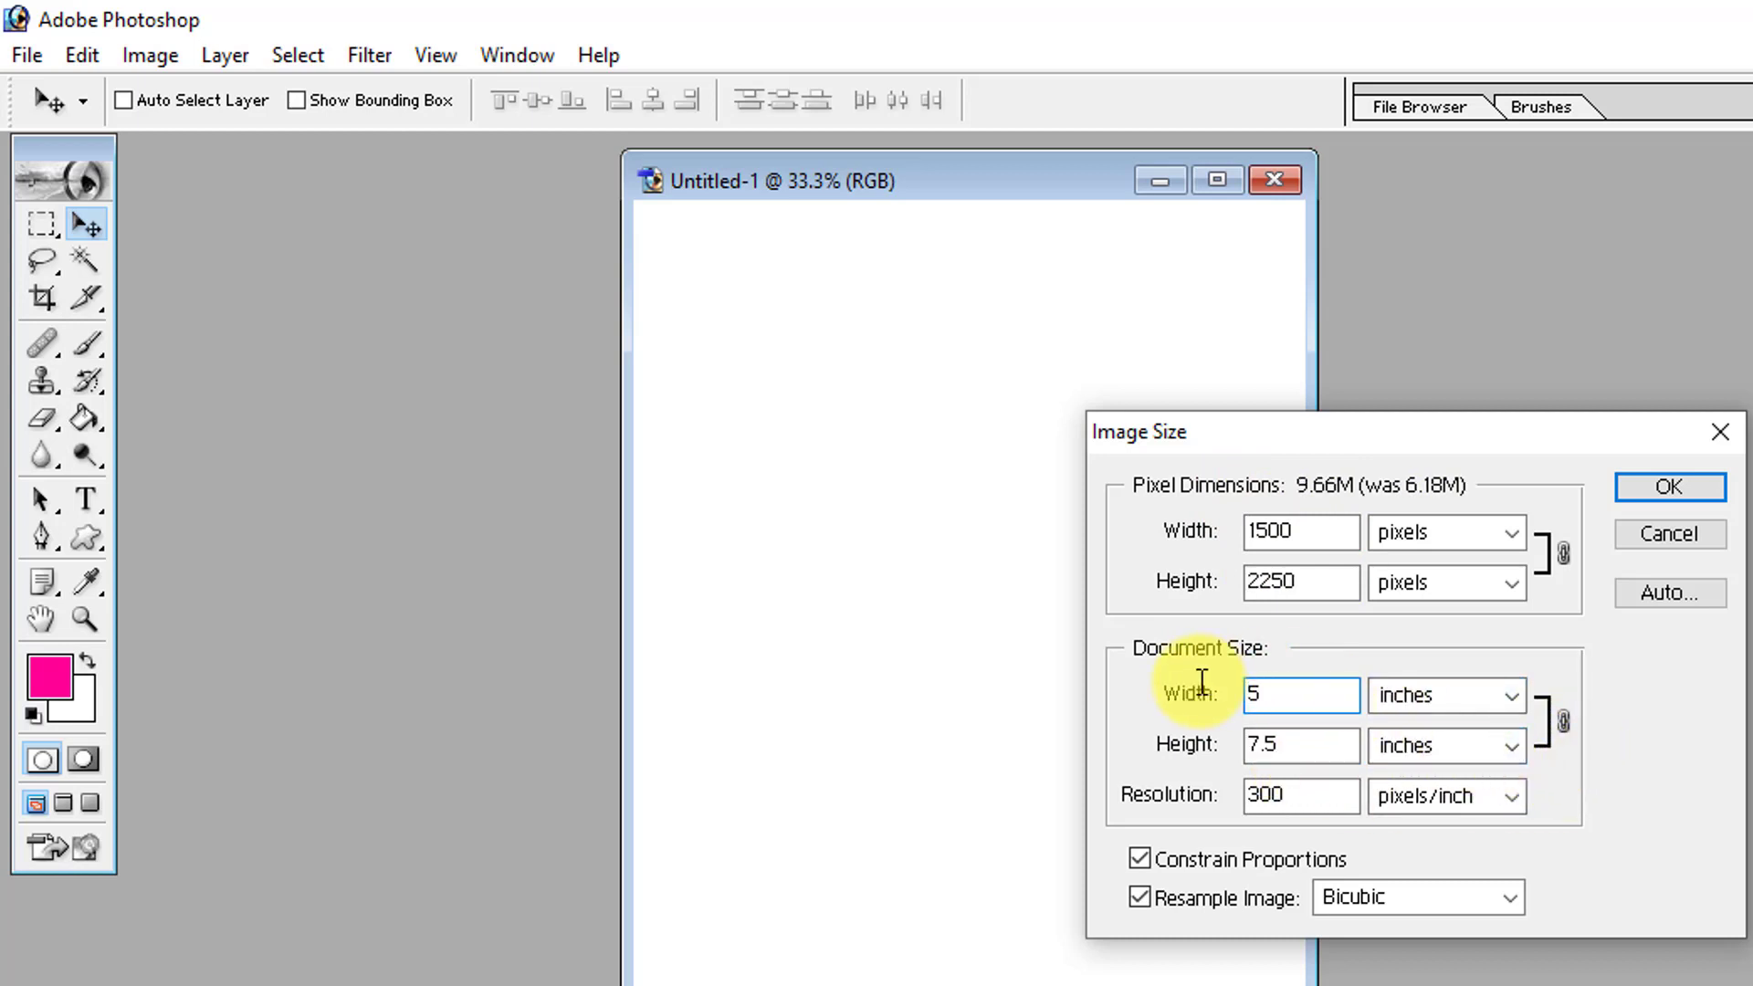
{"action": "key", "text": "shift+Tab"}
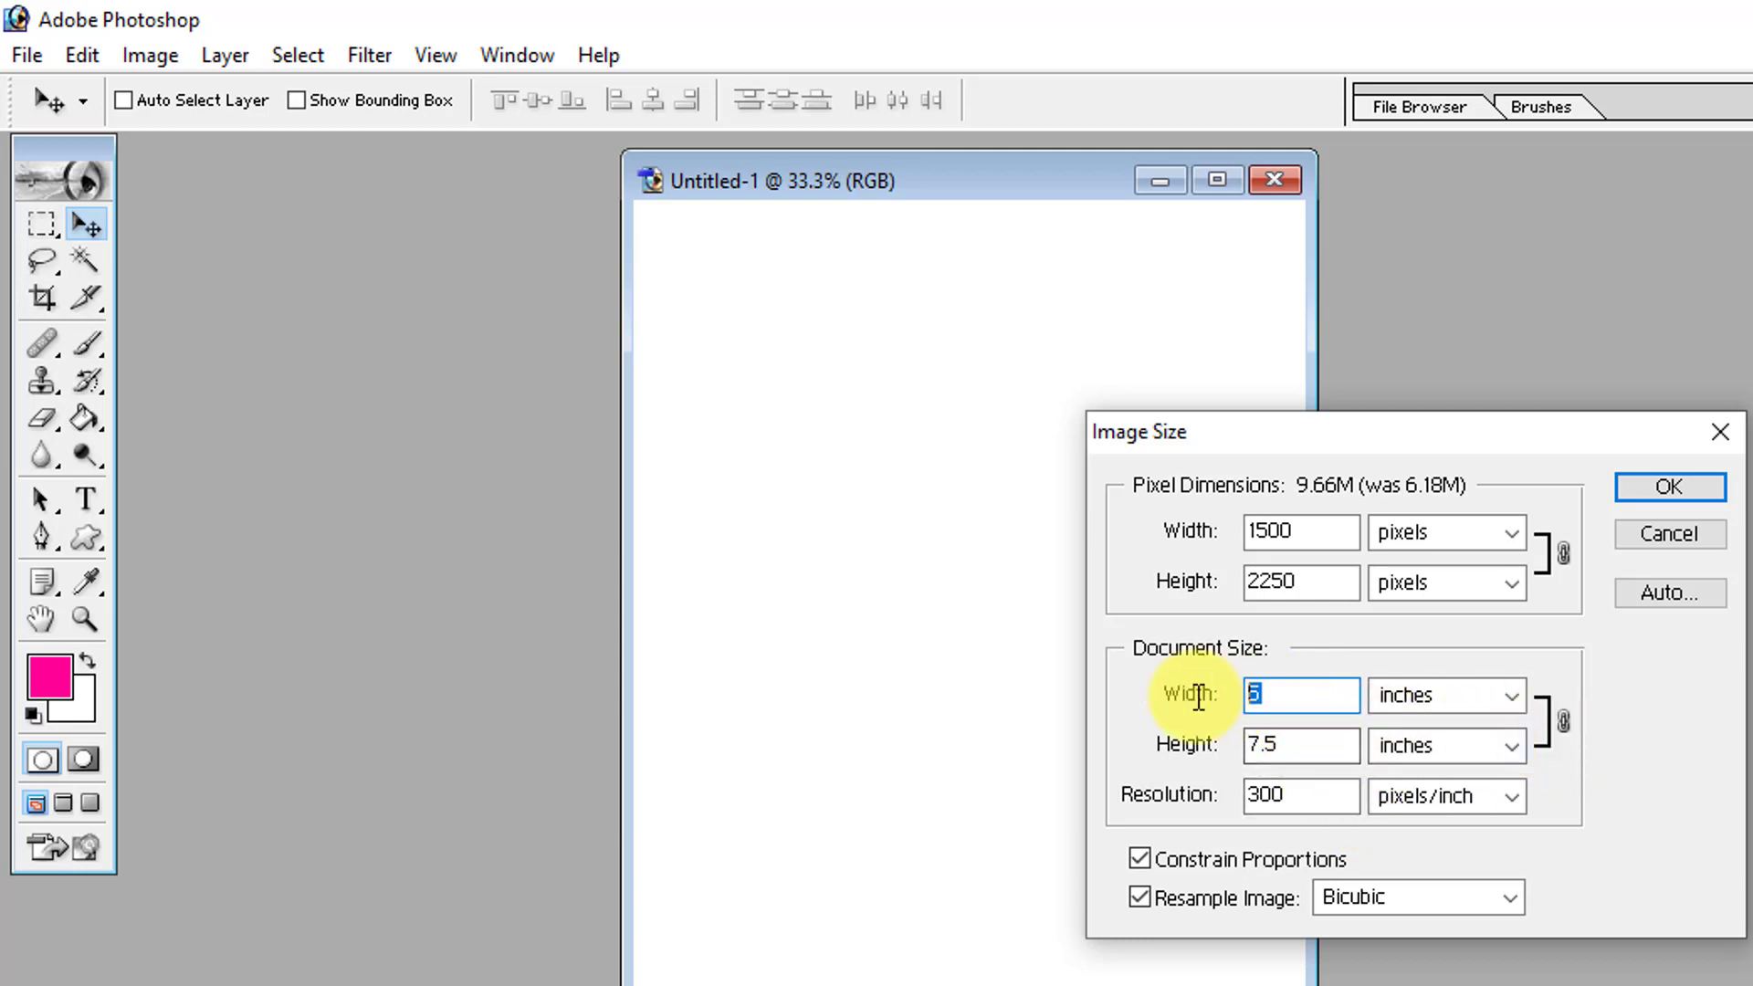
{"action": "type", "text": "4"}
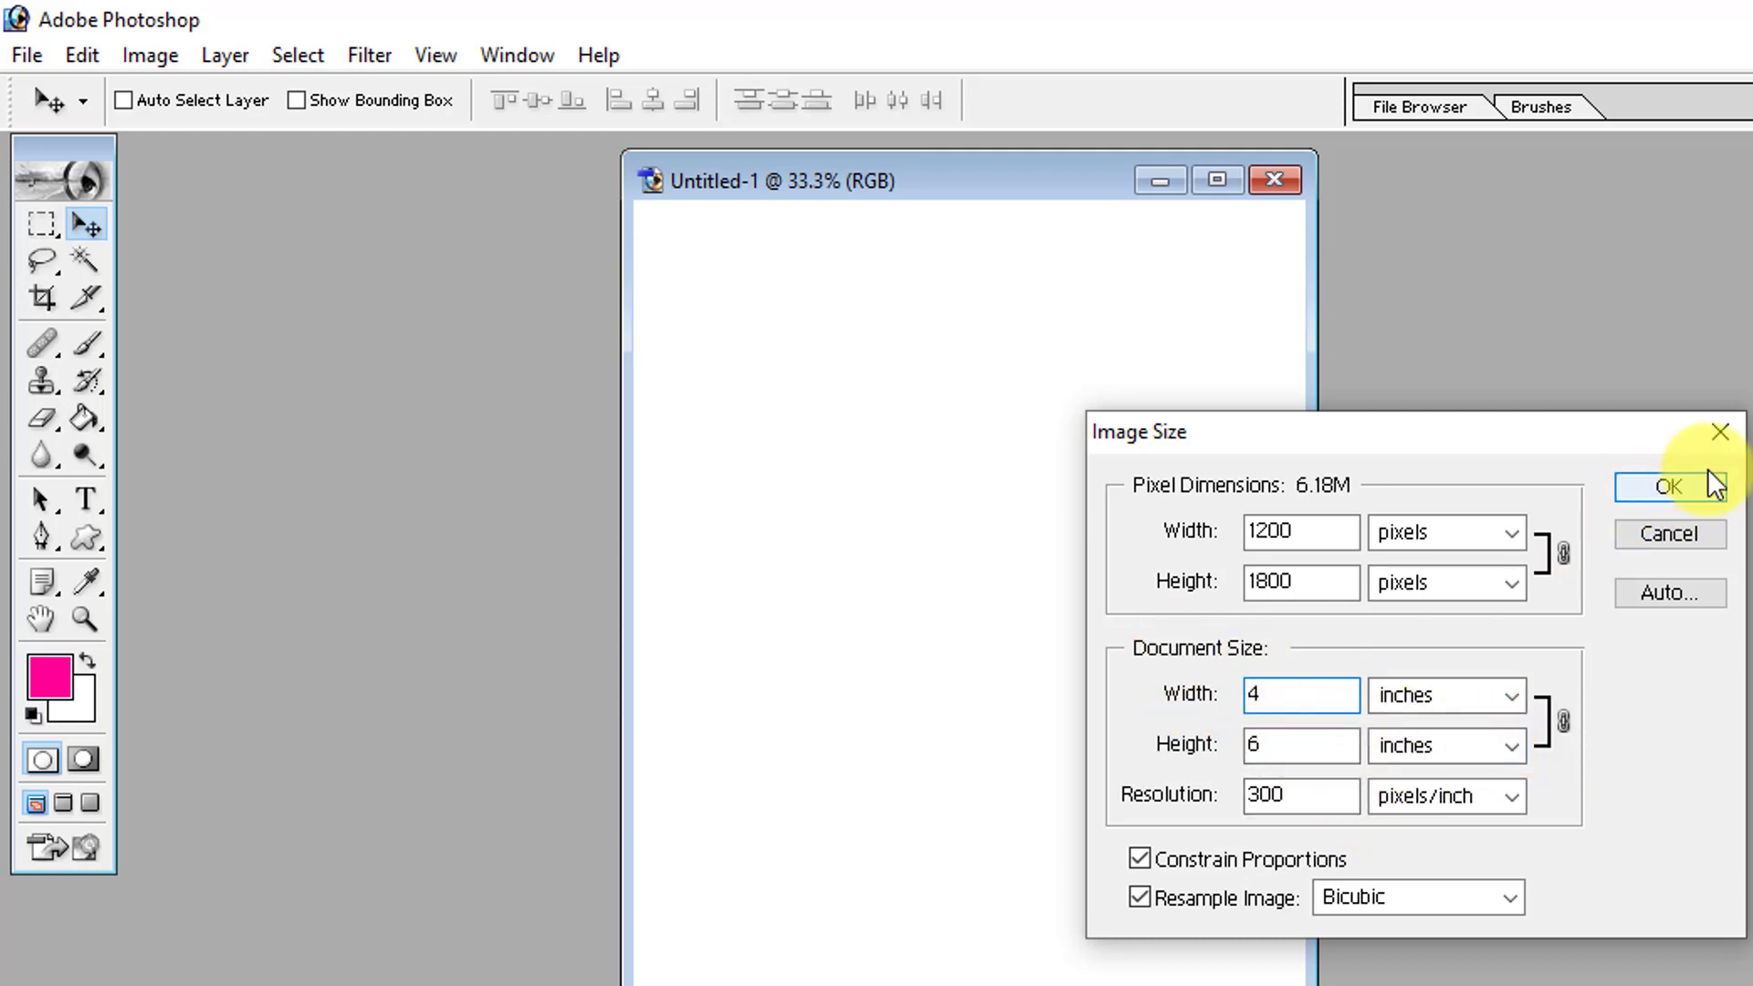
{"action": "left_click", "coordinate": [1695, 480]}
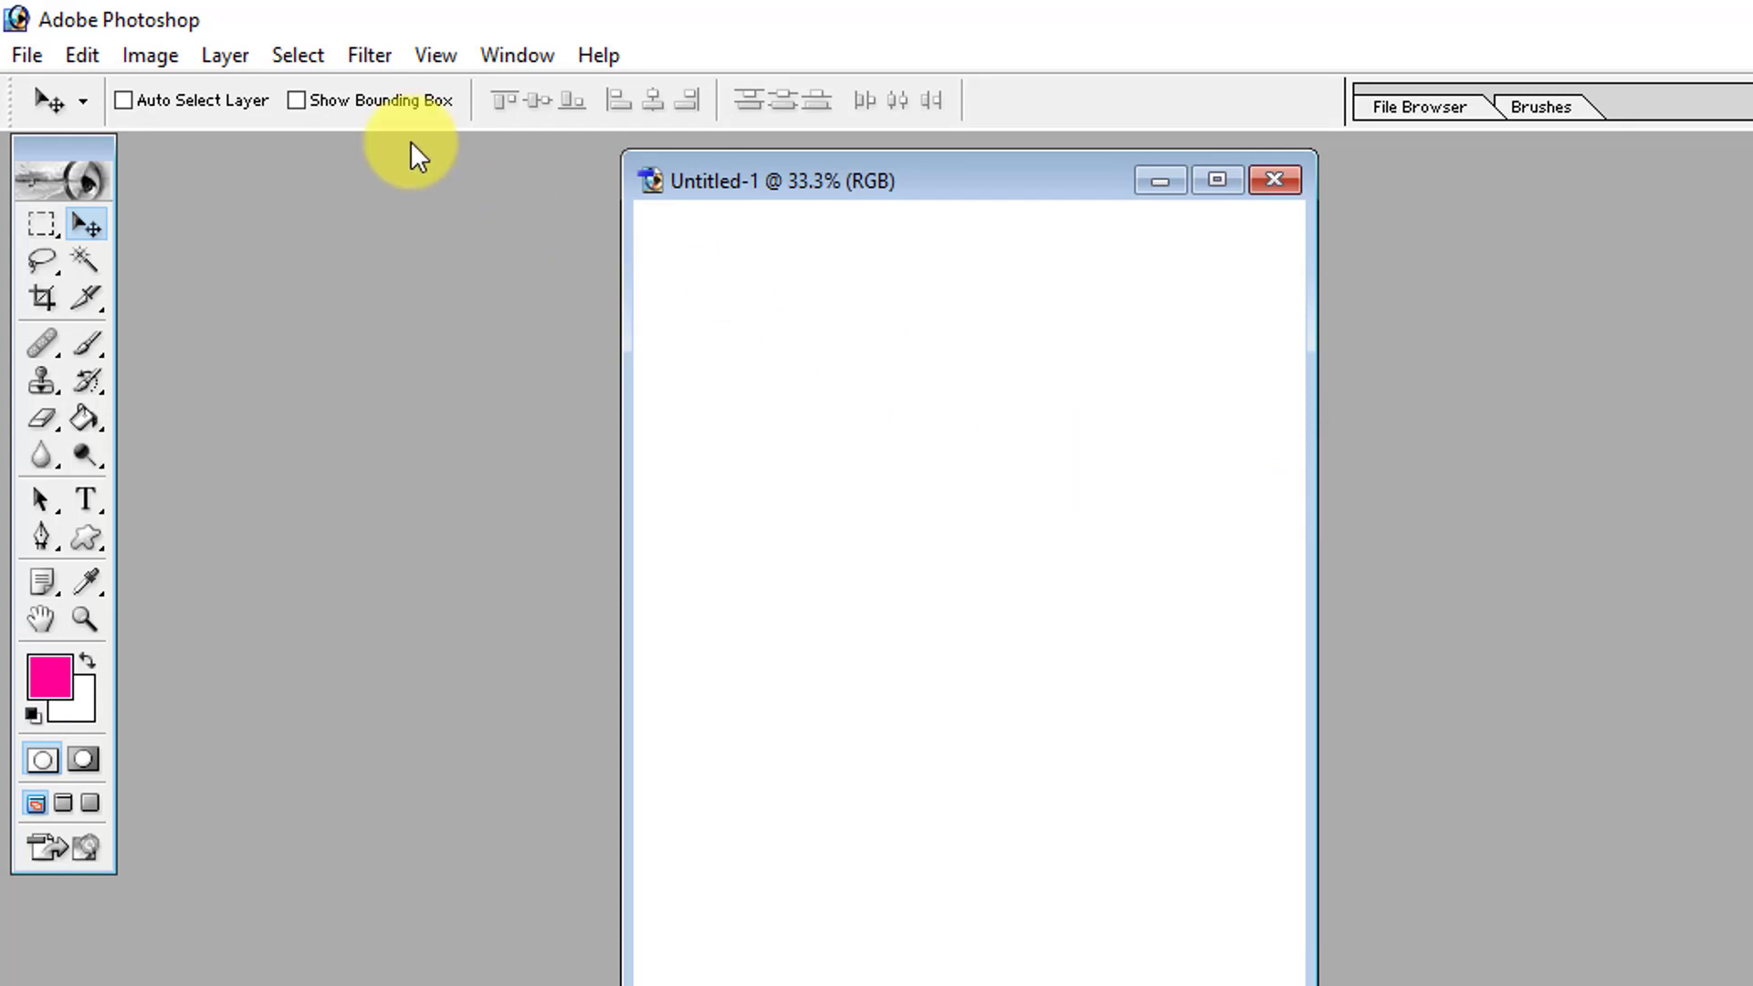
{"action": "left_click", "coordinate": [150, 56]}
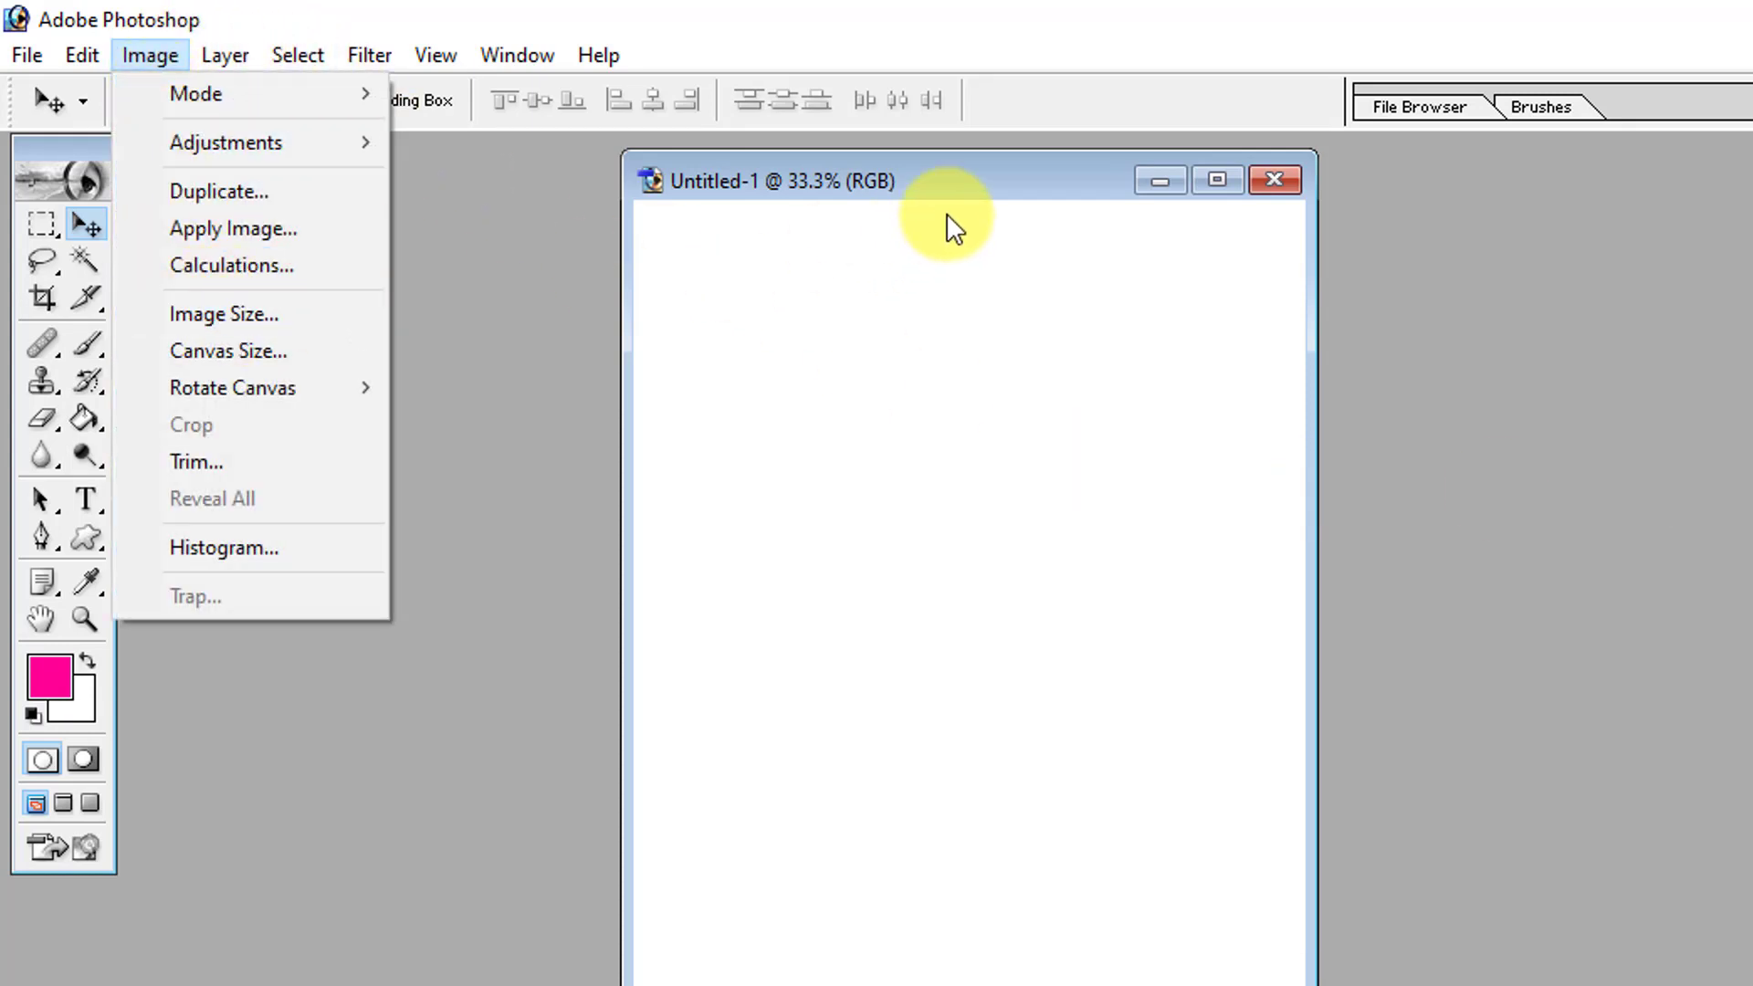
{"action": "left_click", "coordinate": [957, 185]}
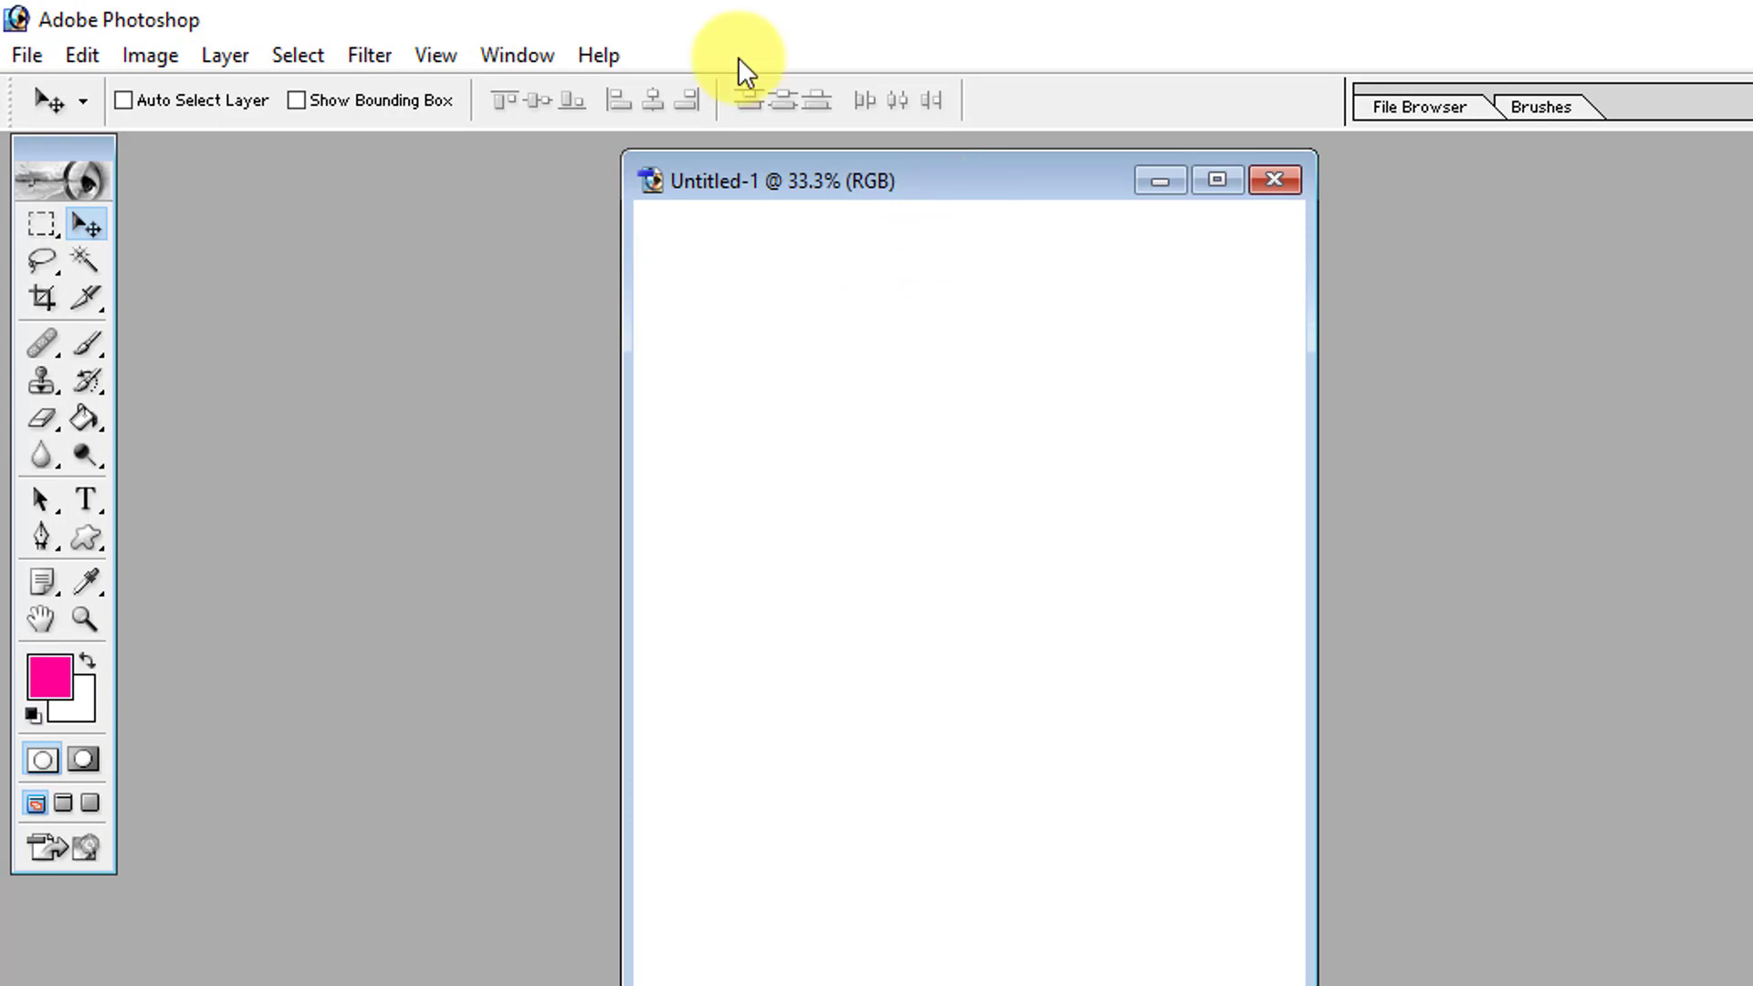
{"action": "right_click", "coordinate": [756, 173]}
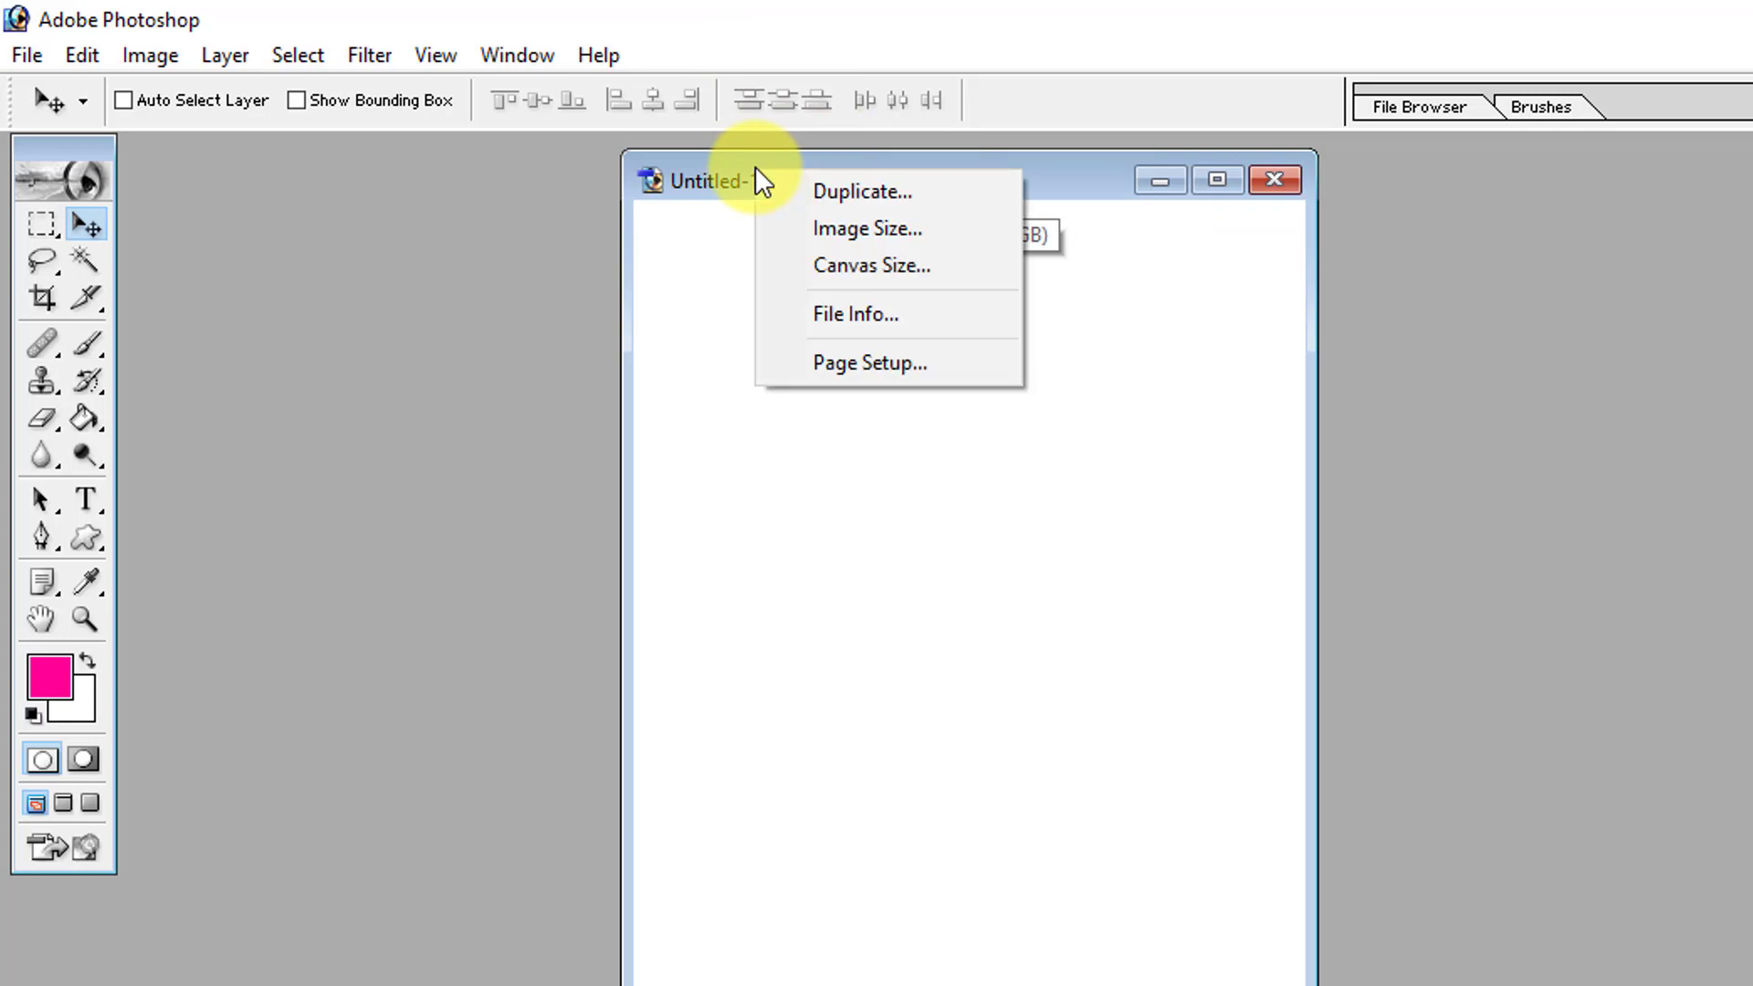
{"action": "left_click", "coordinate": [864, 228]}
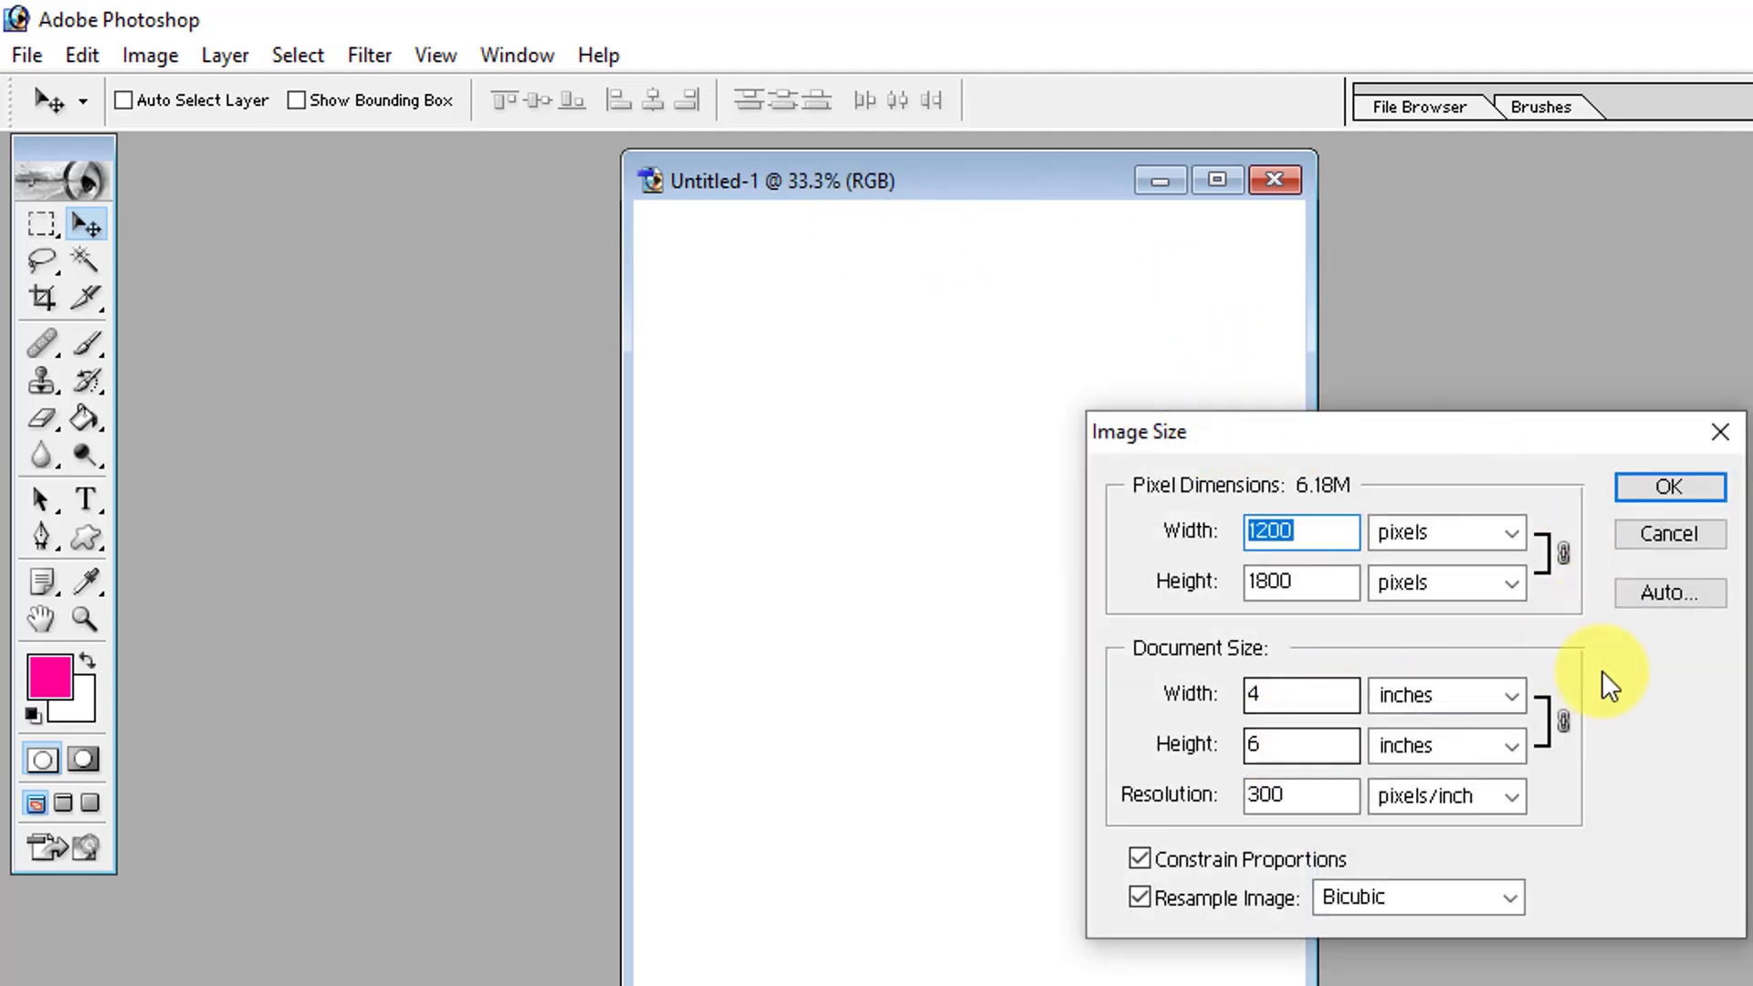
{"action": "left_click", "coordinate": [1700, 543]}
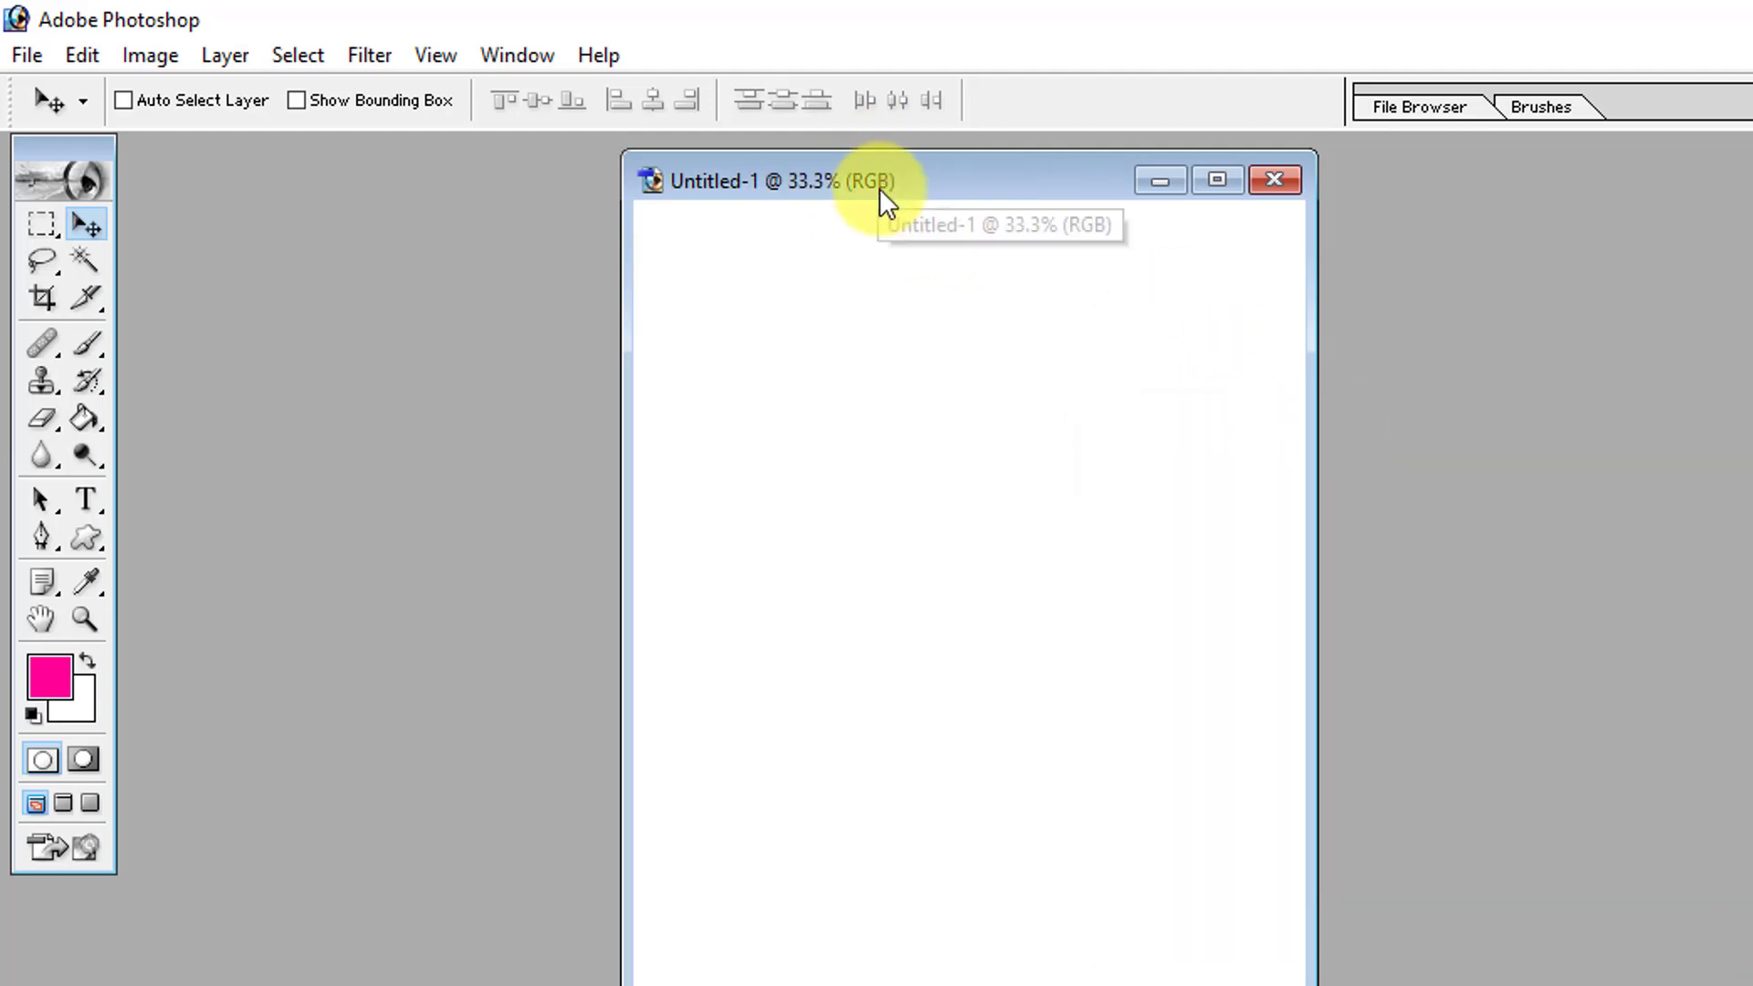
Step: Move the document window left and enlarge it so a grey margin frames the page
{"action": "left_click_drag", "start_coordinate": [879, 188], "coordinate": [549, 241]}
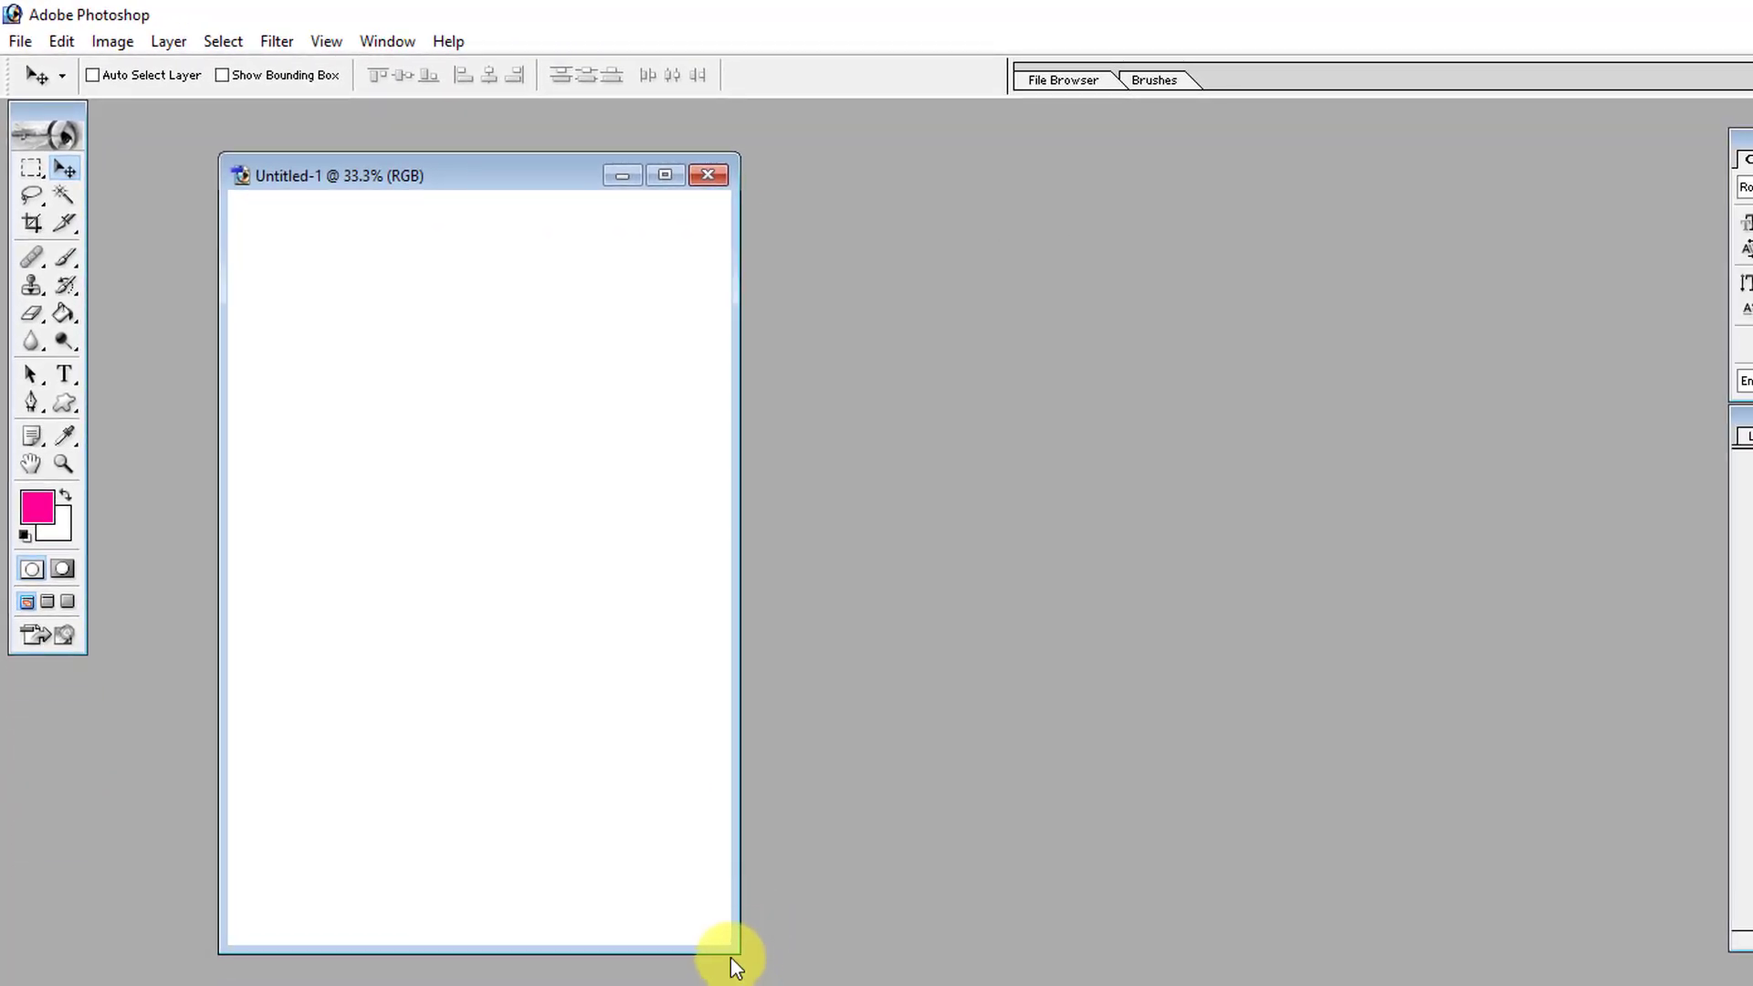
{"action": "left_click_drag", "start_coordinate": [740, 952], "coordinate": [859, 982]}
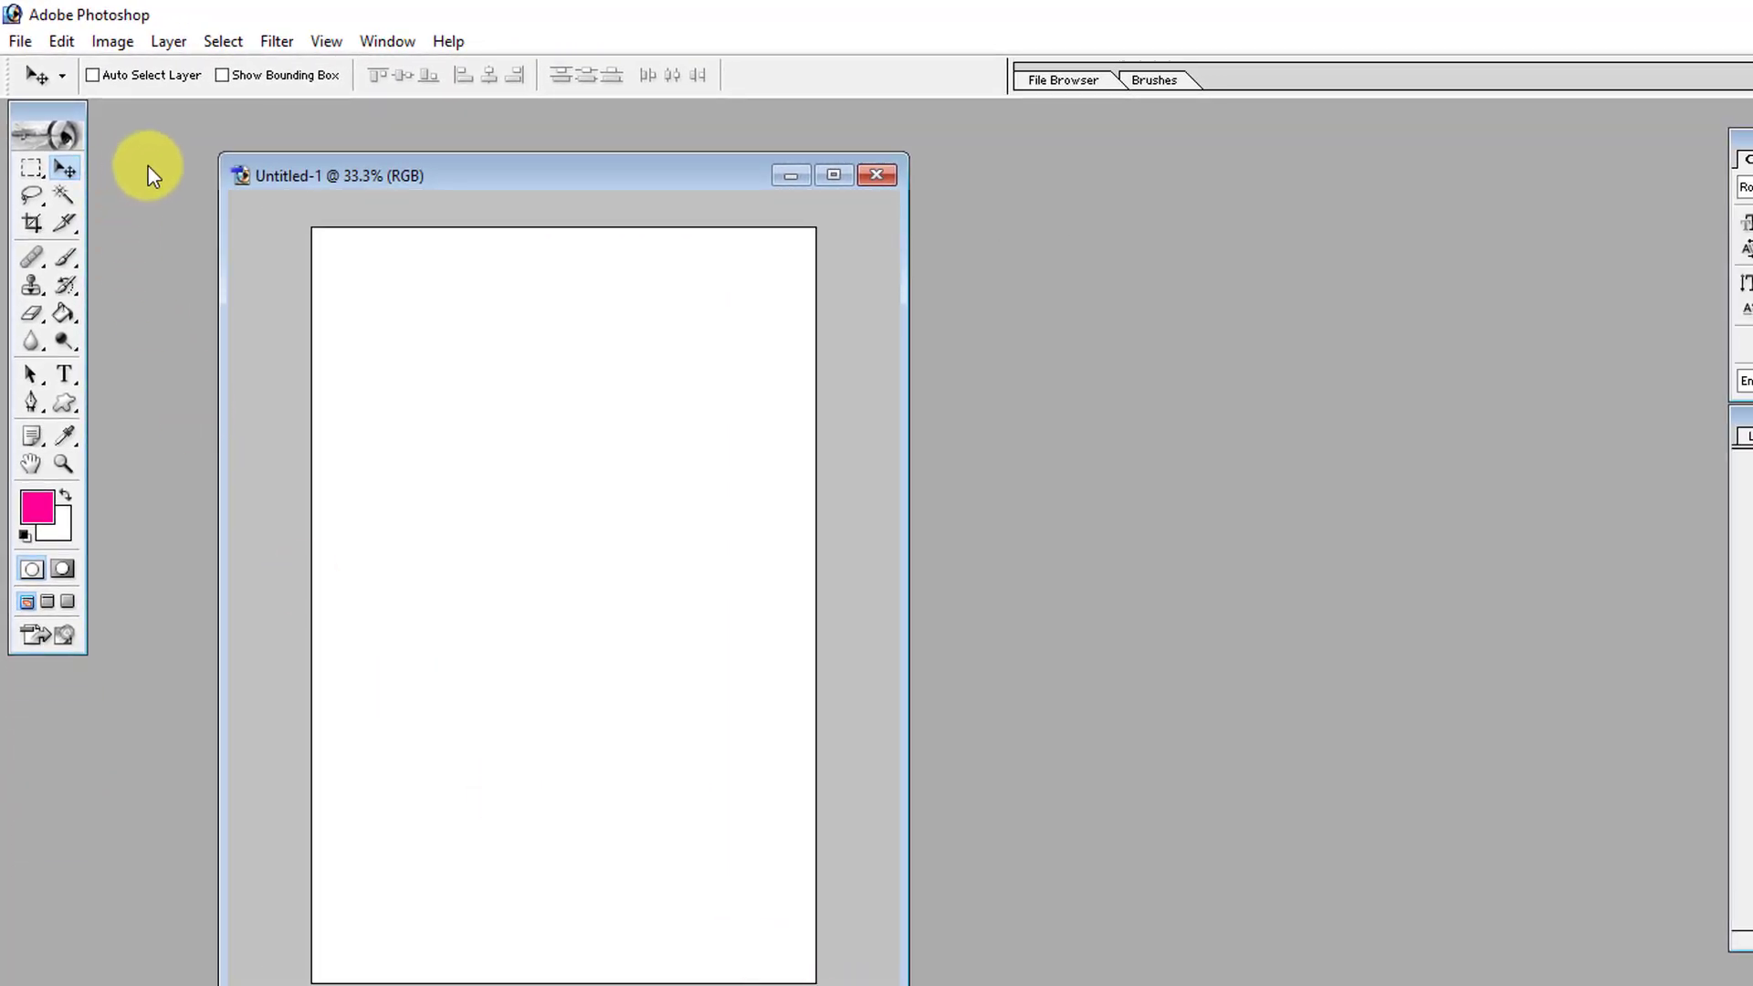
{"action": "left_click_drag", "start_coordinate": [329, 189], "coordinate": [319, 170]}
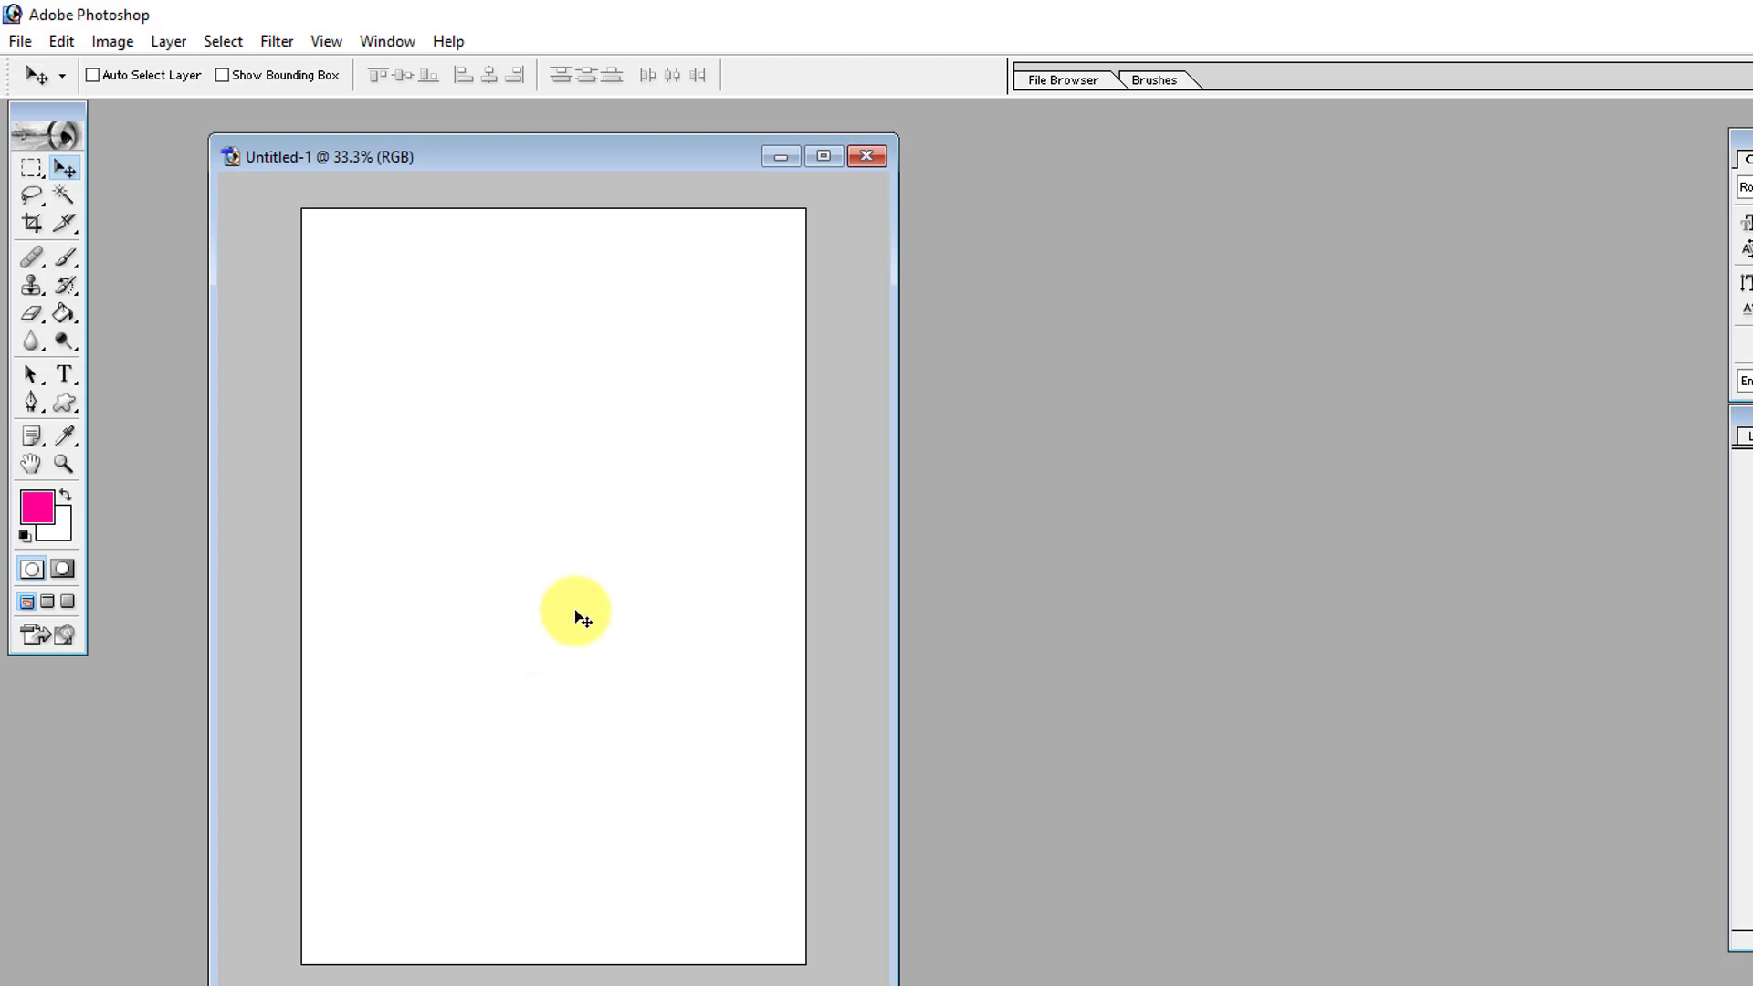
{"action": "left_click", "coordinate": [20, 42]}
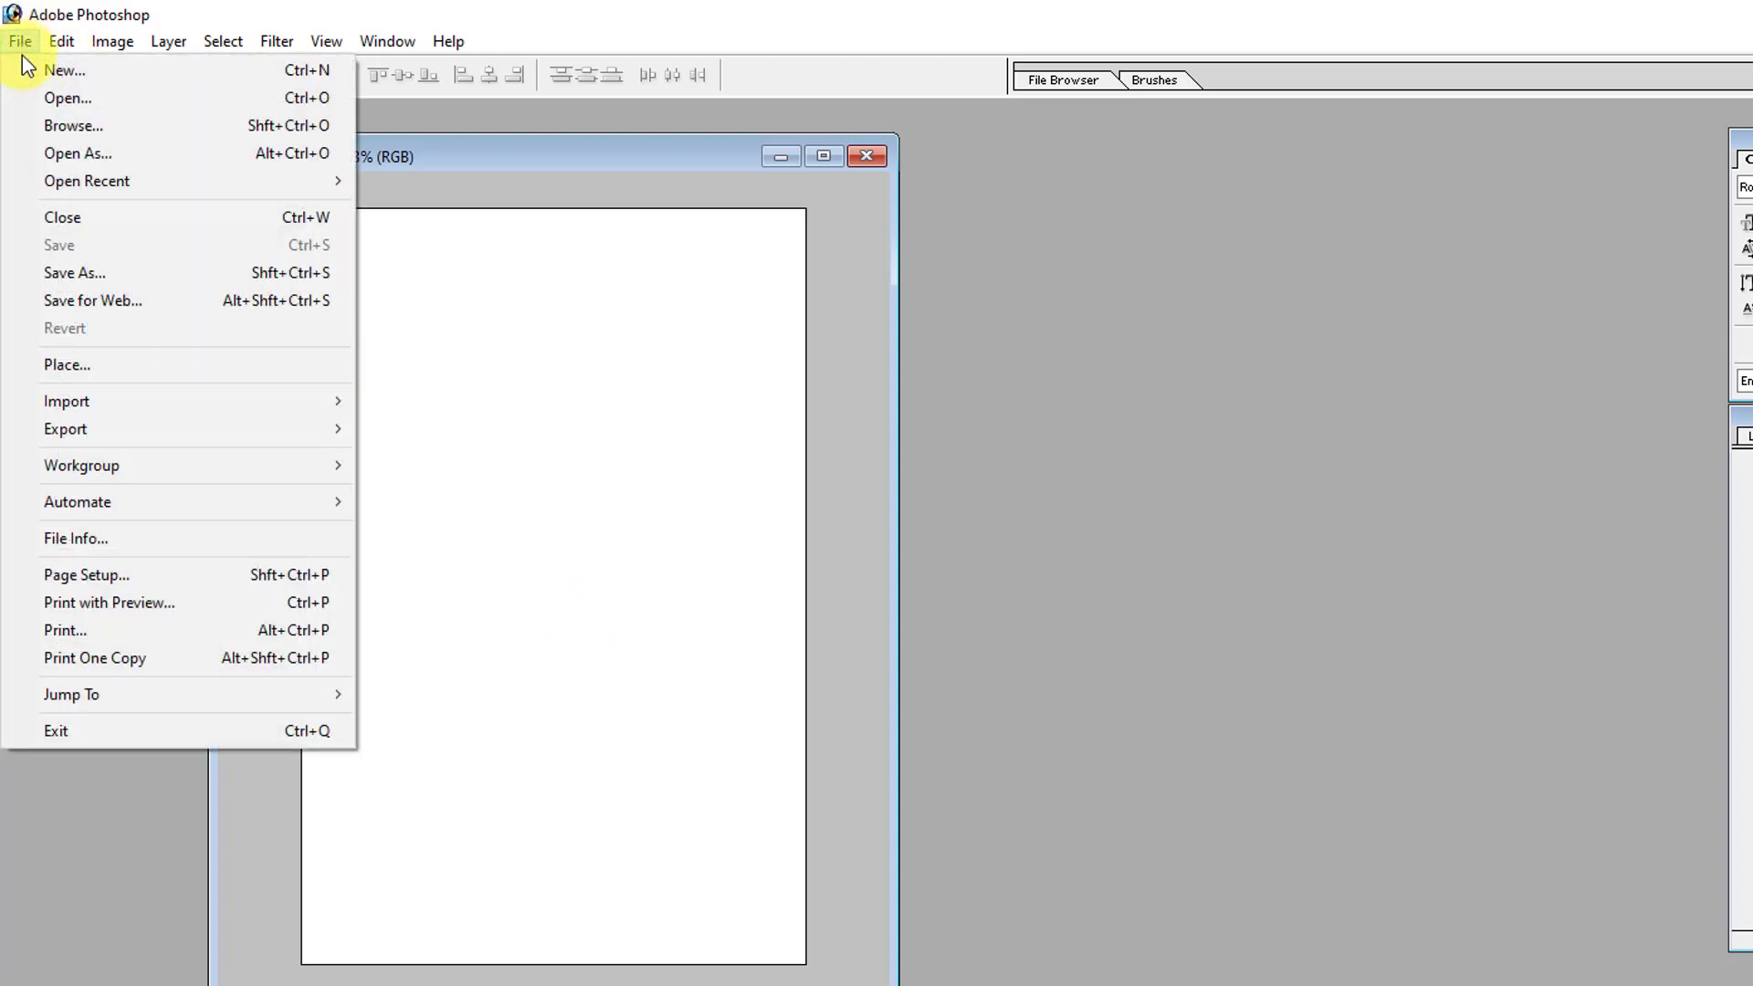
{"action": "left_click", "coordinate": [102, 272]}
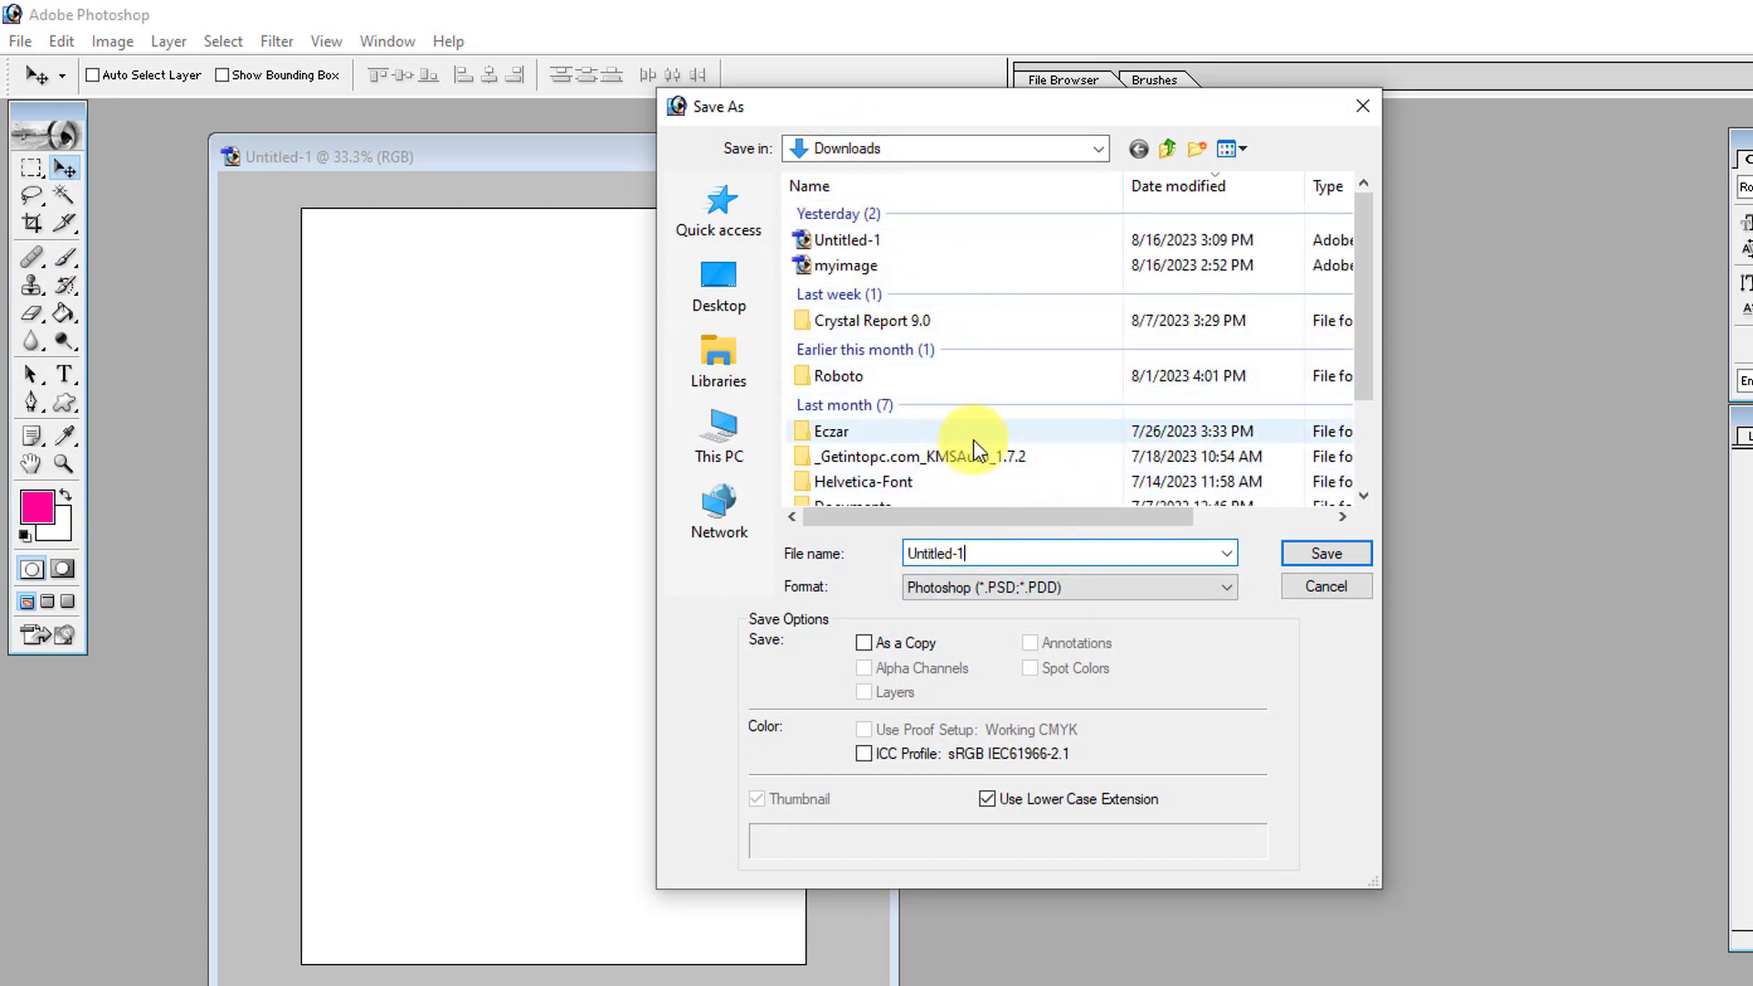
{"action": "left_click", "coordinate": [1349, 593]}
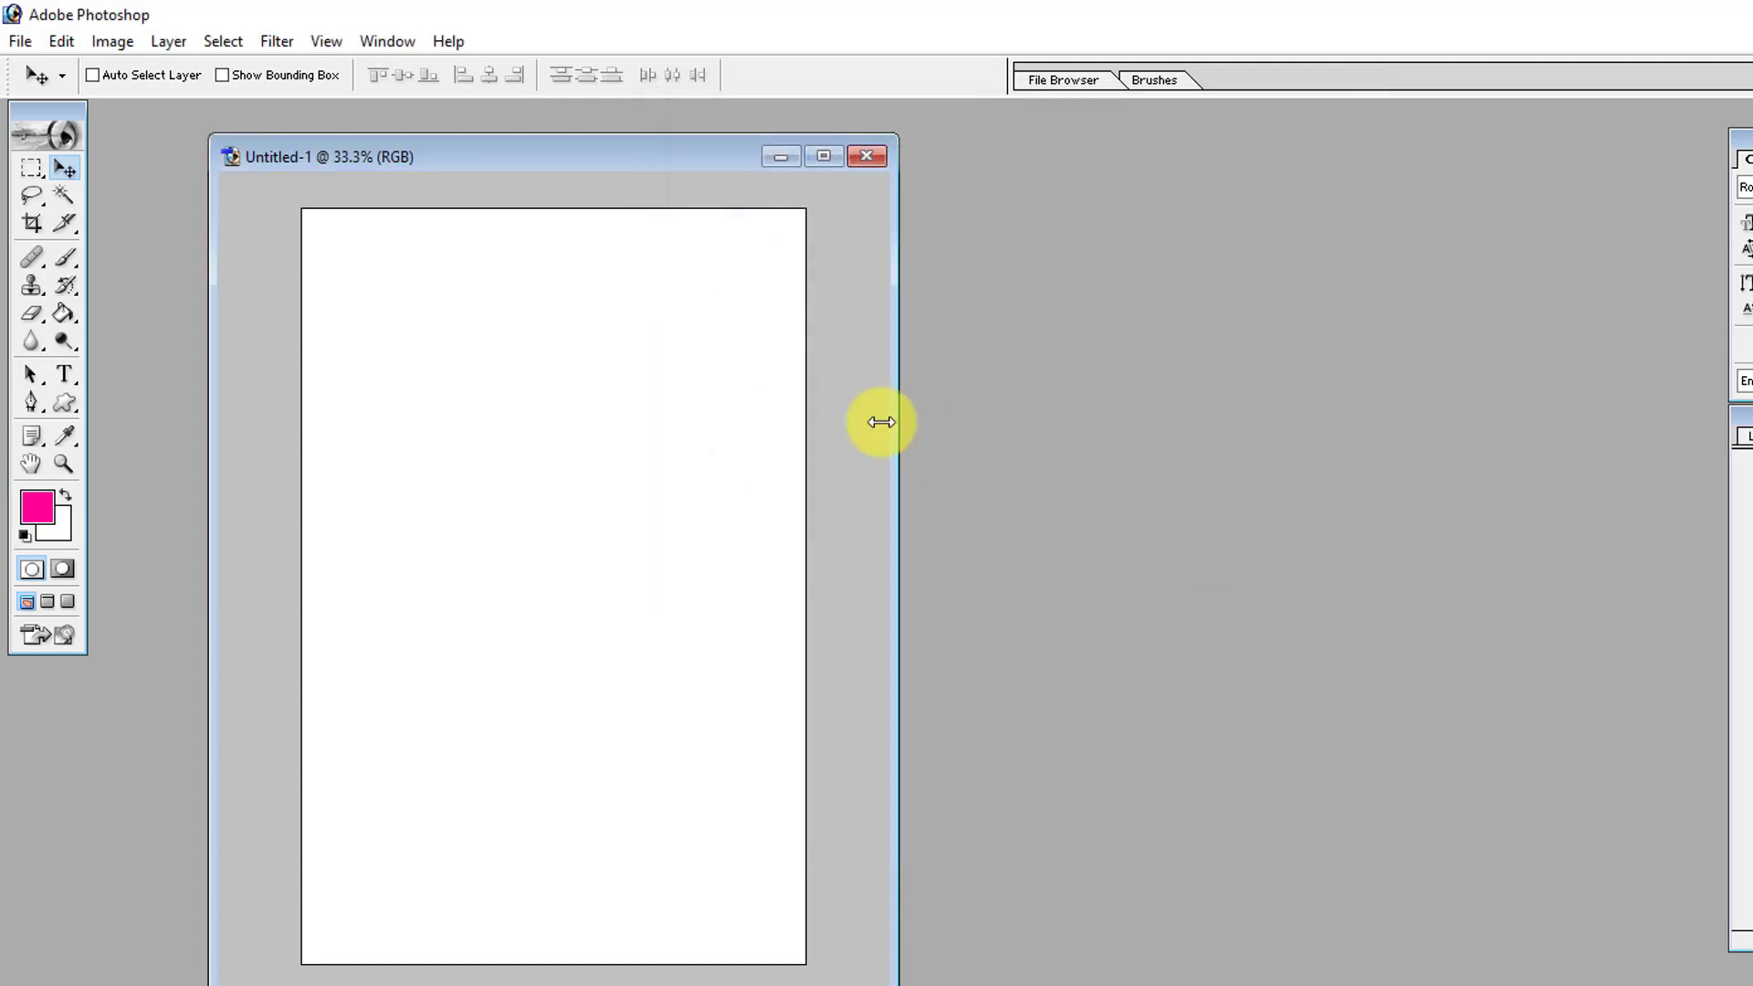
{"action": "right_click", "coordinate": [284, 157]}
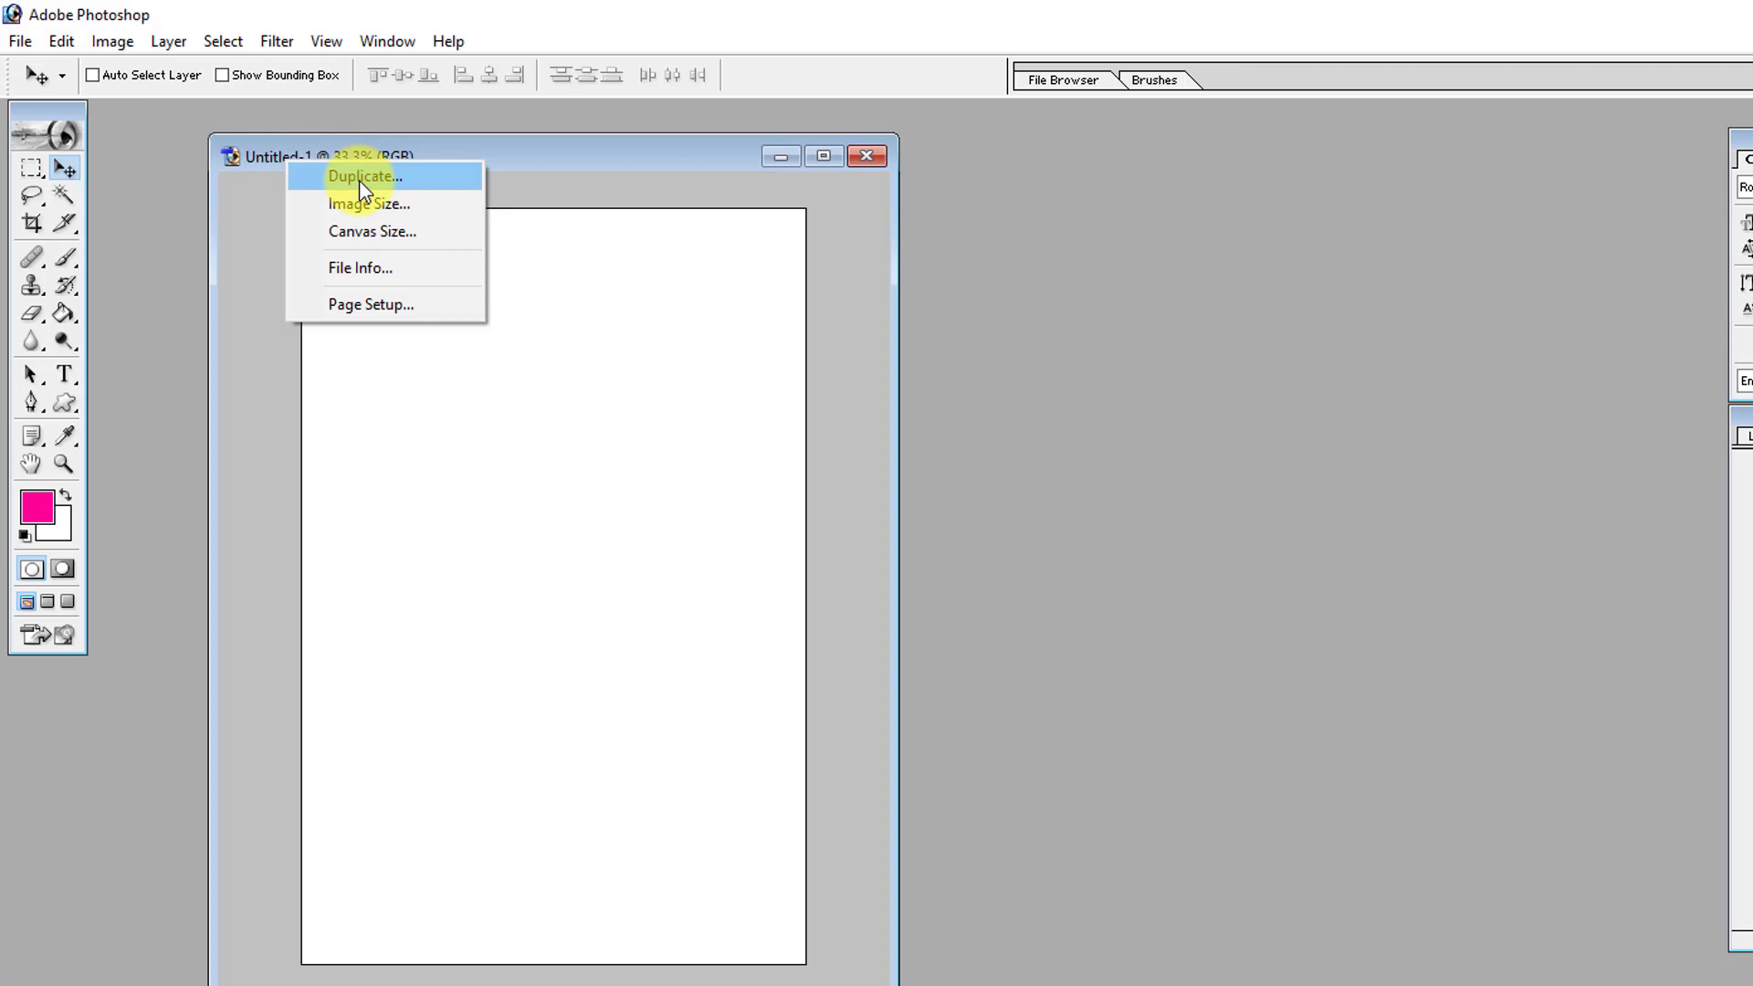
{"action": "left_click", "coordinate": [566, 313]}
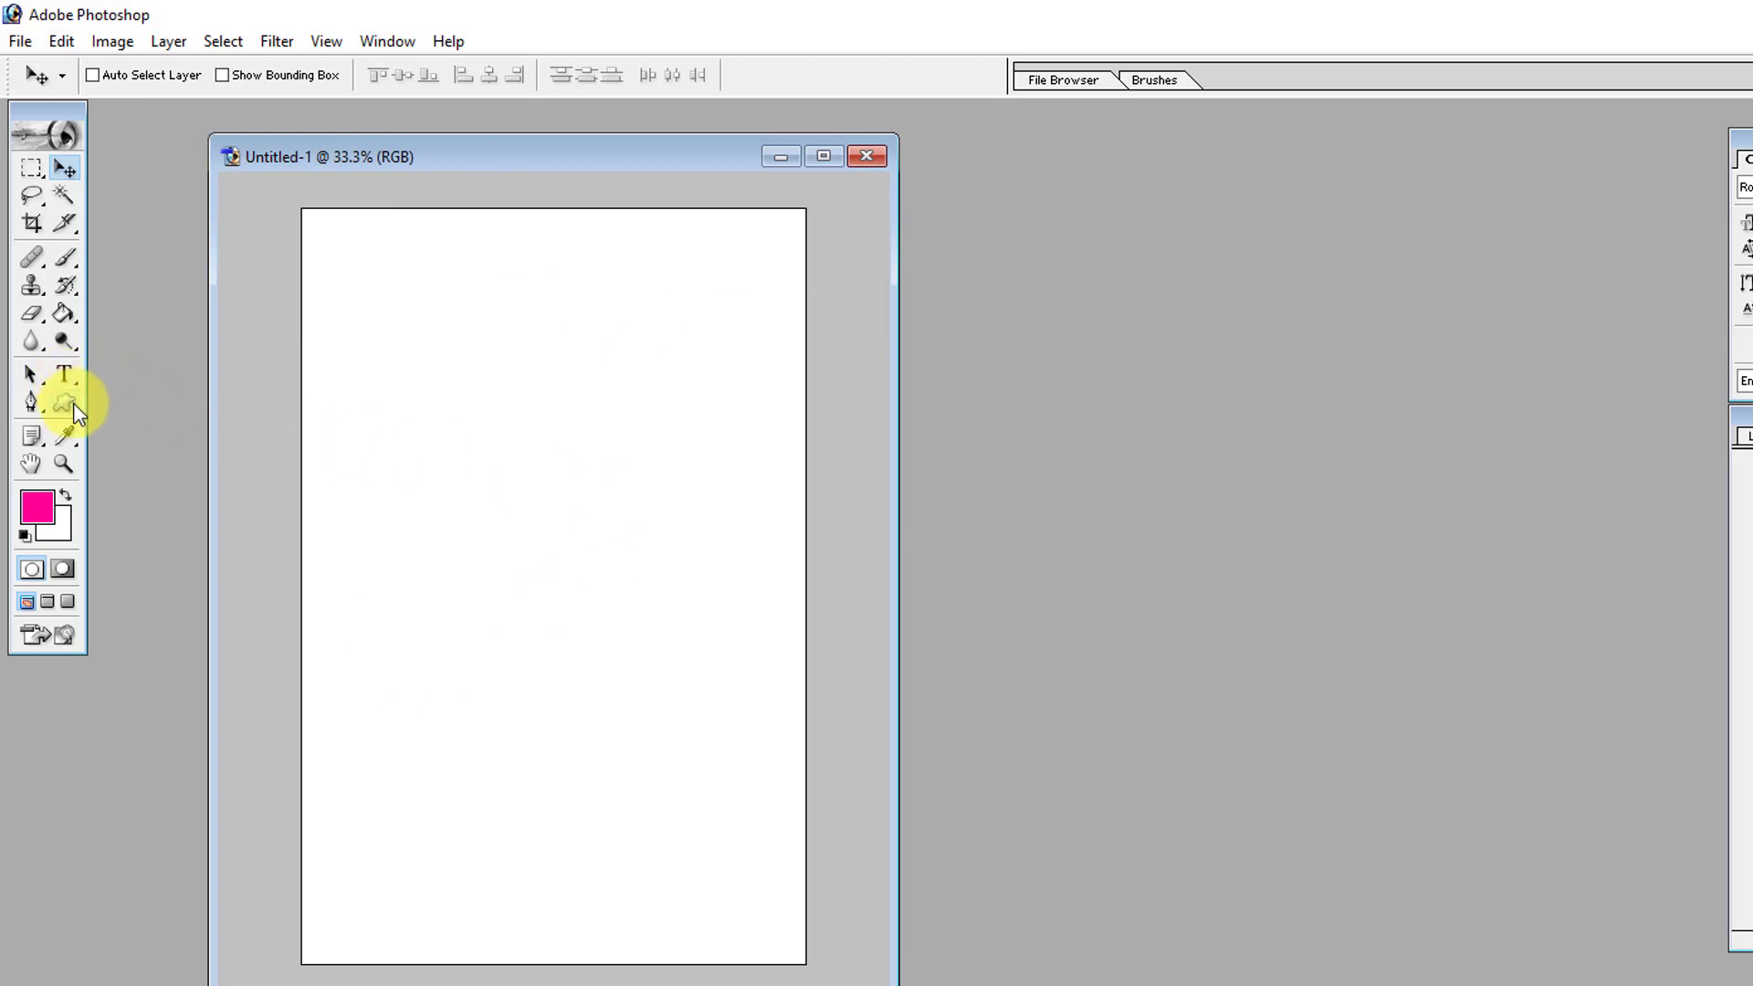
Step: Pick pale yellow as the foreground colour and Paint Bucket fill the whole page
{"action": "left_click", "coordinate": [62, 315]}
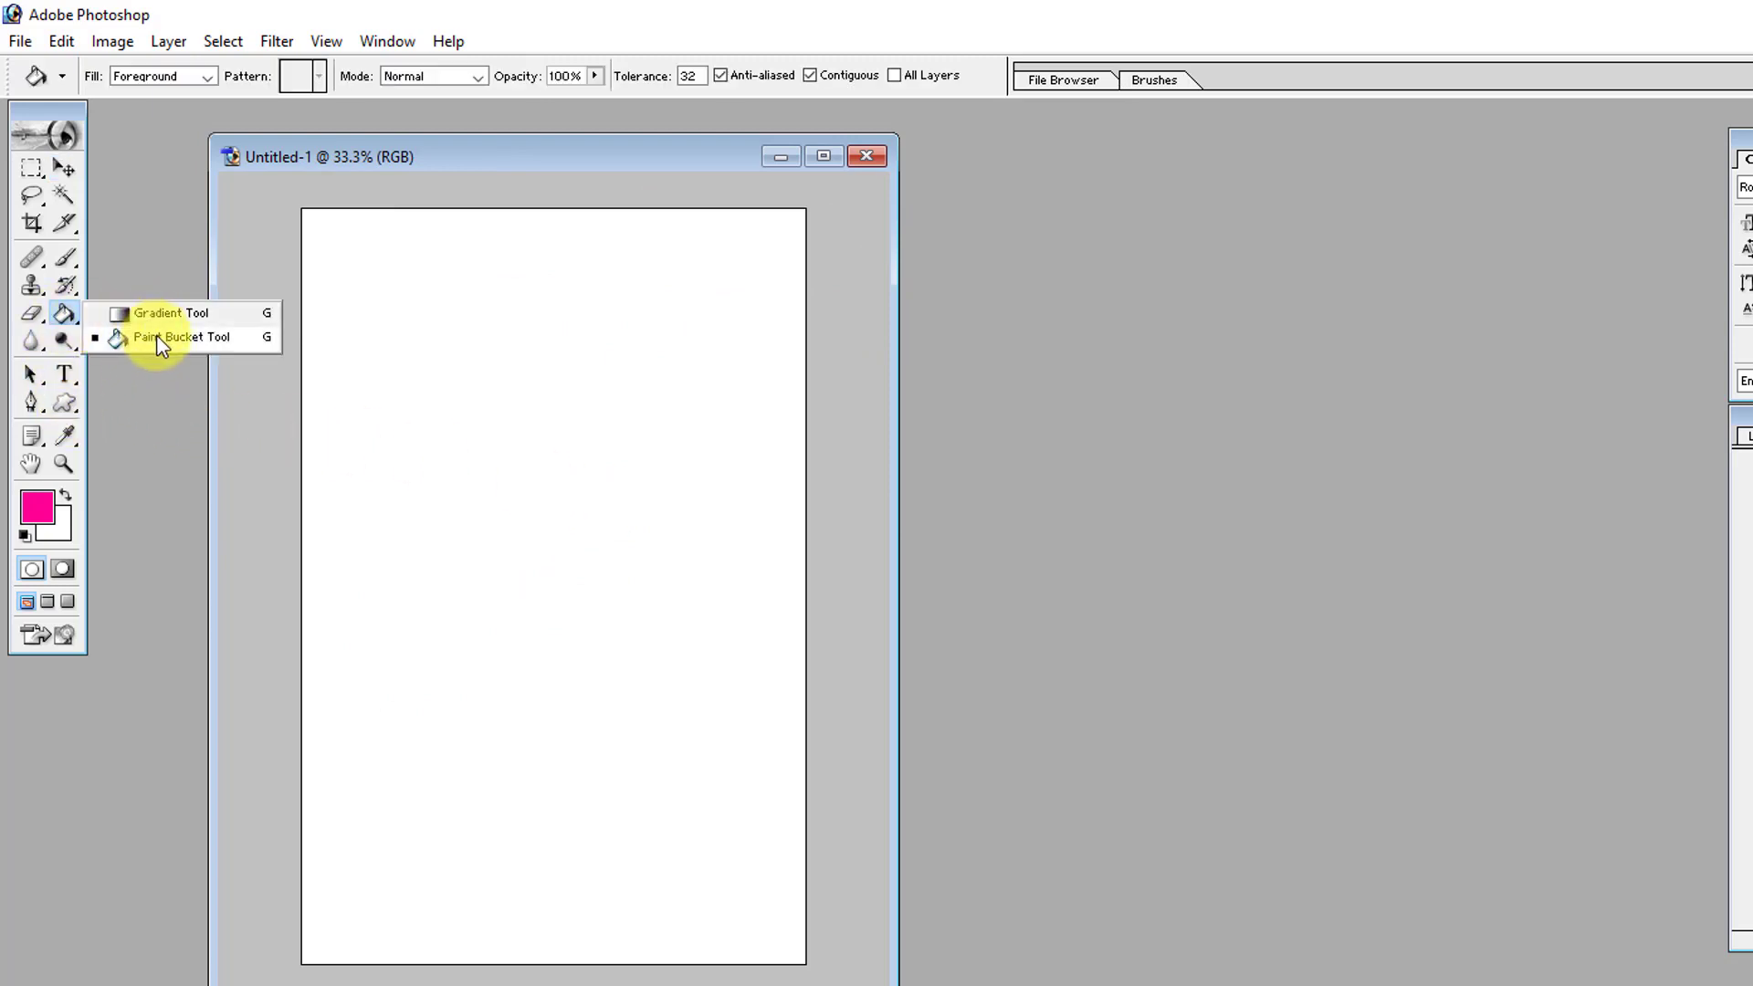
{"action": "left_click", "coordinate": [36, 506]}
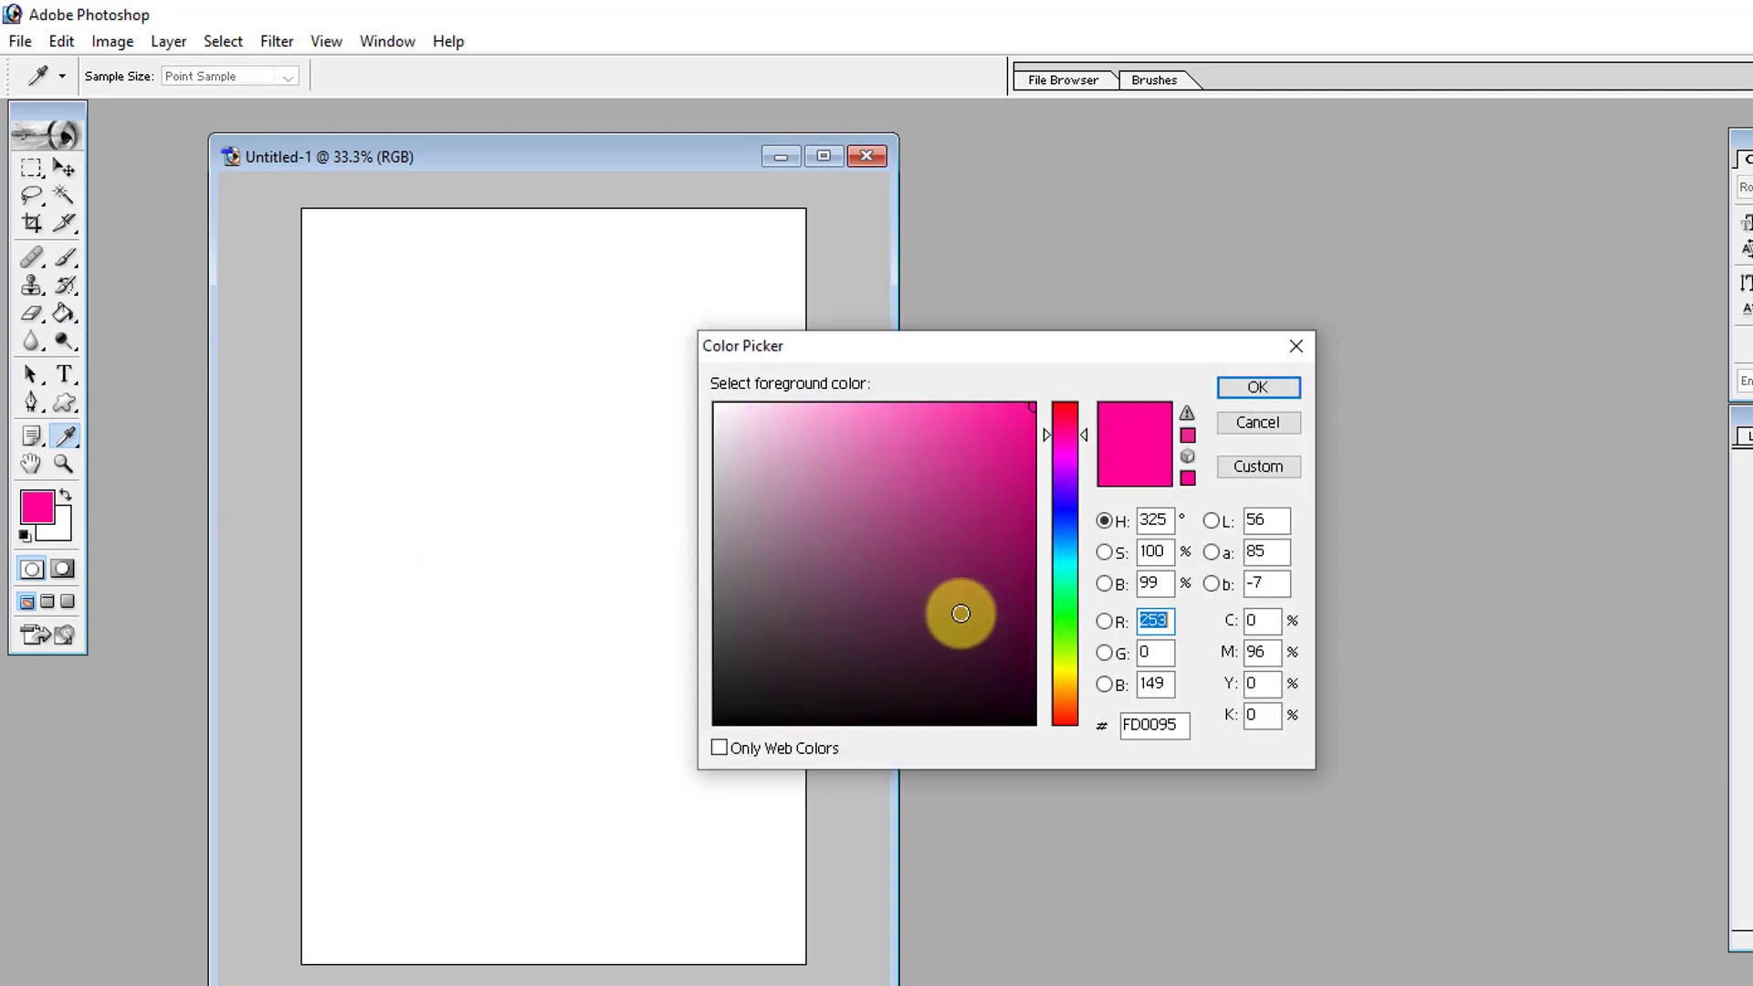
{"action": "left_click_drag", "start_coordinate": [1067, 639], "coordinate": [1067, 671]}
{"action": "left_click_drag", "start_coordinate": [973, 496], "coordinate": [863, 383]}
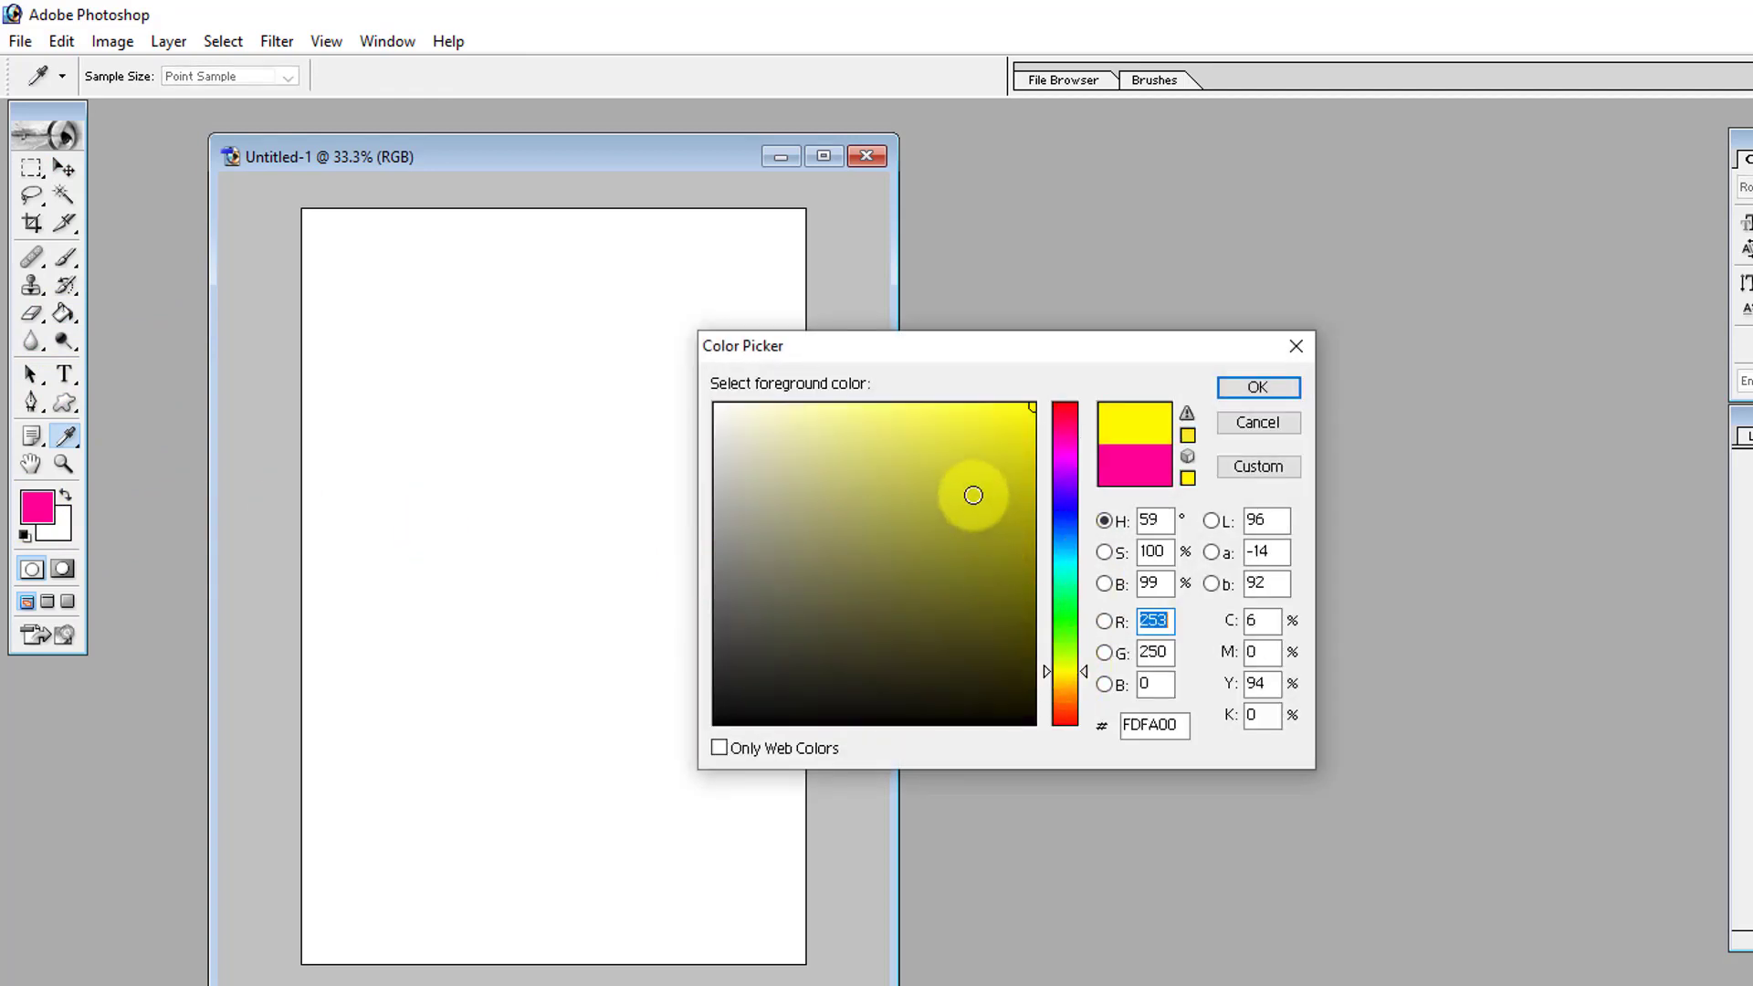
{"action": "left_click", "coordinate": [1253, 388]}
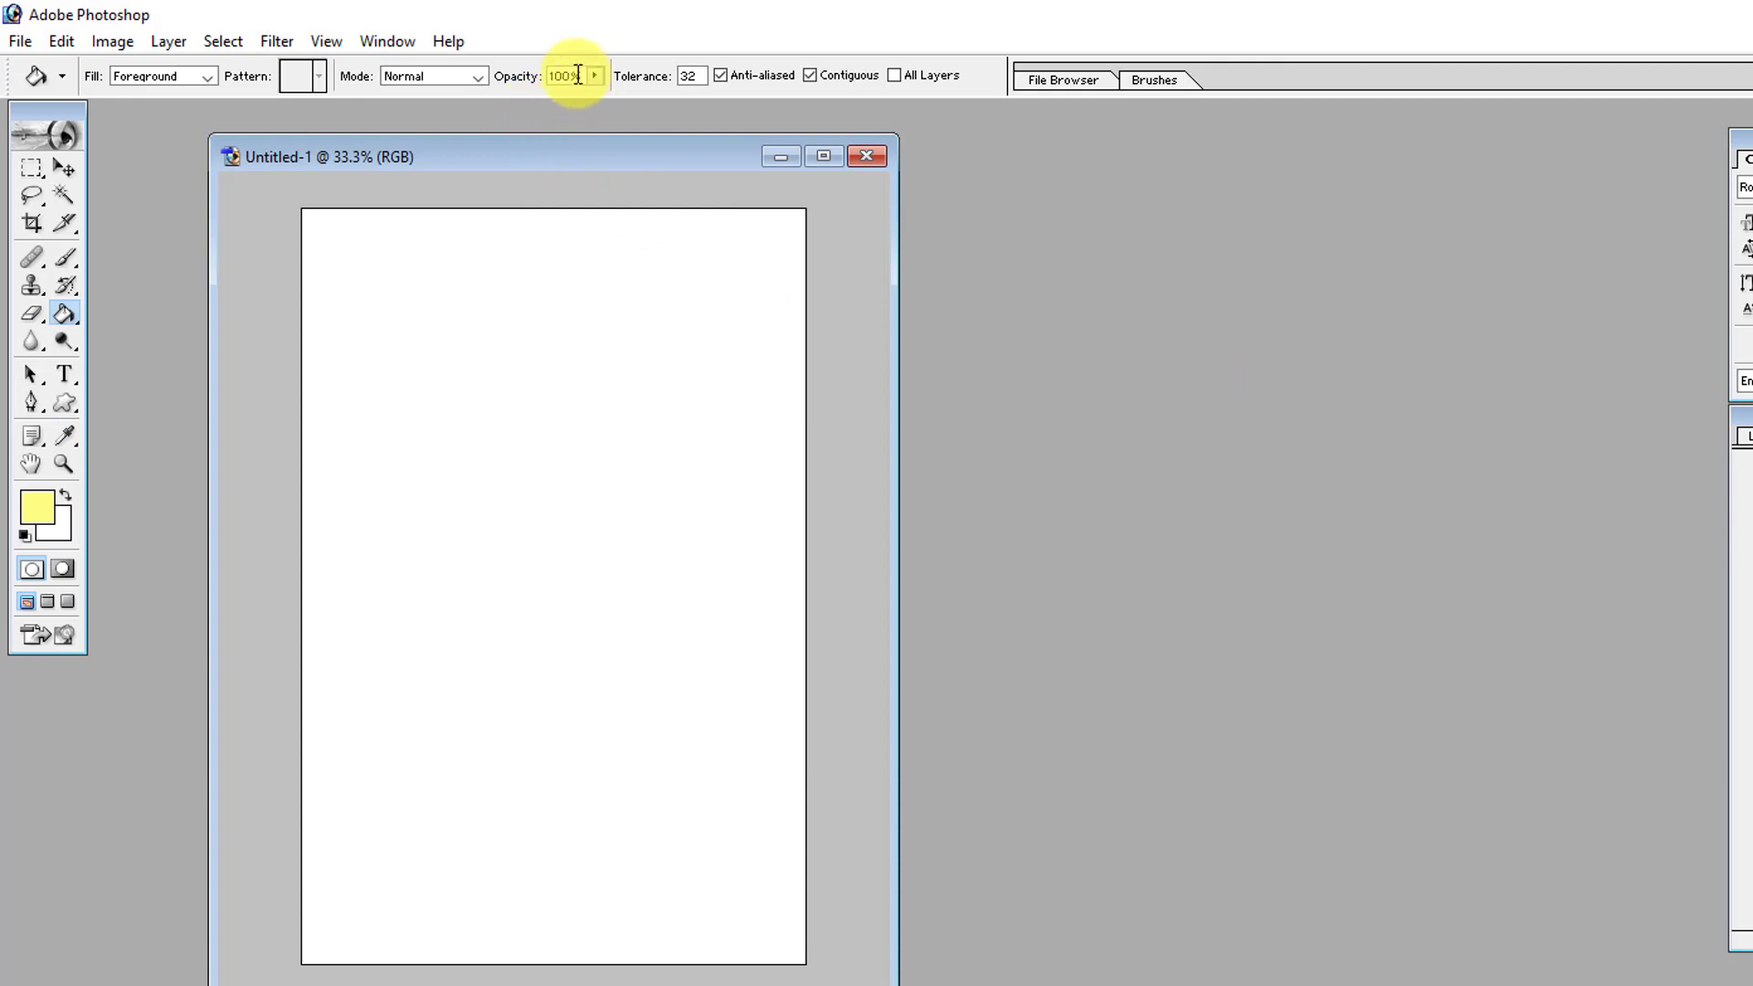
{"action": "left_click", "coordinate": [463, 445]}
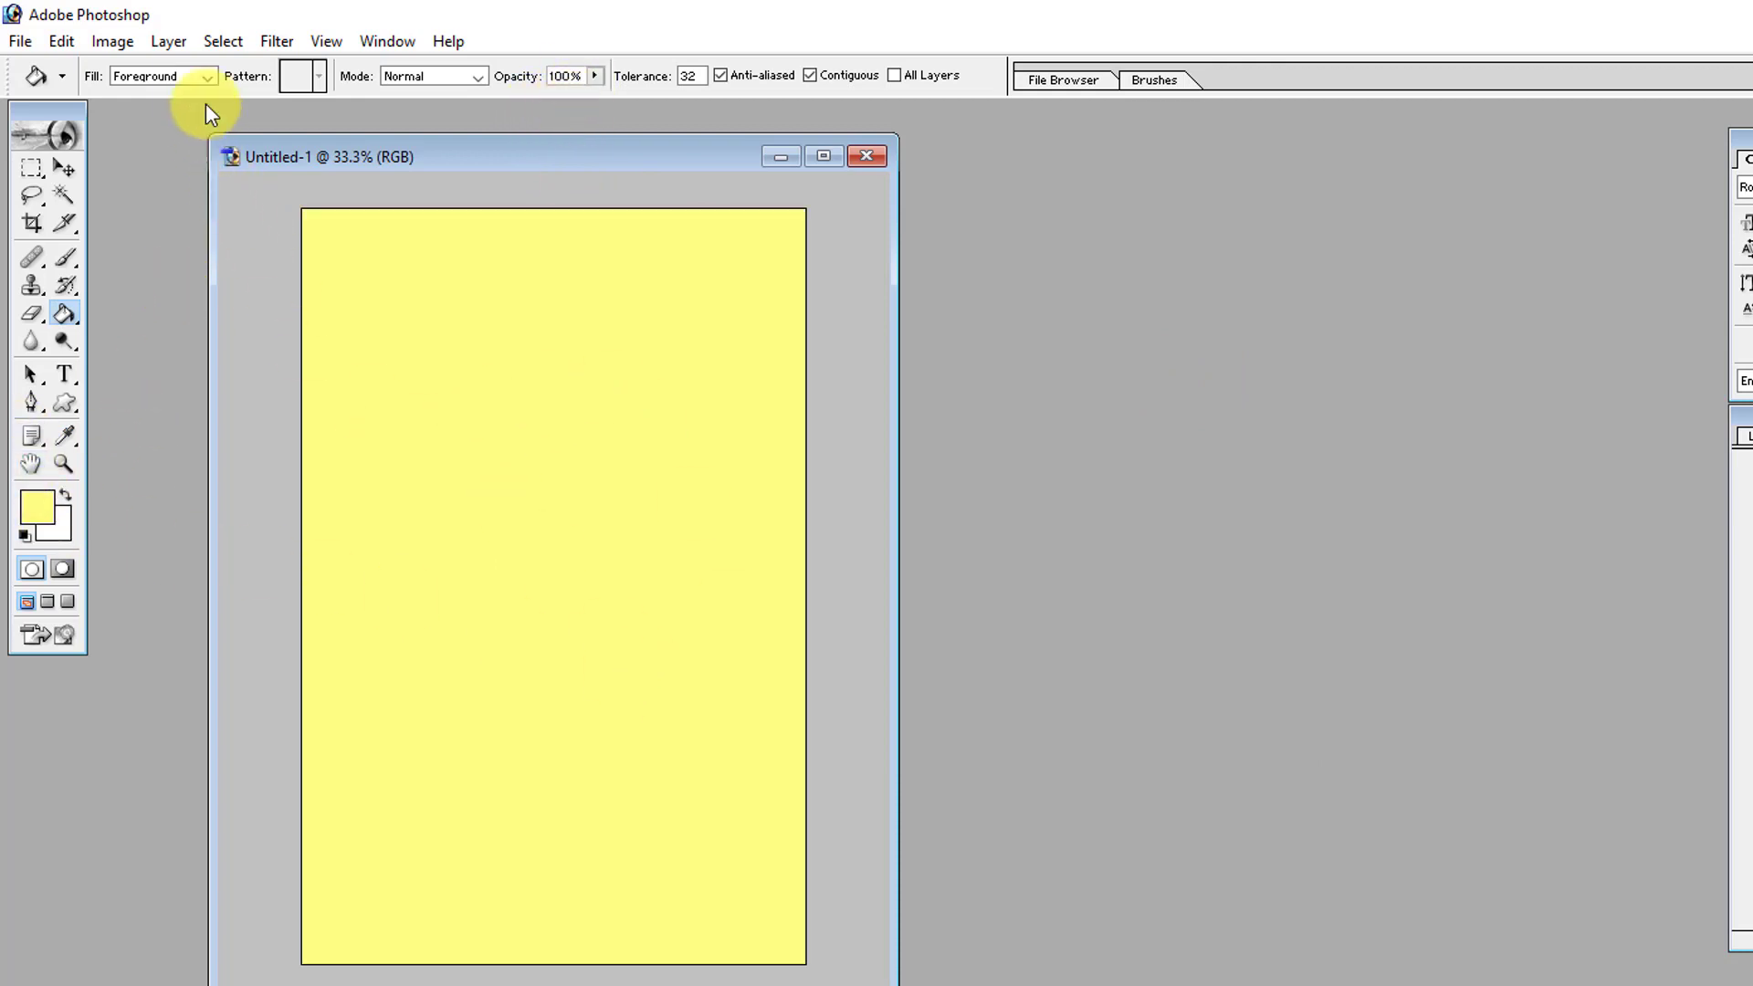
{"action": "left_click", "coordinate": [208, 77]}
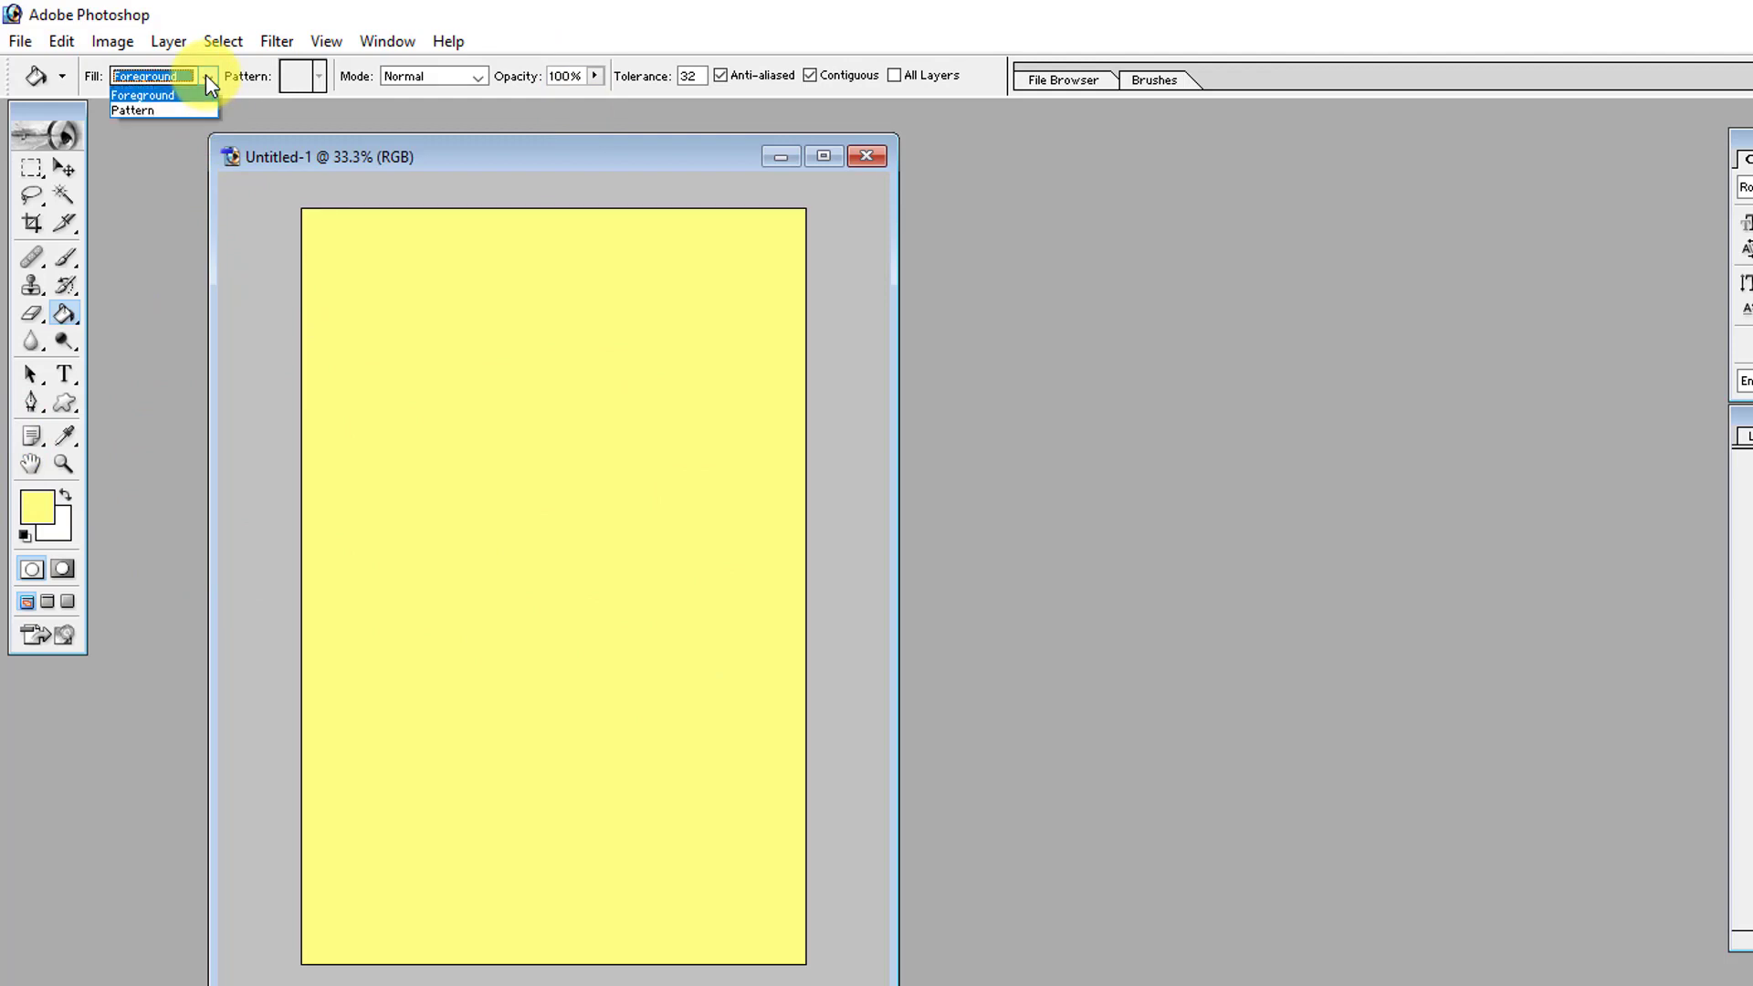
Step: Switch the Paint Bucket to Pattern fill and choose the grey texture pattern
{"action": "left_click", "coordinate": [163, 110]}
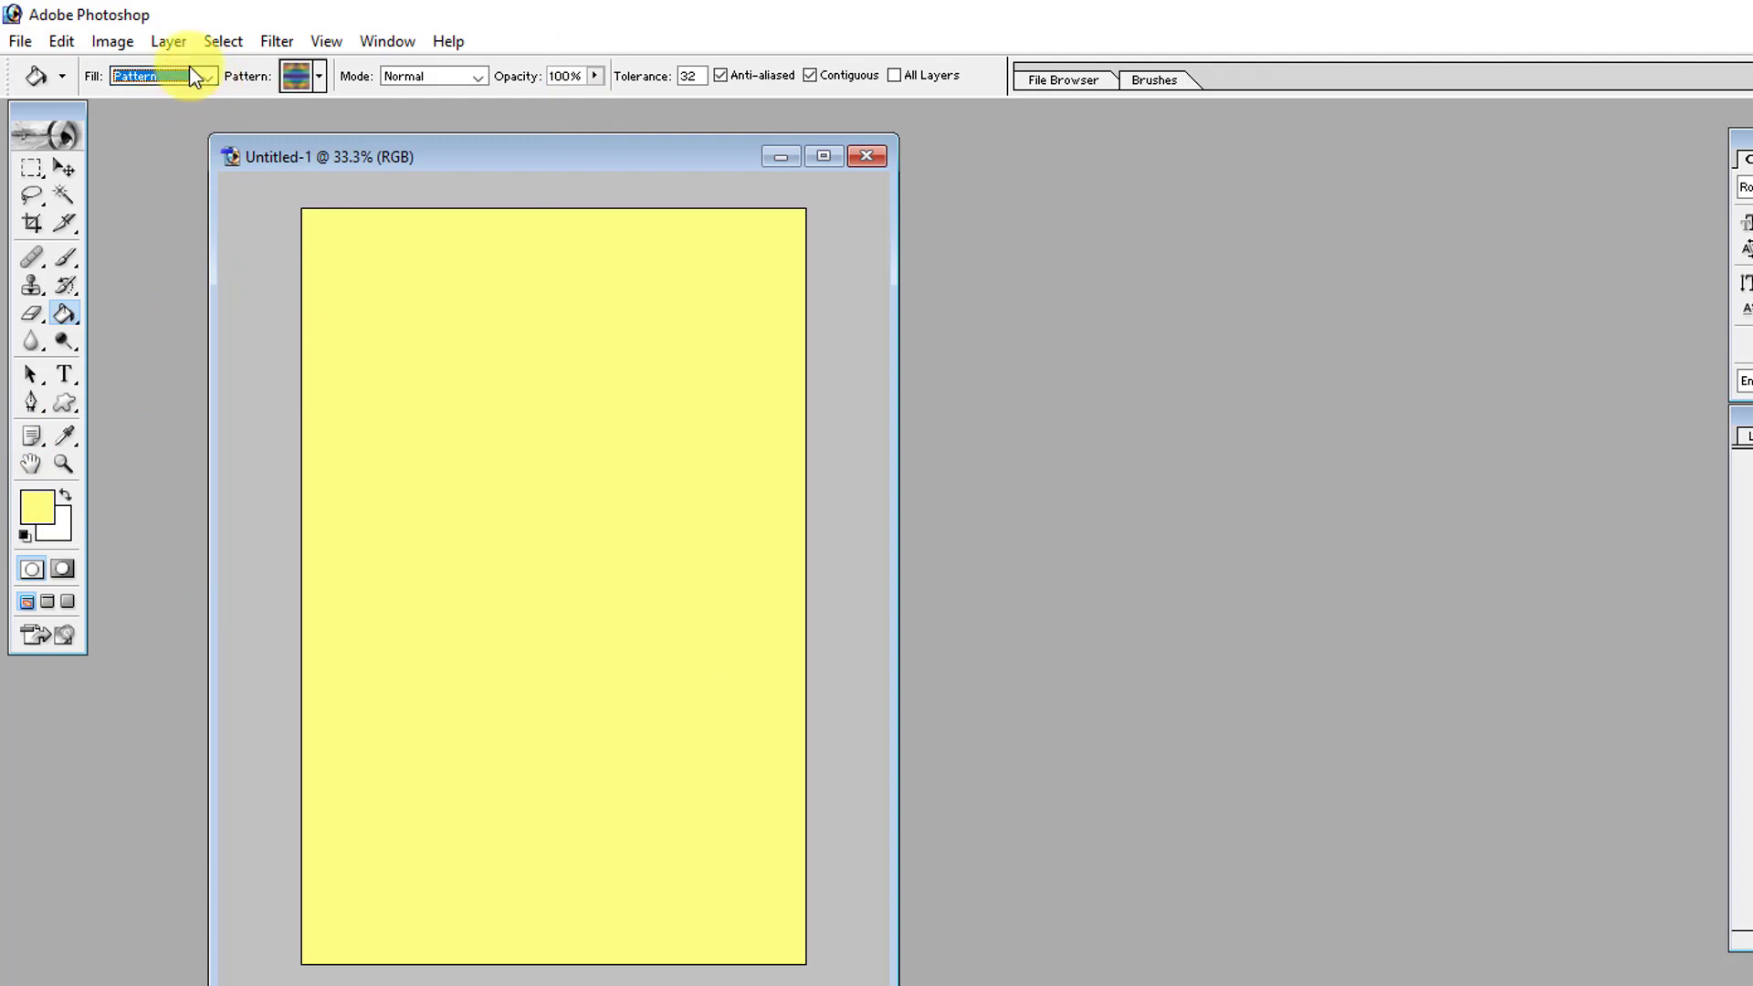
{"action": "left_click", "coordinate": [539, 452]}
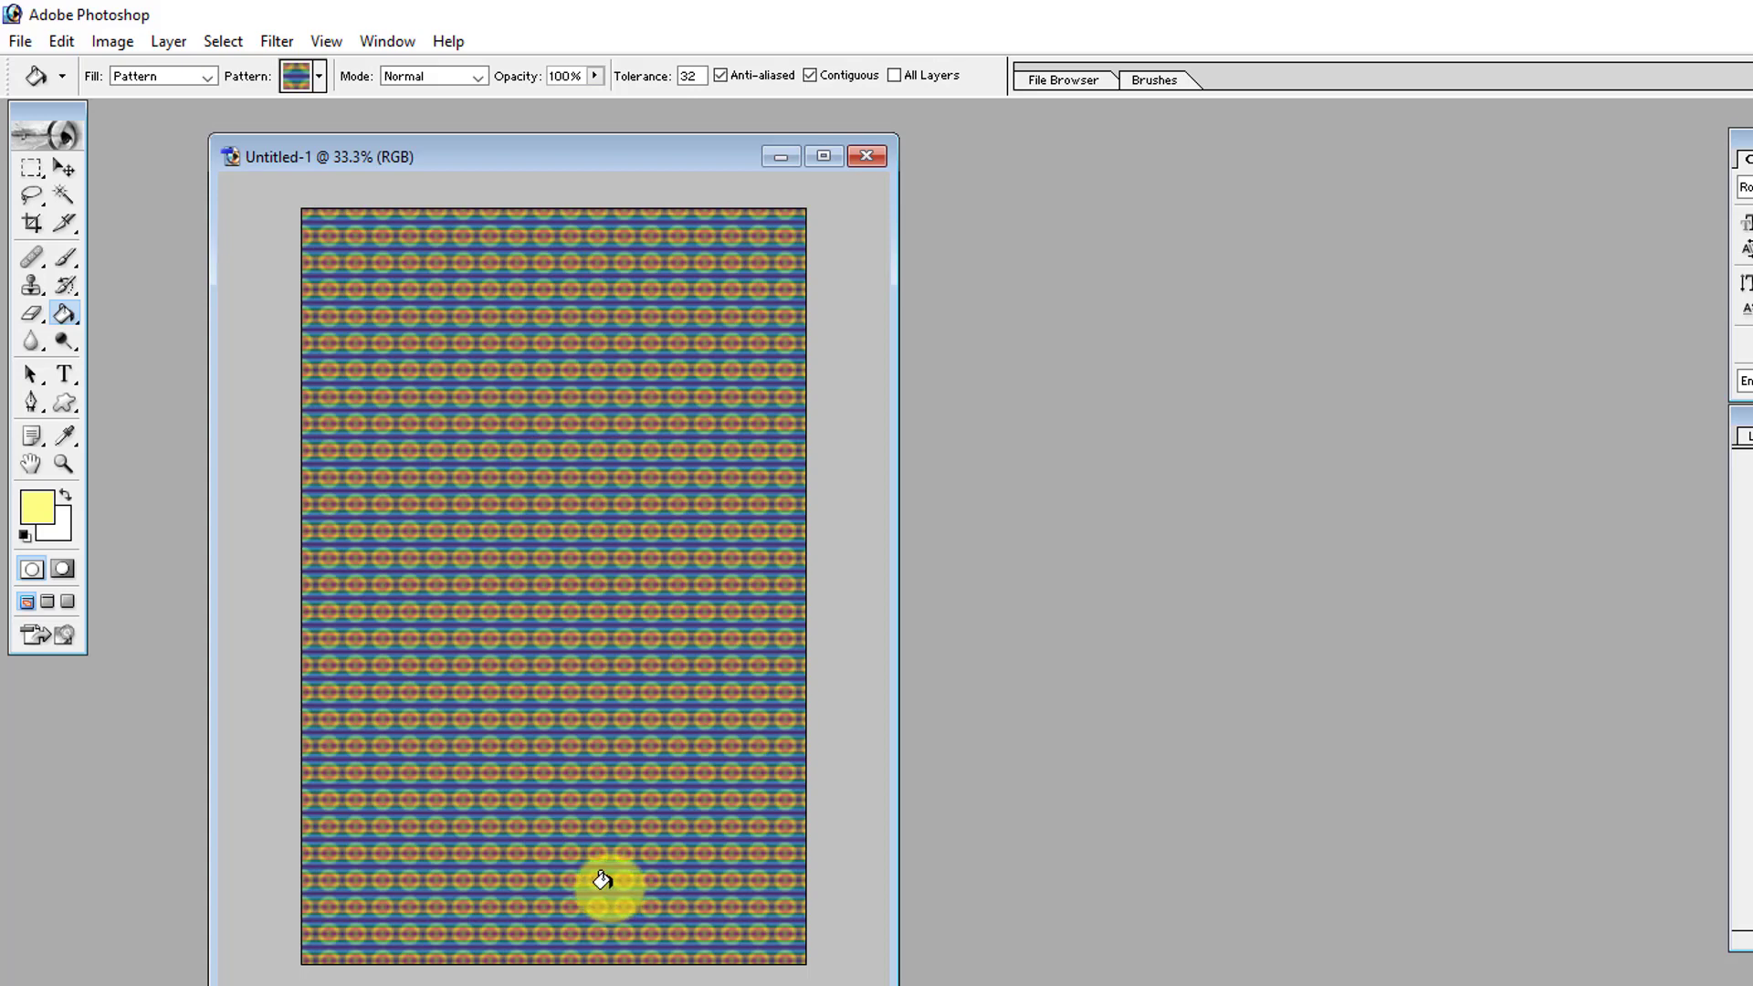
{"action": "left_click", "coordinate": [320, 78]}
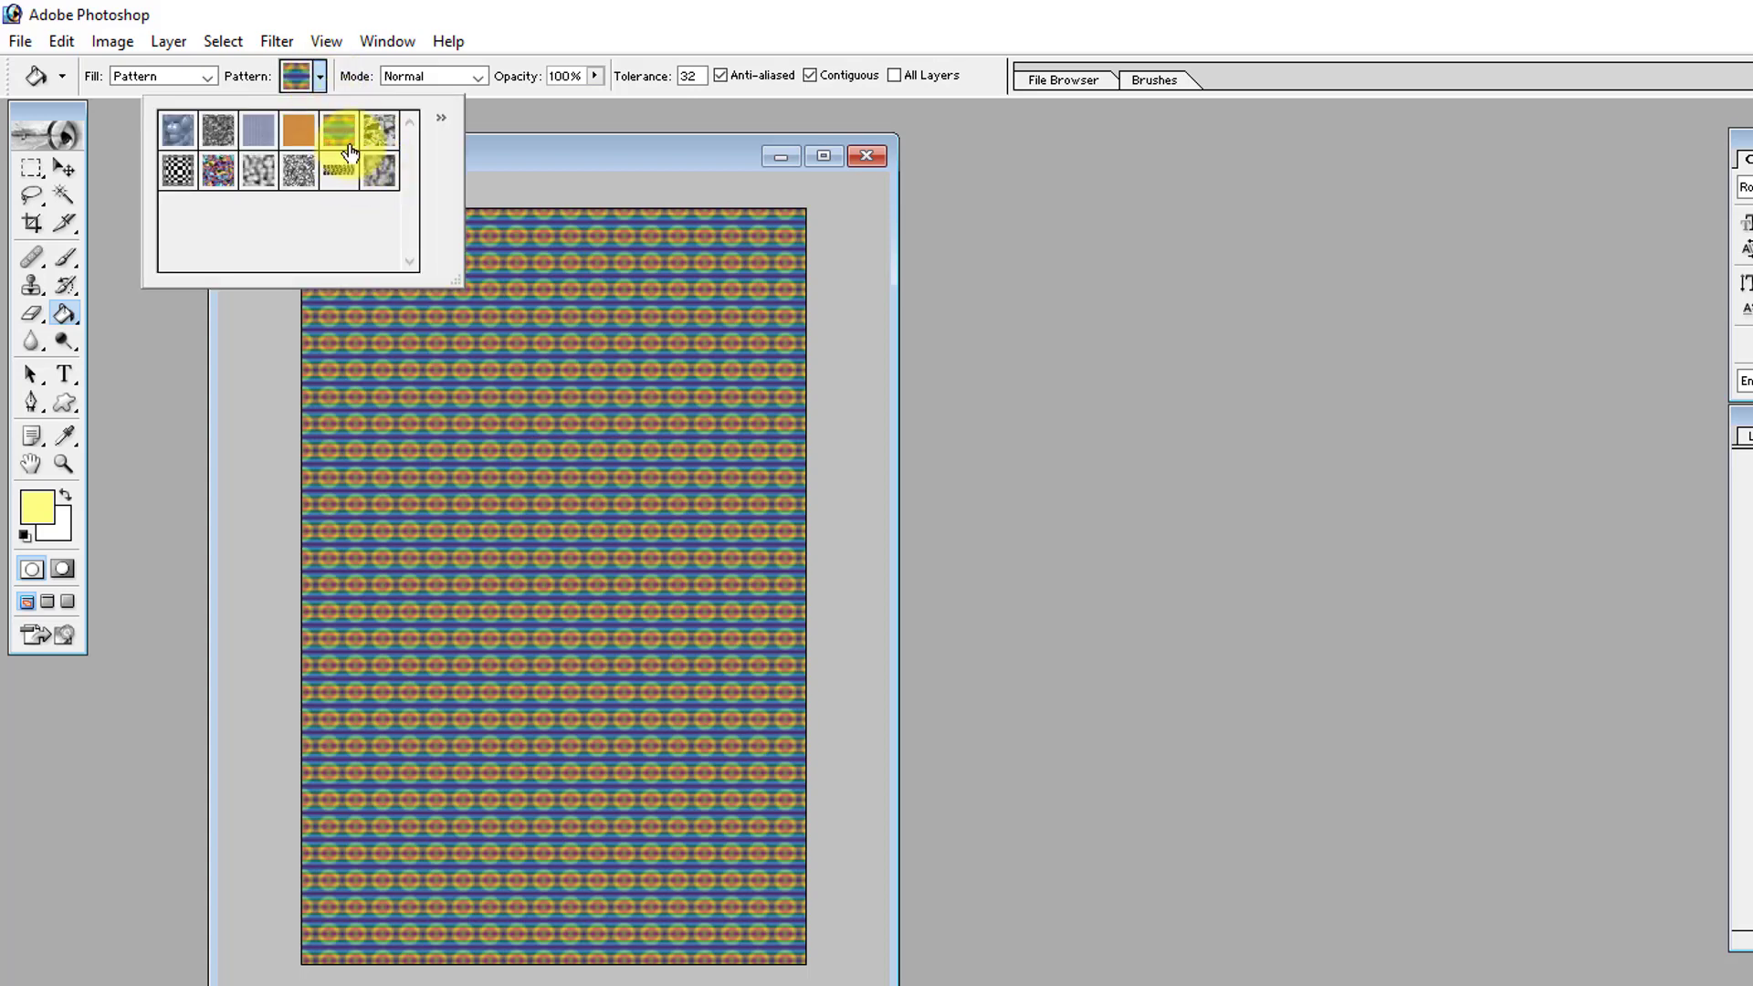
{"action": "left_click", "coordinate": [377, 142]}
{"action": "left_click", "coordinate": [537, 443]}
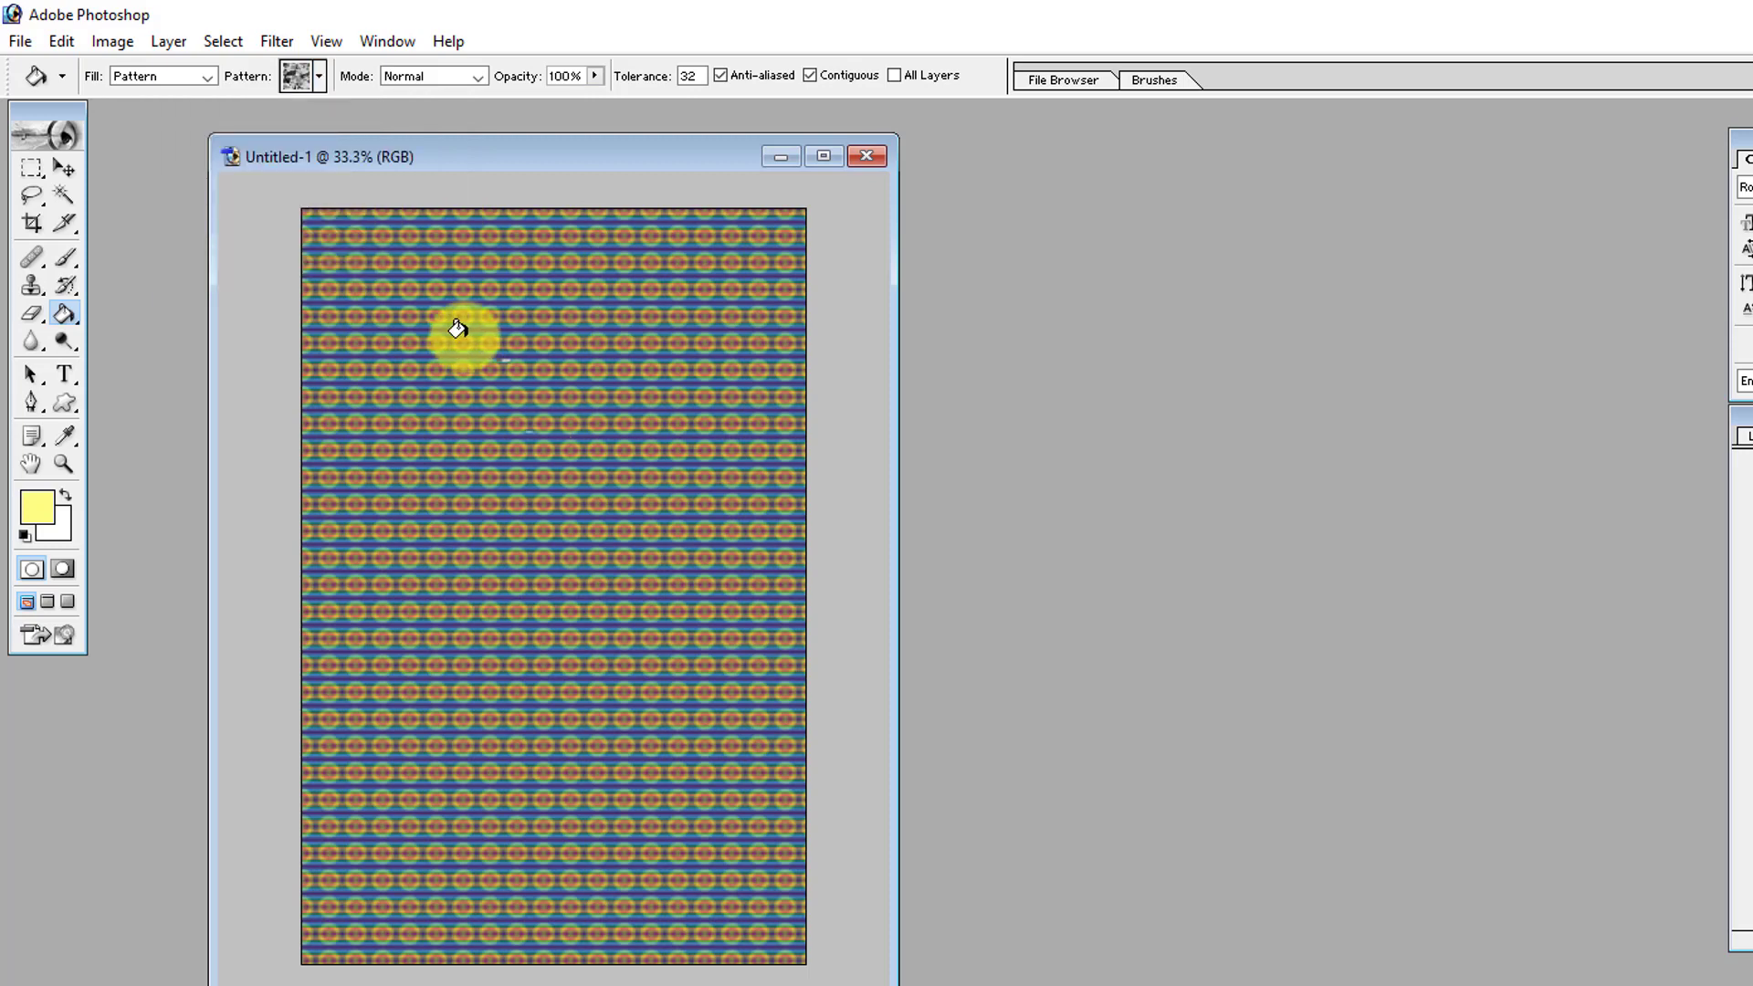
Step: Fill several strips and spots with grey texture, then undo the pattern fill
{"action": "left_click", "coordinate": [548, 679]}
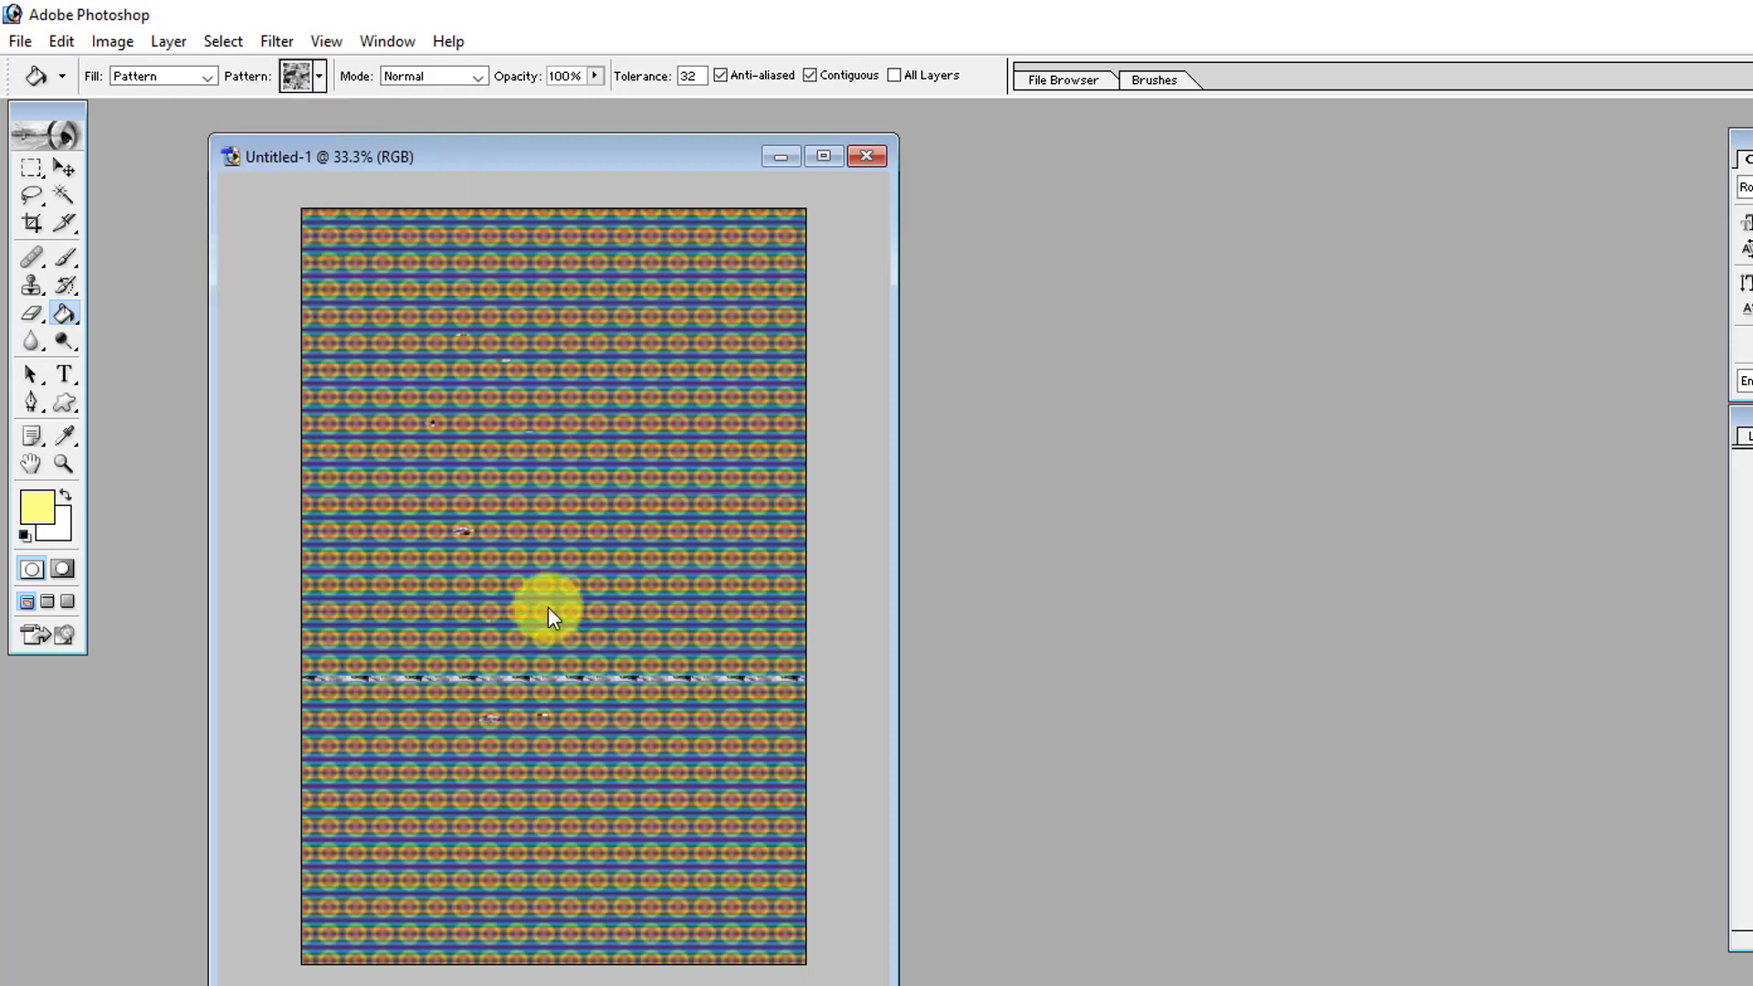
{"action": "left_click", "coordinate": [548, 598]}
{"action": "left_click", "coordinate": [491, 492]}
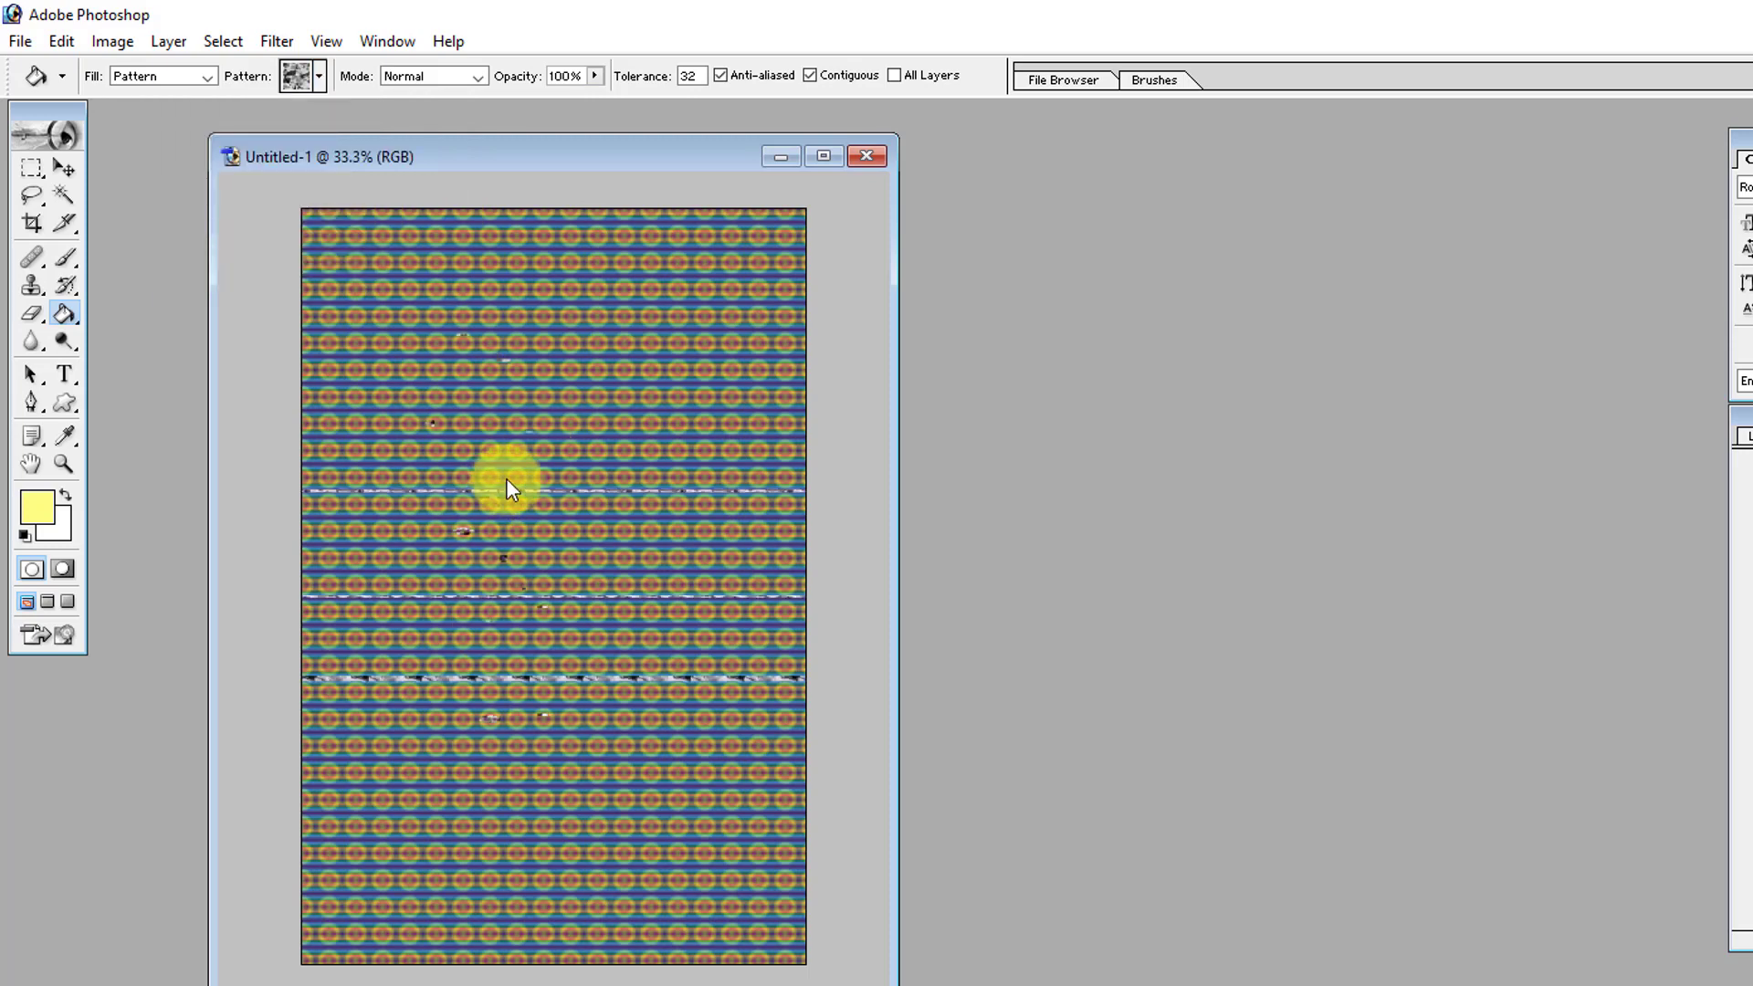
{"action": "left_click", "coordinate": [503, 500]}
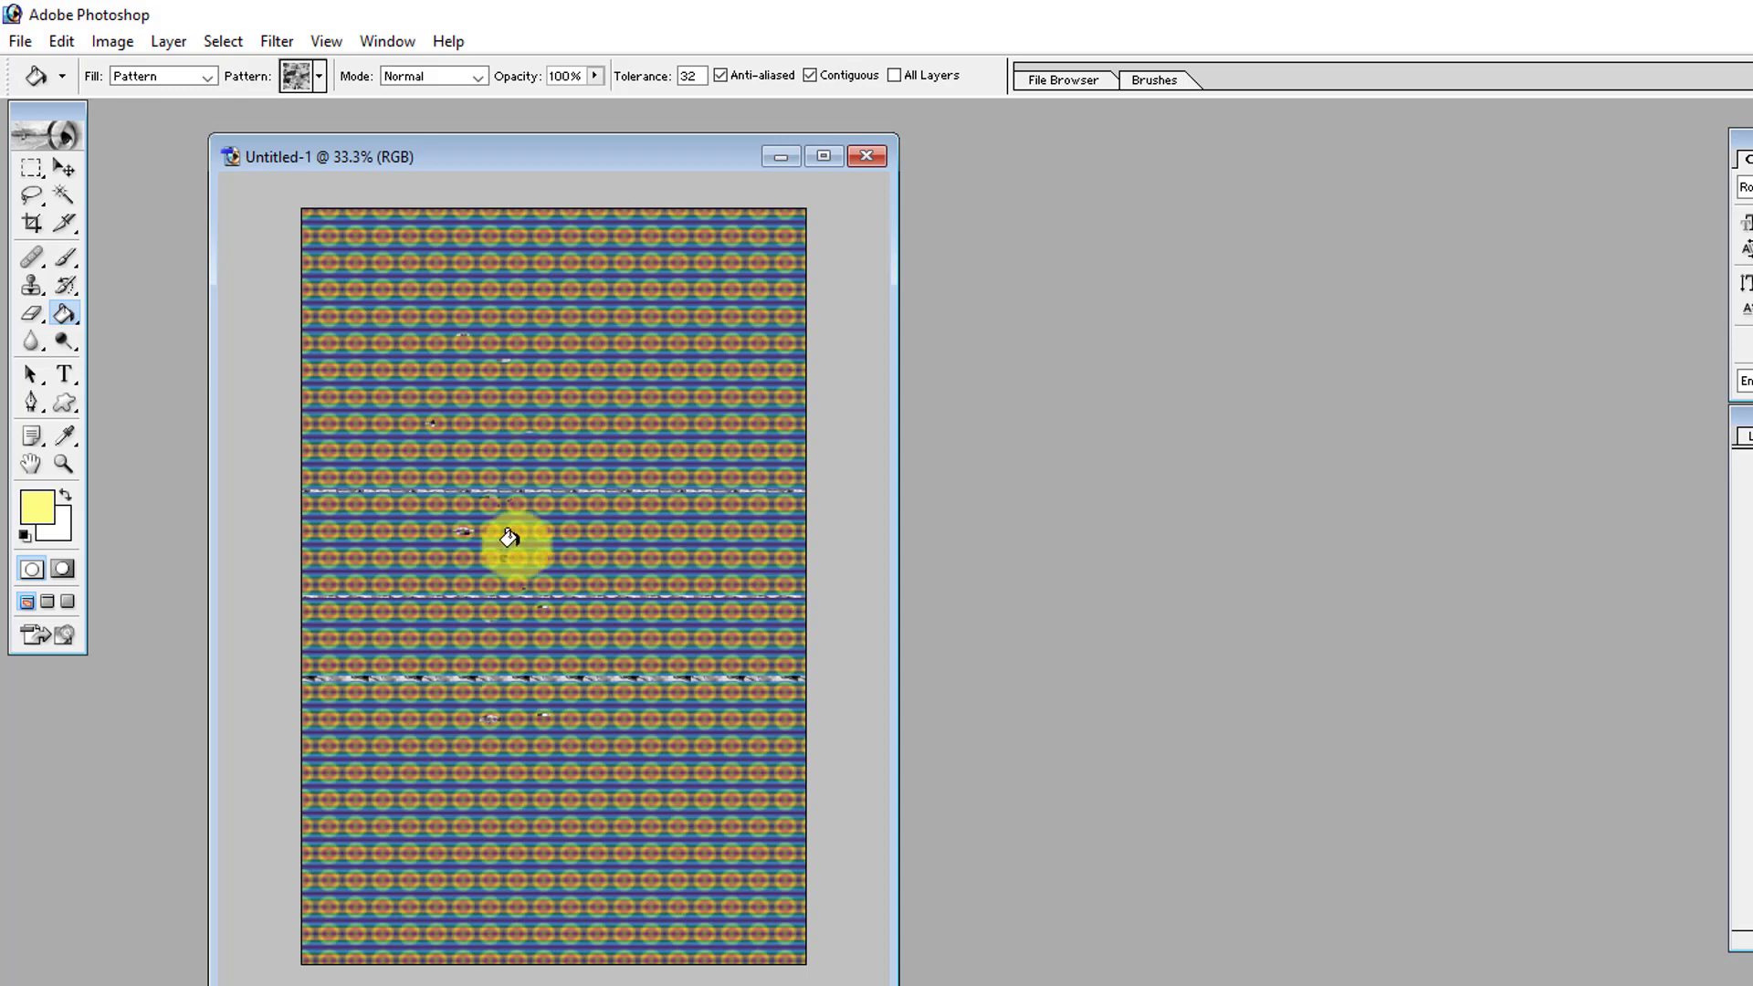
{"action": "left_click", "coordinate": [515, 566]}
{"action": "left_click", "coordinate": [521, 610]}
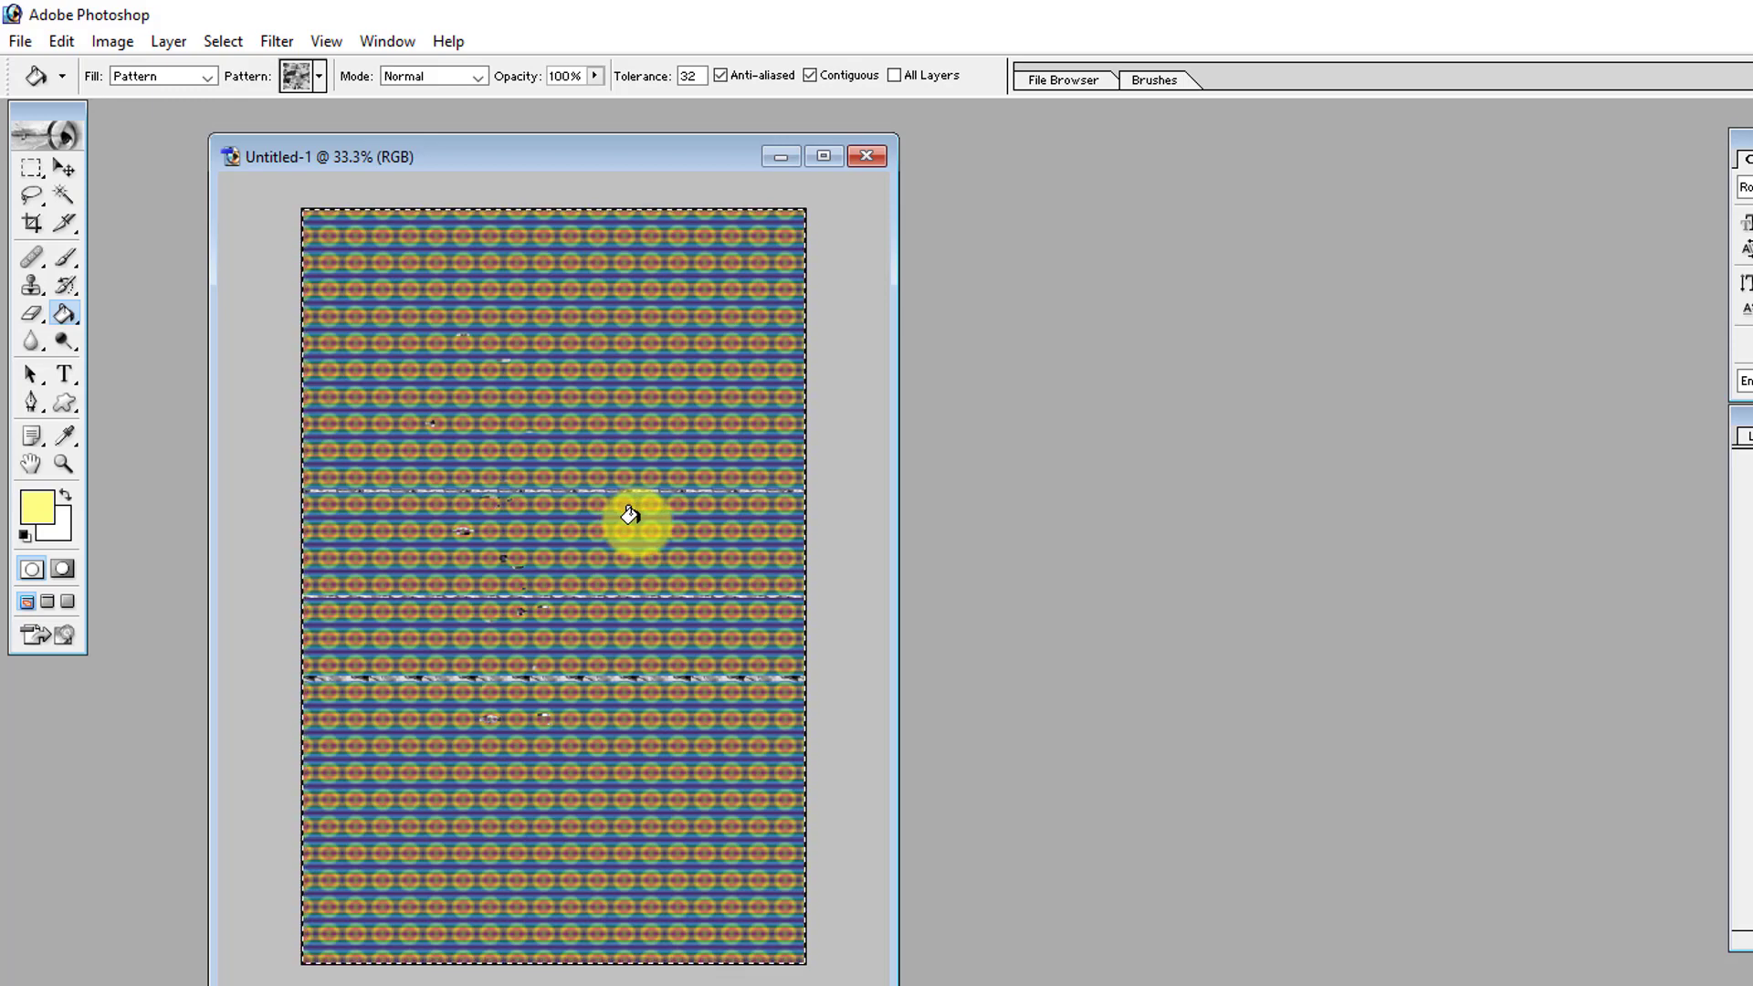
{"action": "key", "text": "ctrl+z"}
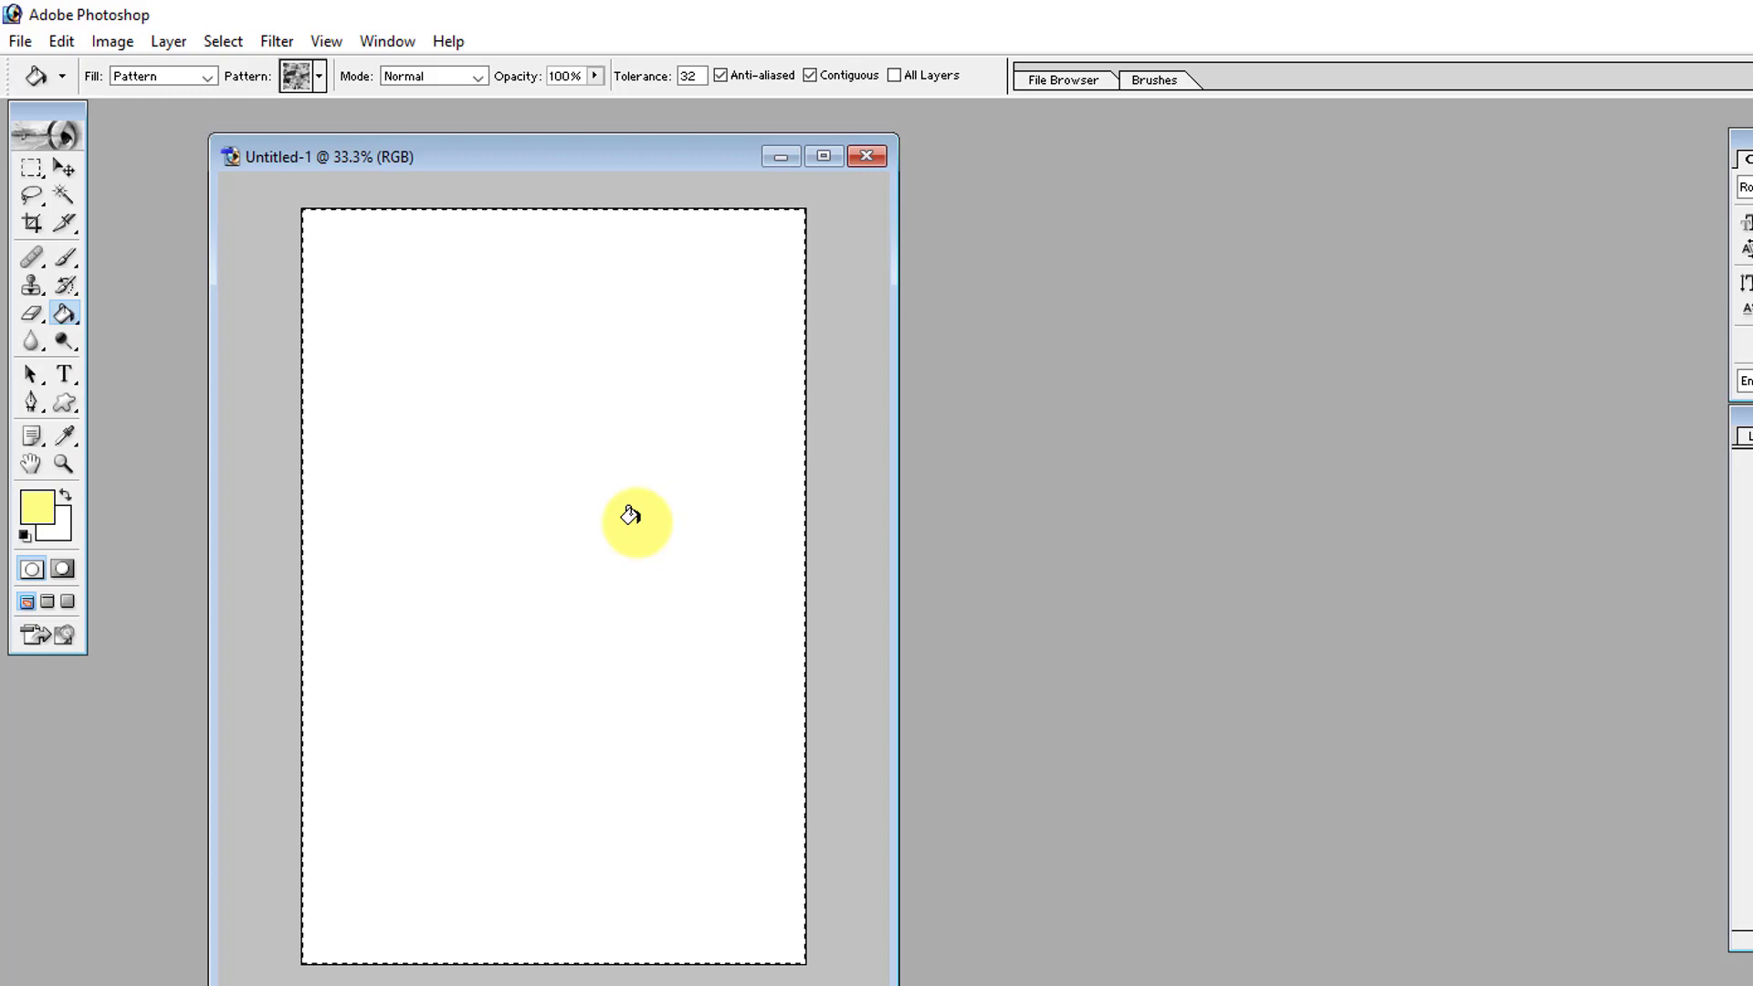
Step: Fill the page with the checkerboard pattern, then undo it
{"action": "left_click", "coordinate": [320, 76]}
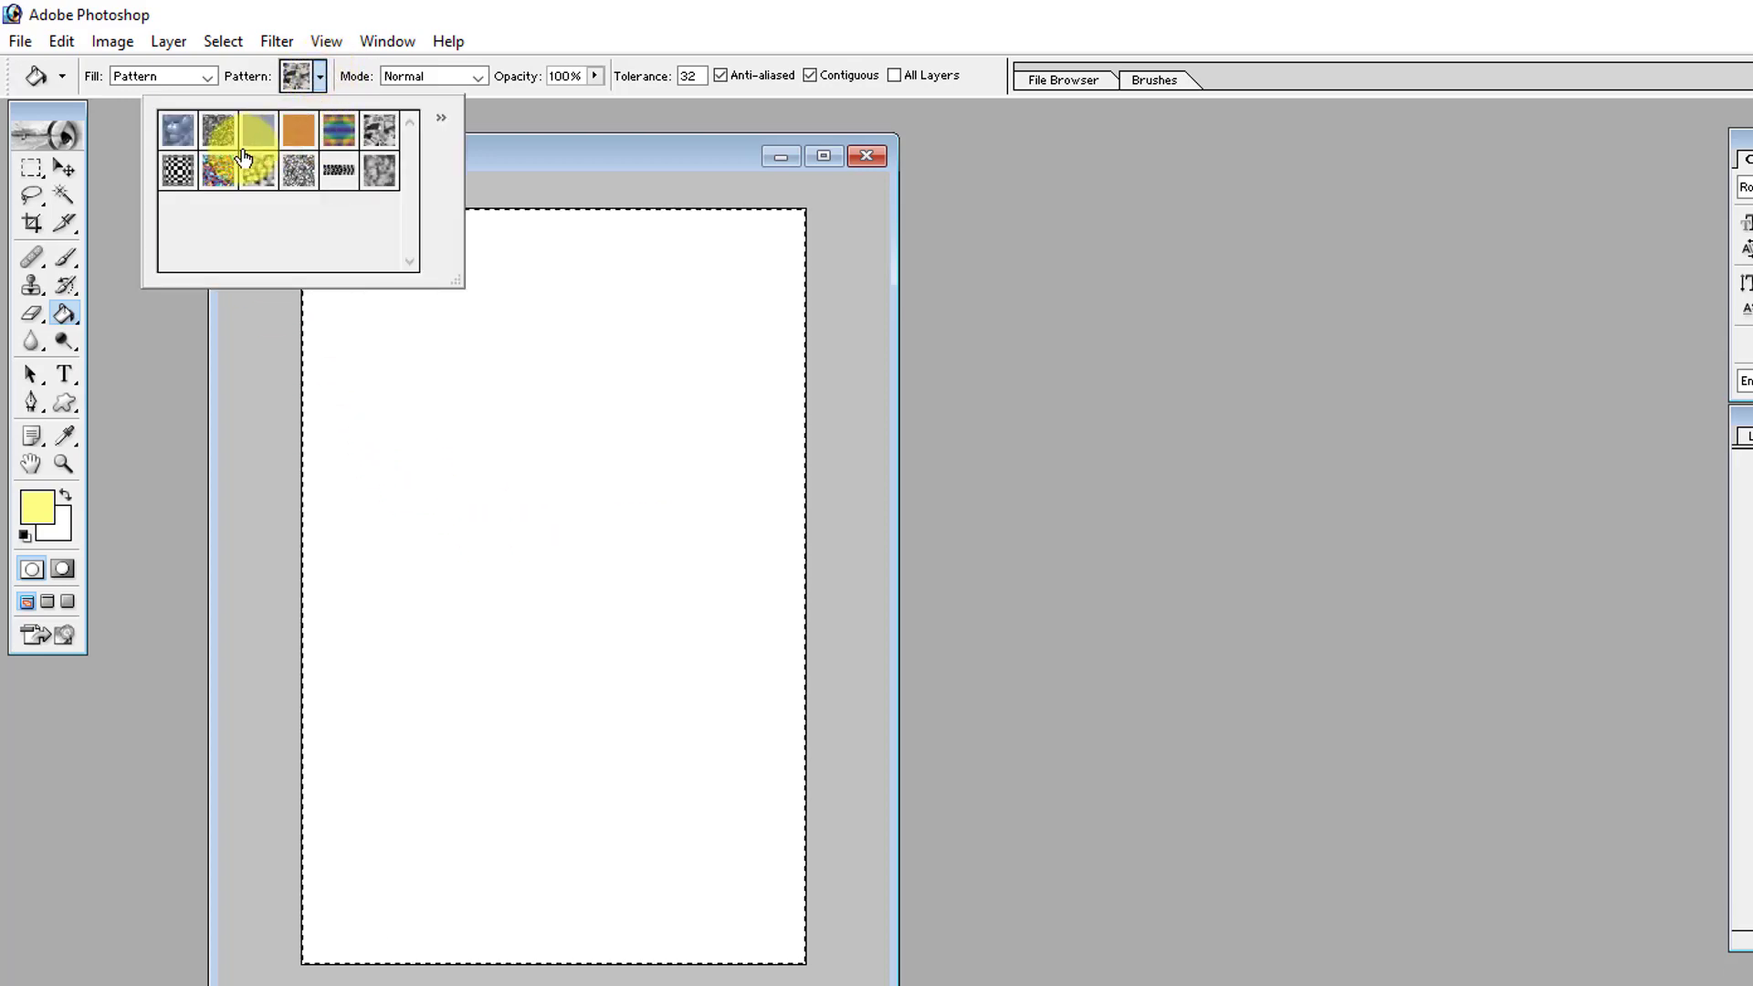
{"action": "left_click", "coordinate": [178, 170]}
{"action": "left_click", "coordinate": [621, 479]}
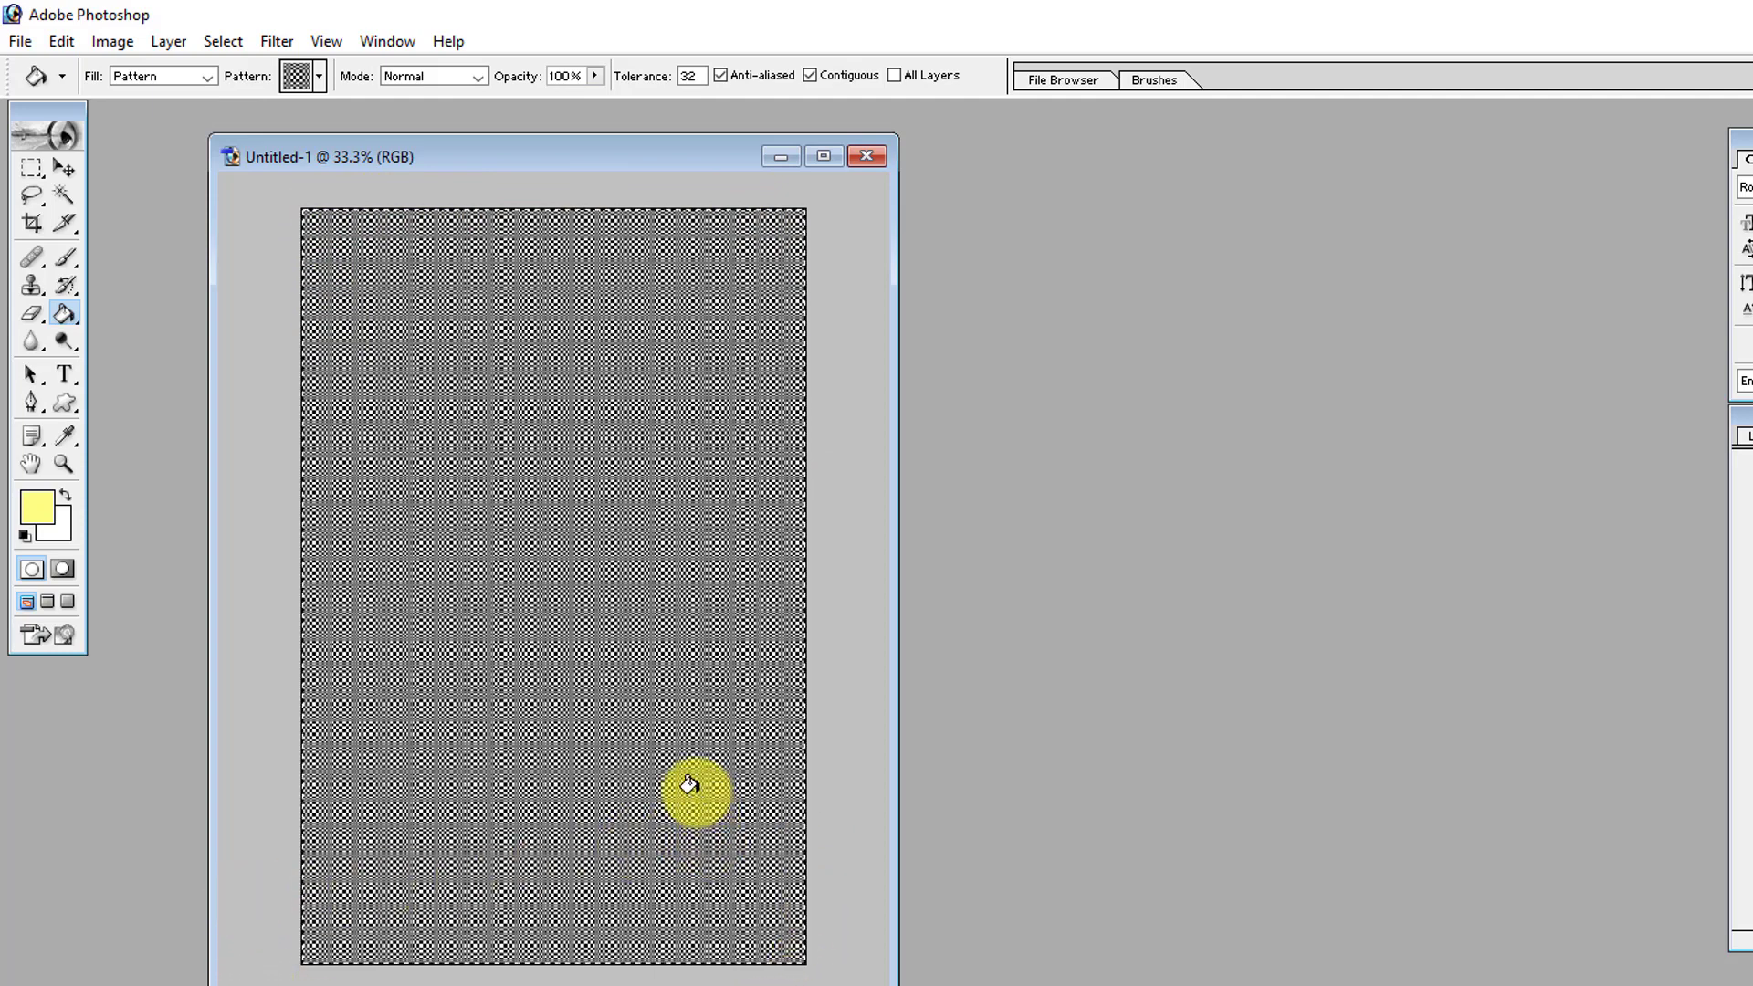
{"action": "key", "text": "ctrl+z"}
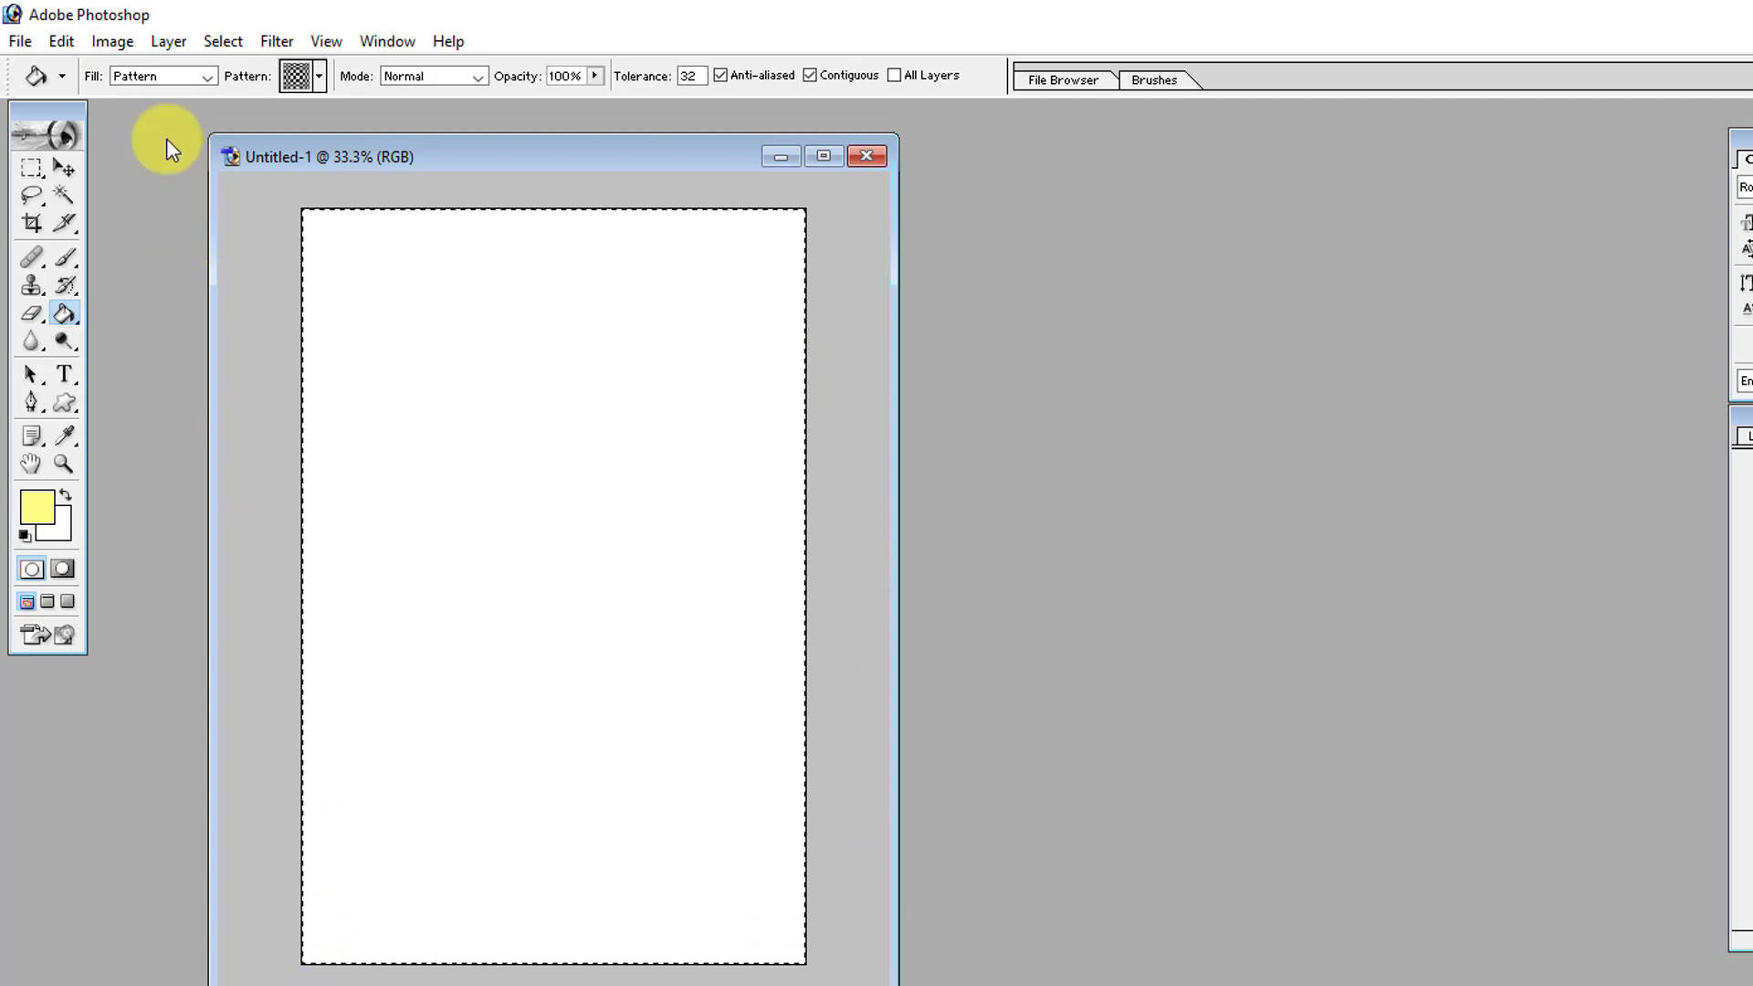
Step: Glance at the Edit menu, then deselect the page with Ctrl+D
{"action": "left_click", "coordinate": [64, 41]}
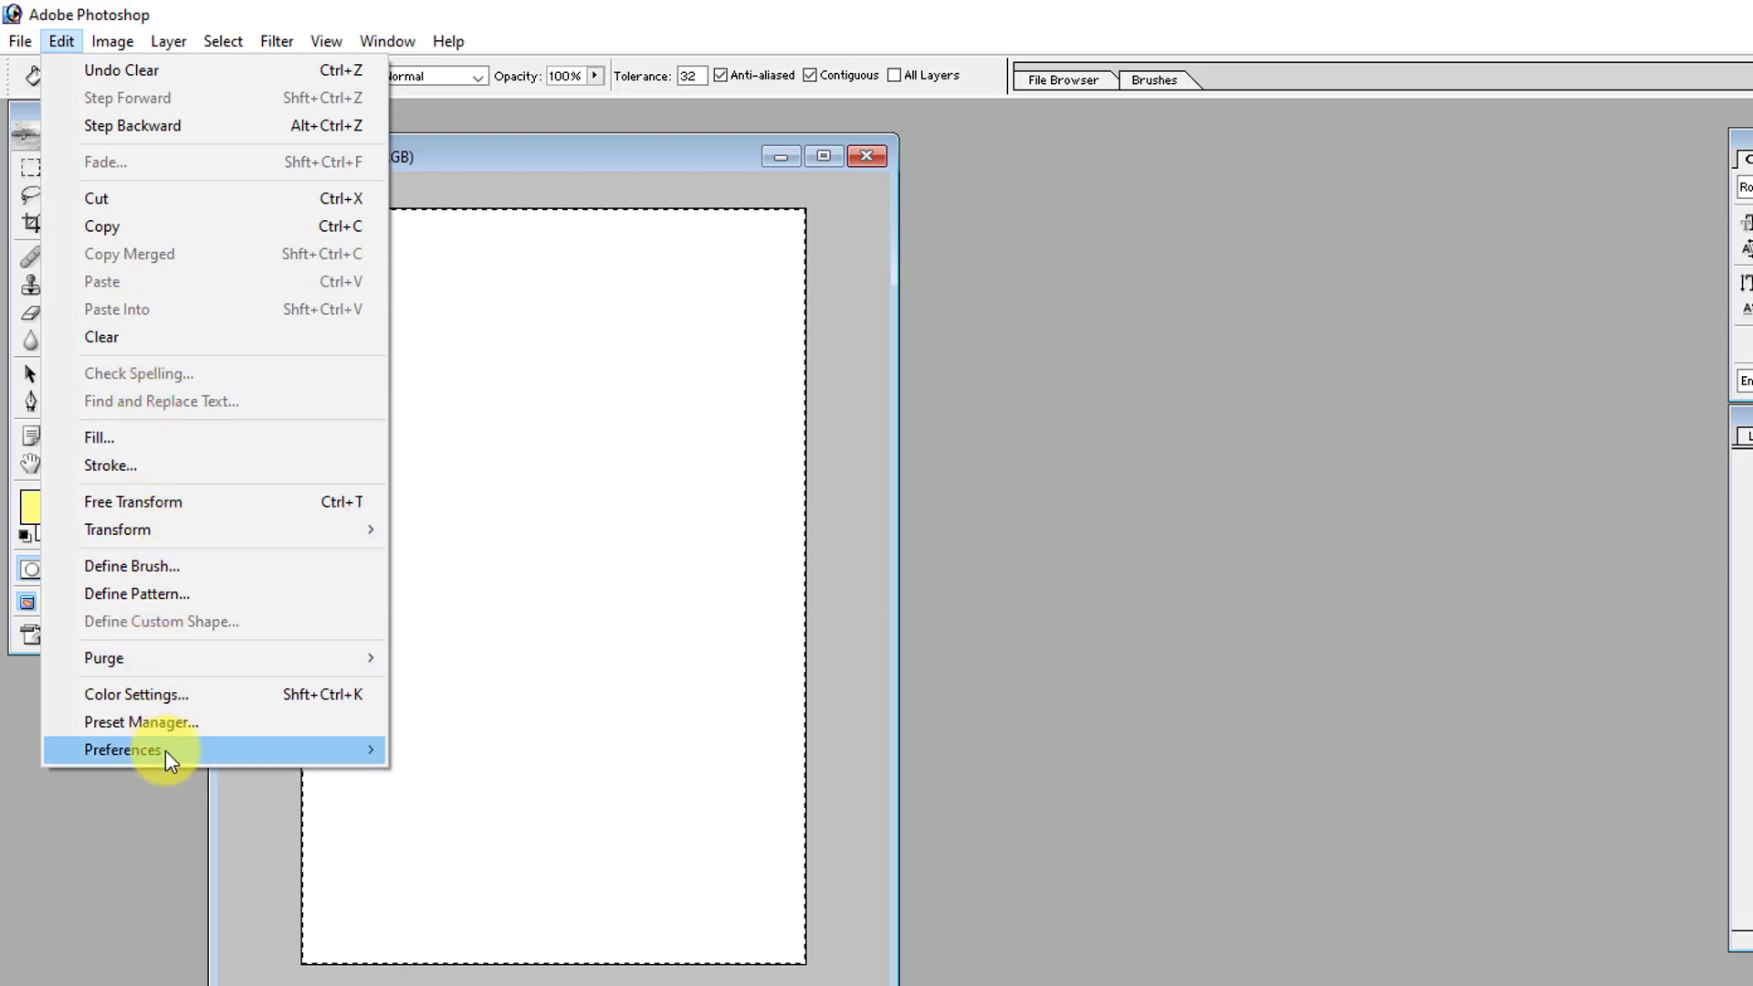
{"action": "left_click", "coordinate": [634, 150]}
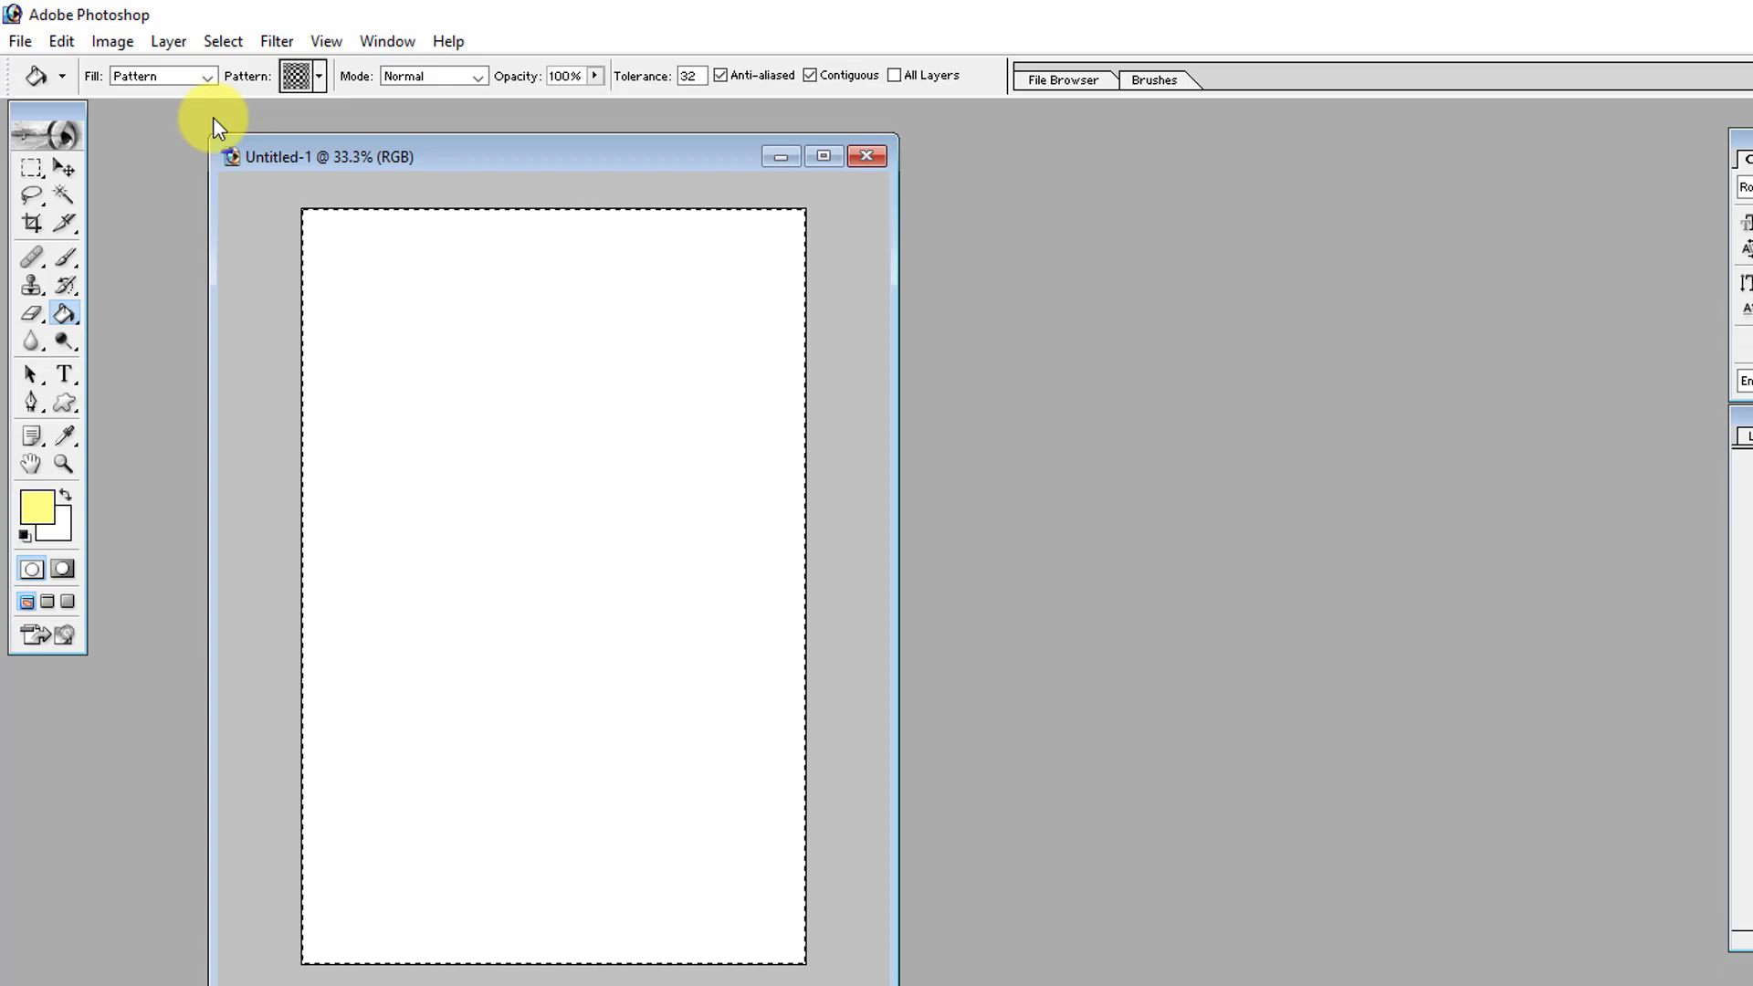
{"action": "key", "text": "ctrl+d"}
Step: Set the Paint Bucket source to Foreground colour and refill the page pale yellow
{"action": "left_click", "coordinate": [63, 314]}
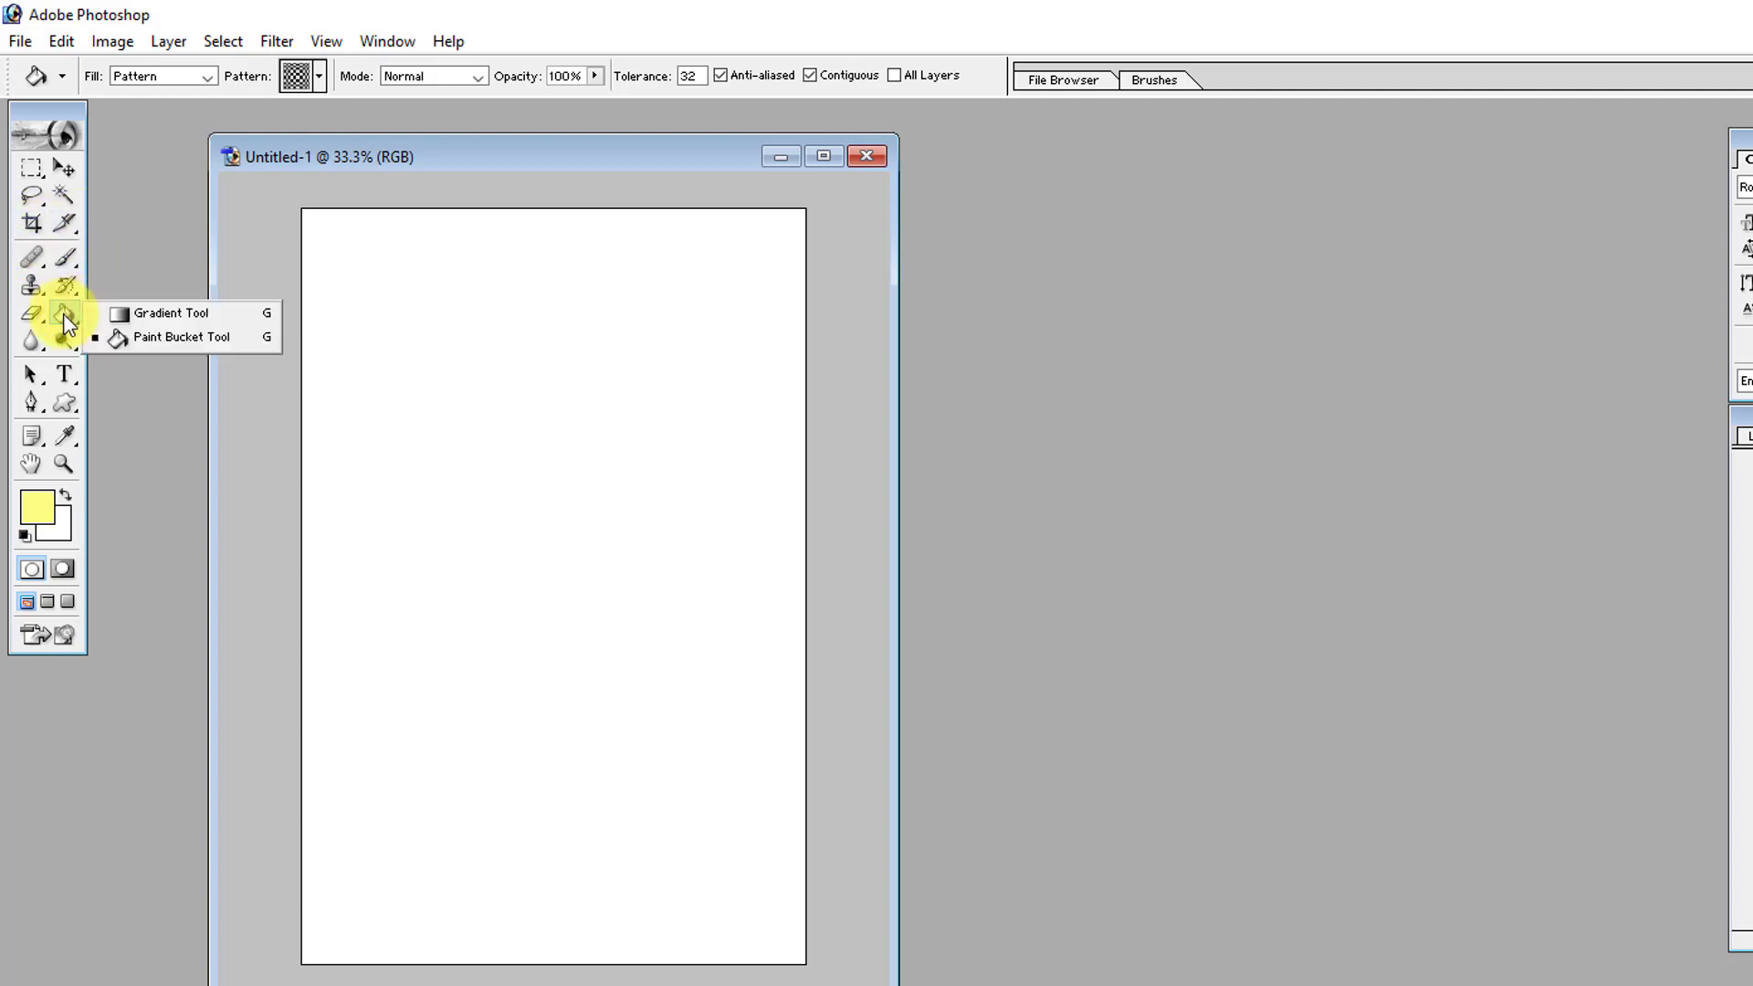
{"action": "left_click", "coordinate": [152, 339]}
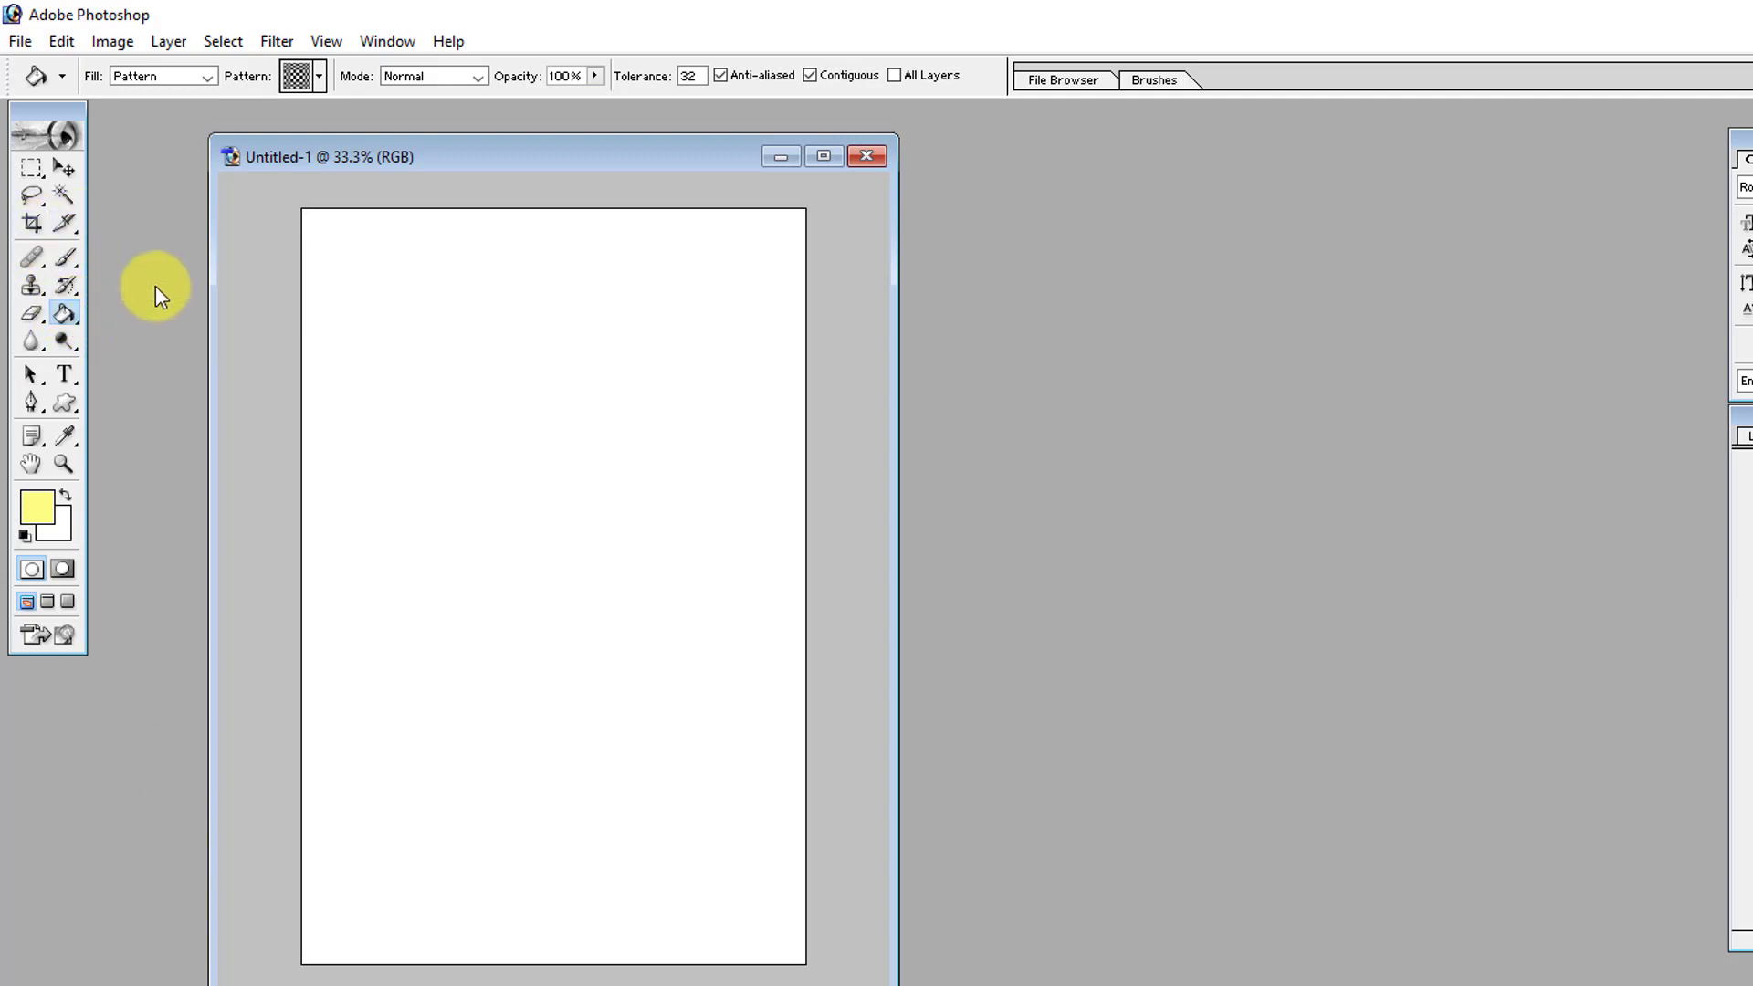
{"action": "left_click", "coordinate": [208, 77]}
{"action": "left_click", "coordinate": [148, 92]}
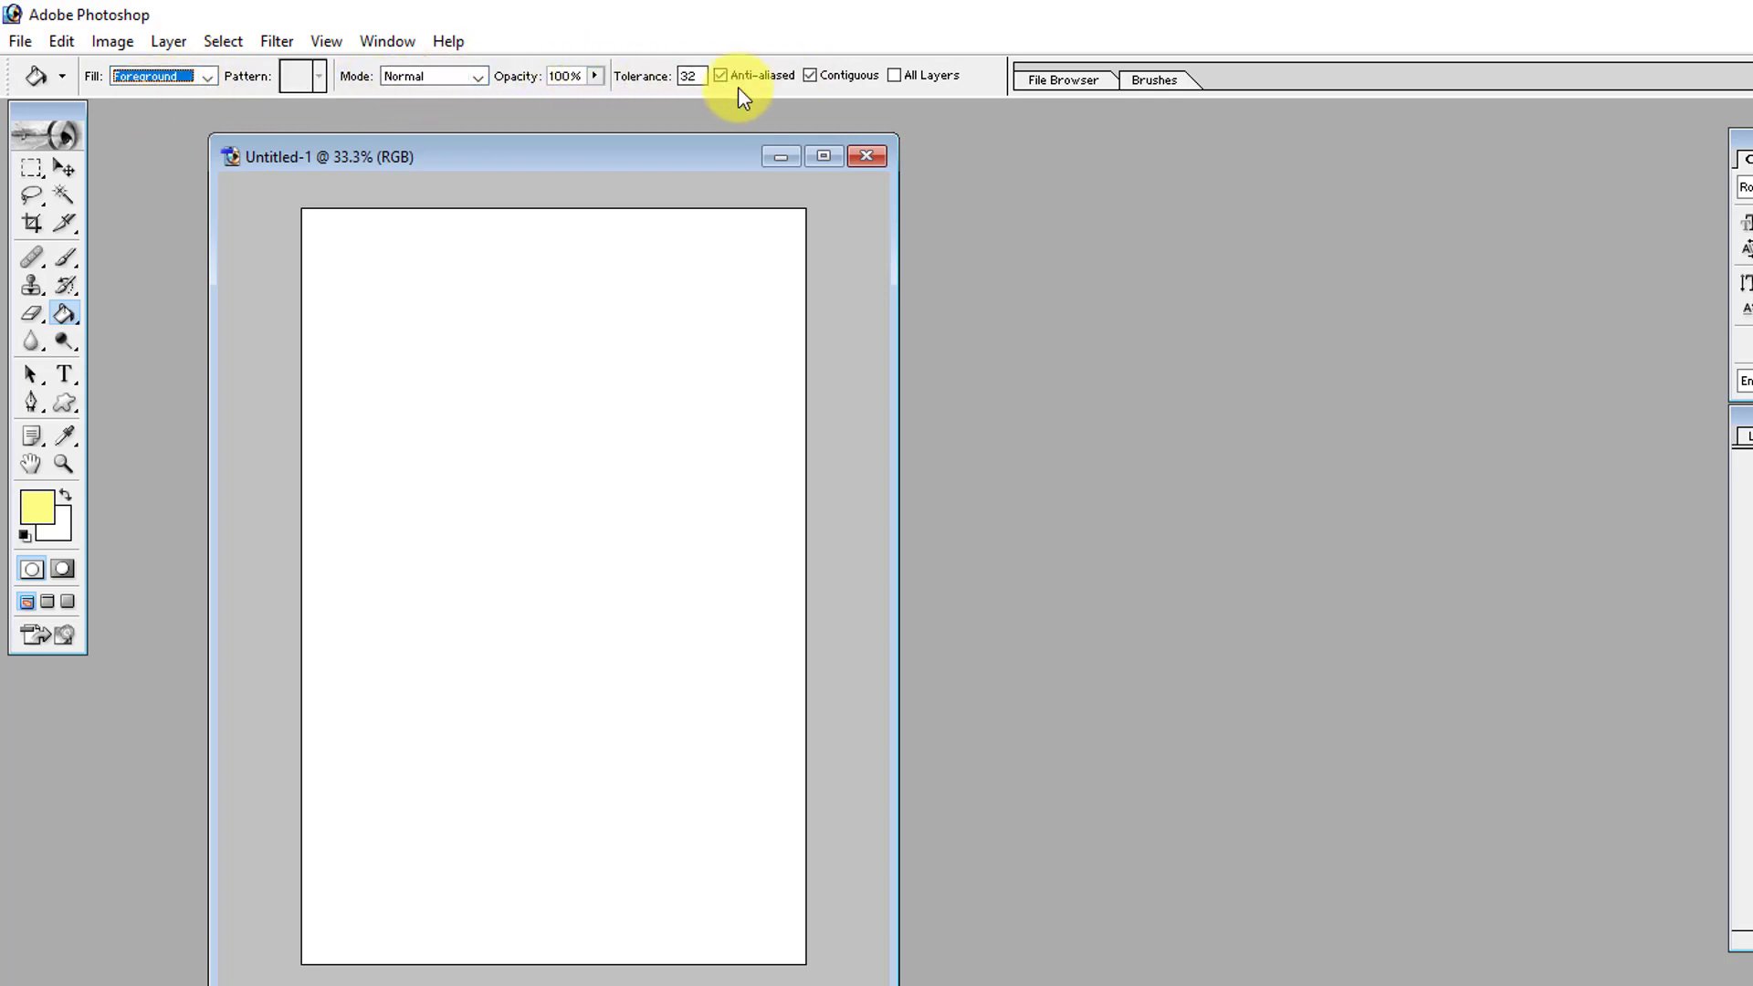
{"action": "left_click", "coordinate": [68, 408]}
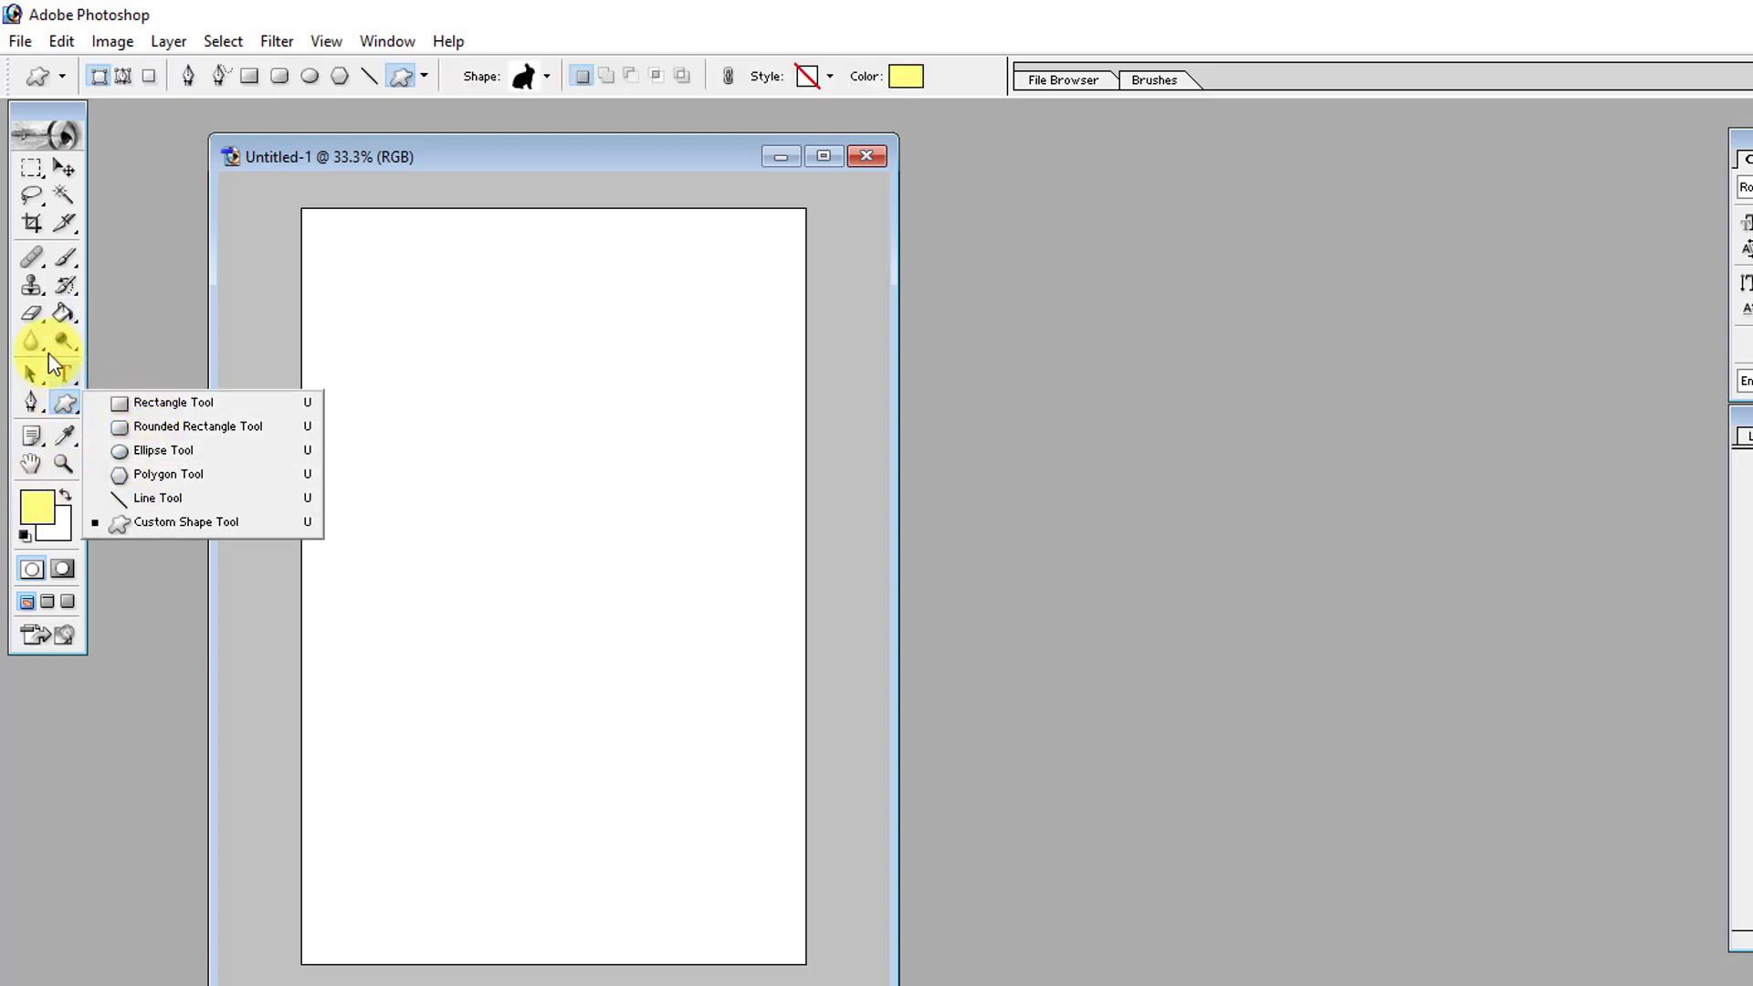
{"action": "left_click", "coordinate": [64, 314]}
{"action": "left_click", "coordinate": [533, 378]}
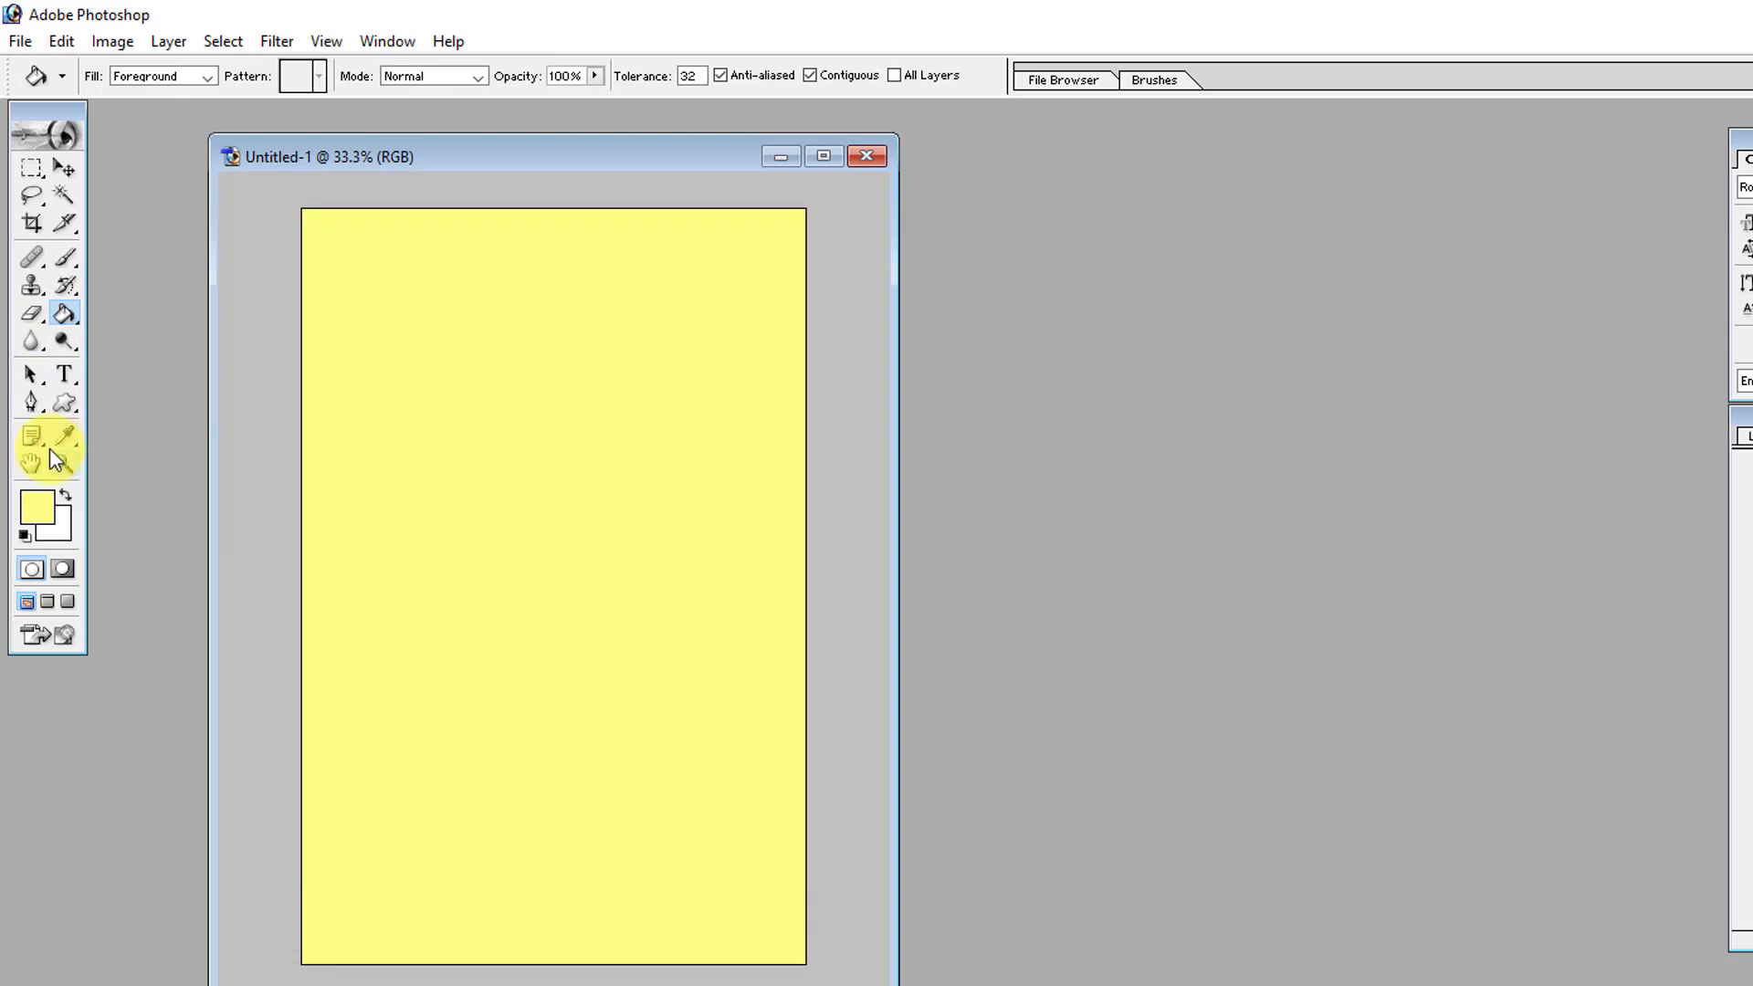
Step: Browse the toolbox, trying the history brush, brush, slice, selection, shape and text tools
{"action": "left_click", "coordinate": [65, 329]}
{"action": "left_click", "coordinate": [66, 287]}
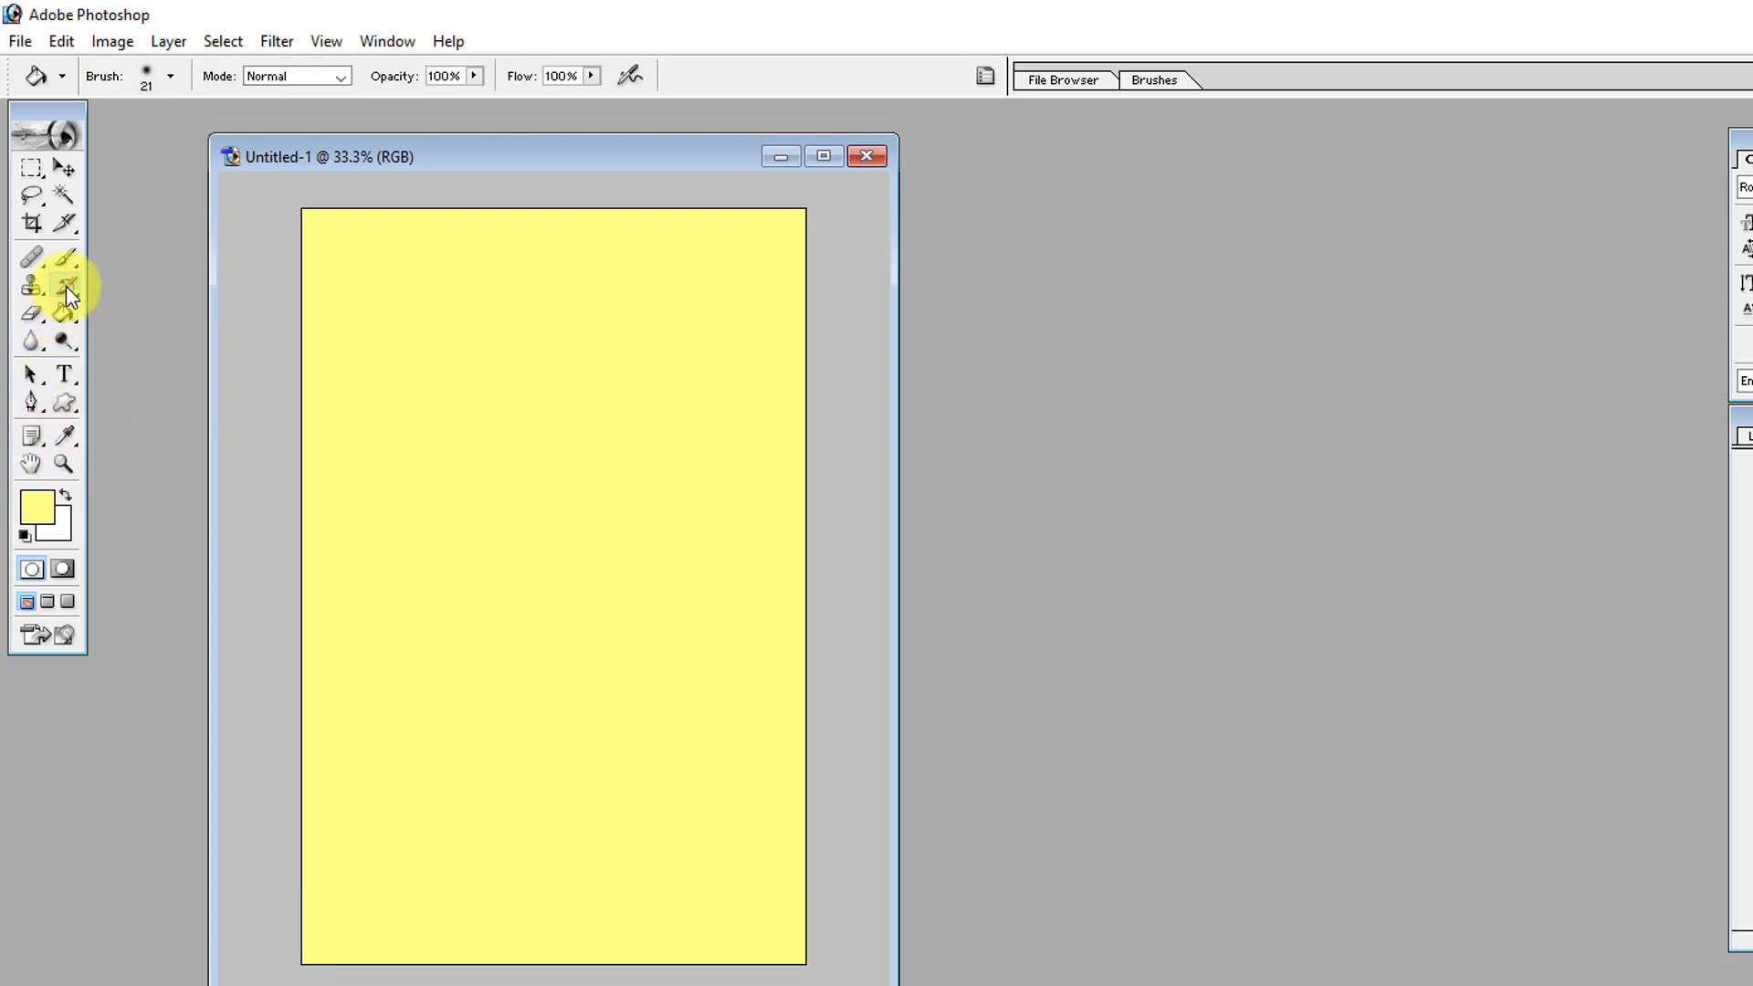
{"action": "left_click", "coordinate": [68, 265]}
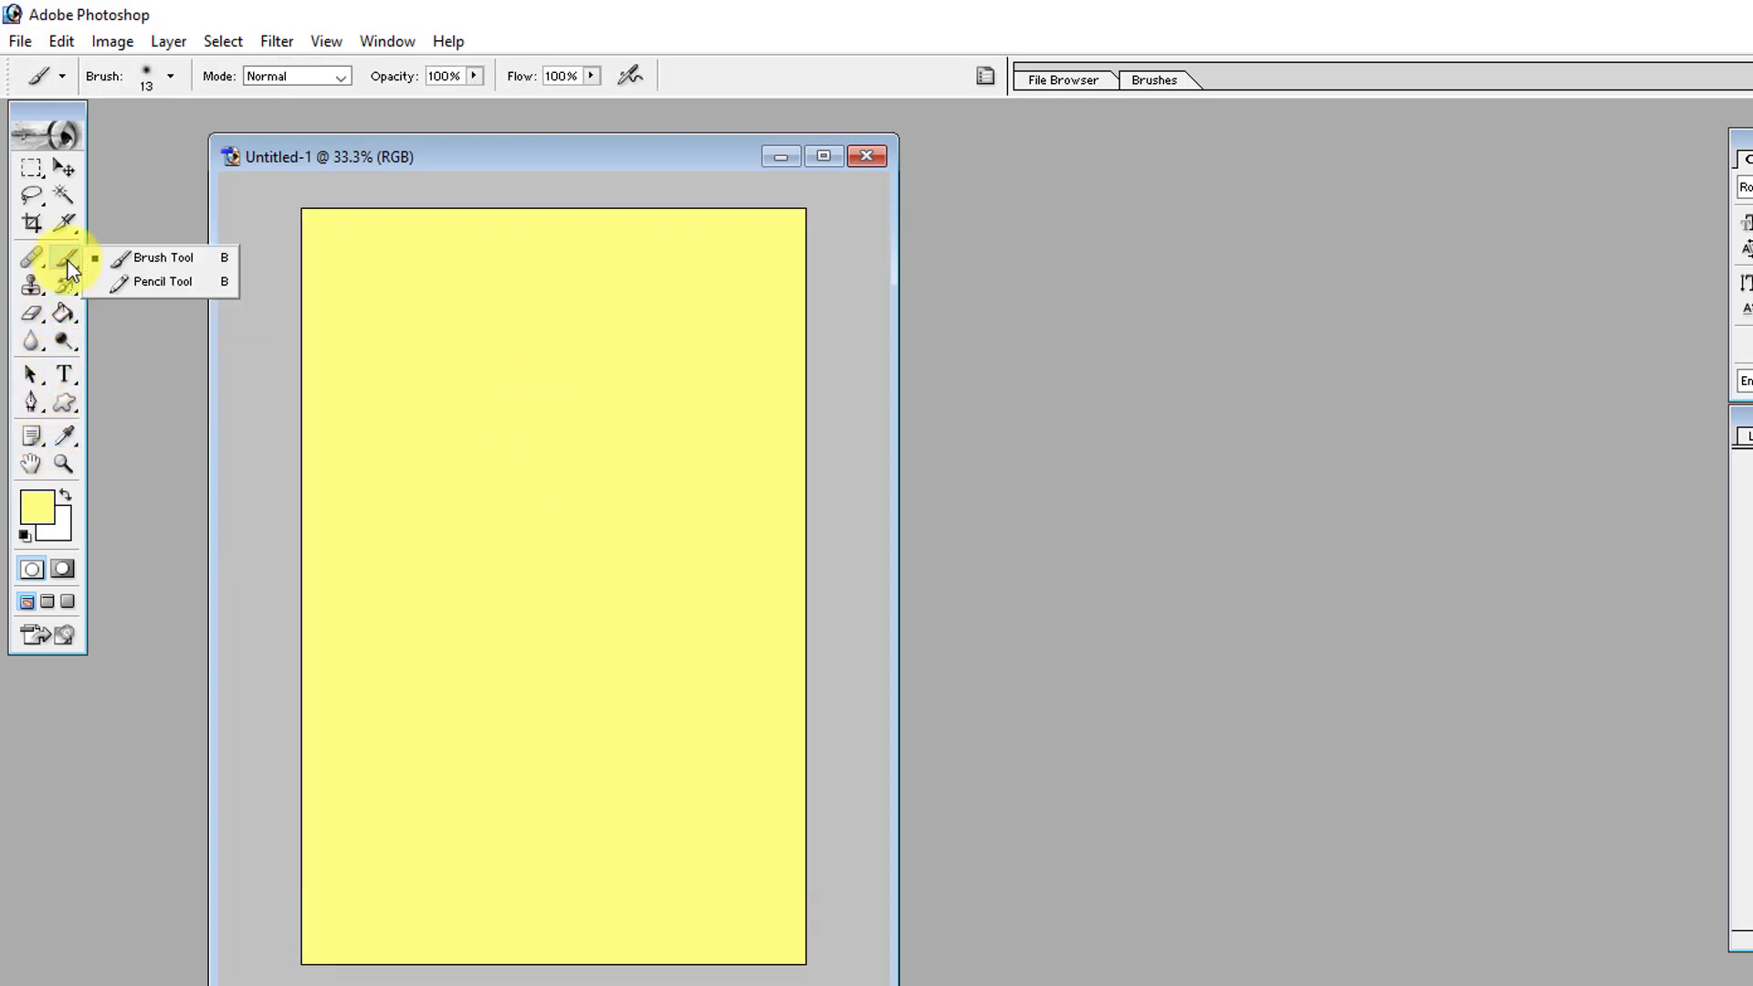
{"action": "left_click", "coordinate": [66, 222]}
{"action": "left_click", "coordinate": [74, 187]}
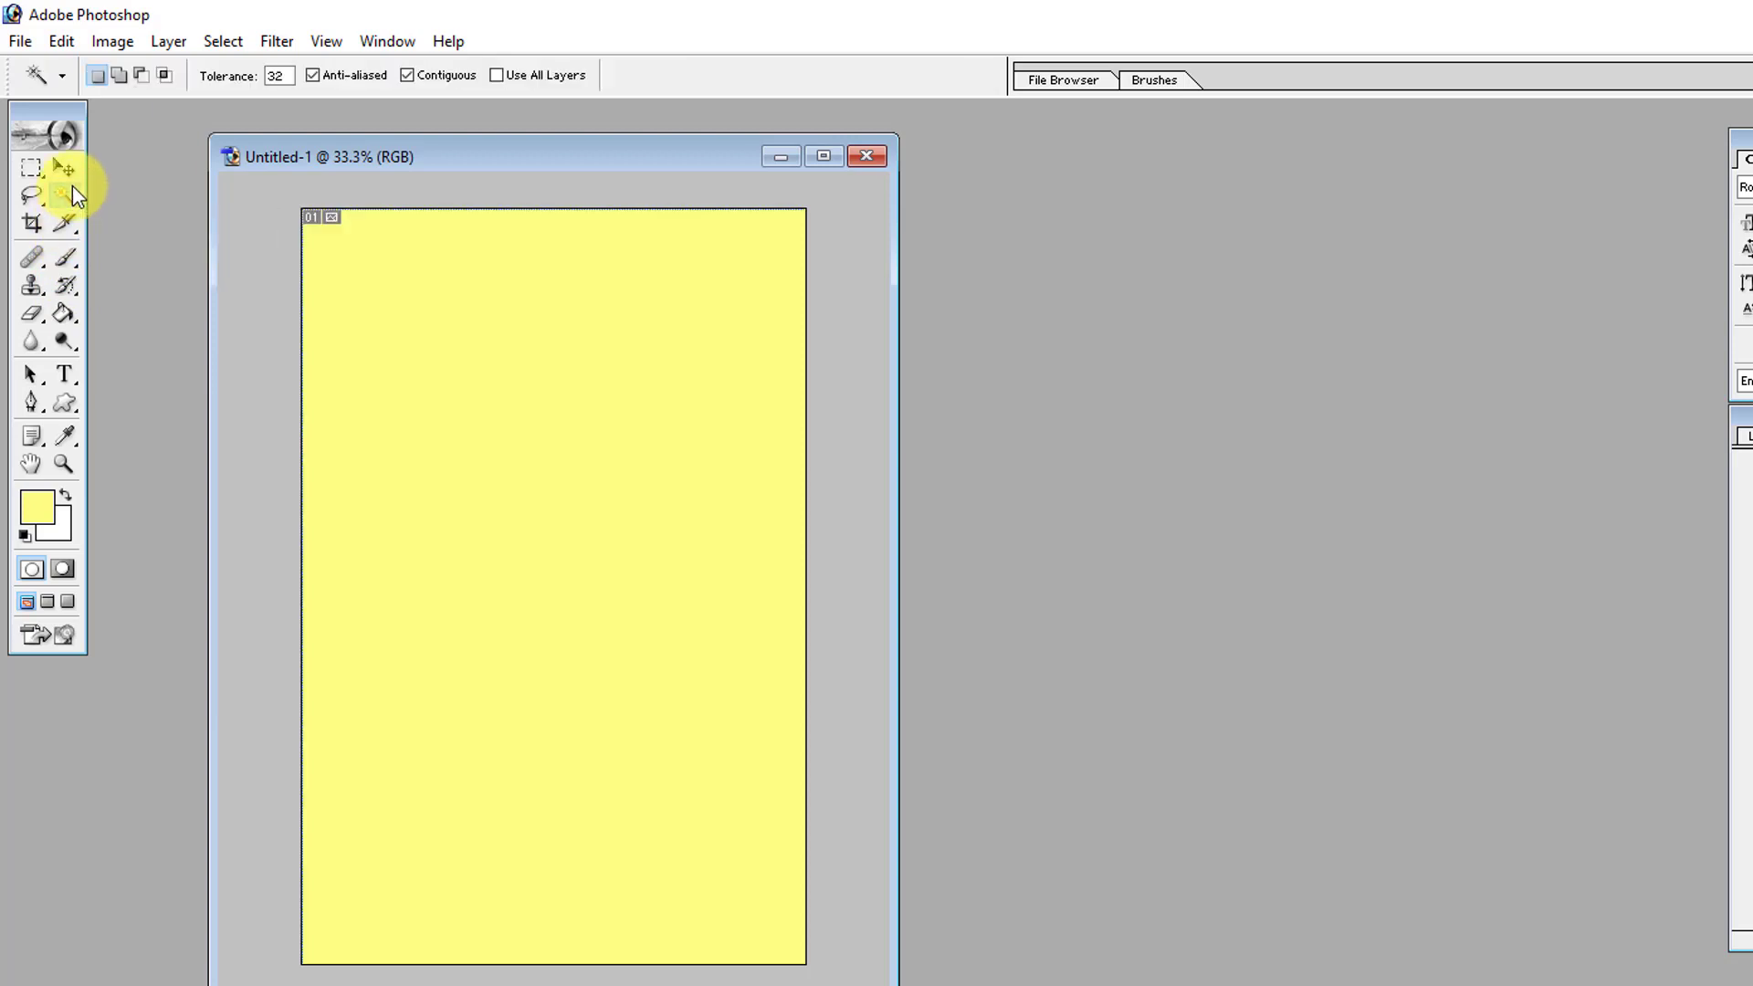
{"action": "left_click", "coordinate": [64, 169]}
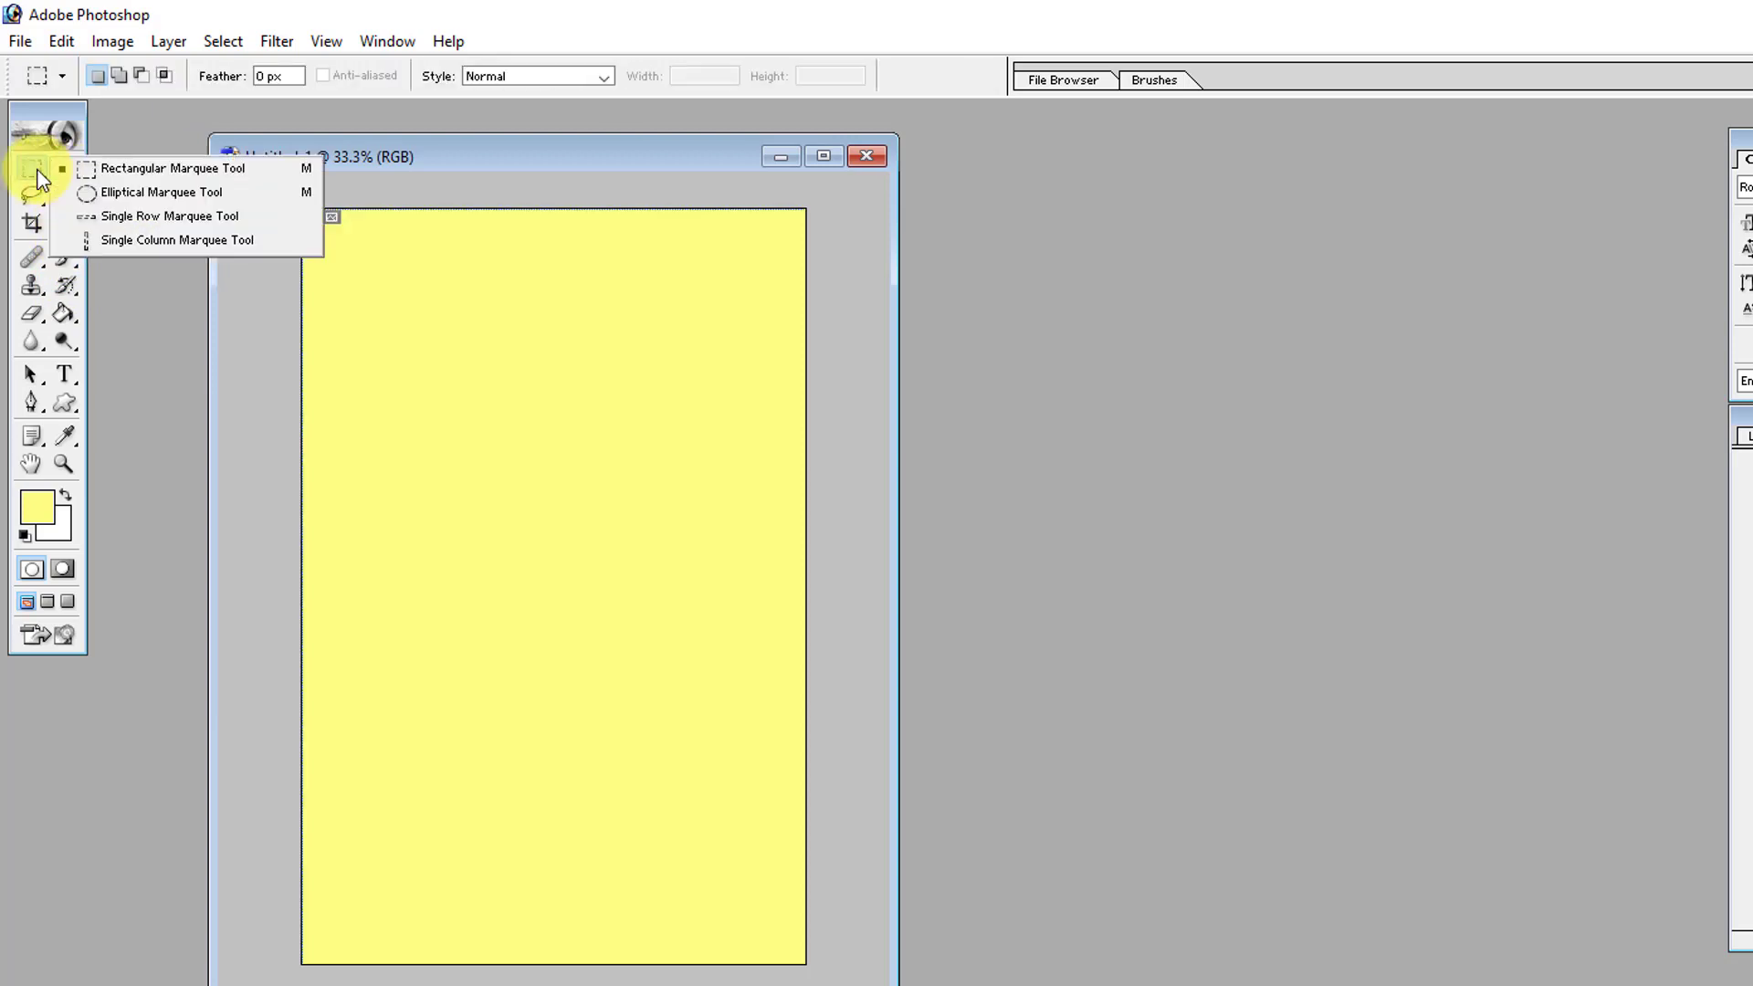
{"action": "left_click", "coordinate": [64, 402]}
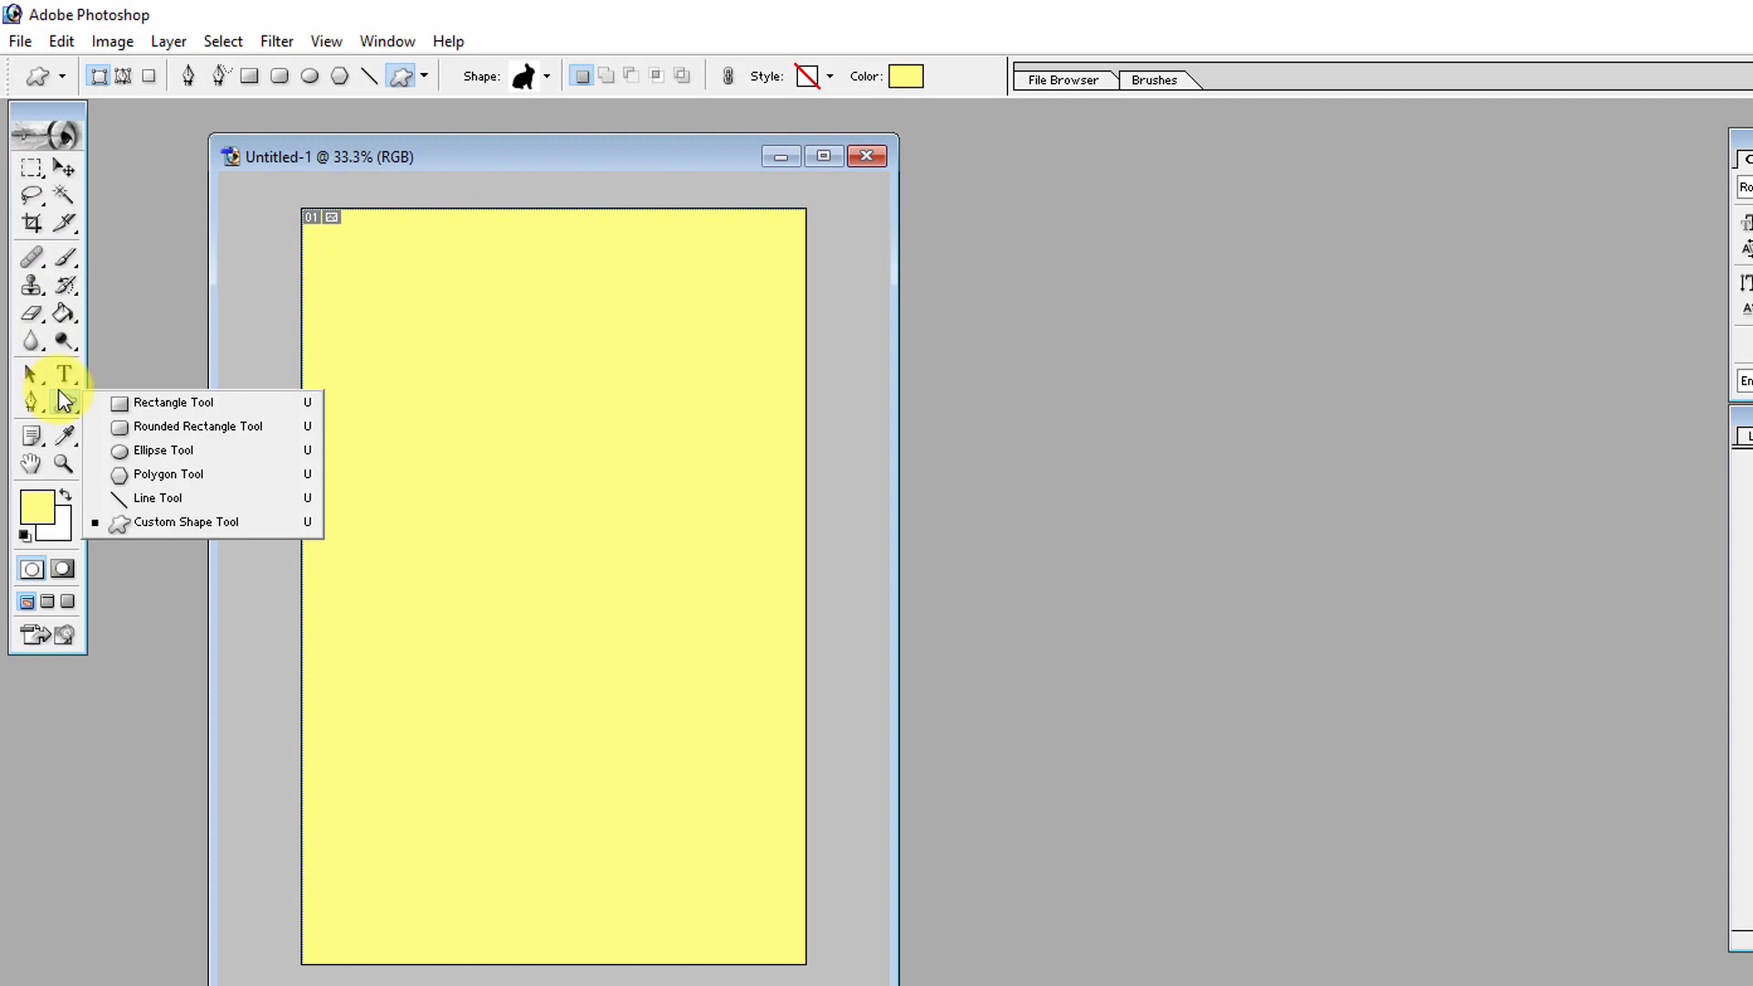
{"action": "left_click", "coordinate": [64, 377]}
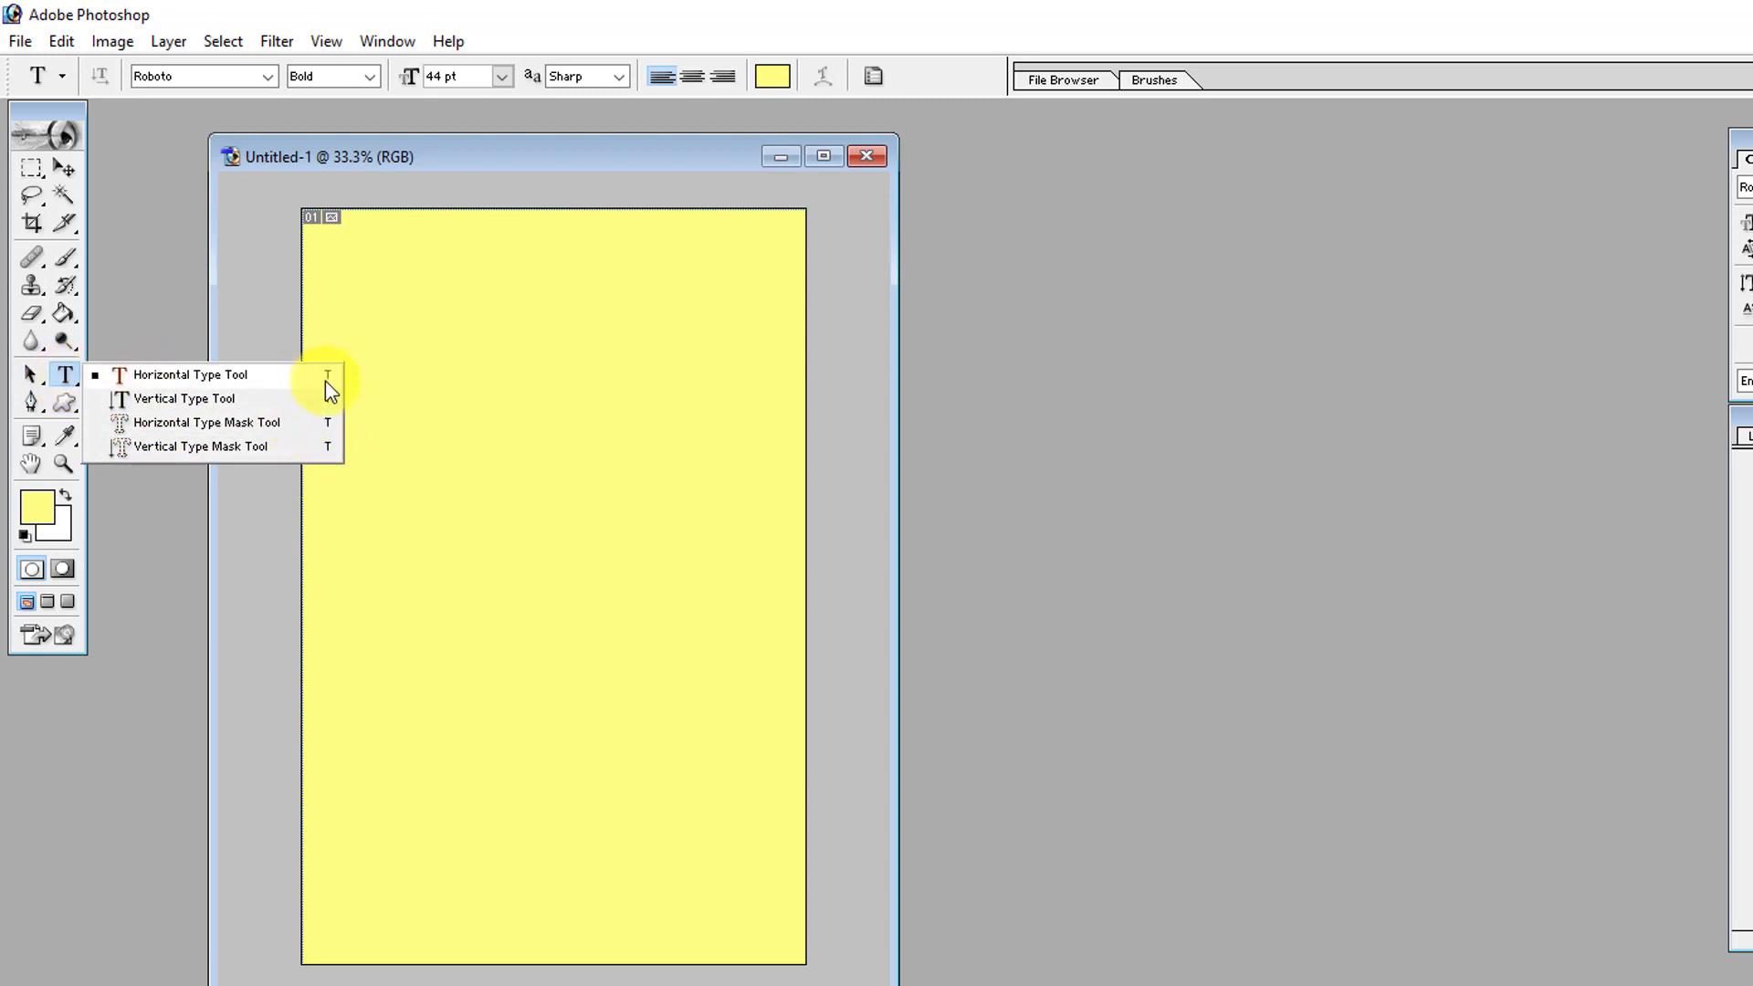
{"action": "left_click", "coordinate": [59, 376]}
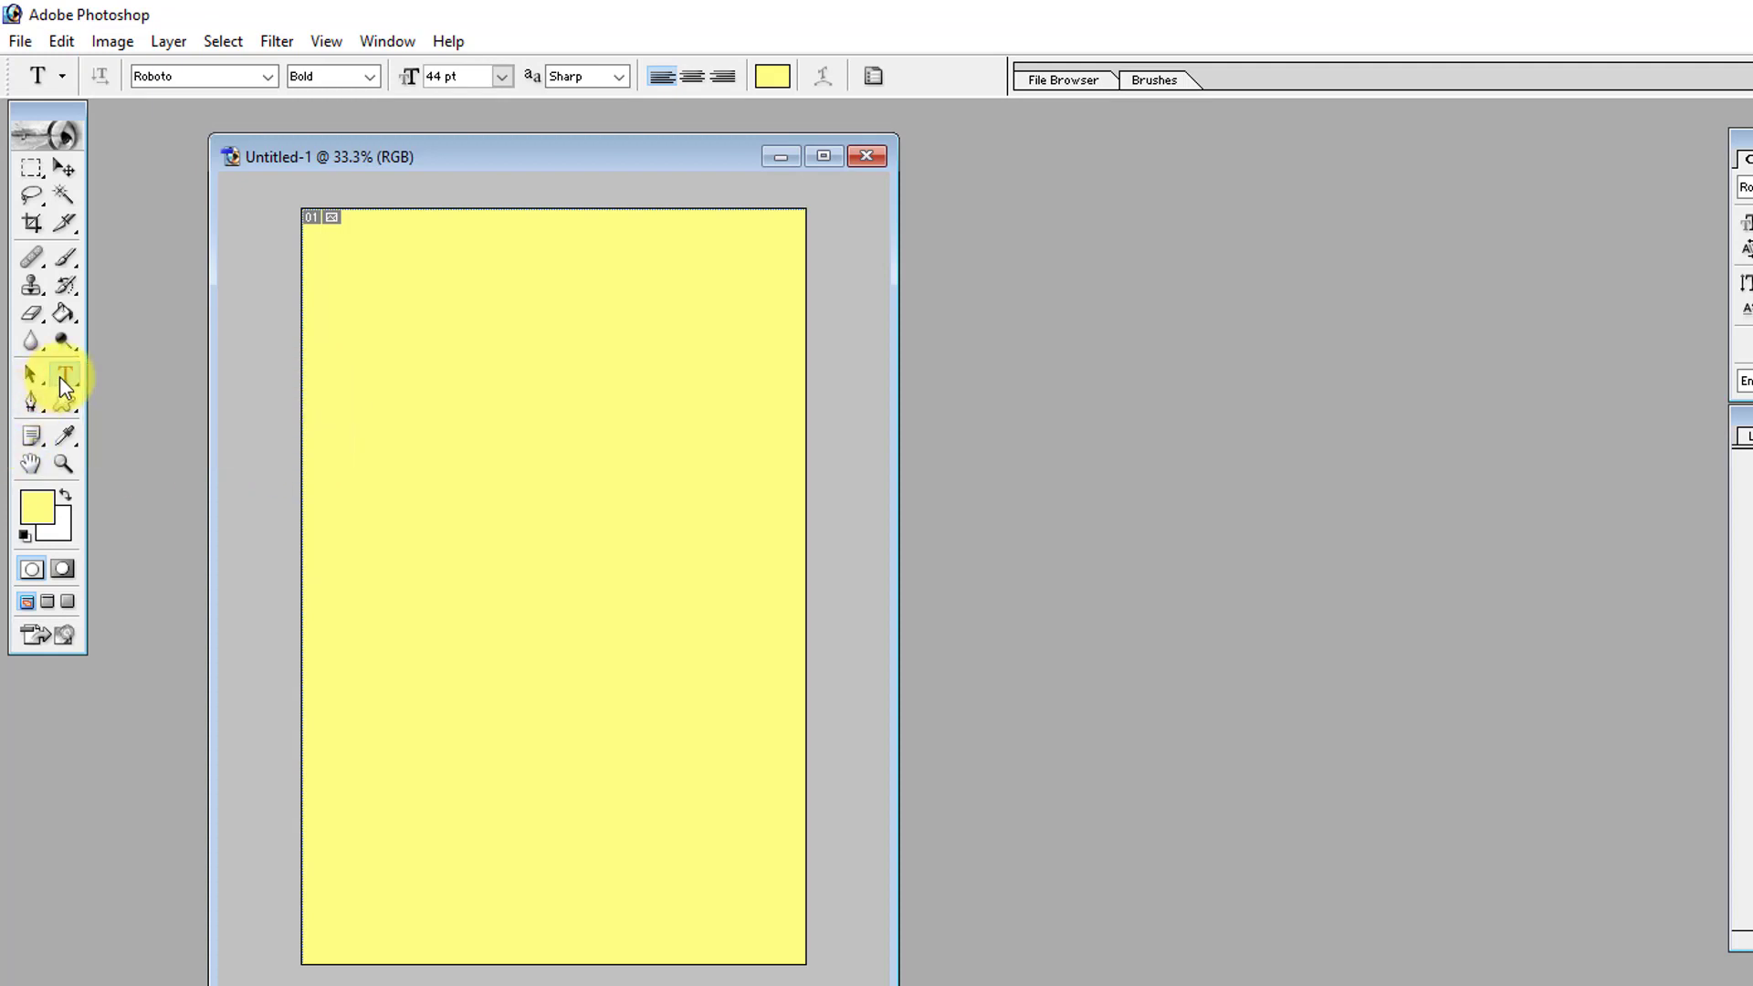
{"action": "left_click", "coordinate": [66, 312]}
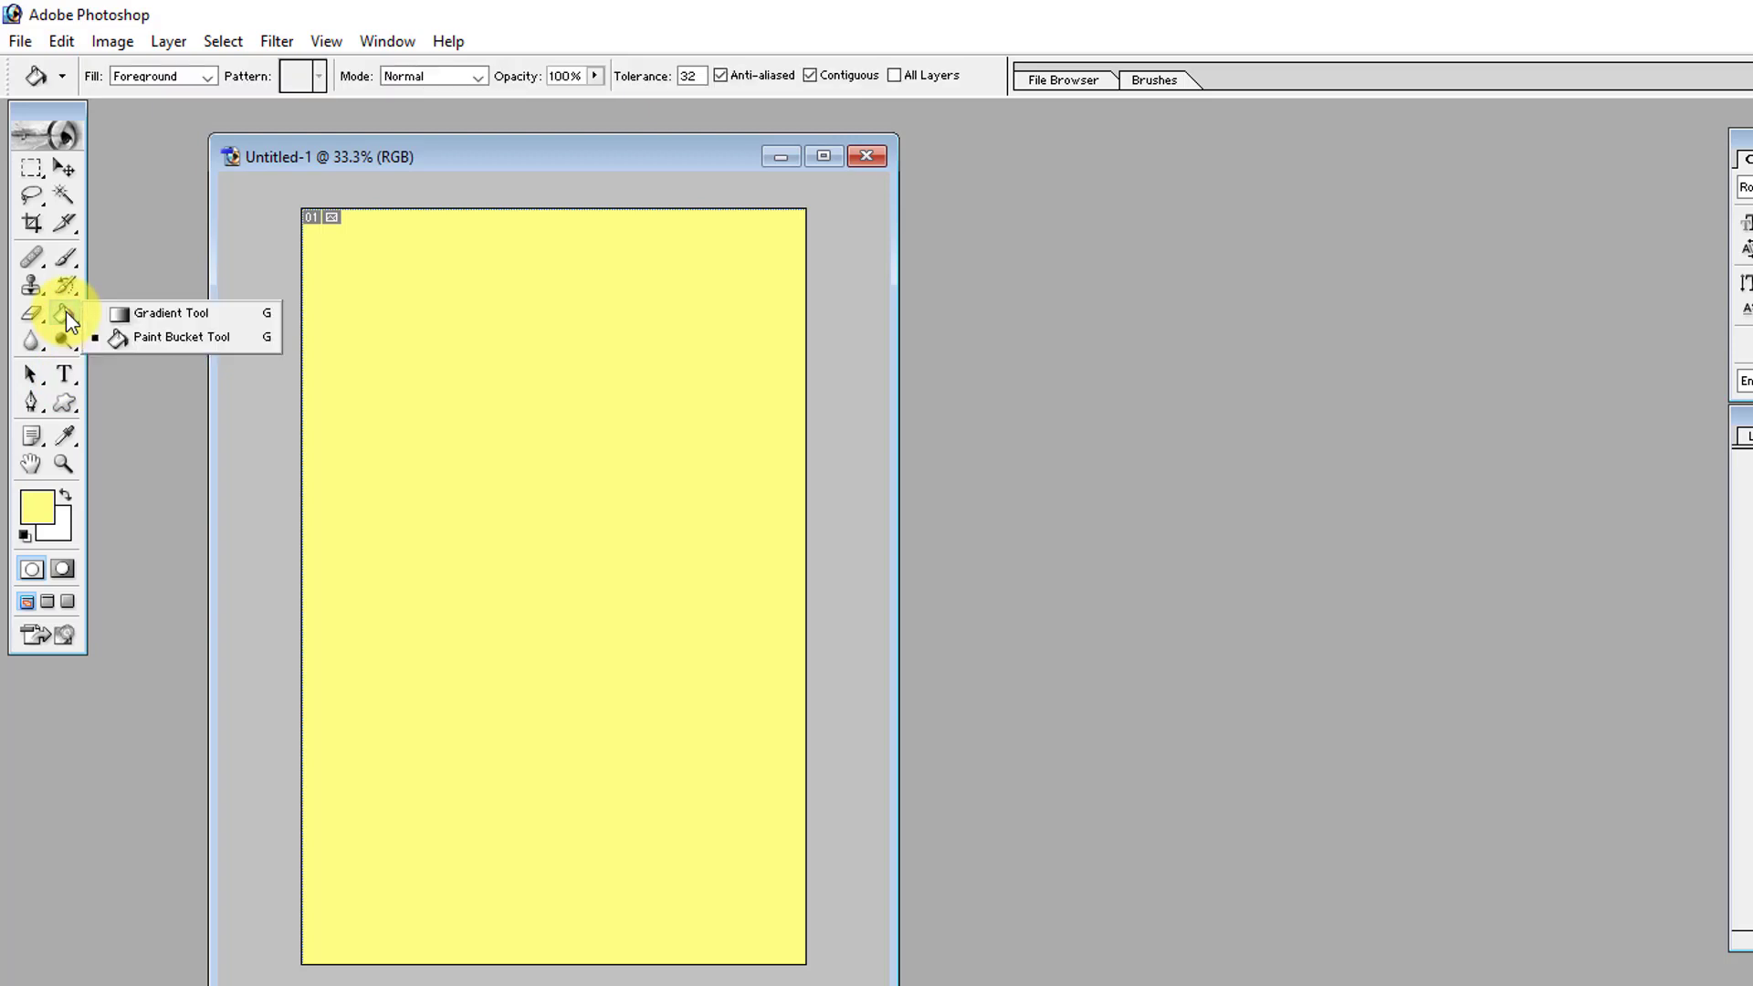
{"action": "left_click", "coordinate": [63, 387]}
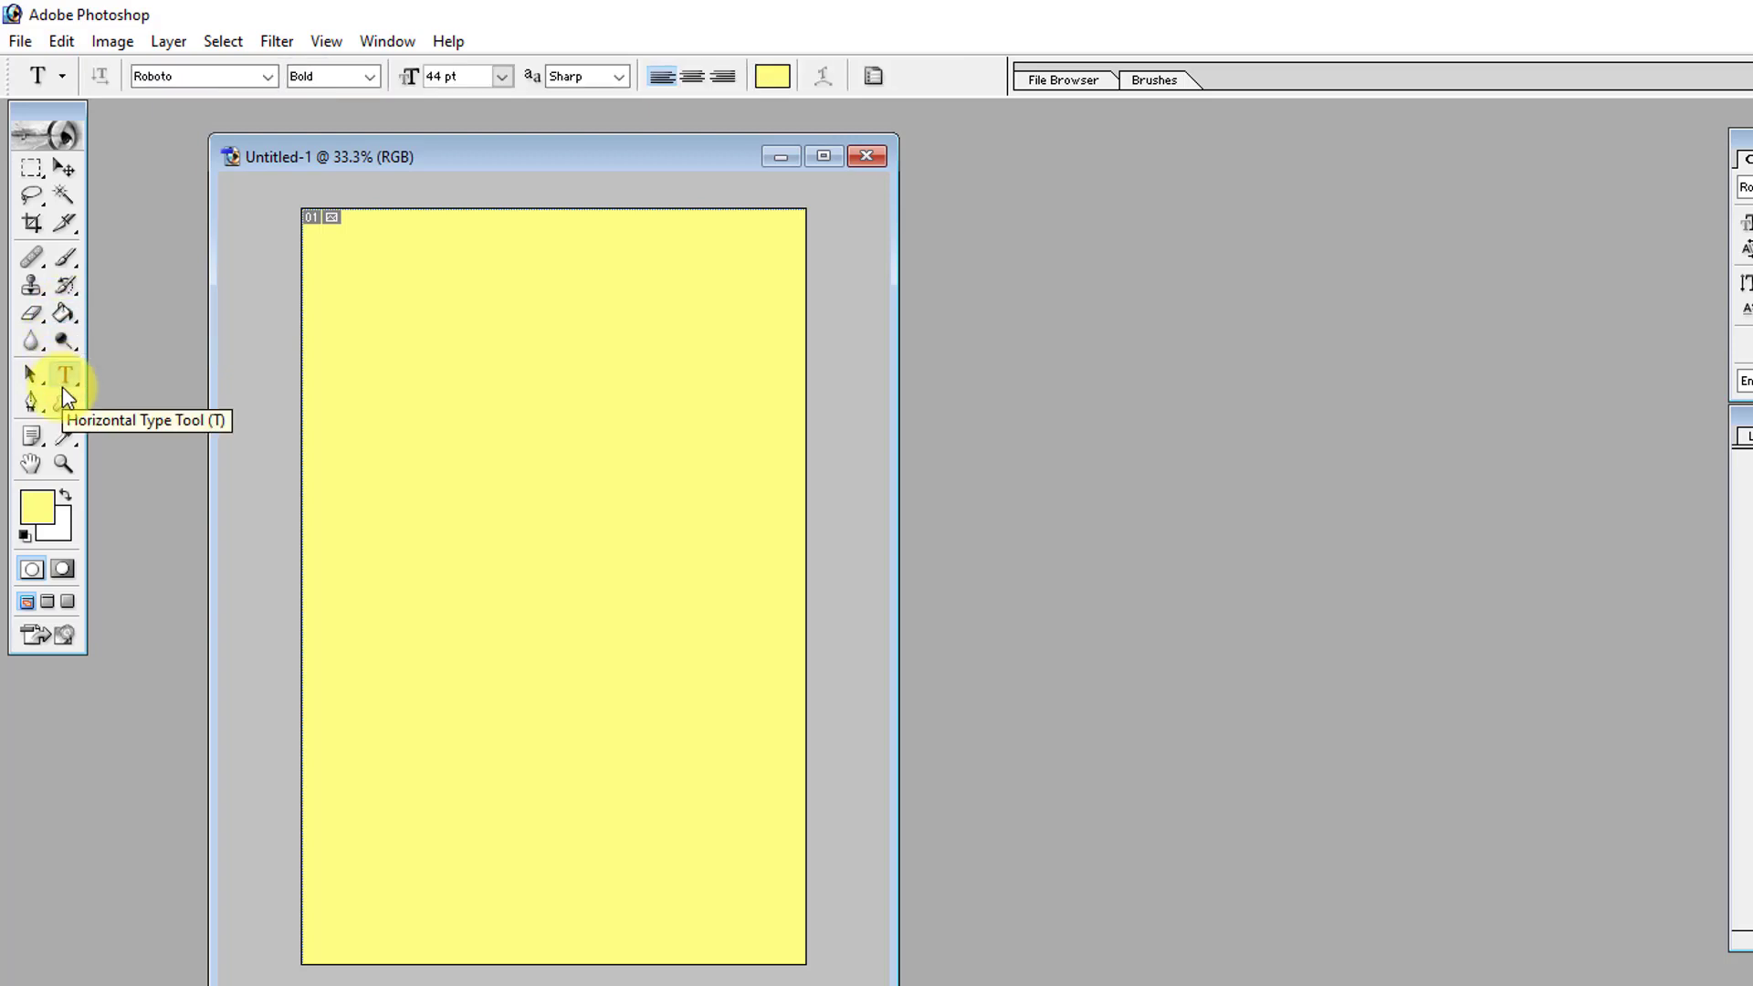
Step: Try the G, M and T shortcuts and view the text, fill and shape tool flyouts
{"action": "key", "text": "g"}
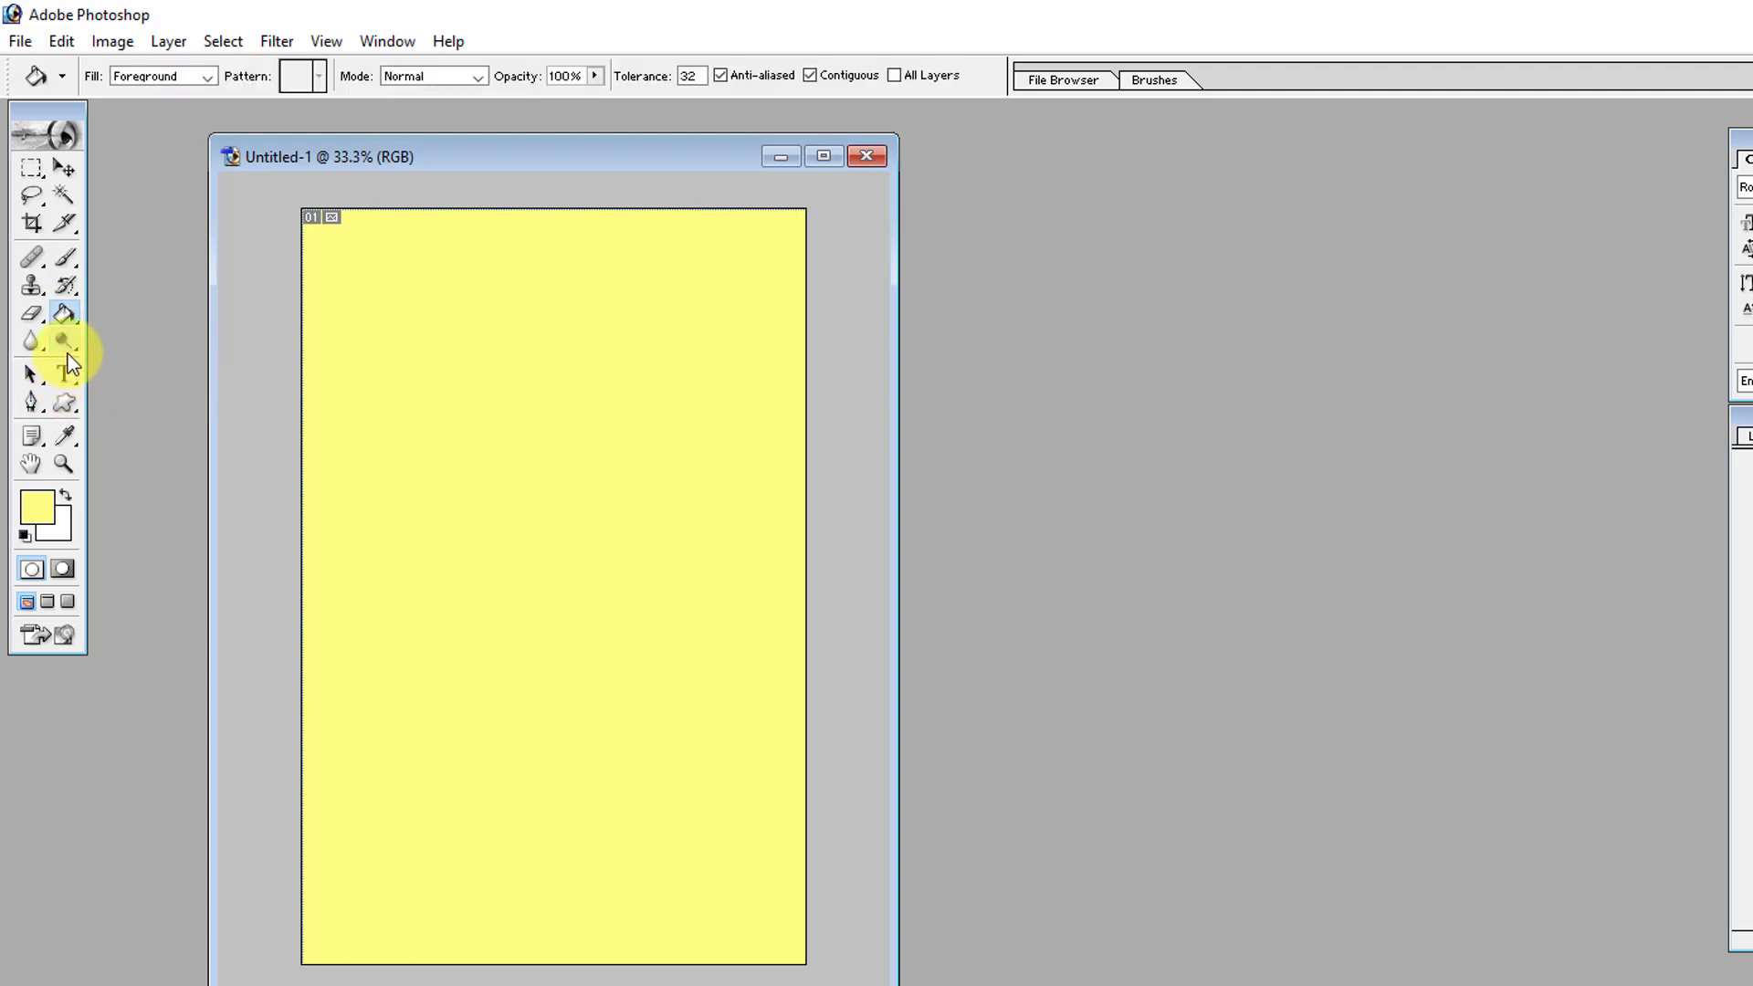
{"action": "left_click", "coordinate": [65, 315]}
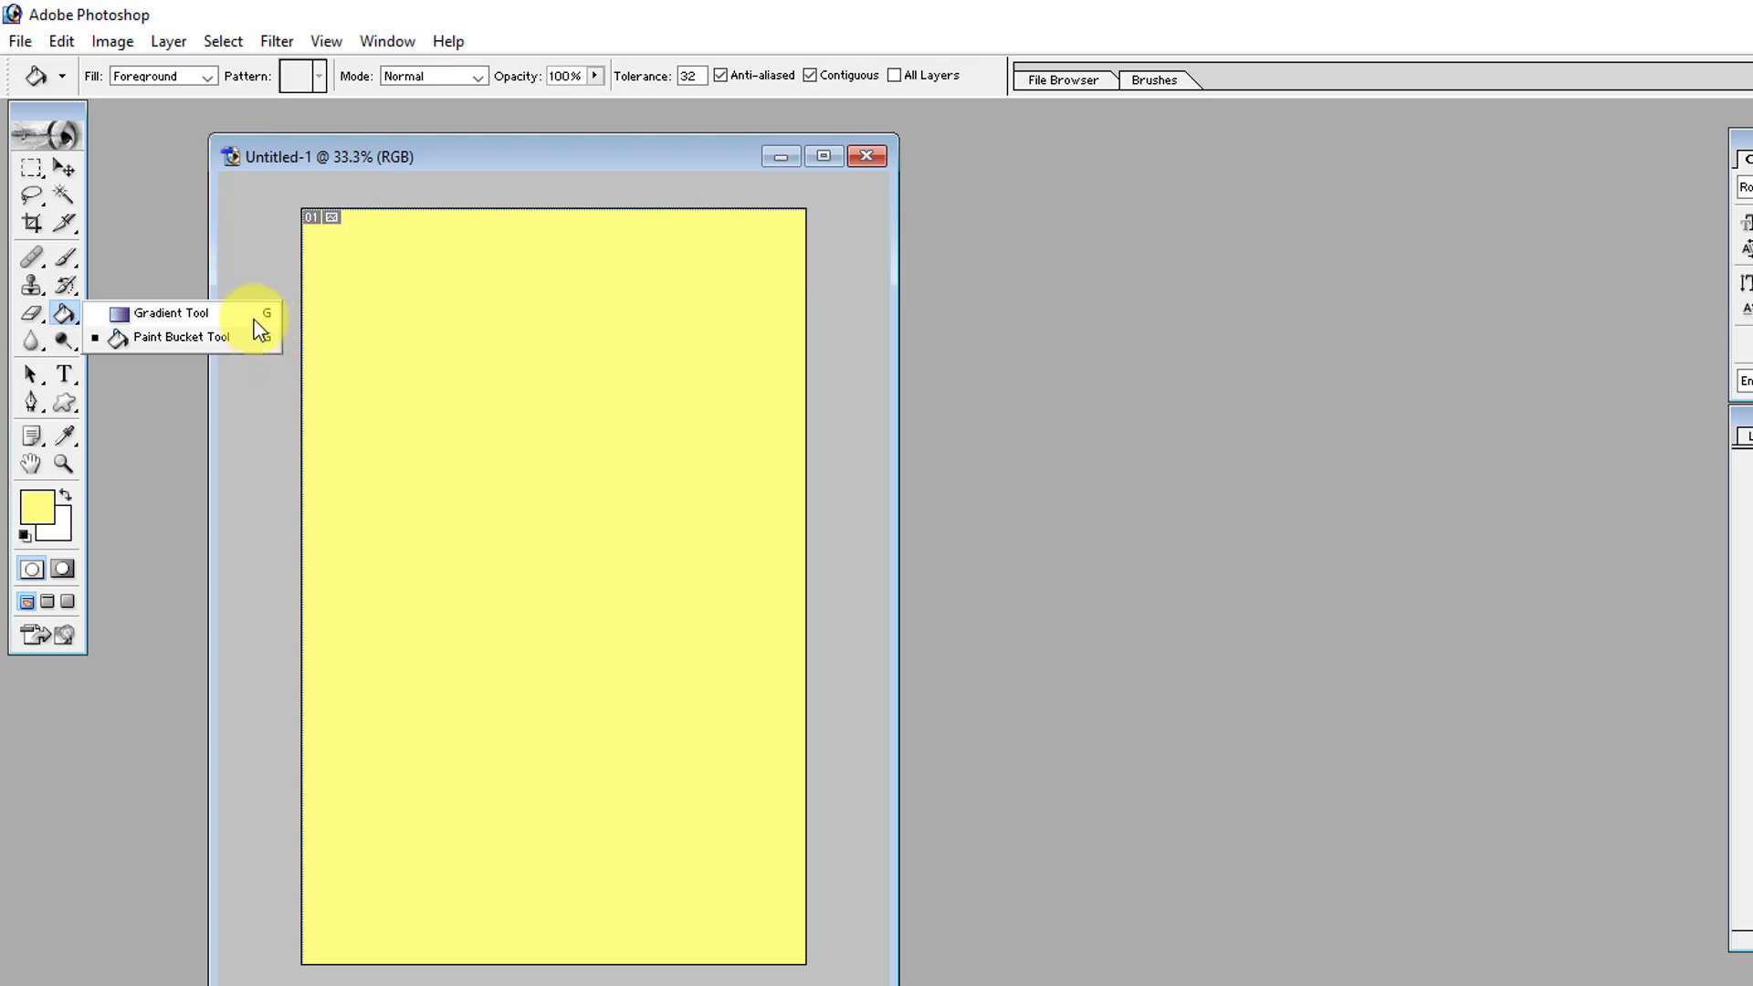
{"action": "key", "text": "m"}
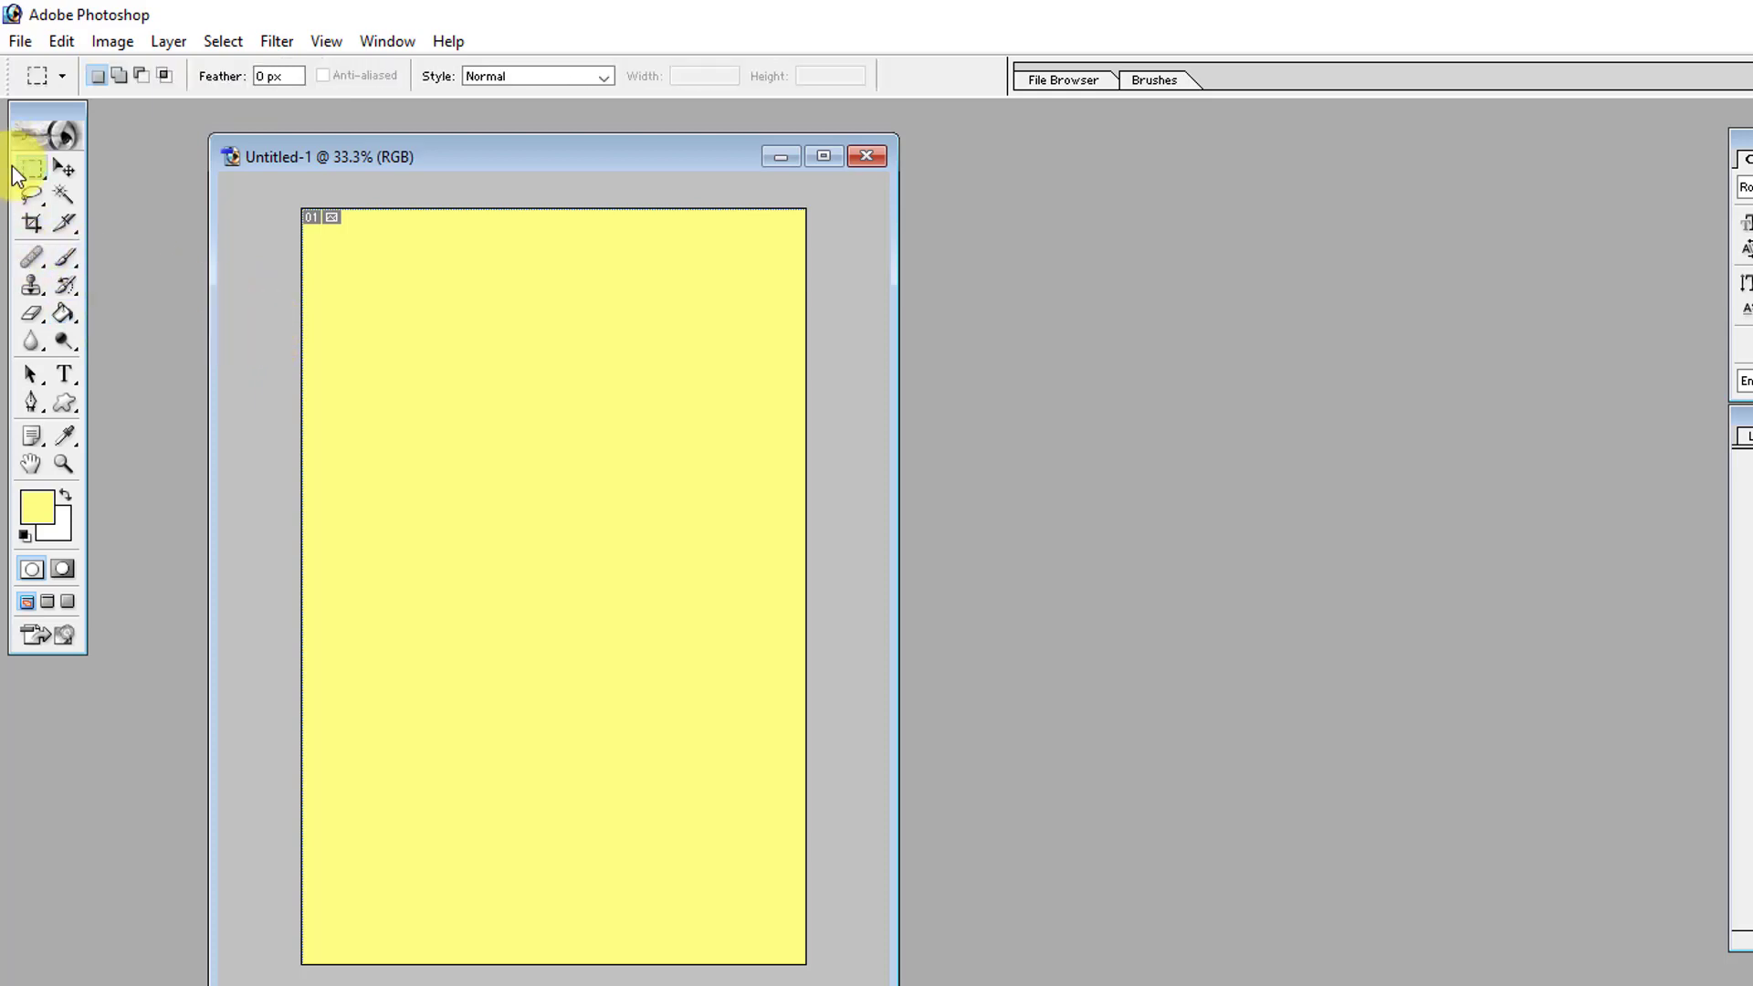
{"action": "key", "text": "g"}
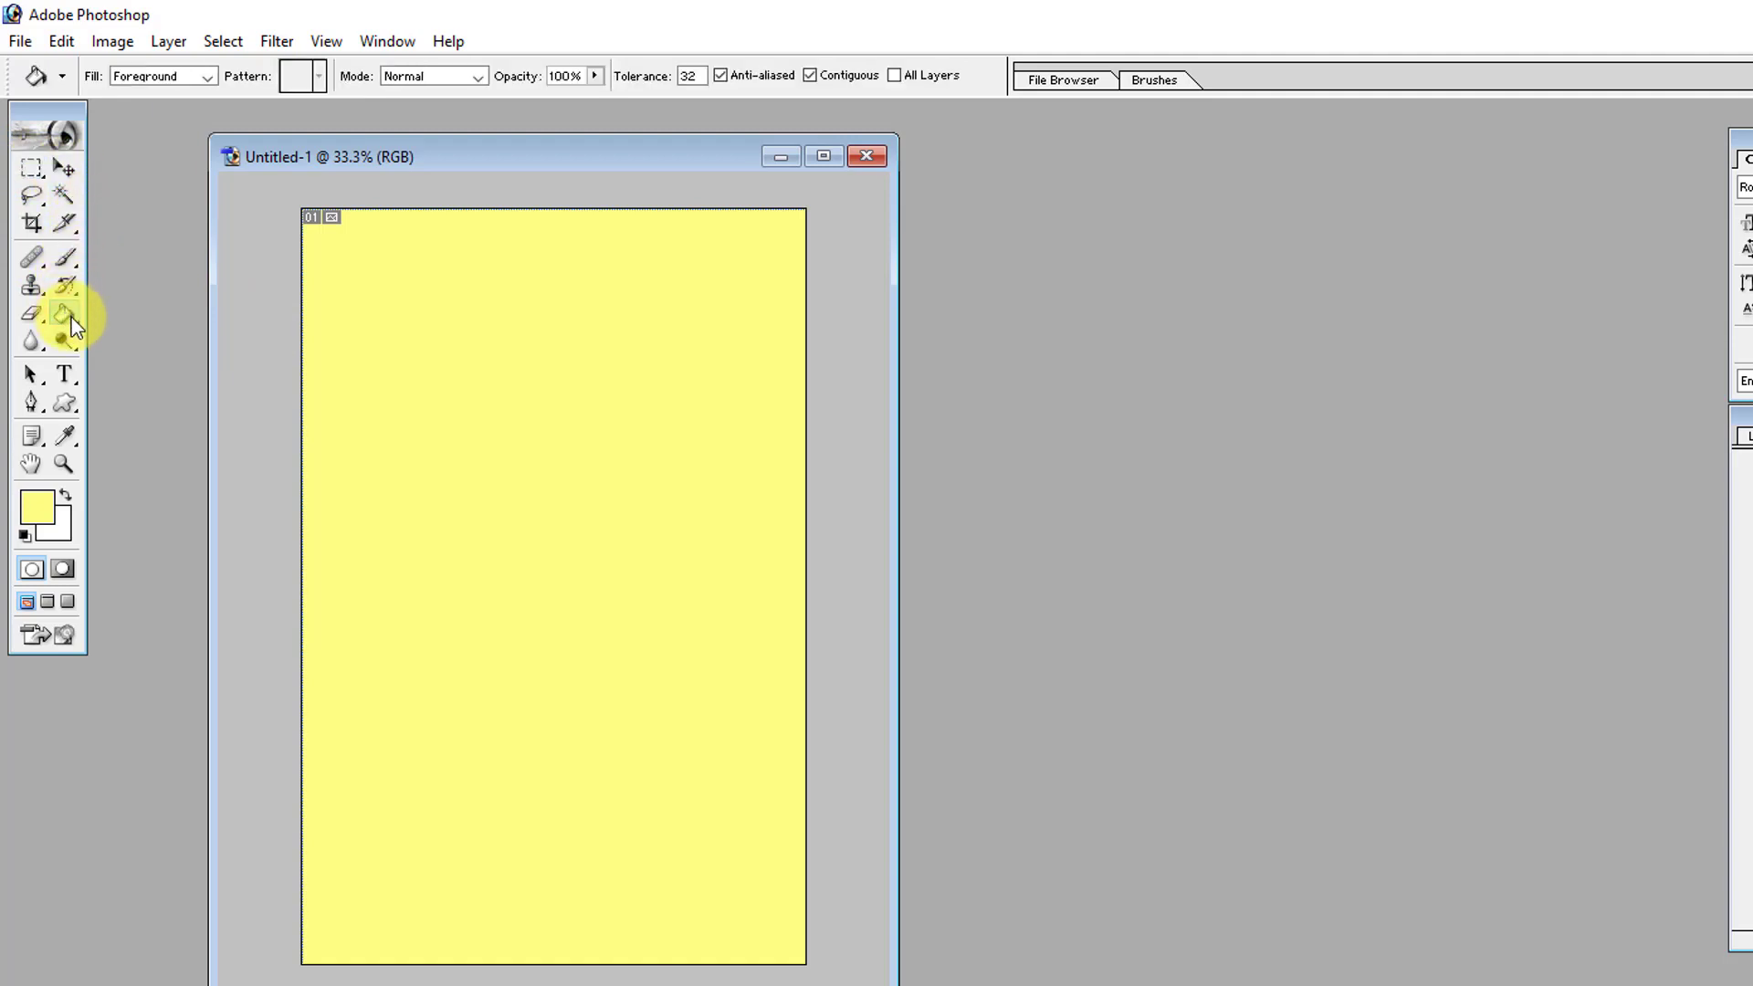
{"action": "key", "text": "t"}
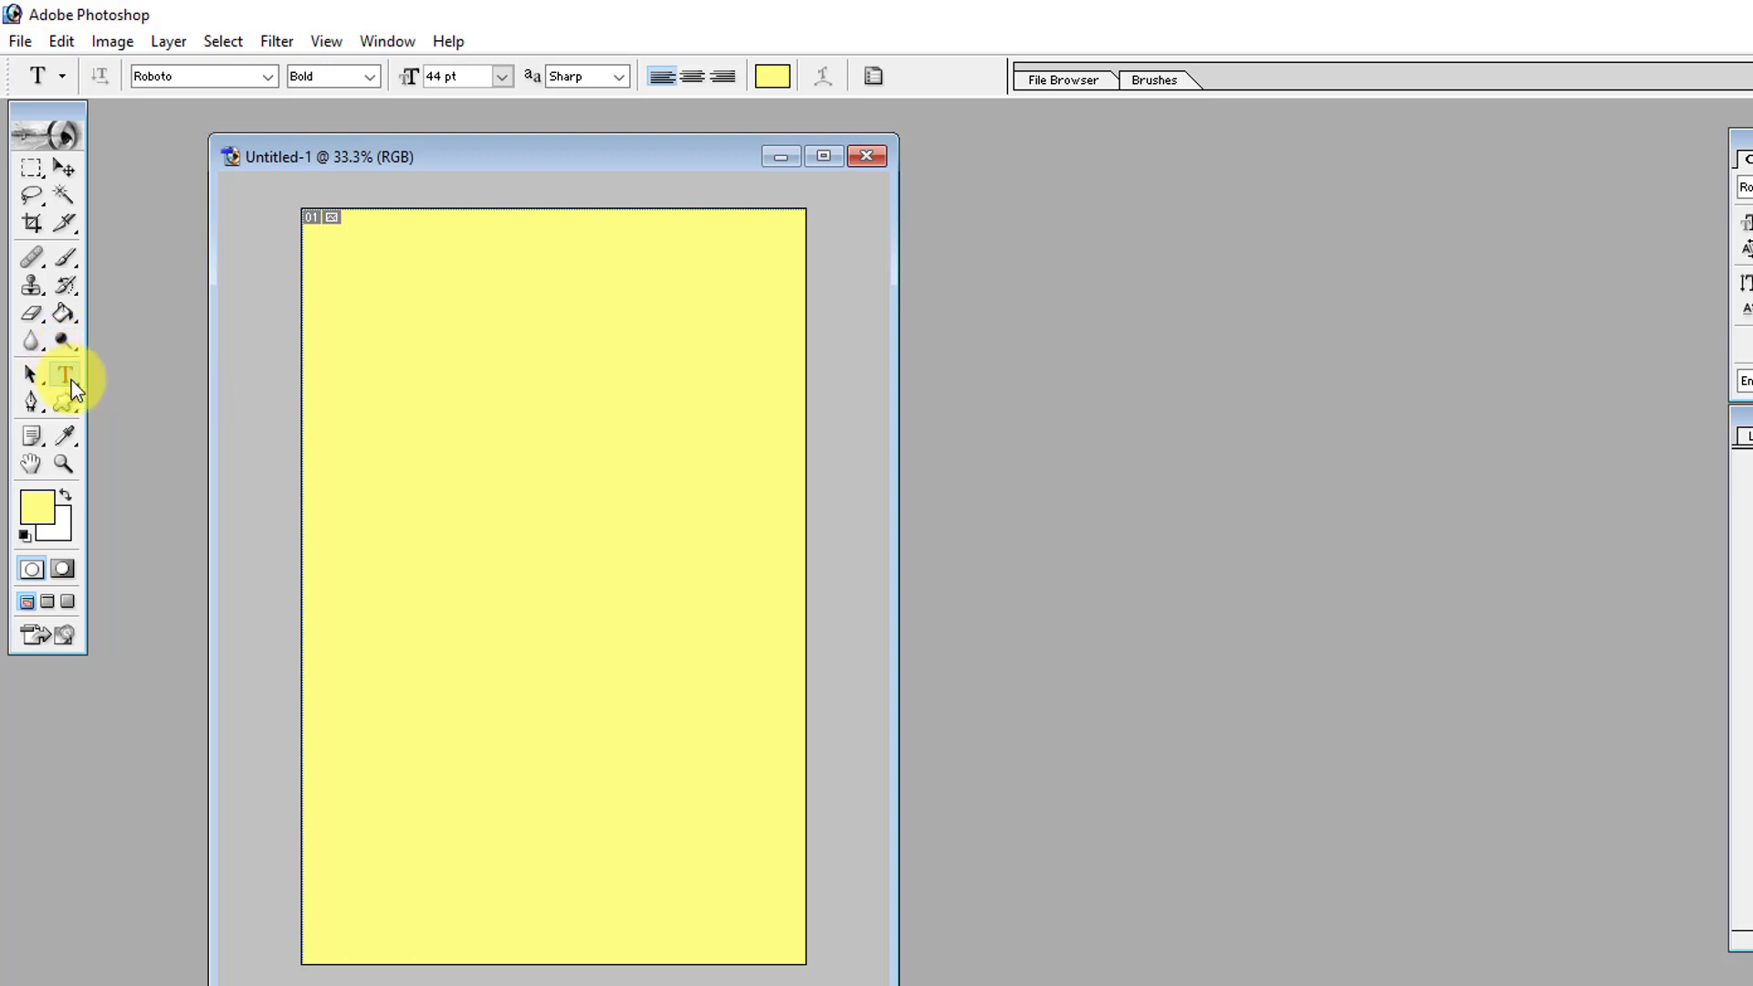
{"action": "left_click_drag", "start_coordinate": [64, 374], "coordinate": [115, 385]}
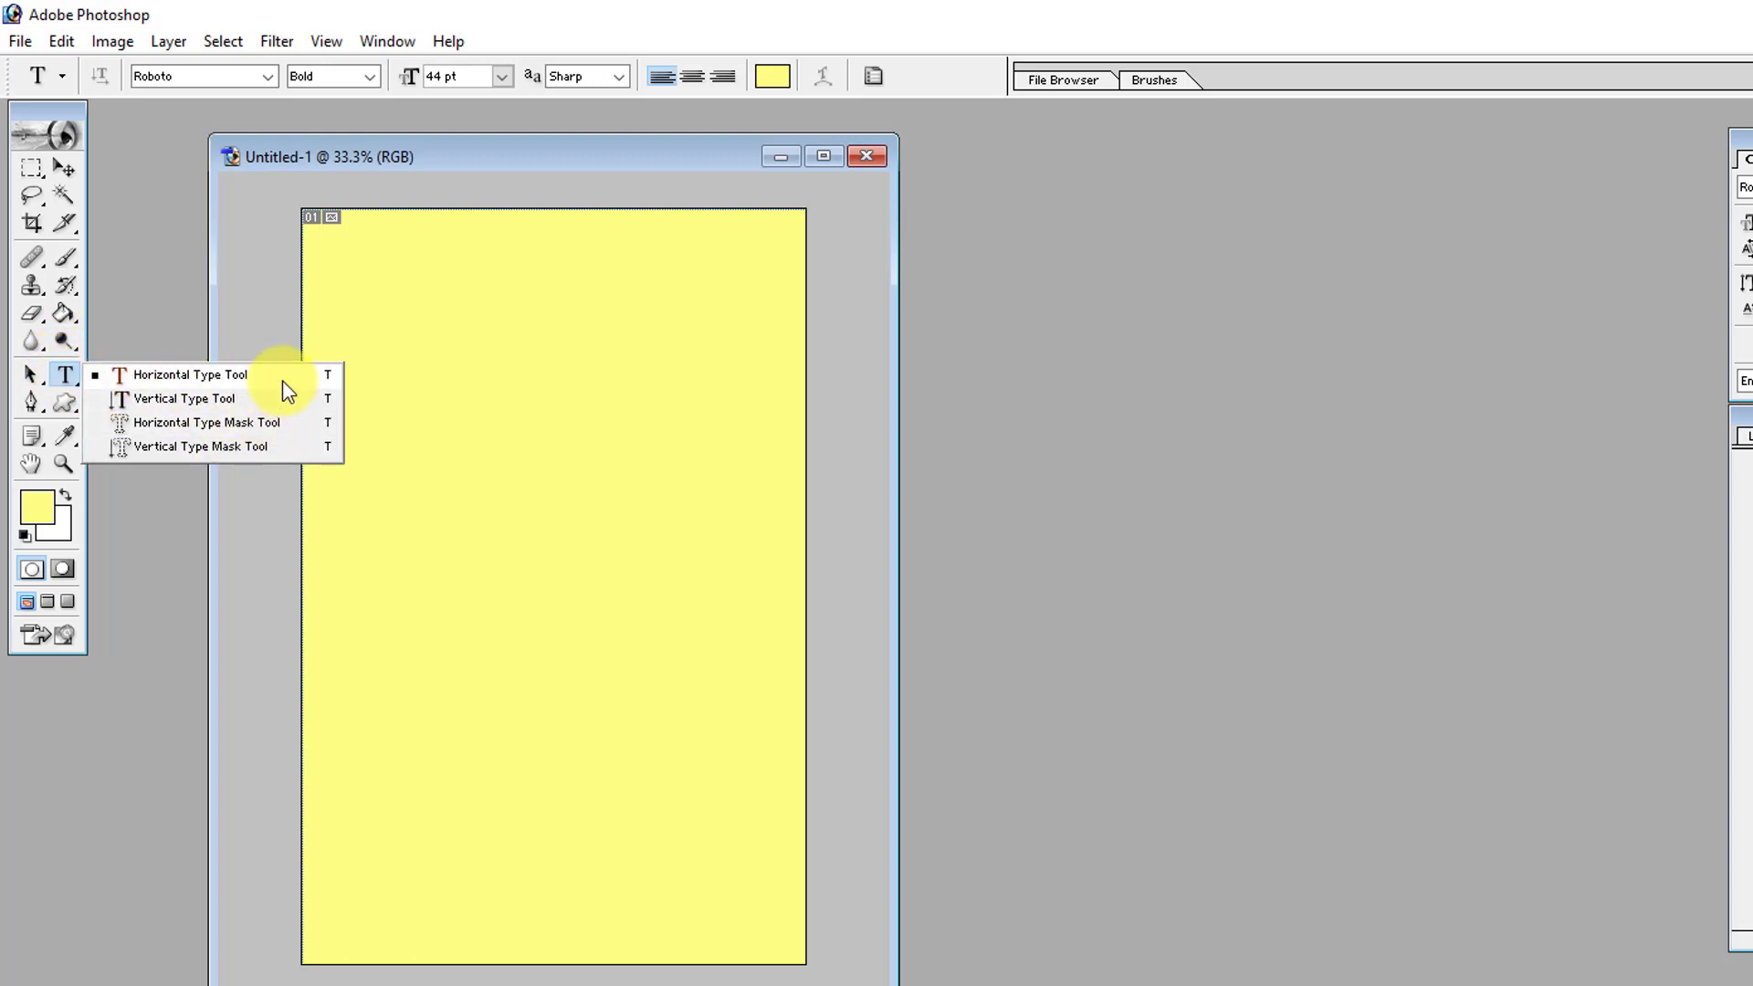
{"action": "left_click", "coordinate": [57, 376]}
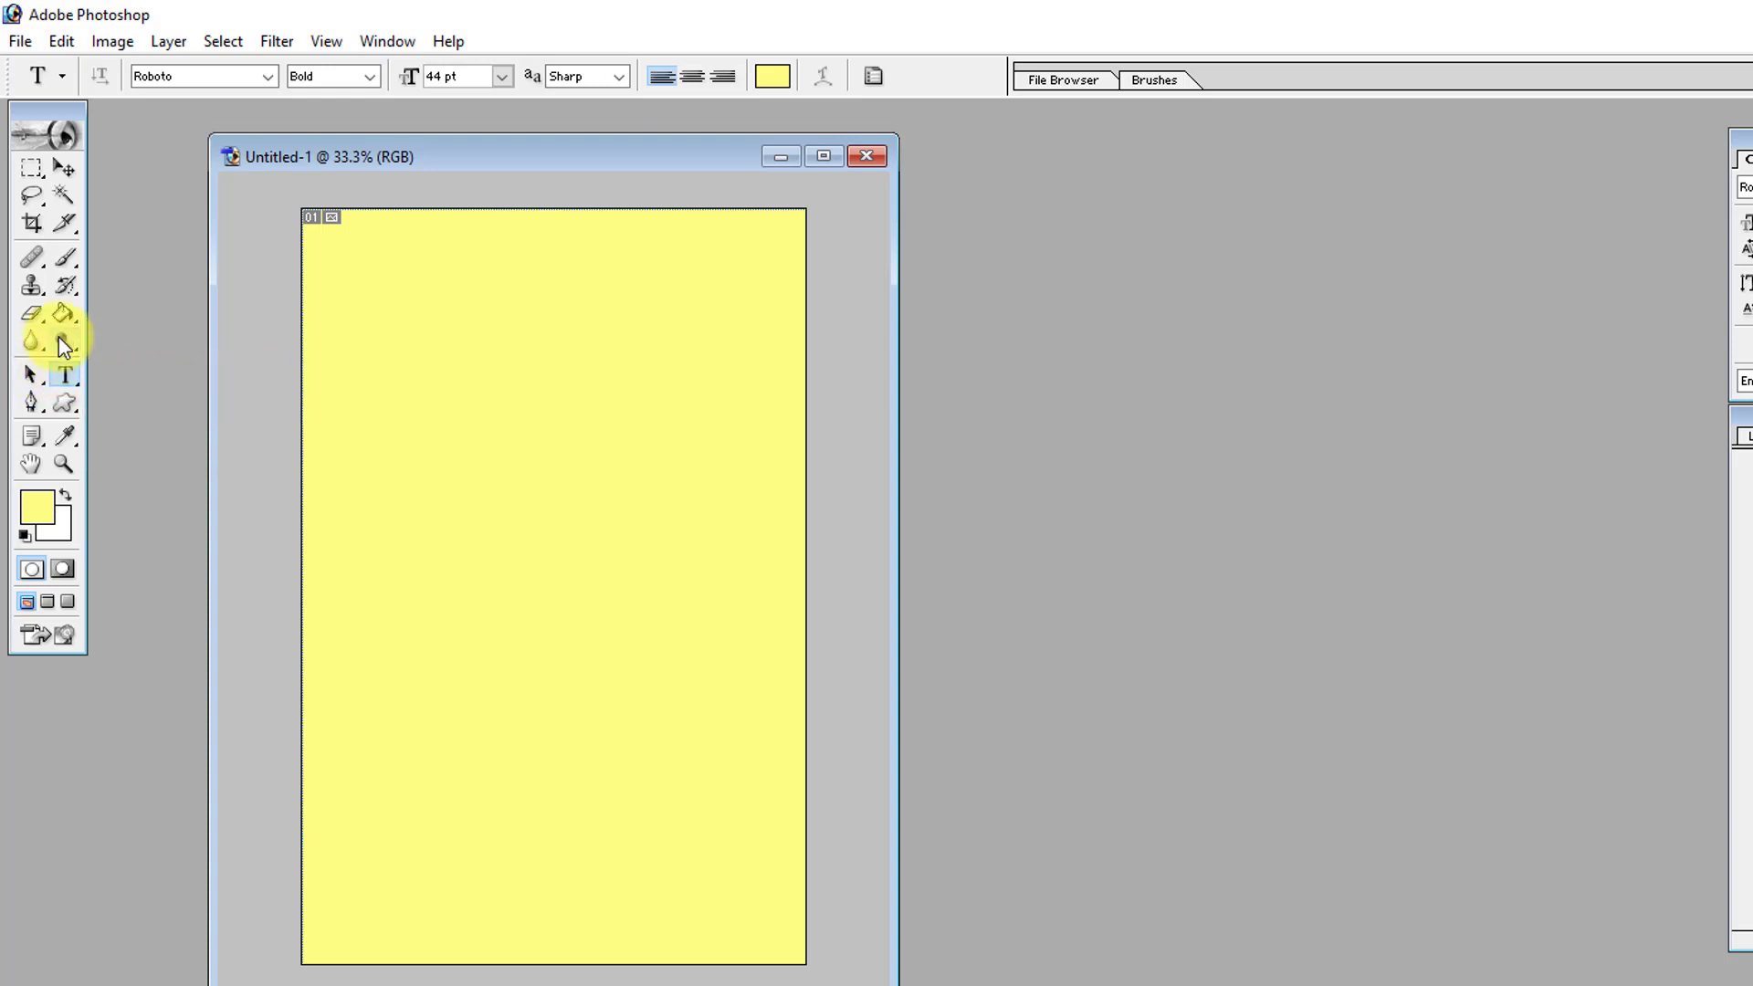
{"action": "left_click", "coordinate": [60, 315]}
{"action": "left_click_drag", "start_coordinate": [60, 320], "coordinate": [137, 340]}
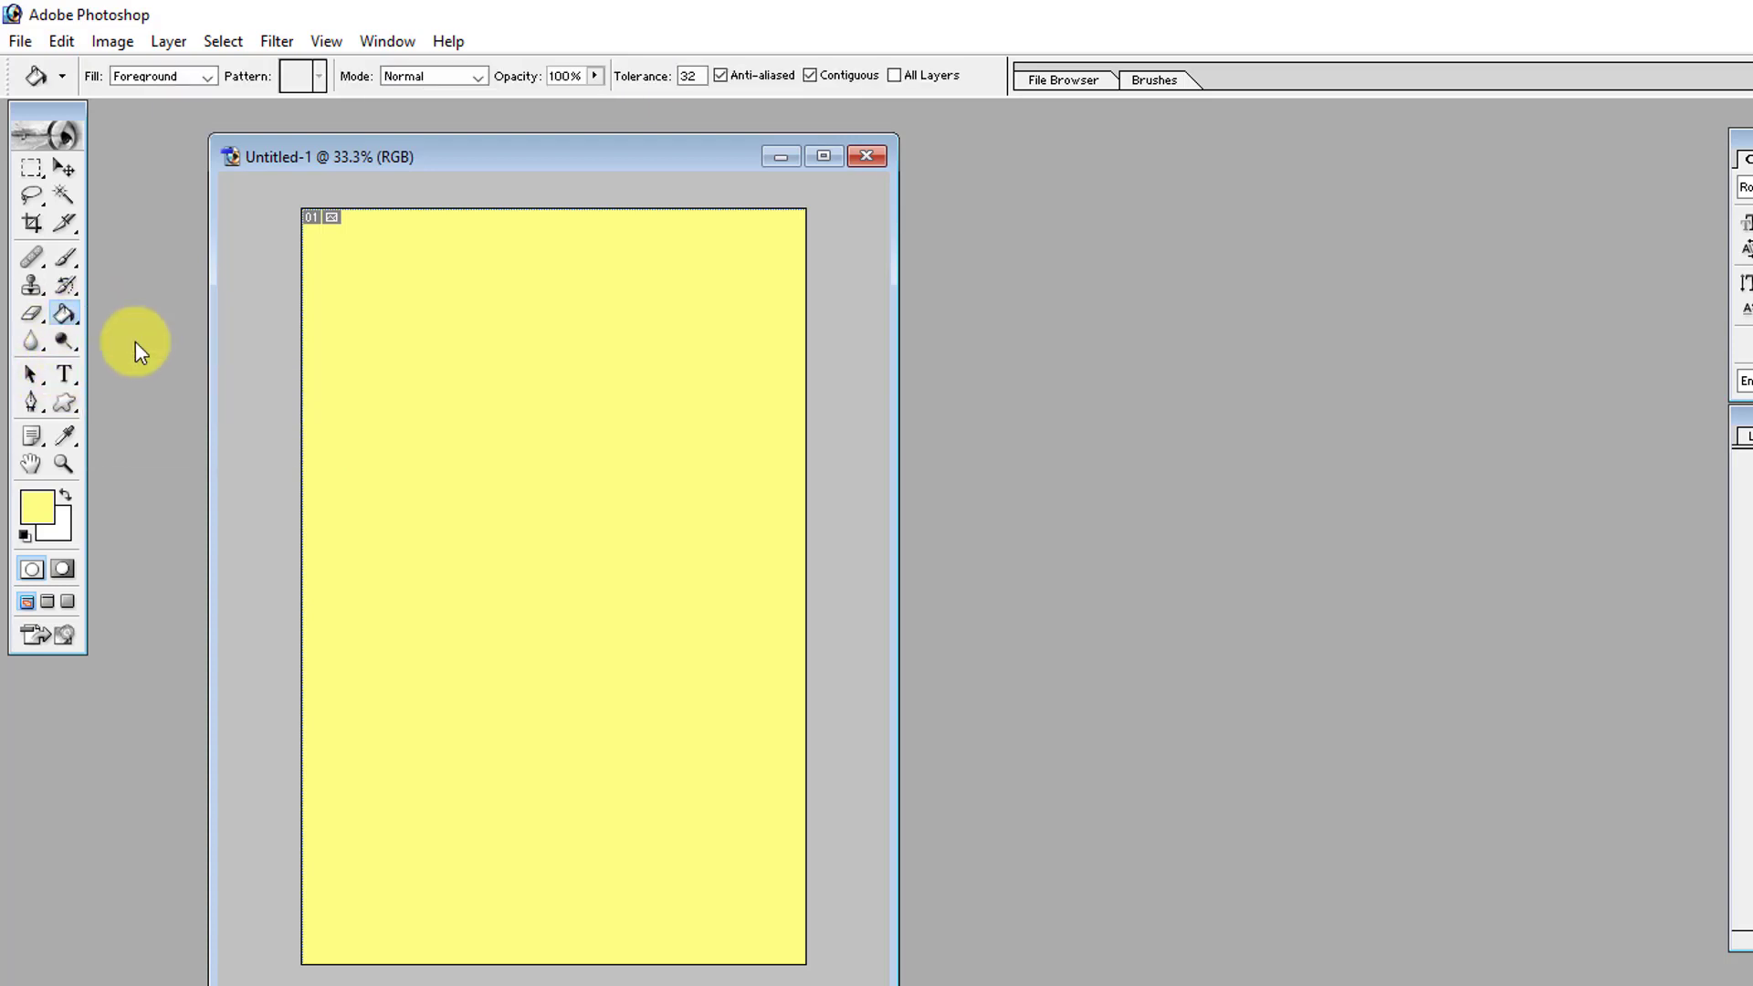
{"action": "left_click_drag", "start_coordinate": [62, 402], "coordinate": [146, 473]}
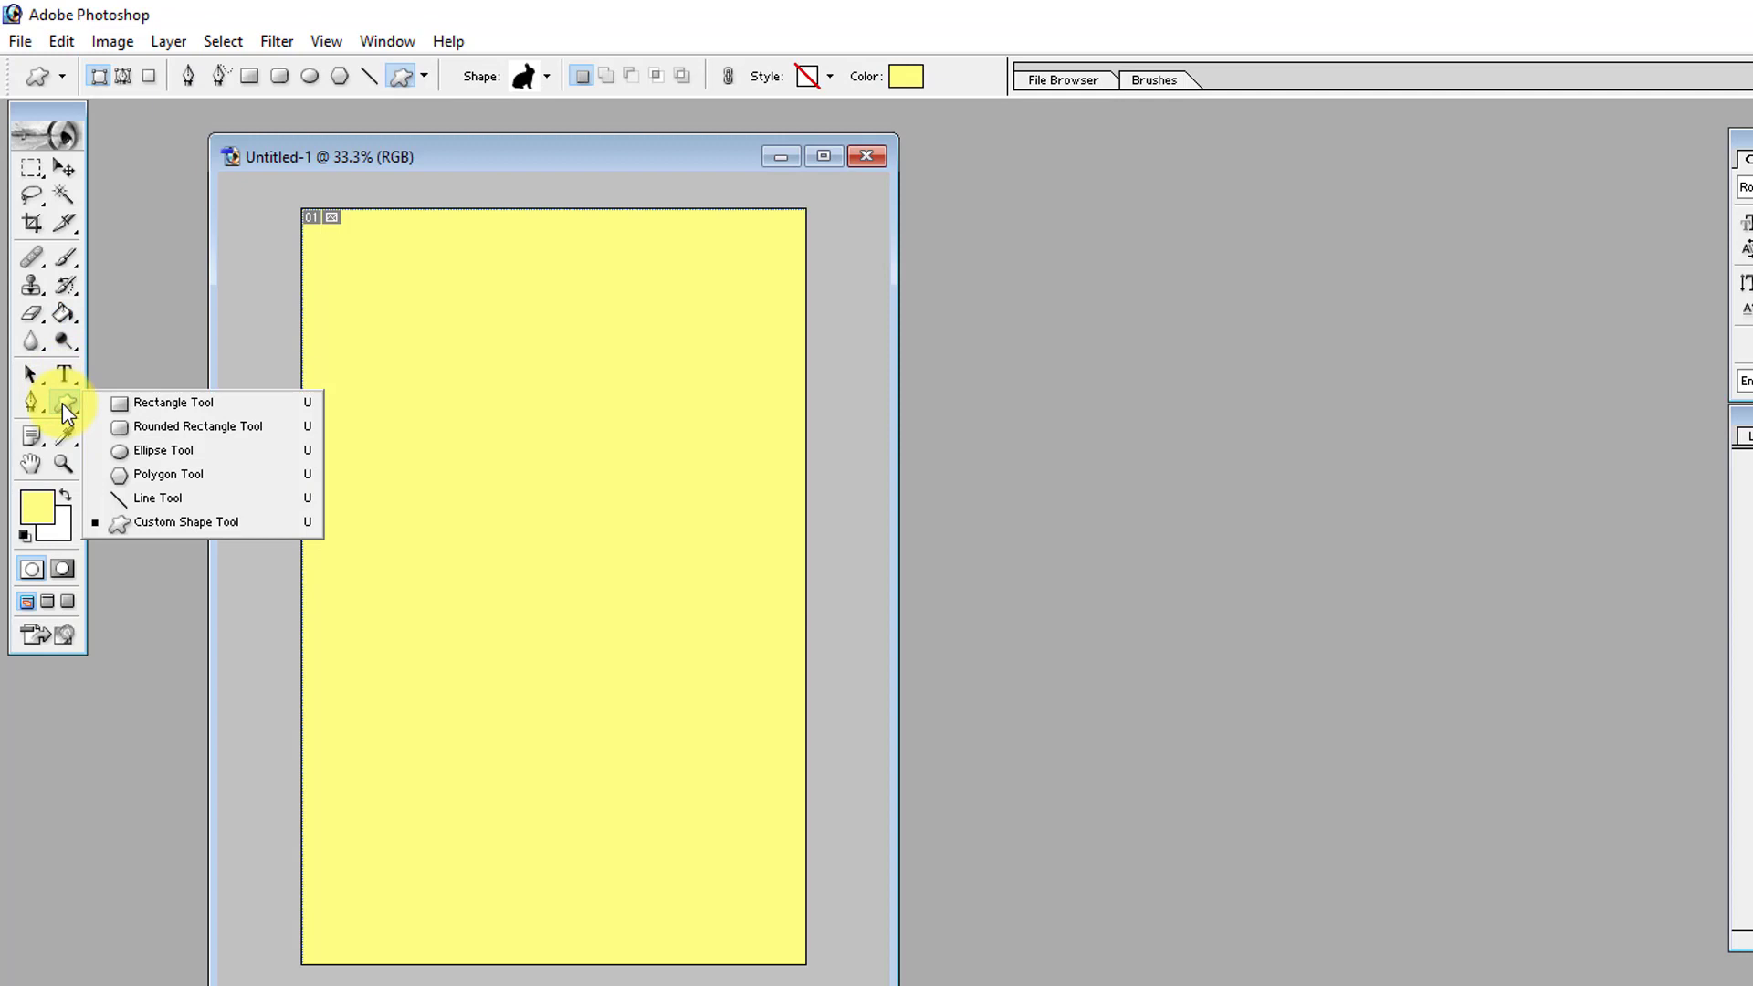
Step: Draw an ellipse with a blue glass preset style, then undo it
{"action": "left_click", "coordinate": [163, 447]}
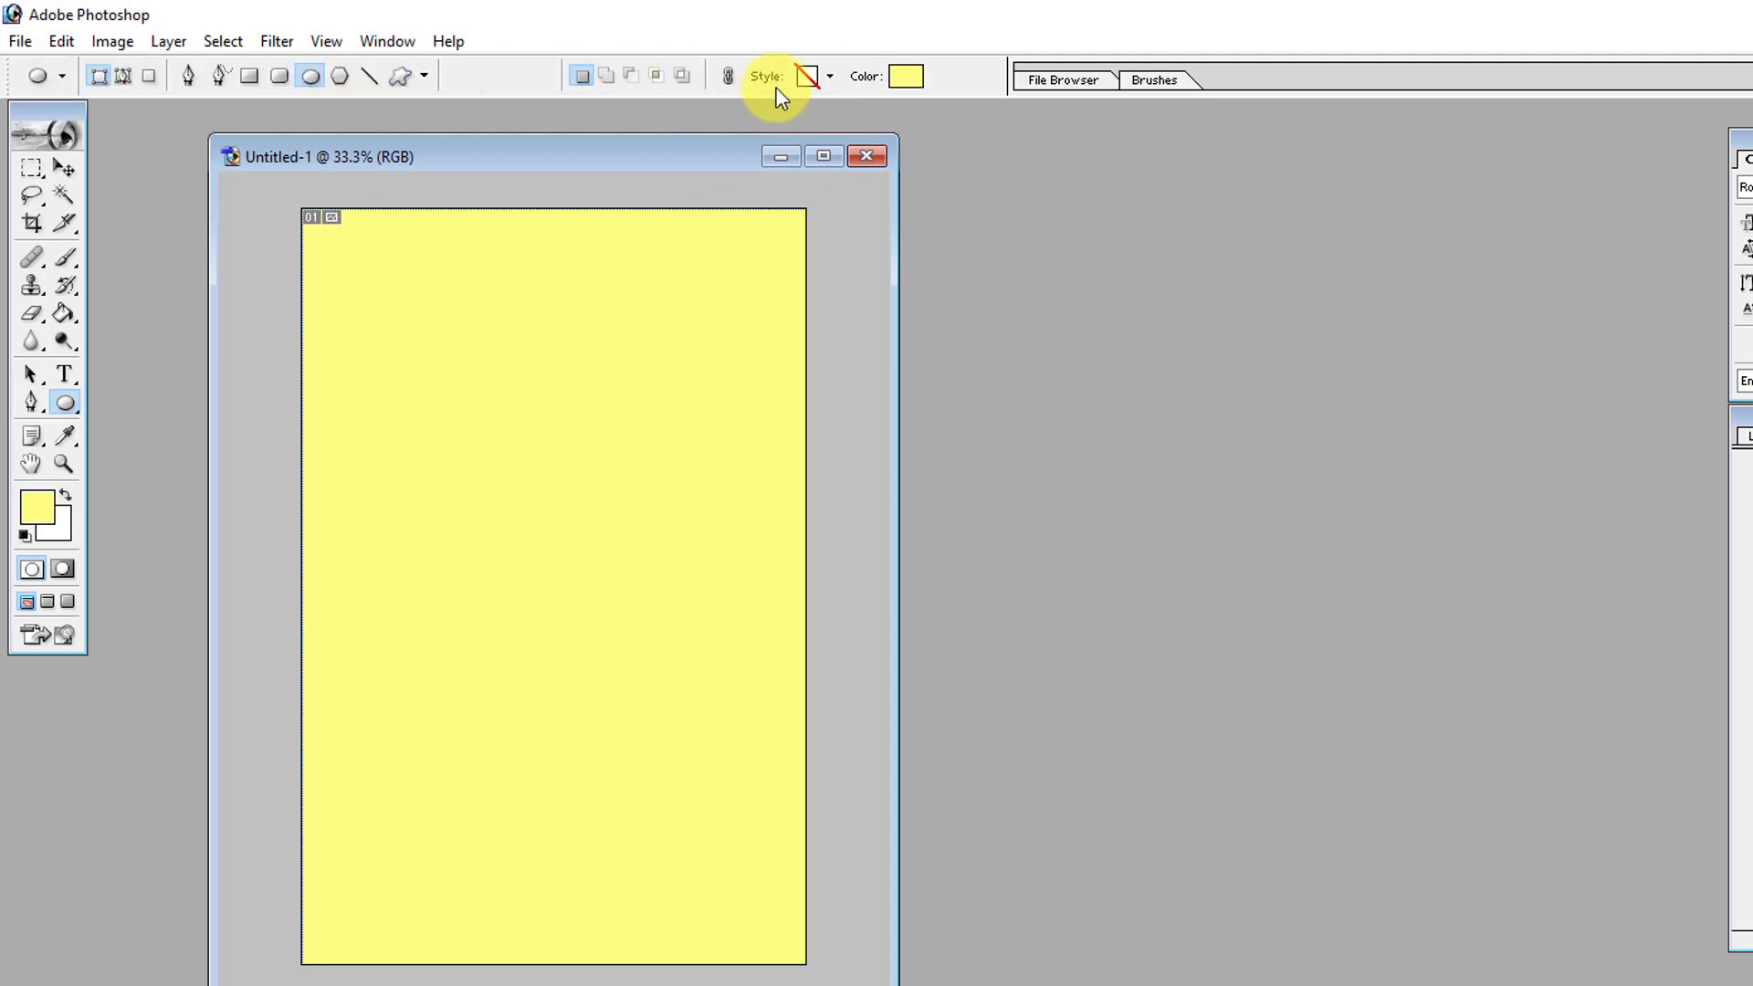
{"action": "left_click", "coordinate": [830, 77]}
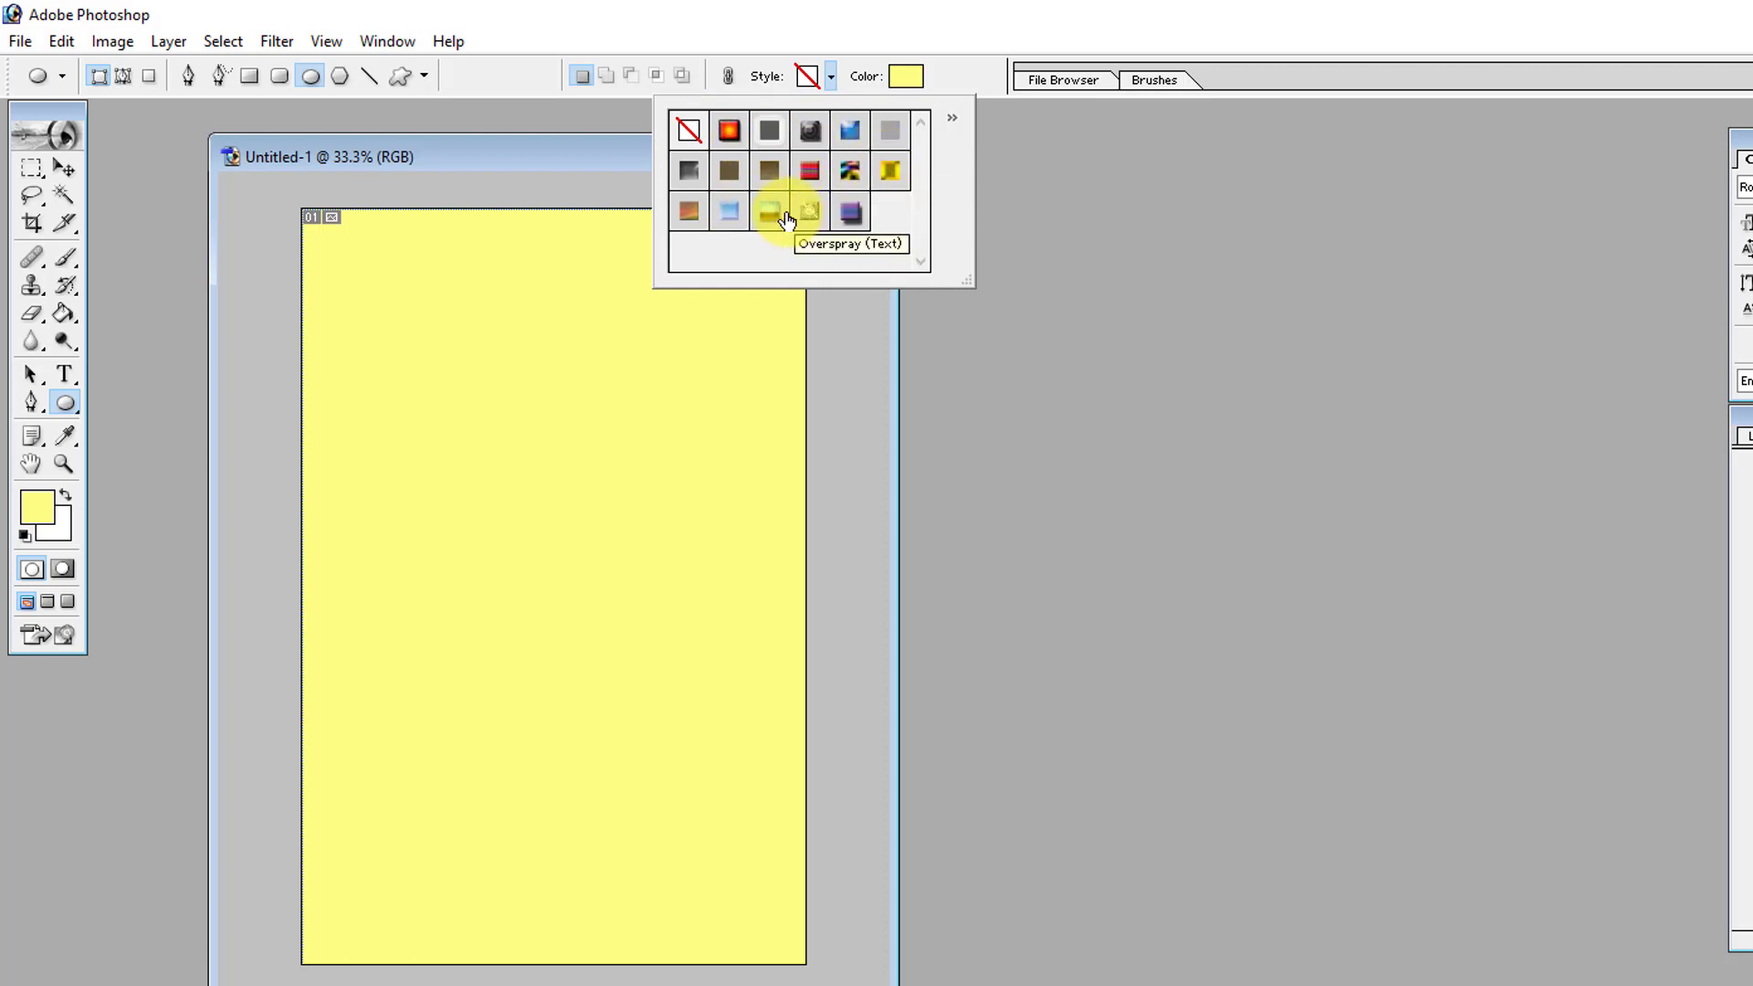
{"action": "left_click", "coordinate": [729, 211]}
{"action": "left_click_drag", "start_coordinate": [408, 248], "coordinate": [708, 370]}
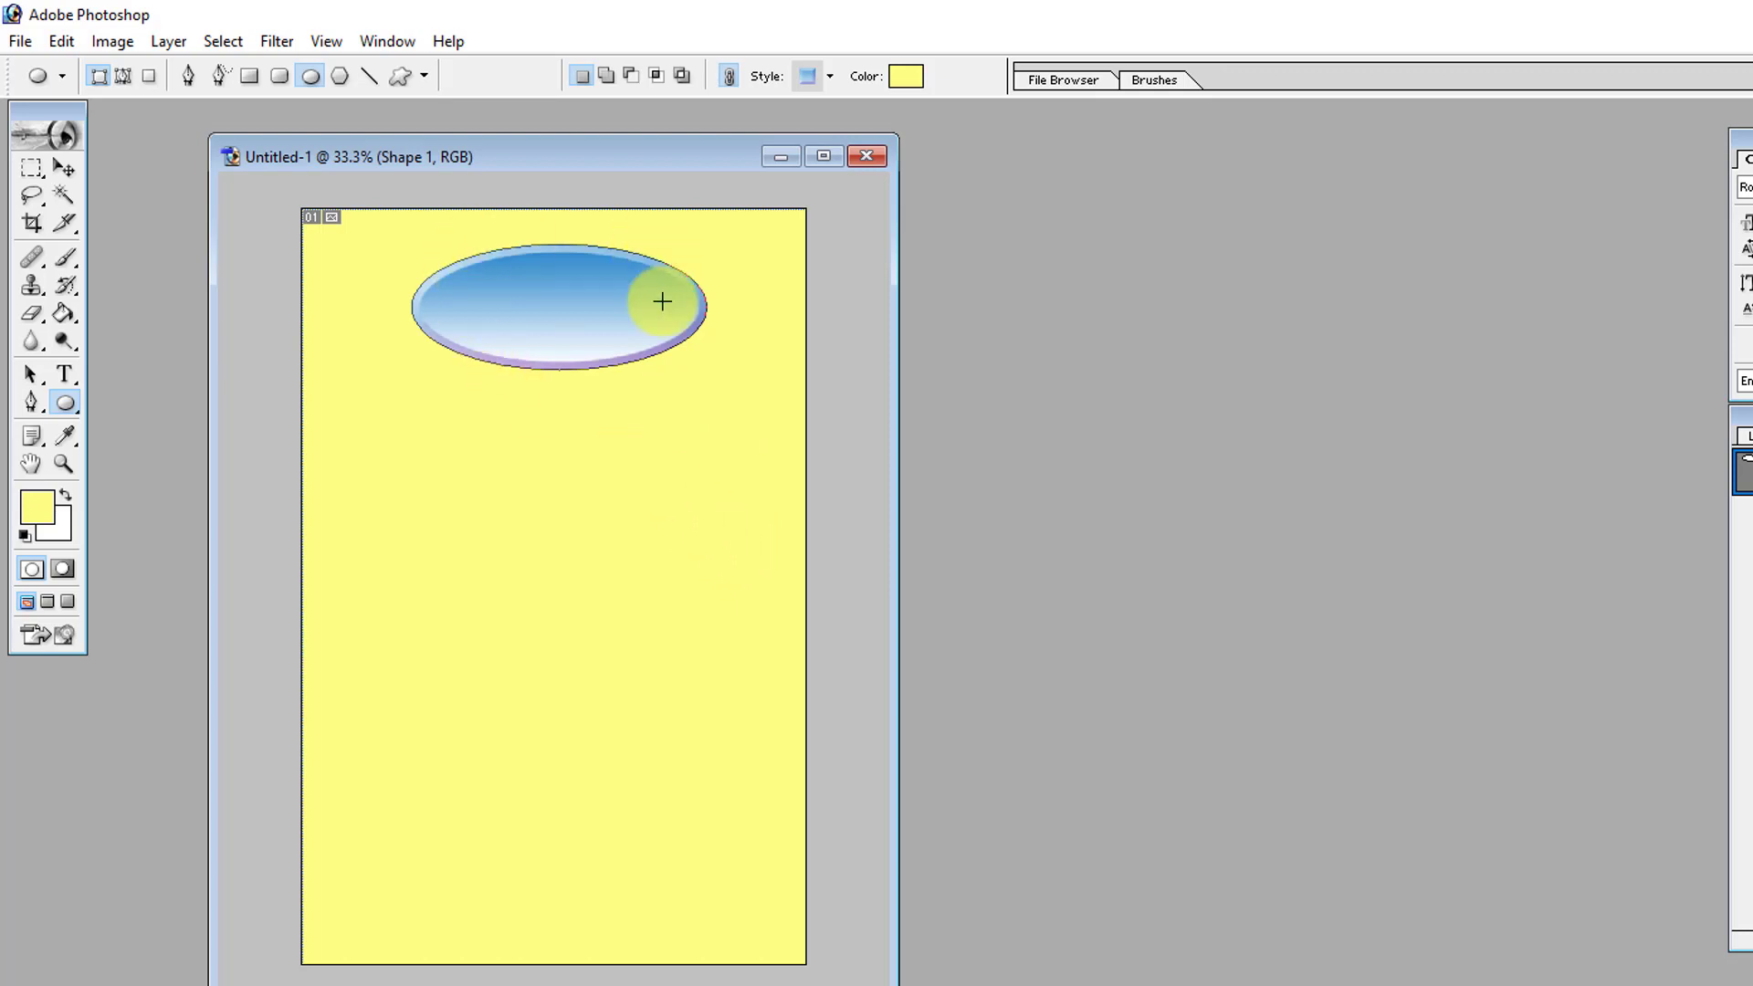
{"action": "key", "text": "ctrl+z"}
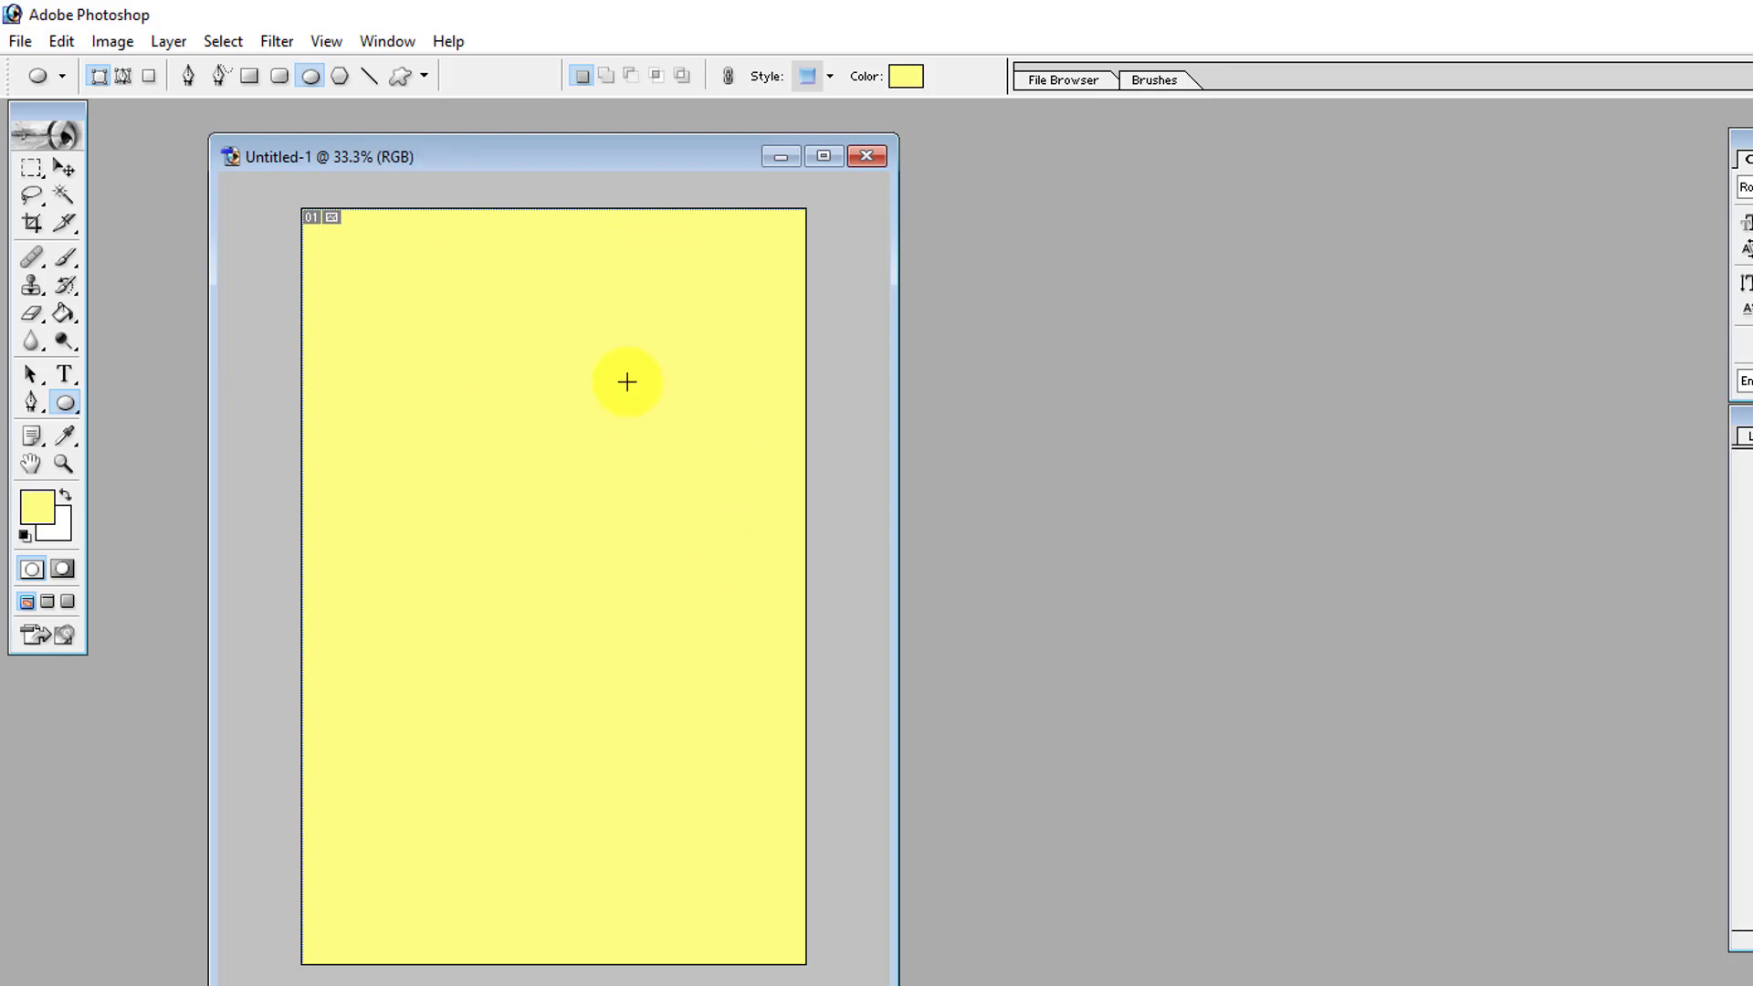
Step: Set the ellipse style to None and its colour to dark red C70000
{"action": "left_click", "coordinate": [830, 75]}
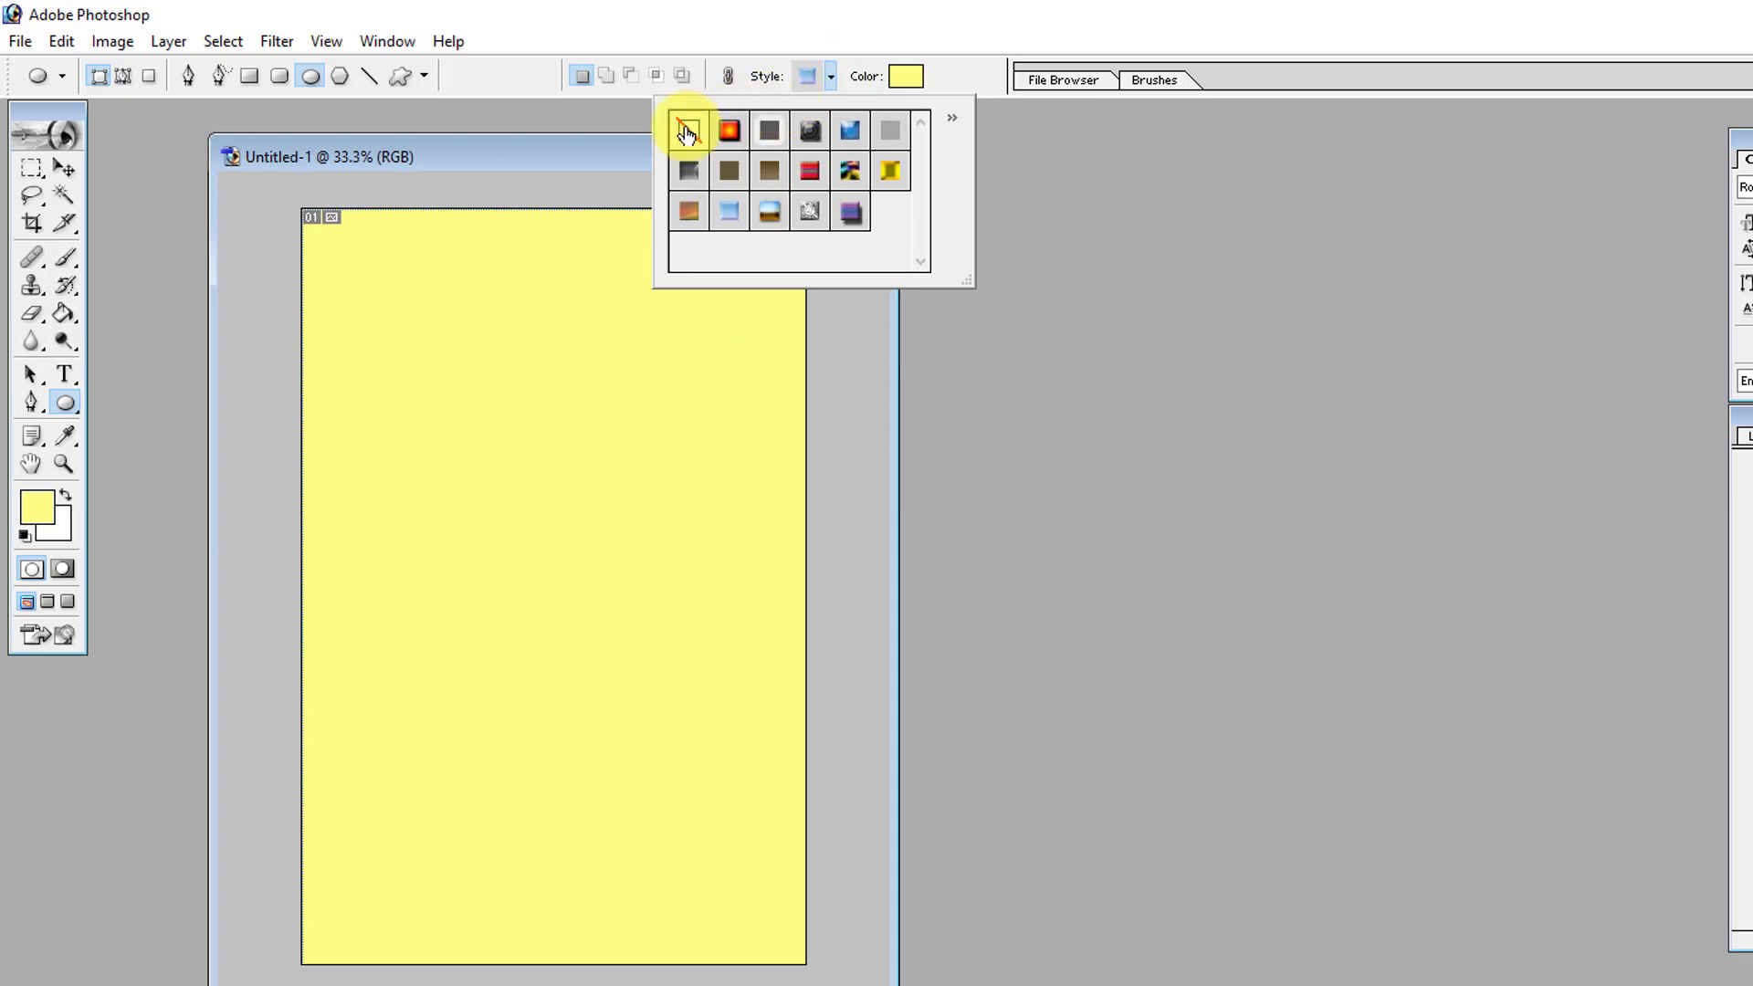
{"action": "left_click", "coordinate": [689, 129]}
{"action": "left_click", "coordinate": [905, 76]}
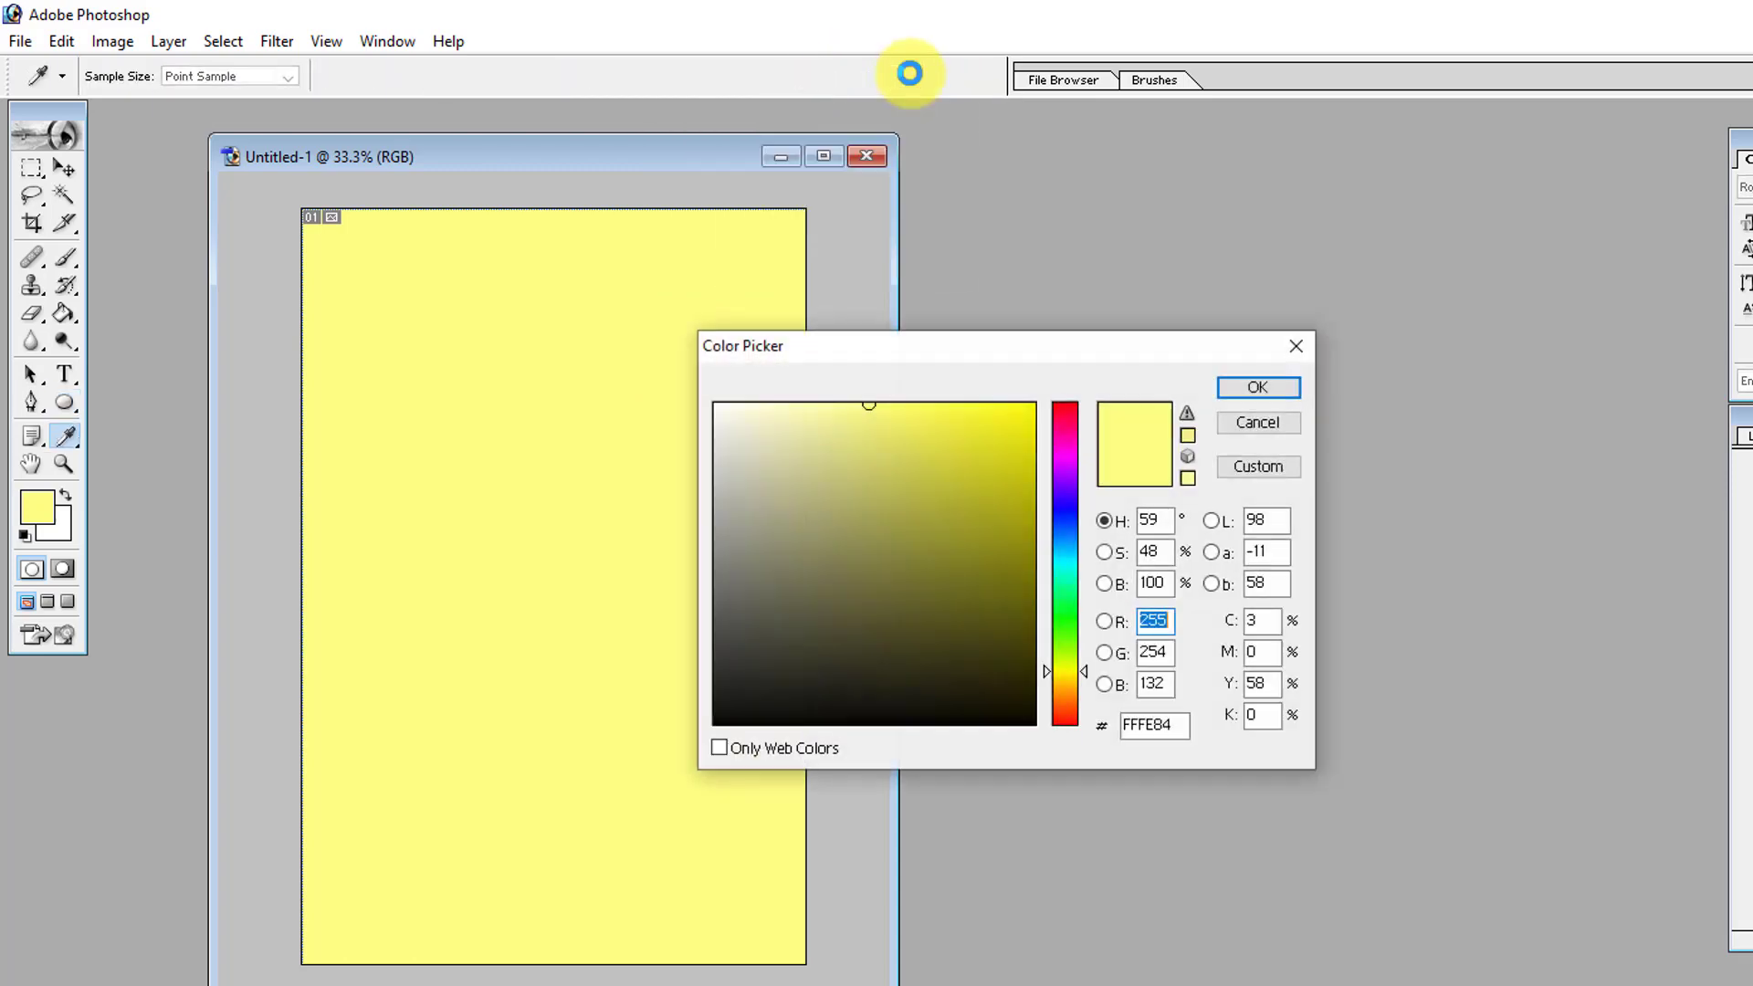
{"action": "left_click", "coordinate": [1071, 723]}
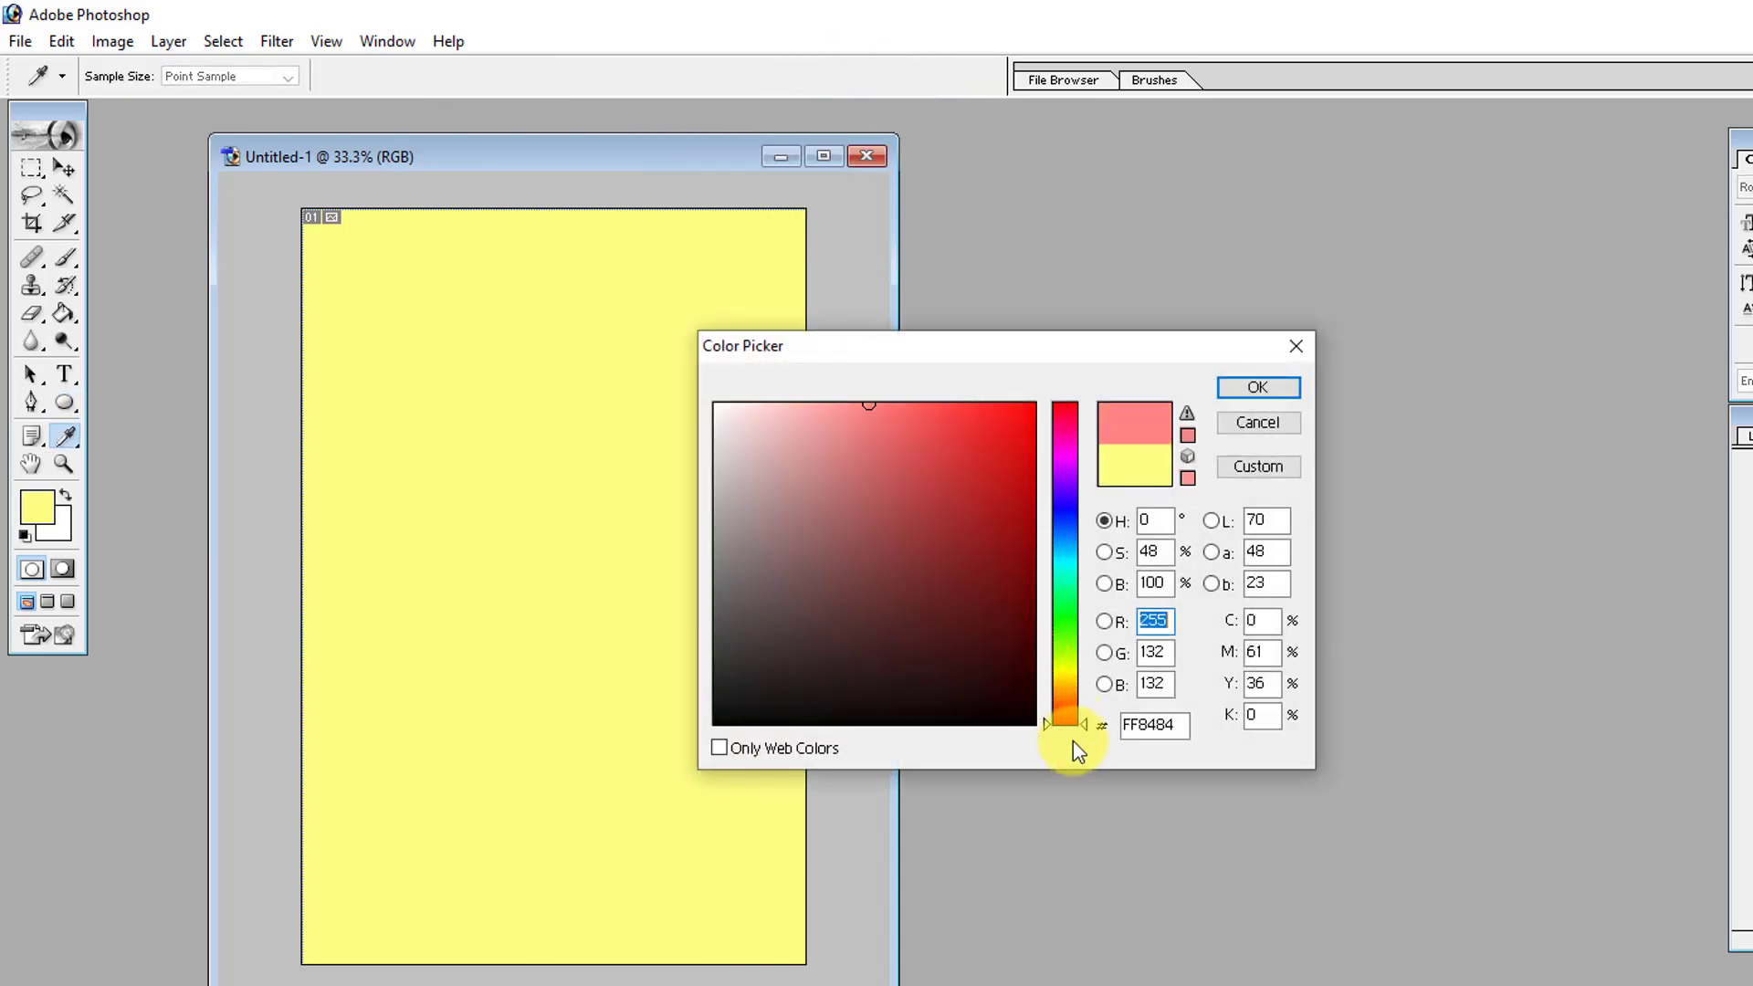
{"action": "left_click_drag", "start_coordinate": [978, 403], "coordinate": [1283, 348]}
{"action": "left_click_drag", "start_coordinate": [1032, 418], "coordinate": [1036, 470]}
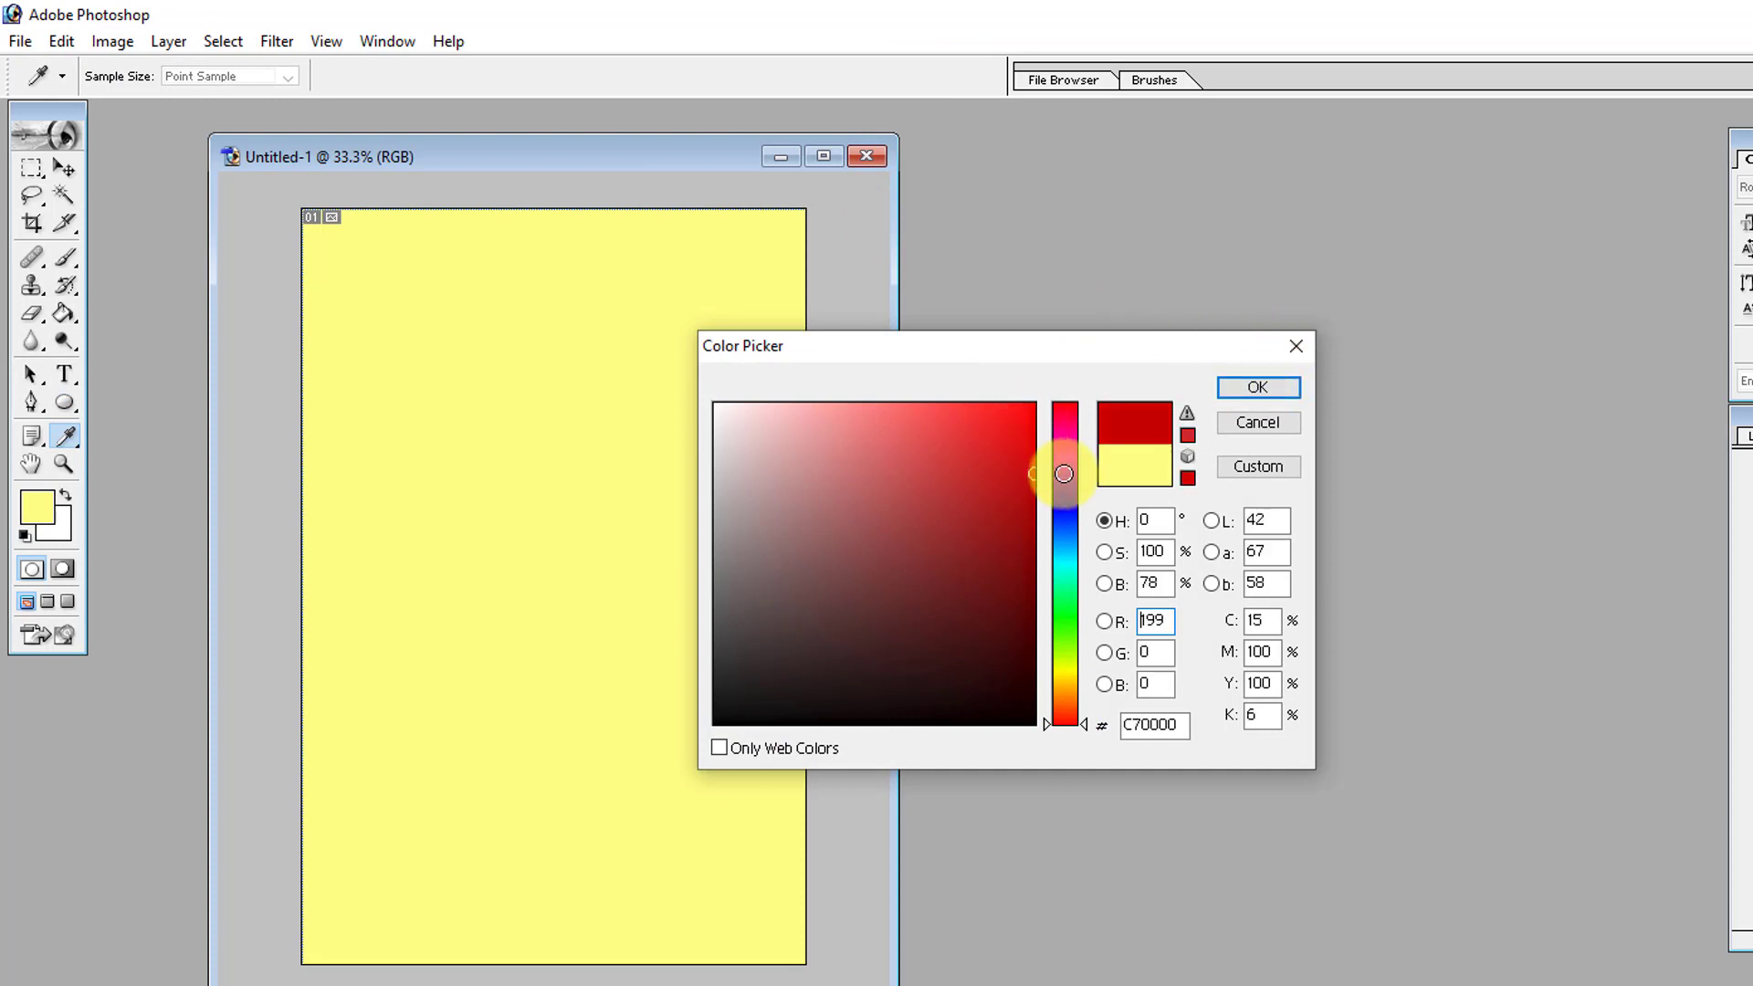
{"action": "left_click", "coordinate": [1283, 388]}
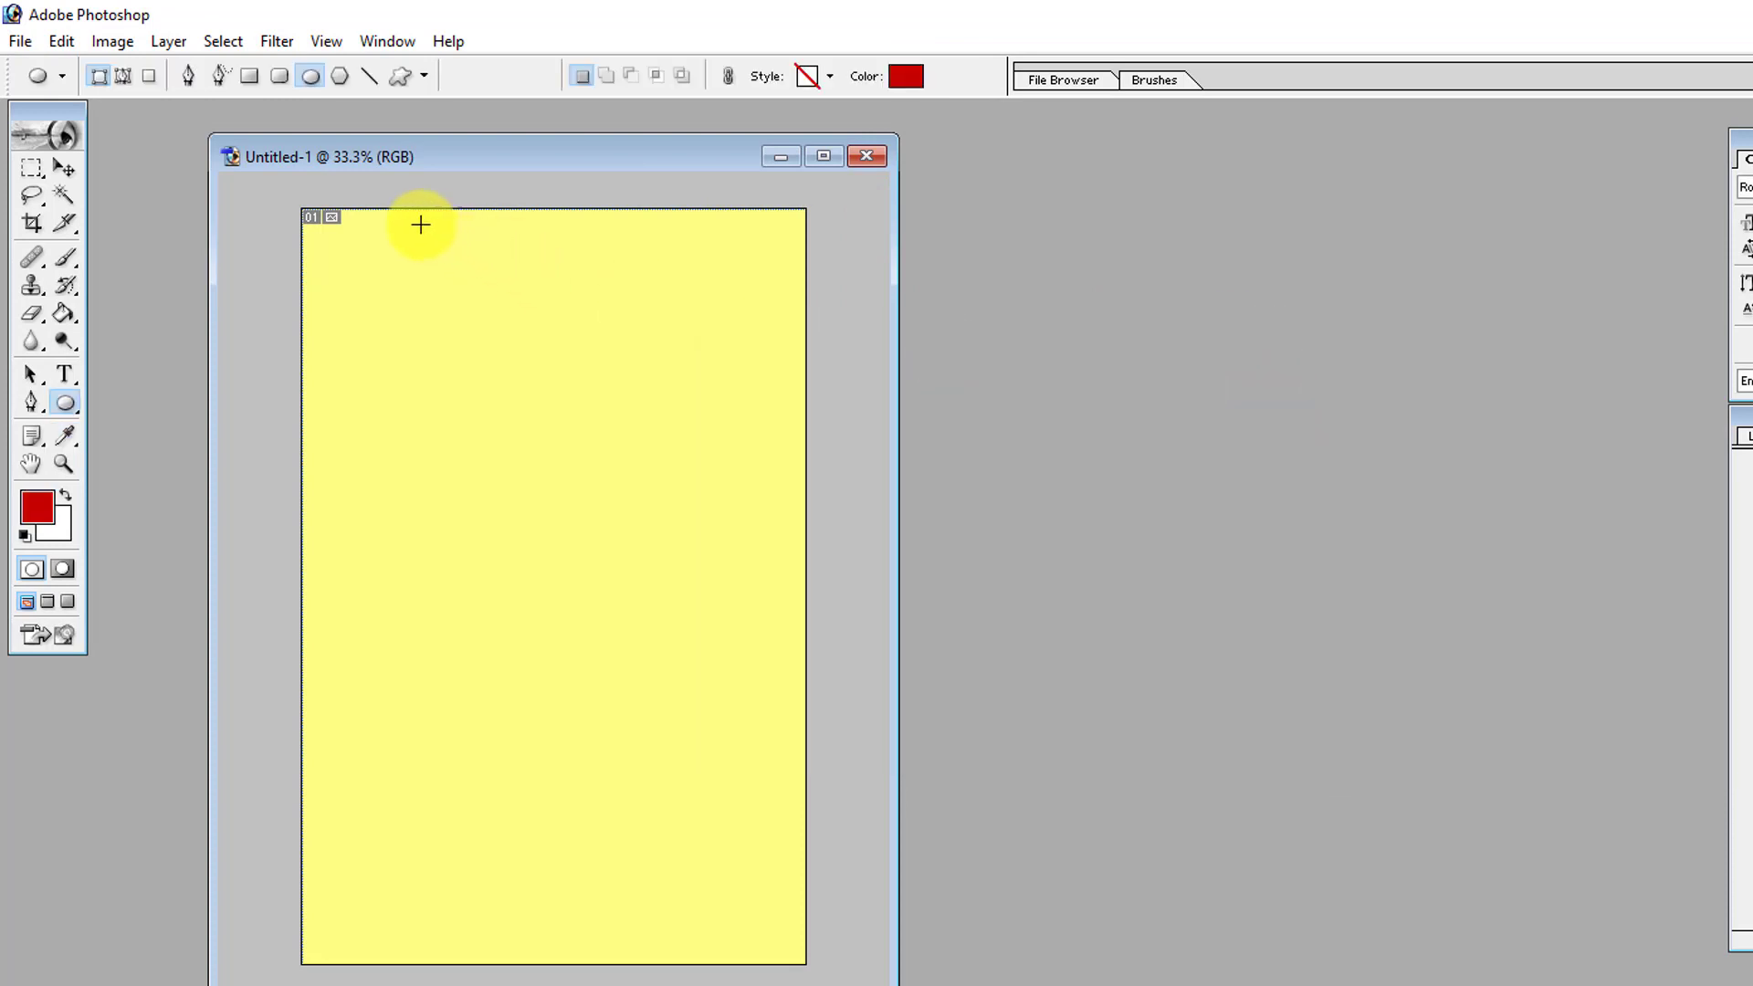
Step: Draw the dark red ellipse and move it up near the page top
{"action": "left_click_drag", "start_coordinate": [392, 224], "coordinate": [699, 346]}
{"action": "left_click", "coordinate": [62, 172]}
{"action": "left_click_drag", "start_coordinate": [469, 305], "coordinate": [508, 313]}
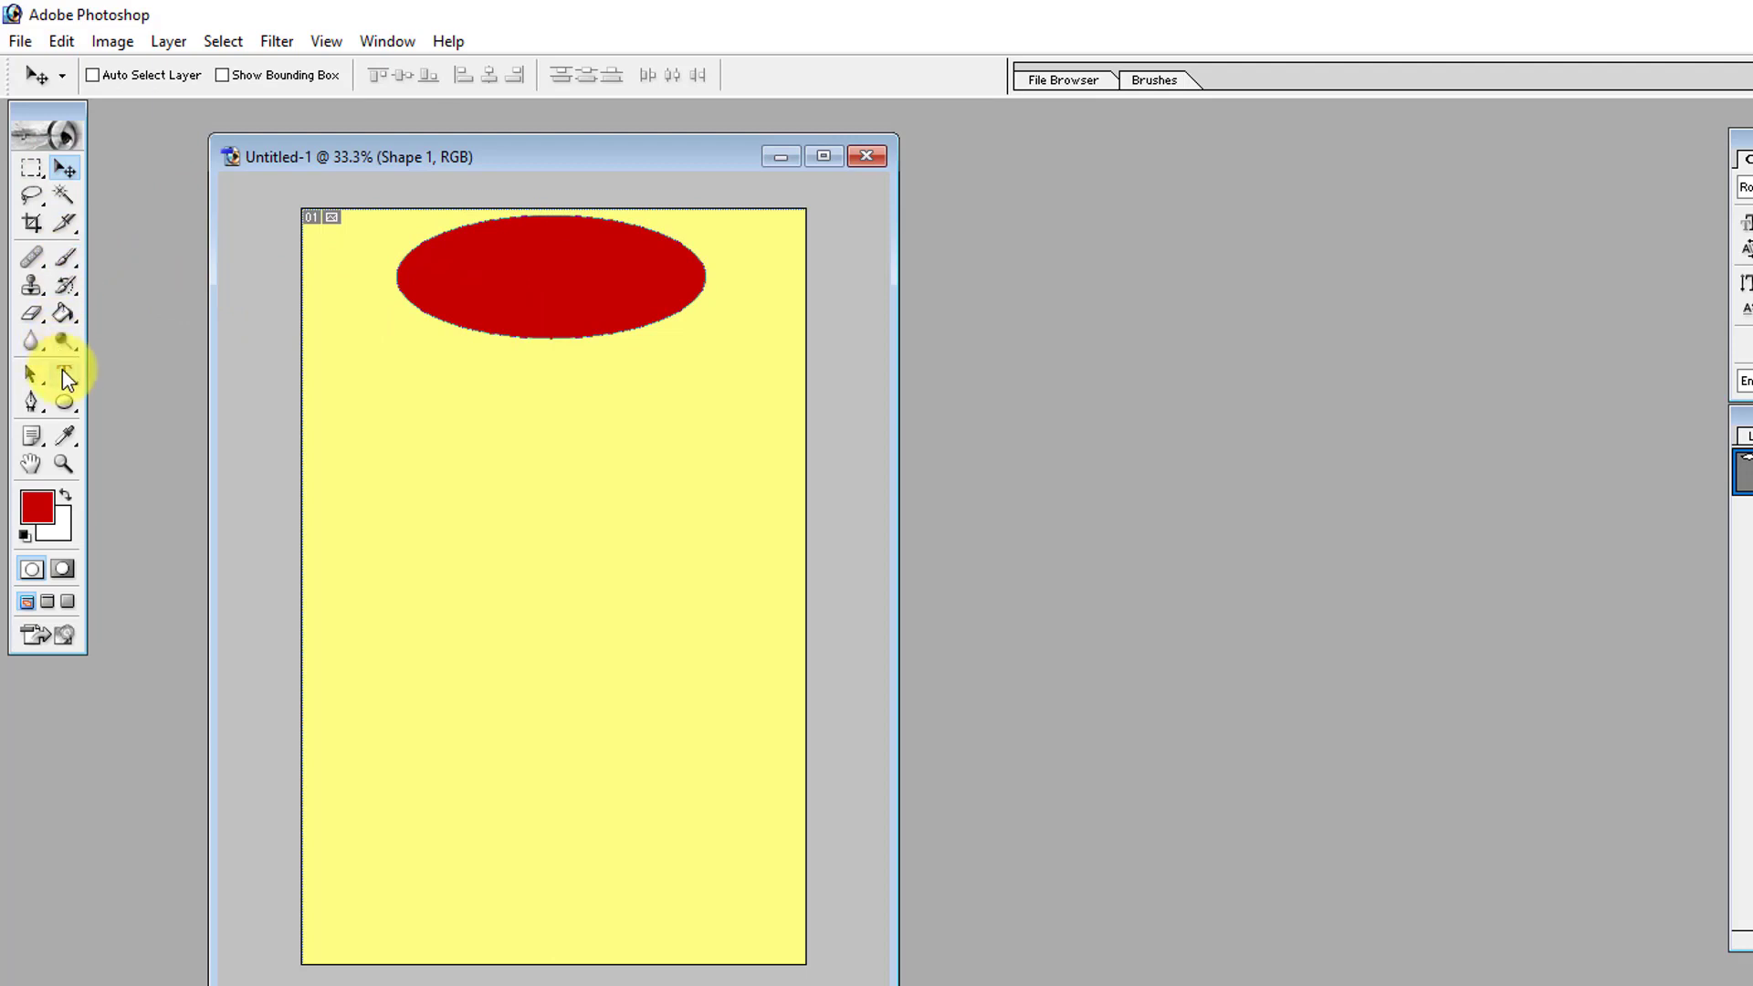
{"action": "left_click", "coordinate": [64, 374]}
Step: Type 'SSW' in a text box below the ellipse and select it
{"action": "left_click", "coordinate": [419, 431]}
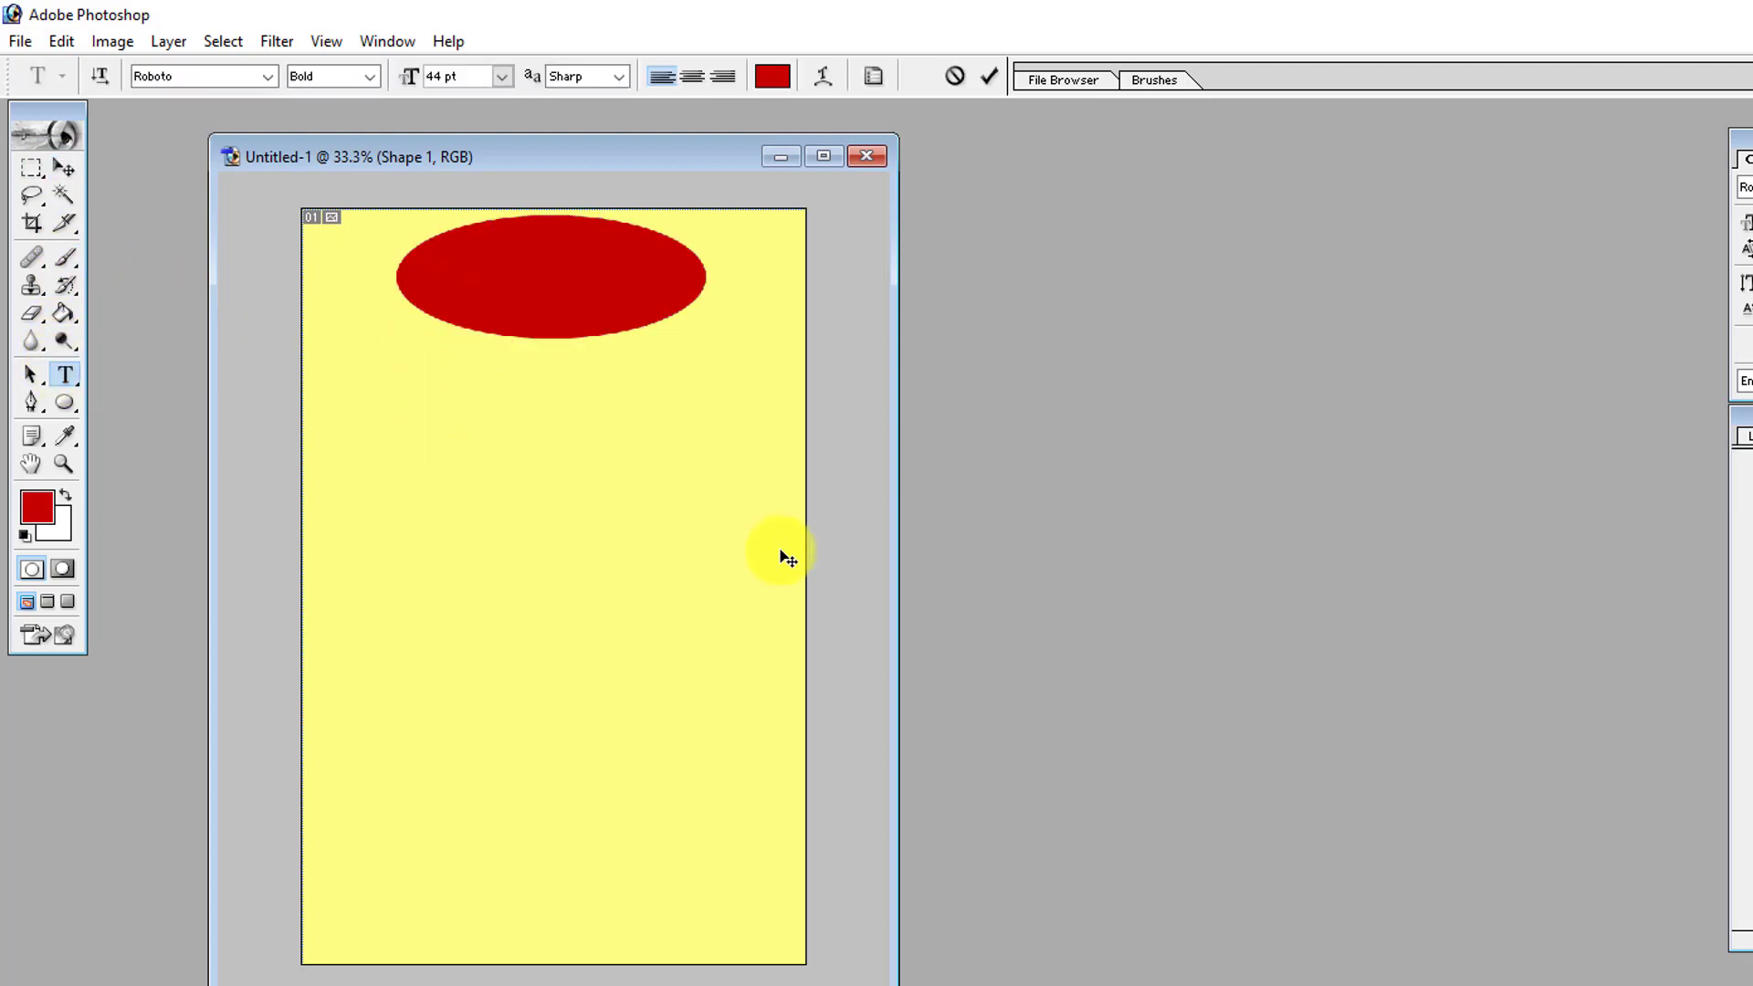
{"action": "type", "text": "SSW"}
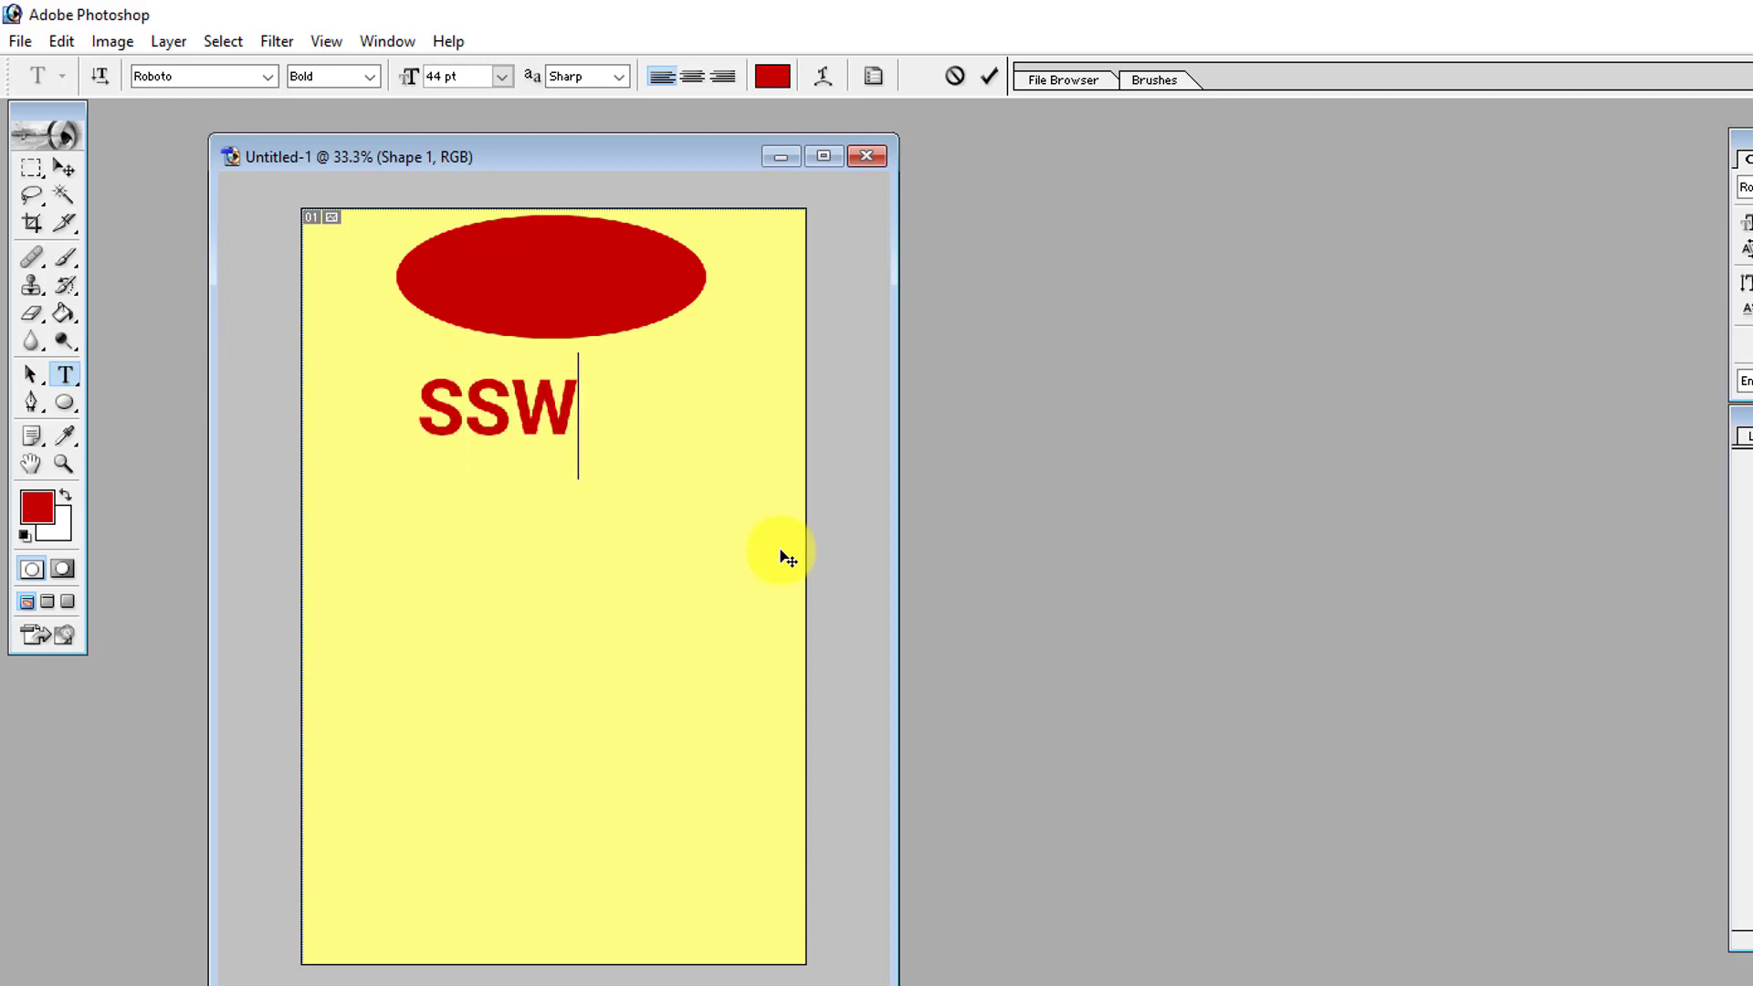
{"action": "double_click", "coordinate": [506, 396]}
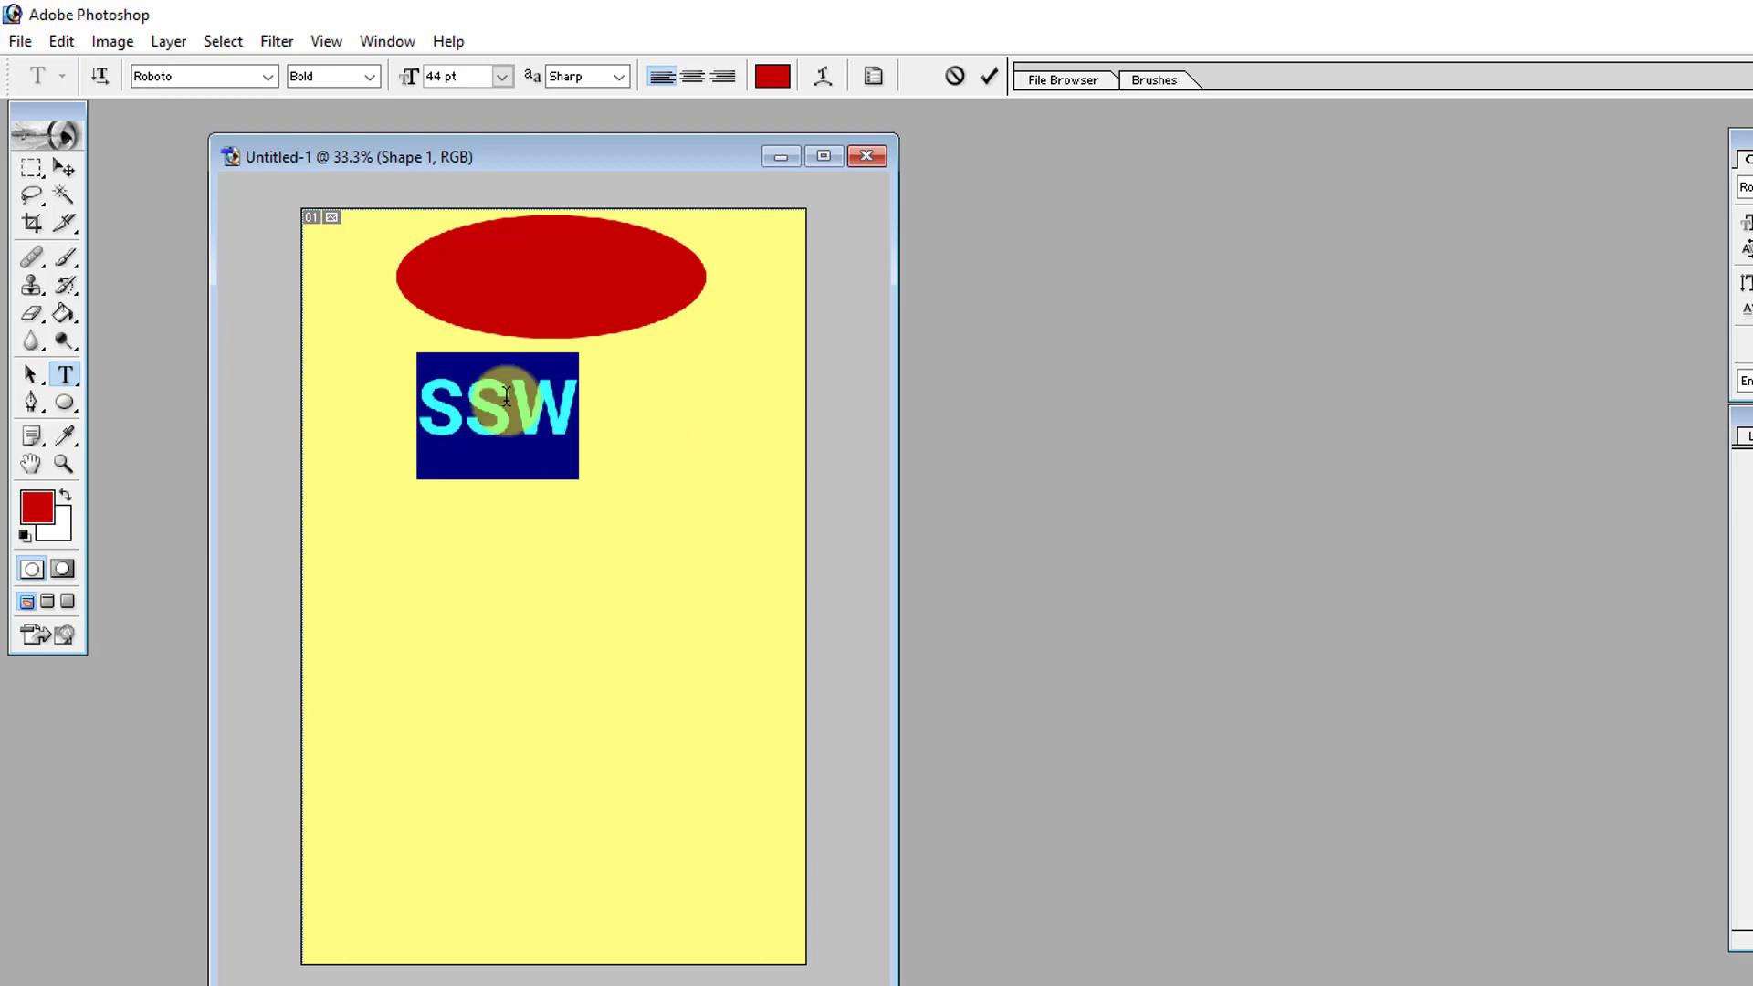
{"action": "left_click", "coordinate": [506, 395]}
{"action": "double_click", "coordinate": [506, 395]}
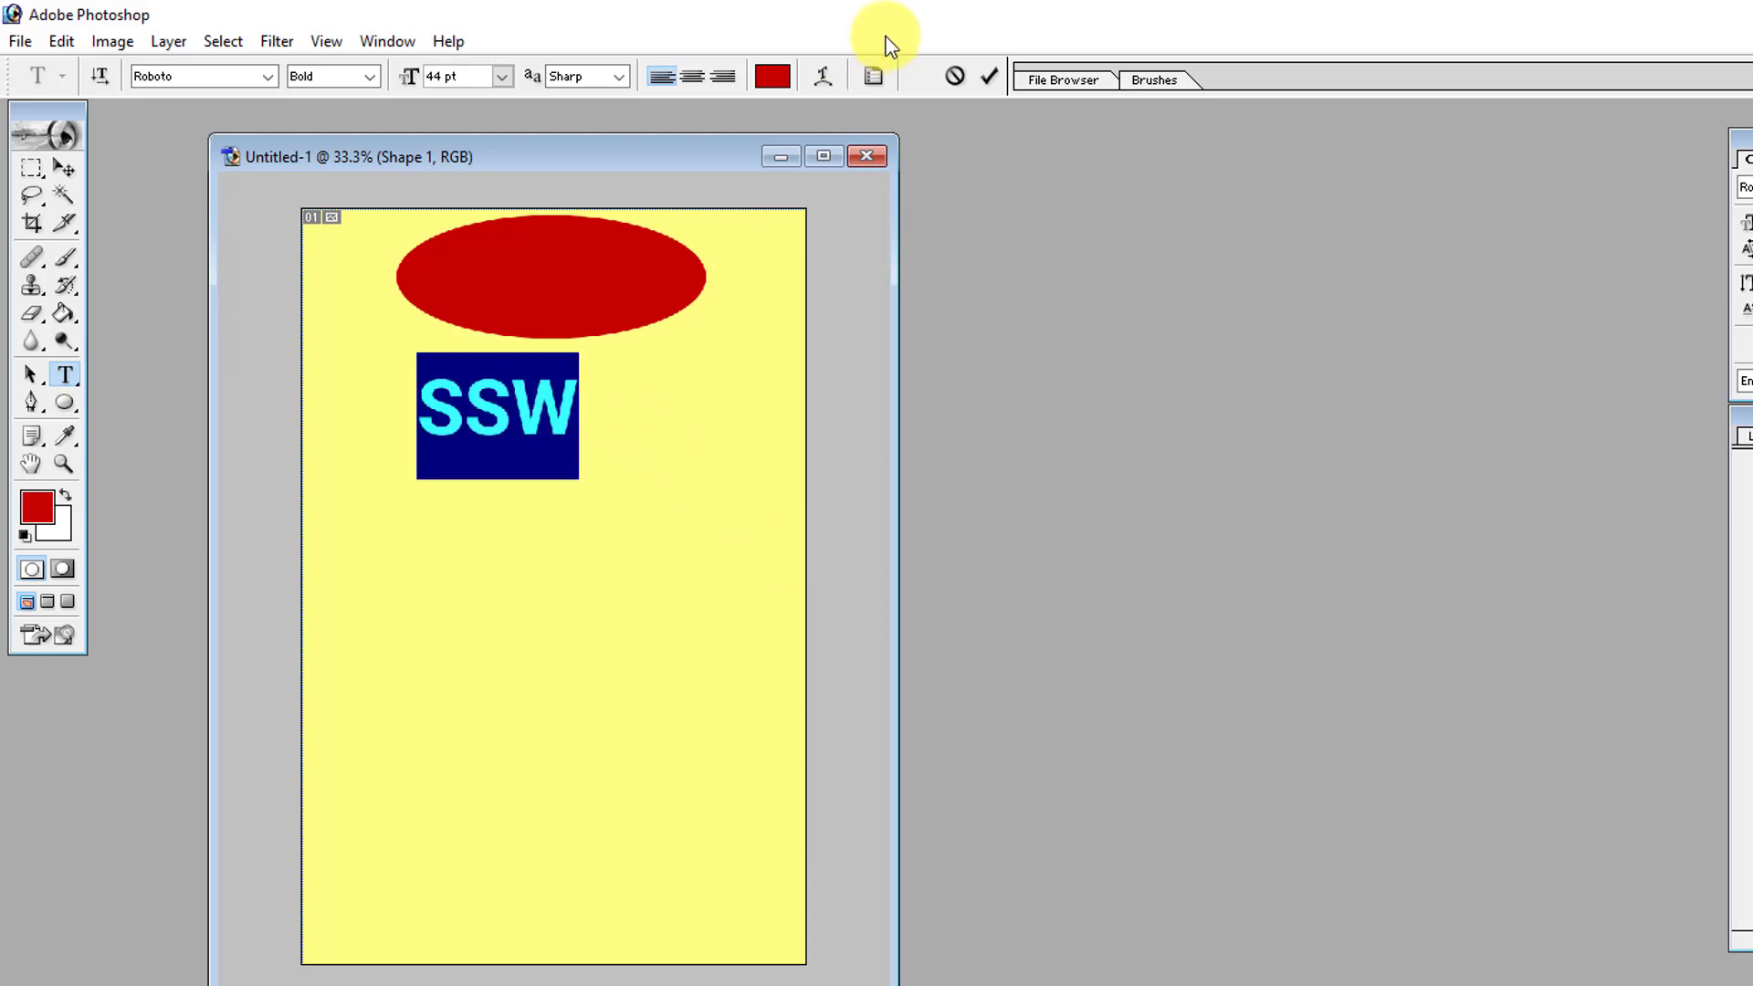
Step: Make the SSW text white, set its font to Eczar, and commit it
{"action": "left_click", "coordinate": [772, 76]}
{"action": "left_click_drag", "start_coordinate": [818, 416], "coordinate": [614, 375]}
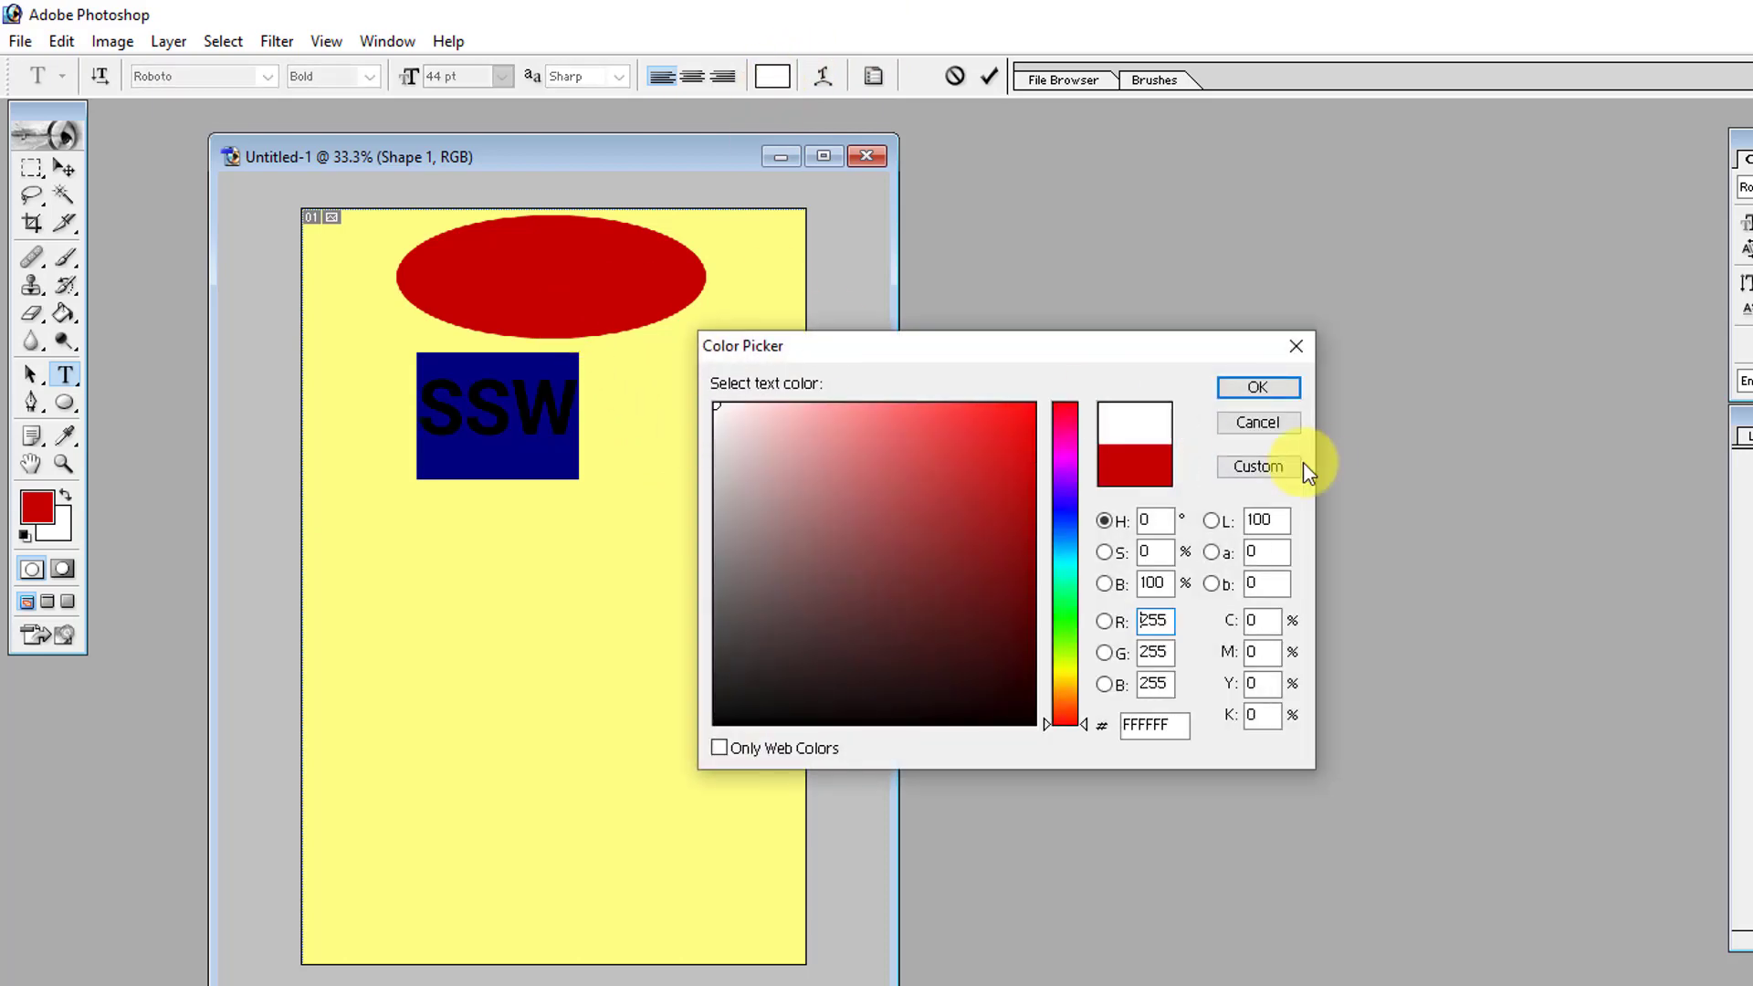
{"action": "left_click", "coordinate": [1258, 388]}
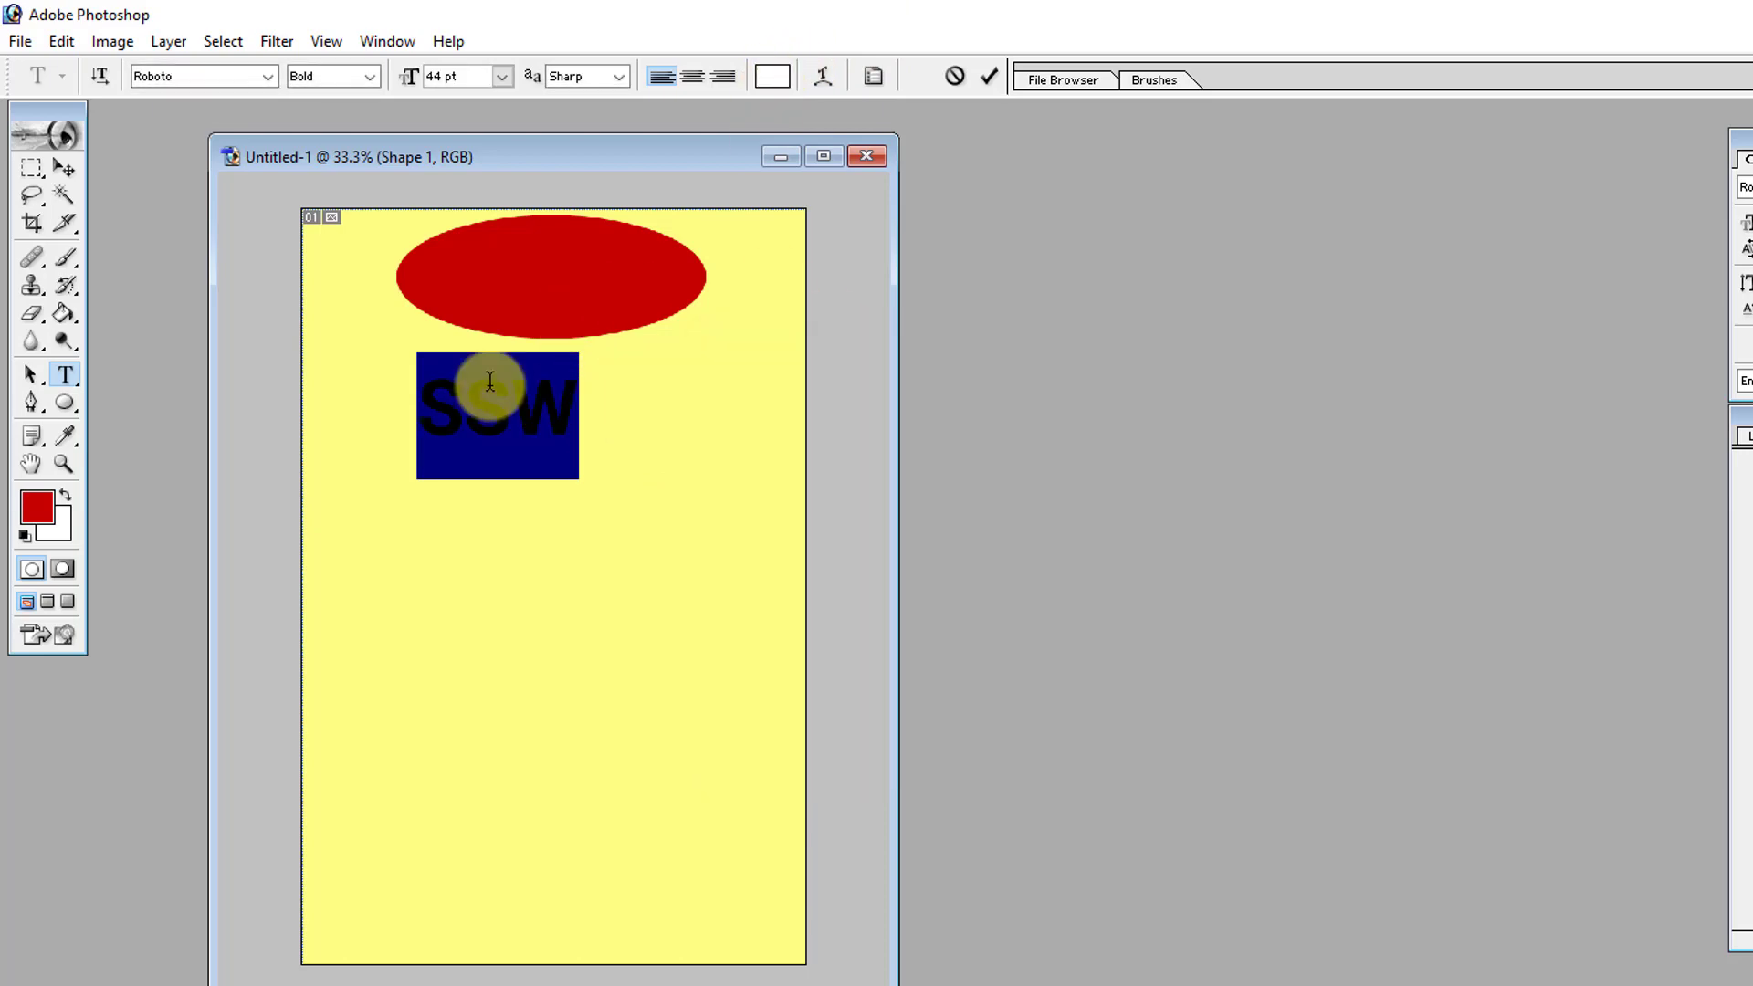
{"action": "left_click", "coordinate": [199, 80]}
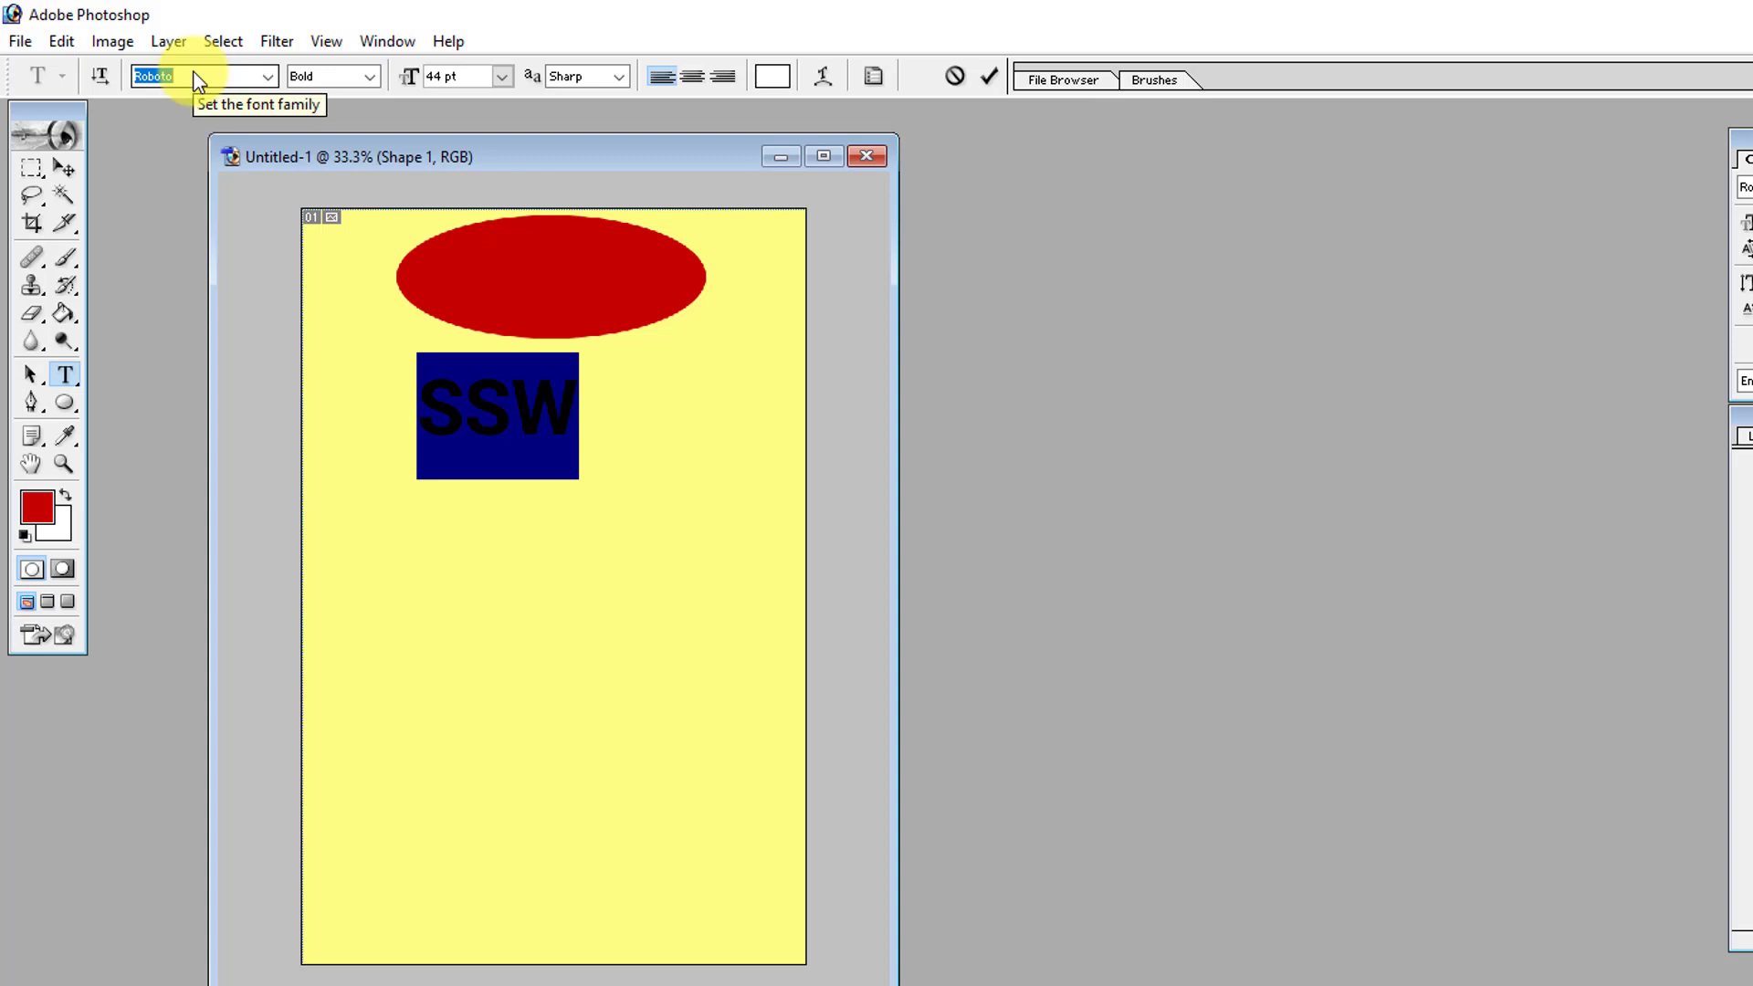
{"action": "type", "text": "E"}
{"action": "type", "text": "czar"}
{"action": "key", "text": "Return"}
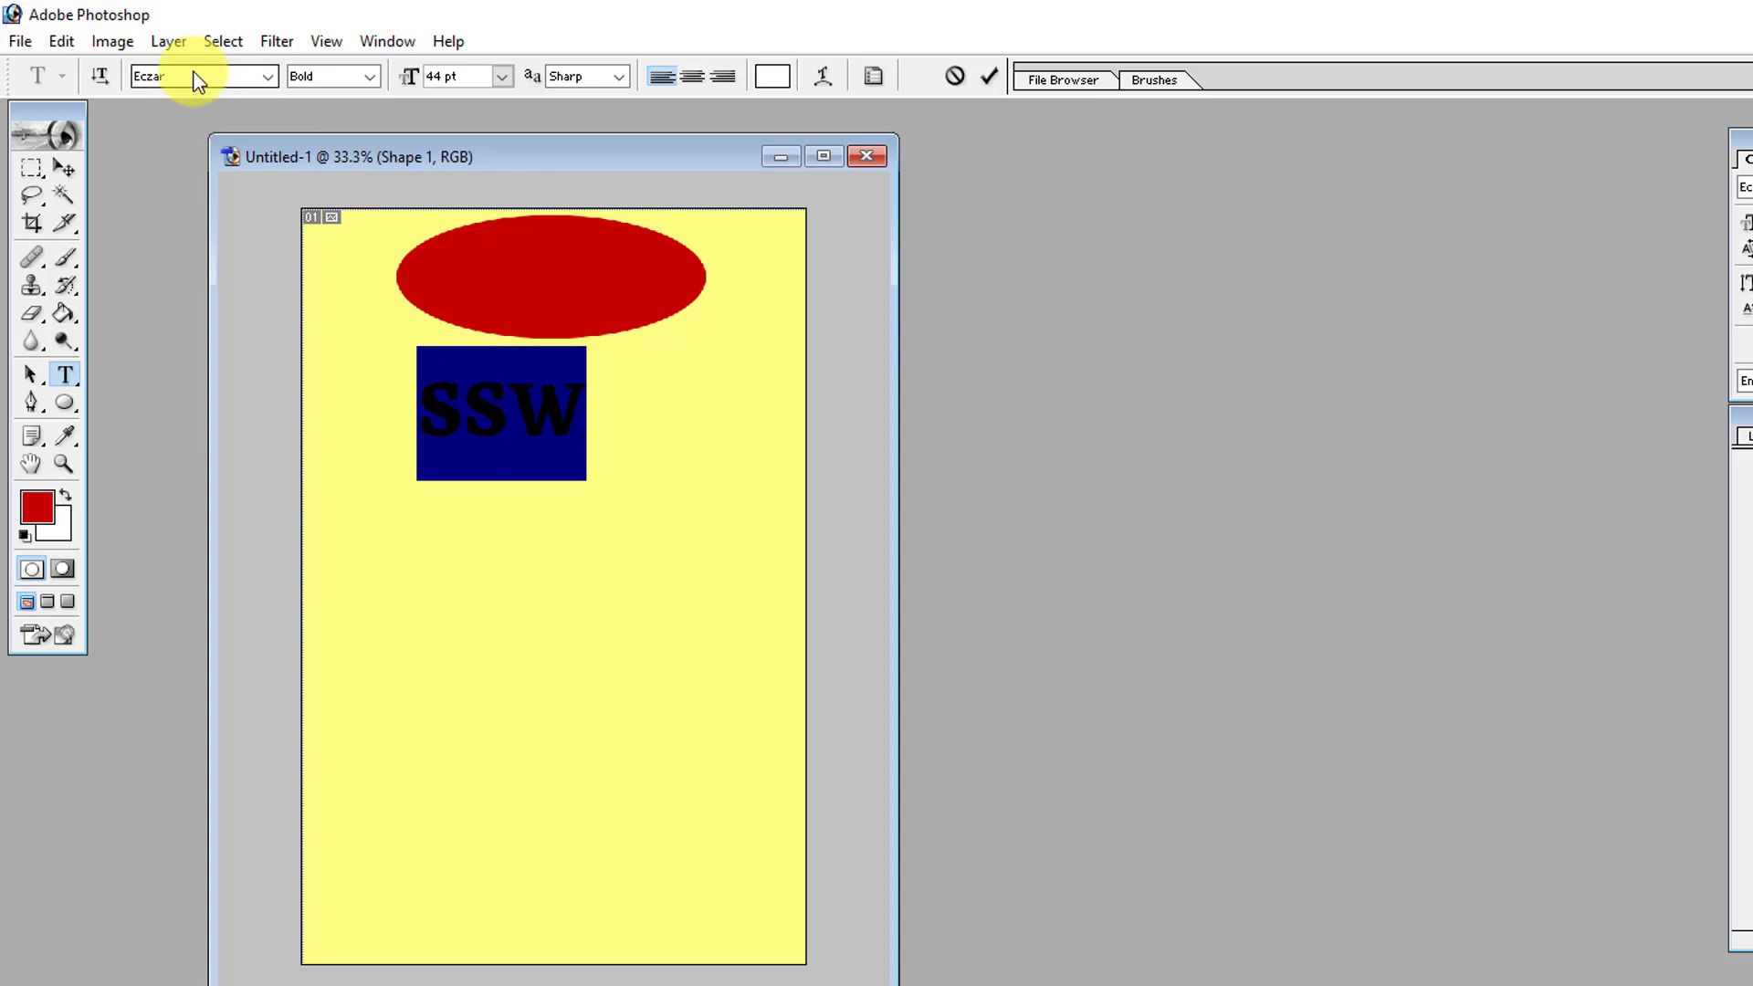
{"action": "left_click", "coordinate": [64, 169]}
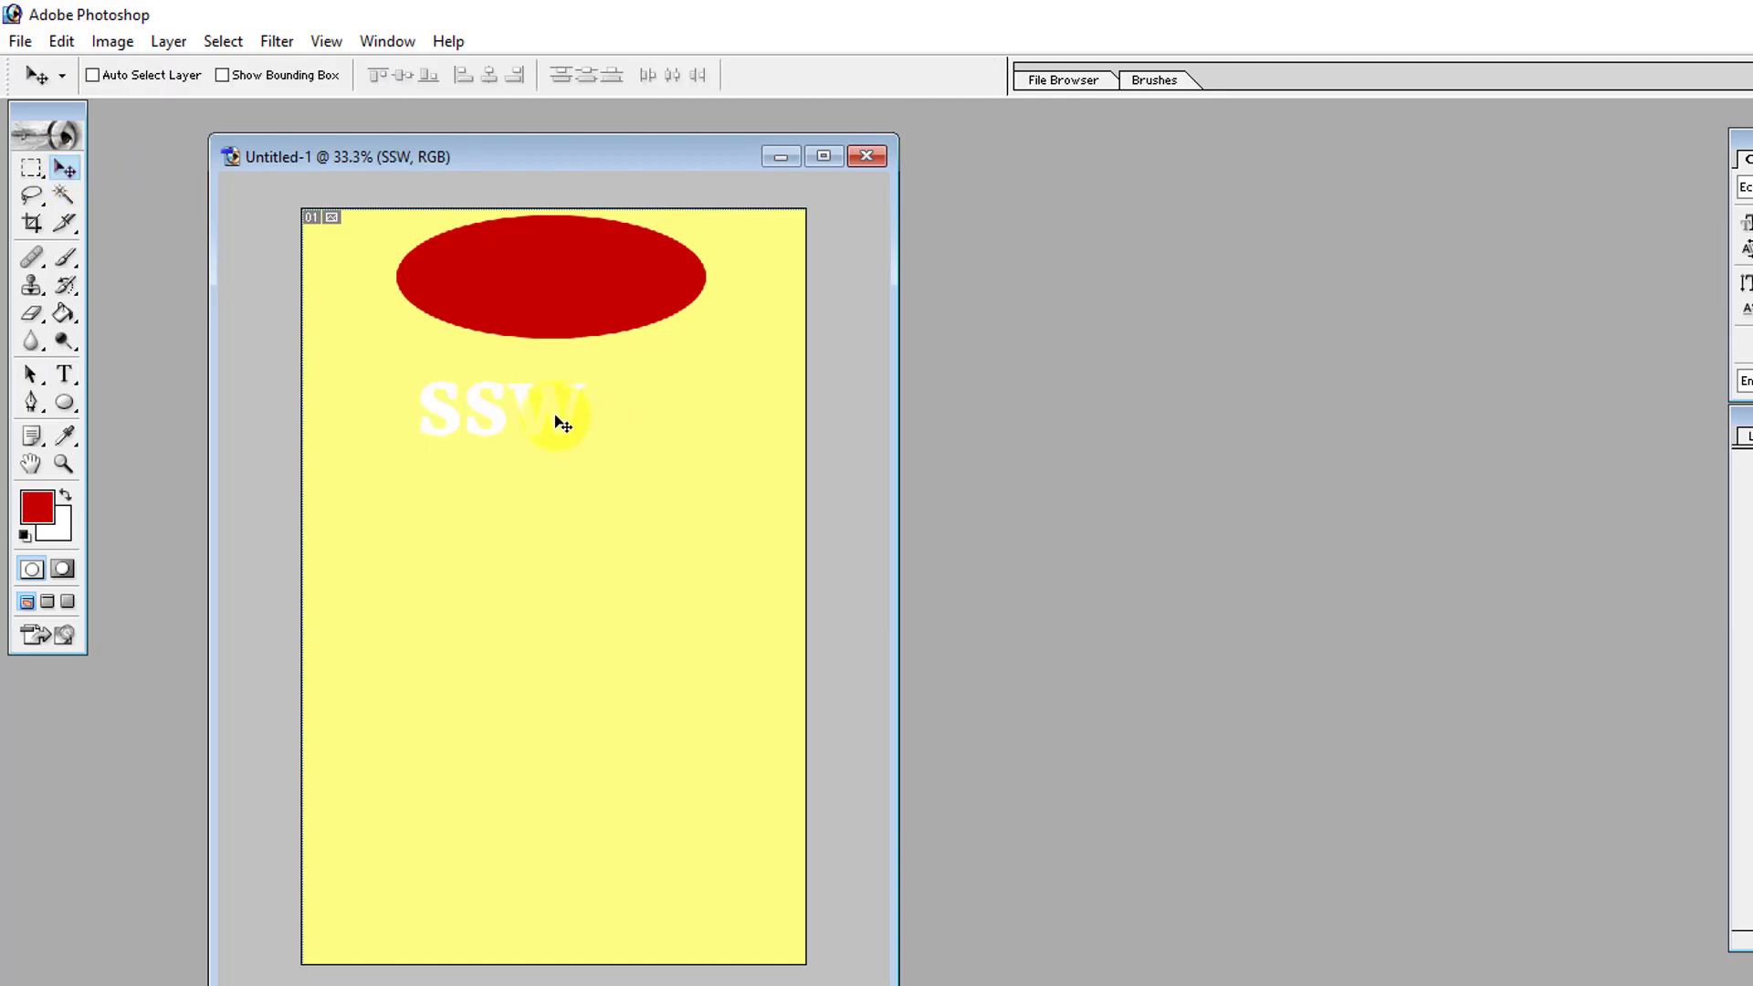
Step: Move SSW onto the red ellipse and enlarge it with Free Transform
{"action": "left_click_drag", "start_coordinate": [560, 418], "coordinate": [566, 274]}
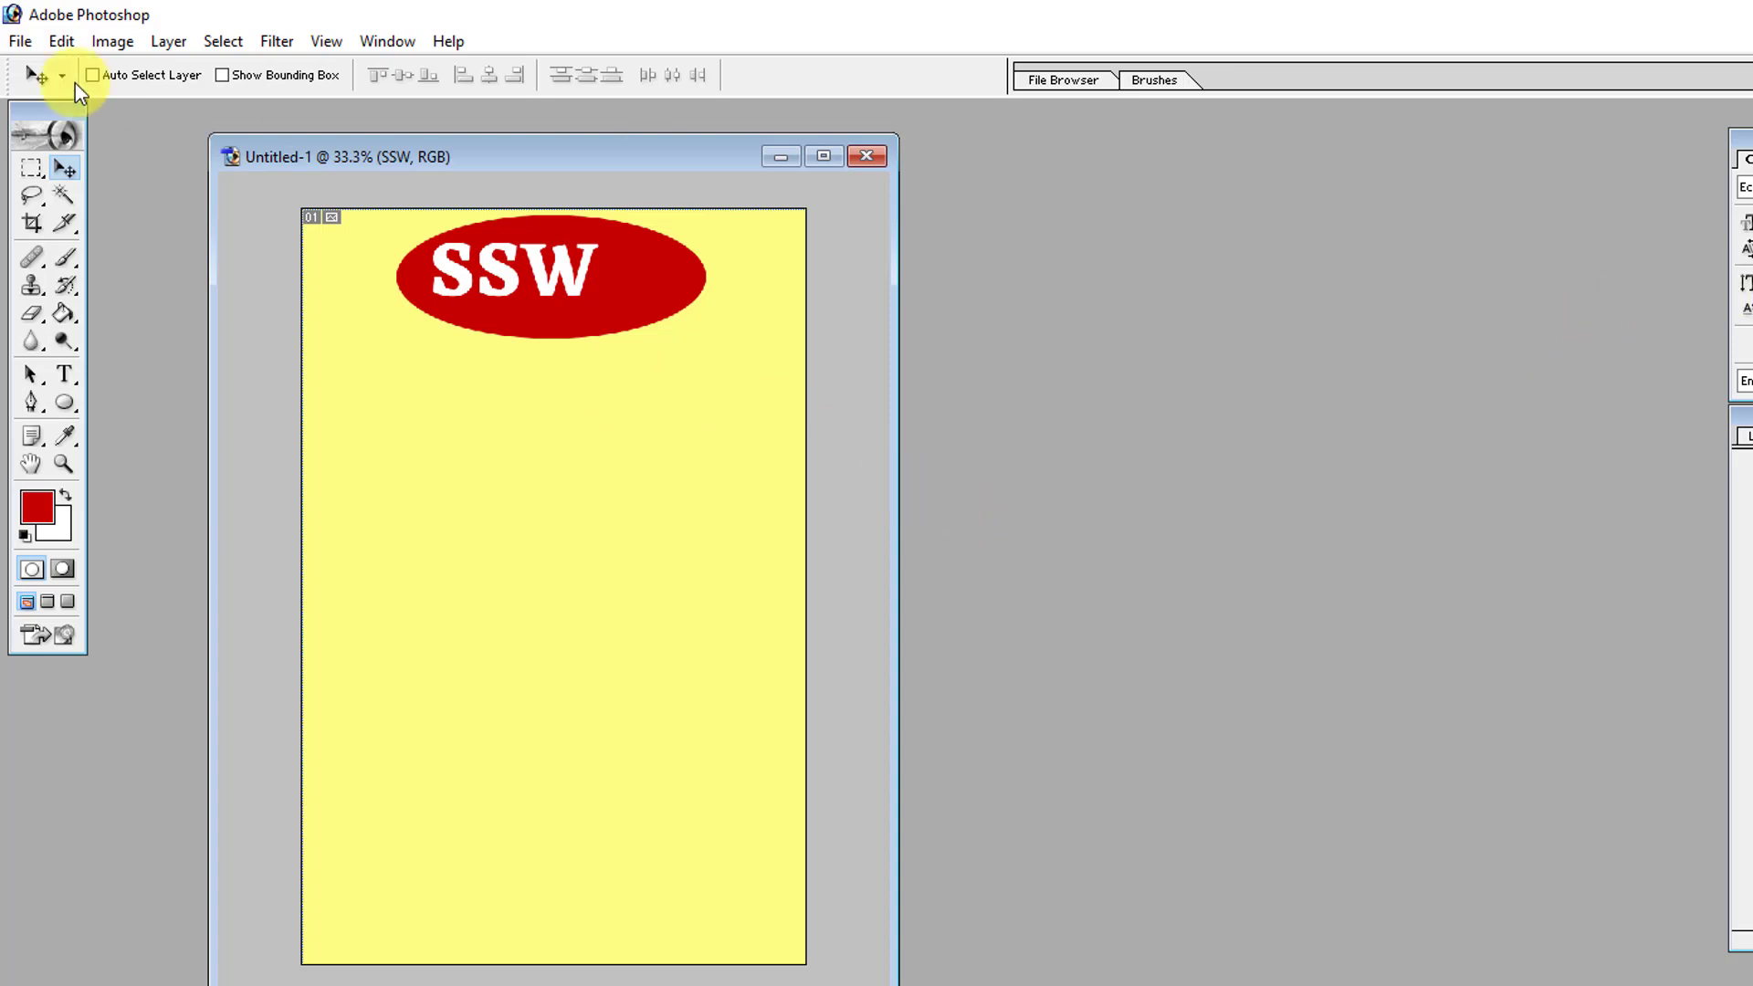
{"action": "left_click", "coordinate": [252, 76]}
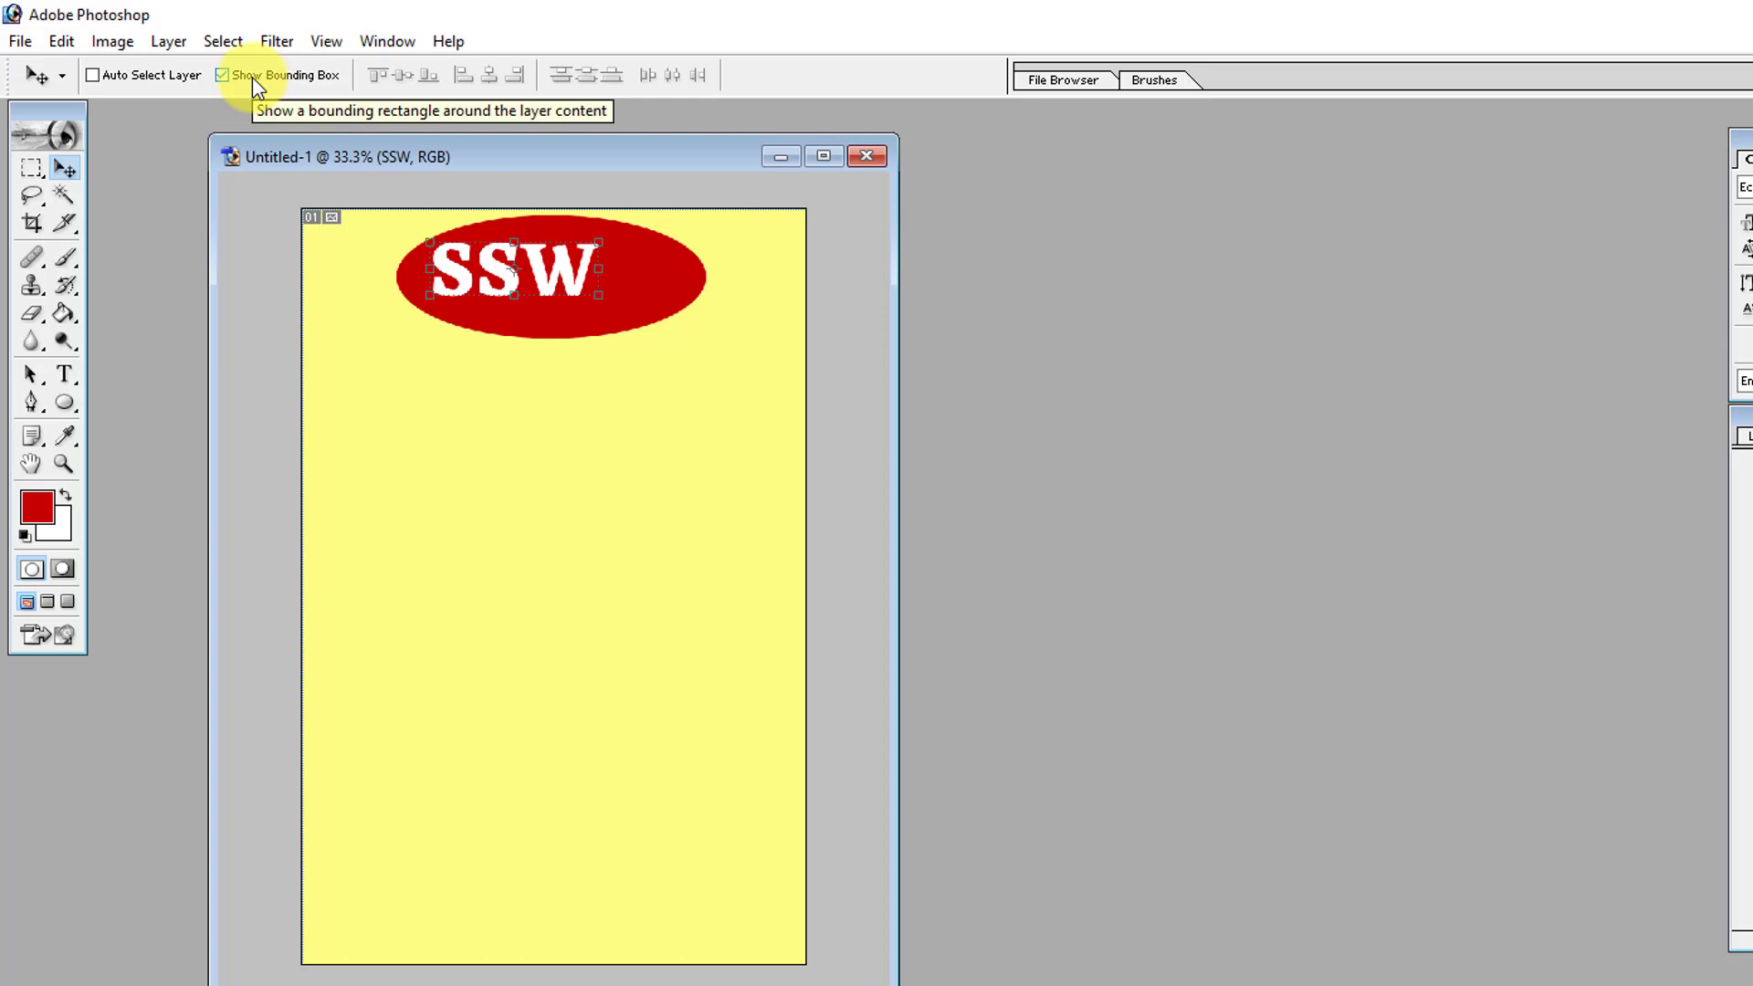
{"action": "left_click", "coordinate": [252, 77]}
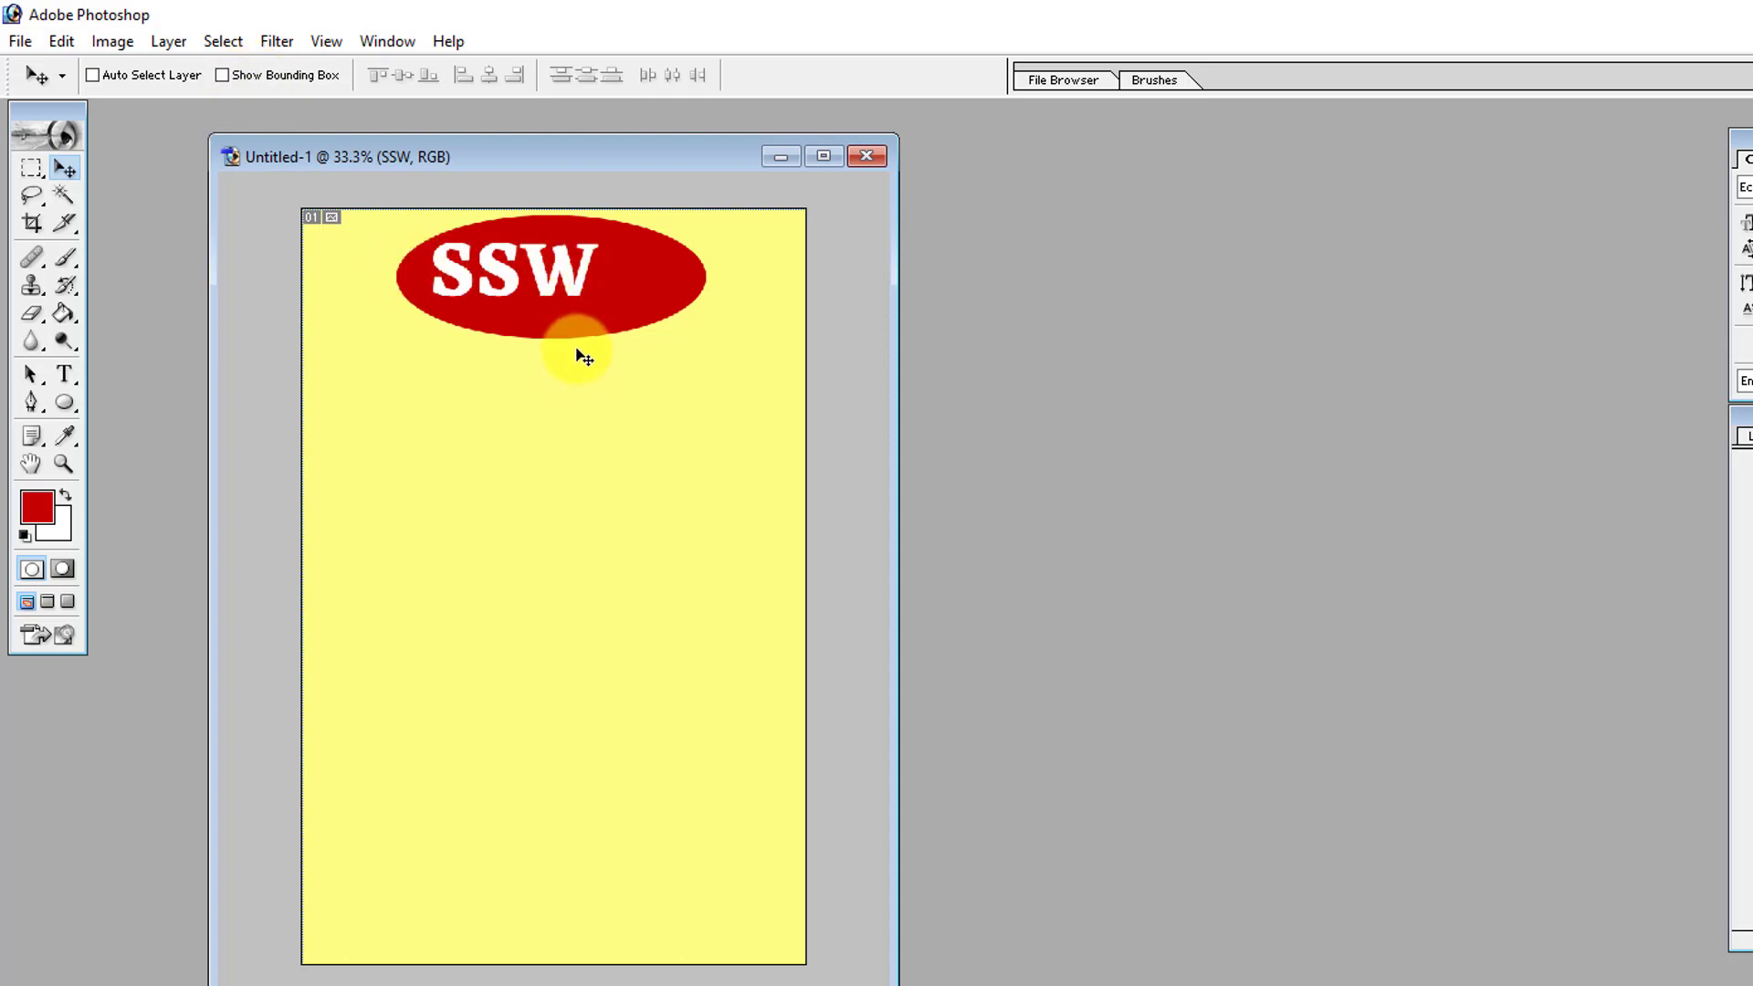
{"action": "key", "text": "space"}
{"action": "key", "text": "ctrl+t"}
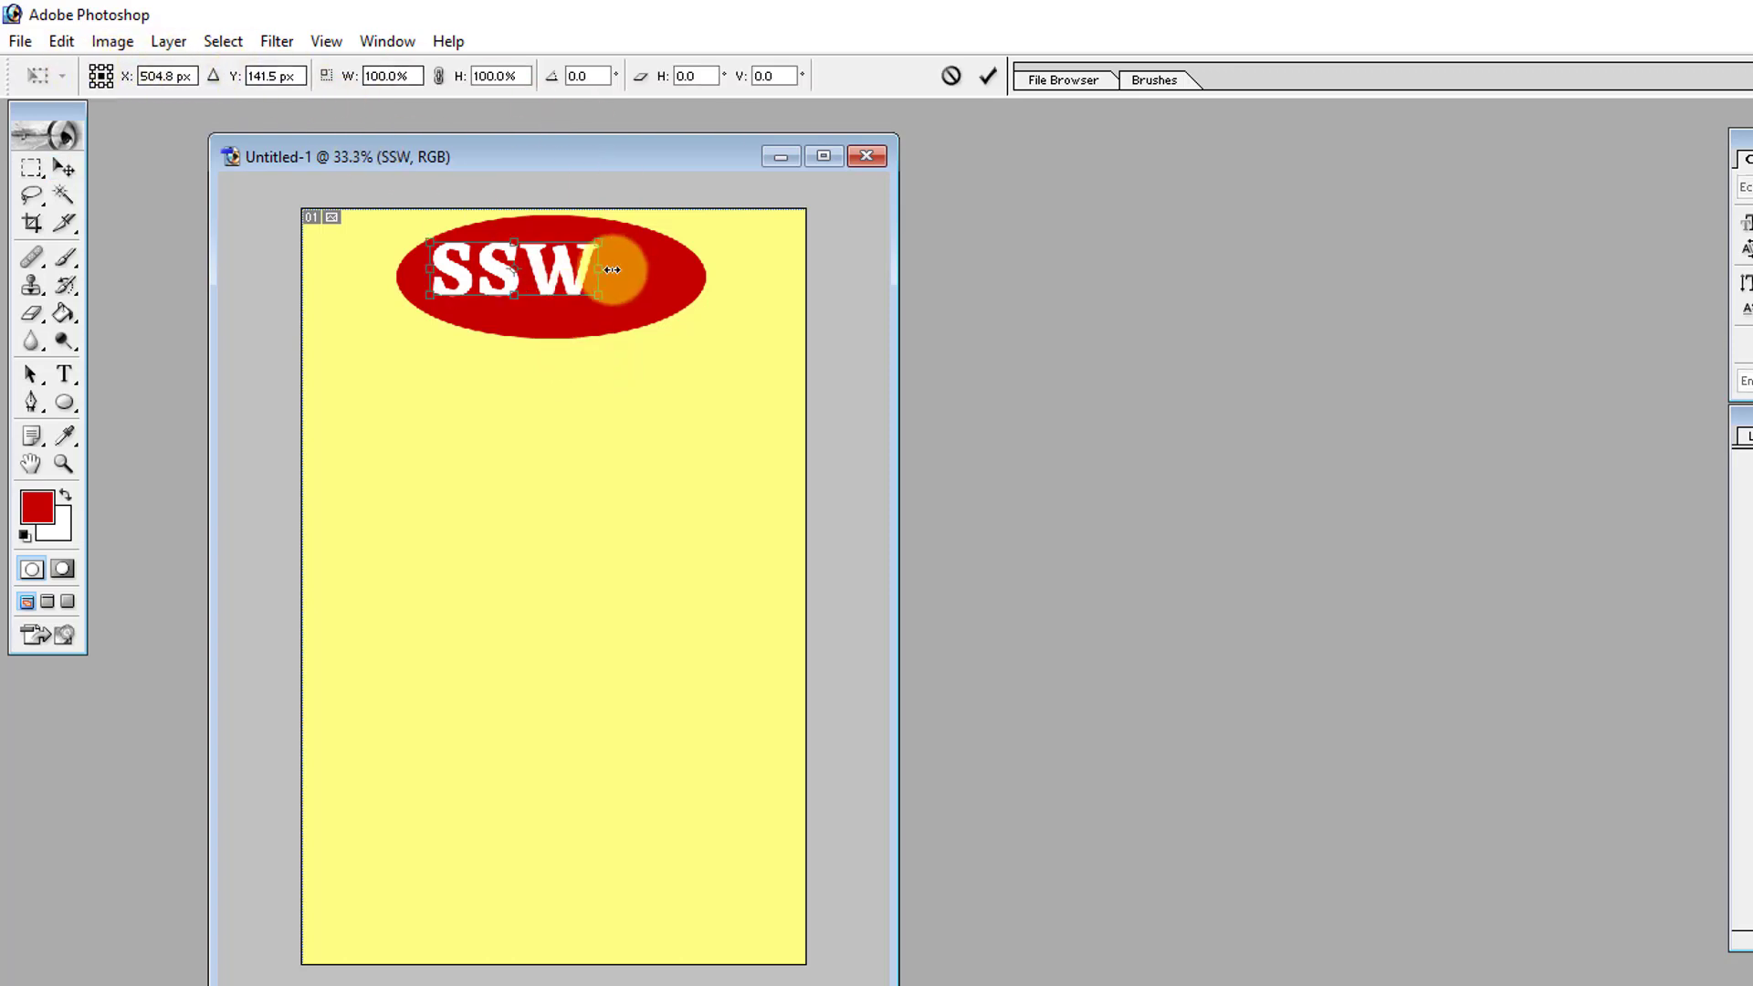
{"action": "left_click_drag", "start_coordinate": [598, 295], "coordinate": [673, 312]}
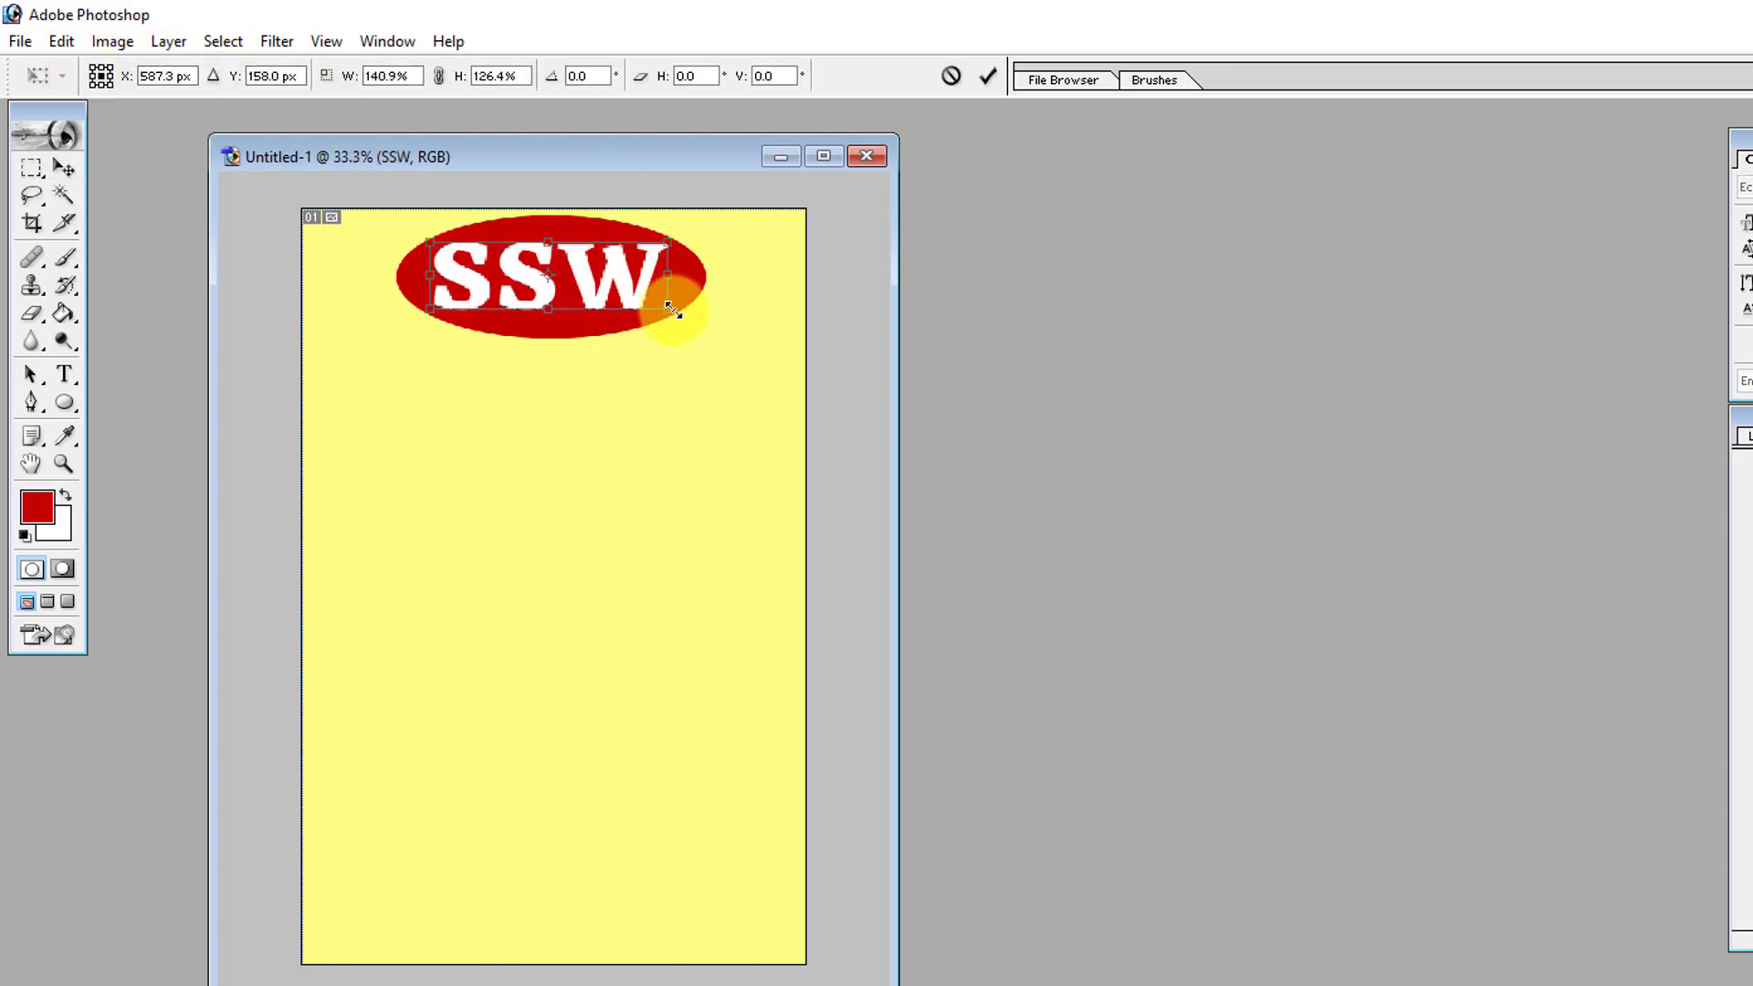
{"action": "key", "text": "Return"}
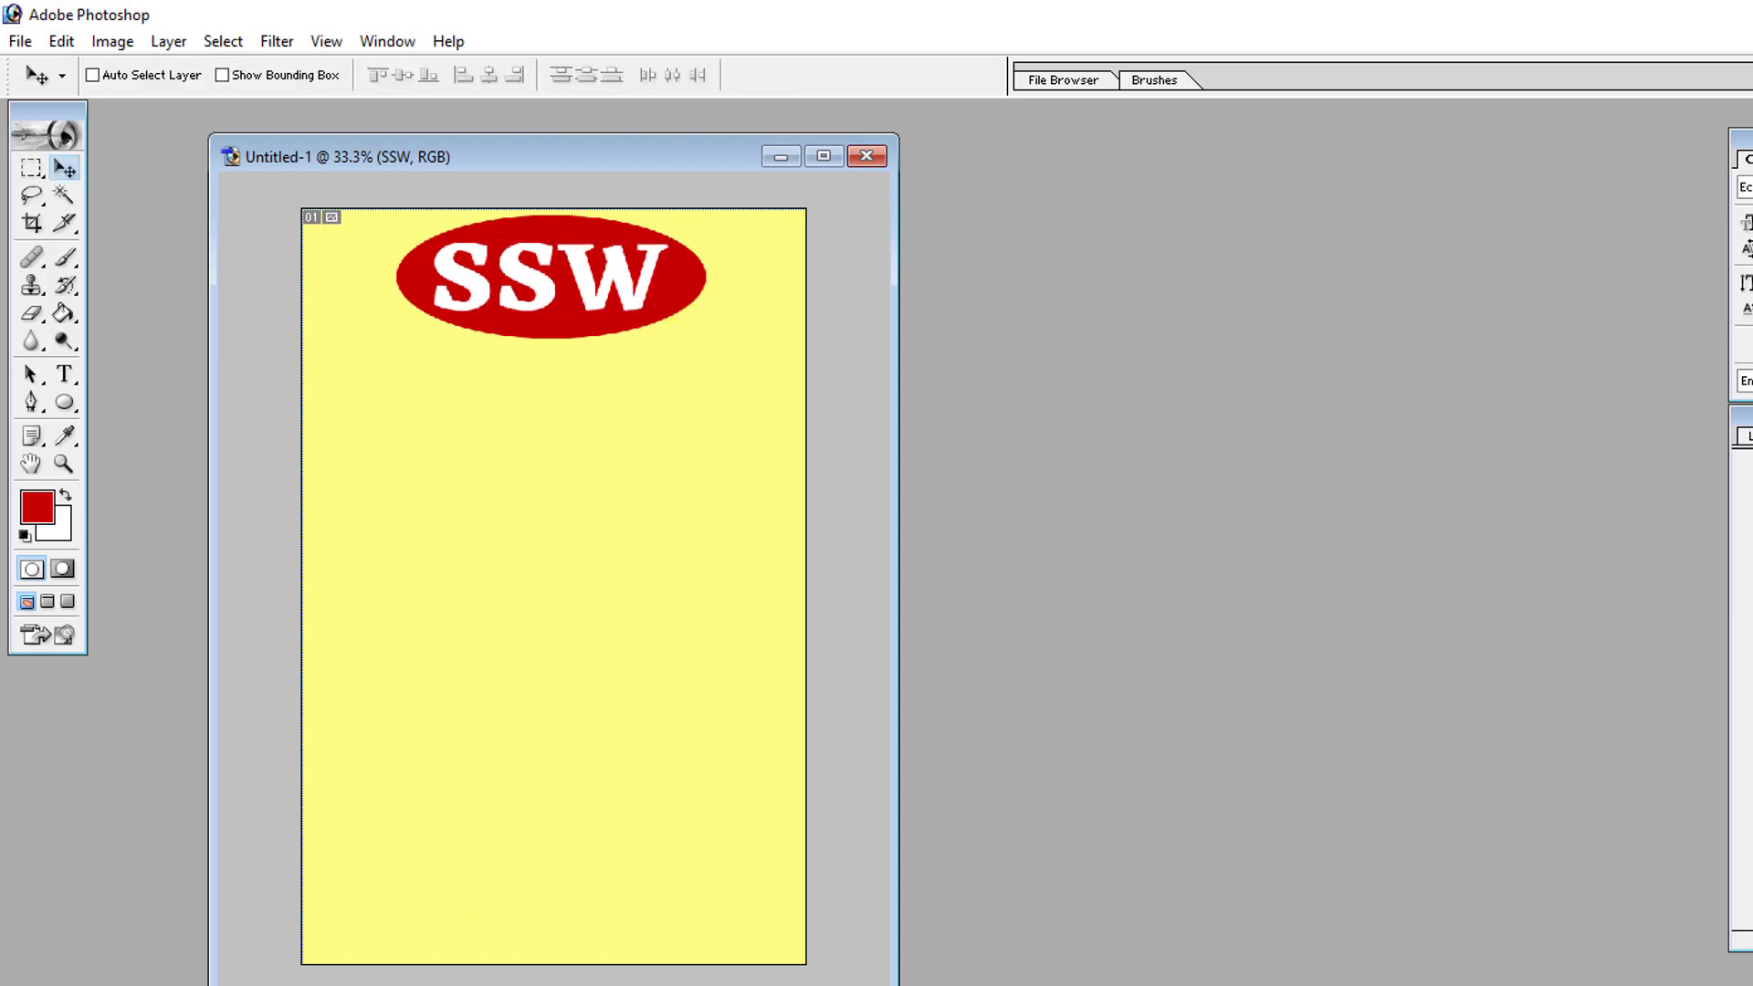
Step: Launch Notepad from the Start search
{"action": "key", "text": "super"}
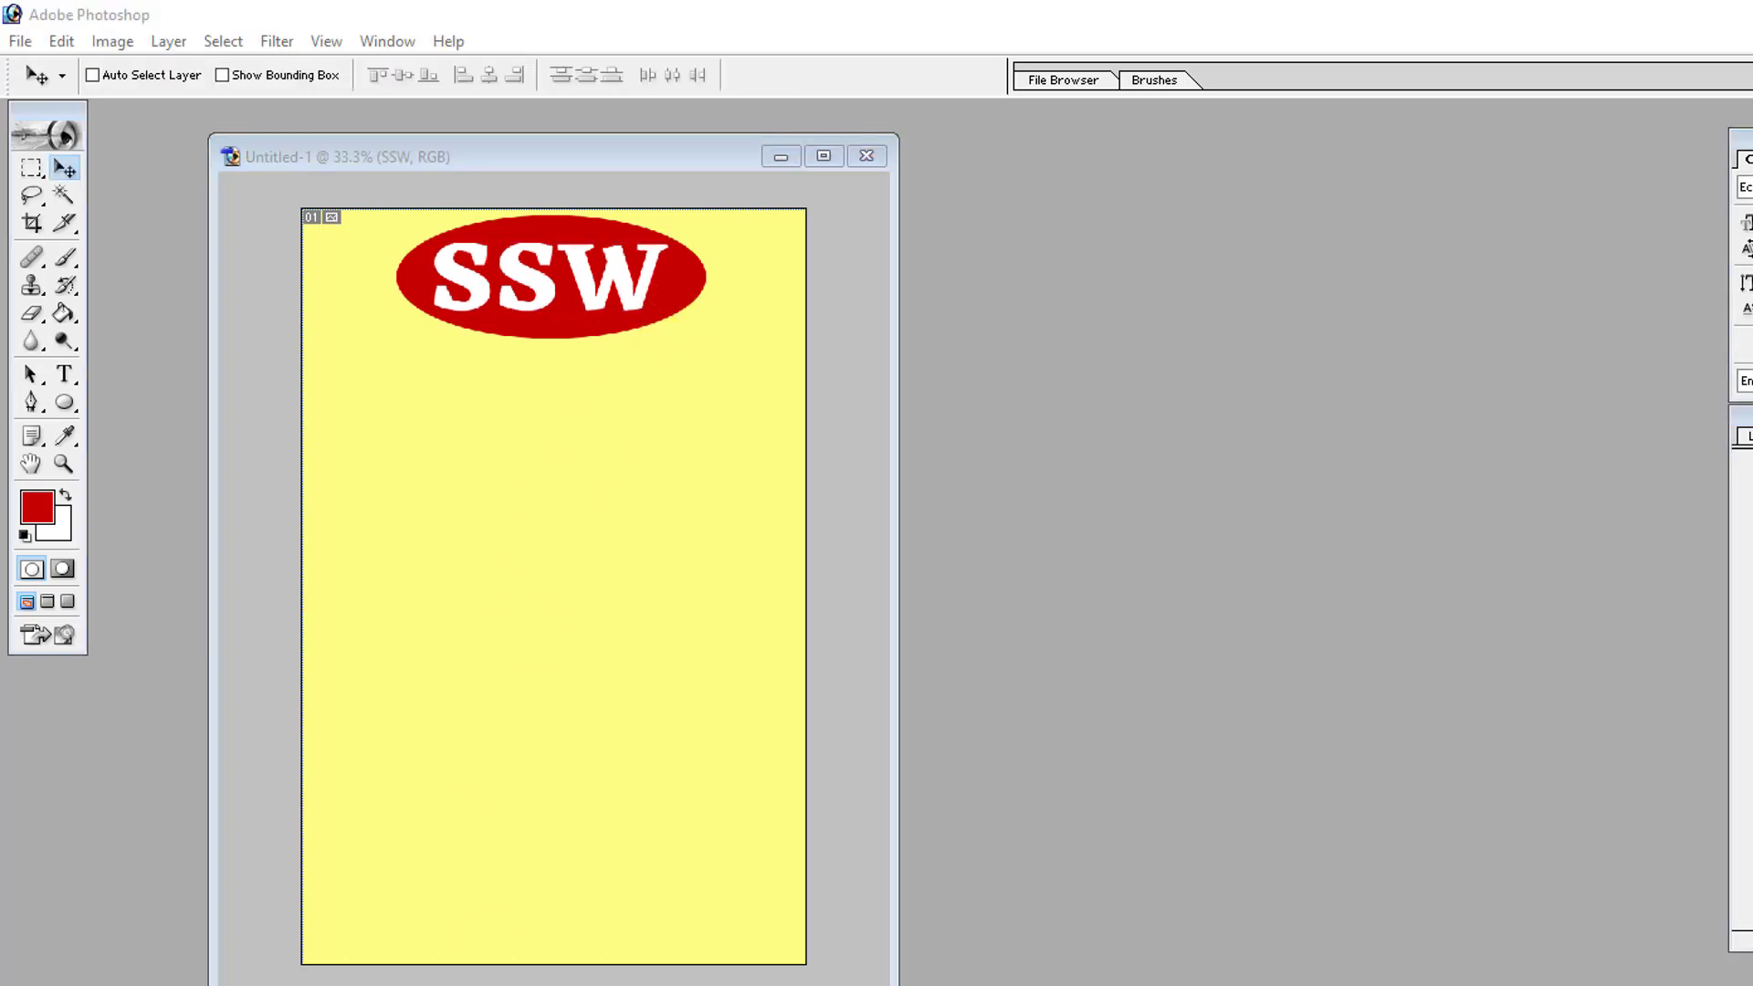
{"action": "type", "text": "note"}
{"action": "key", "text": "Return"}
Step: Write the shortcuts Ctrl+A, Ctrl+D and Ctrl+T on separate lines in zoomed Notepad
{"action": "key", "text": "ctrl+plus"}
{"action": "key", "text": "ctrl+plus"}
{"action": "key", "text": "ctrl+plus"}
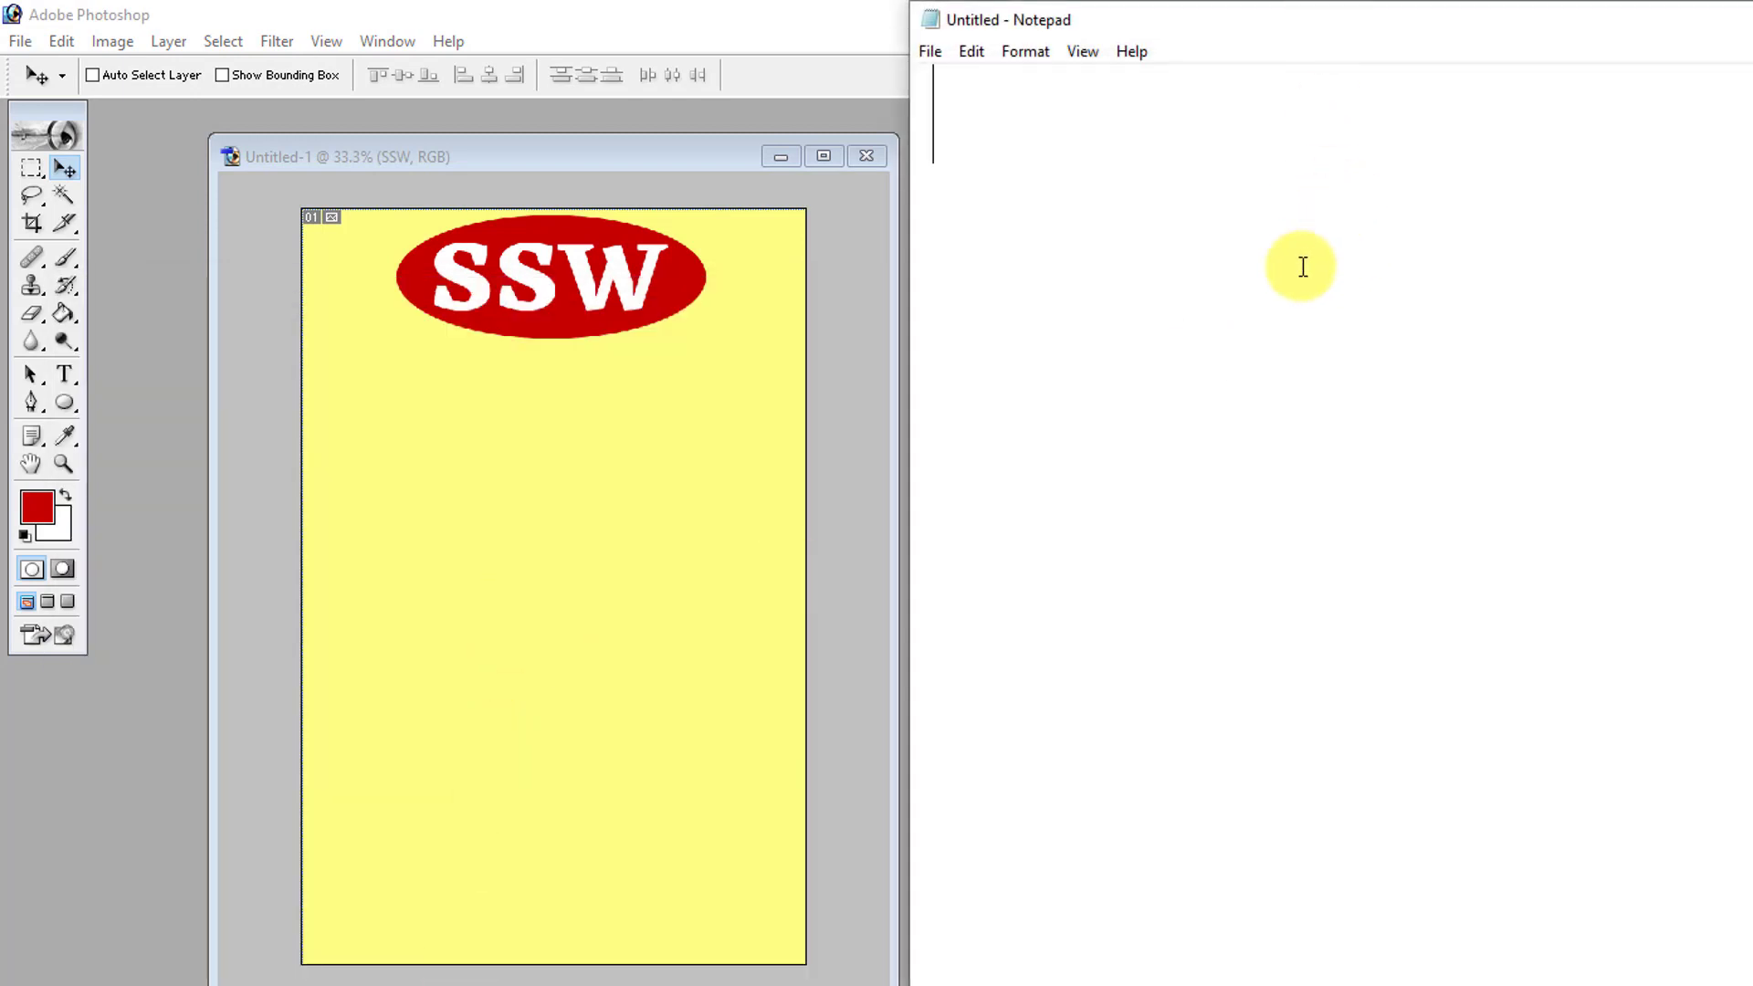
{"action": "type", "text": "Ctrl"}
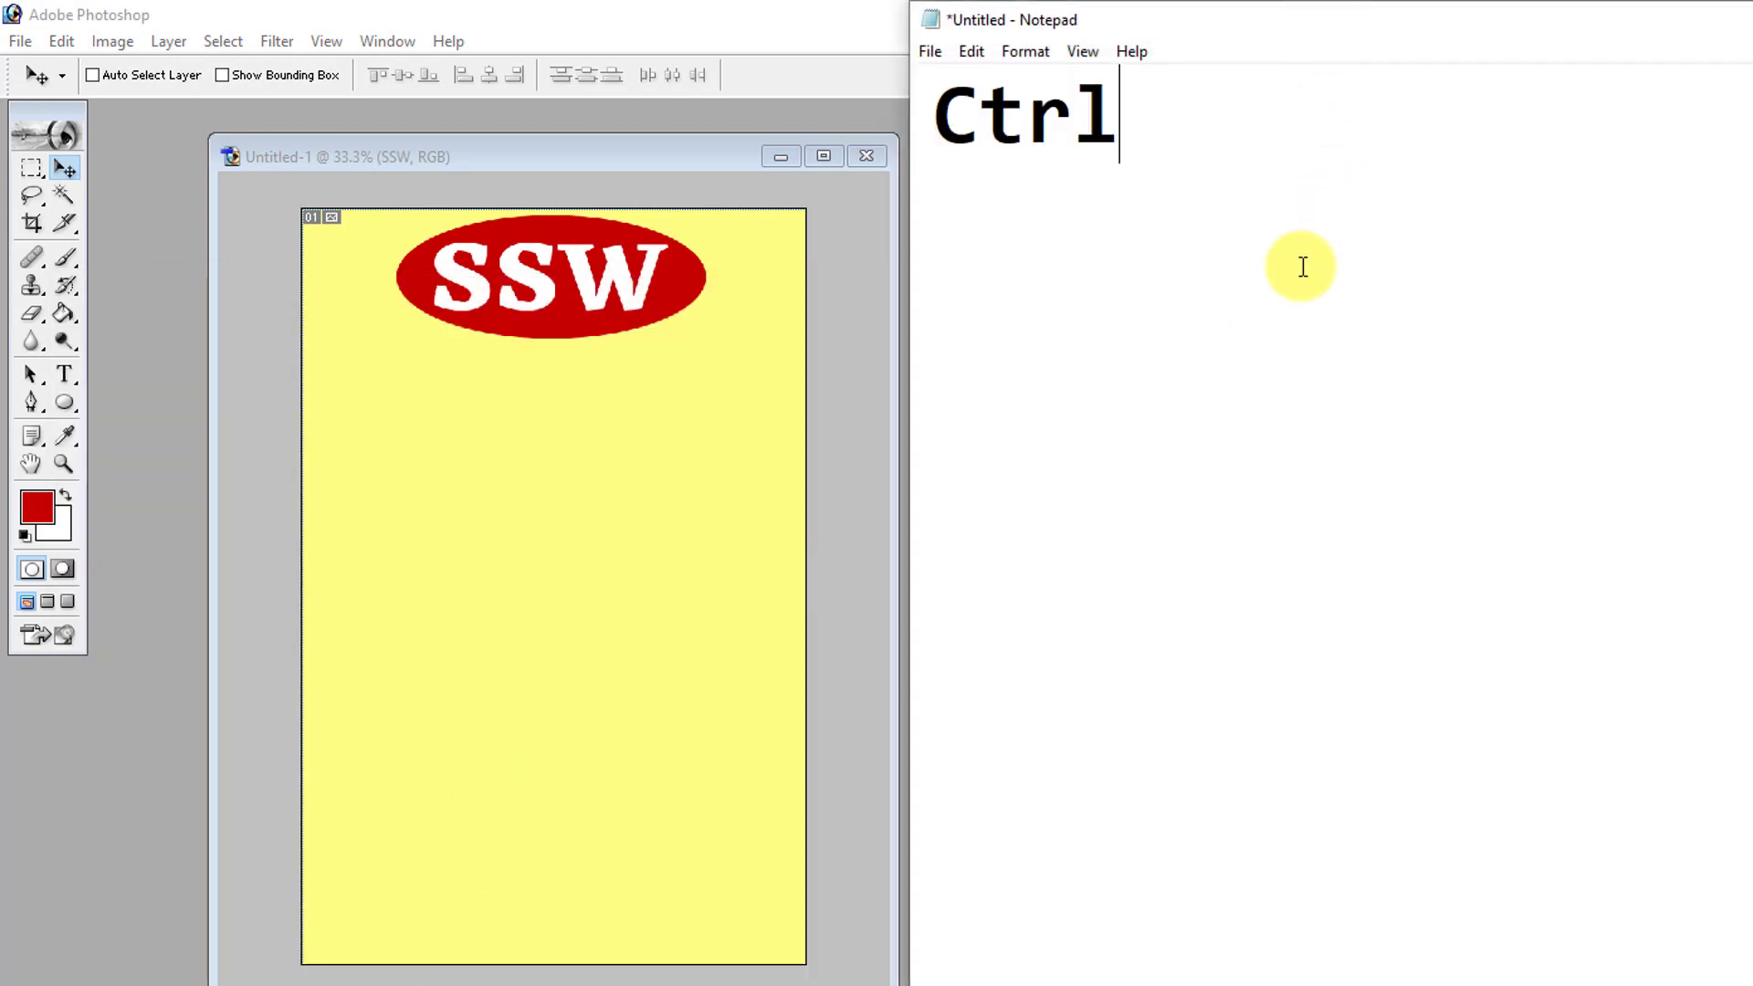
{"action": "type", "text": "+A "}
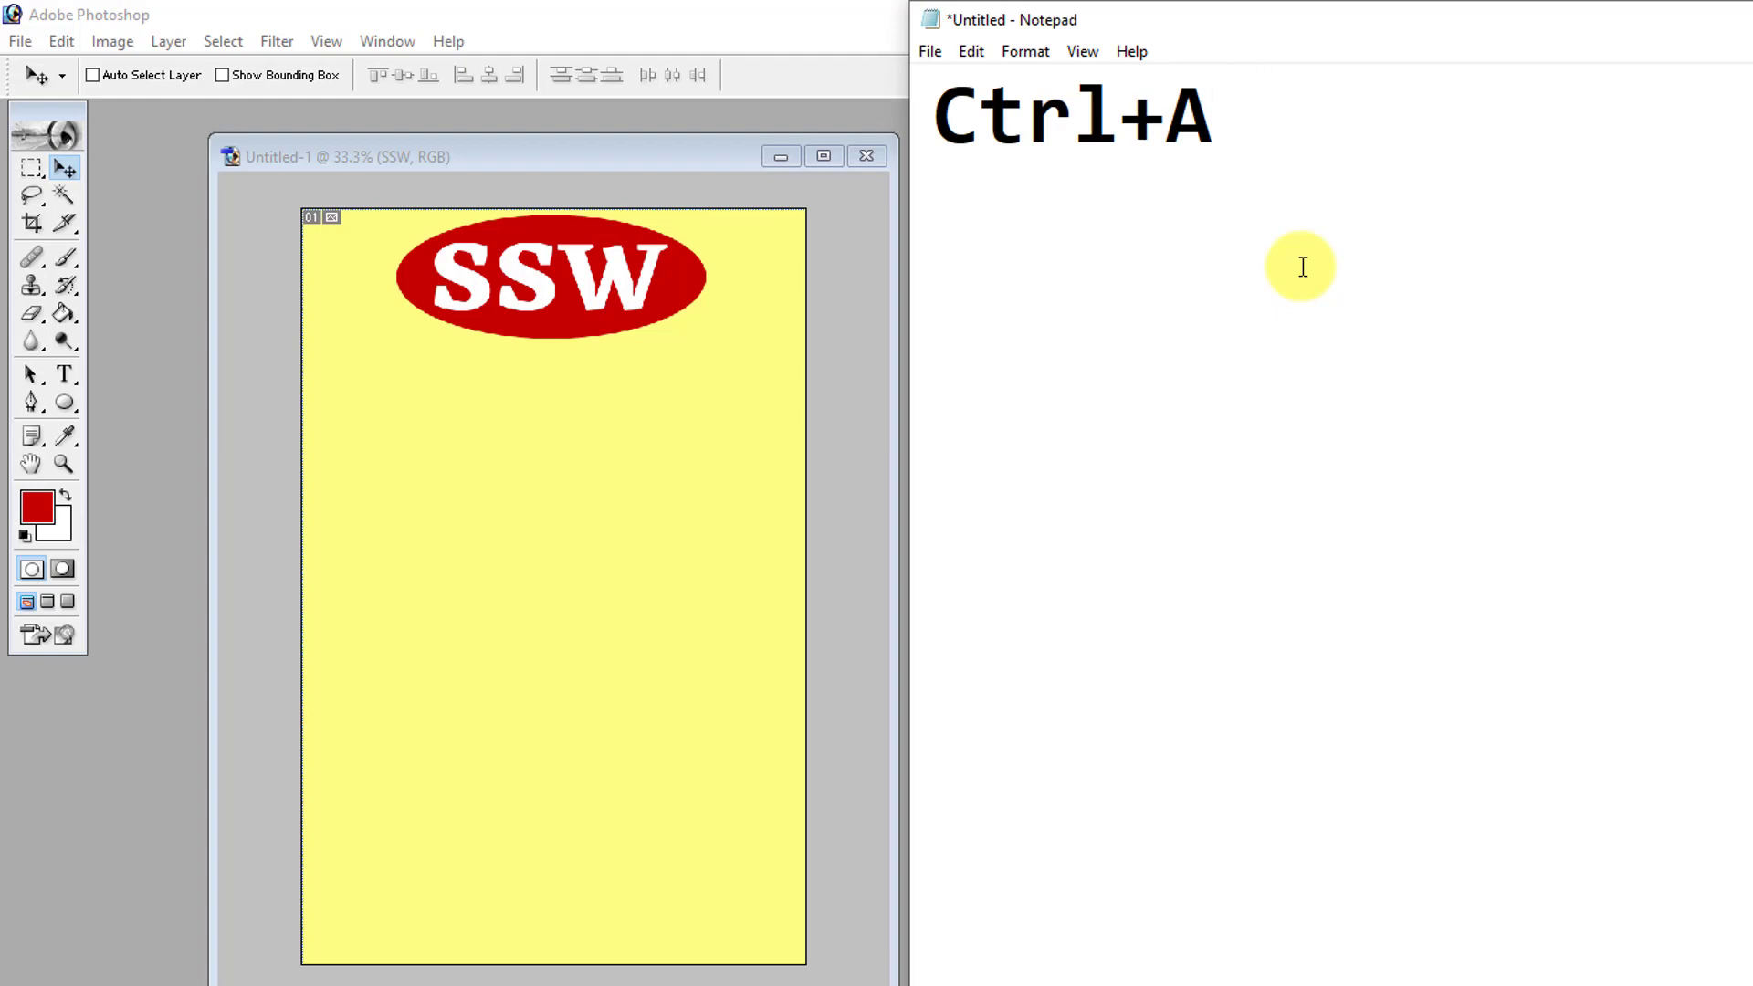
{"action": "type", "text": "Ctr"}
{"action": "type", "text": "l"}
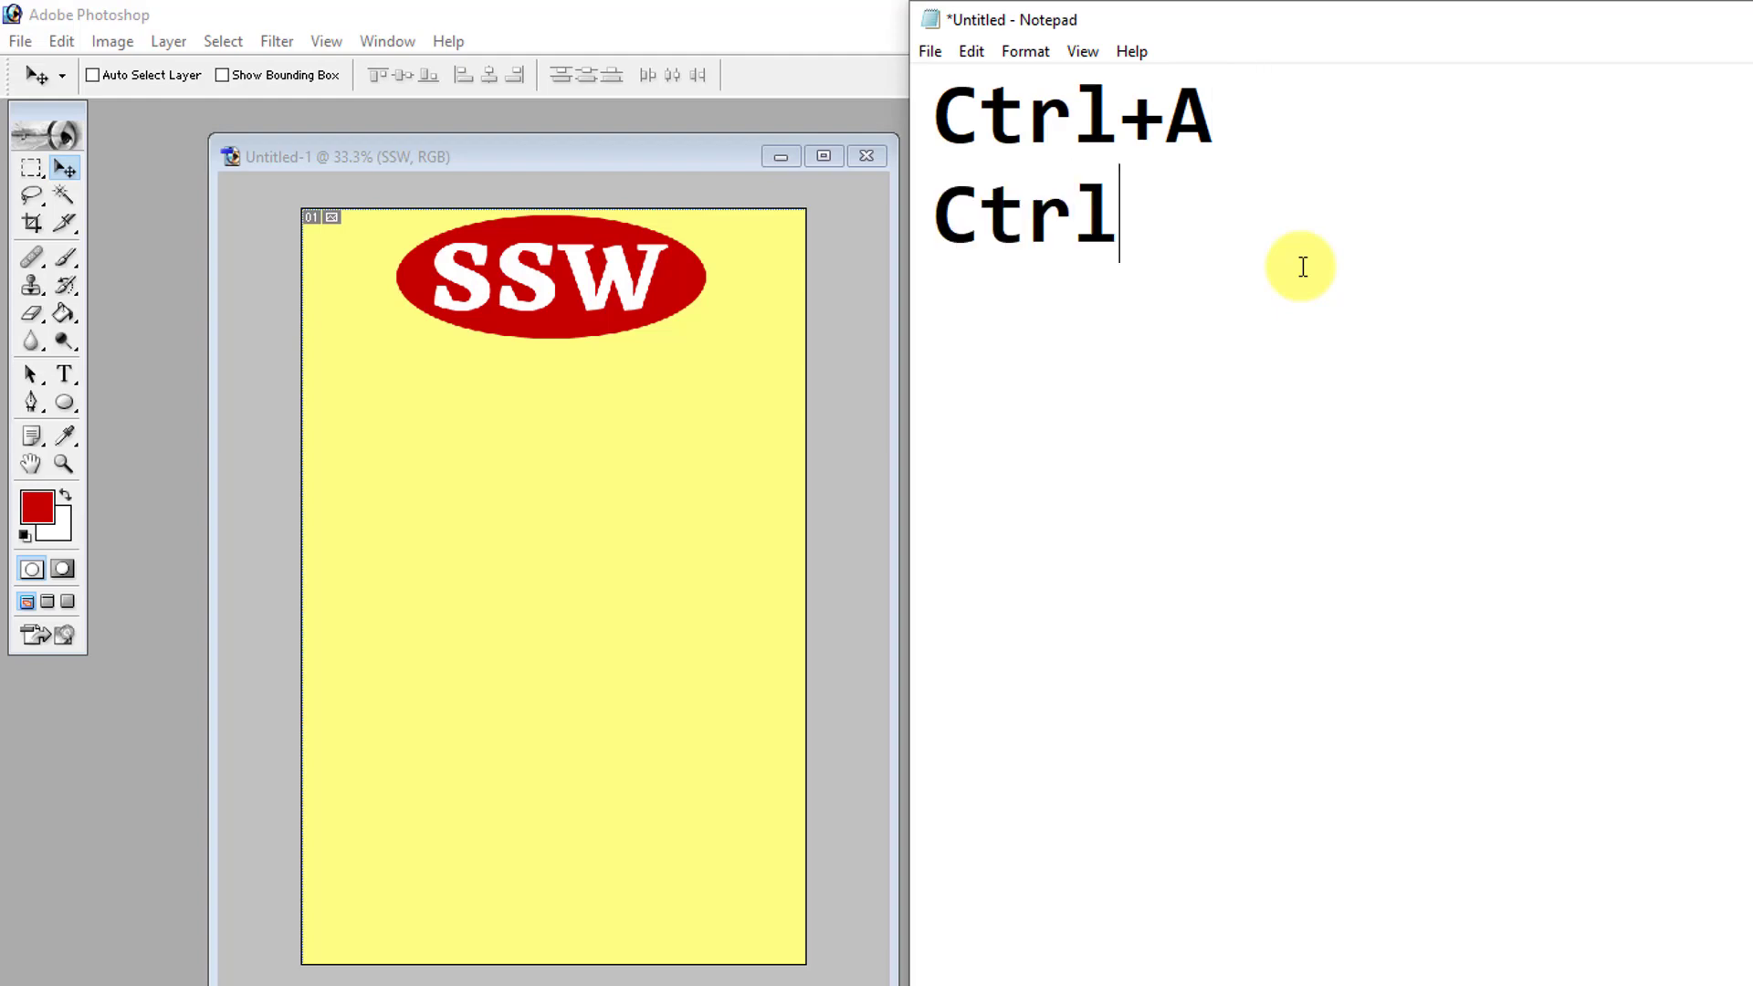
{"action": "type", "text": "+D"}
{"action": "key", "text": "Return"}
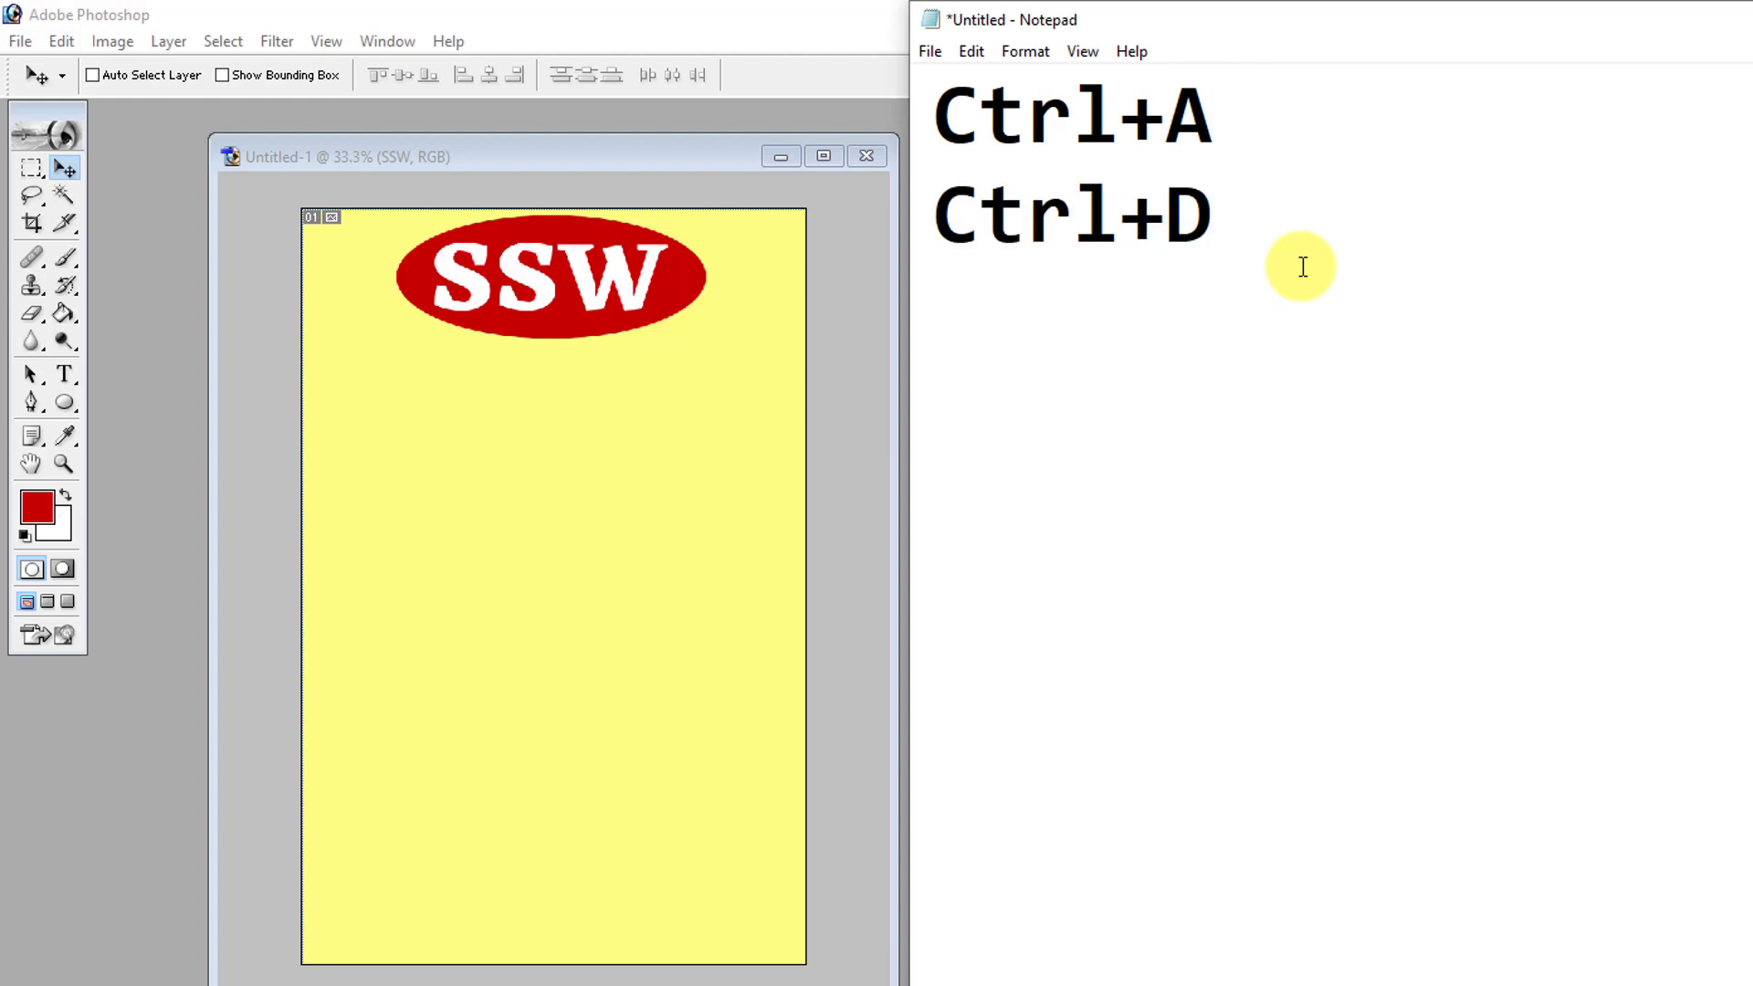
{"action": "type", "text": "Ctrl+T"}
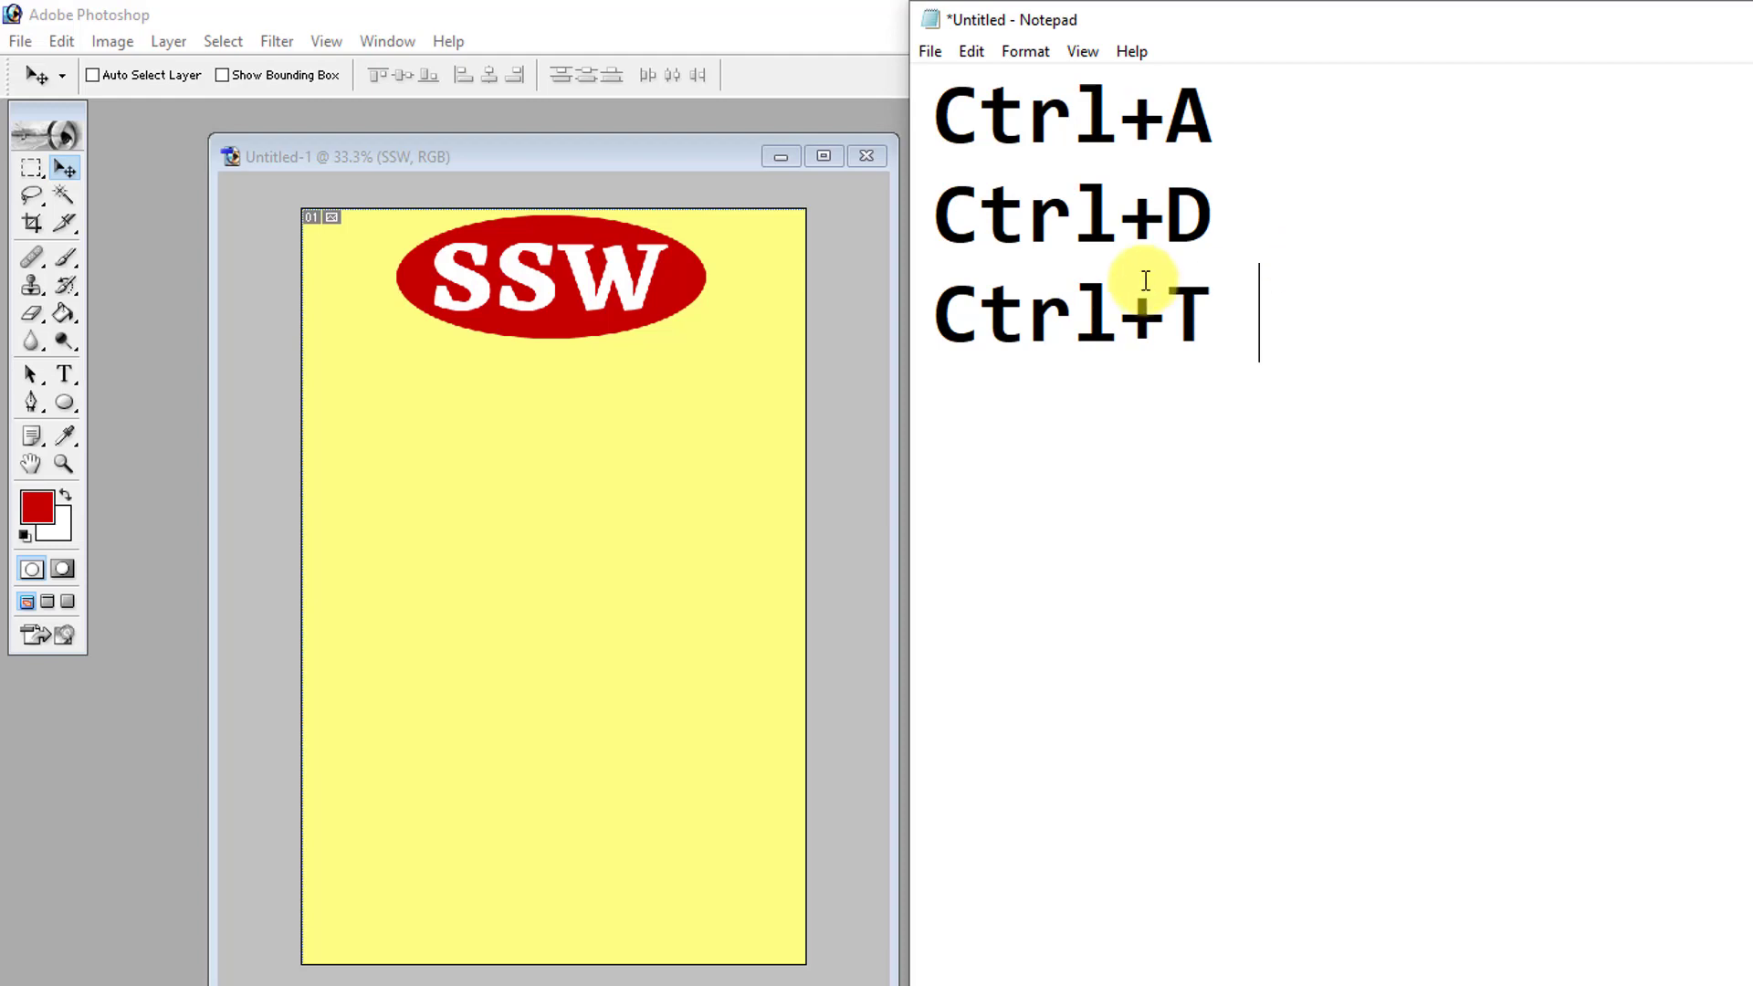
Step: Put Notepad aside and bring the Photoshop document back to the front
{"action": "left_click", "coordinate": [1258, 142]}
{"action": "left_click", "coordinate": [1221, 354]}
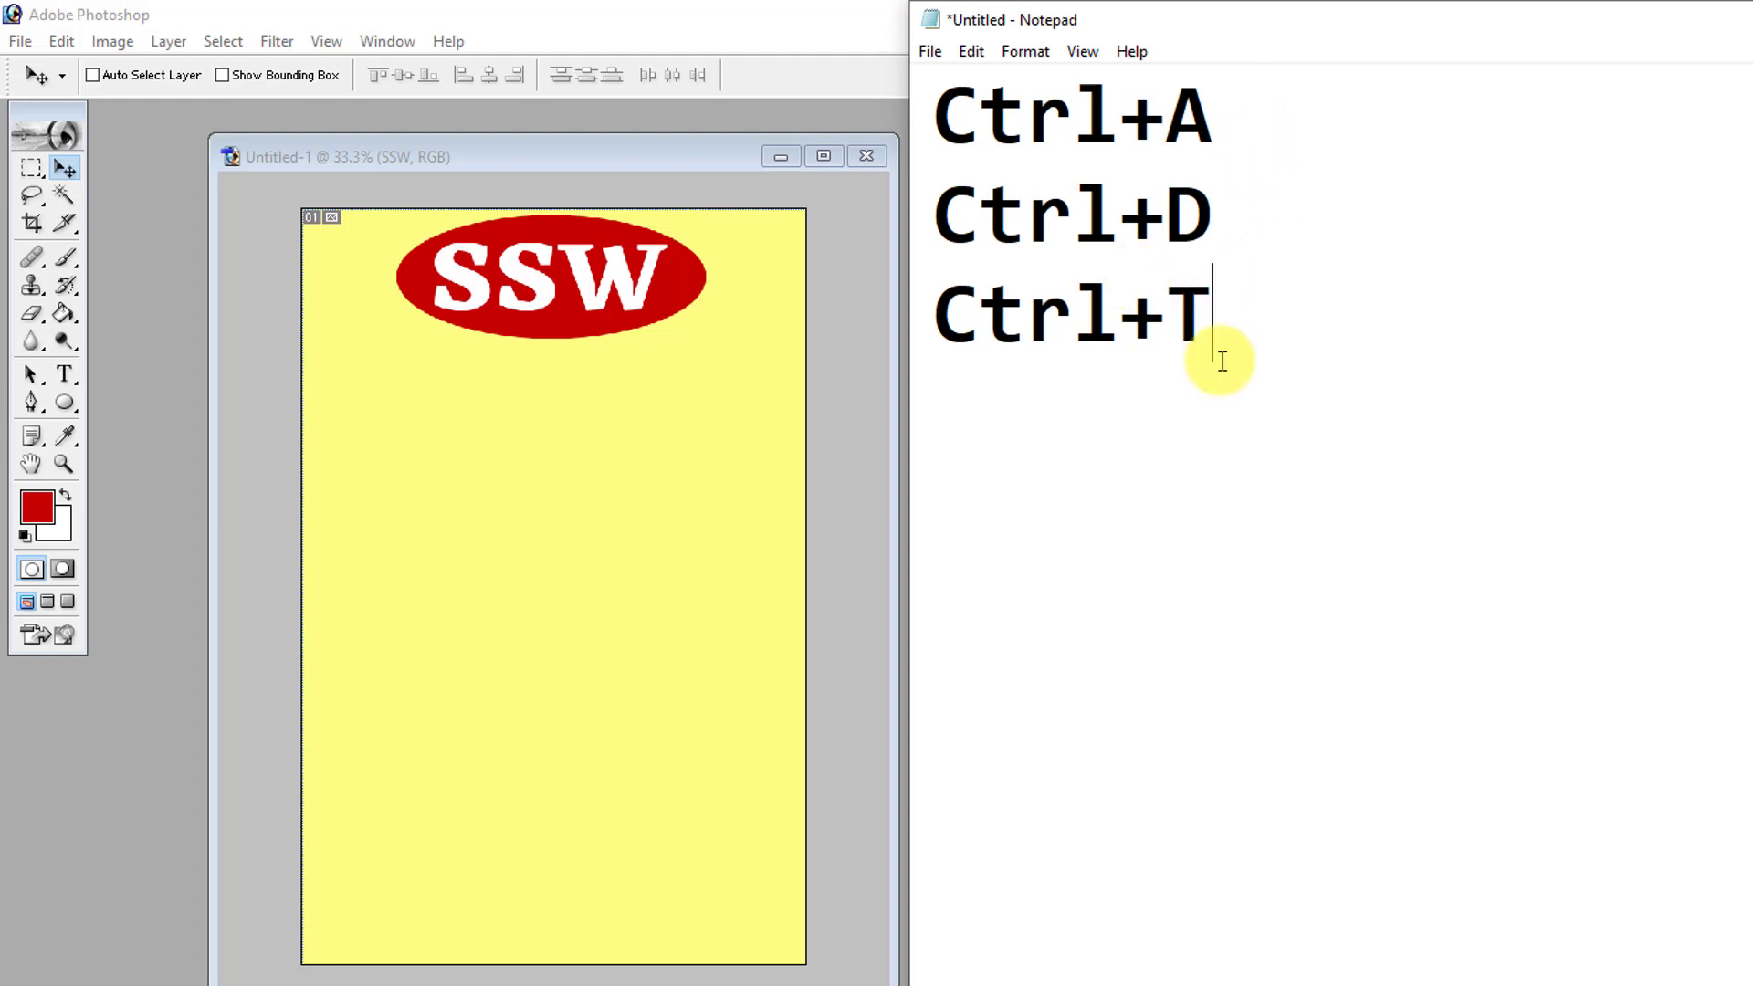
{"action": "left_click", "coordinate": [1220, 401]}
{"action": "left_click", "coordinate": [66, 169]}
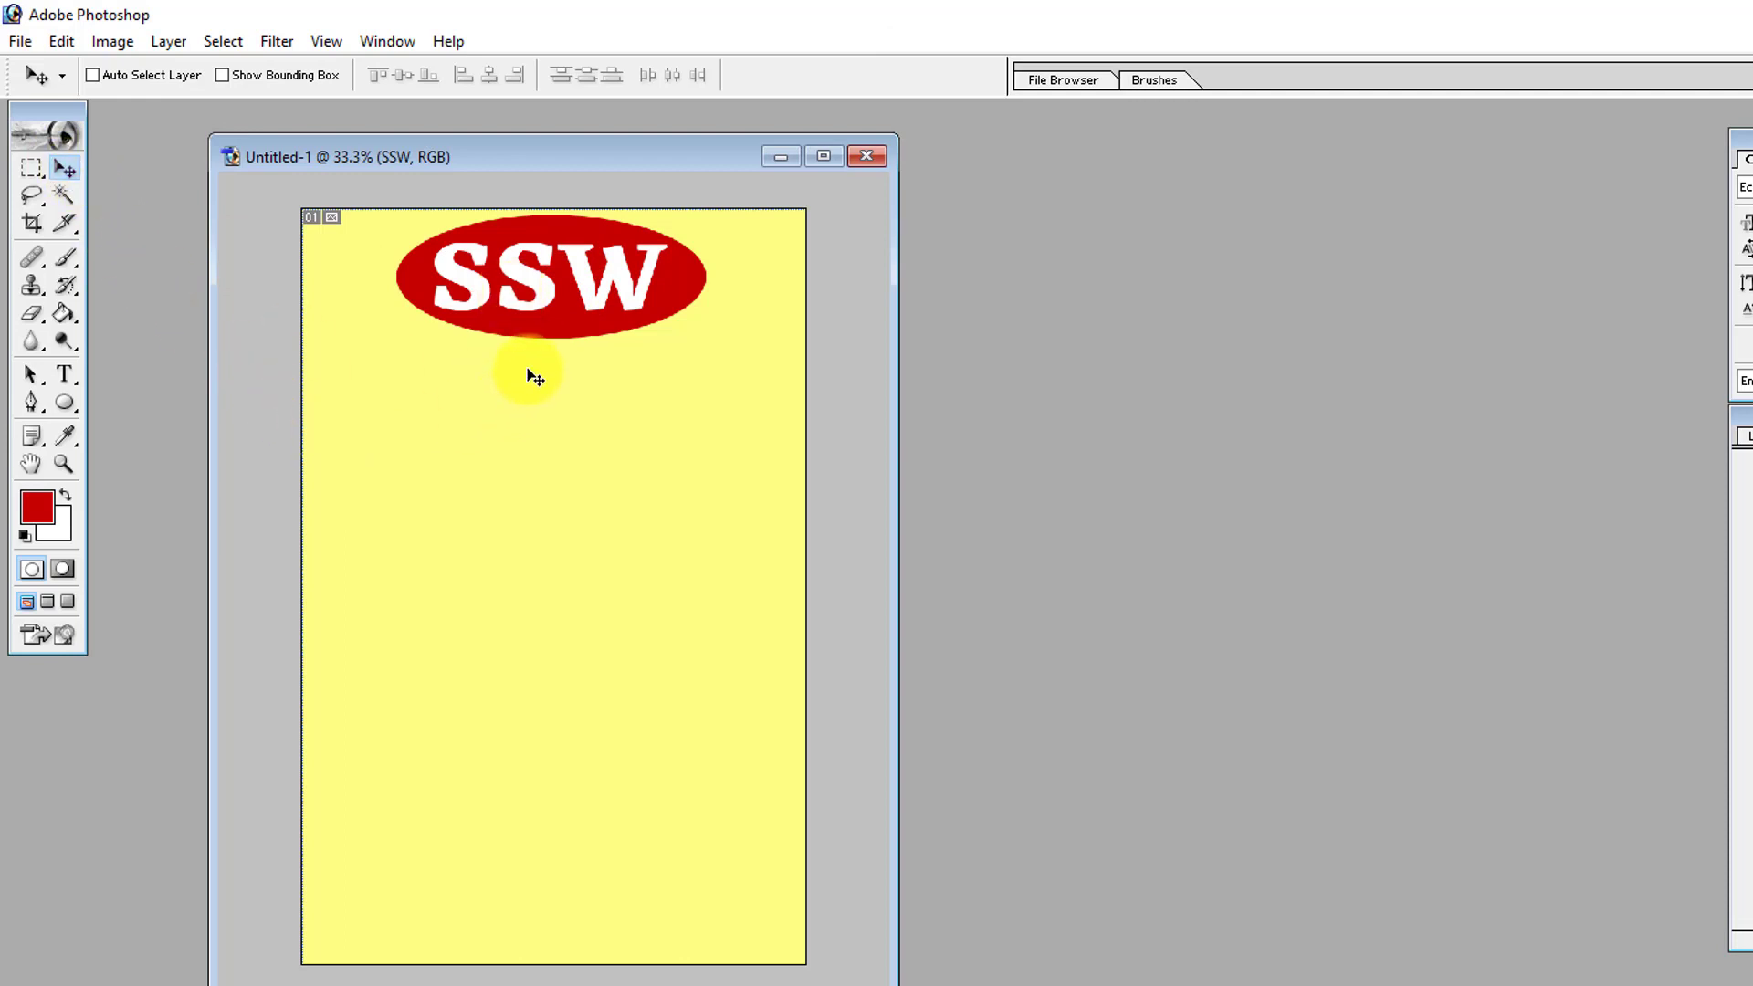
Step: Lower the Shape 1 ellipse via the Layers panel and drag the SSW layer back onto it
{"action": "left_click", "coordinate": [63, 375]}
{"action": "left_click", "coordinate": [66, 381]}
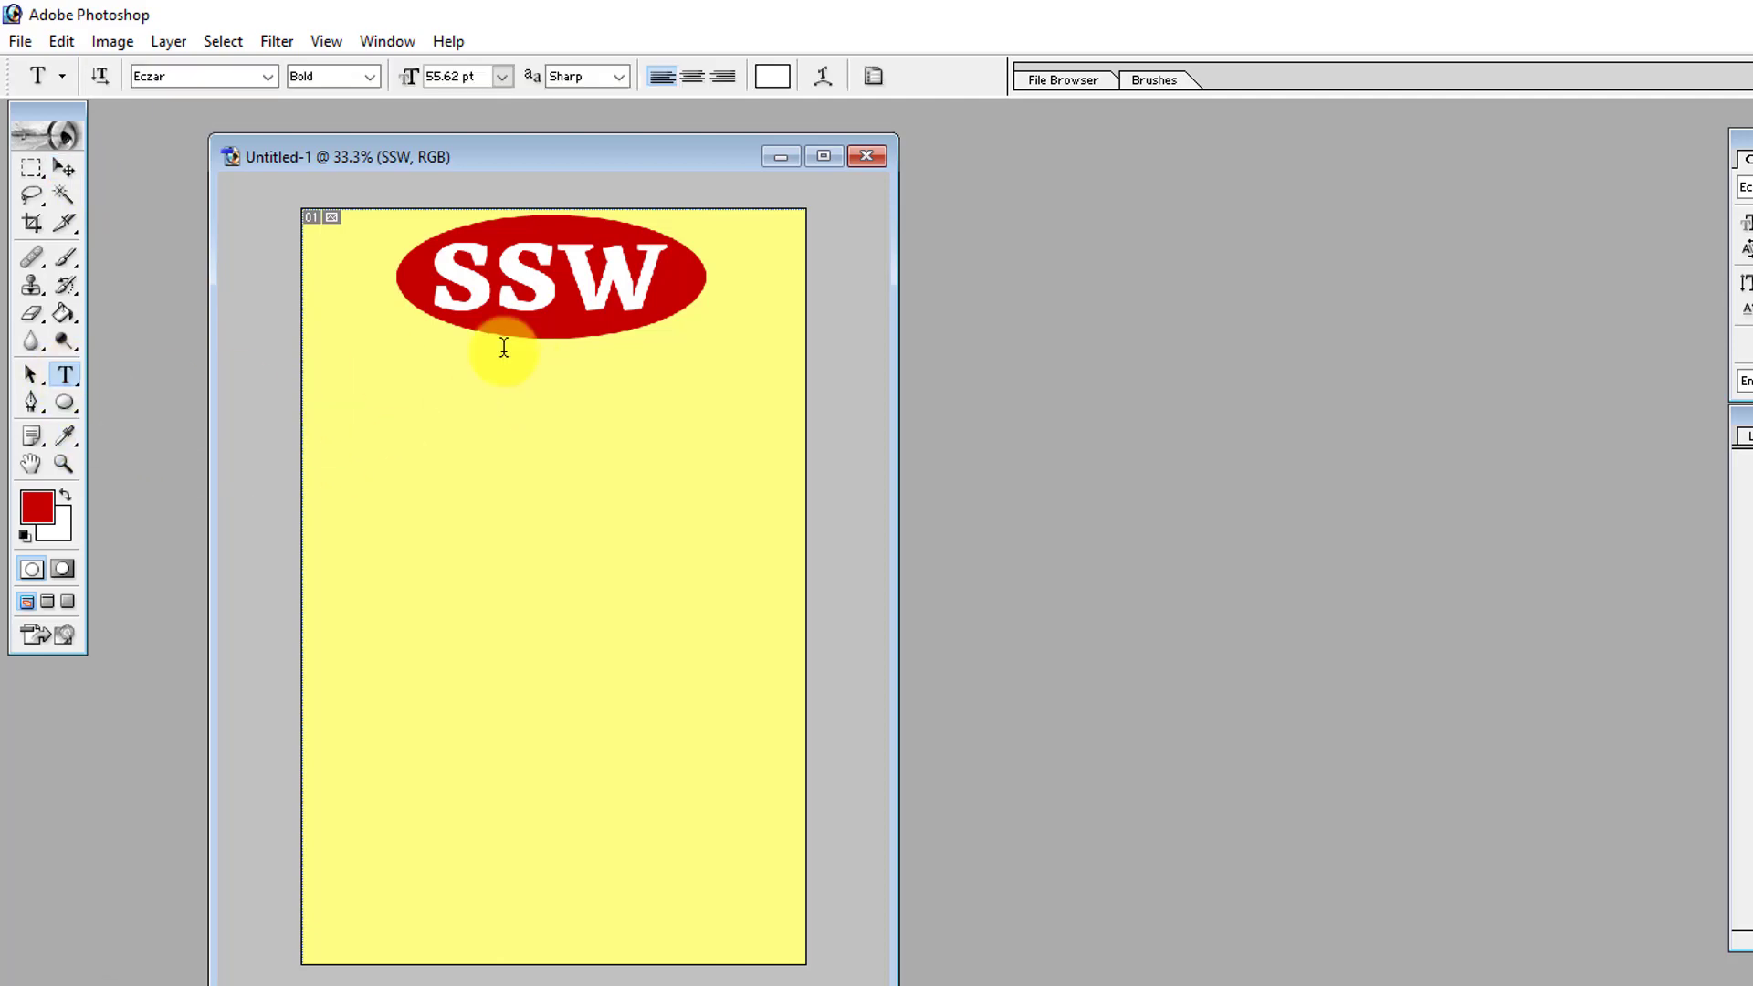
{"action": "left_click", "coordinate": [63, 169]}
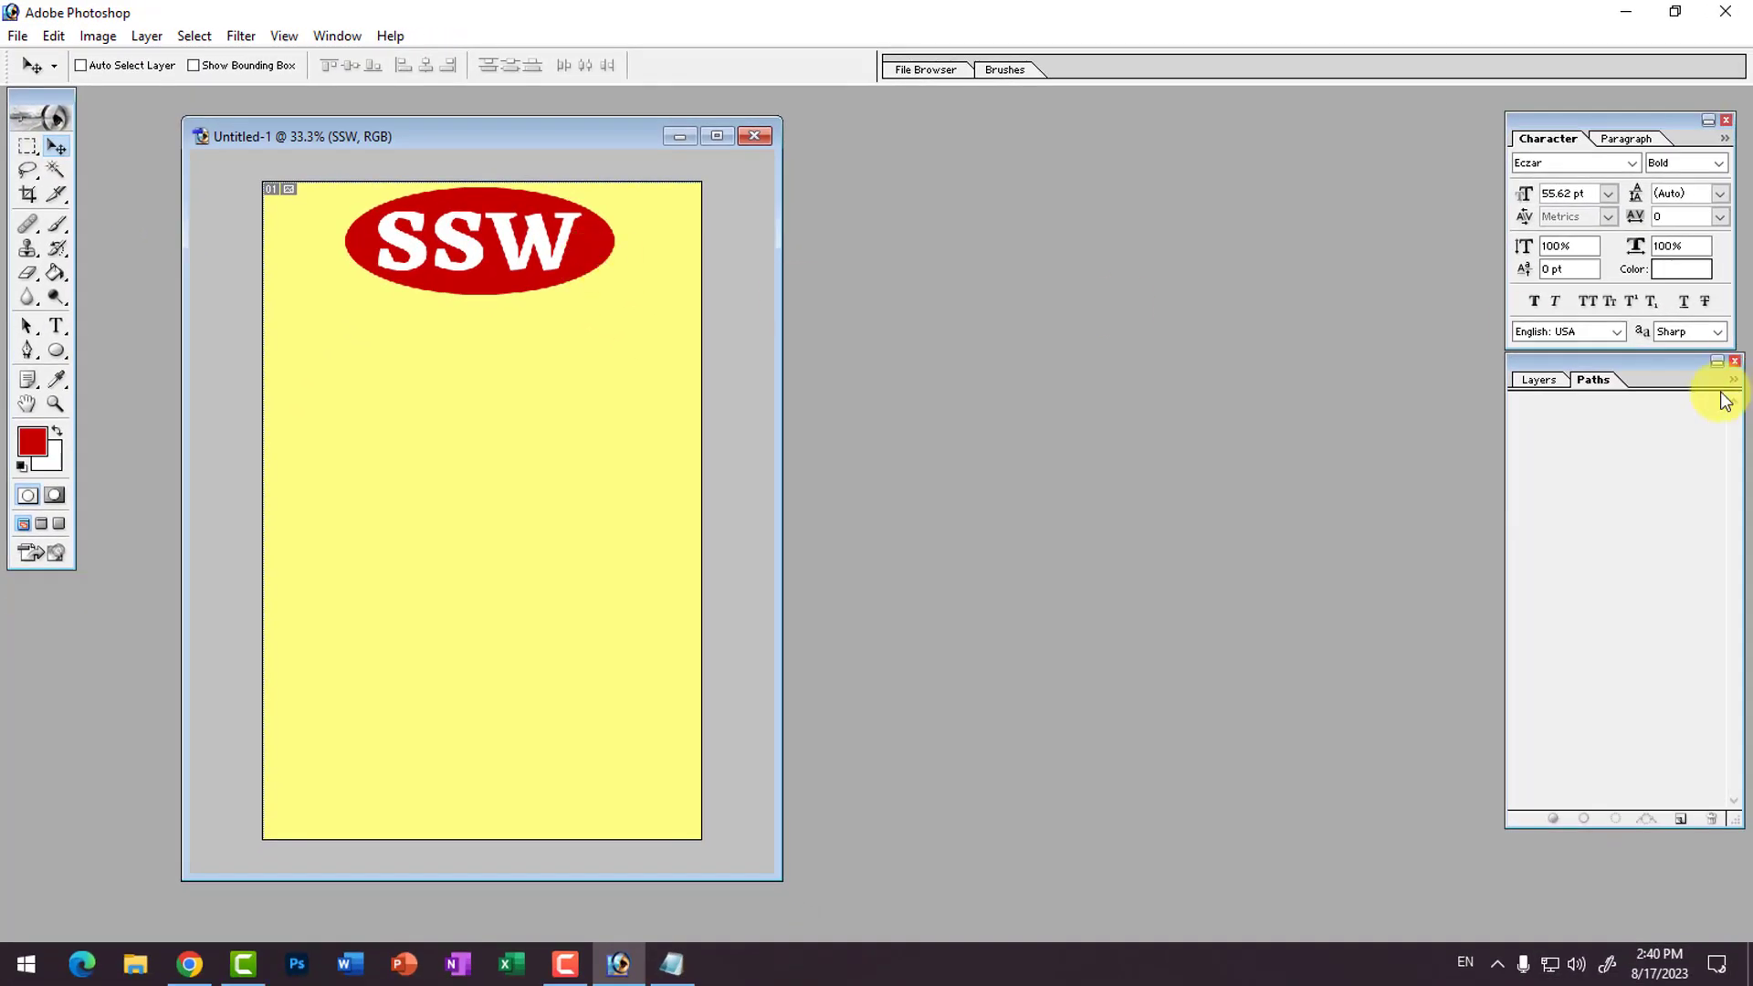
{"action": "left_click", "coordinate": [1540, 379]}
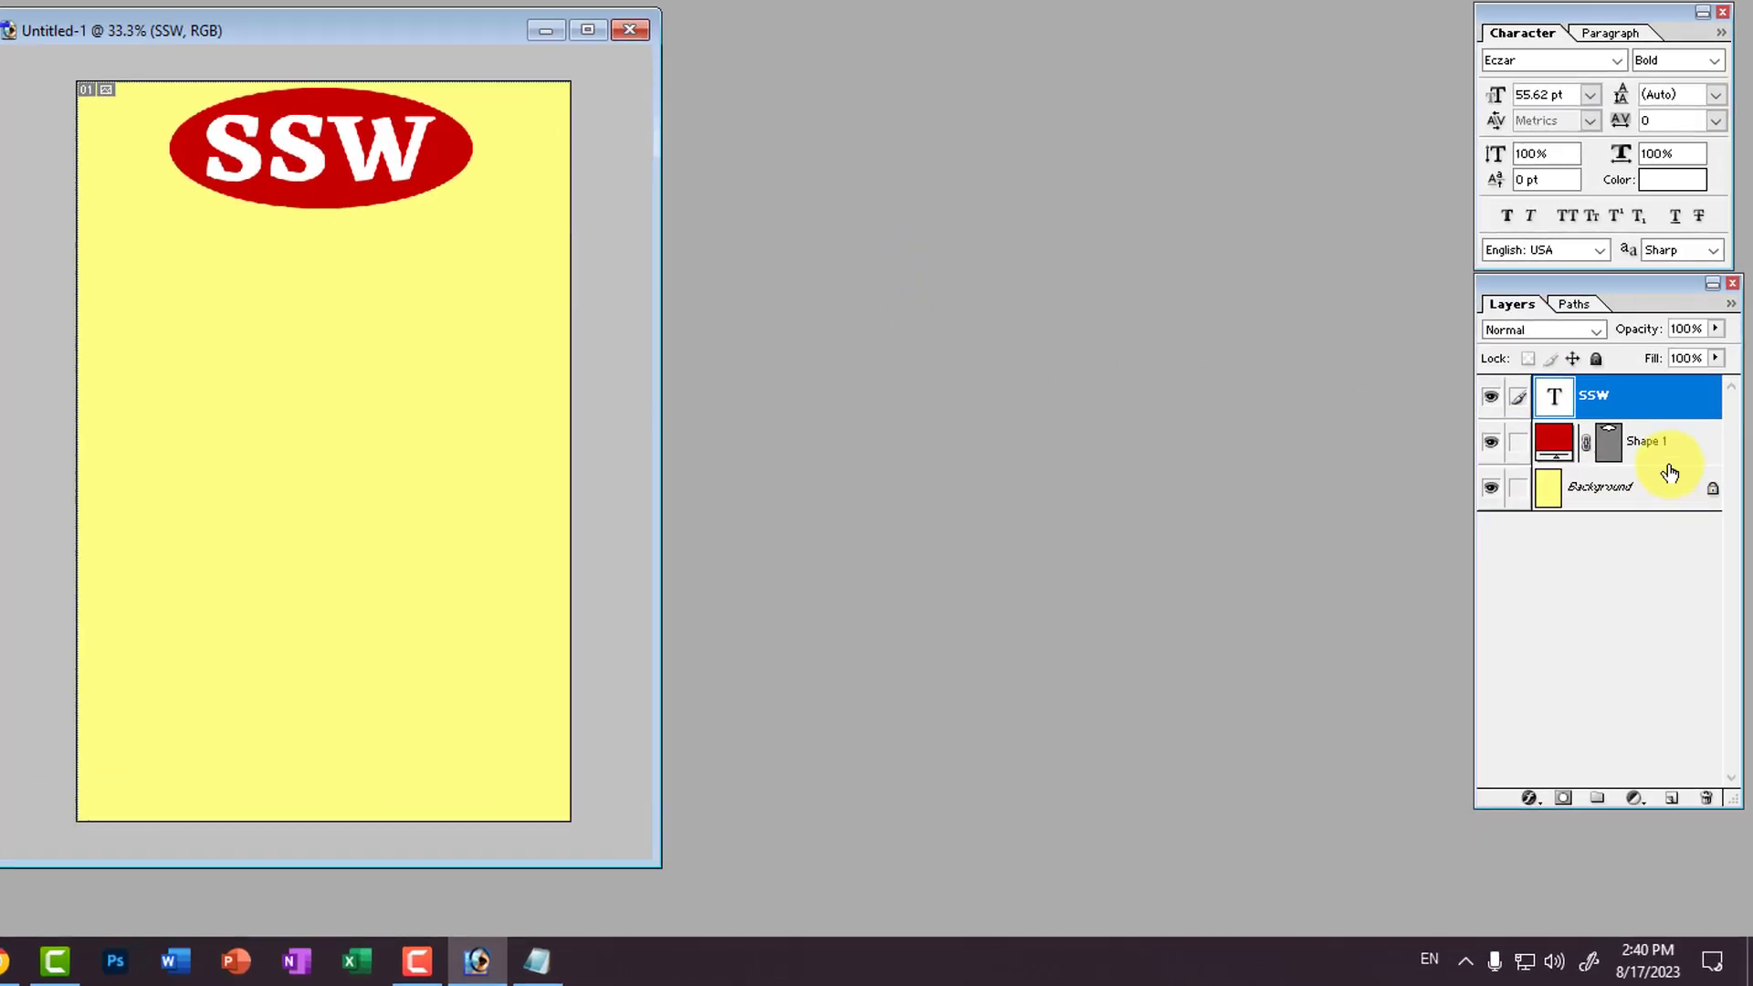
{"action": "left_click", "coordinate": [1657, 501]}
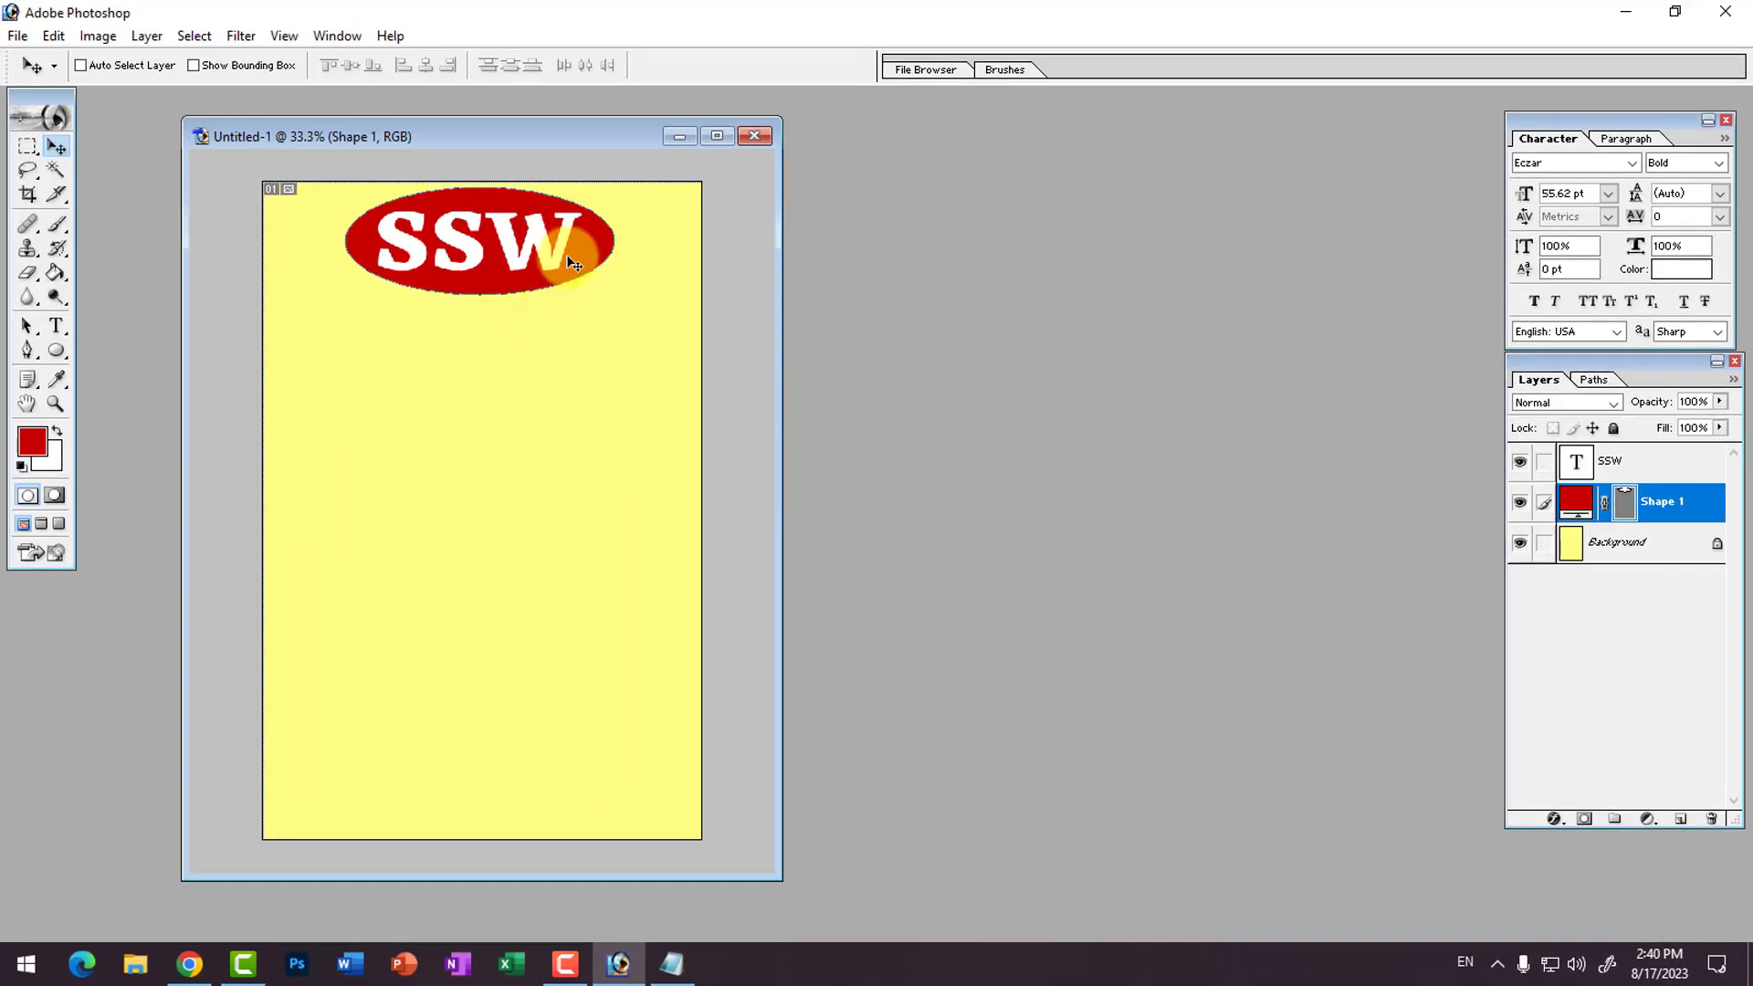
{"action": "left_click_drag", "start_coordinate": [569, 260], "coordinate": [573, 332]}
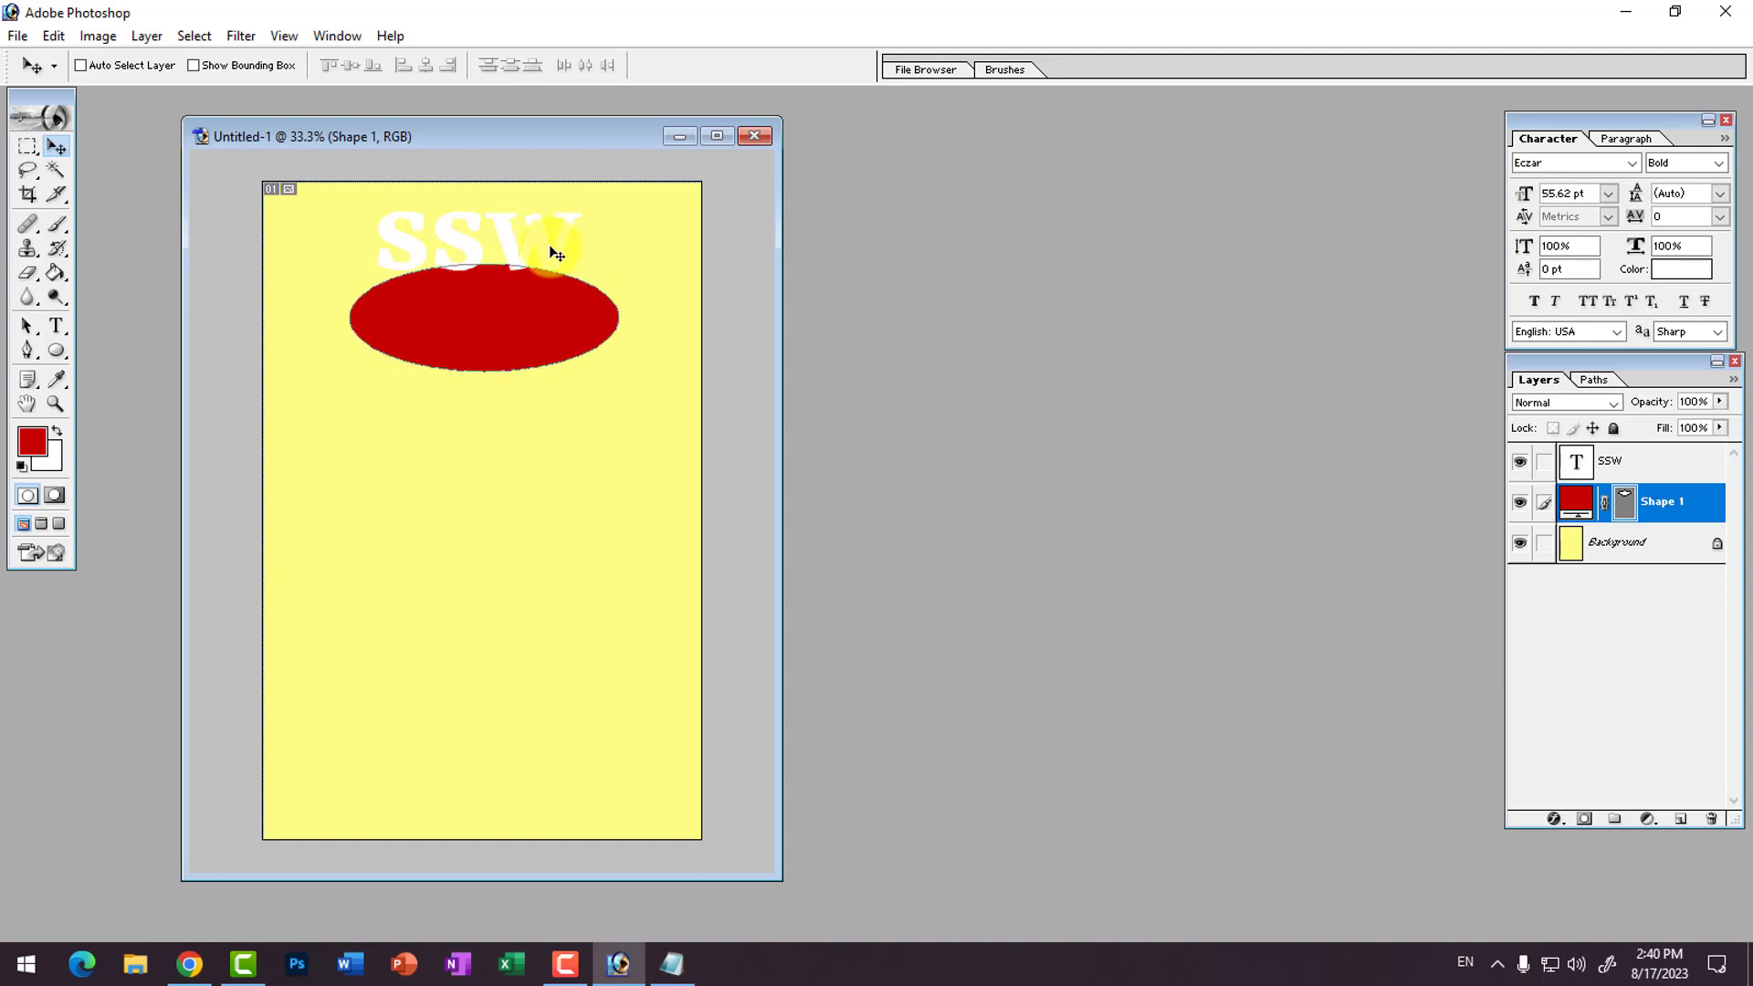
{"action": "left_click", "coordinate": [1612, 461]}
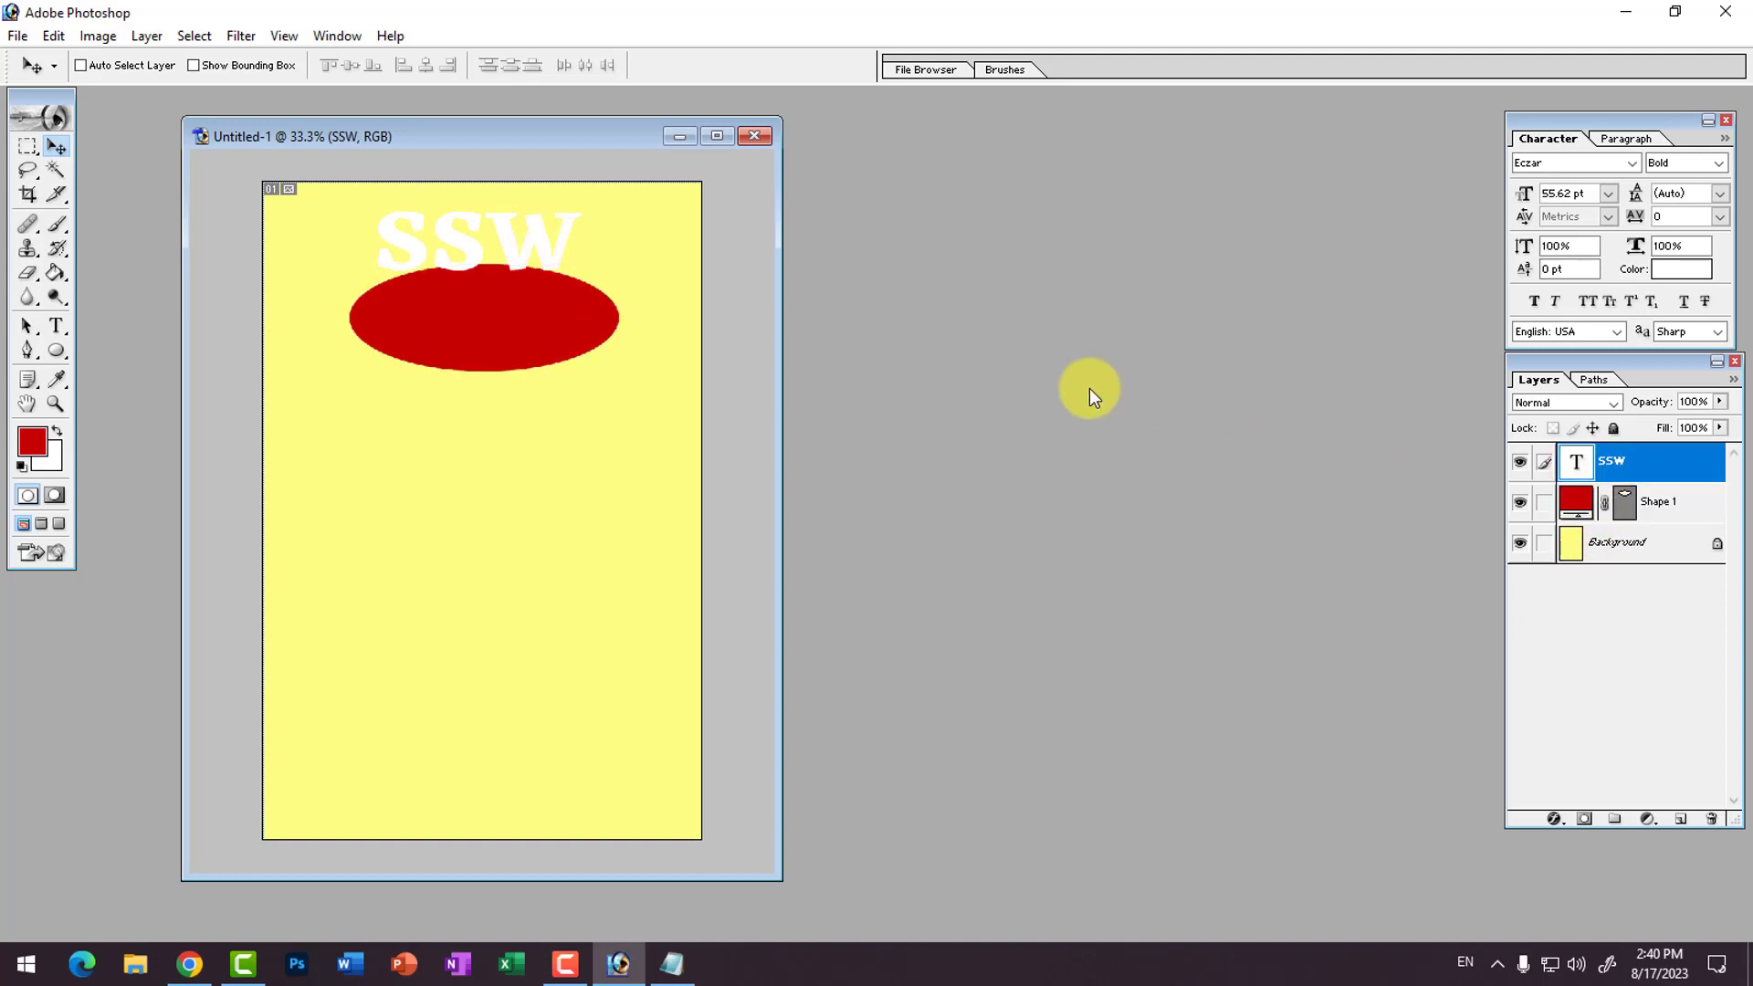
{"action": "left_click_drag", "start_coordinate": [550, 252], "coordinate": [554, 335]}
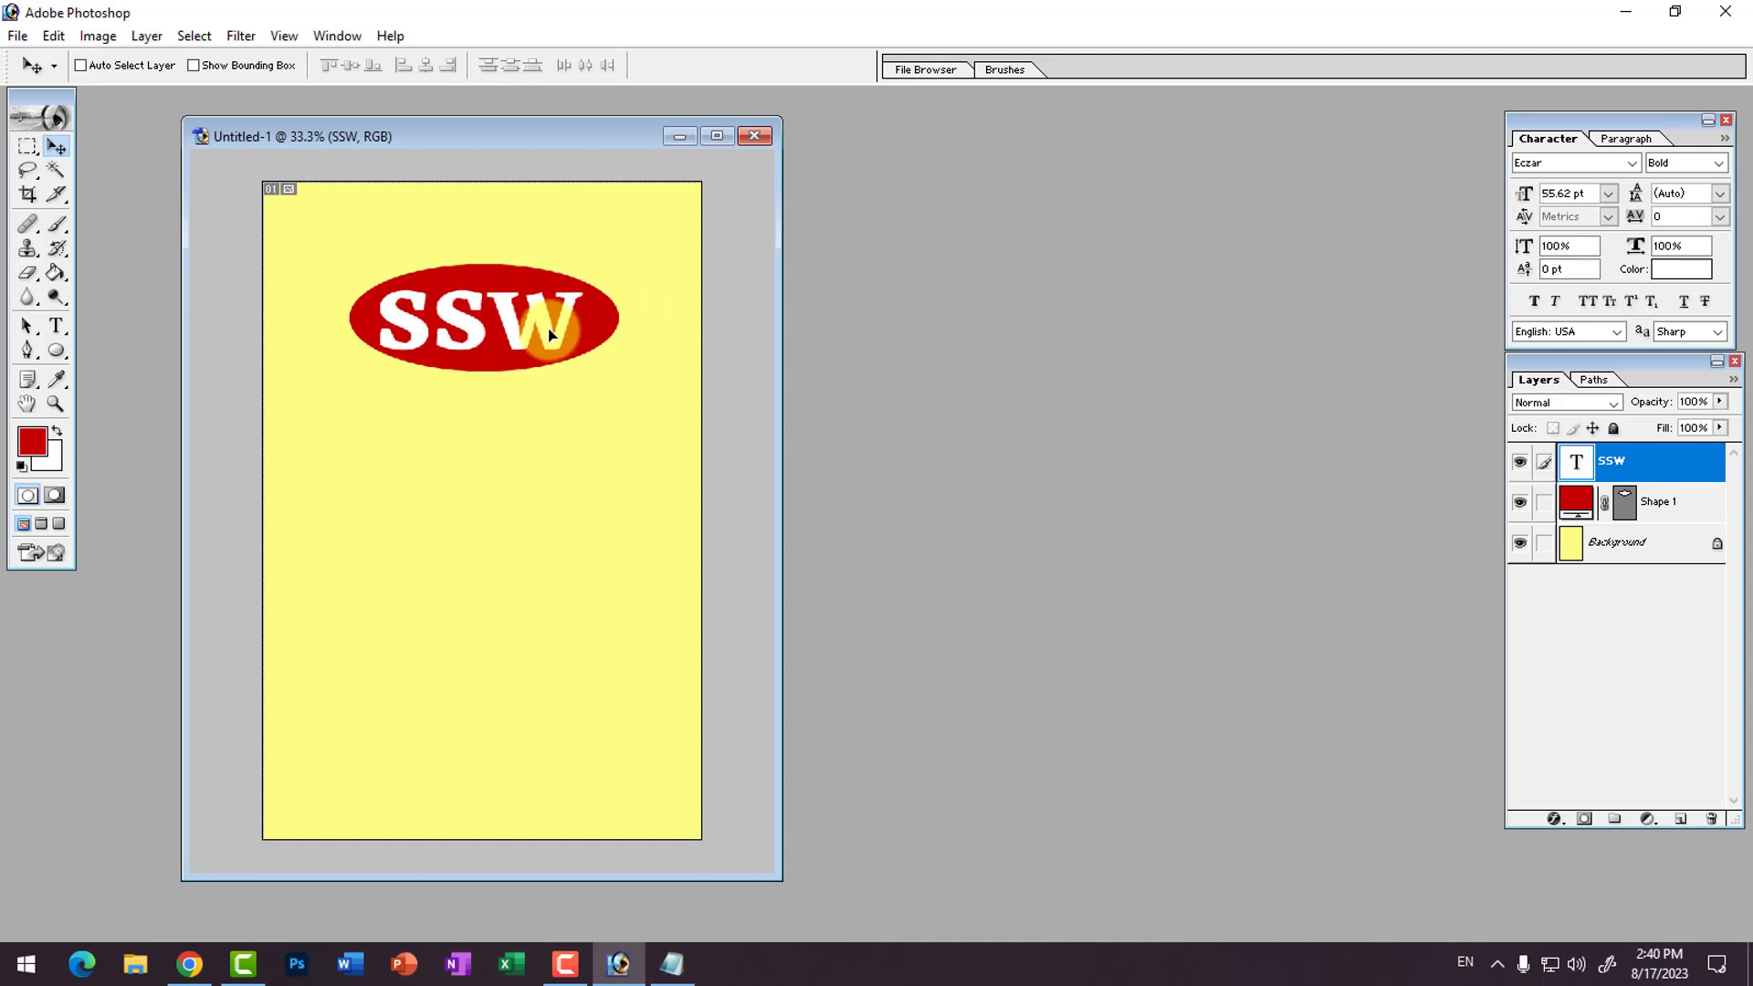
Step: Start a 25 pt text line below the ellipse and type 'Sarkar Study Waves'
{"action": "left_click", "coordinate": [57, 327]}
{"action": "left_click", "coordinate": [336, 470]}
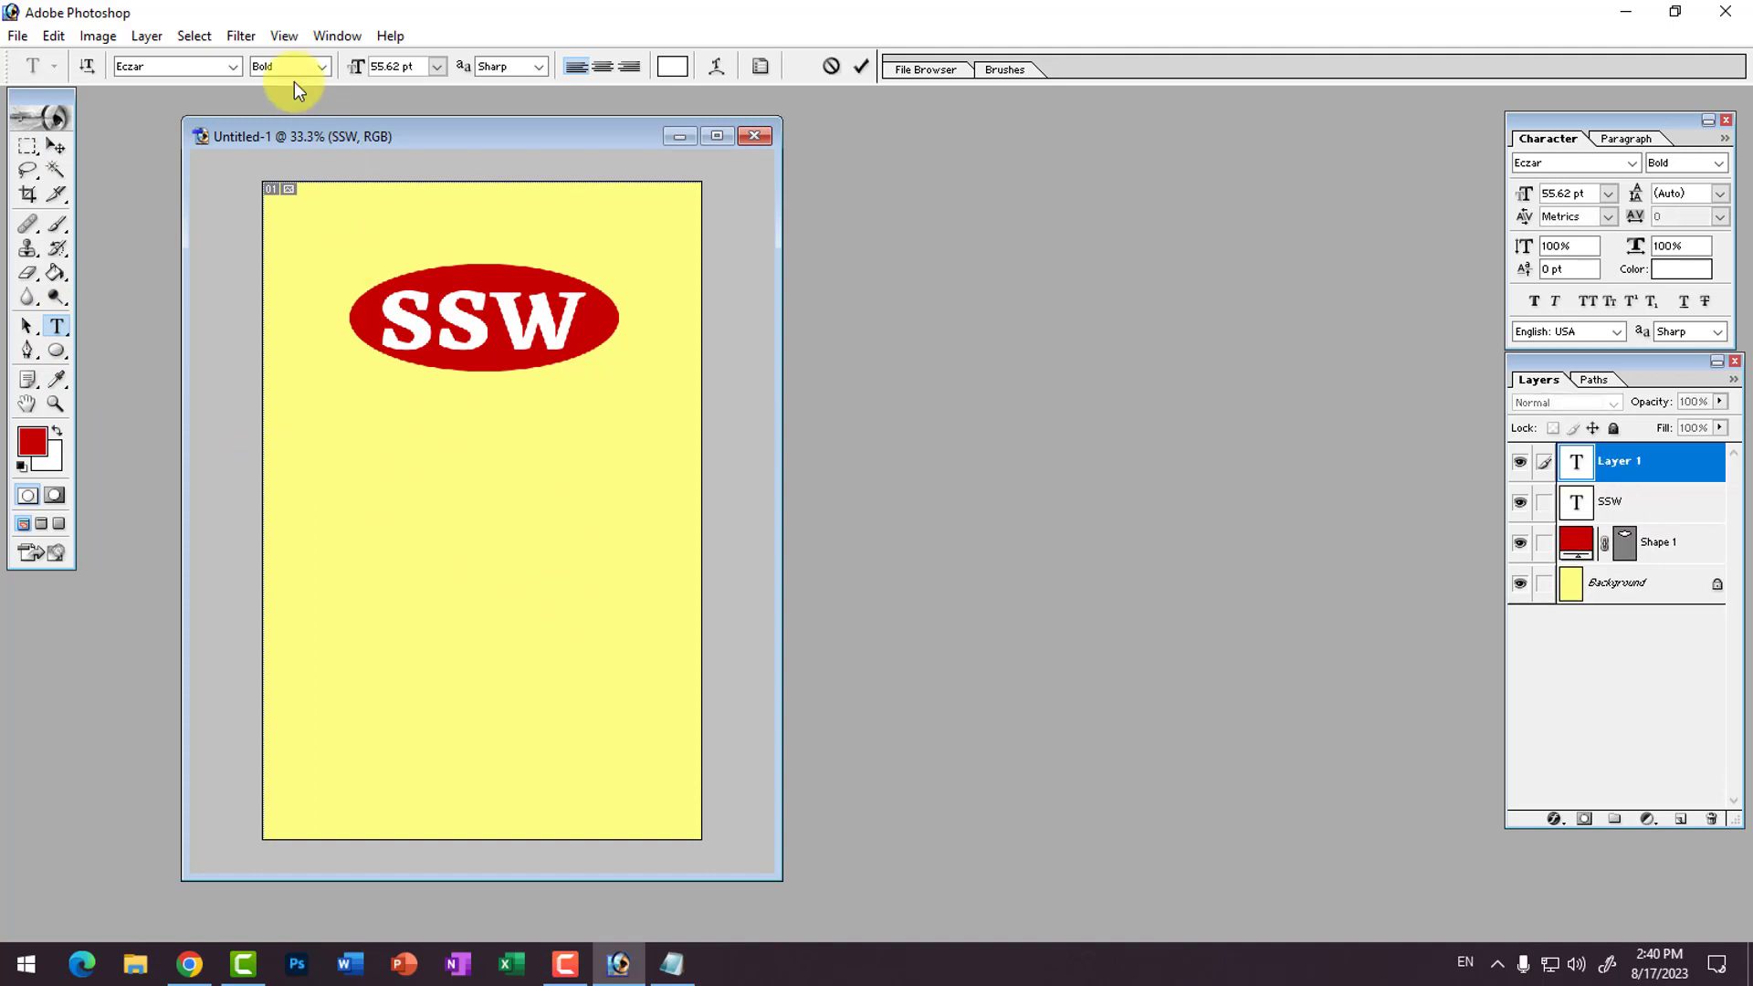
{"action": "left_click", "coordinate": [401, 66]}
{"action": "type", "text": "2"}
{"action": "type", "text": "5"}
{"action": "key", "text": "Return"}
{"action": "type", "text": "Sa"}
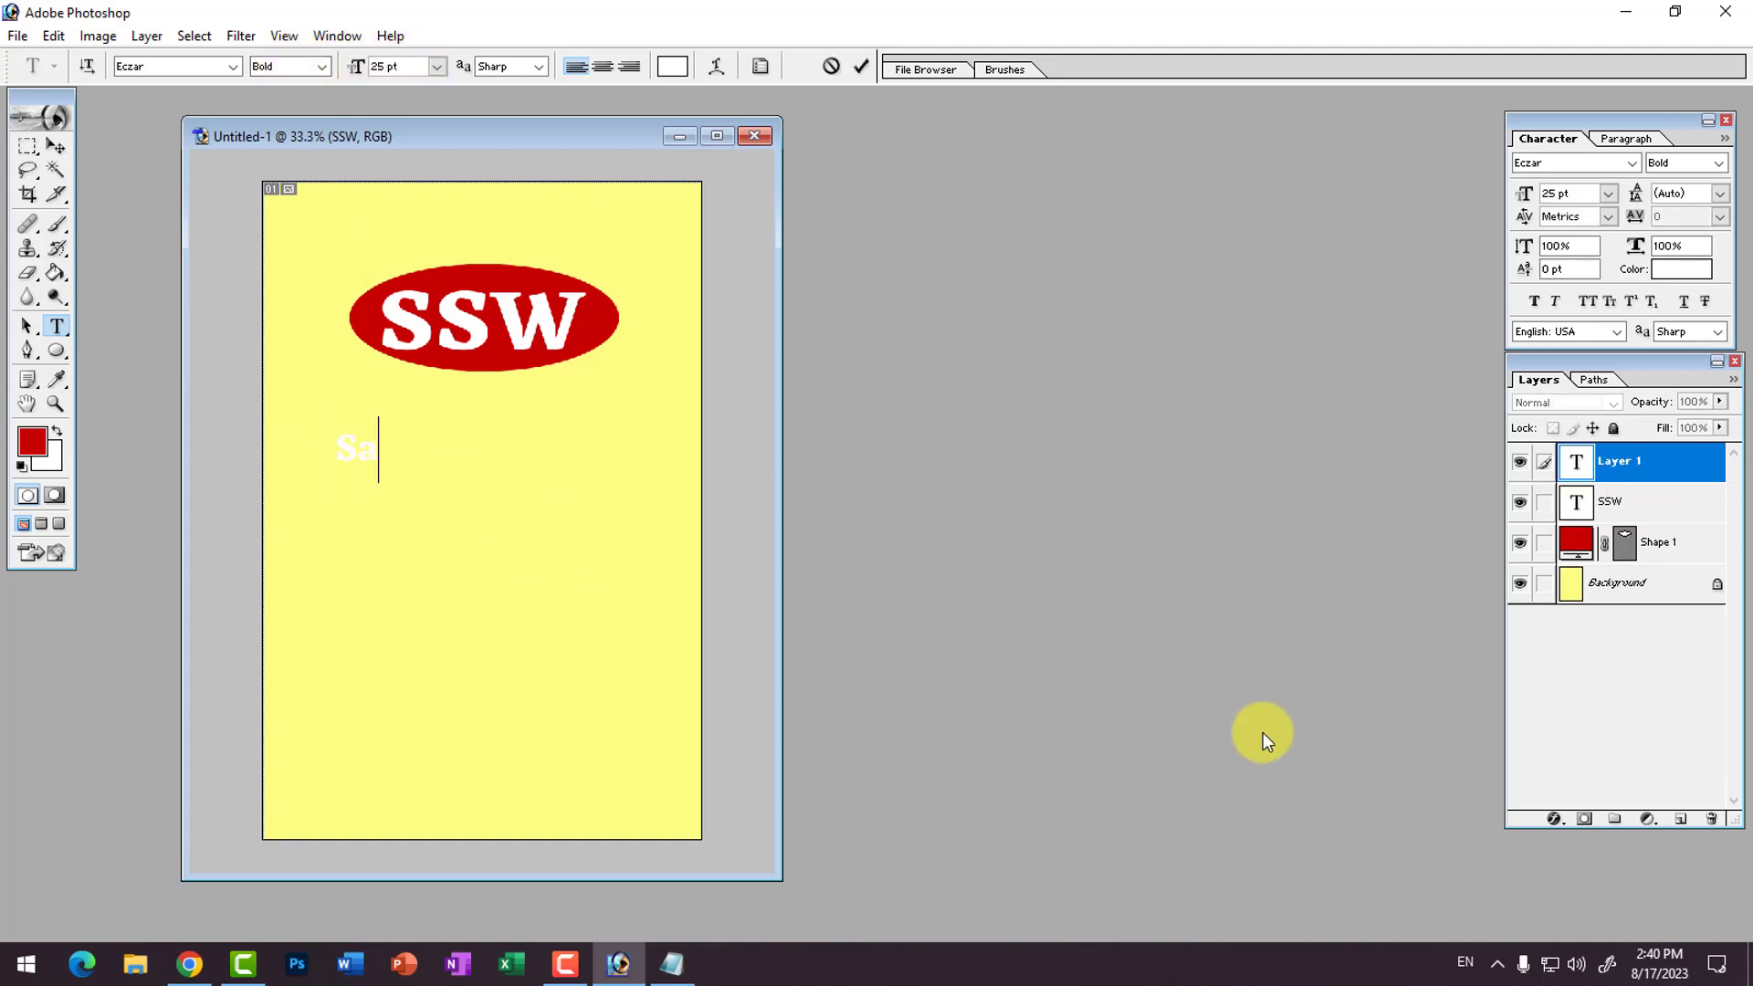
{"action": "type", "text": "rka"}
{"action": "type", "text": "r Stru"}
{"action": "key", "text": "BackSpace"}
{"action": "key", "text": "BackSpace"}
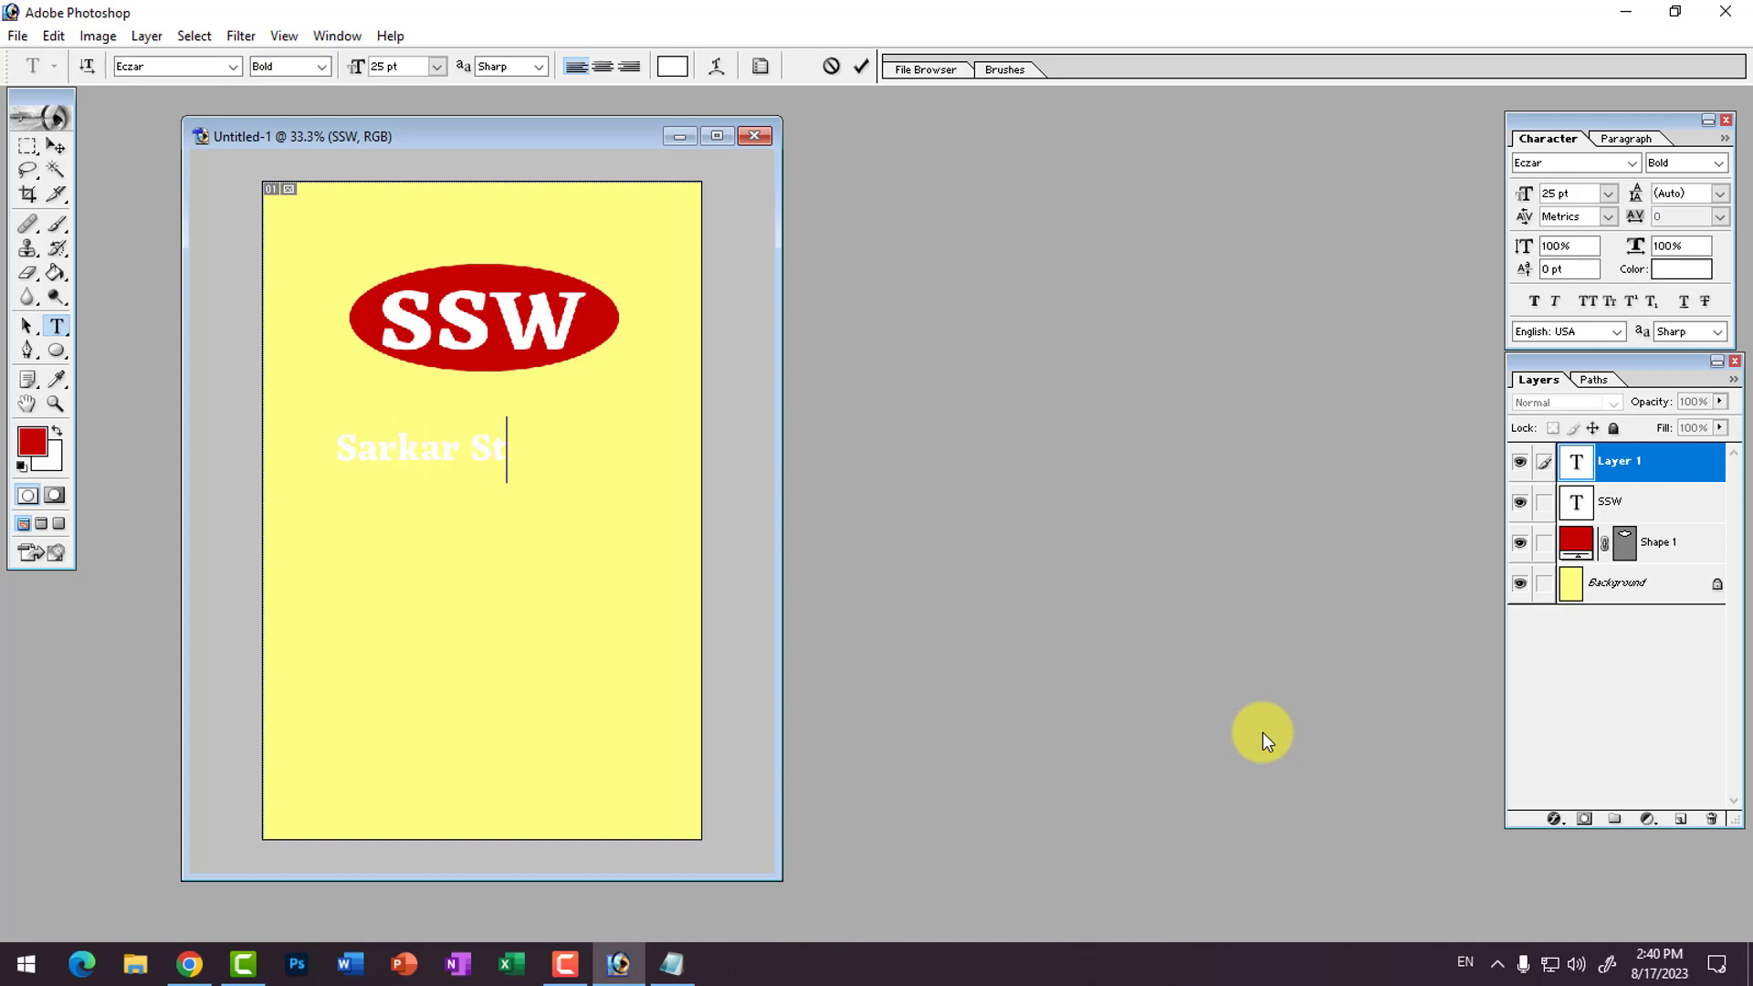
{"action": "type", "text": "udy Waves"}
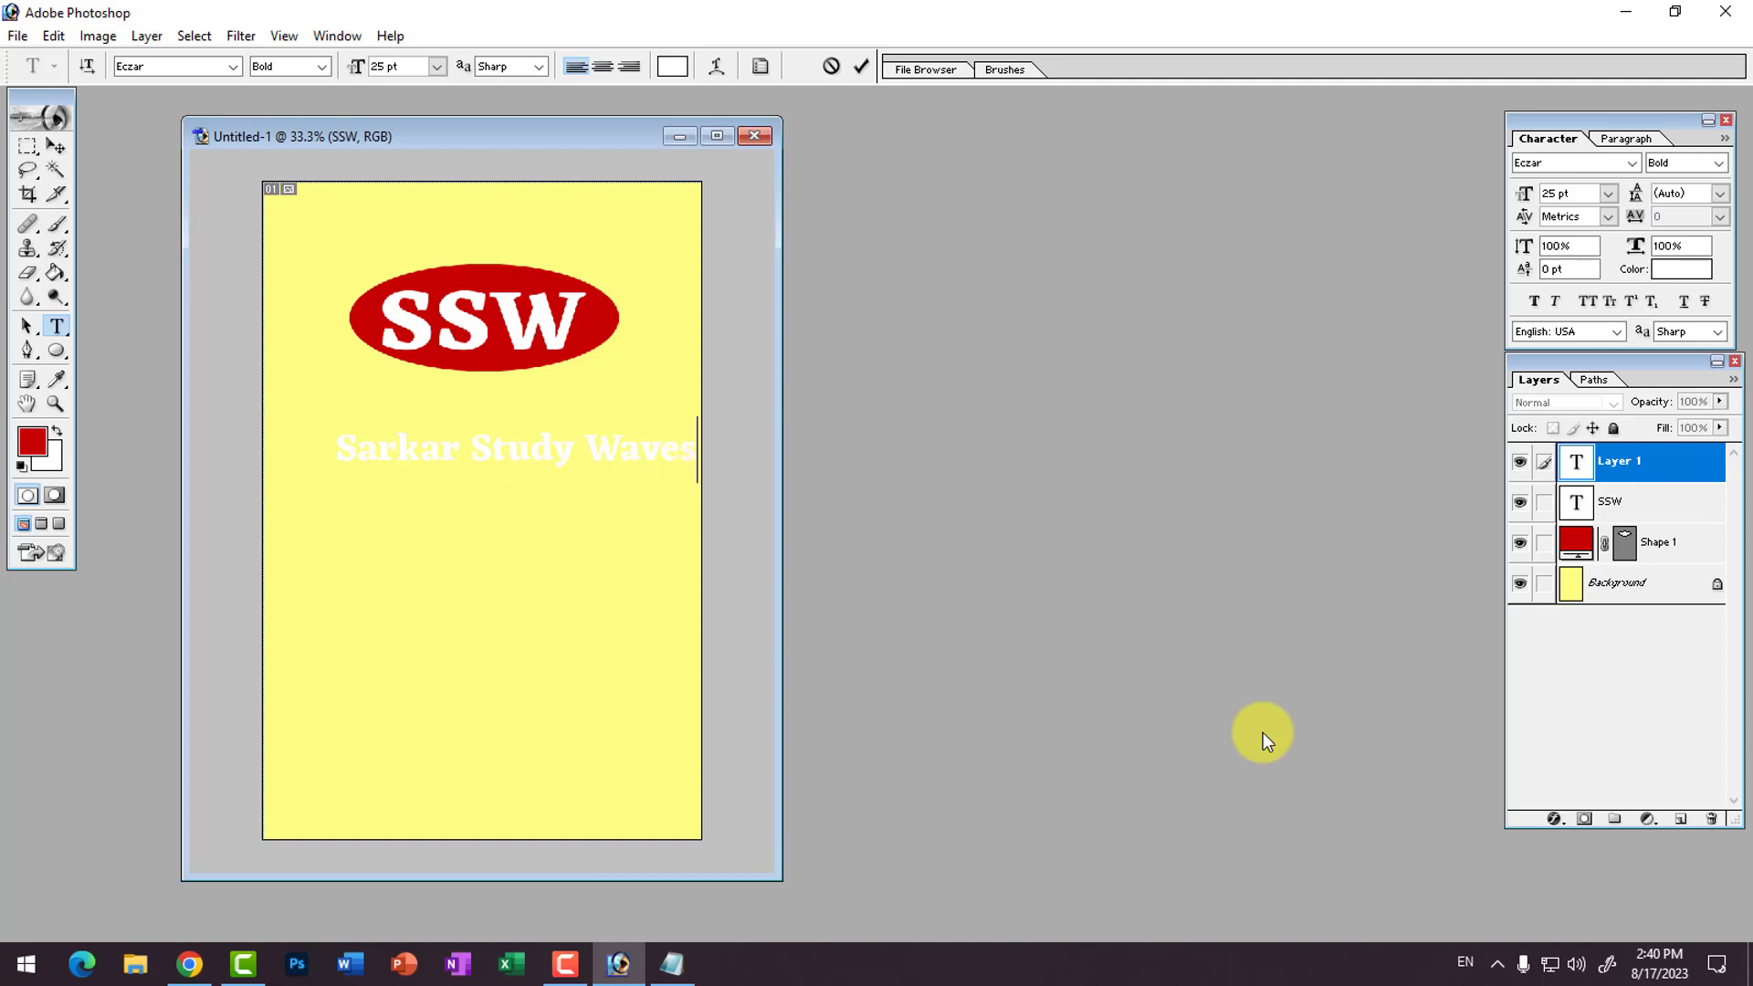
Step: Shrink the tagline to 15 pt, finish 'Education', and centre it under the ellipse
{"action": "key", "text": "ctrl+a"}
{"action": "key", "text": "ctrl+shift+comma"}
{"action": "key", "text": "ctrl+shift+comma"}
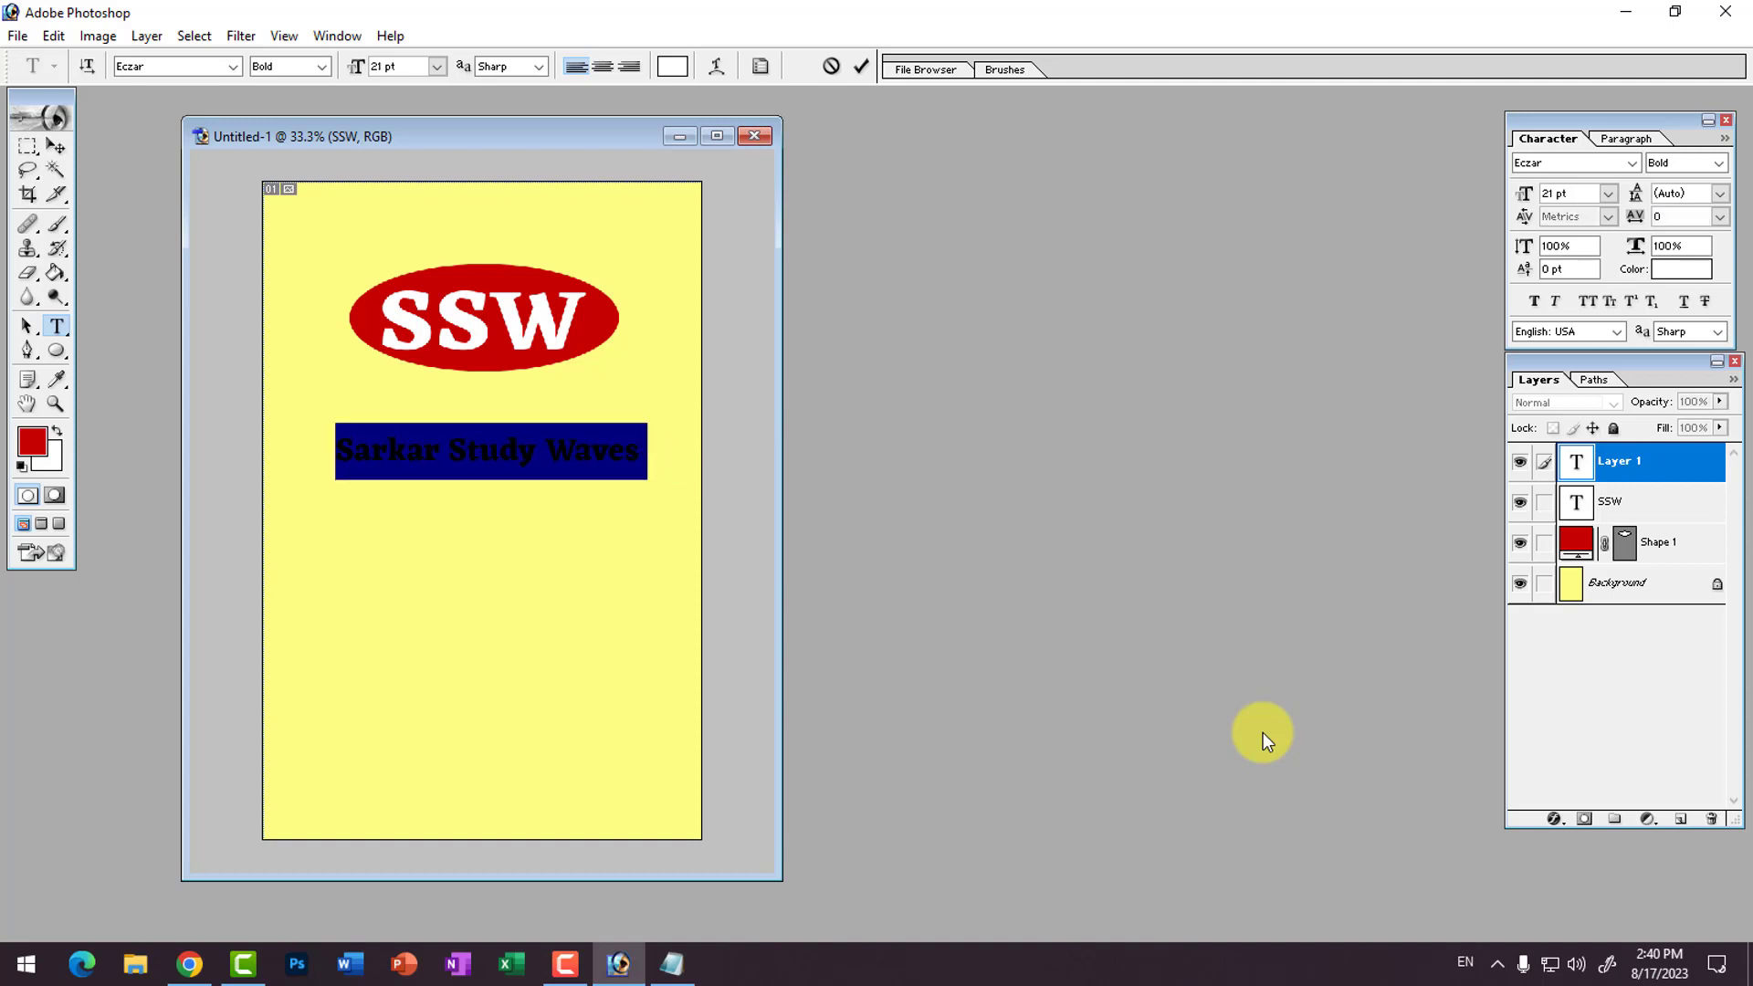
{"action": "key", "text": "ctrl+shift+comma"}
{"action": "key", "text": "ctrl+shift+comma"}
{"action": "key", "text": "ctrl+shift+comma"}
{"action": "key", "text": "Right"}
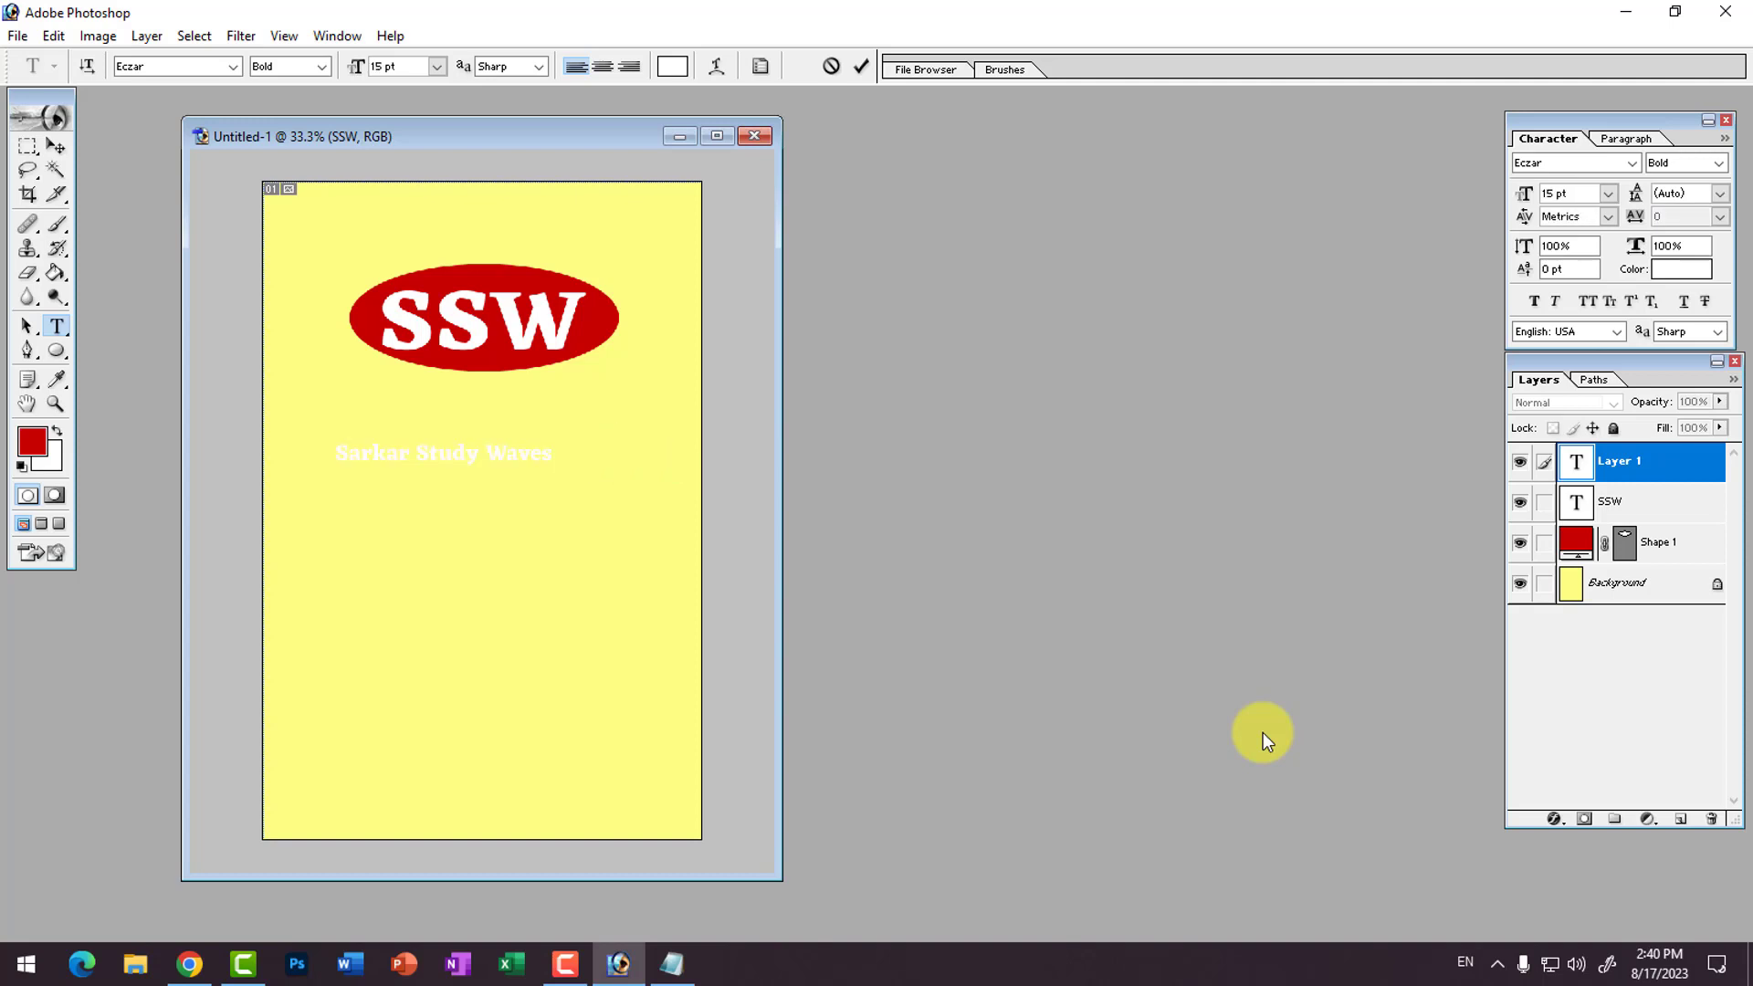
{"action": "type", "text": "ucation"}
{"action": "left_click", "coordinate": [507, 454]}
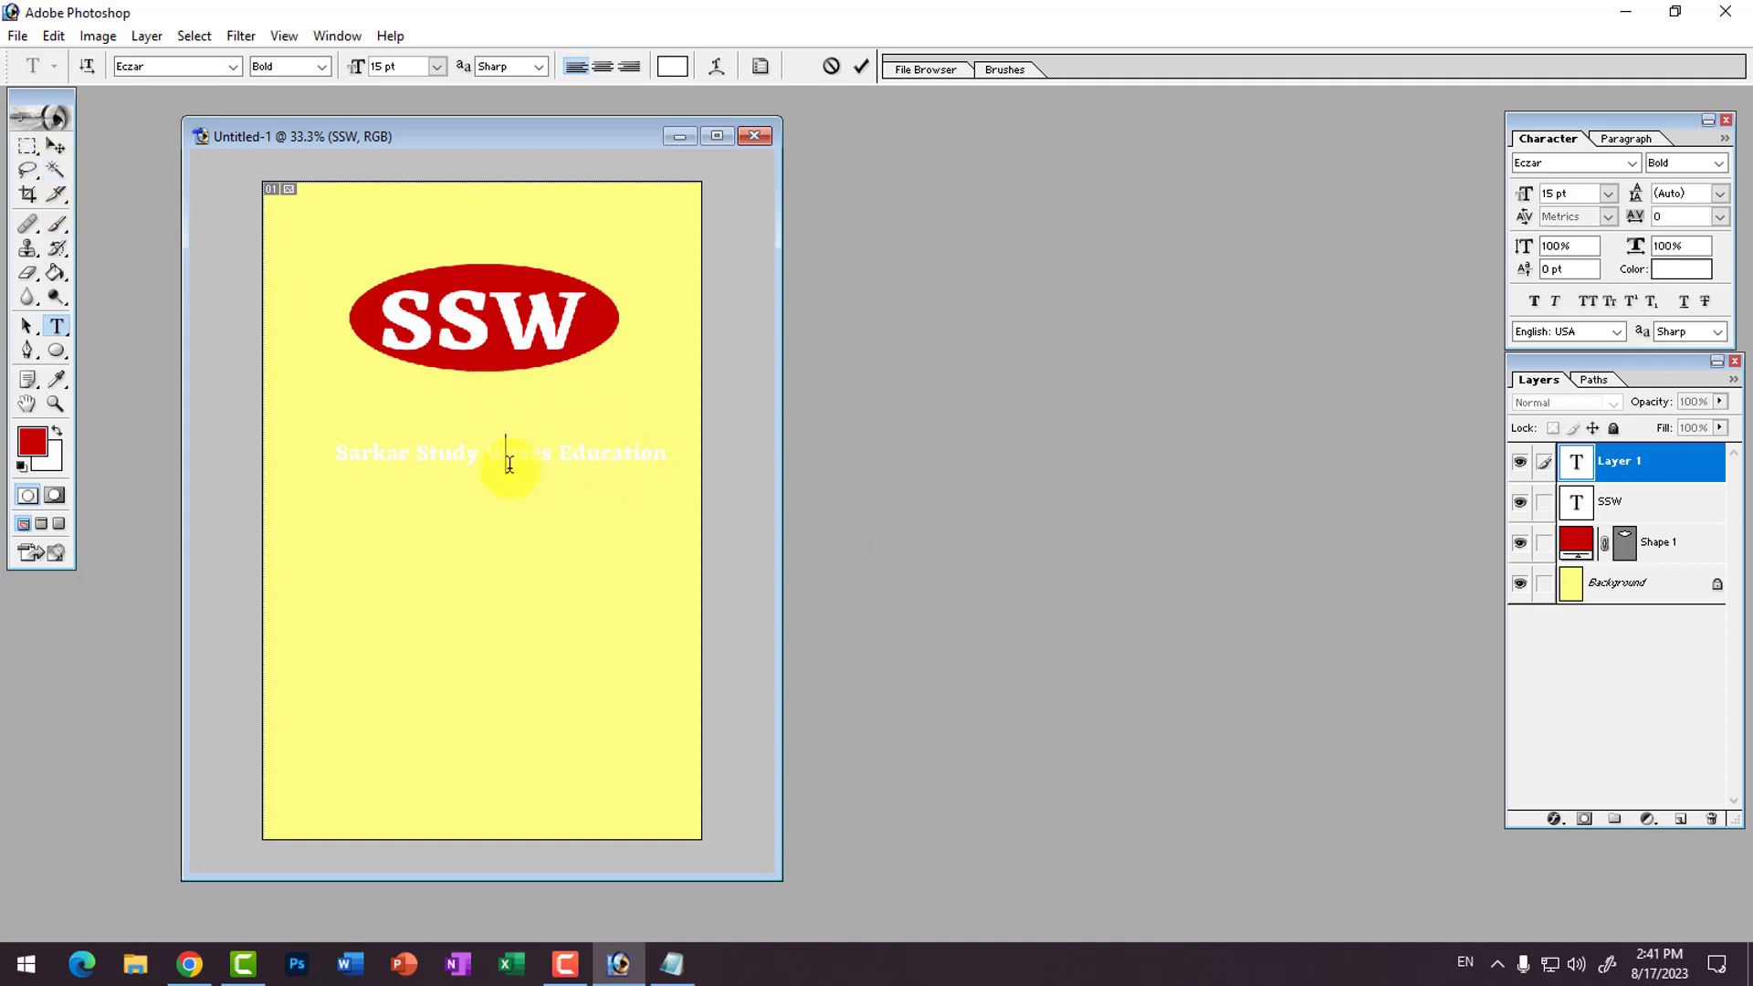
{"action": "left_click", "coordinate": [56, 146]}
{"action": "left_click_drag", "start_coordinate": [520, 457], "coordinate": [507, 428]}
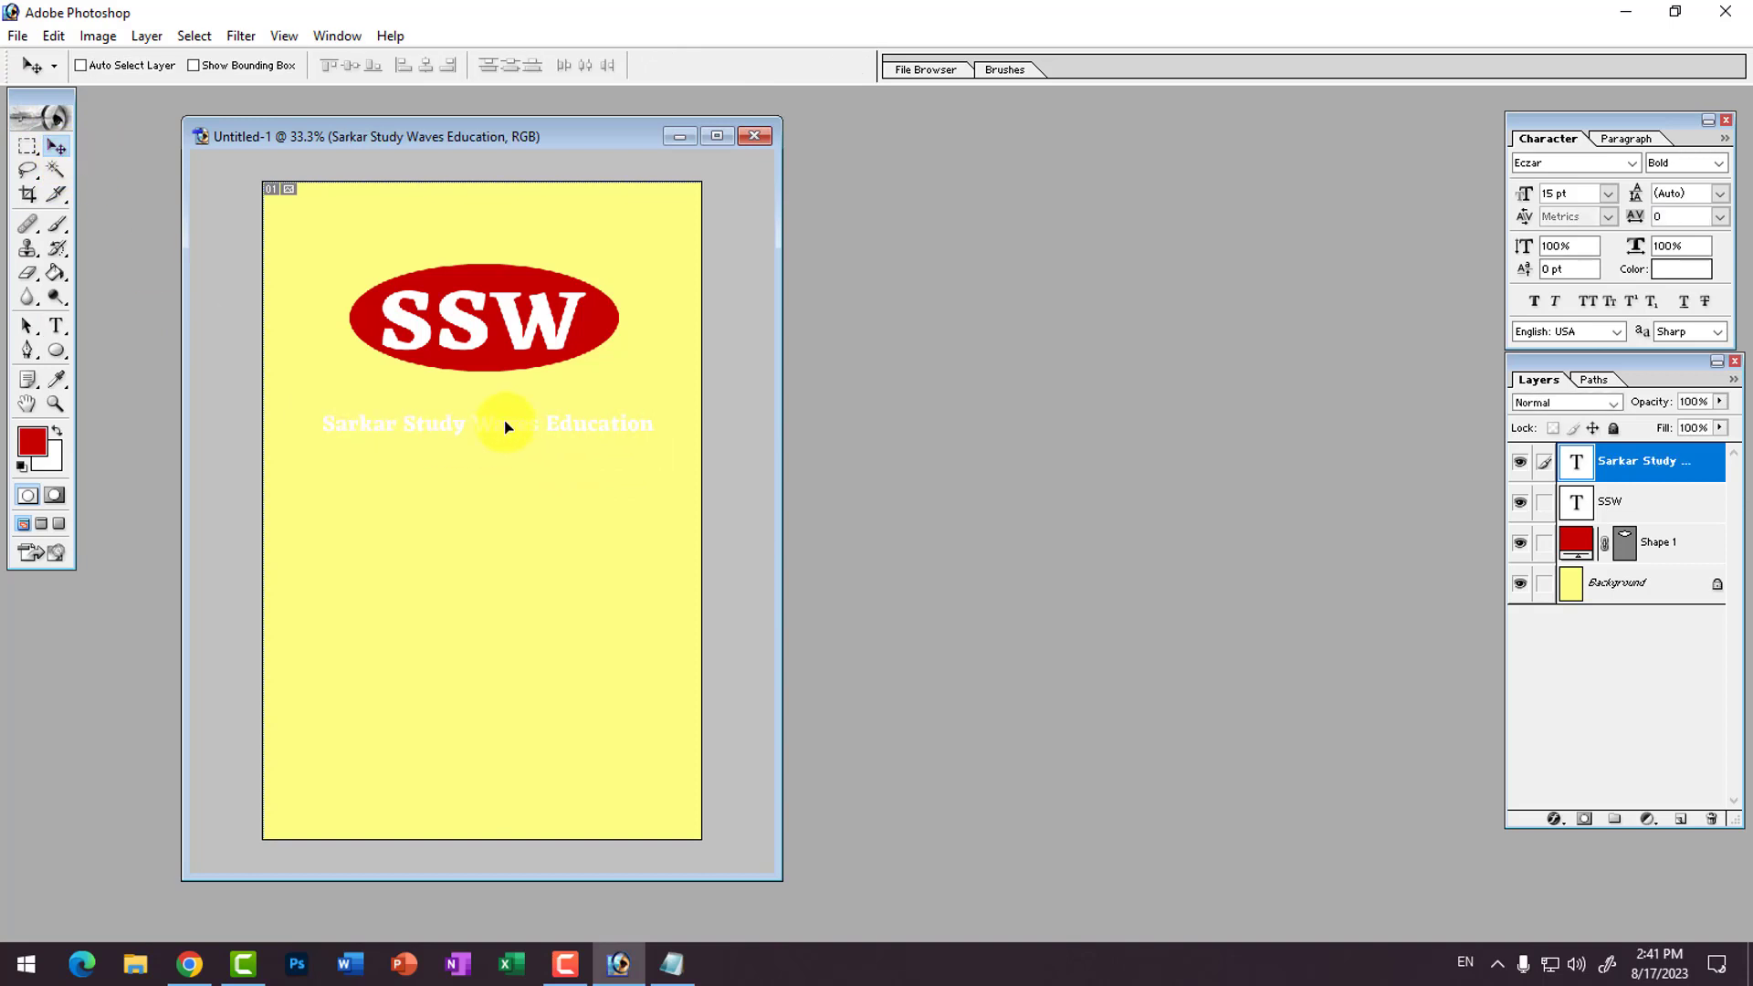
Step: Colour the tagline red D30000 and move it above the SSW ellipse
{"action": "left_click", "coordinate": [58, 326]}
{"action": "left_click", "coordinate": [678, 66]}
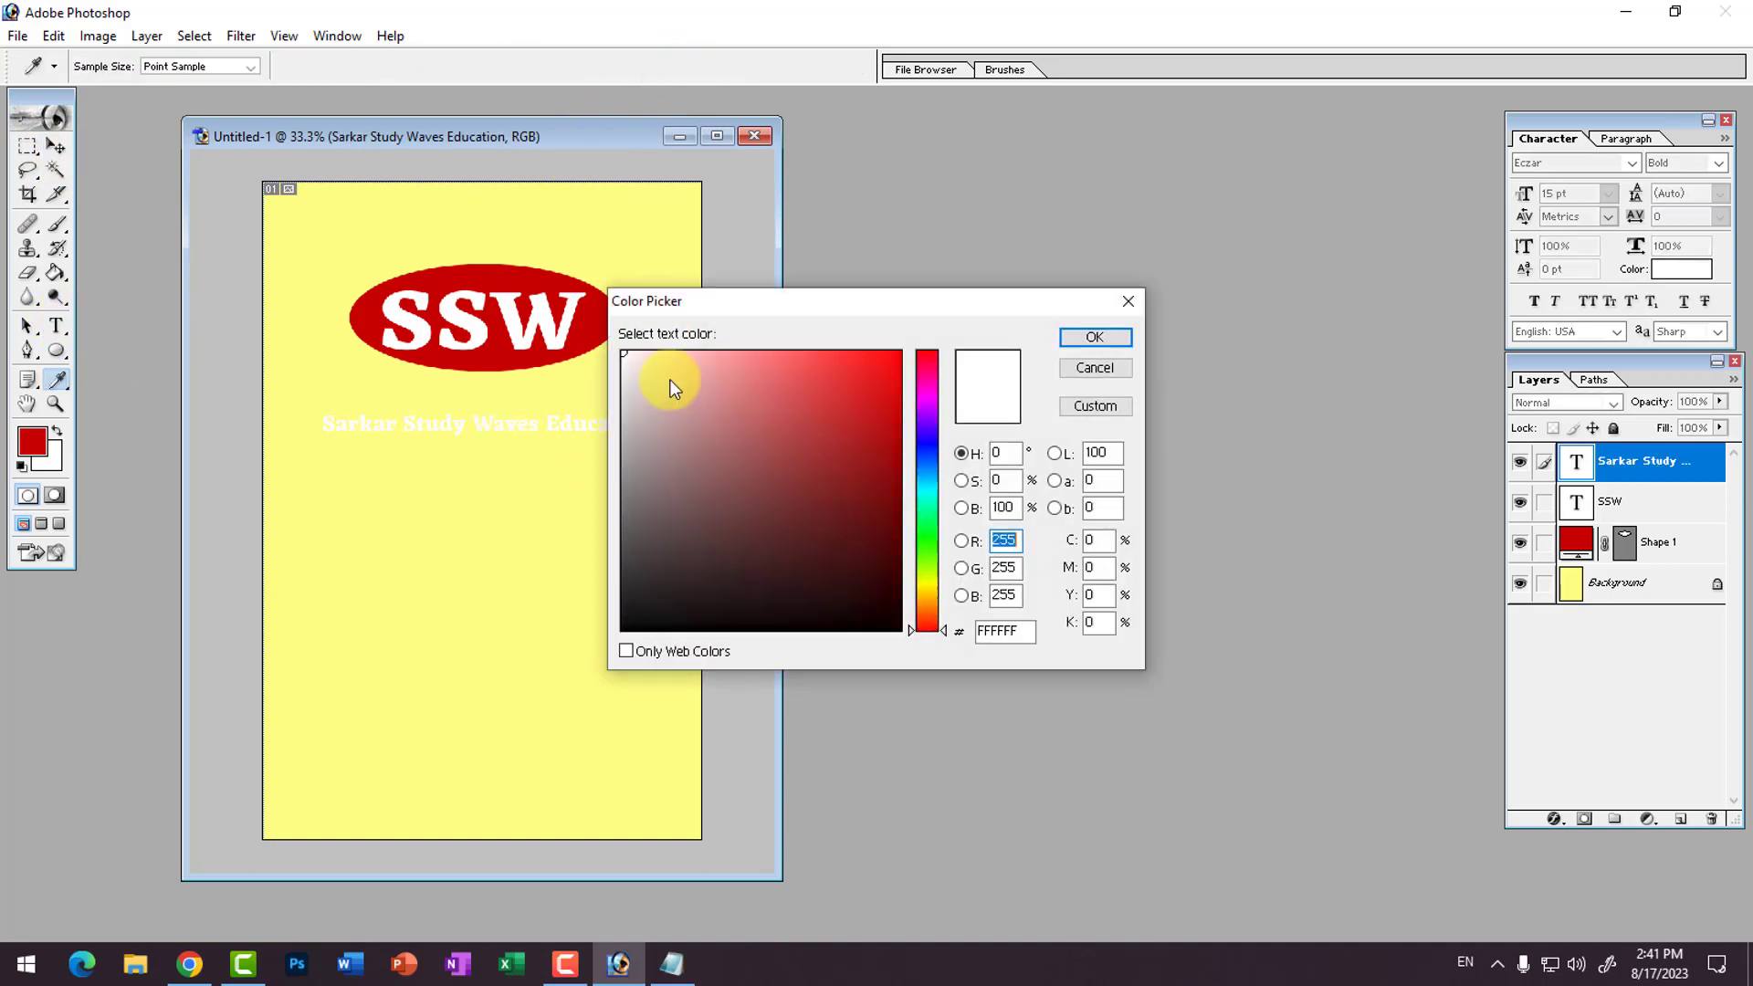
{"action": "left_click", "coordinate": [928, 542]}
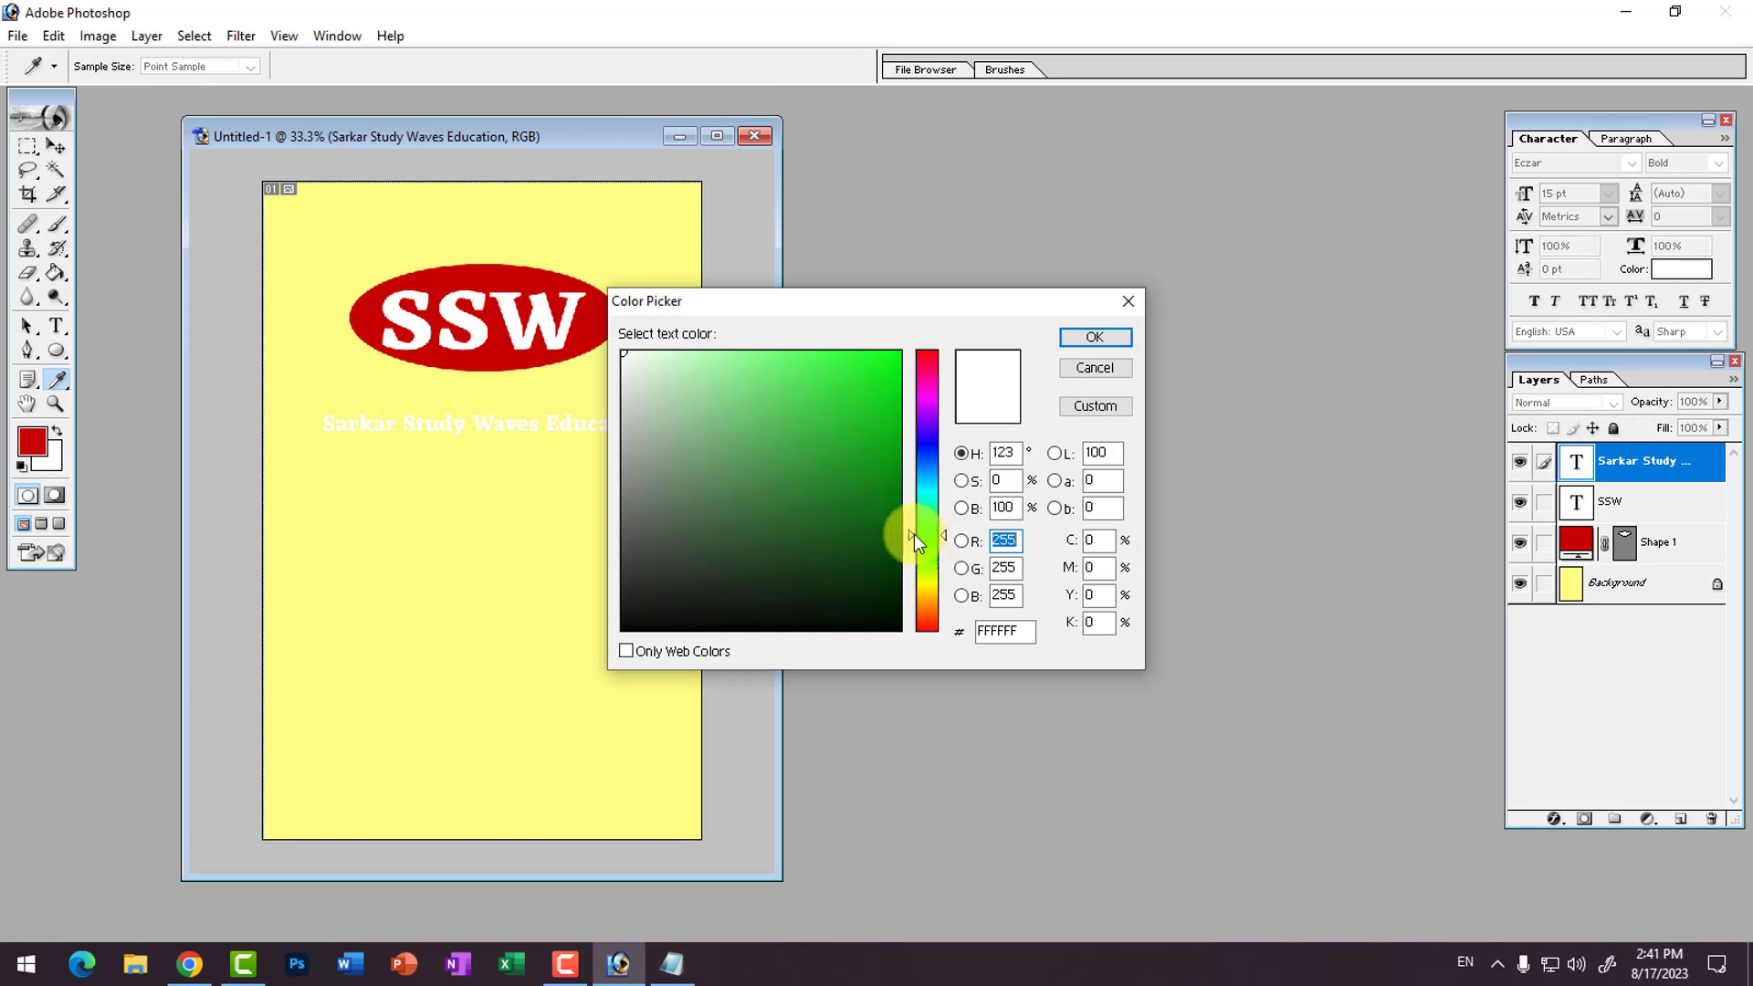
{"action": "left_click_drag", "start_coordinate": [927, 366], "coordinate": [927, 325]}
{"action": "left_click_drag", "start_coordinate": [869, 426], "coordinate": [899, 392]}
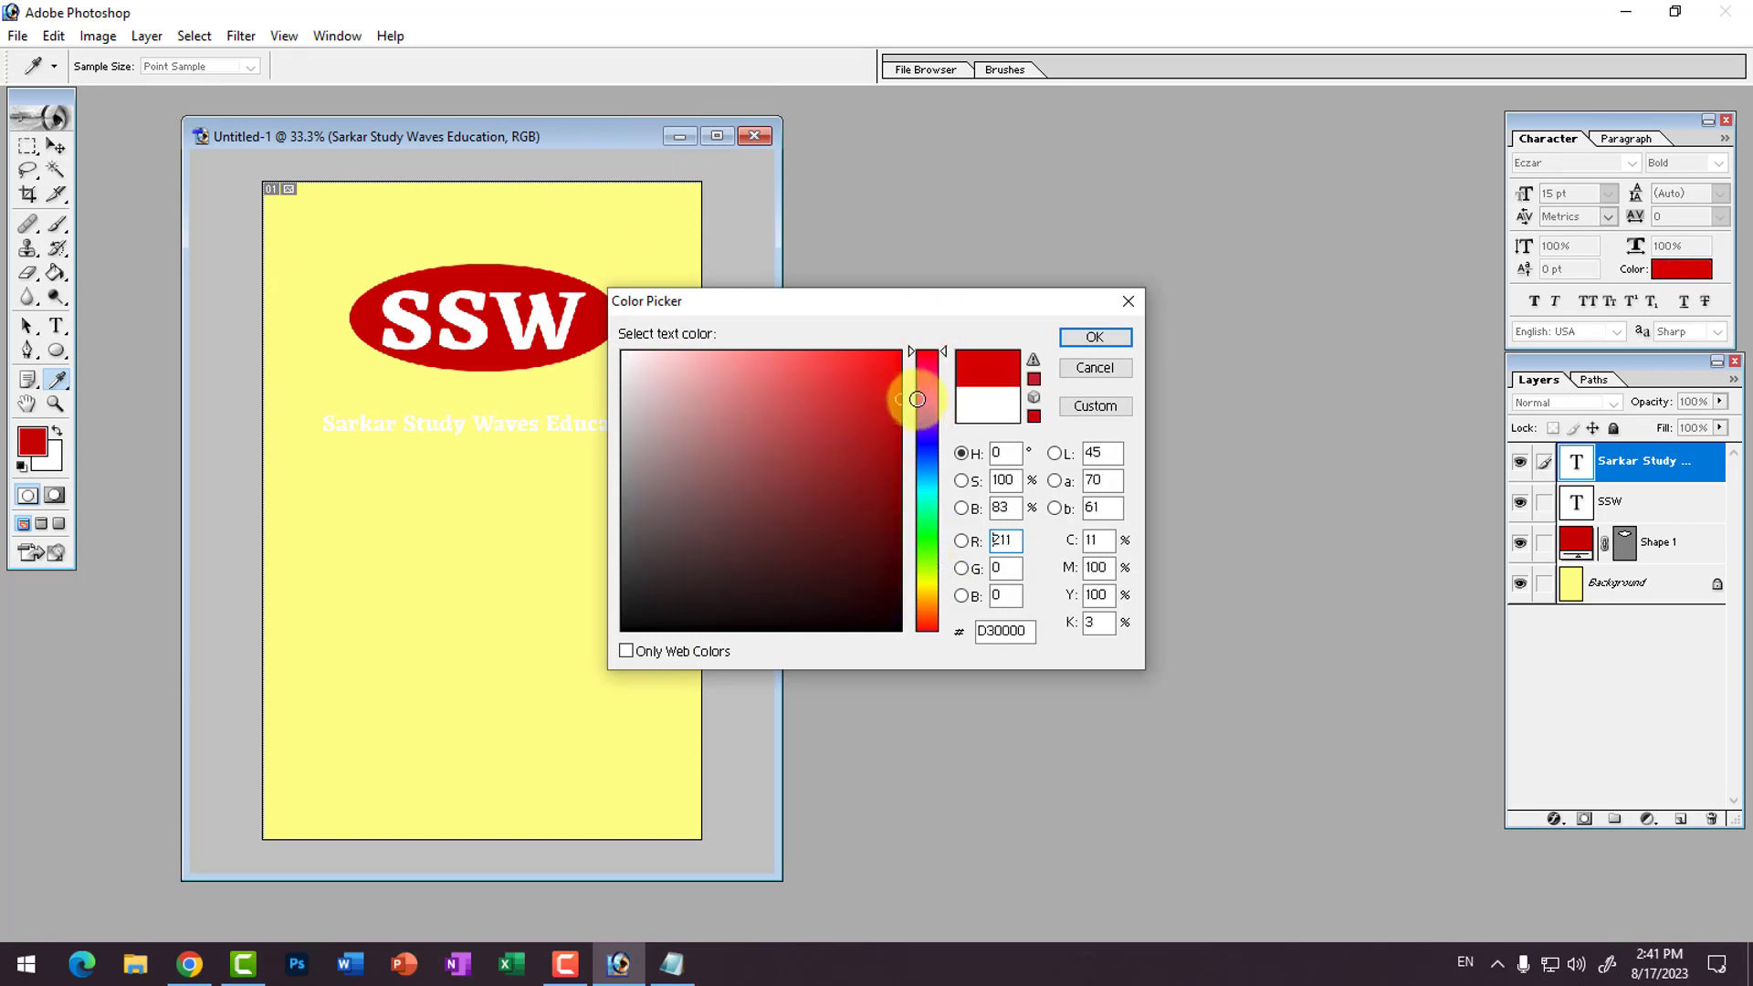
{"action": "left_click", "coordinate": [1113, 345]}
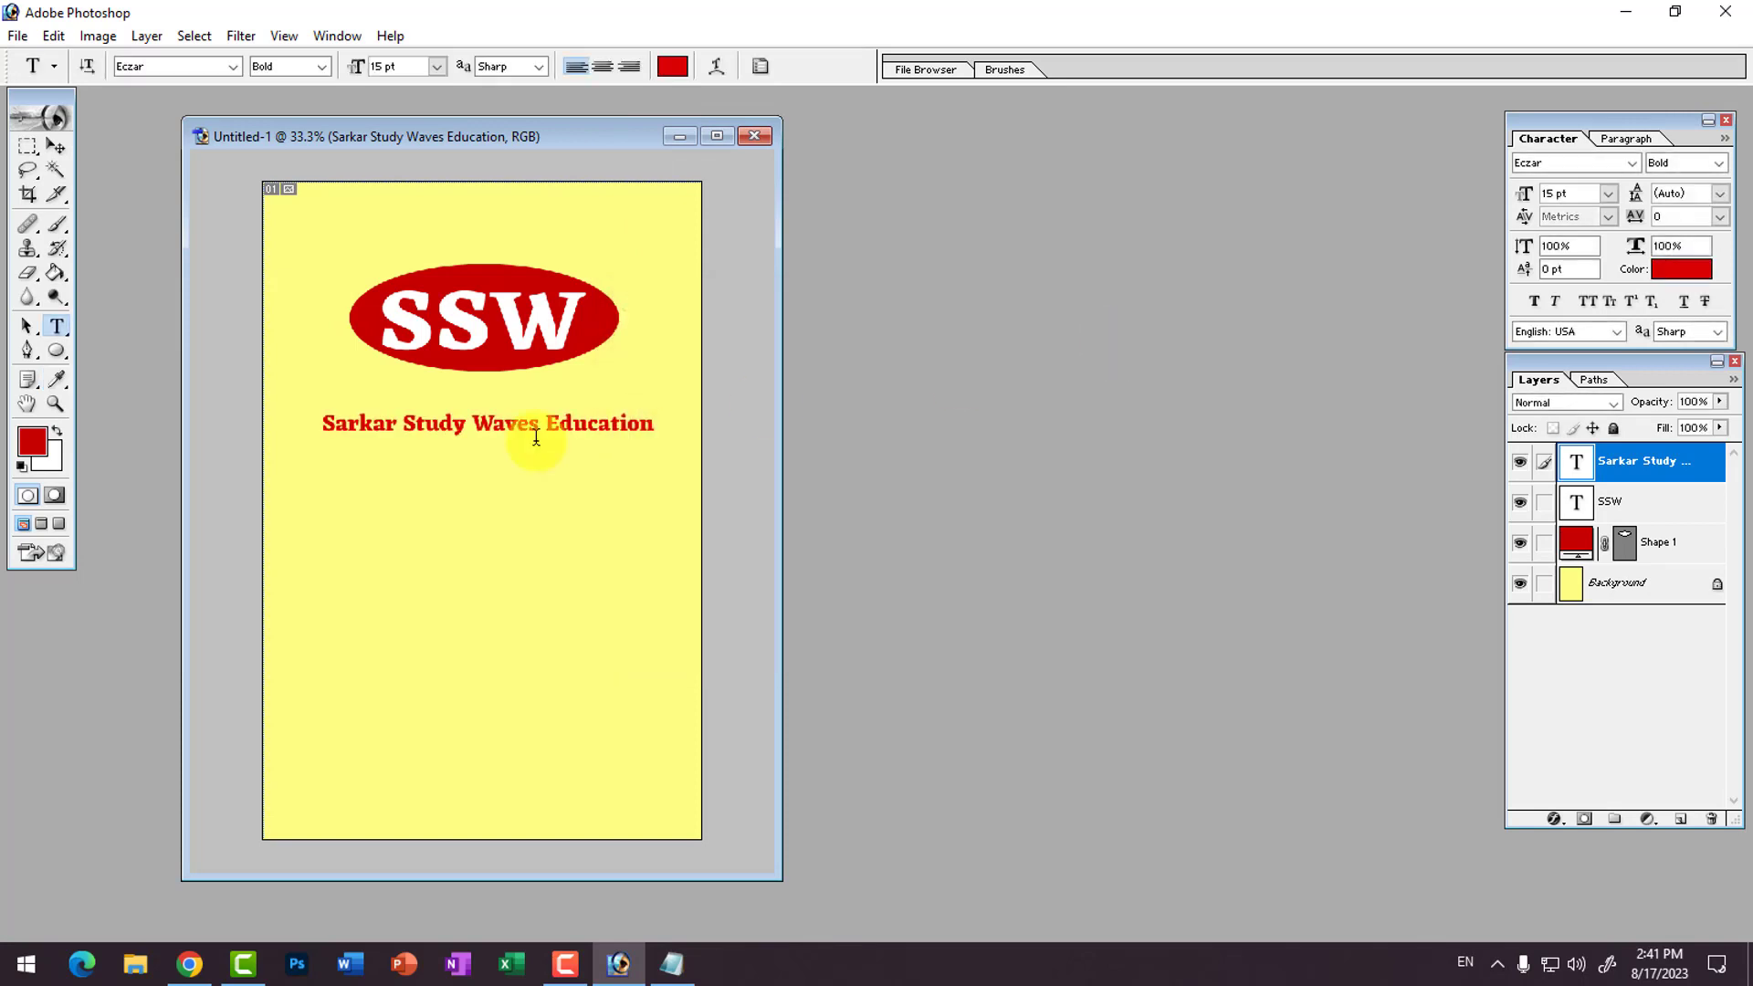
{"action": "left_click", "coordinate": [55, 146]}
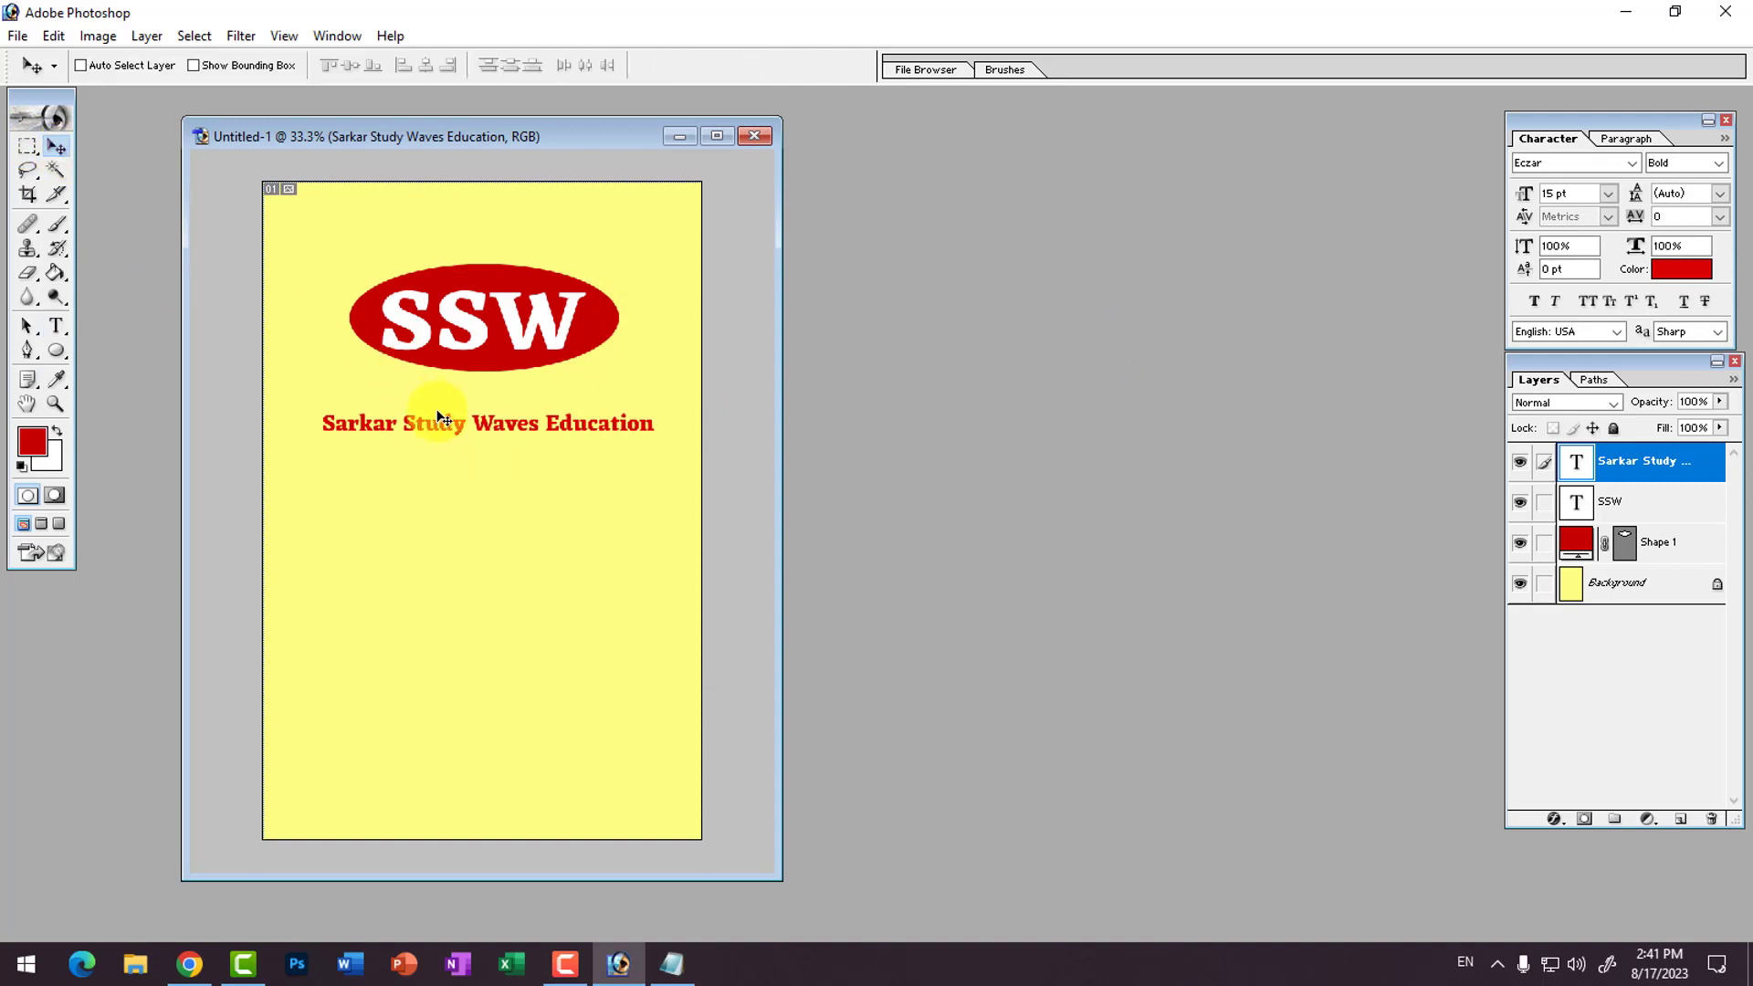
{"action": "left_click_drag", "start_coordinate": [421, 418], "coordinate": [433, 240]}
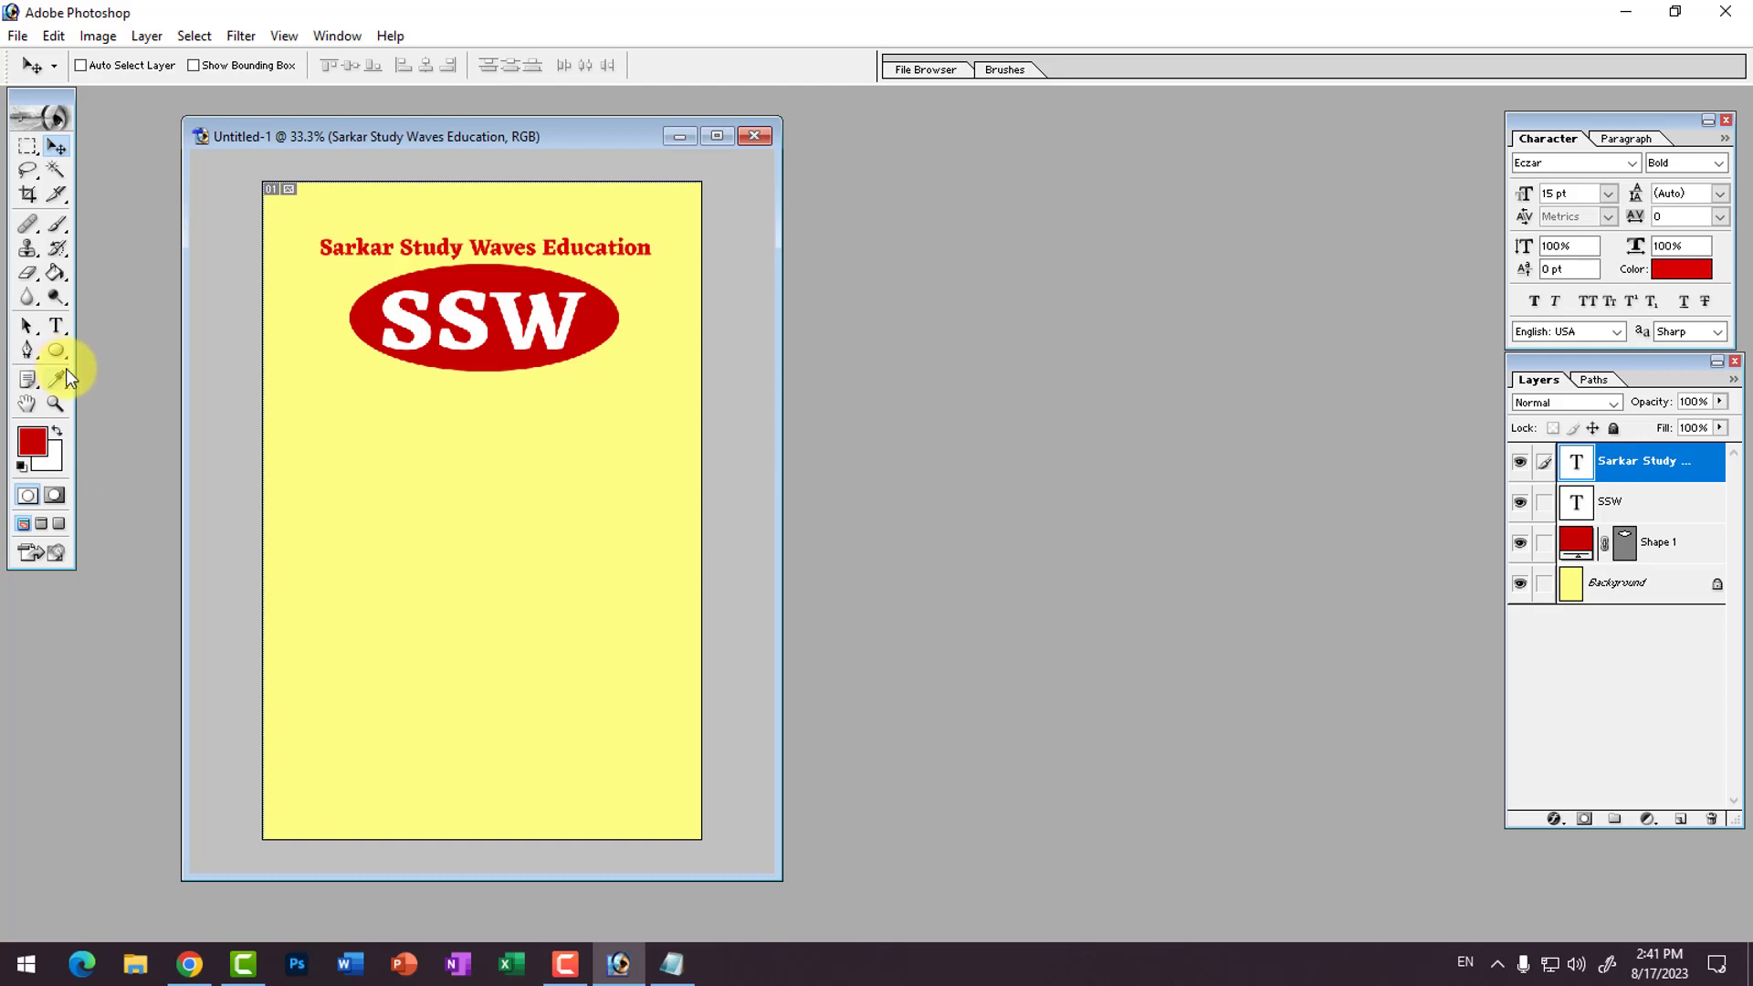
Step: Warp the tagline with an Arc style at +69 bend and move it down
{"action": "left_click", "coordinate": [59, 323]}
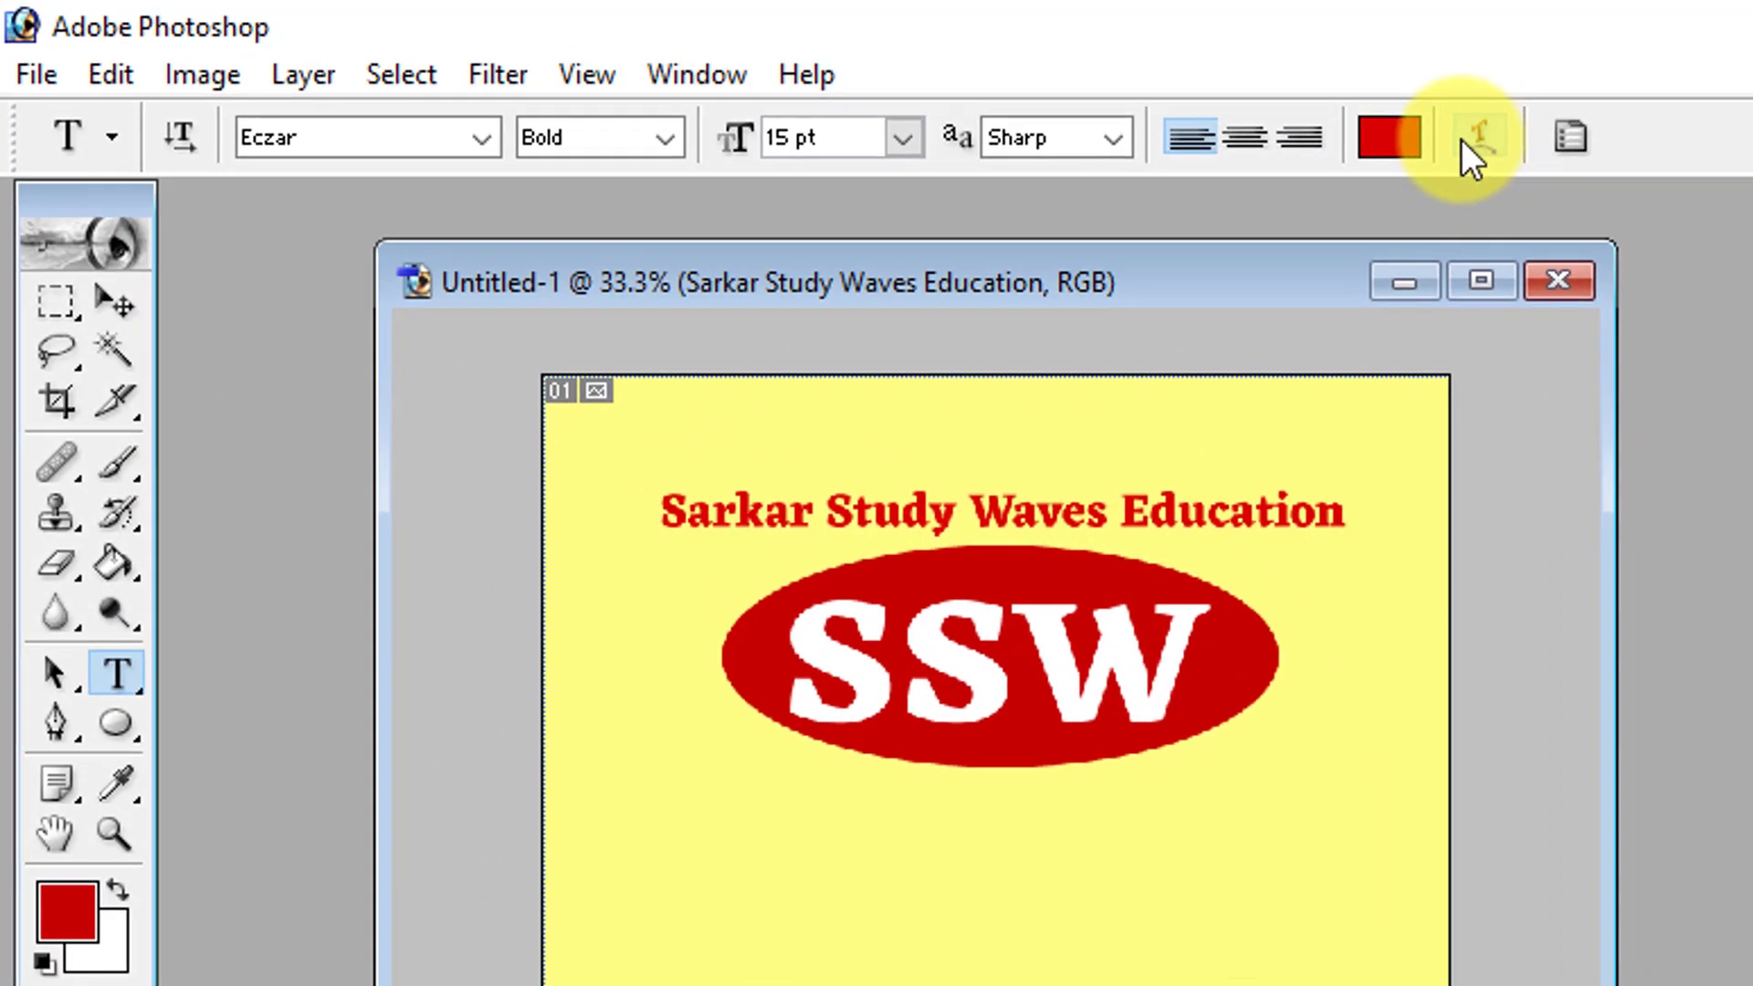
{"action": "left_click", "coordinate": [1462, 142]}
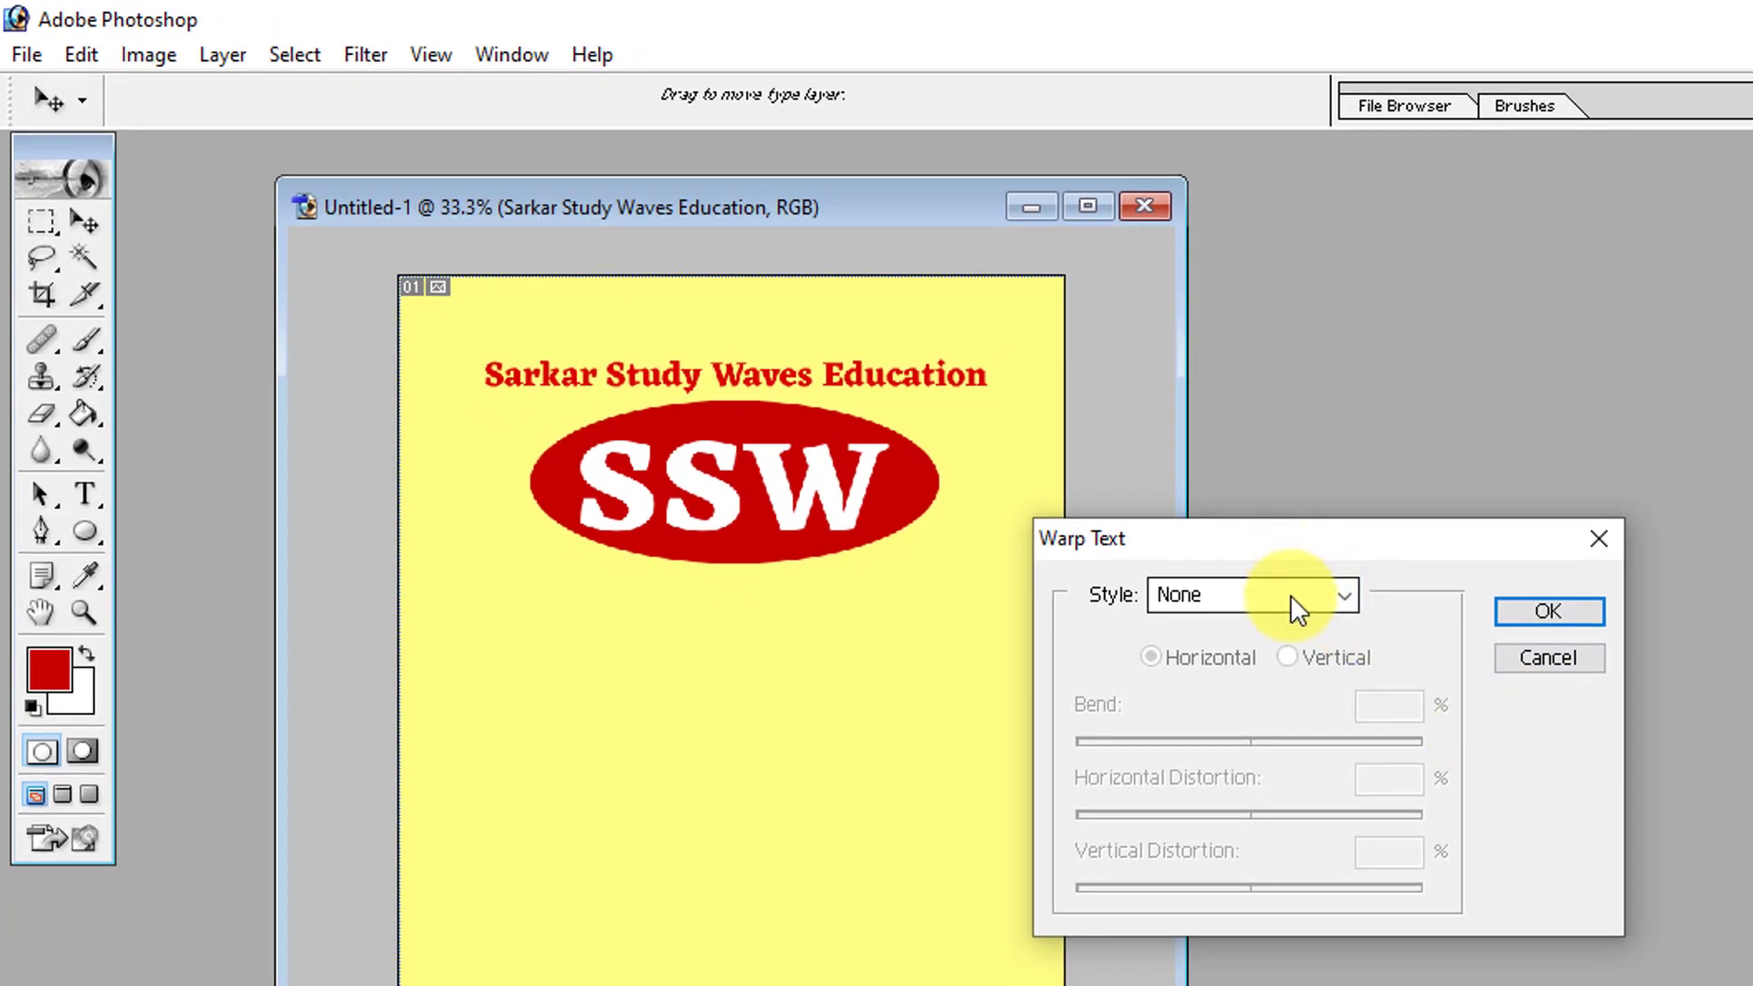
{"action": "left_click", "coordinate": [1290, 595]}
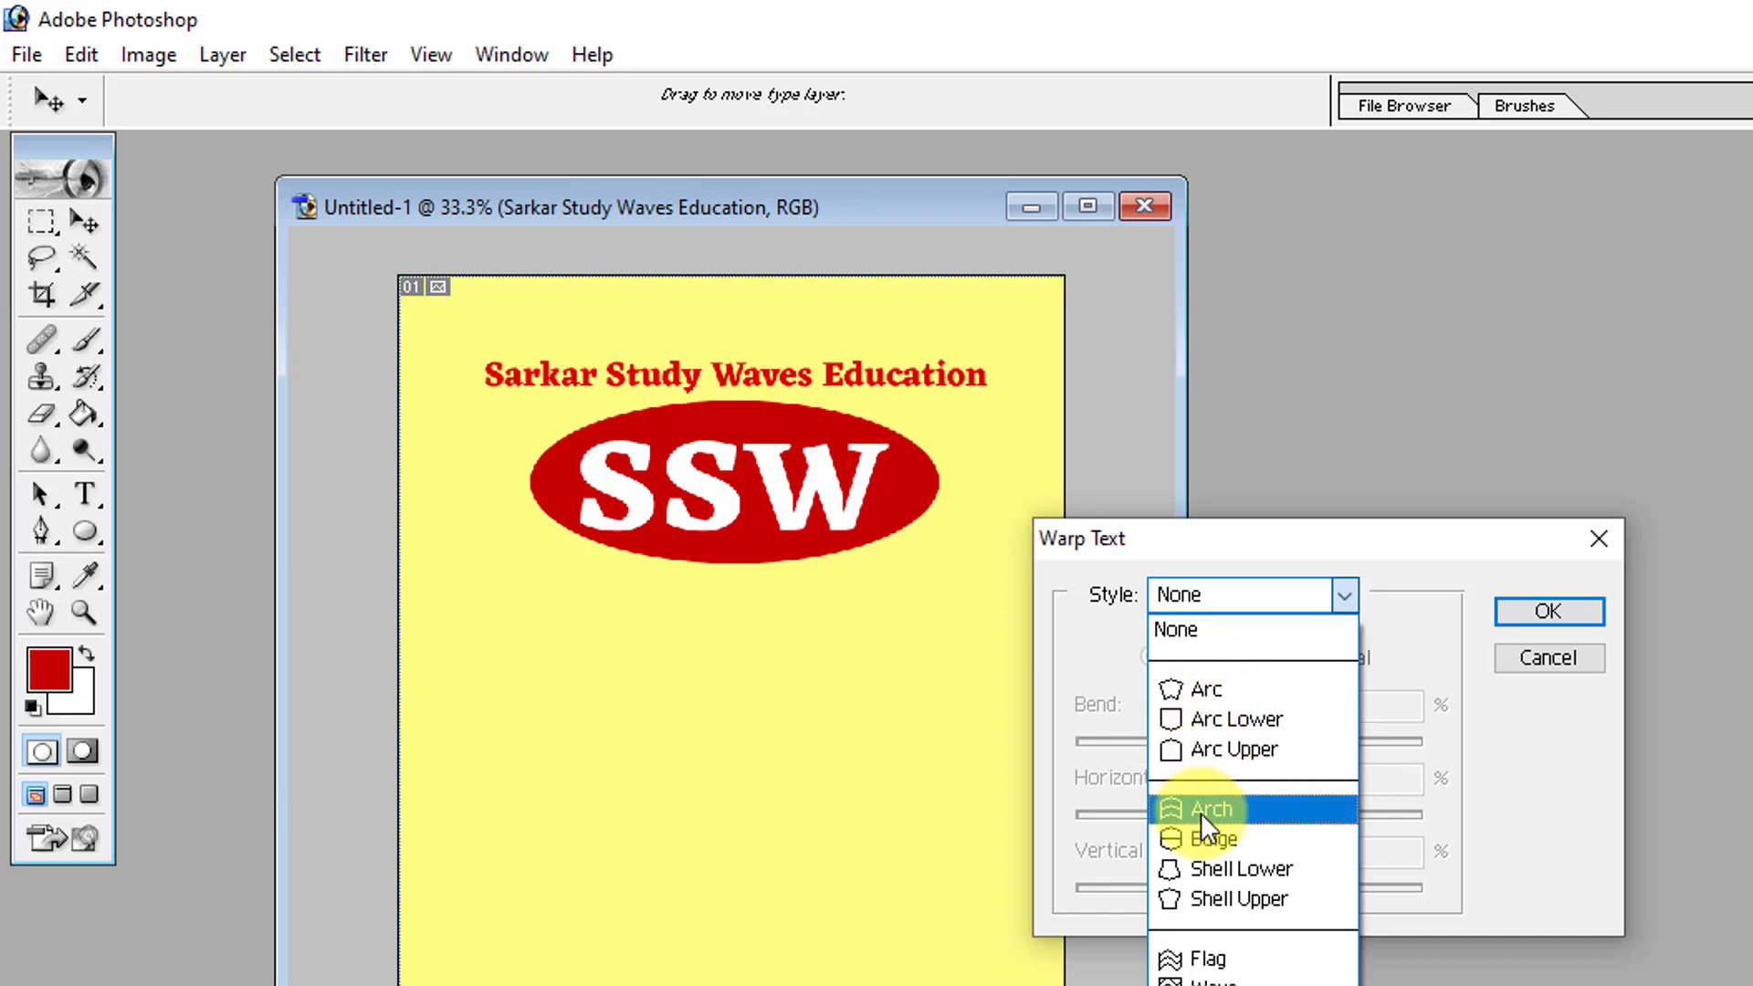
{"action": "left_click", "coordinate": [1214, 695]}
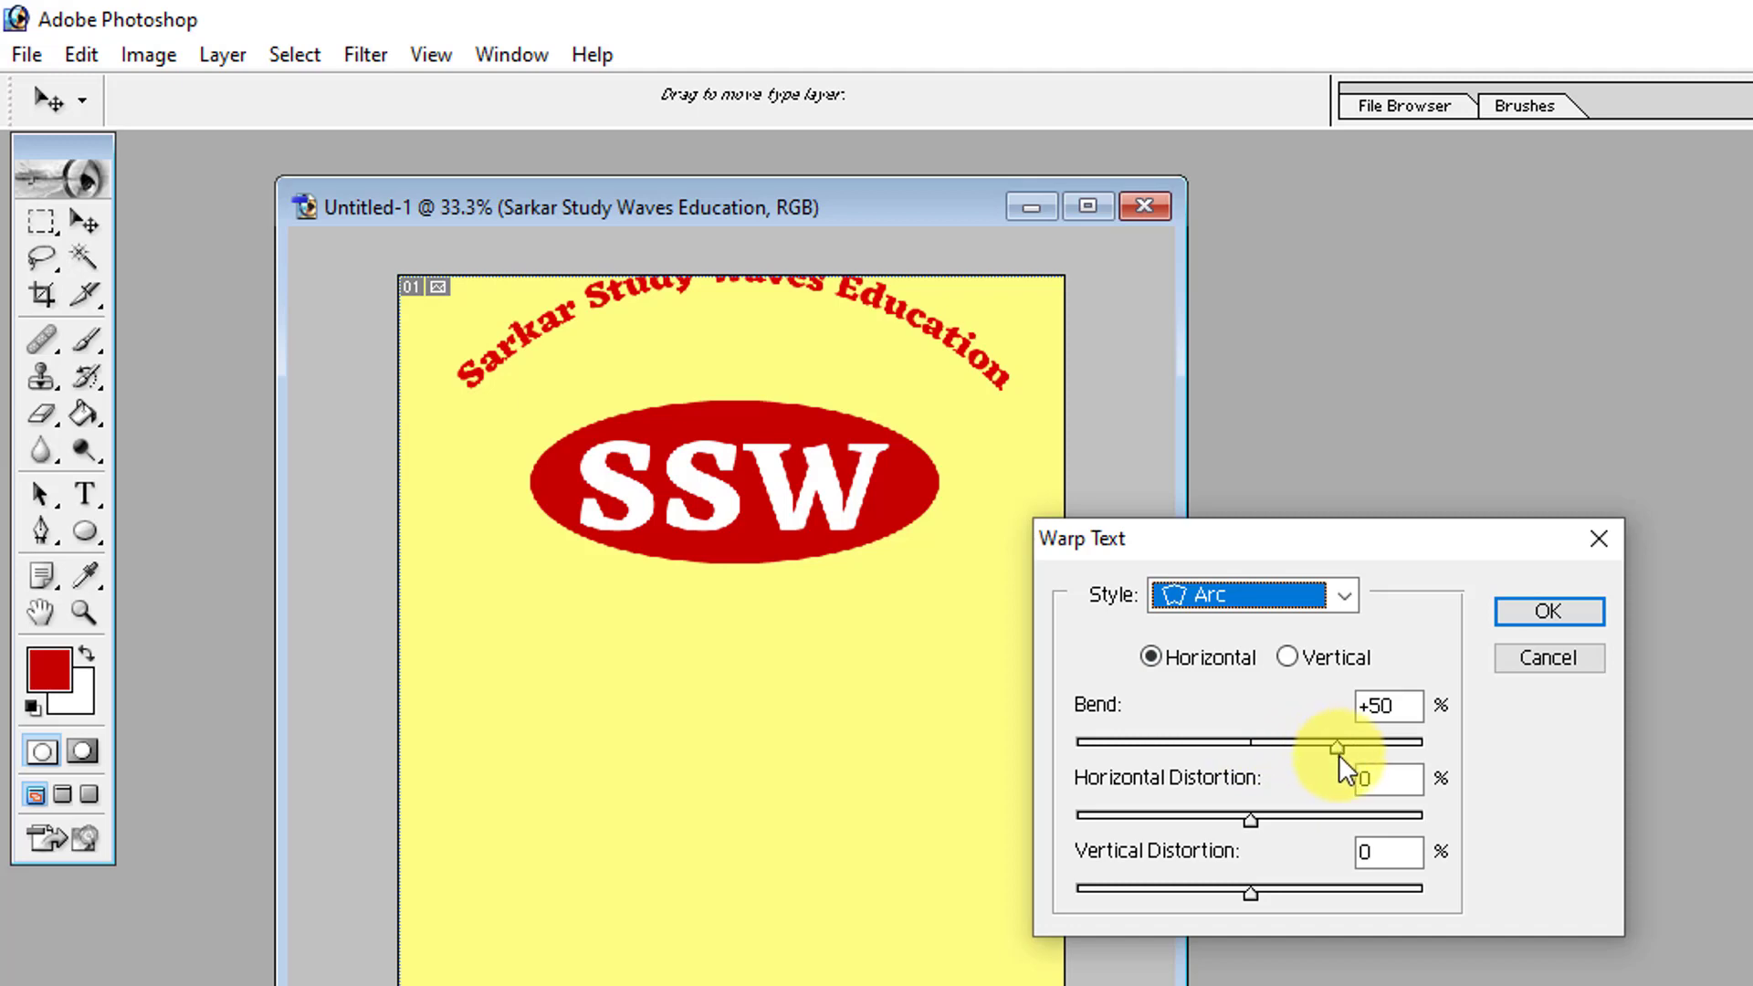
{"action": "left_click_drag", "start_coordinate": [1338, 749], "coordinate": [1350, 752]}
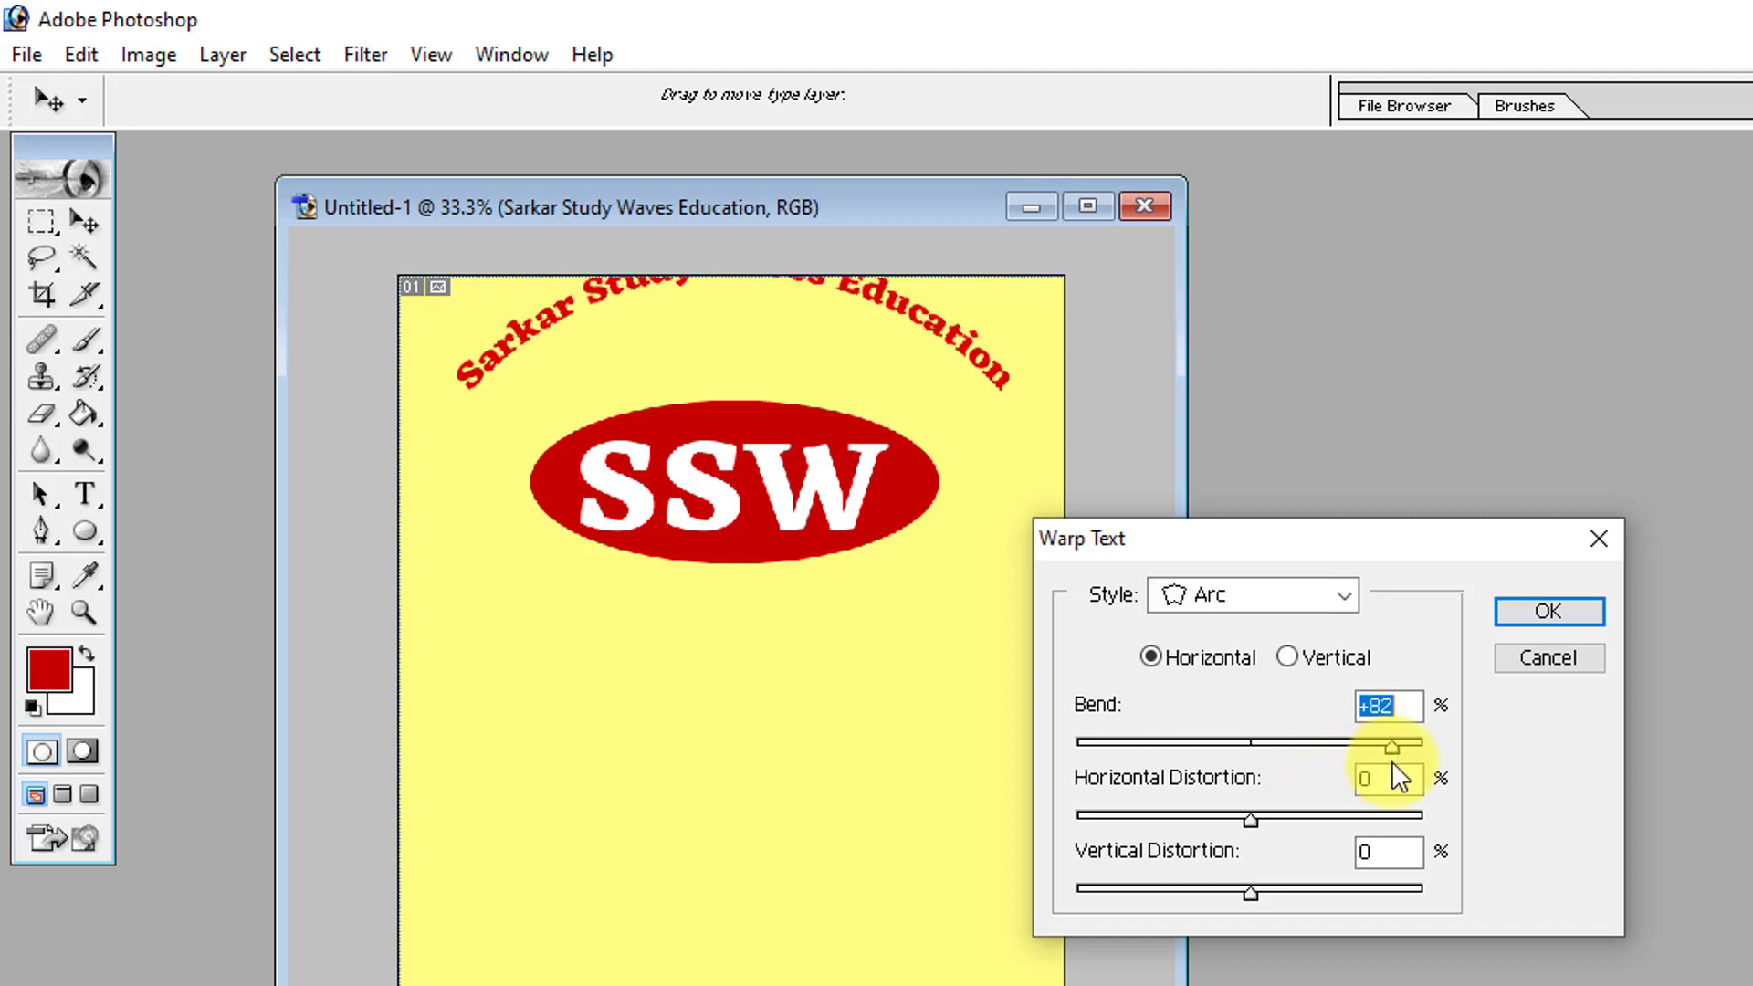
{"action": "left_click_drag", "start_coordinate": [1393, 763], "coordinate": [1372, 774]}
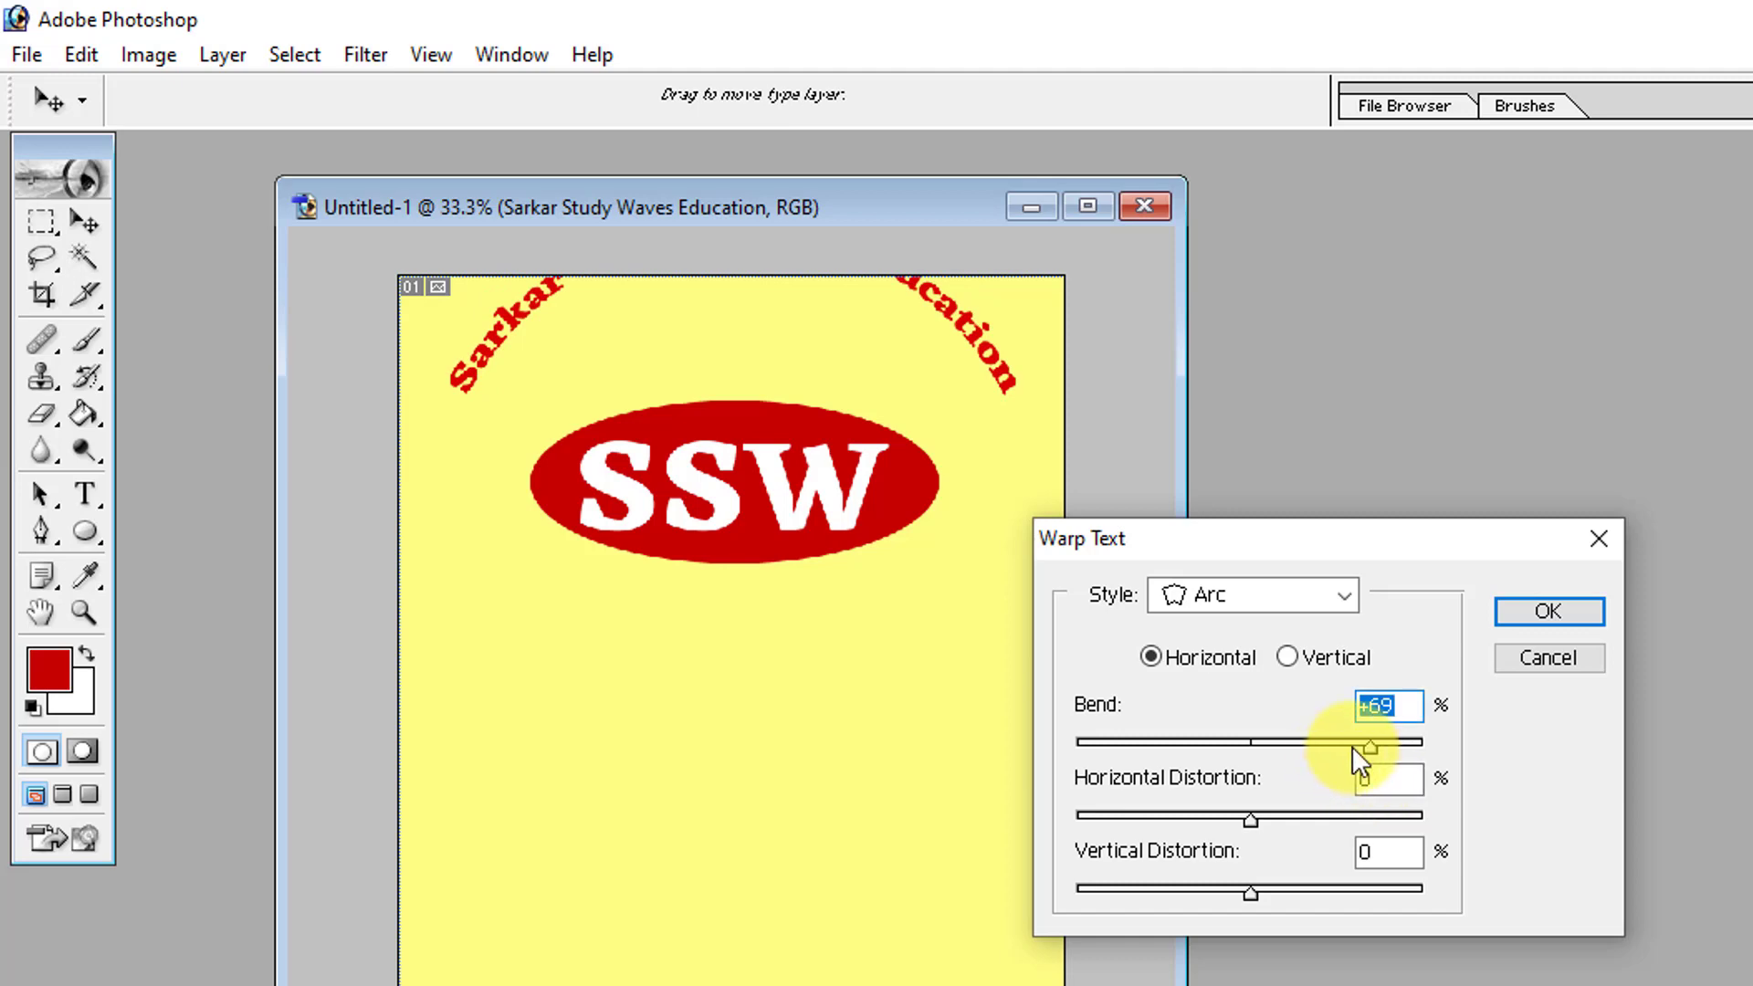
{"action": "left_click", "coordinate": [1524, 610]}
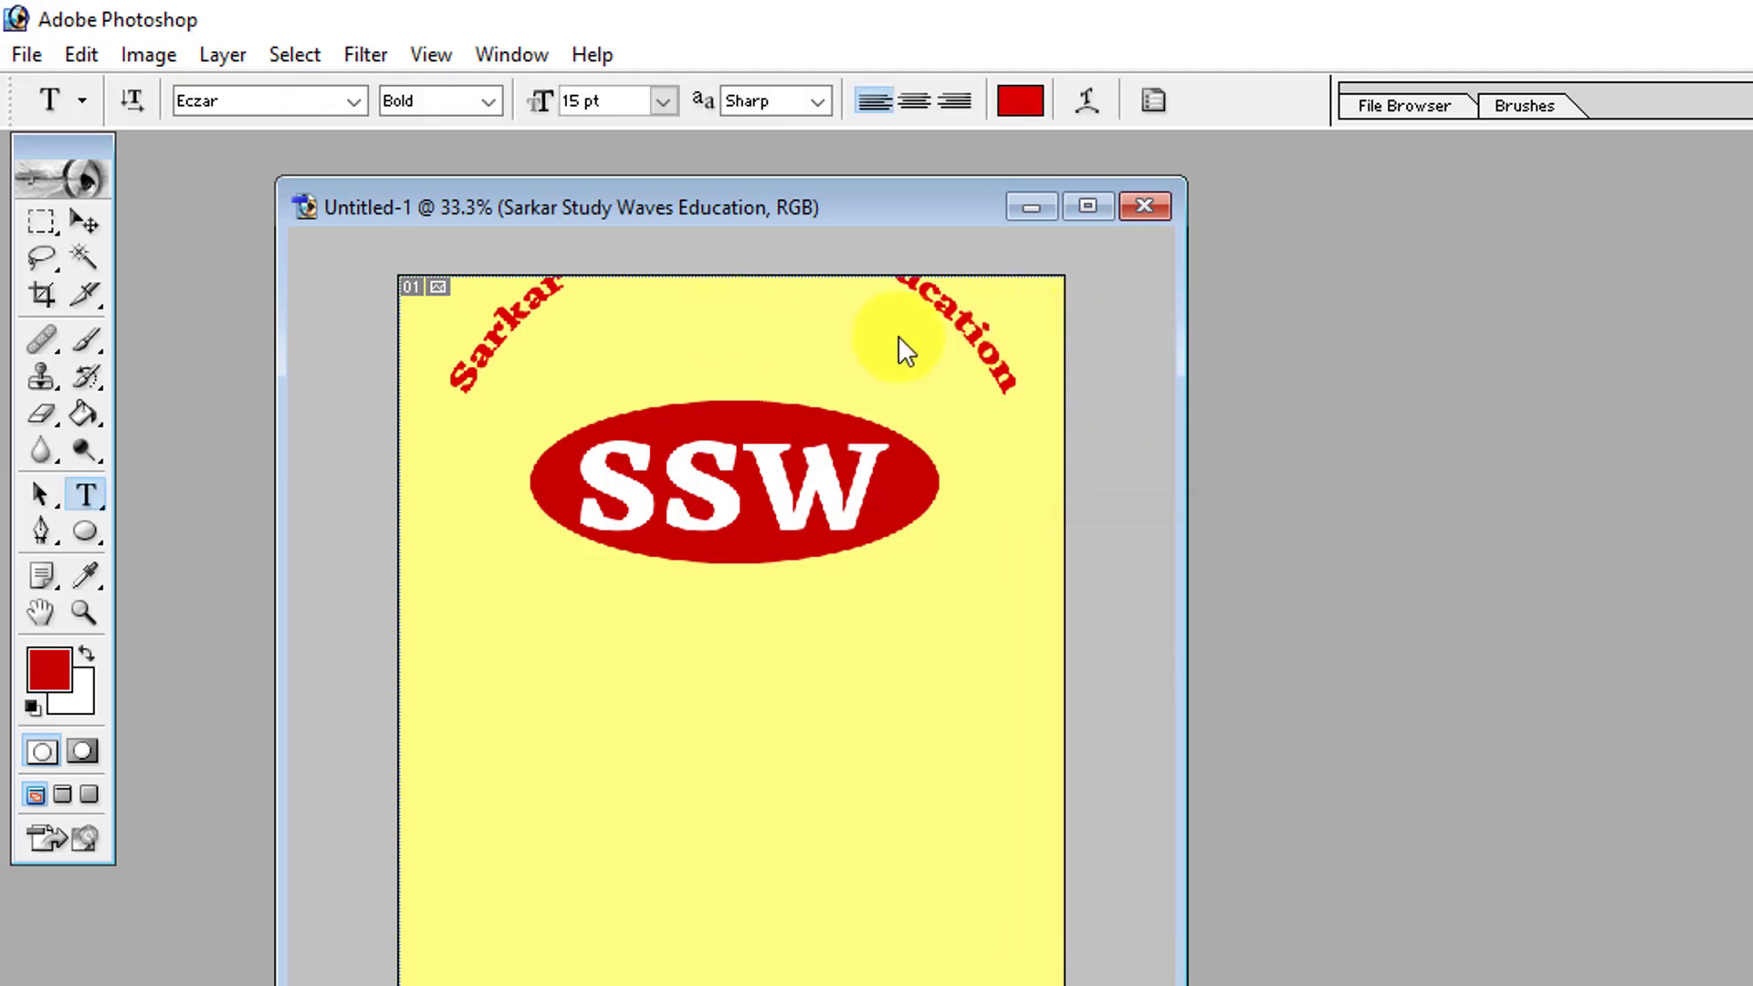
{"action": "left_click", "coordinate": [82, 223]}
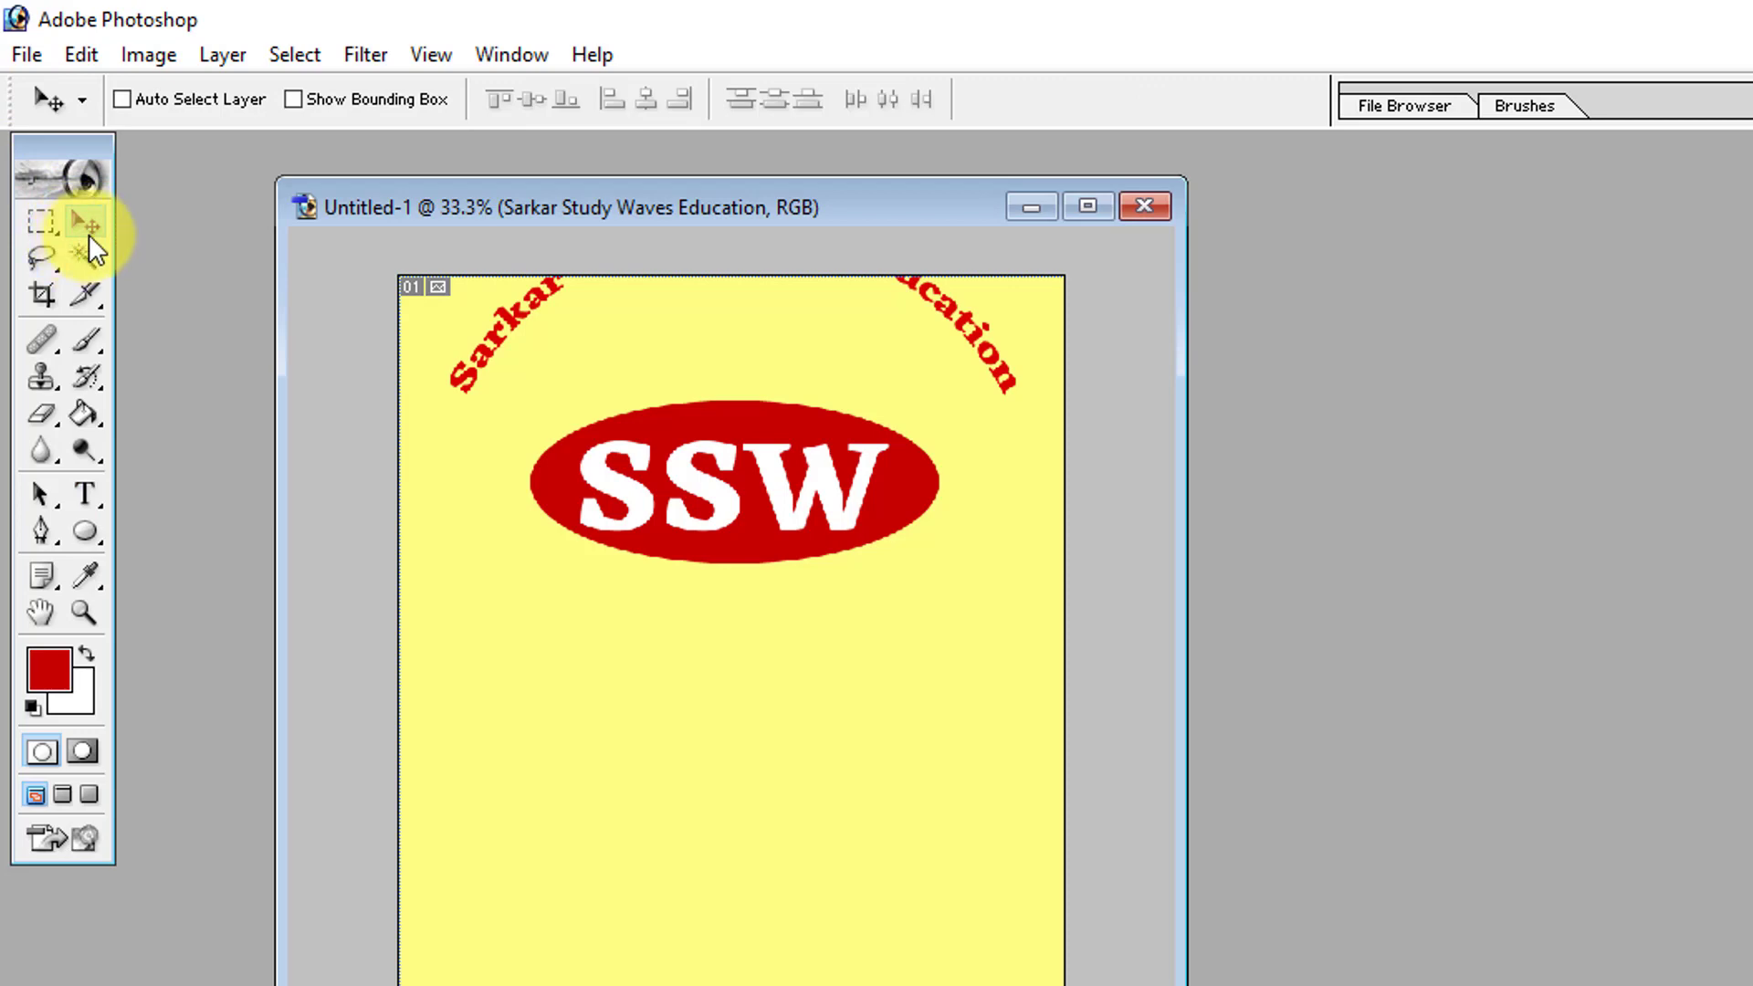
{"action": "left_click_drag", "start_coordinate": [1004, 370], "coordinate": [994, 470]}
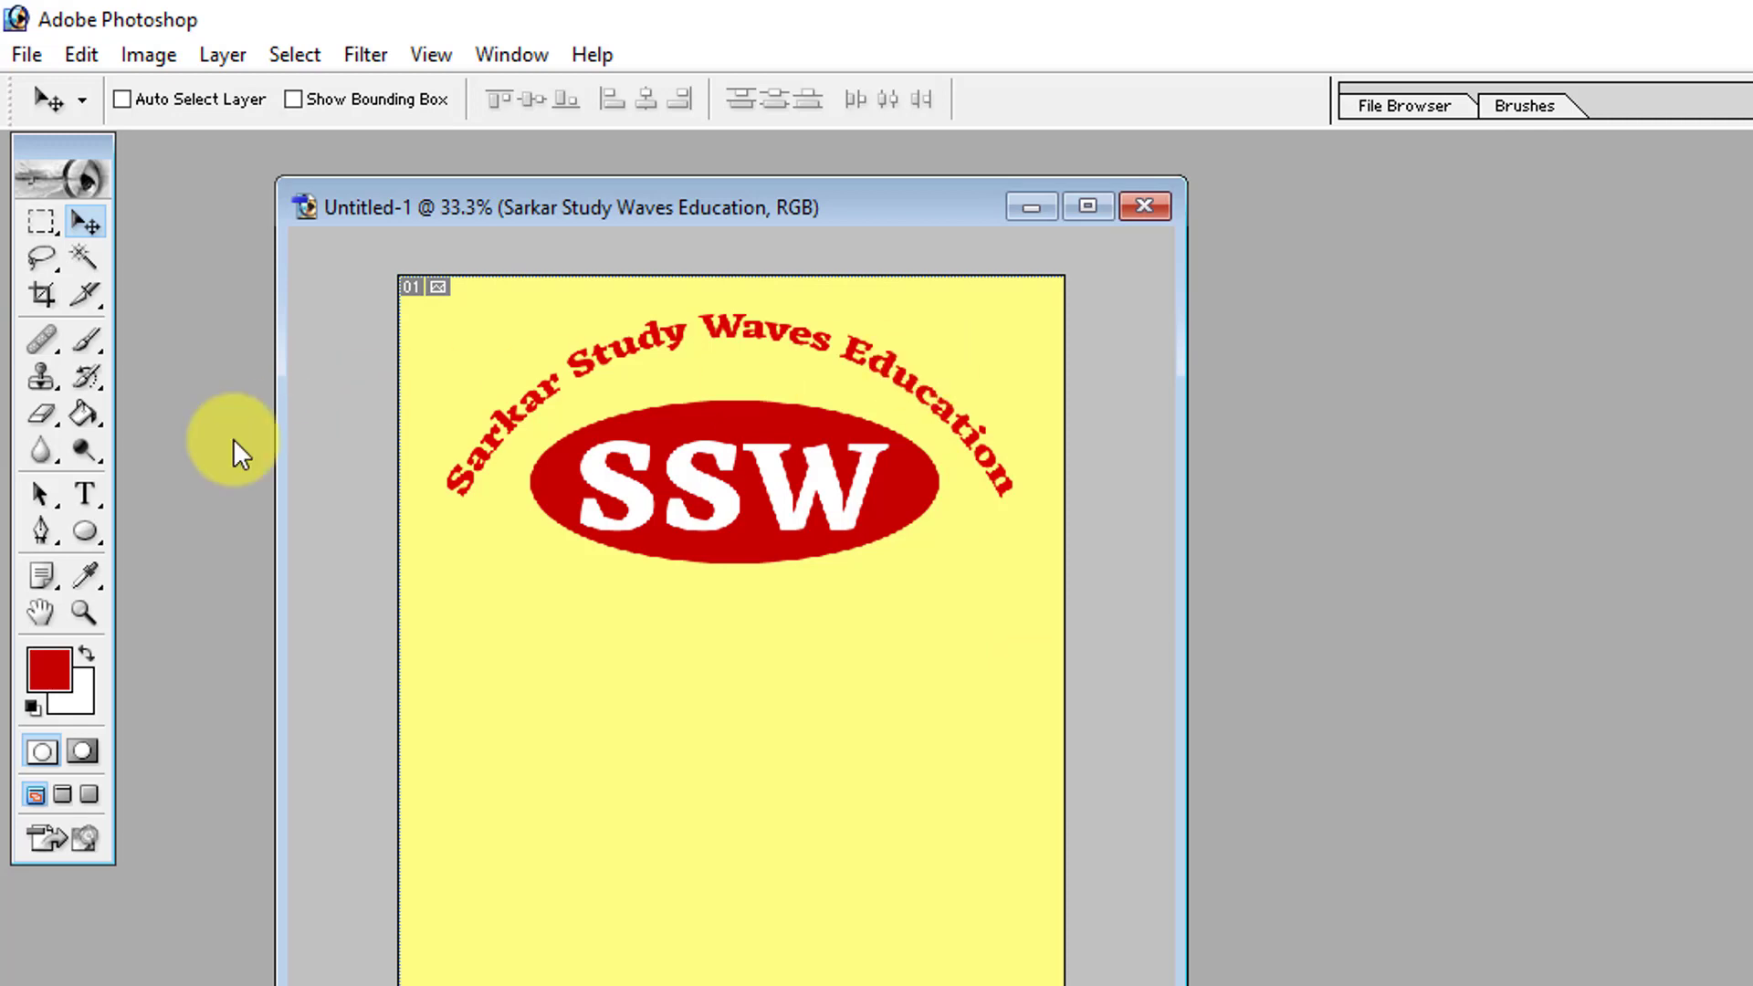
Step: Increase the tagline's arc bend to +87
{"action": "left_click", "coordinate": [84, 497]}
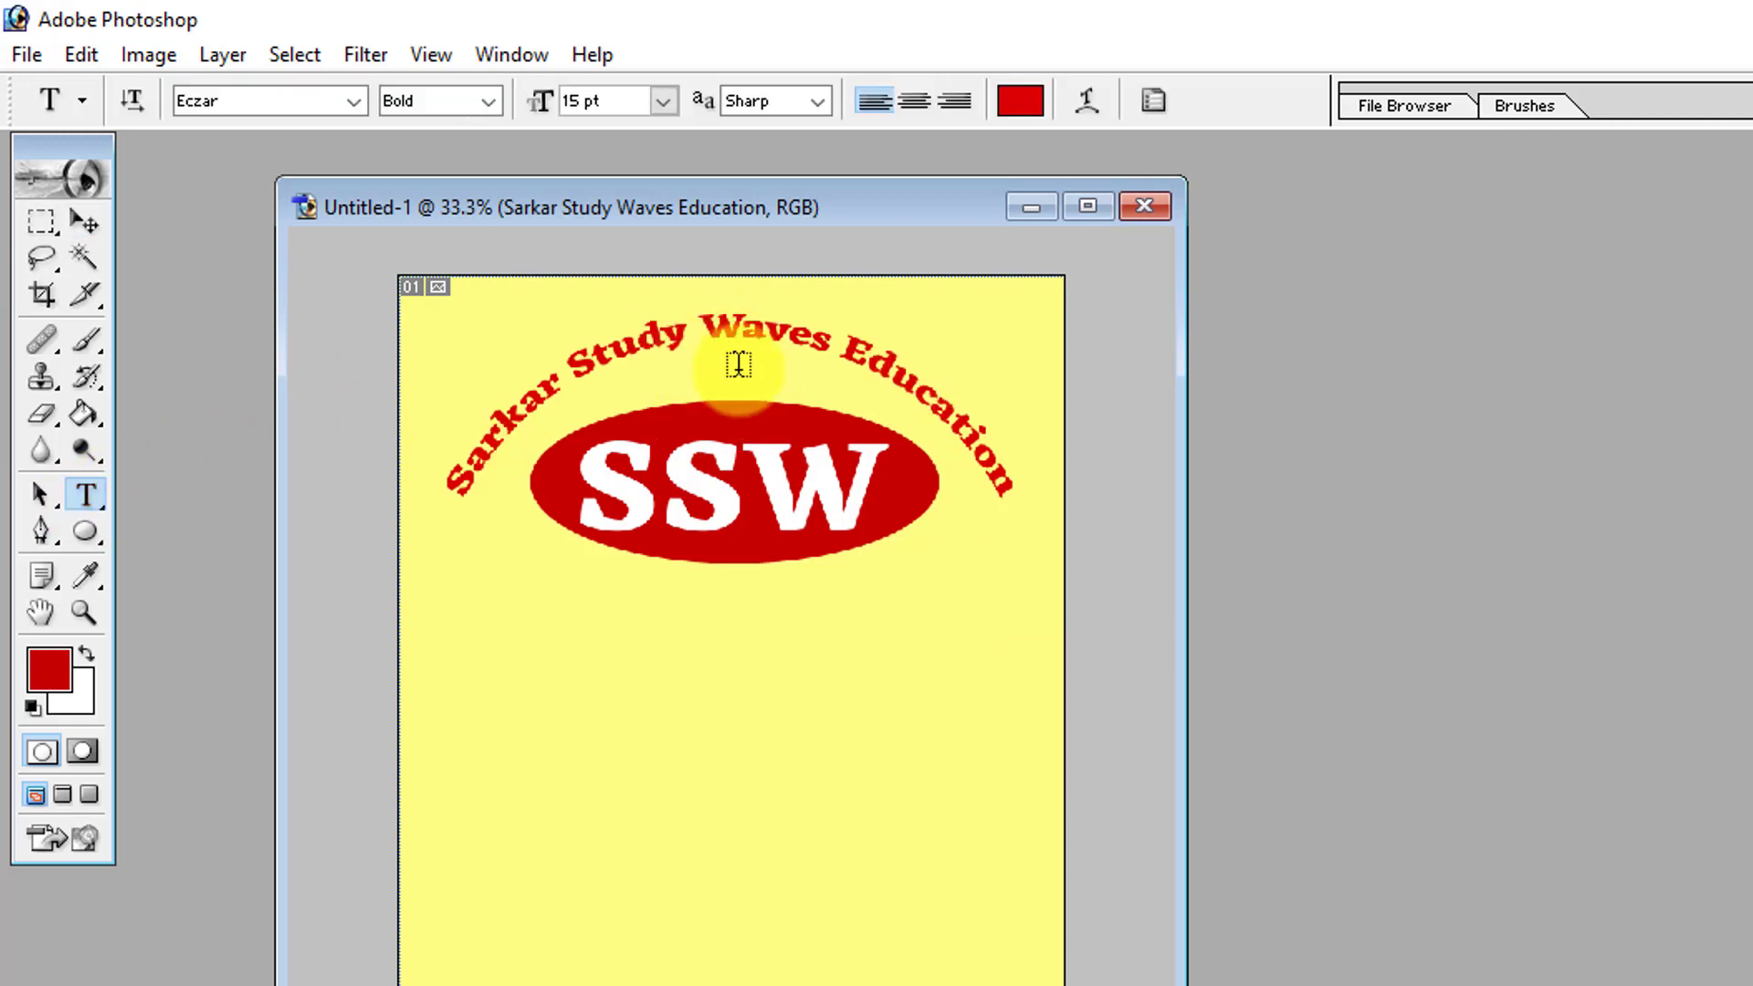
{"action": "left_click", "coordinate": [1089, 100]}
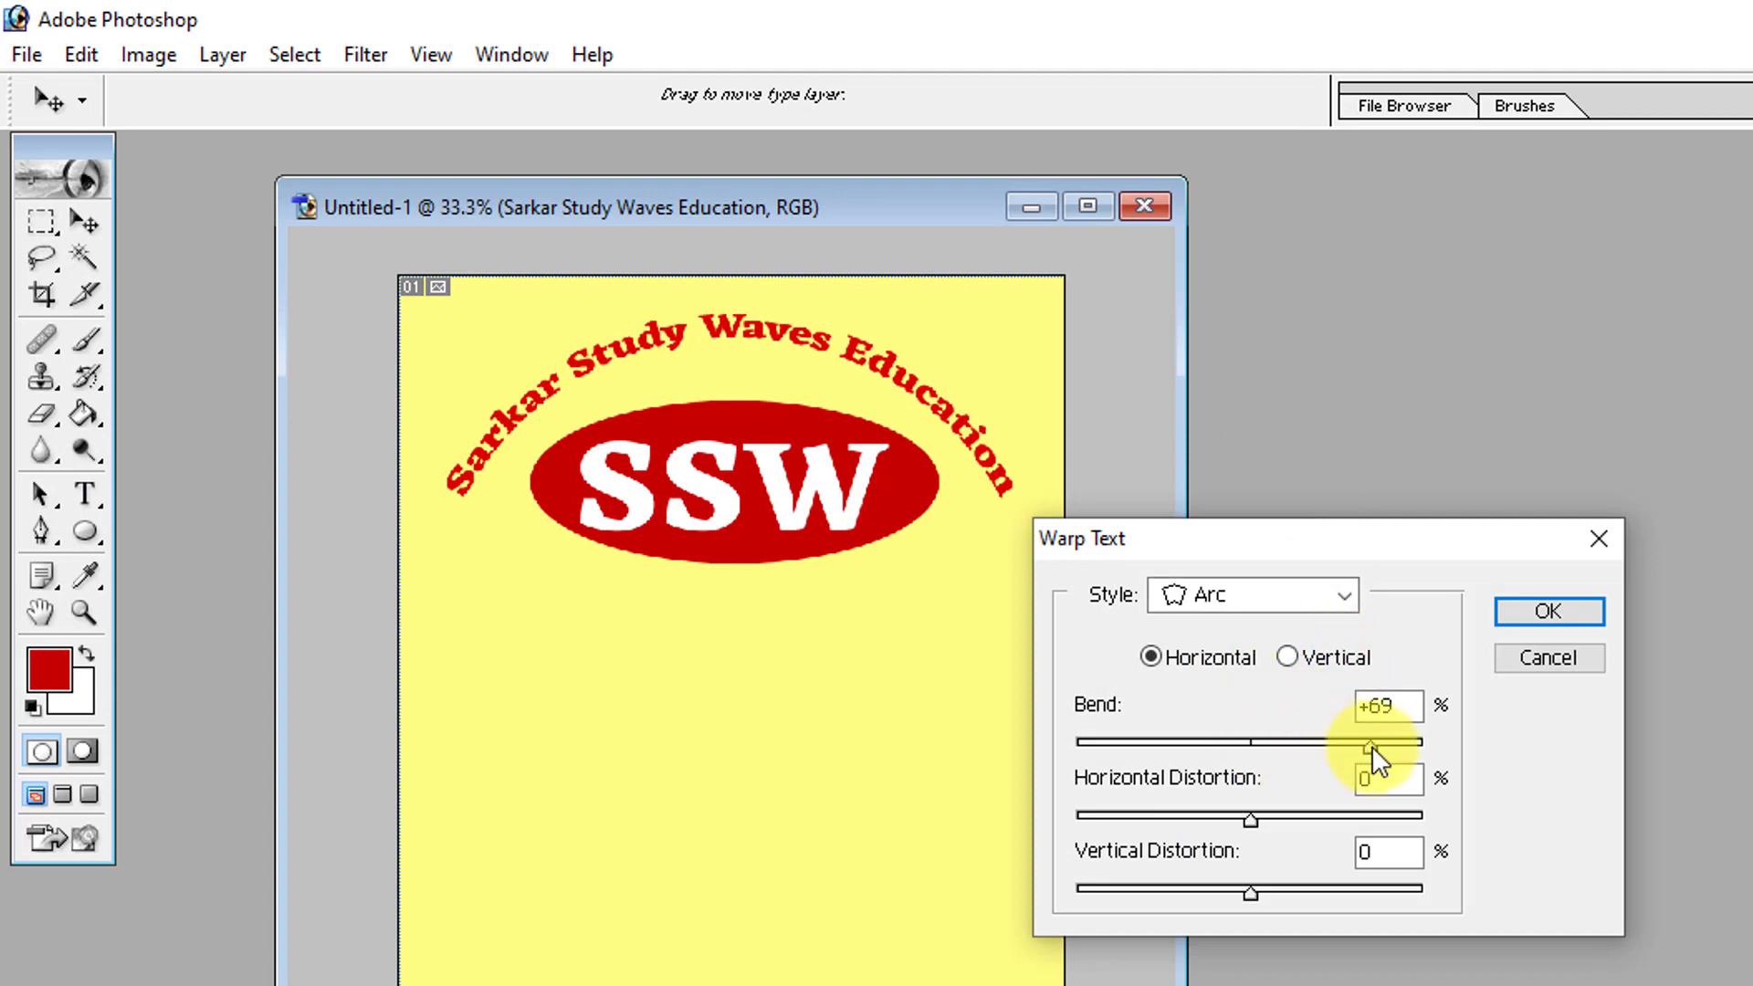
{"action": "left_click_drag", "start_coordinate": [1371, 747], "coordinate": [1400, 742]}
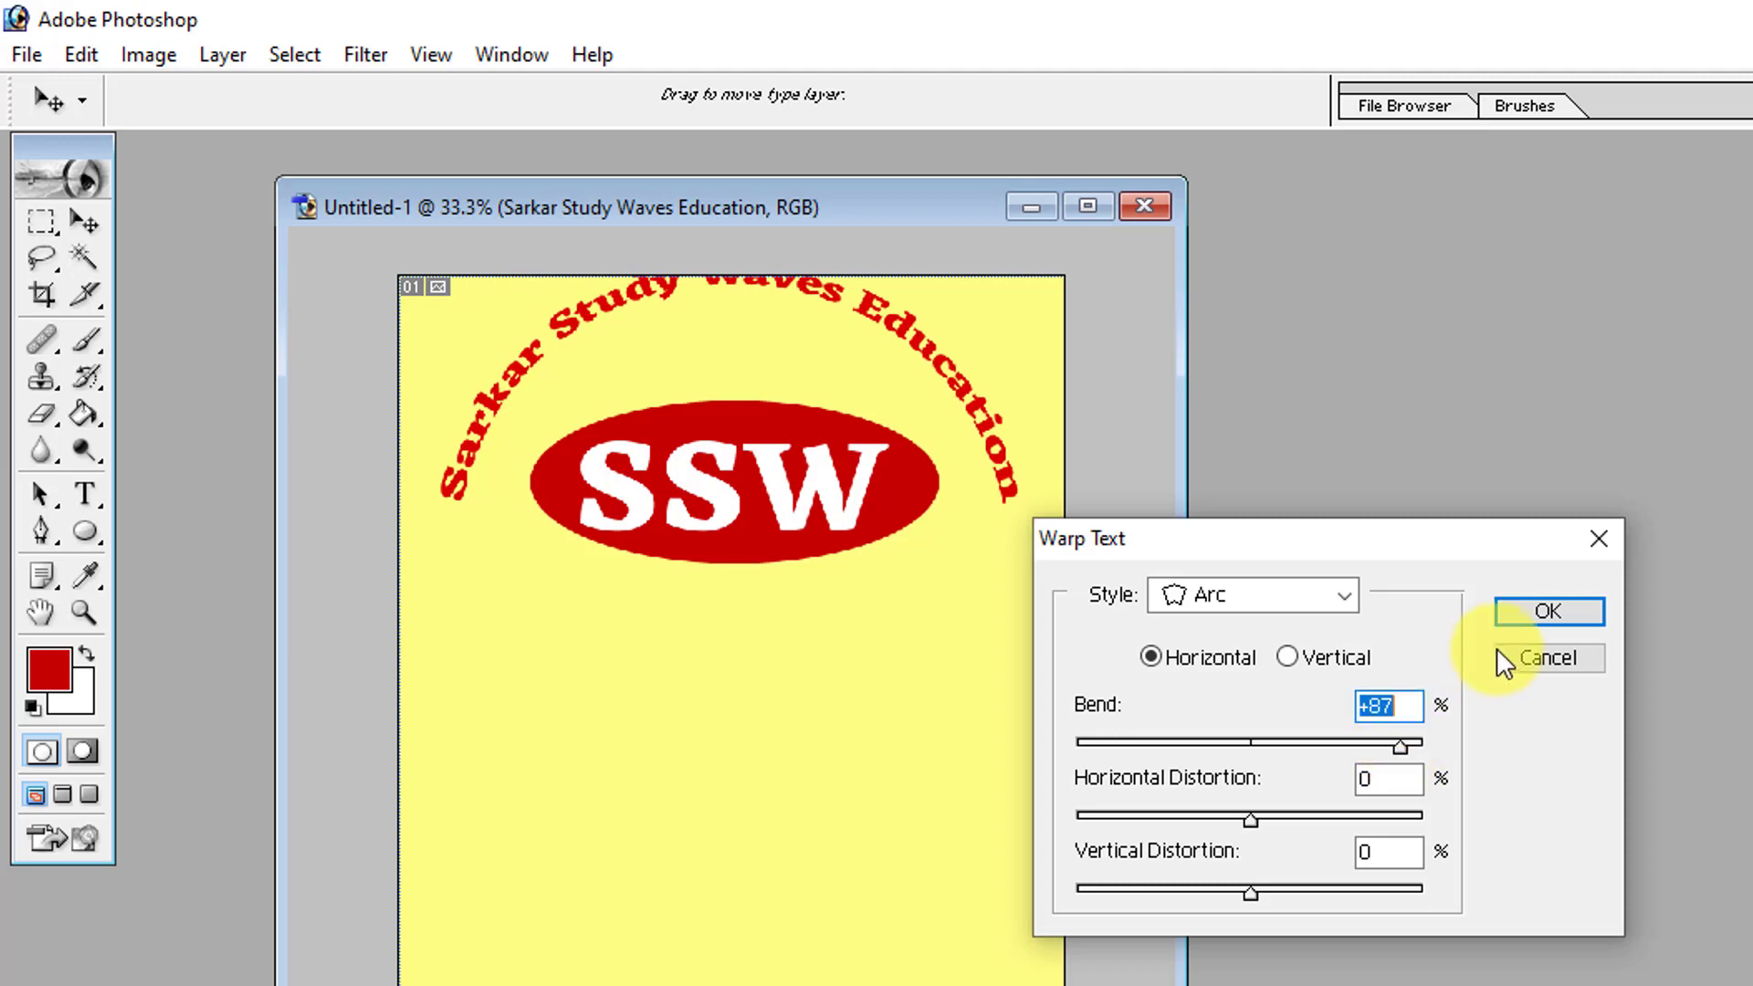
{"action": "left_click", "coordinate": [1516, 607]}
Step: Move the arched tagline down-left and enlarge its text to 17 pt
{"action": "left_click", "coordinate": [88, 218]}
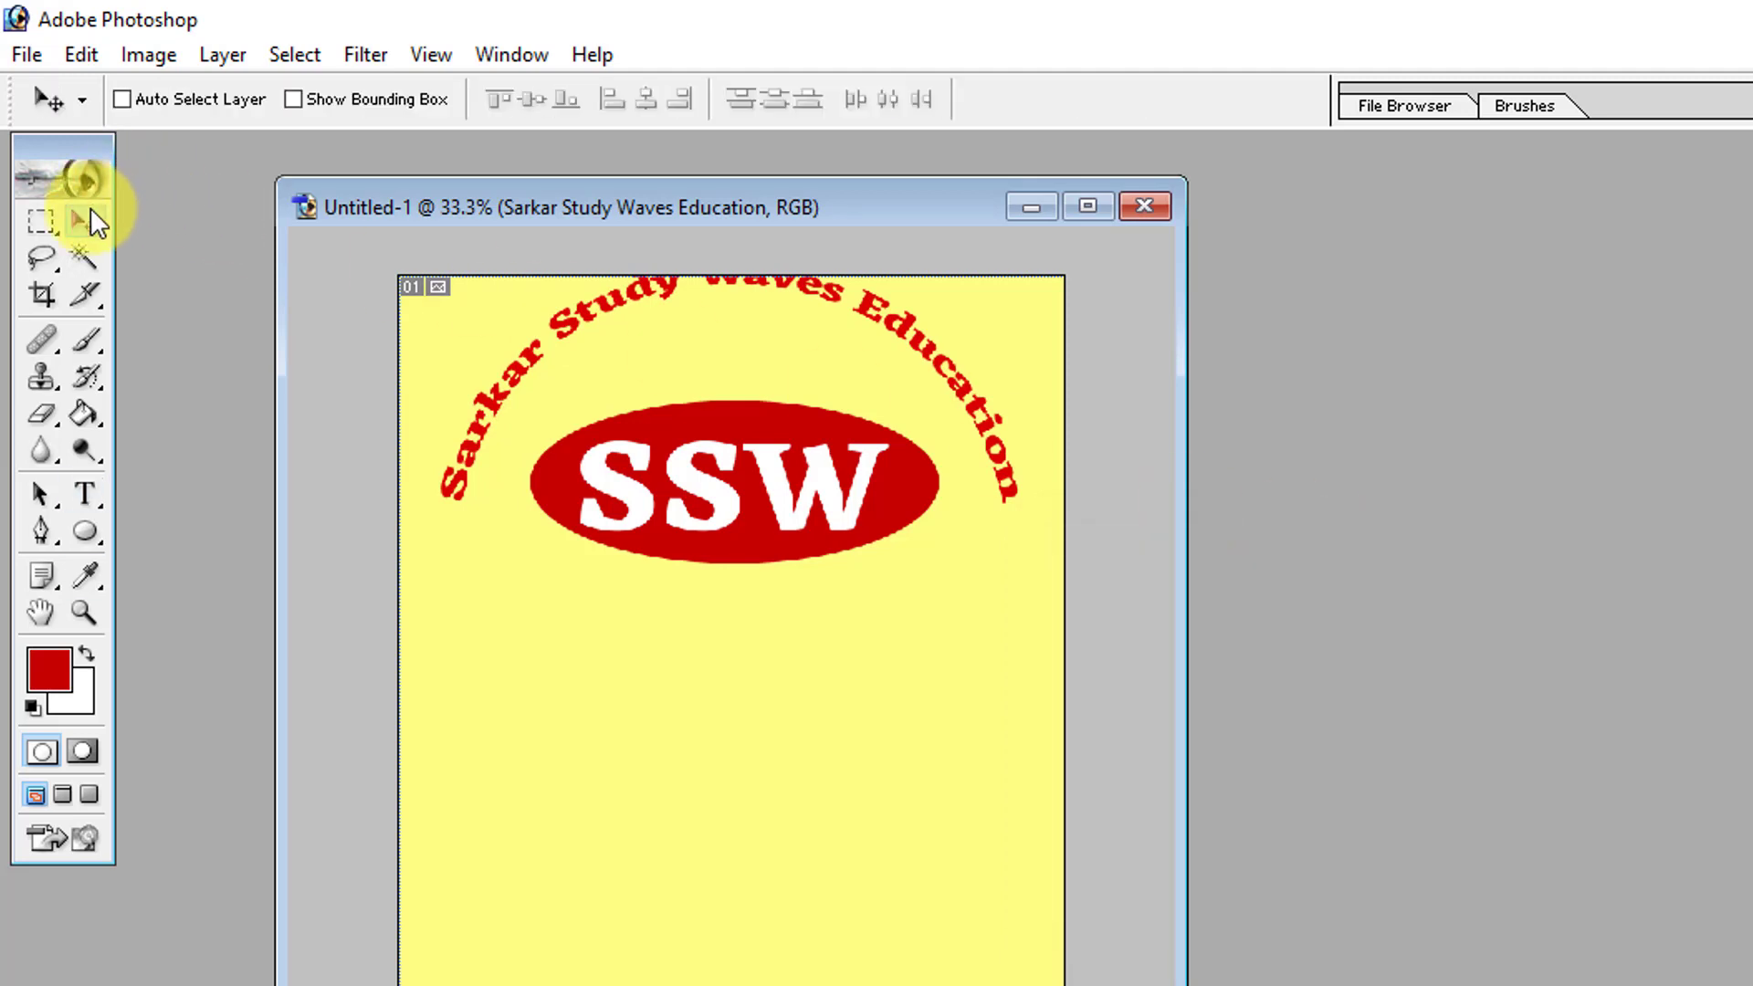
{"action": "left_click_drag", "start_coordinate": [627, 329], "coordinate": [590, 356]}
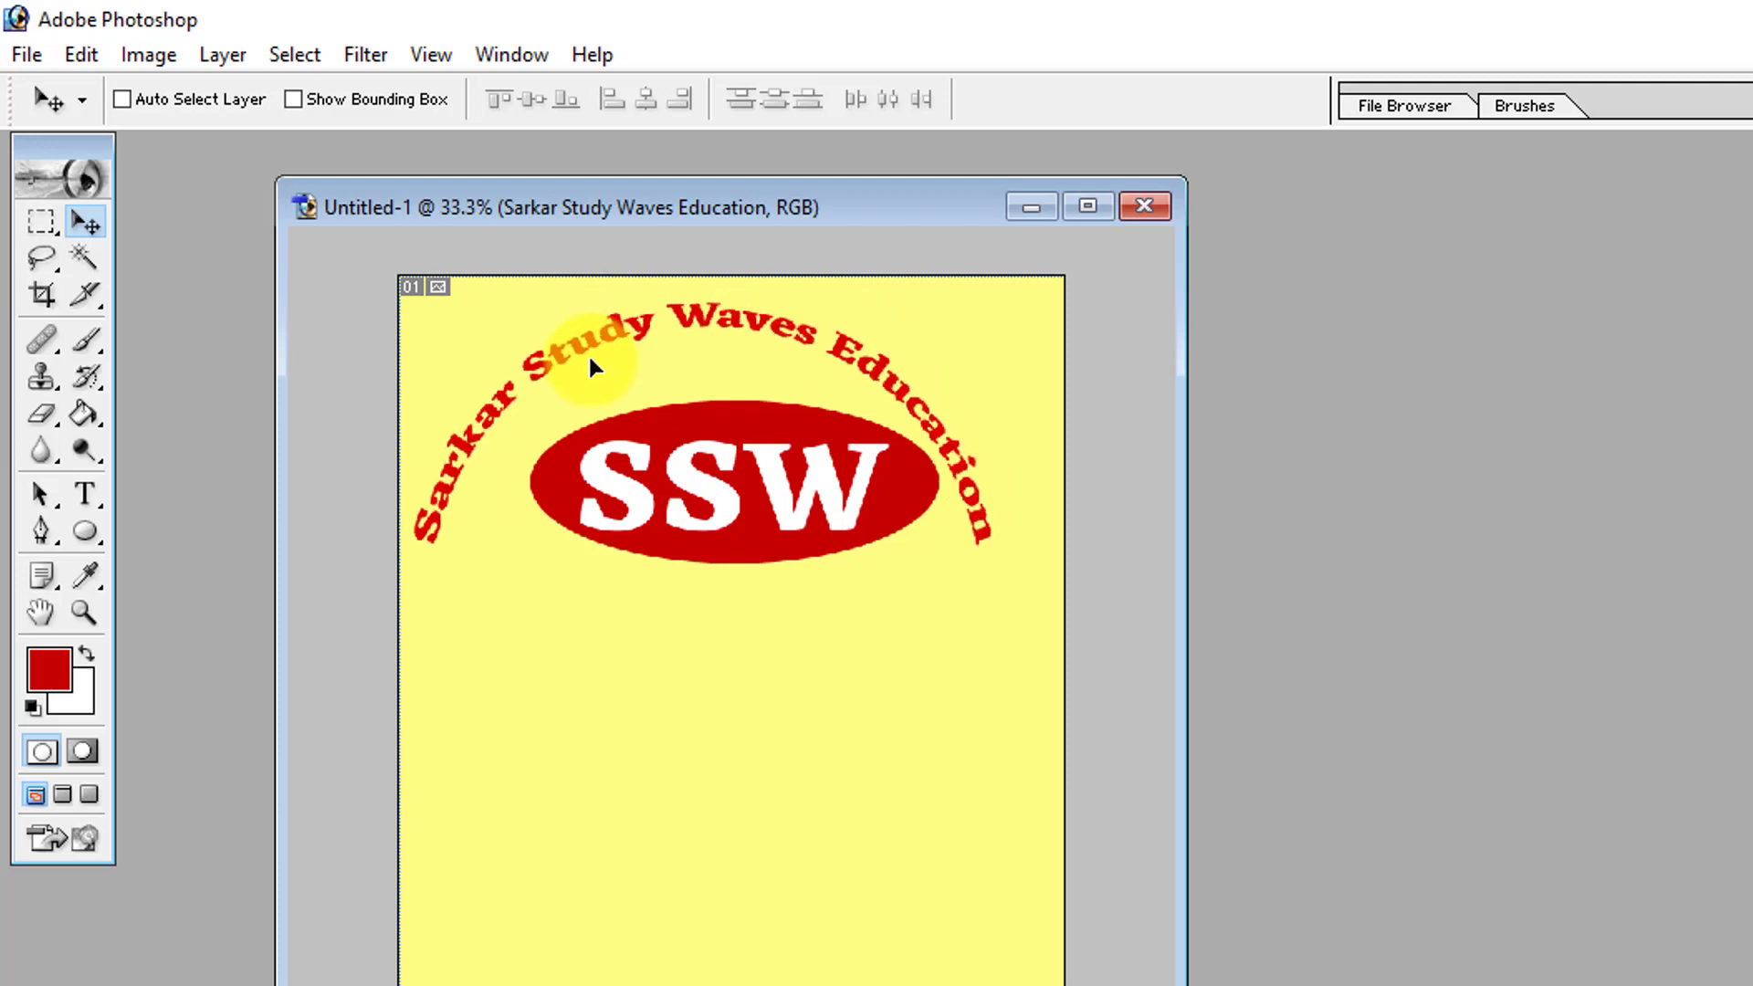
{"action": "left_click", "coordinate": [86, 493]}
{"action": "triple_click", "coordinate": [504, 370]}
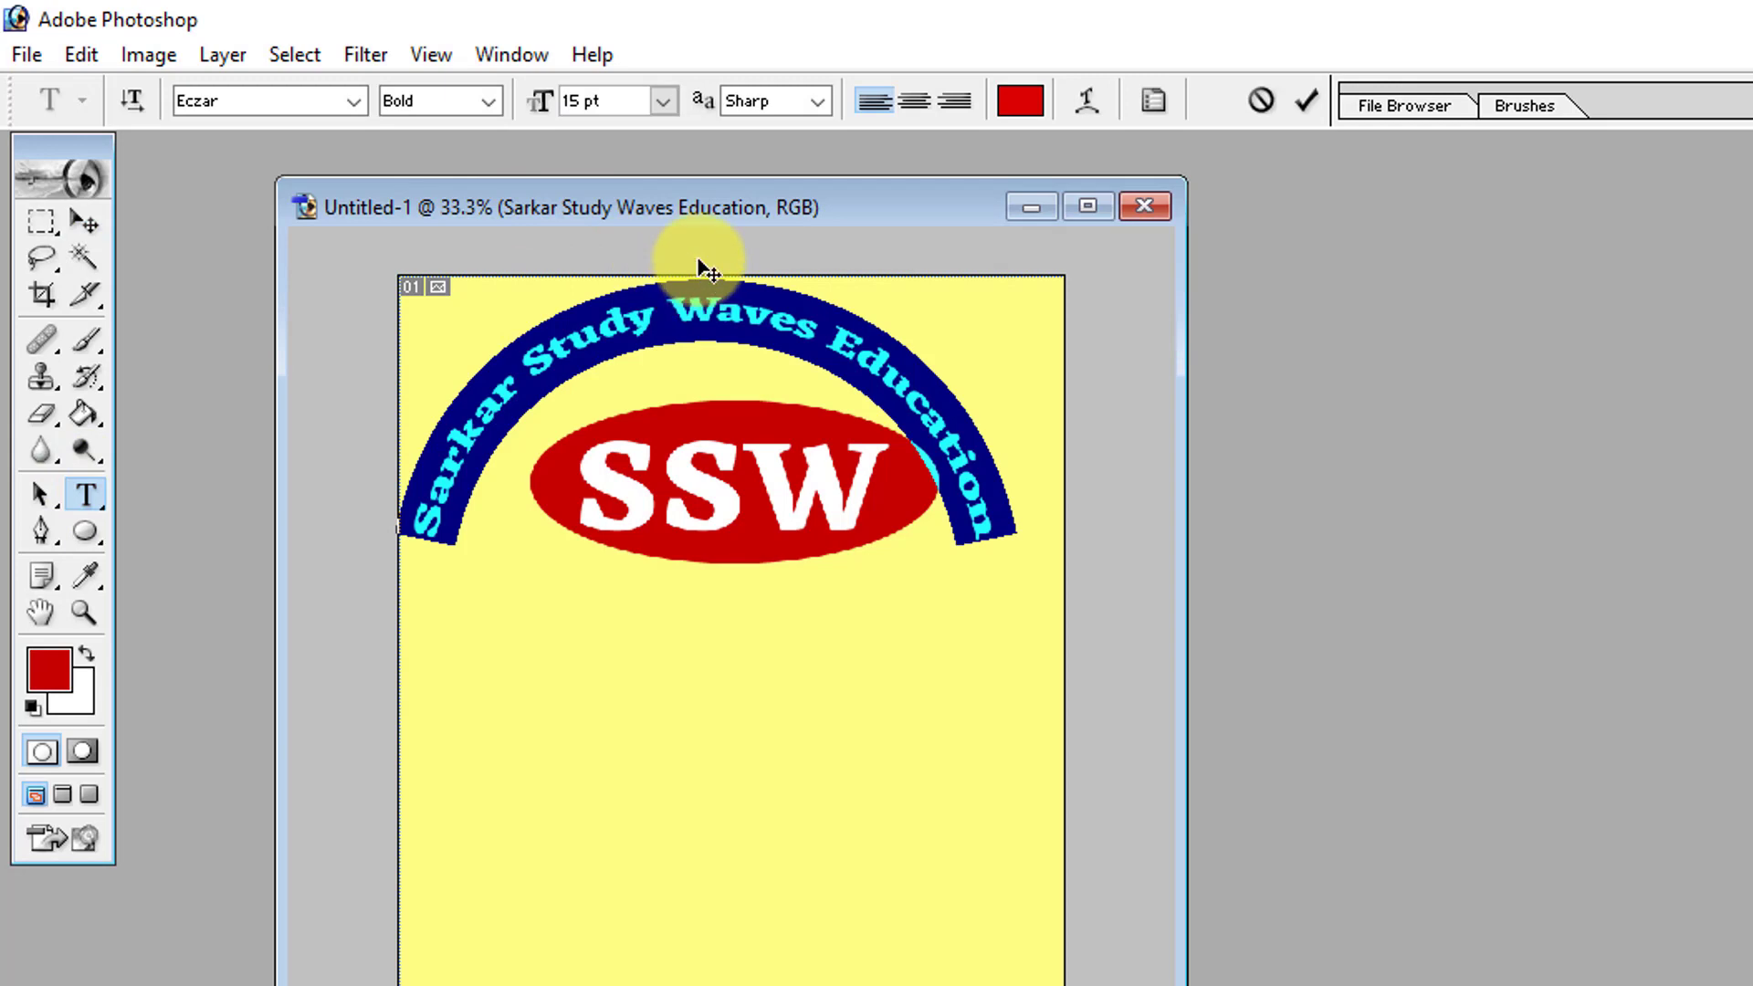
{"action": "key", "text": "ctrl+shift+period"}
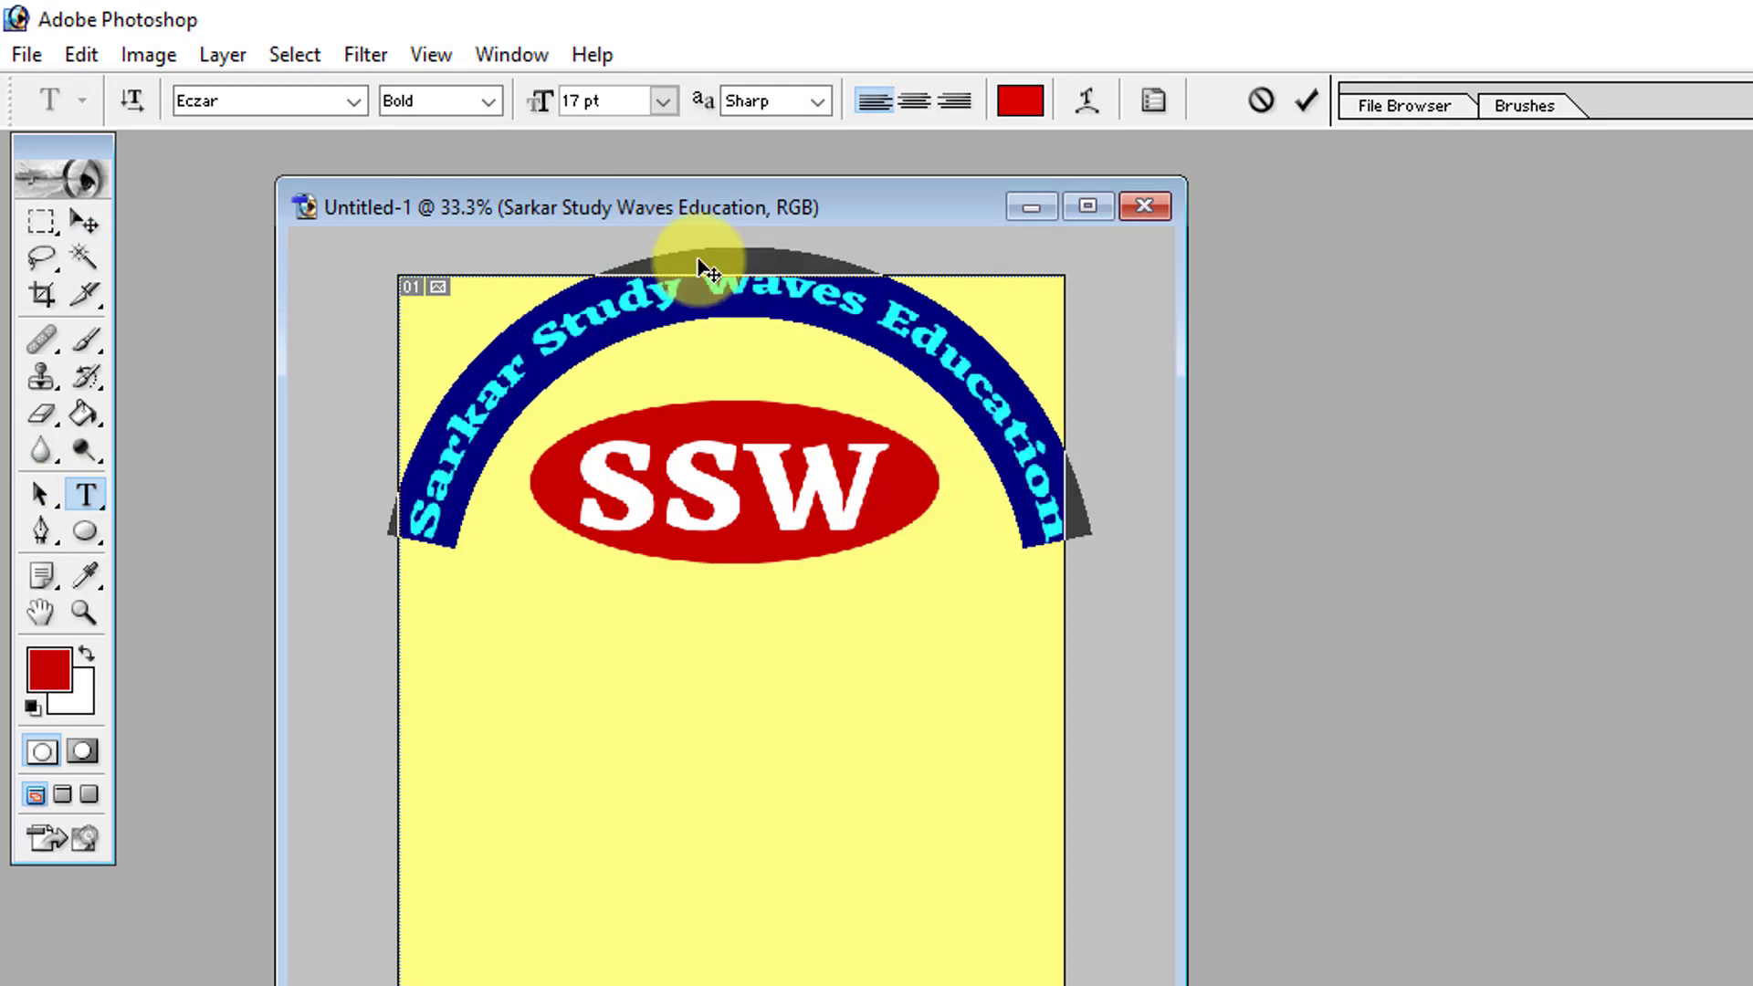
Step: Lower the tagline slightly and nudge it left twice with Shift+Left
{"action": "left_click", "coordinate": [86, 222]}
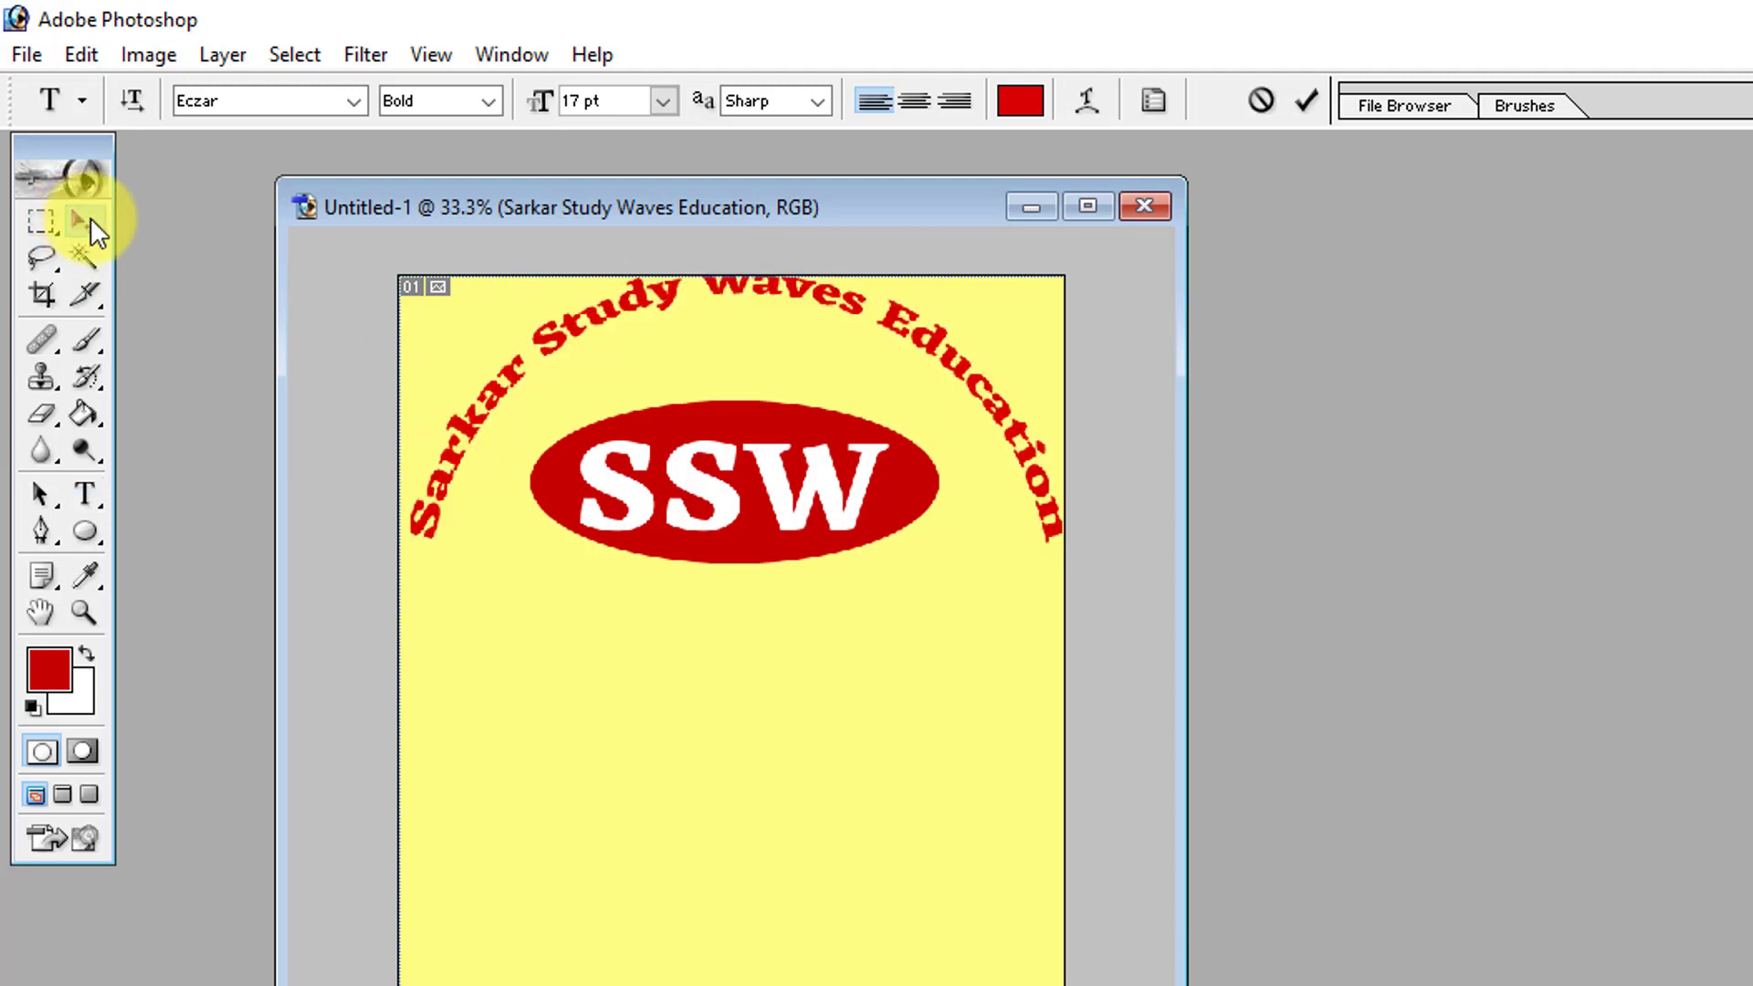
{"action": "left_click_drag", "start_coordinate": [671, 297], "coordinate": [673, 321]}
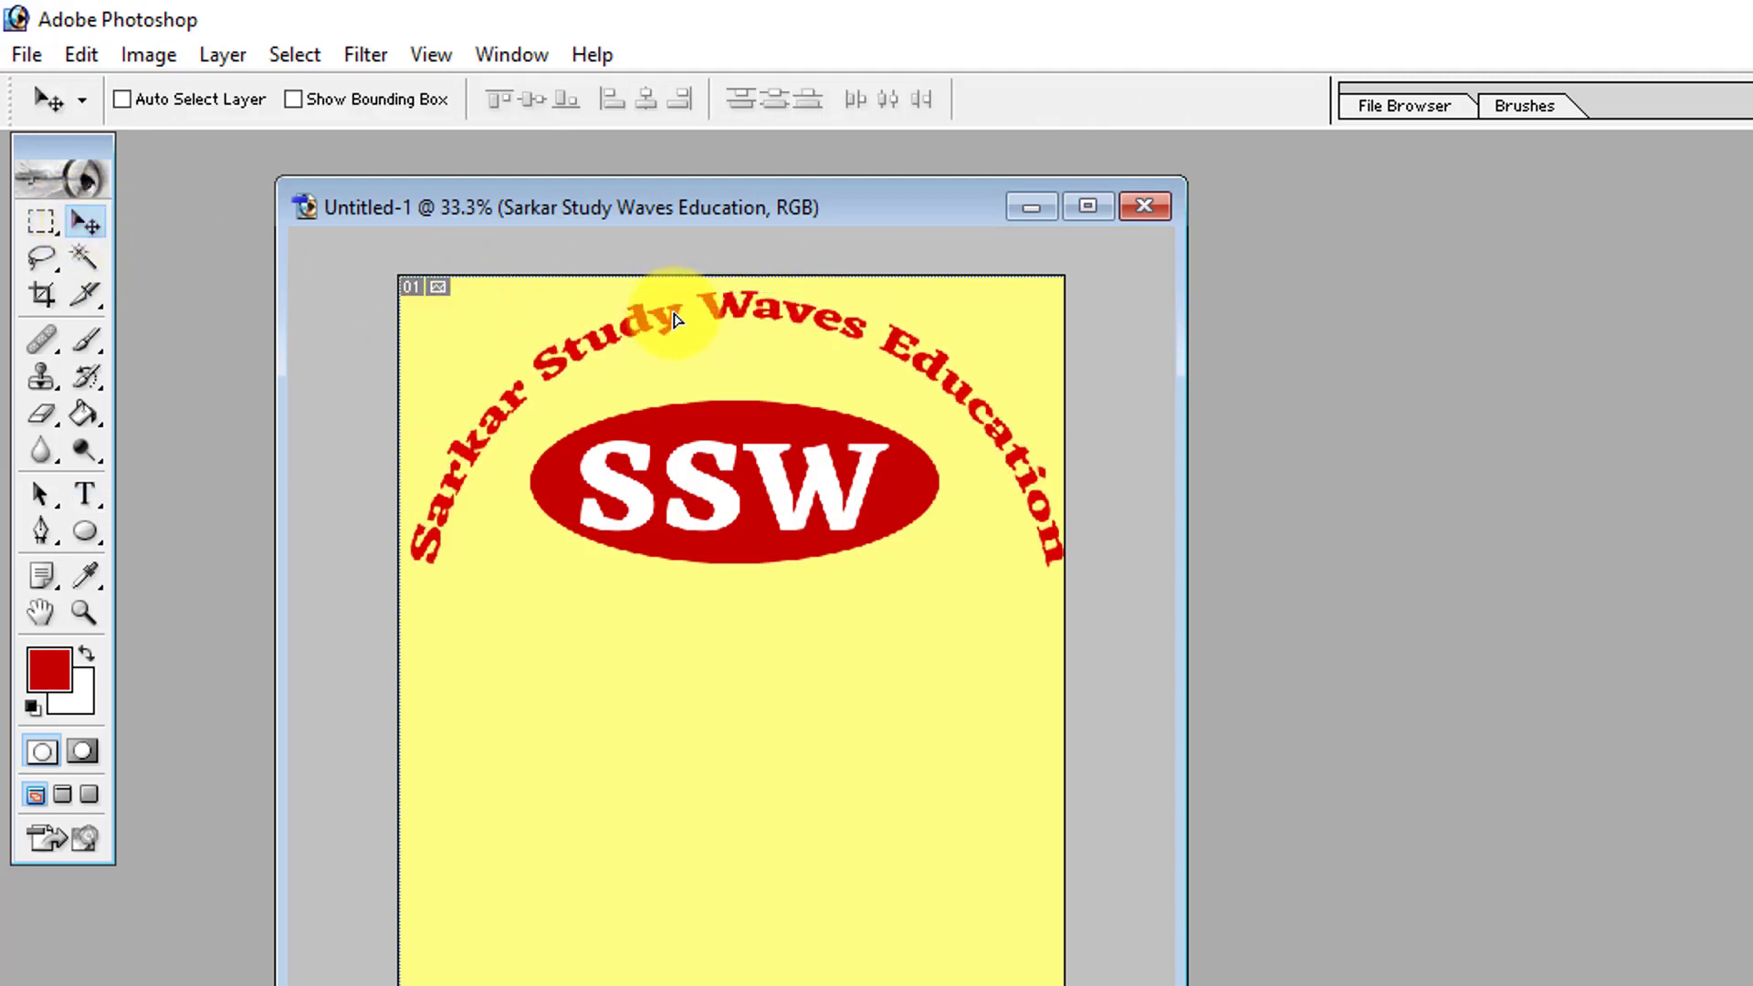
{"action": "key", "text": "shift+Left"}
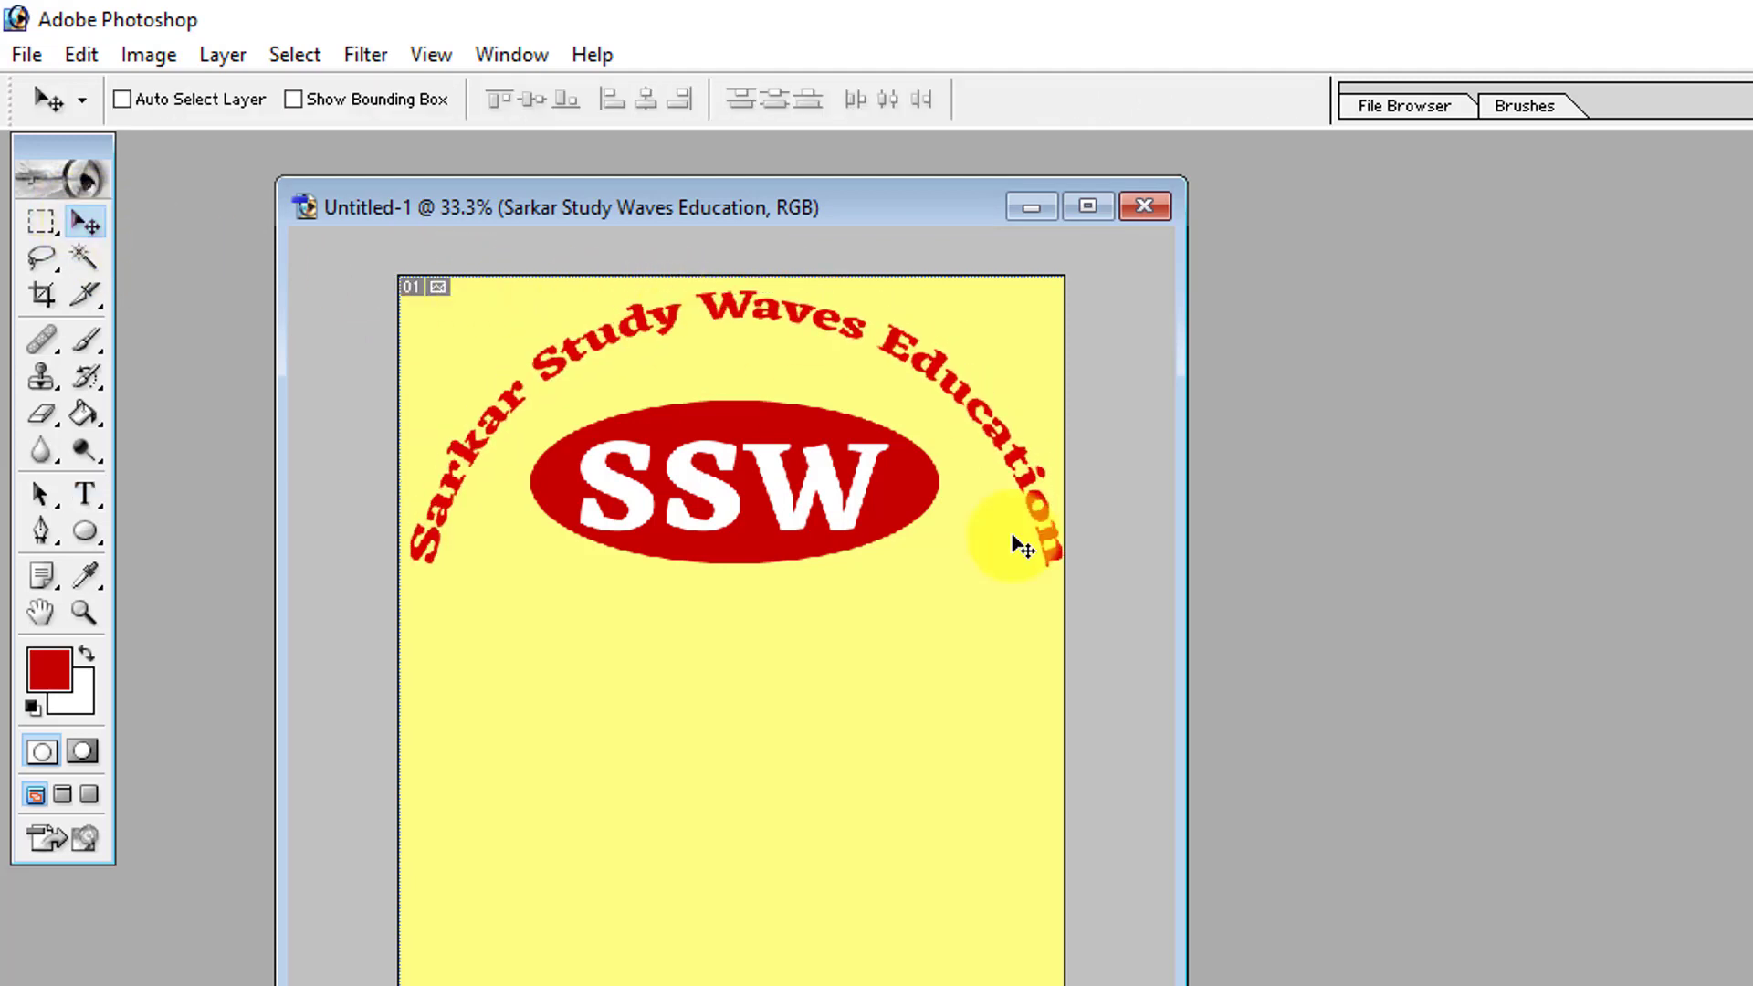
{"action": "key", "text": "shift+Left"}
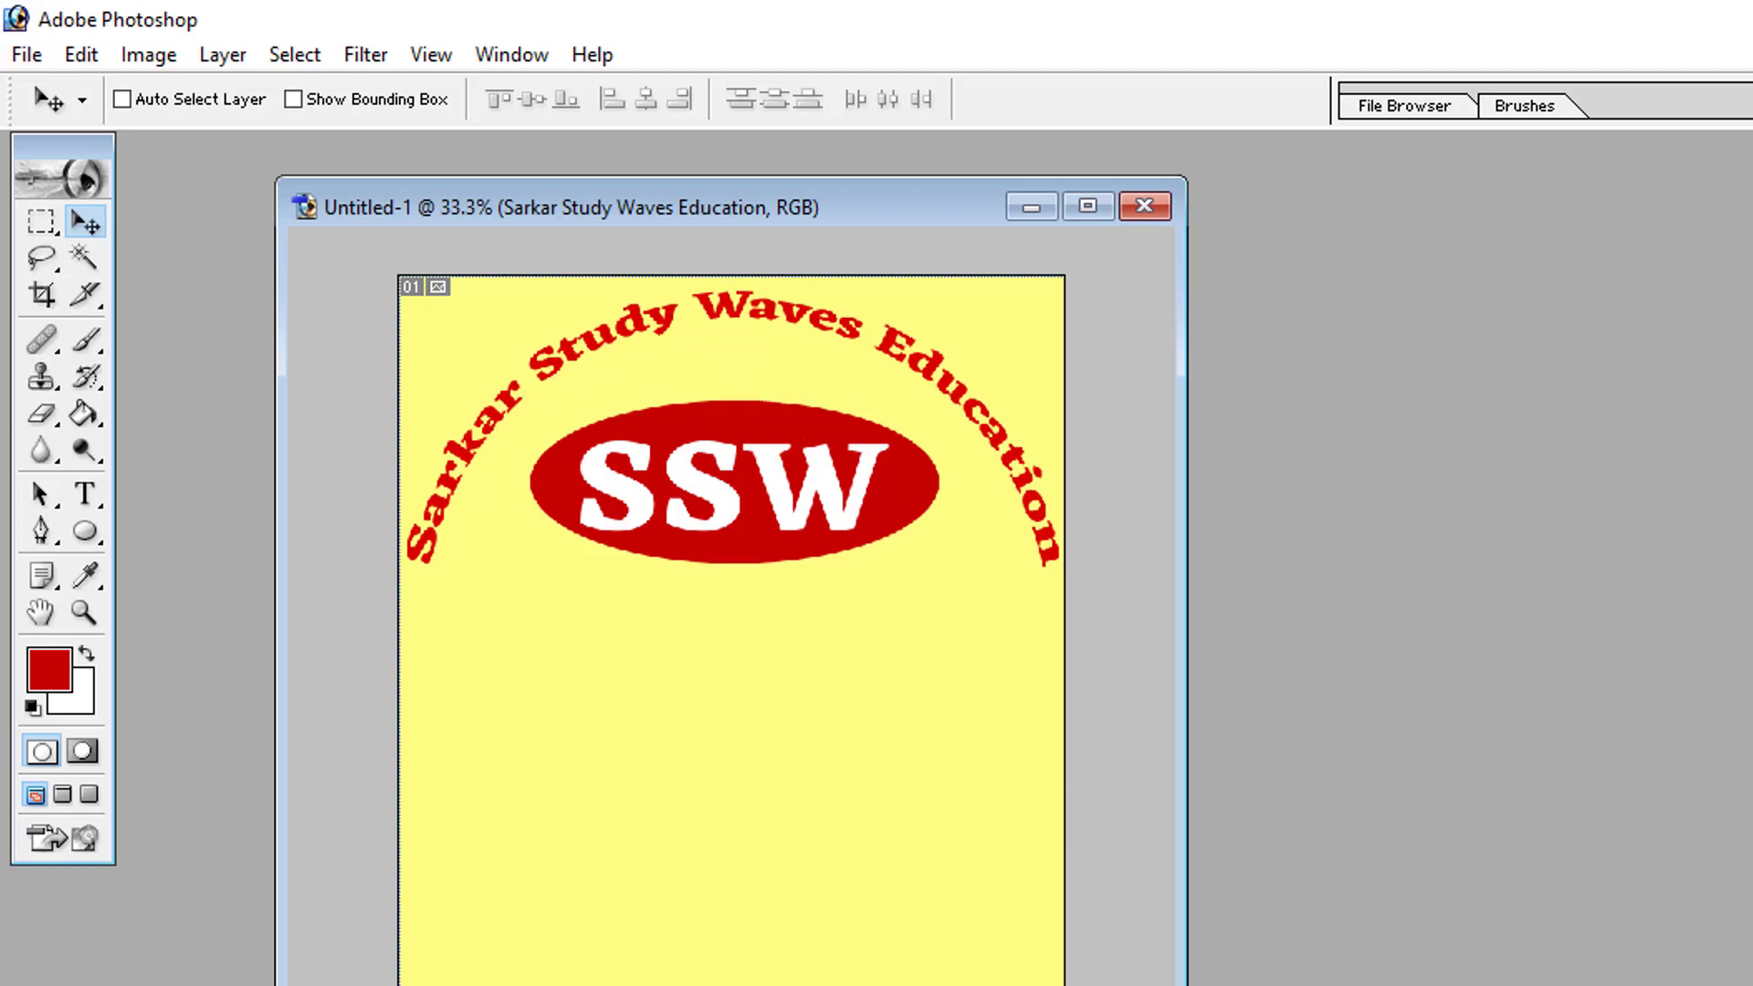
Step: Move the ellipse up behind SSW and reshape it to about W 87%, H 113%
{"action": "left_click_drag", "start_coordinate": [798, 473], "coordinate": [770, 391]}
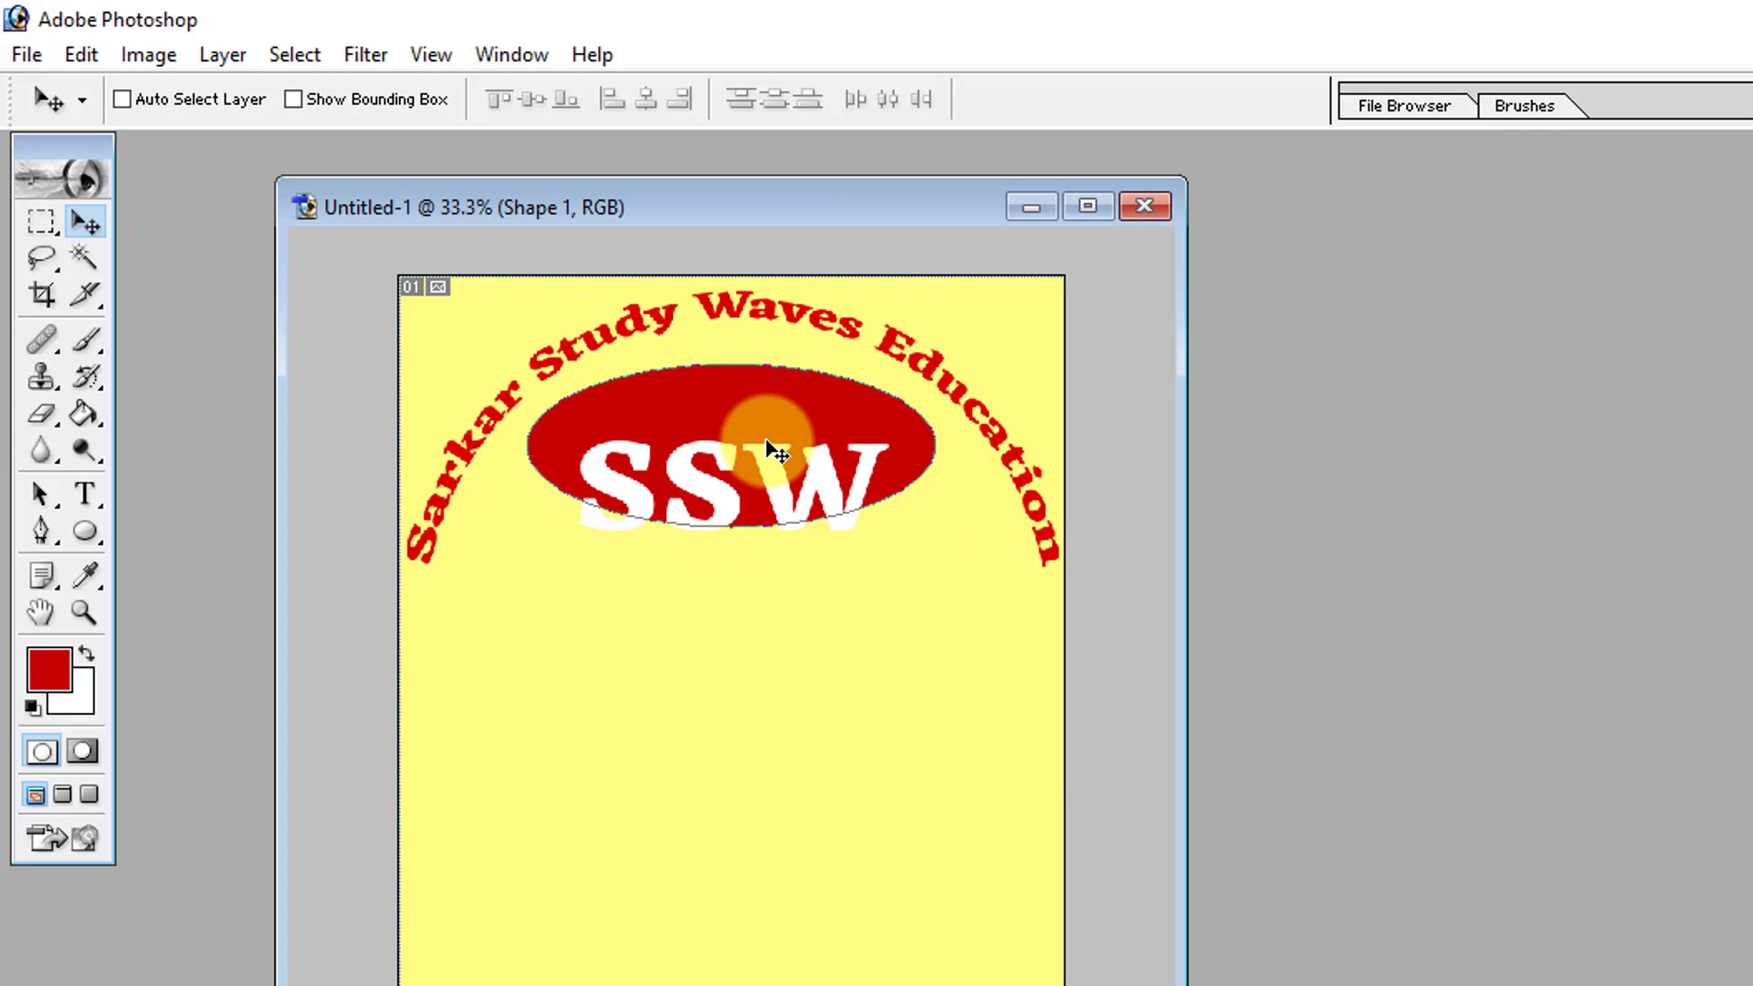
{"action": "key", "text": "ctrl+t"}
{"action": "left_click_drag", "start_coordinate": [529, 447], "coordinate": [565, 452]}
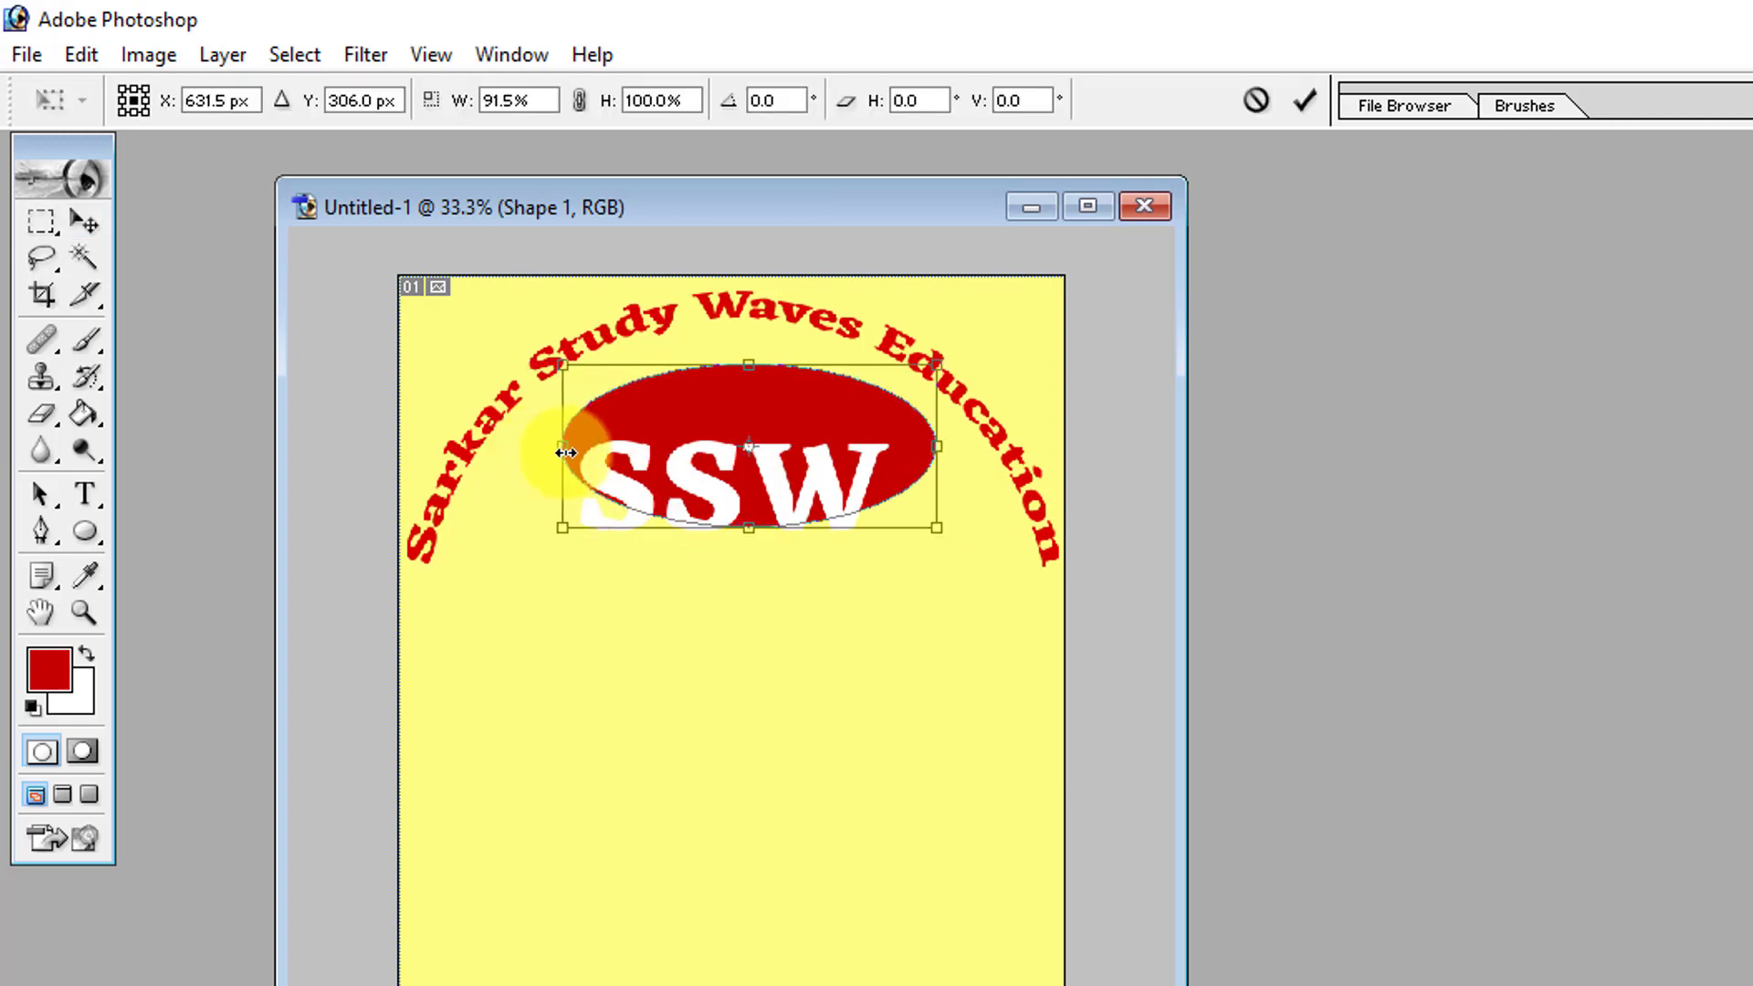
{"action": "left_click_drag", "start_coordinate": [749, 527], "coordinate": [748, 550]}
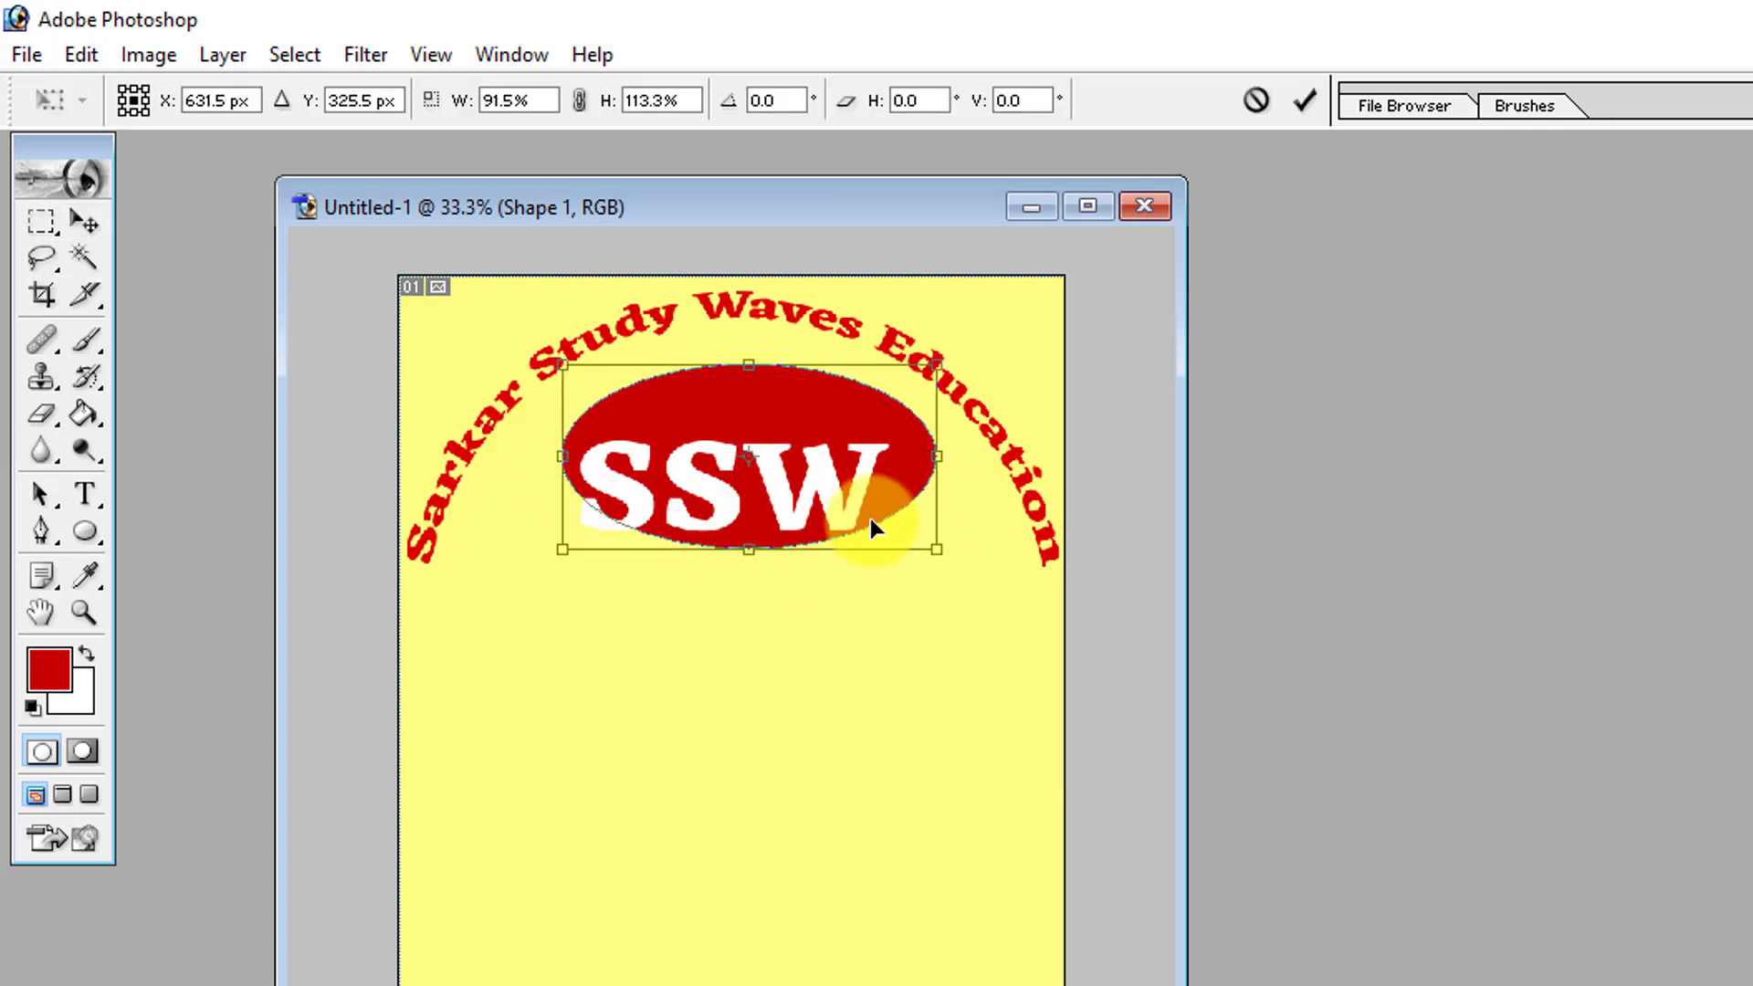
{"action": "left_click_drag", "start_coordinate": [937, 456], "coordinate": [917, 461]}
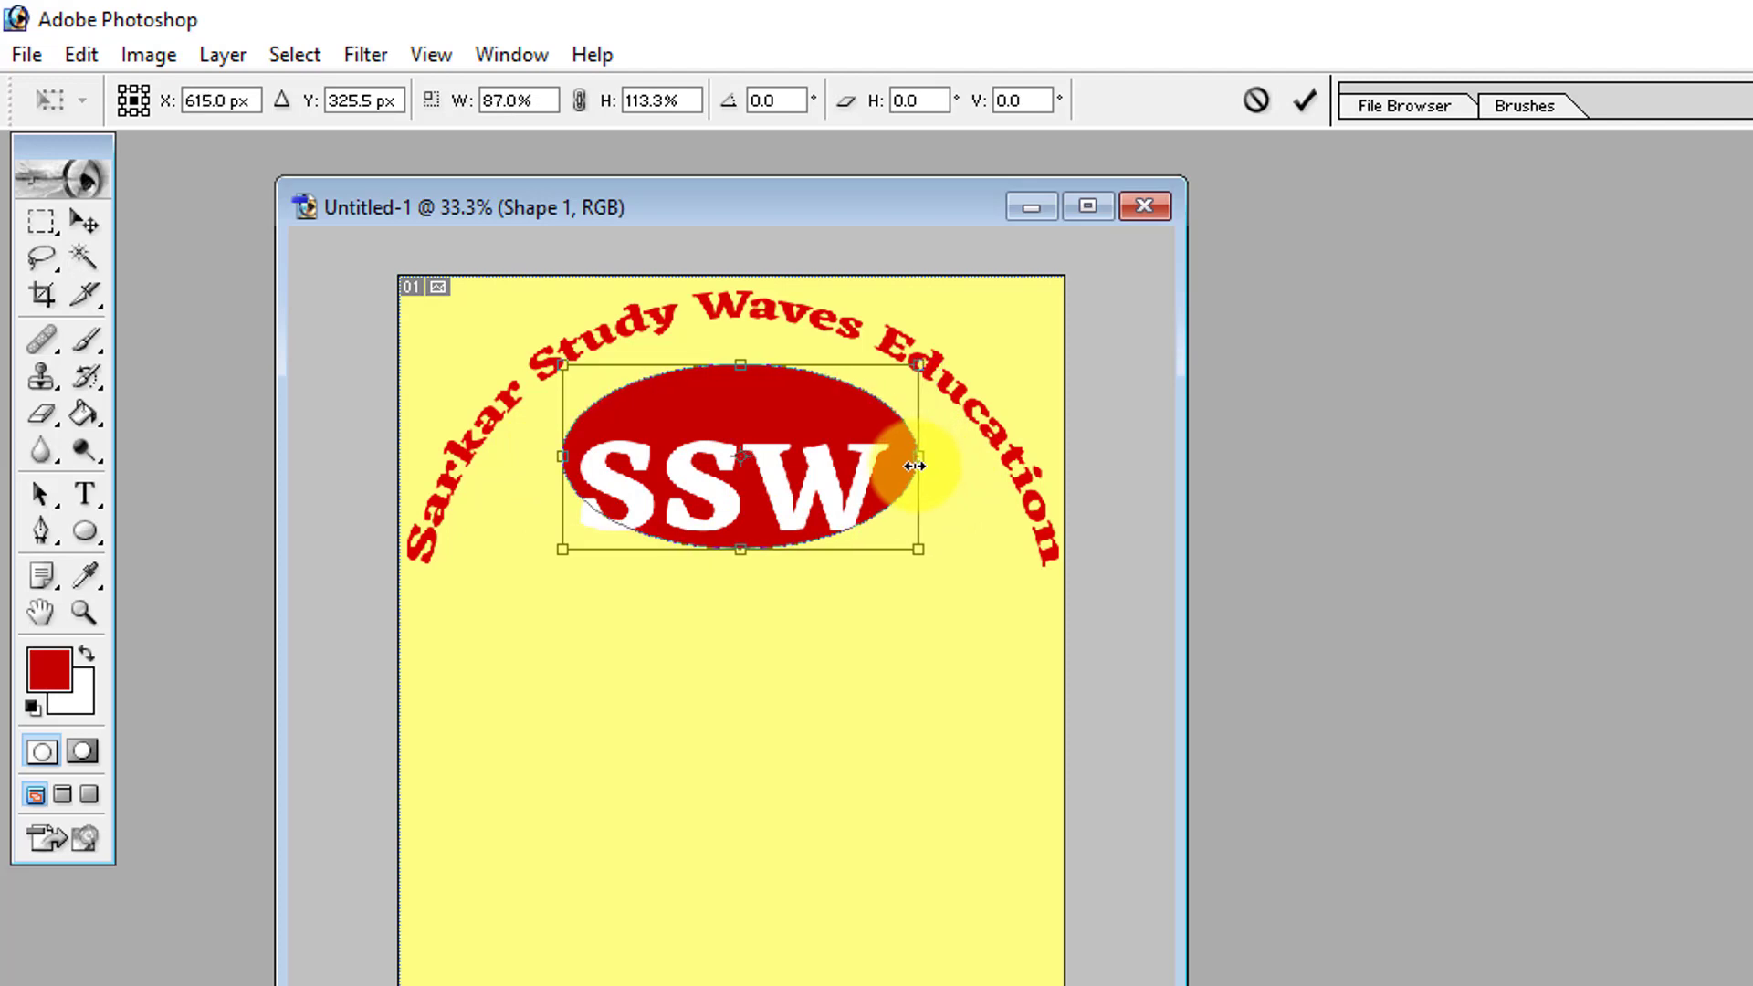
{"action": "key", "text": "Return"}
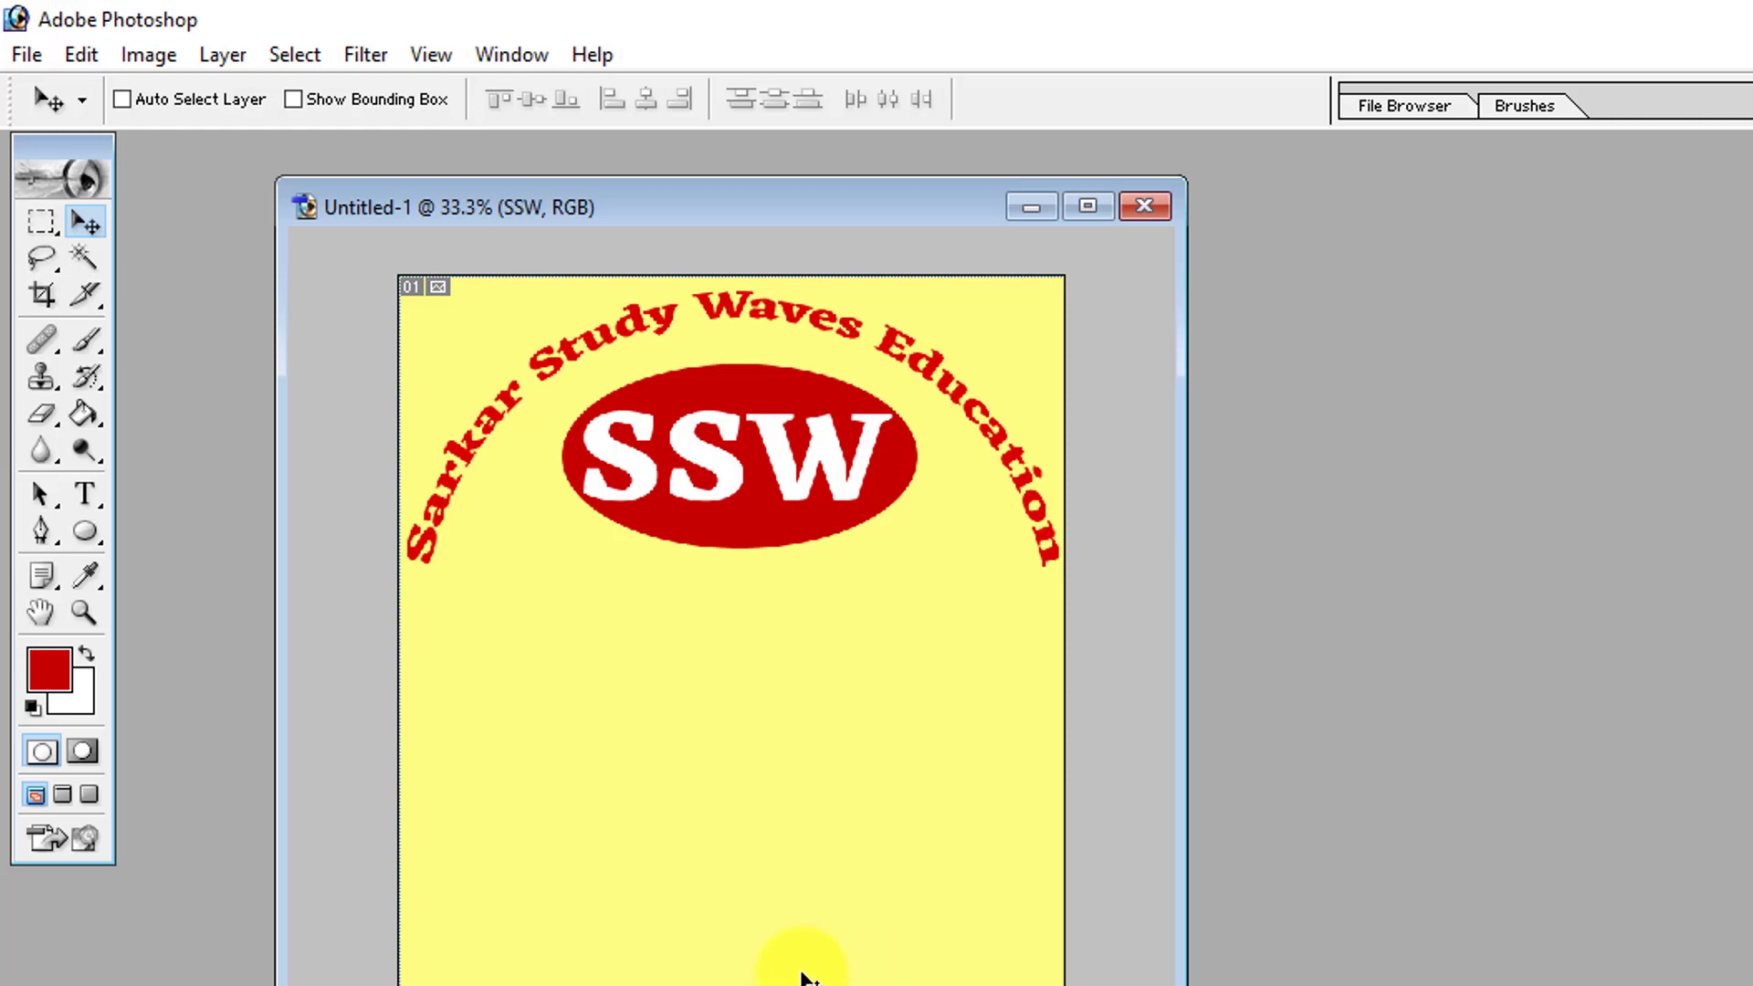
Step: Type an 'Assignment File' heading below the ellipse and move it up under the tagline
{"action": "left_click", "coordinate": [85, 495]}
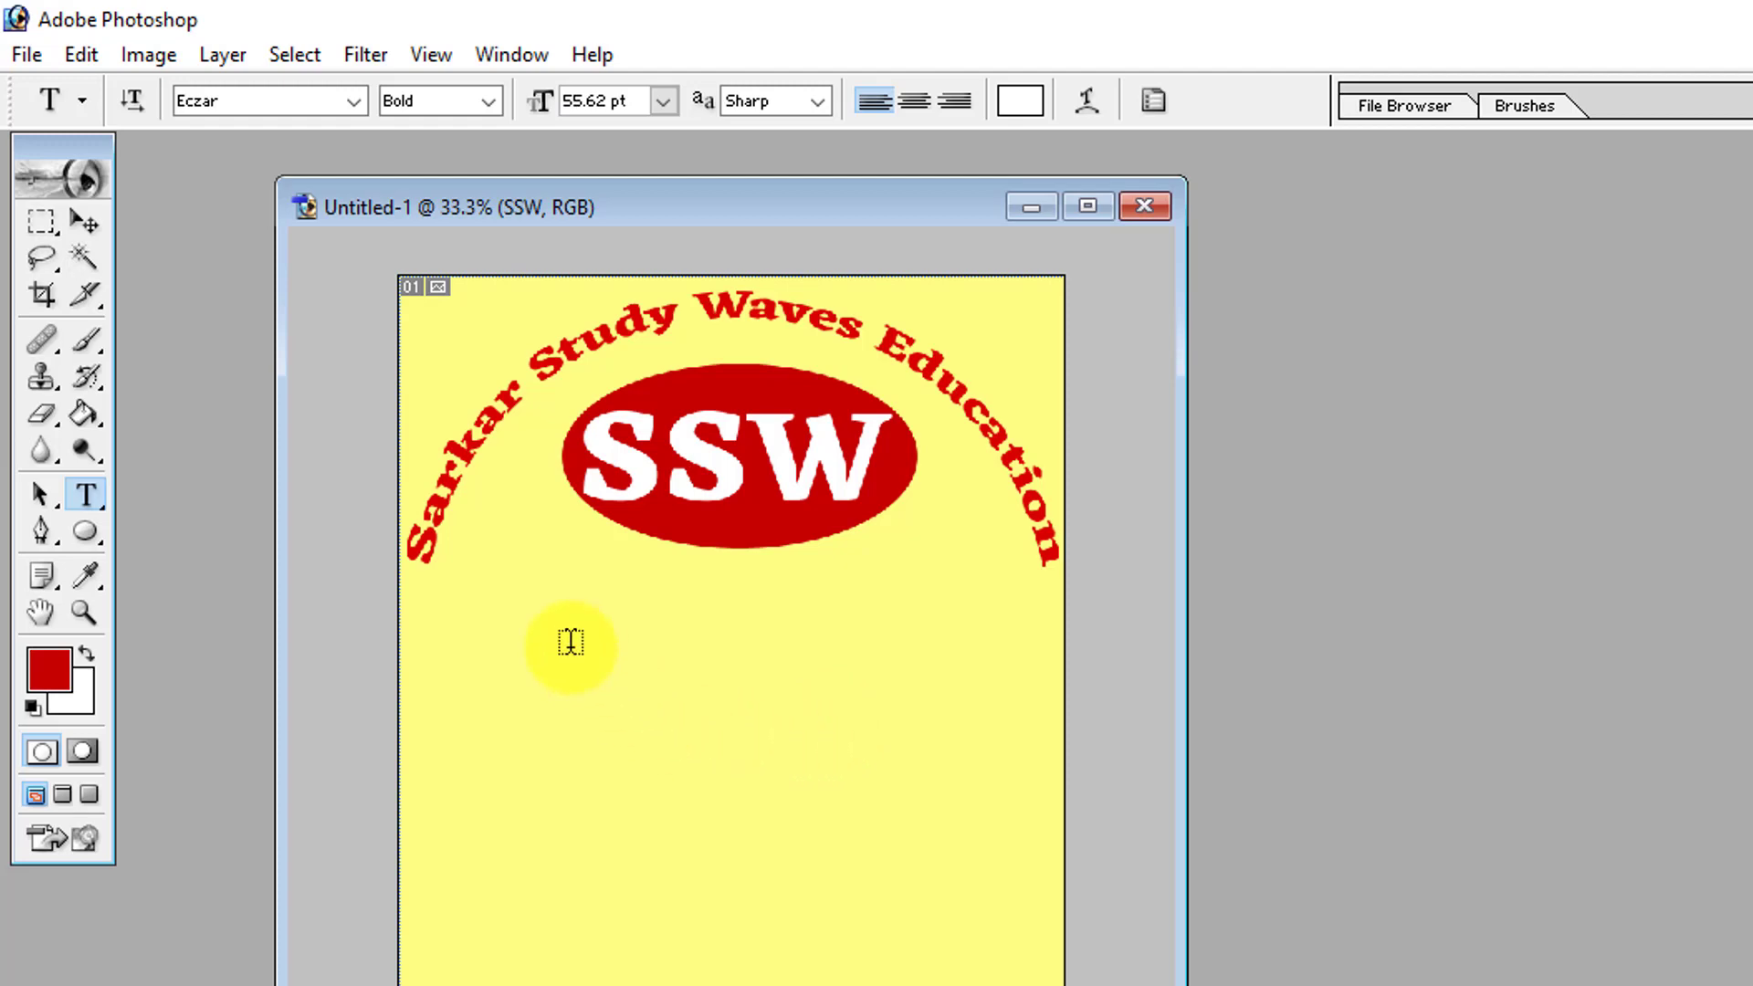
{"action": "left_click", "coordinate": [574, 639]}
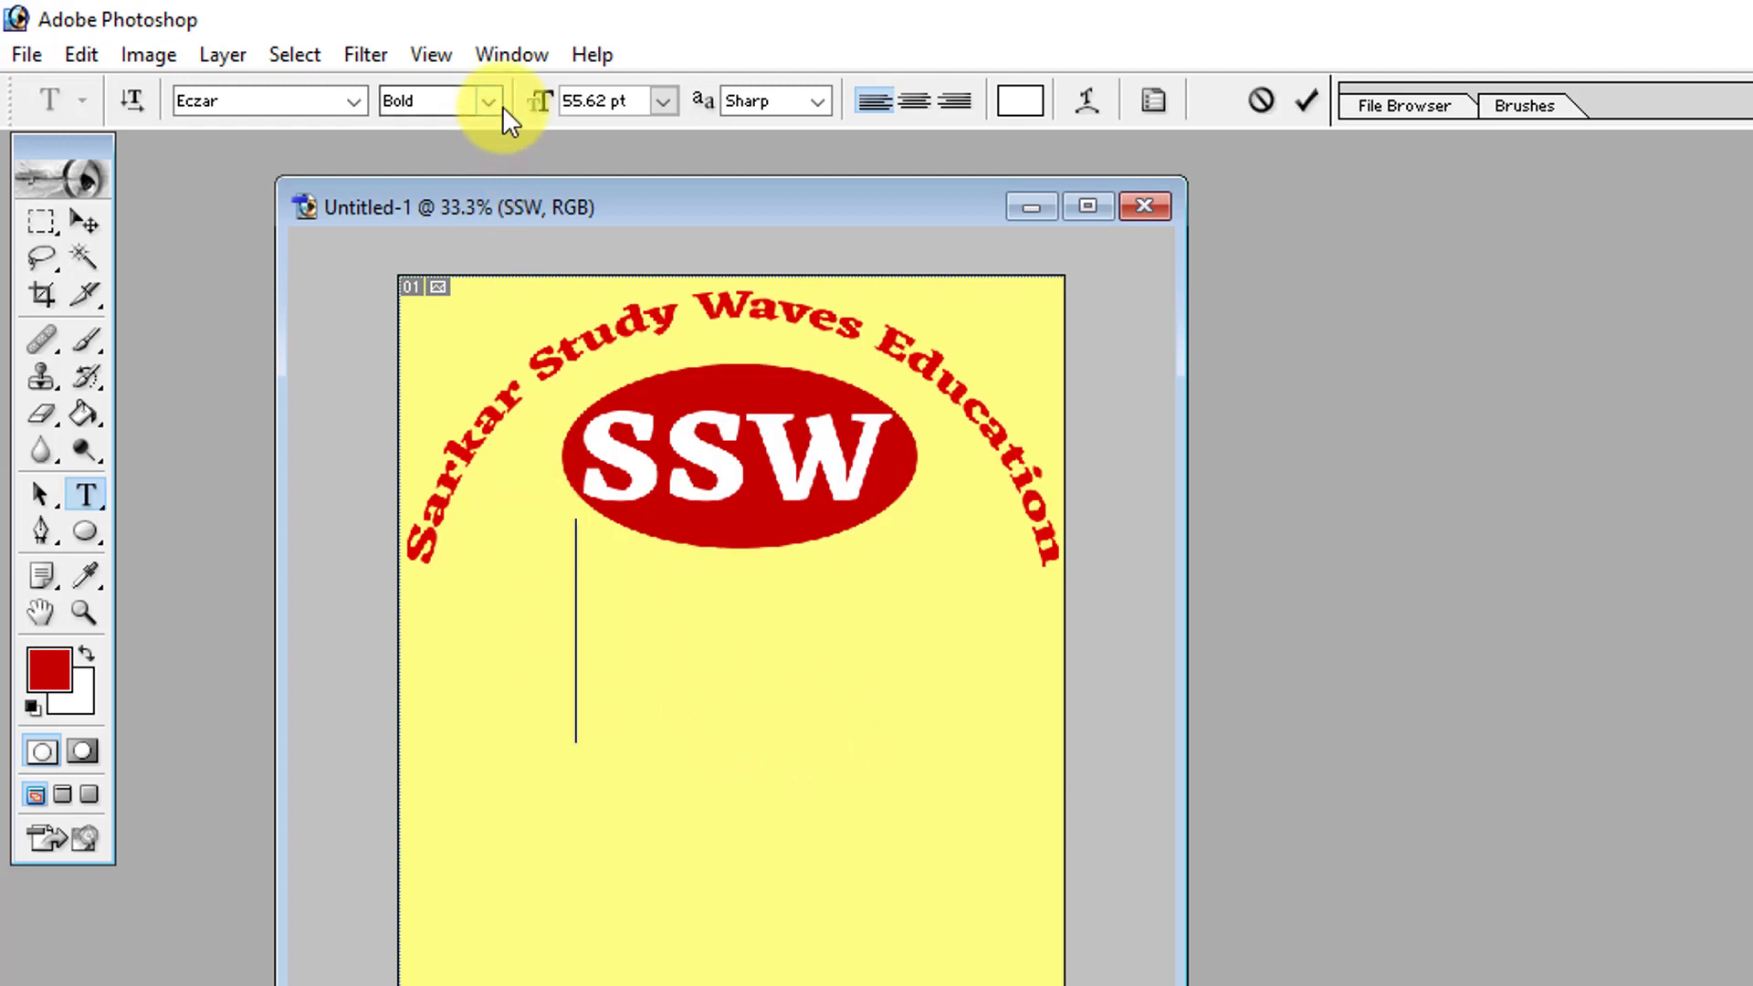
{"action": "left_click", "coordinate": [604, 100]}
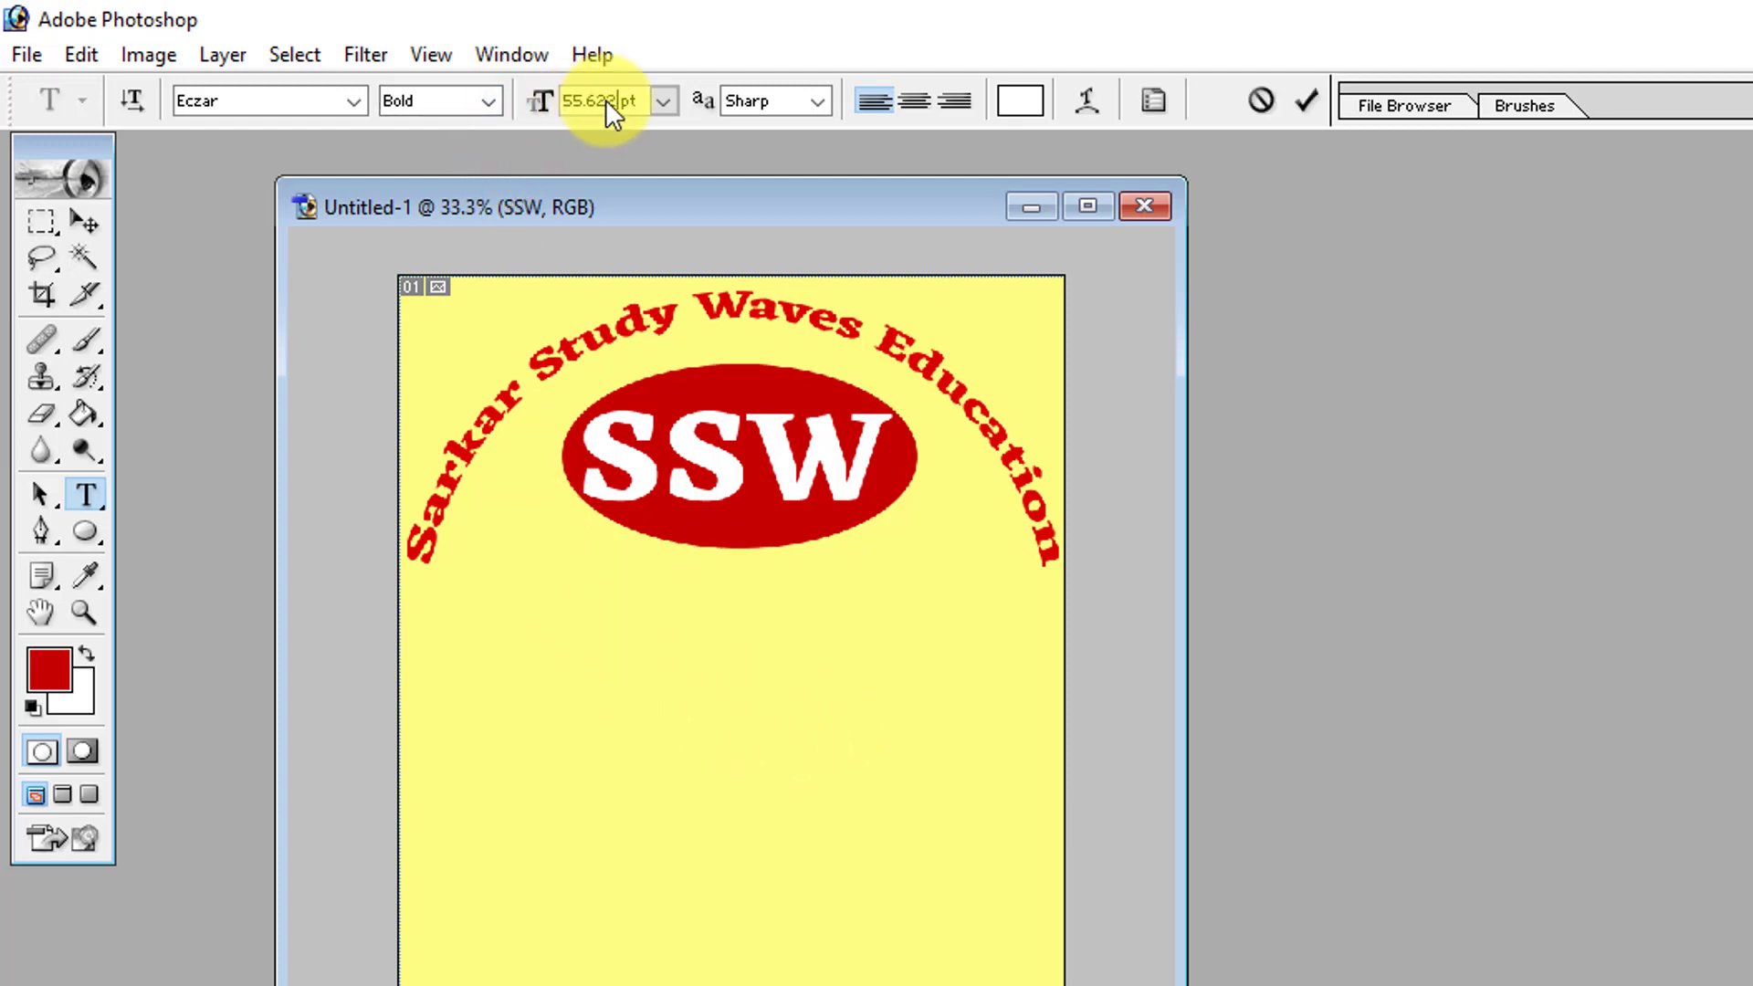
{"action": "type", "text": "5"}
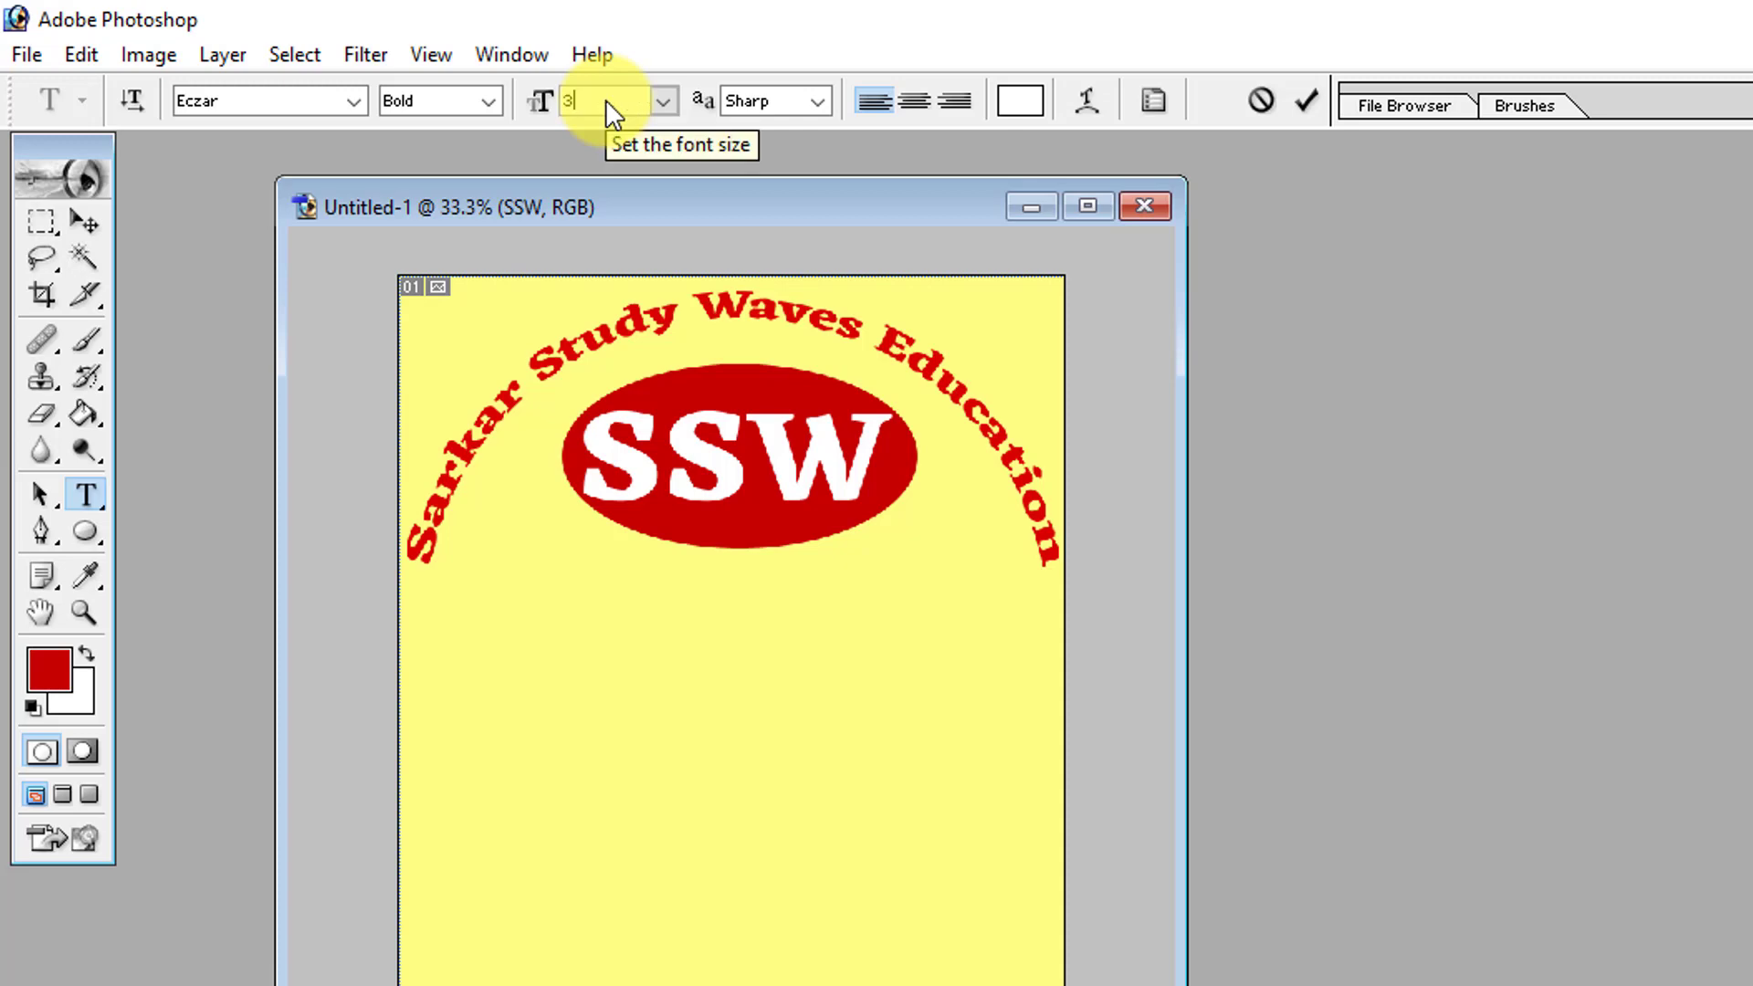
{"action": "type", "text": "0"}
{"action": "key", "text": "Return"}
{"action": "type", "text": "As"}
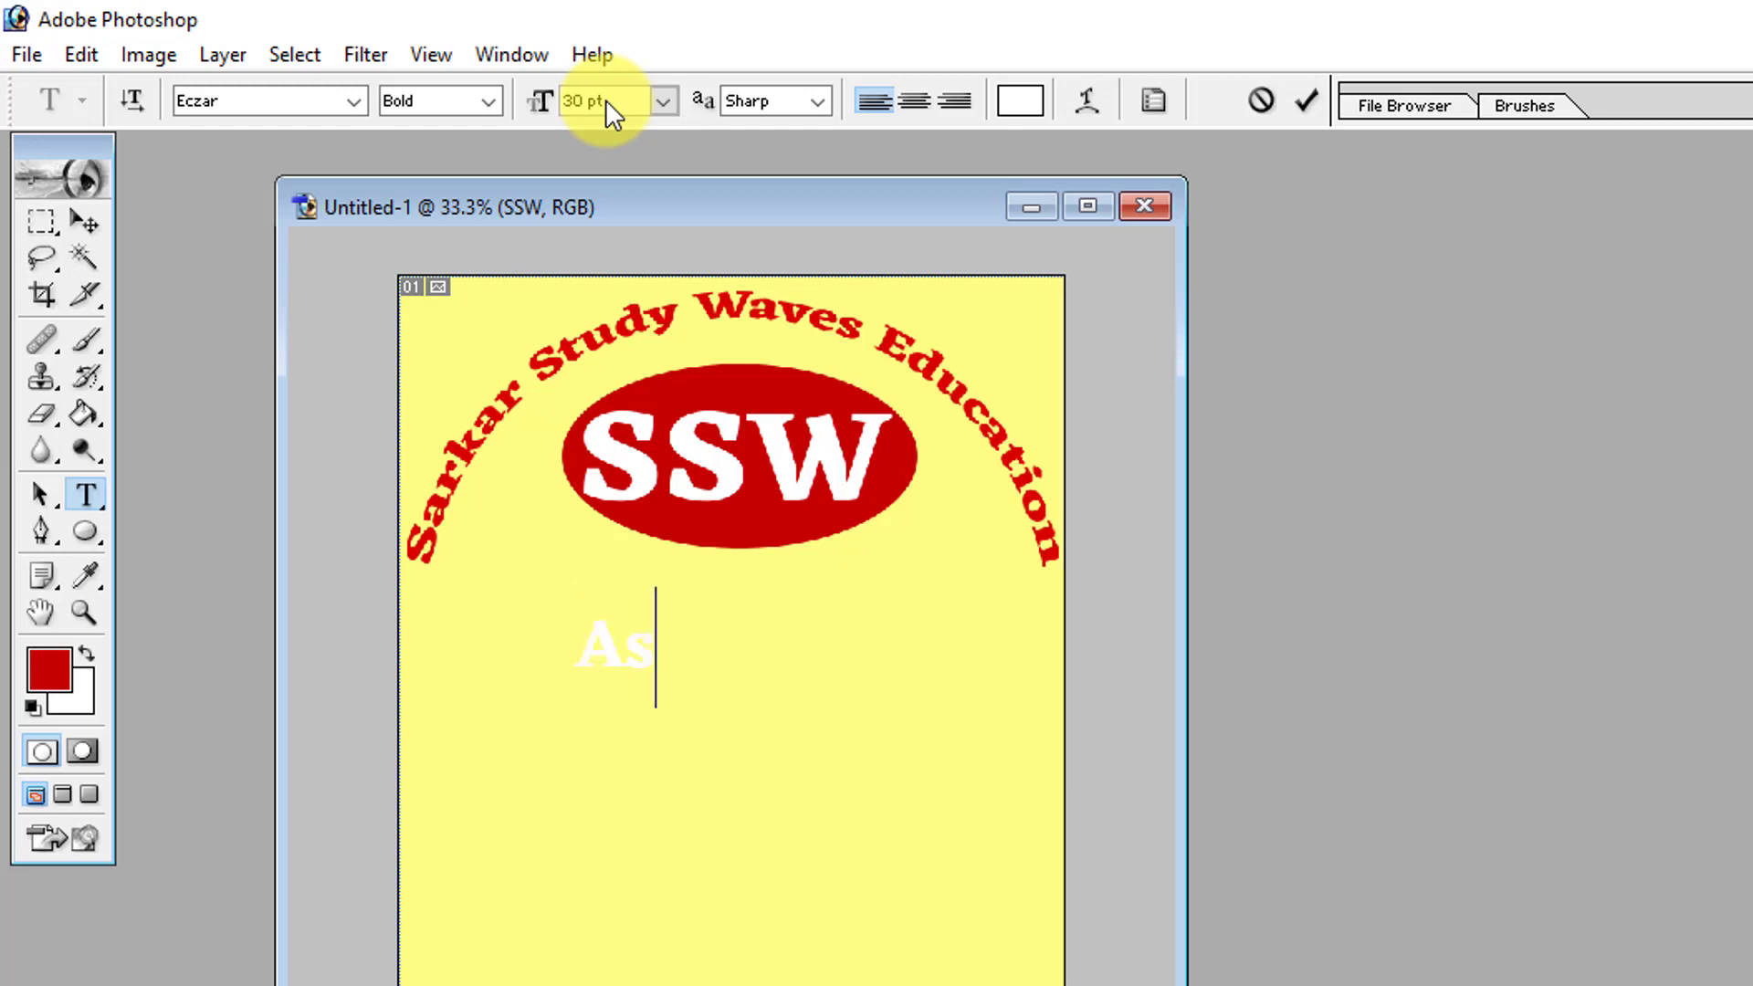
{"action": "type", "text": "signment F"}
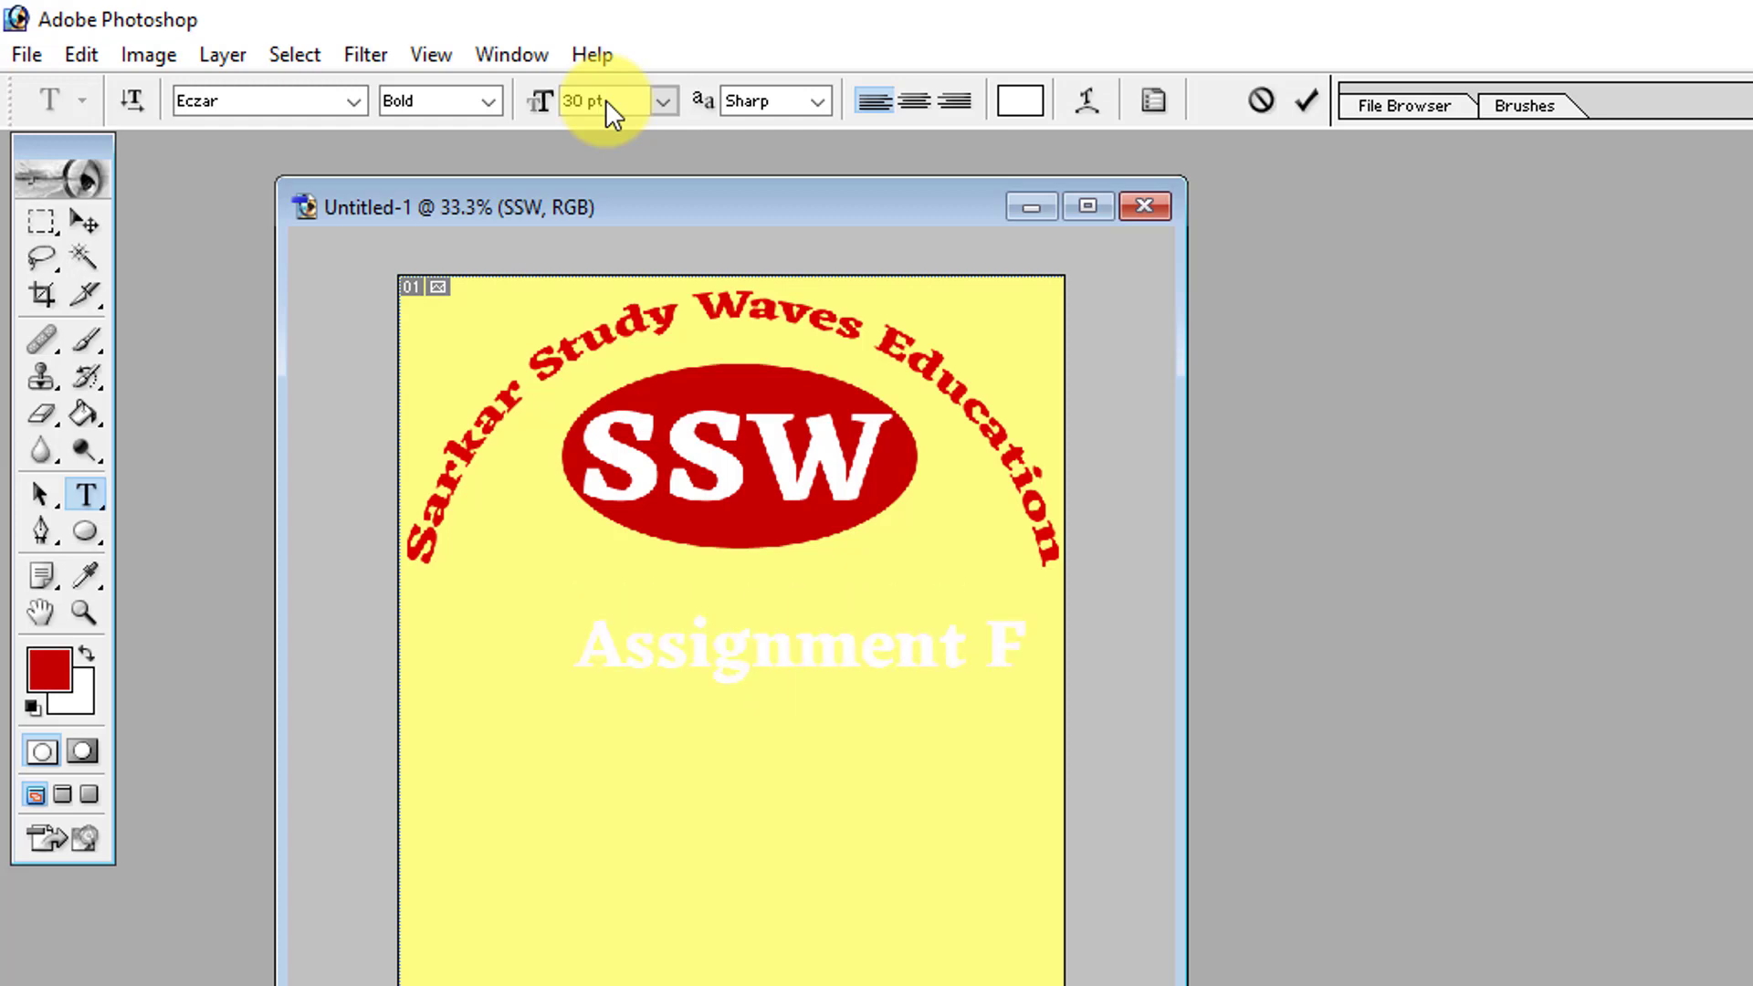
{"action": "type", "text": "F"}
{"action": "key", "text": "BackSpace"}
{"action": "type", "text": "il"}
{"action": "left_click", "coordinate": [85, 223]}
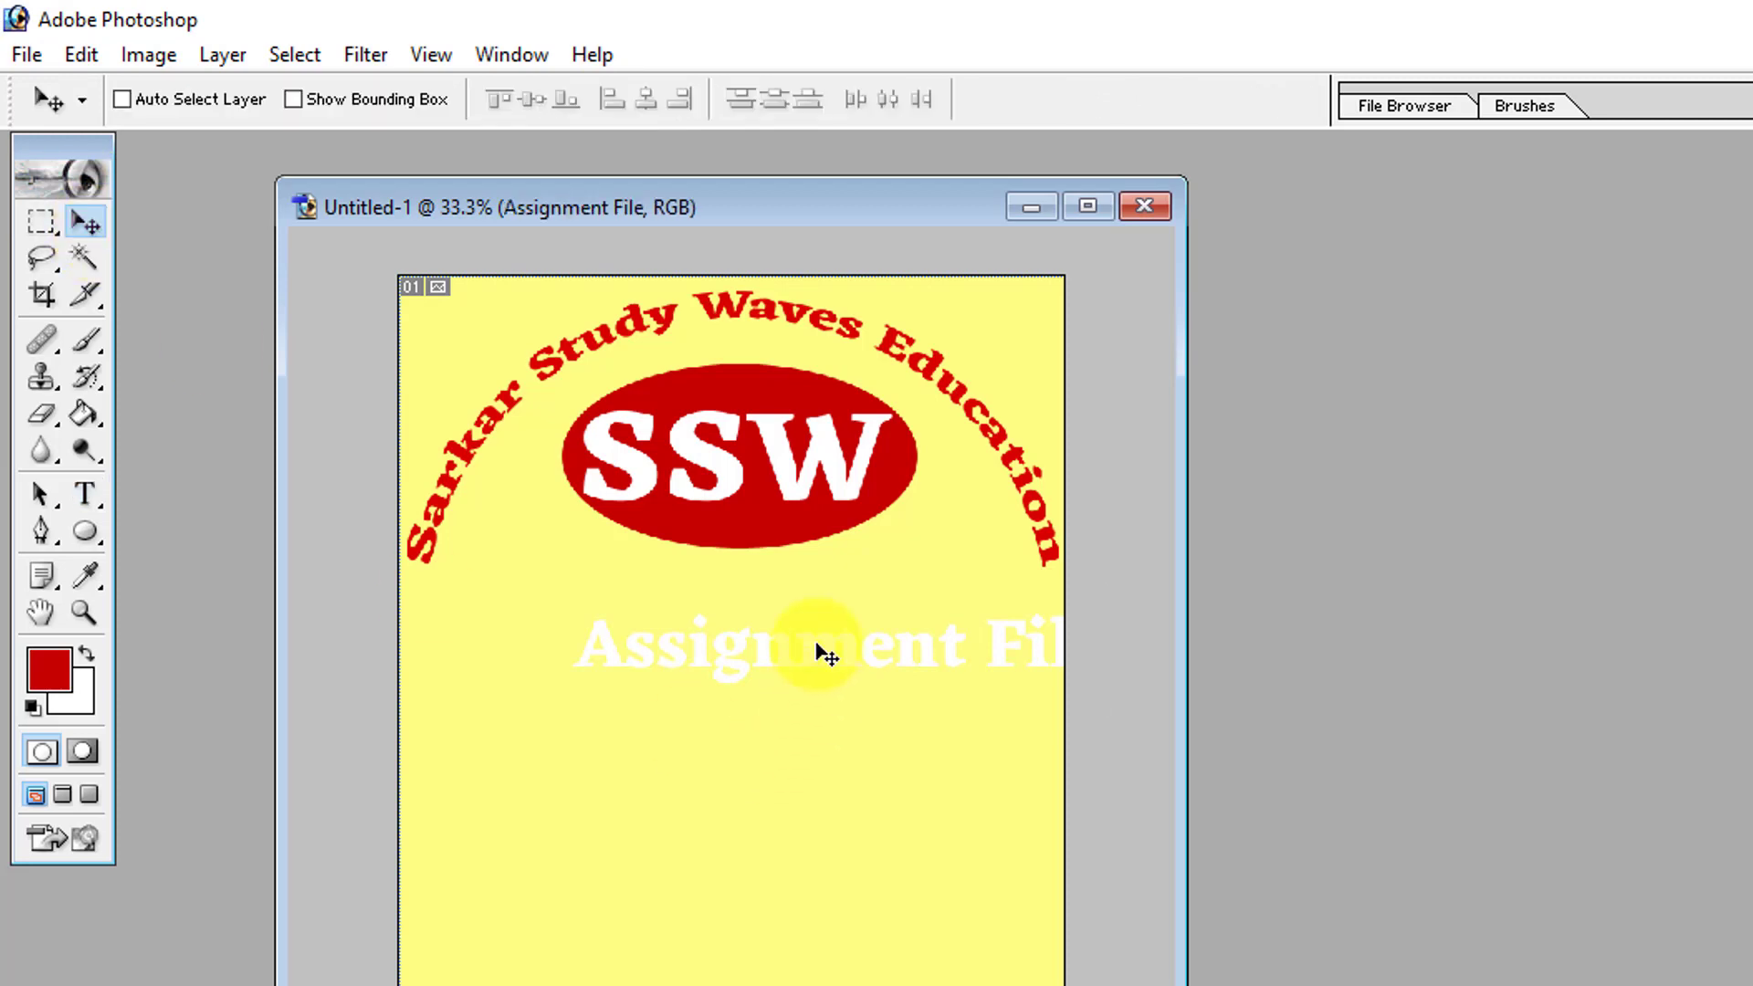
{"action": "left_click_drag", "start_coordinate": [826, 656], "coordinate": [717, 590]}
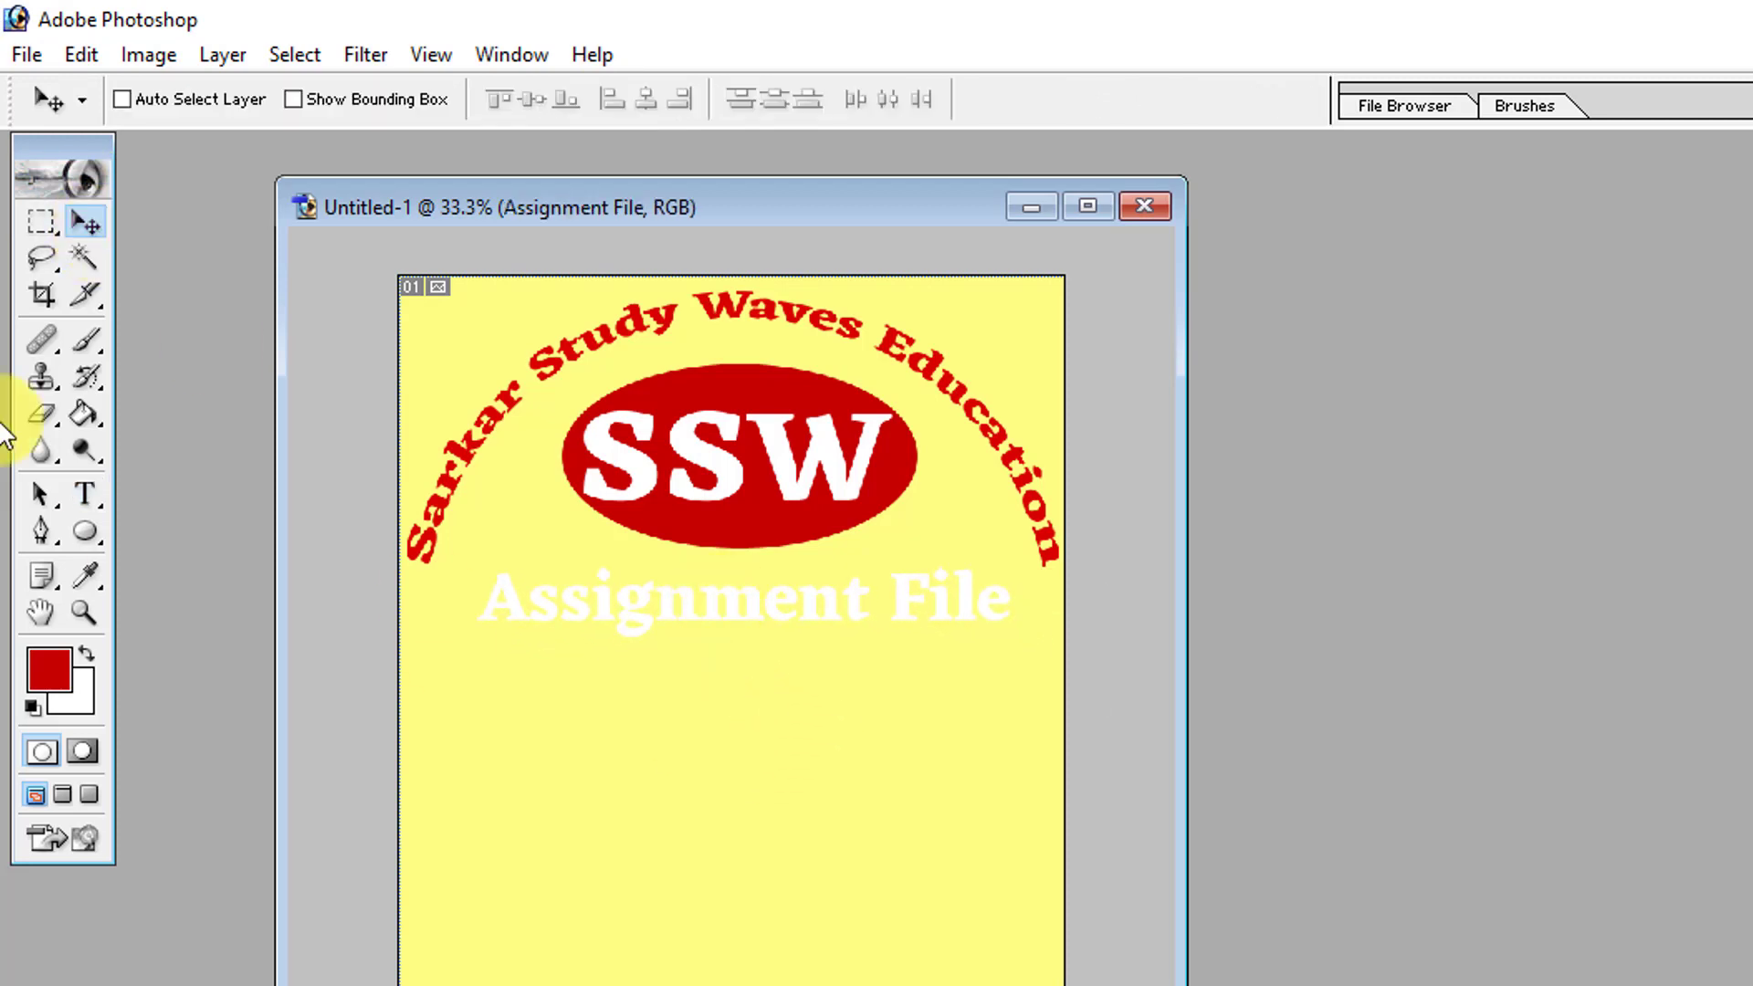
Step: Resize the Assignment File heading to 25 pt and centre it under the SSW ellipse
{"action": "left_click", "coordinate": [85, 495]}
{"action": "left_click", "coordinate": [794, 646]}
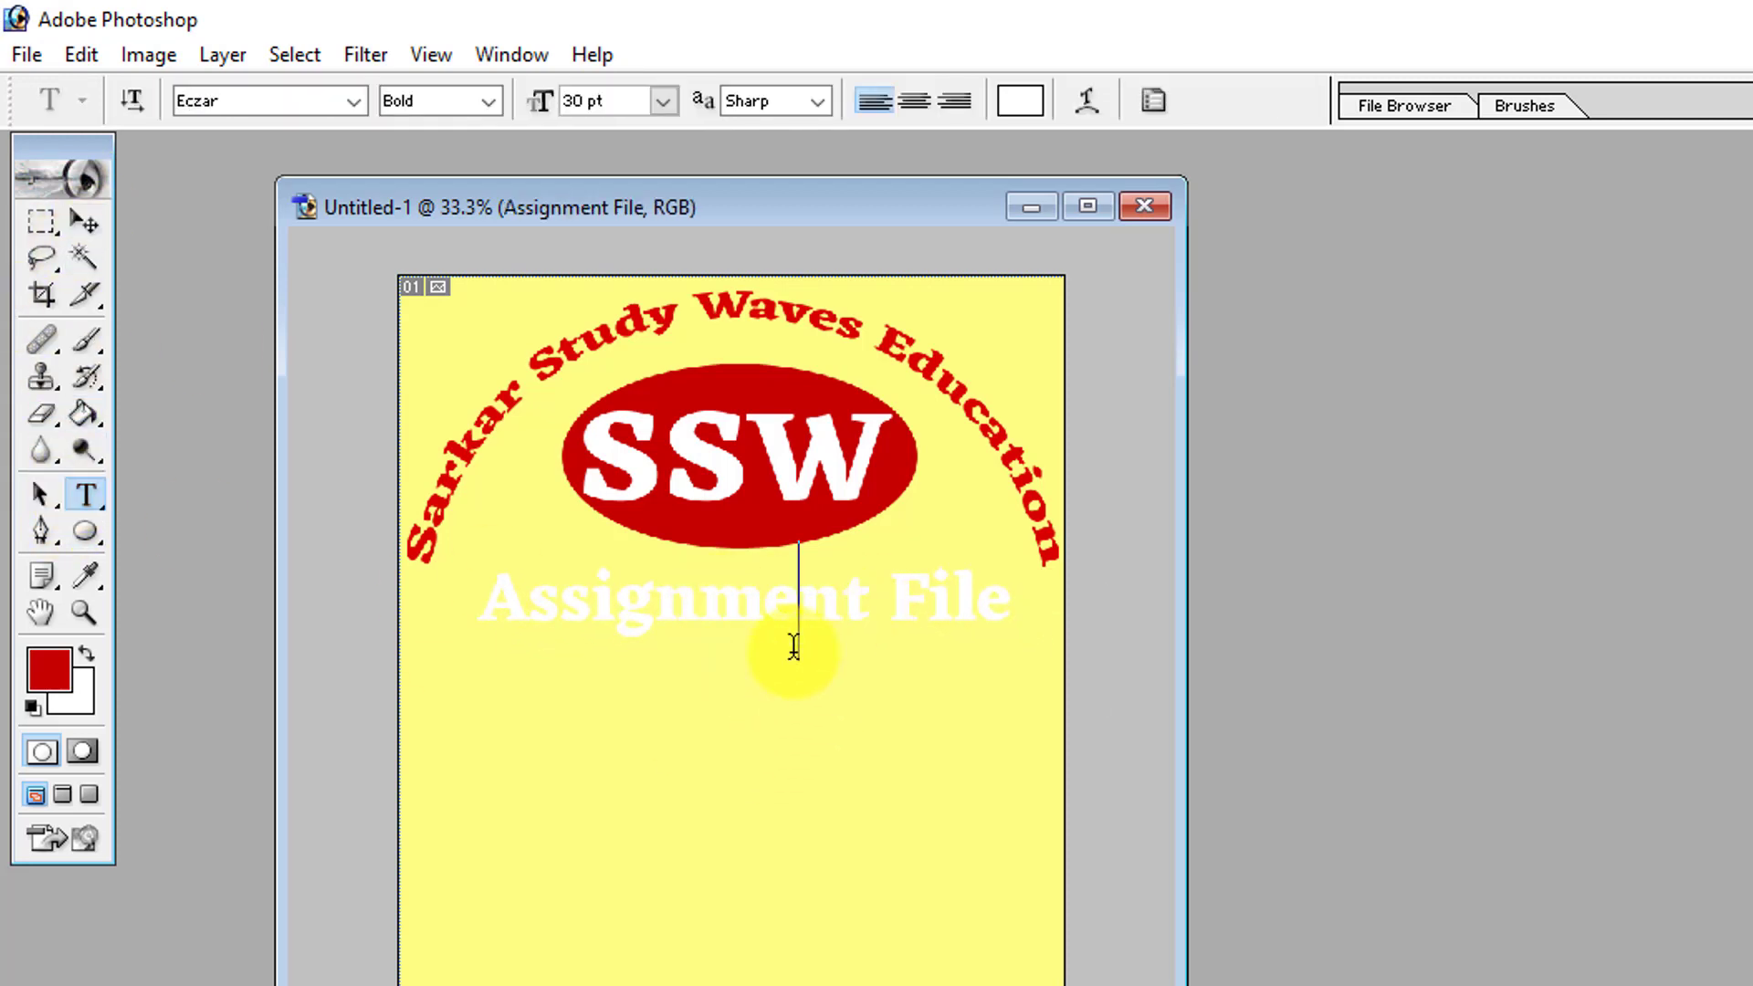
{"action": "key", "text": "ctrl+a"}
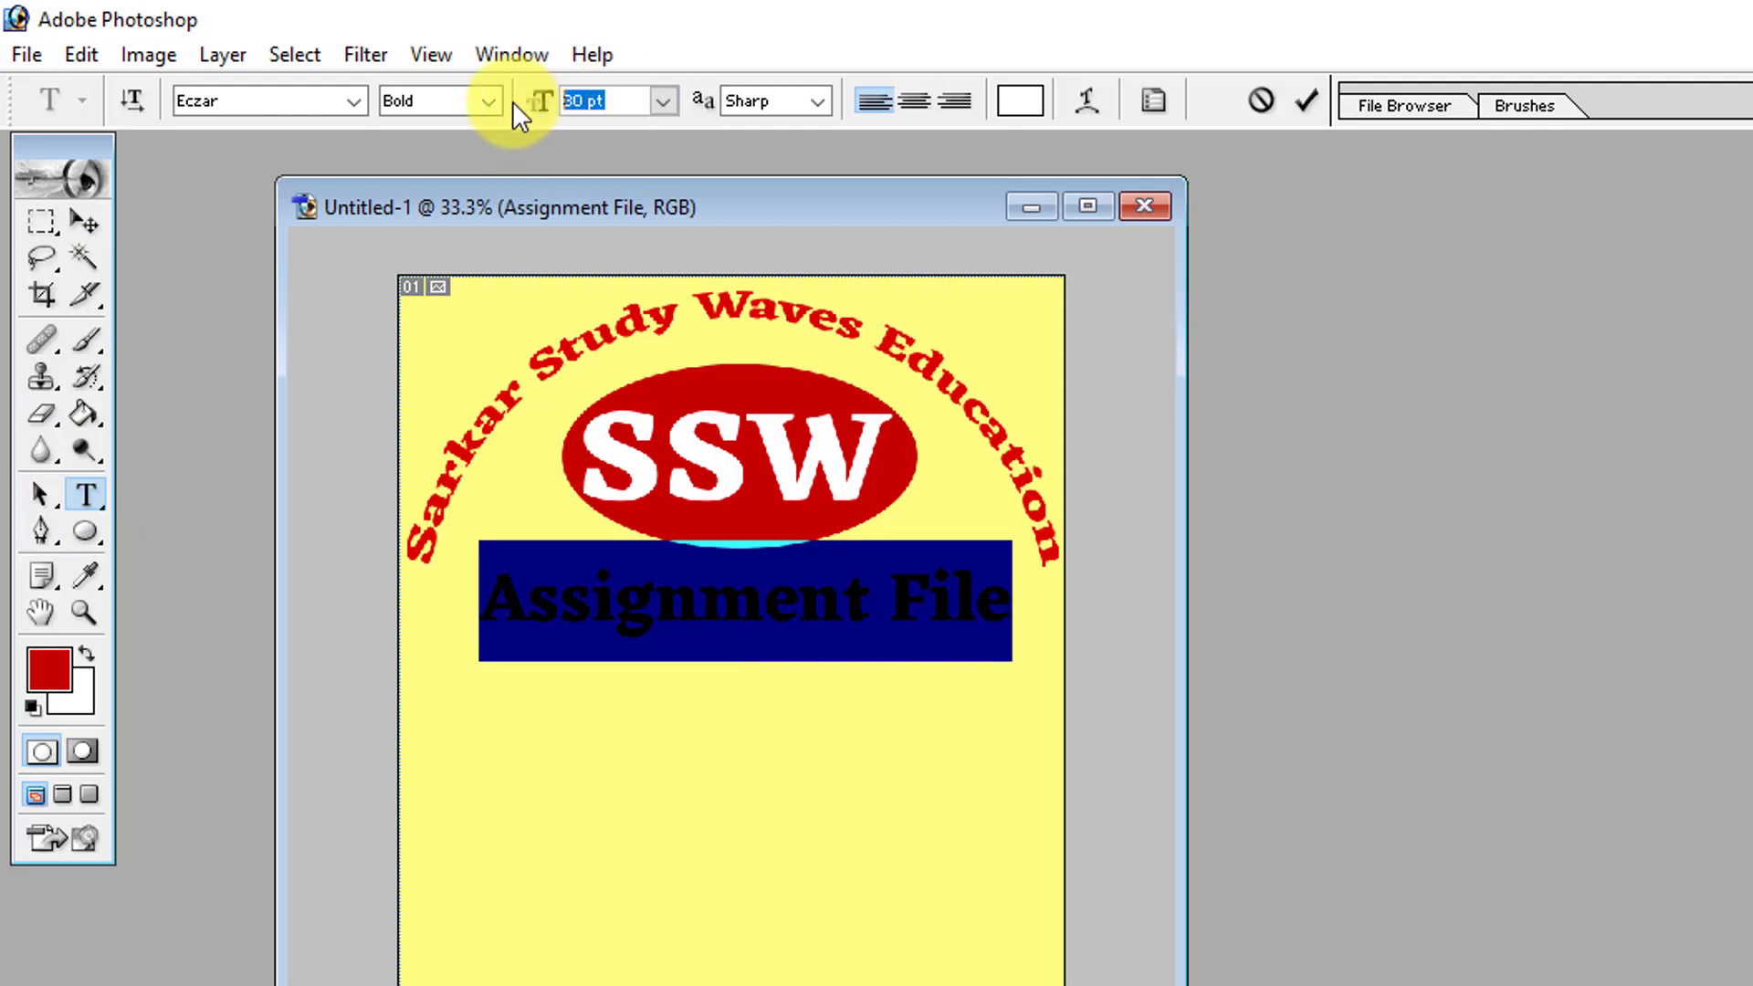
{"action": "type", "text": "25"}
{"action": "key", "text": "Return"}
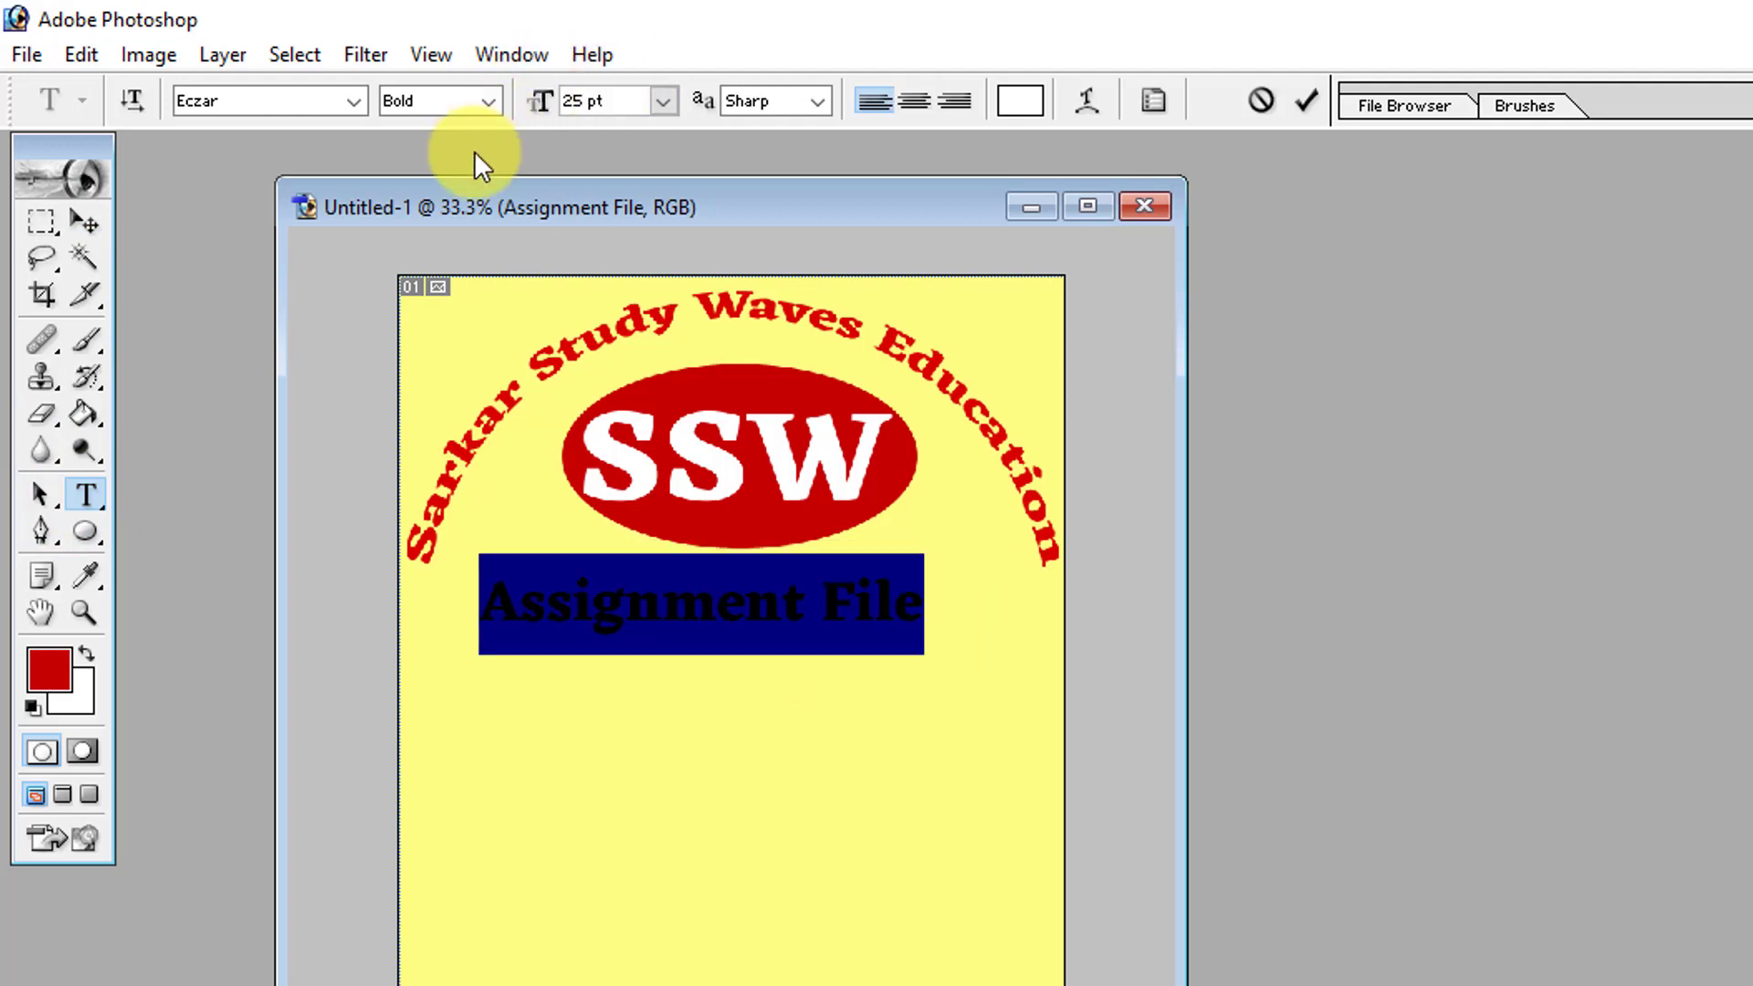
{"action": "left_click", "coordinate": [85, 222]}
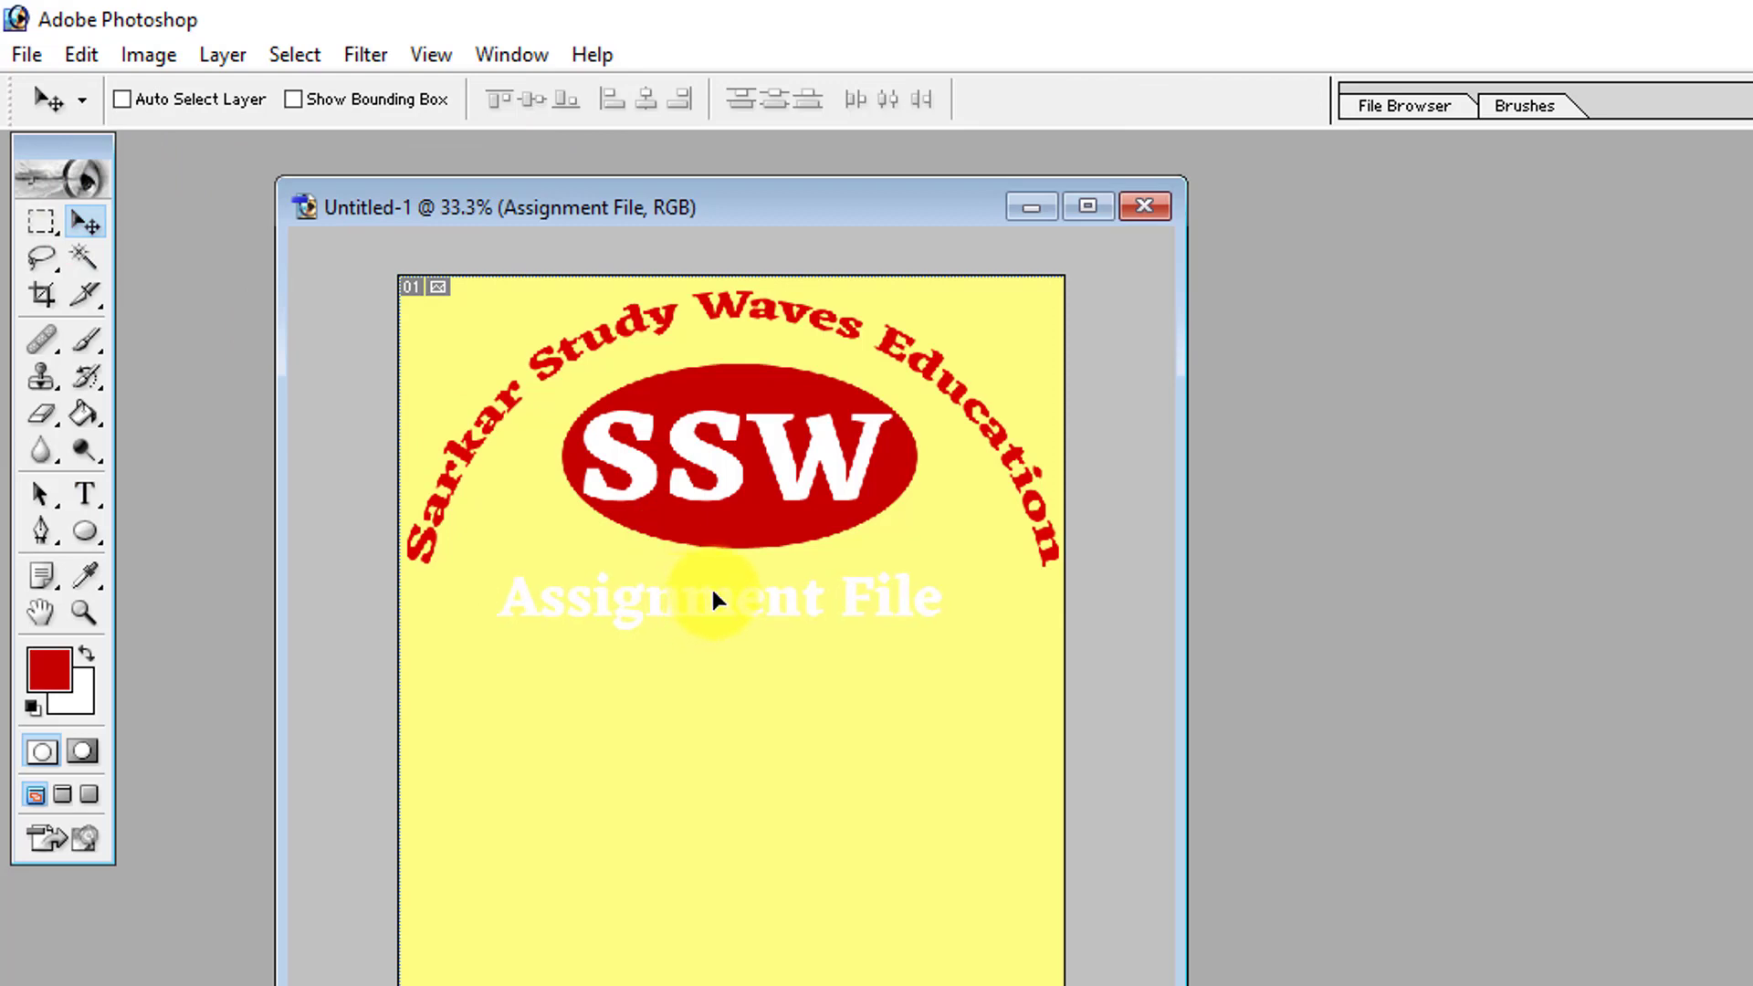
{"action": "left_click_drag", "start_coordinate": [713, 592], "coordinate": [733, 596]}
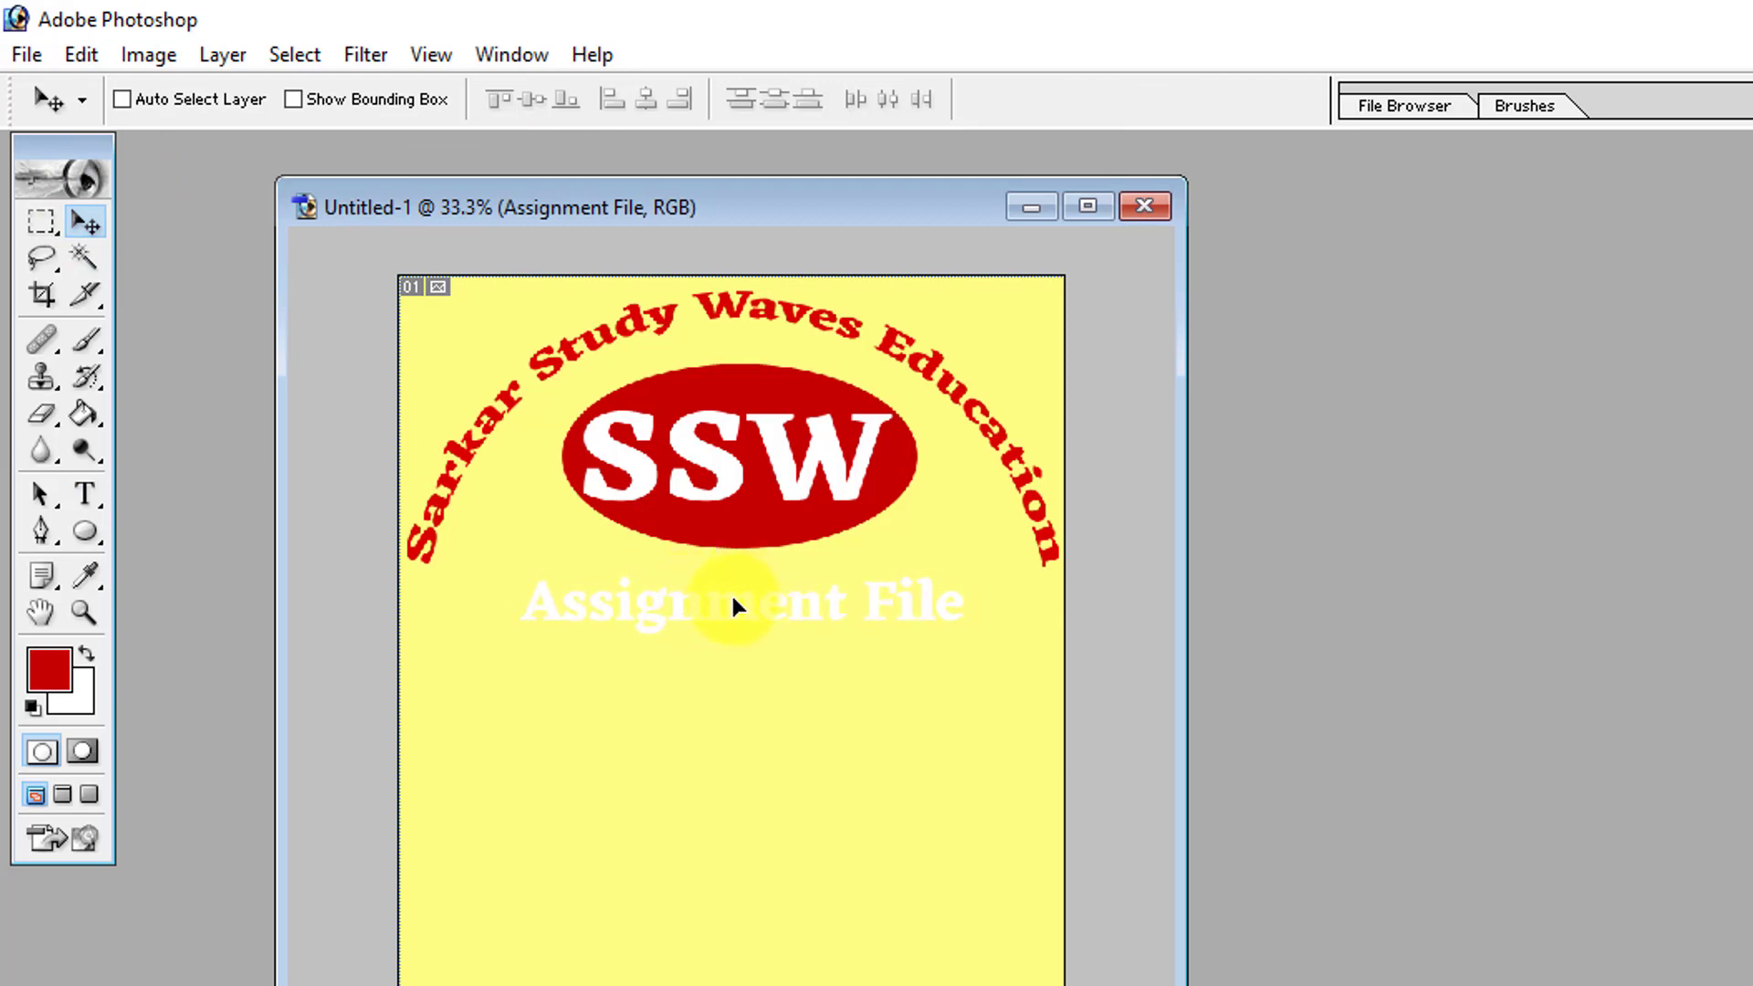
{"action": "left_click", "coordinate": [86, 493]}
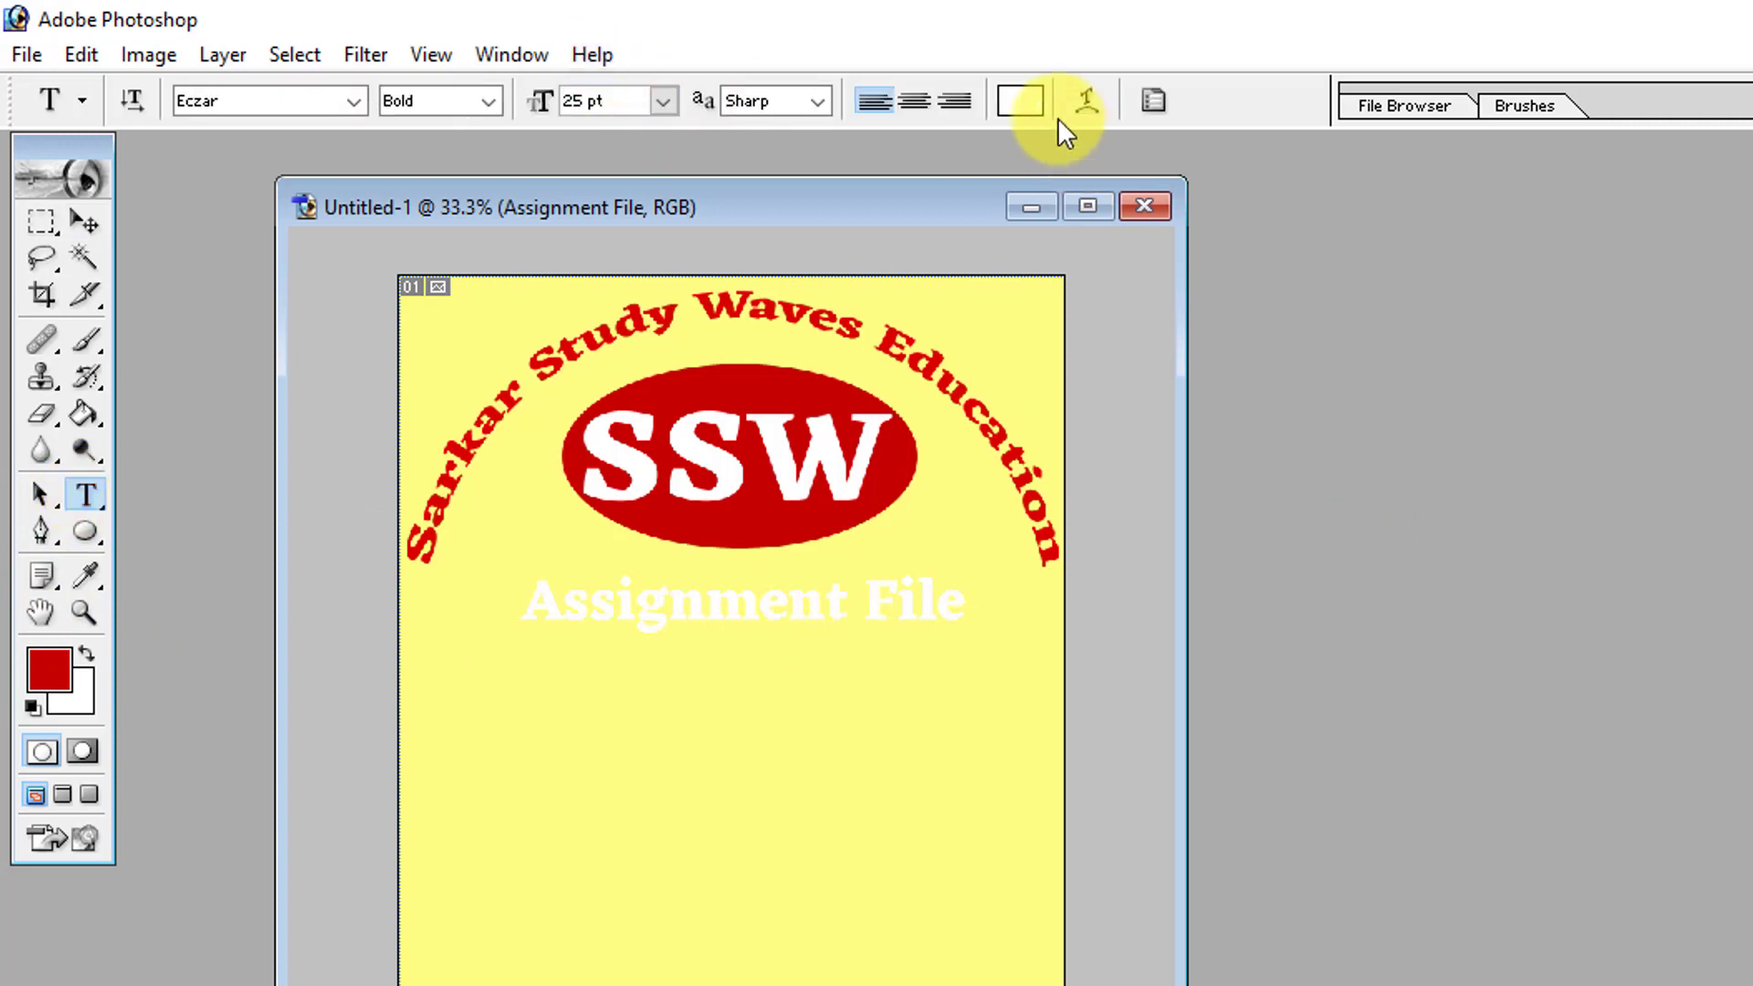
Step: Recolour the Assignment File heading black (000000) and reopen it for editing
{"action": "left_click", "coordinate": [1023, 102]}
{"action": "left_click_drag", "start_coordinate": [1237, 733], "coordinate": [943, 957]}
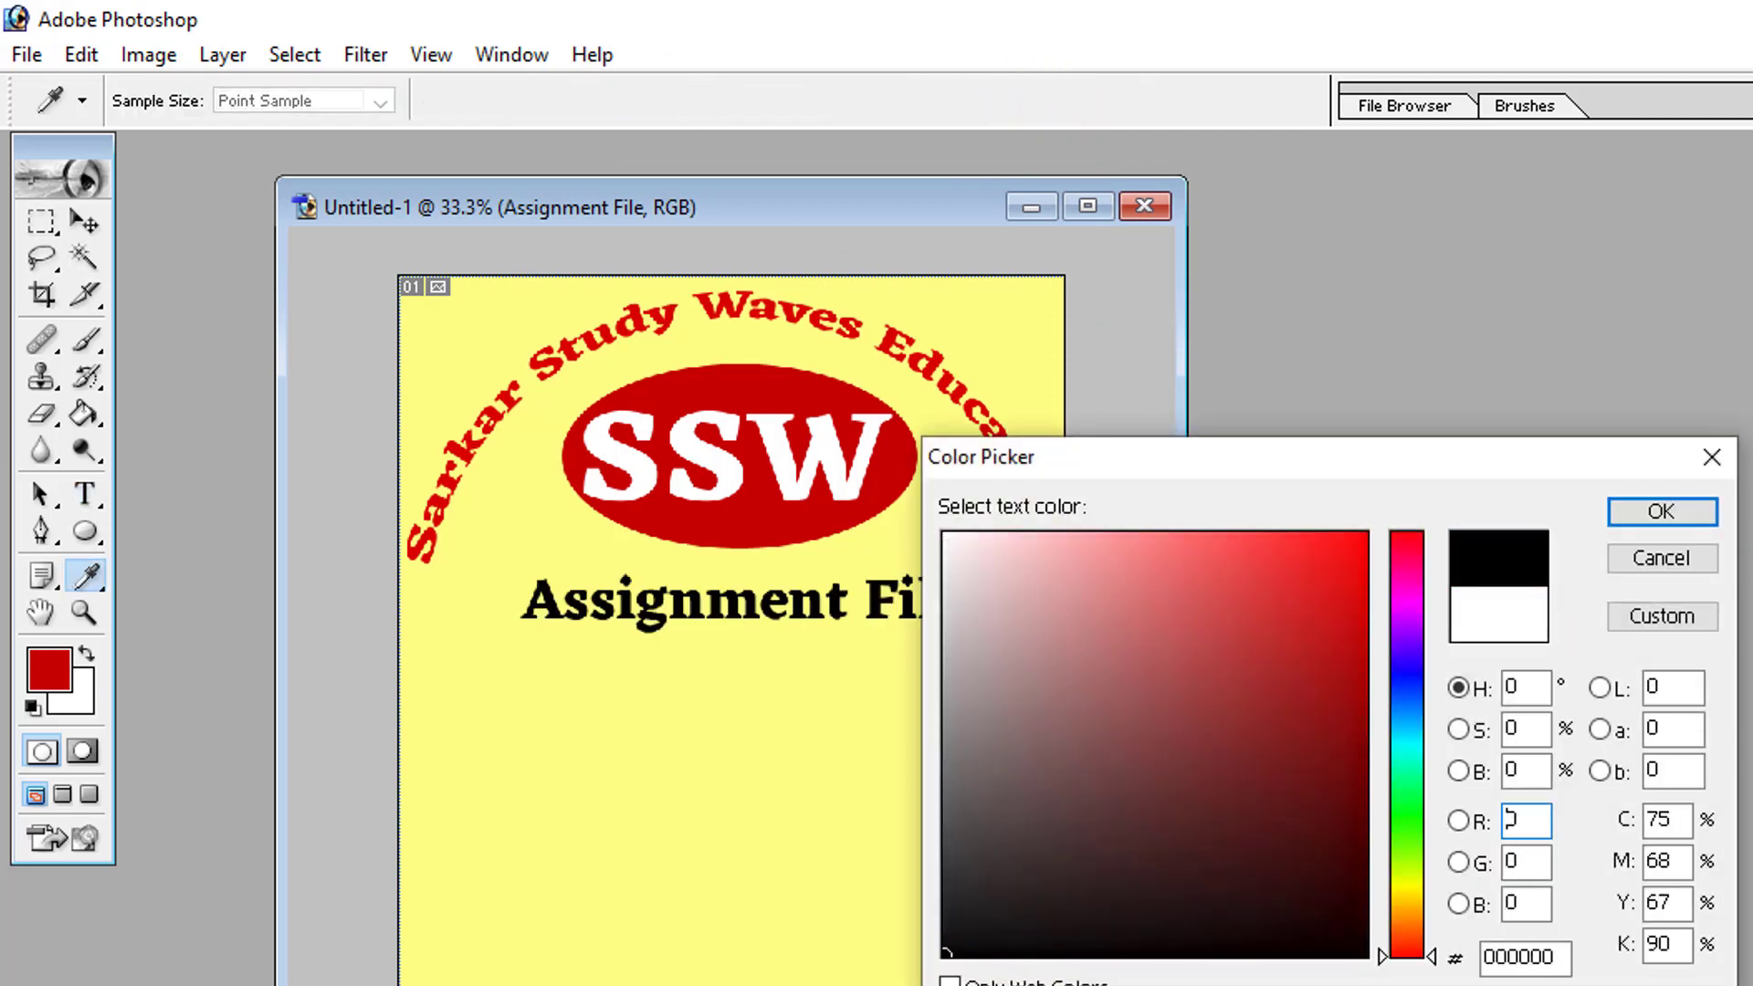
{"action": "left_click", "coordinate": [1636, 517]}
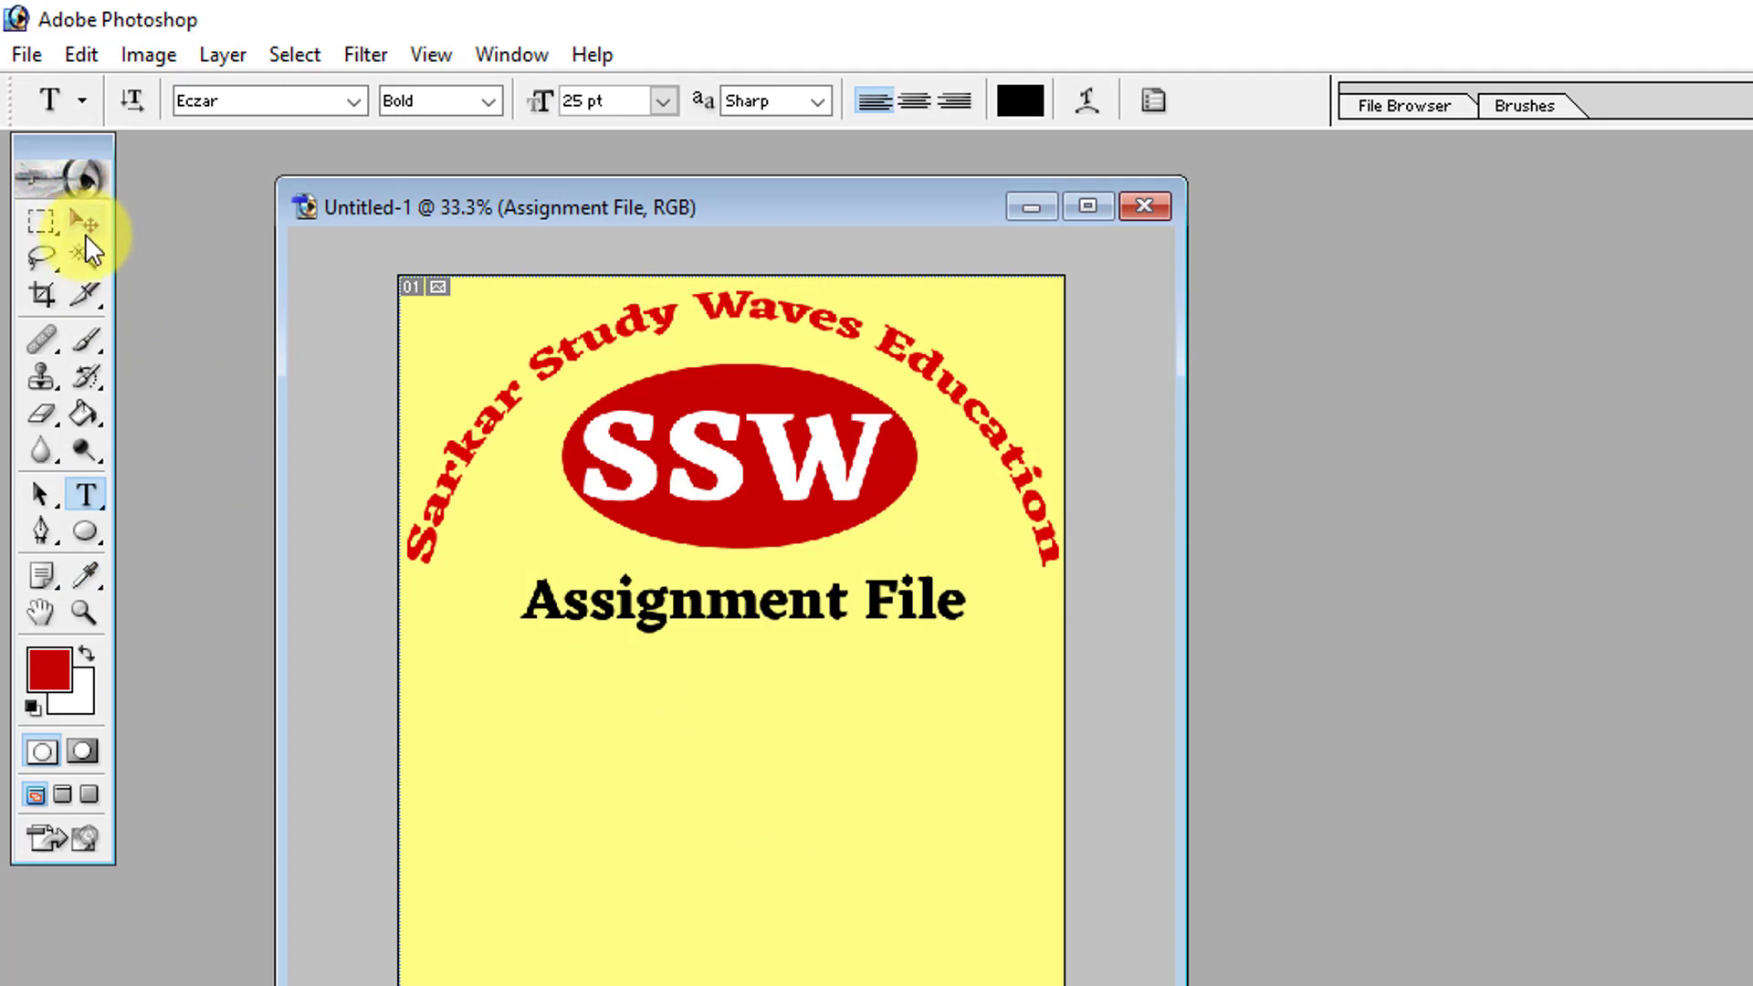
{"action": "left_click", "coordinate": [84, 232]}
{"action": "left_click", "coordinate": [93, 491]}
{"action": "left_click", "coordinate": [902, 599]}
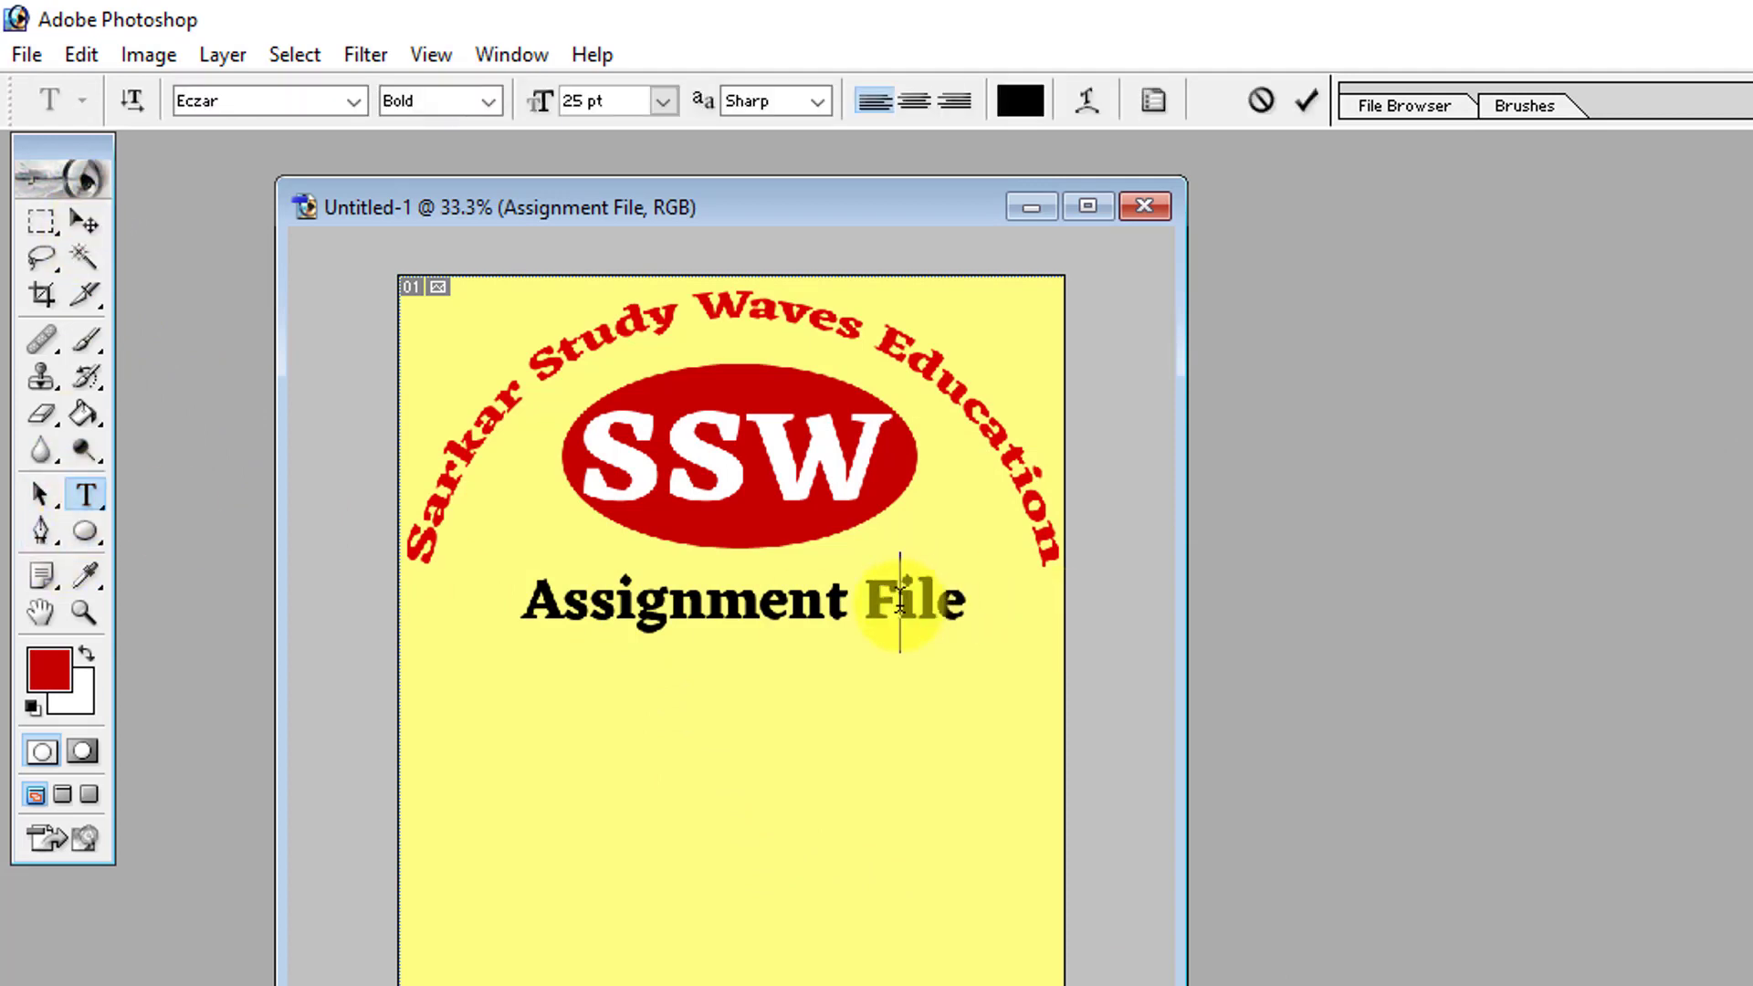
Step: Add a second line reading 'PGDCA- 2nd Sem' under Assignment File
{"action": "key", "text": "Return"}
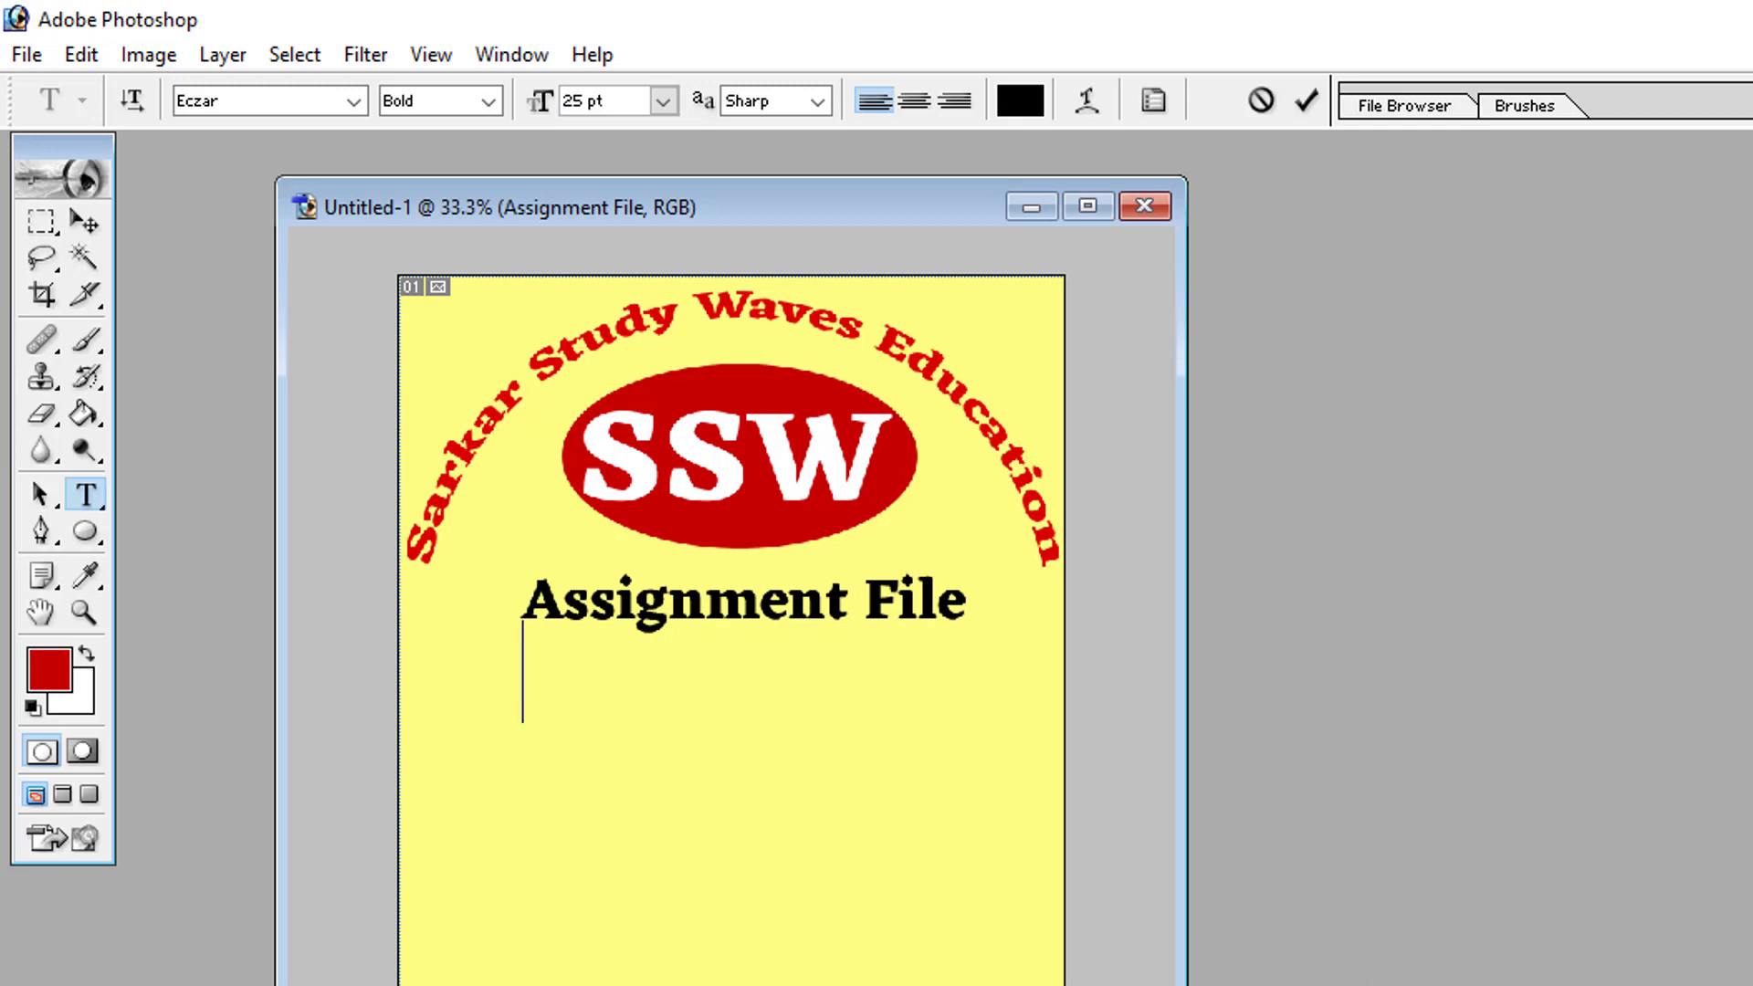
{"action": "type", "text": "PGDCA"}
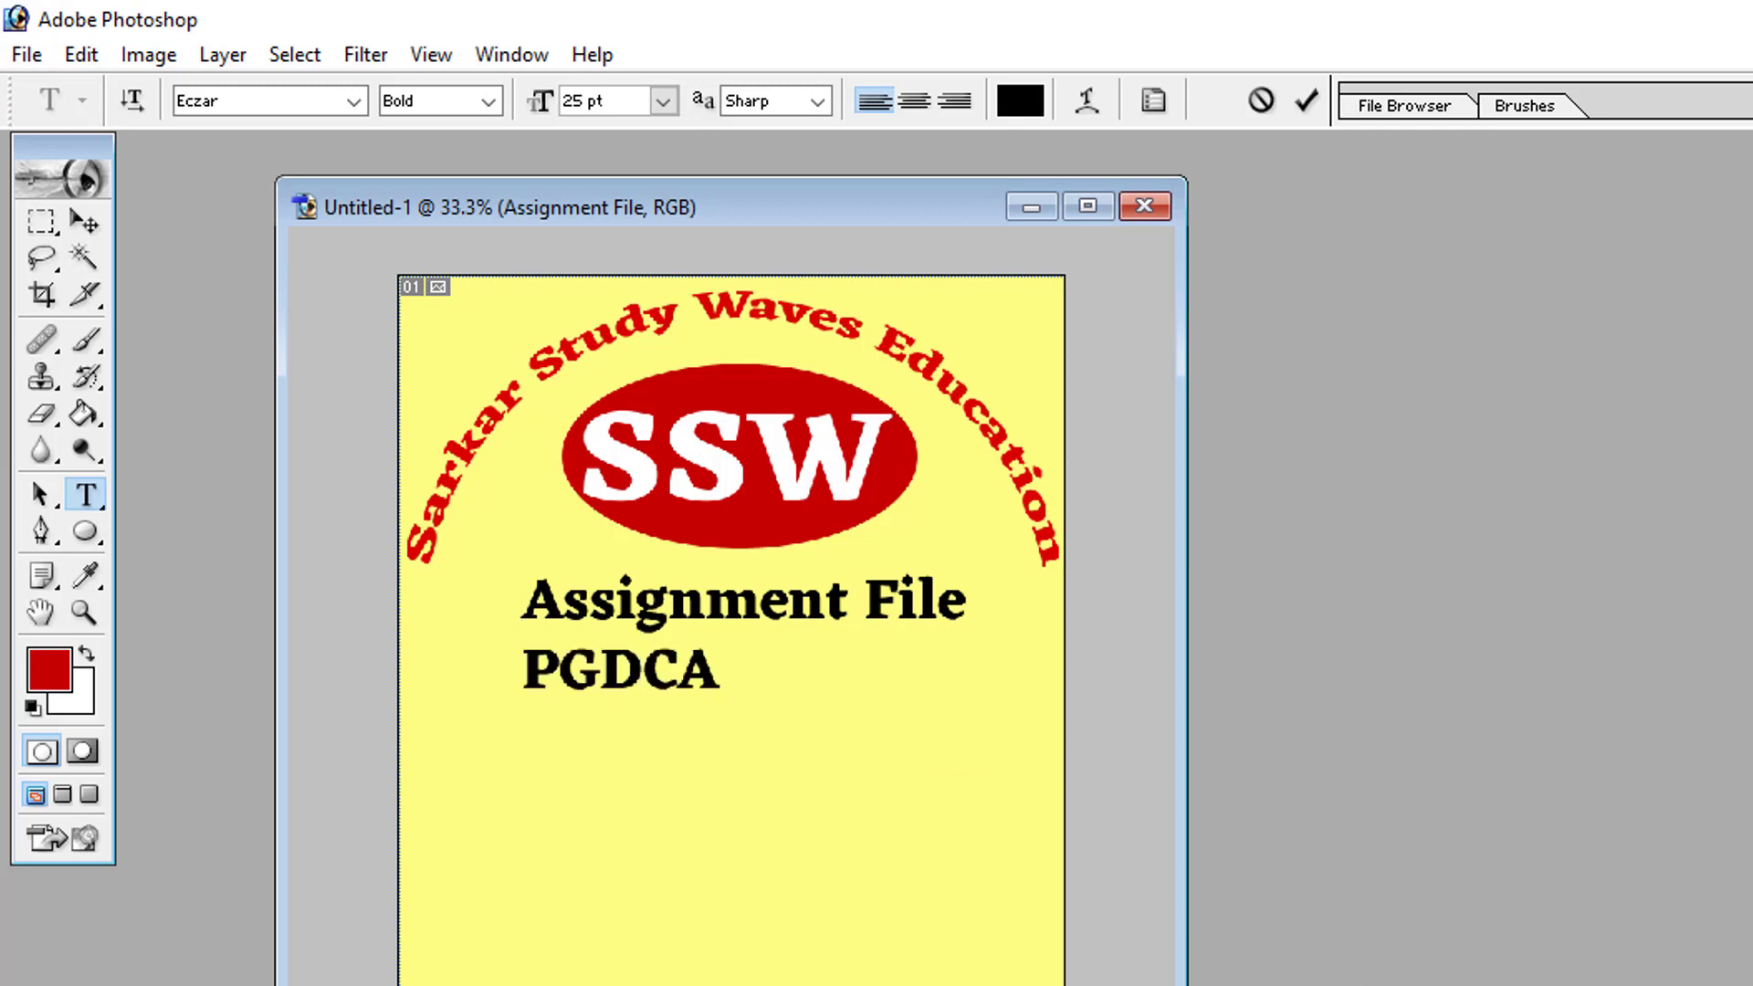
{"action": "type", "text": "-"}
{"action": "type", "text": "nd"}
{"action": "key", "text": "BackSpace"}
{"action": "key", "text": "BackSpace"}
{"action": "key", "text": "BackSpace"}
{"action": "type", "text": "- 2jd"}
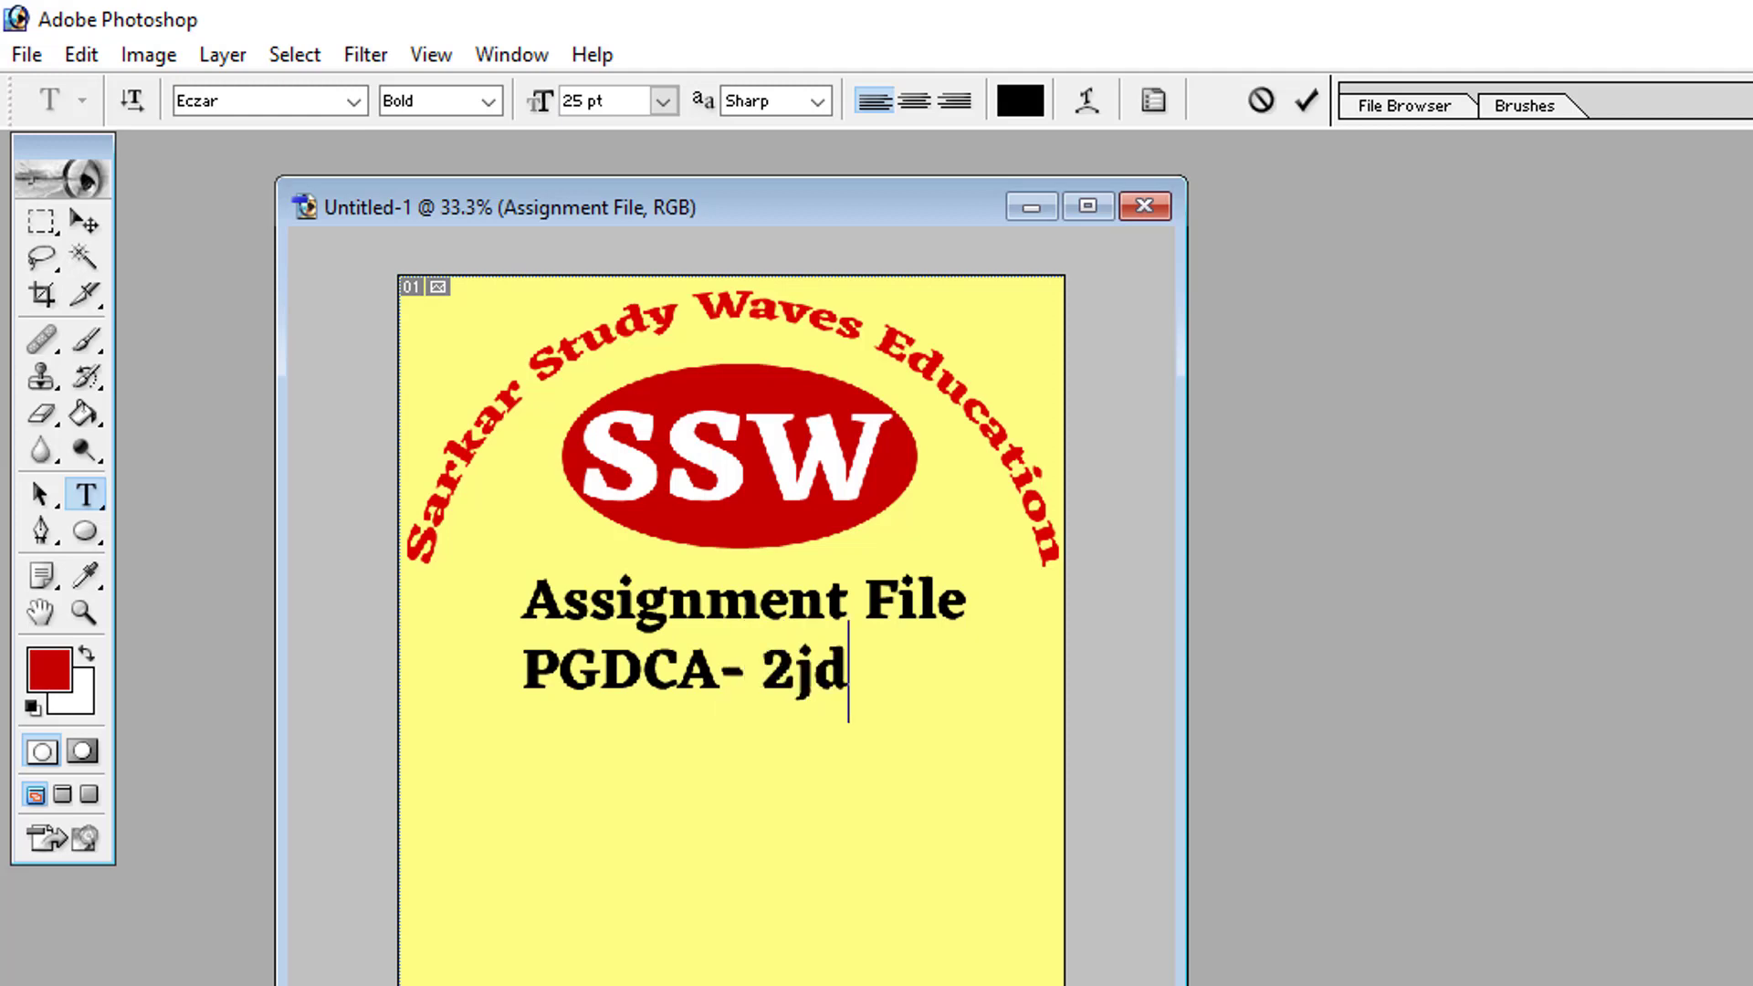
{"action": "key", "text": "BackSpace"}
{"action": "key", "text": "BackSpace"}
{"action": "type", "text": "nd Sem"}
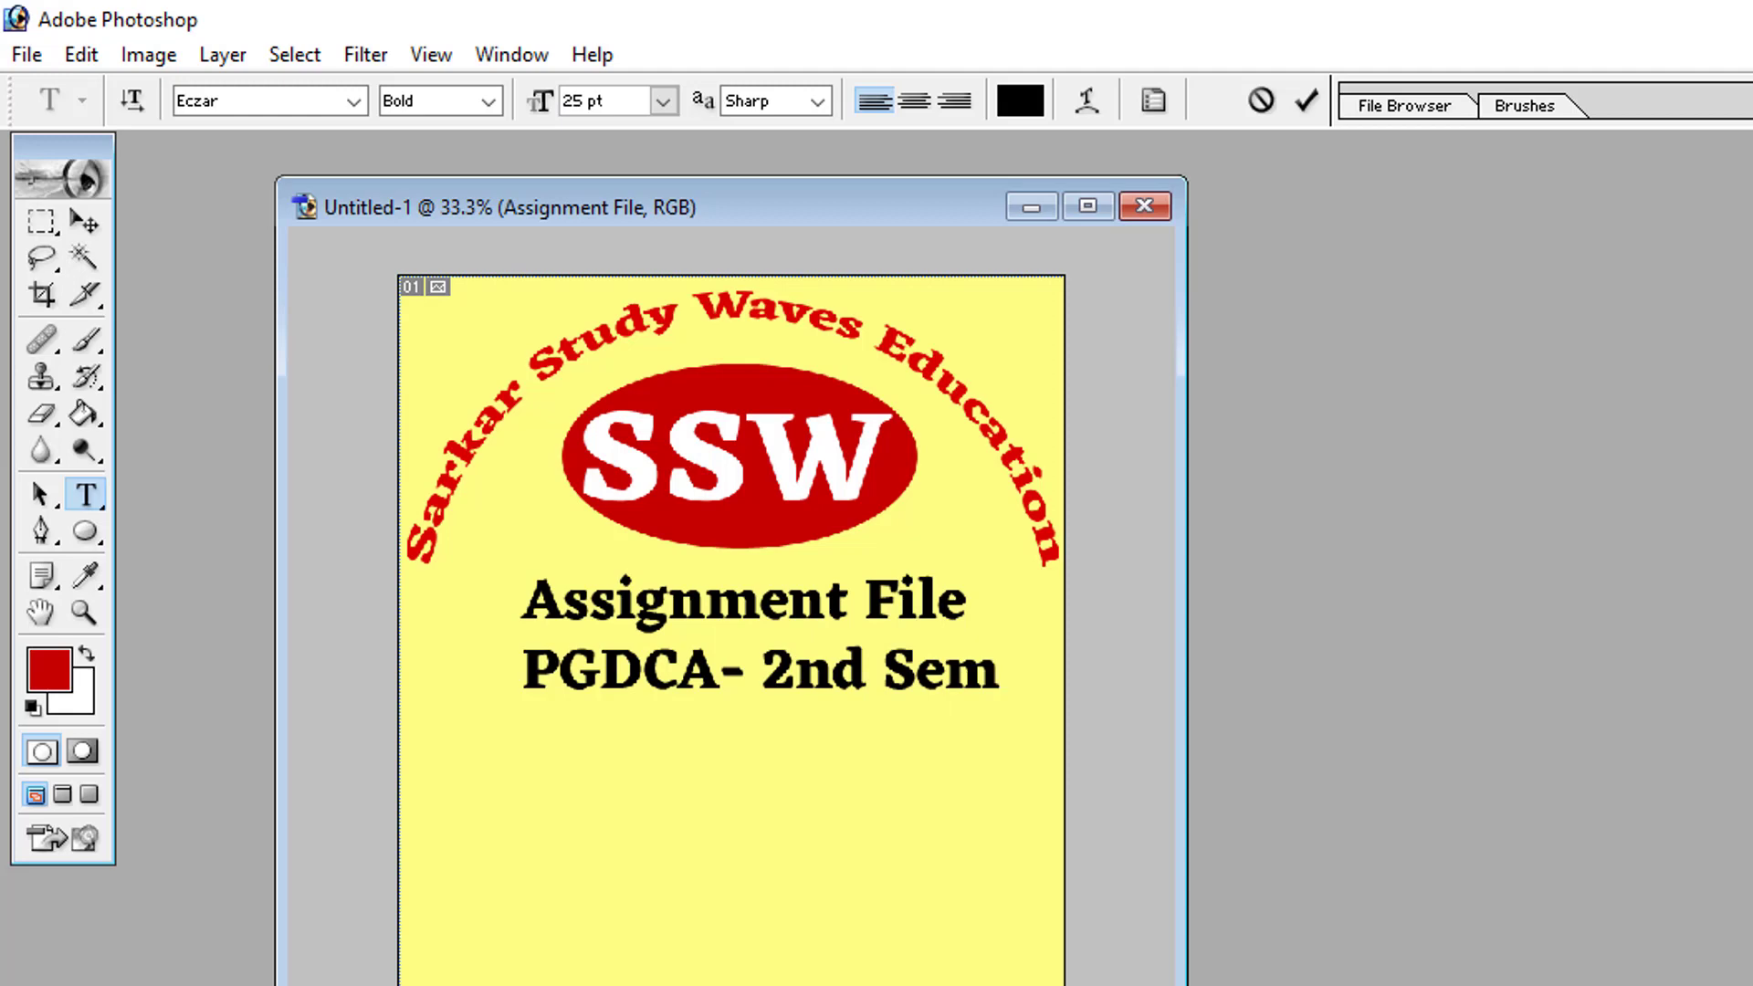
Step: Shrink the PGDCA line to 21 pt, centre-align both lines, and centre the block under the ellipse
{"action": "key", "text": "shift+Home"}
{"action": "key", "text": "ctrl+shift+comma"}
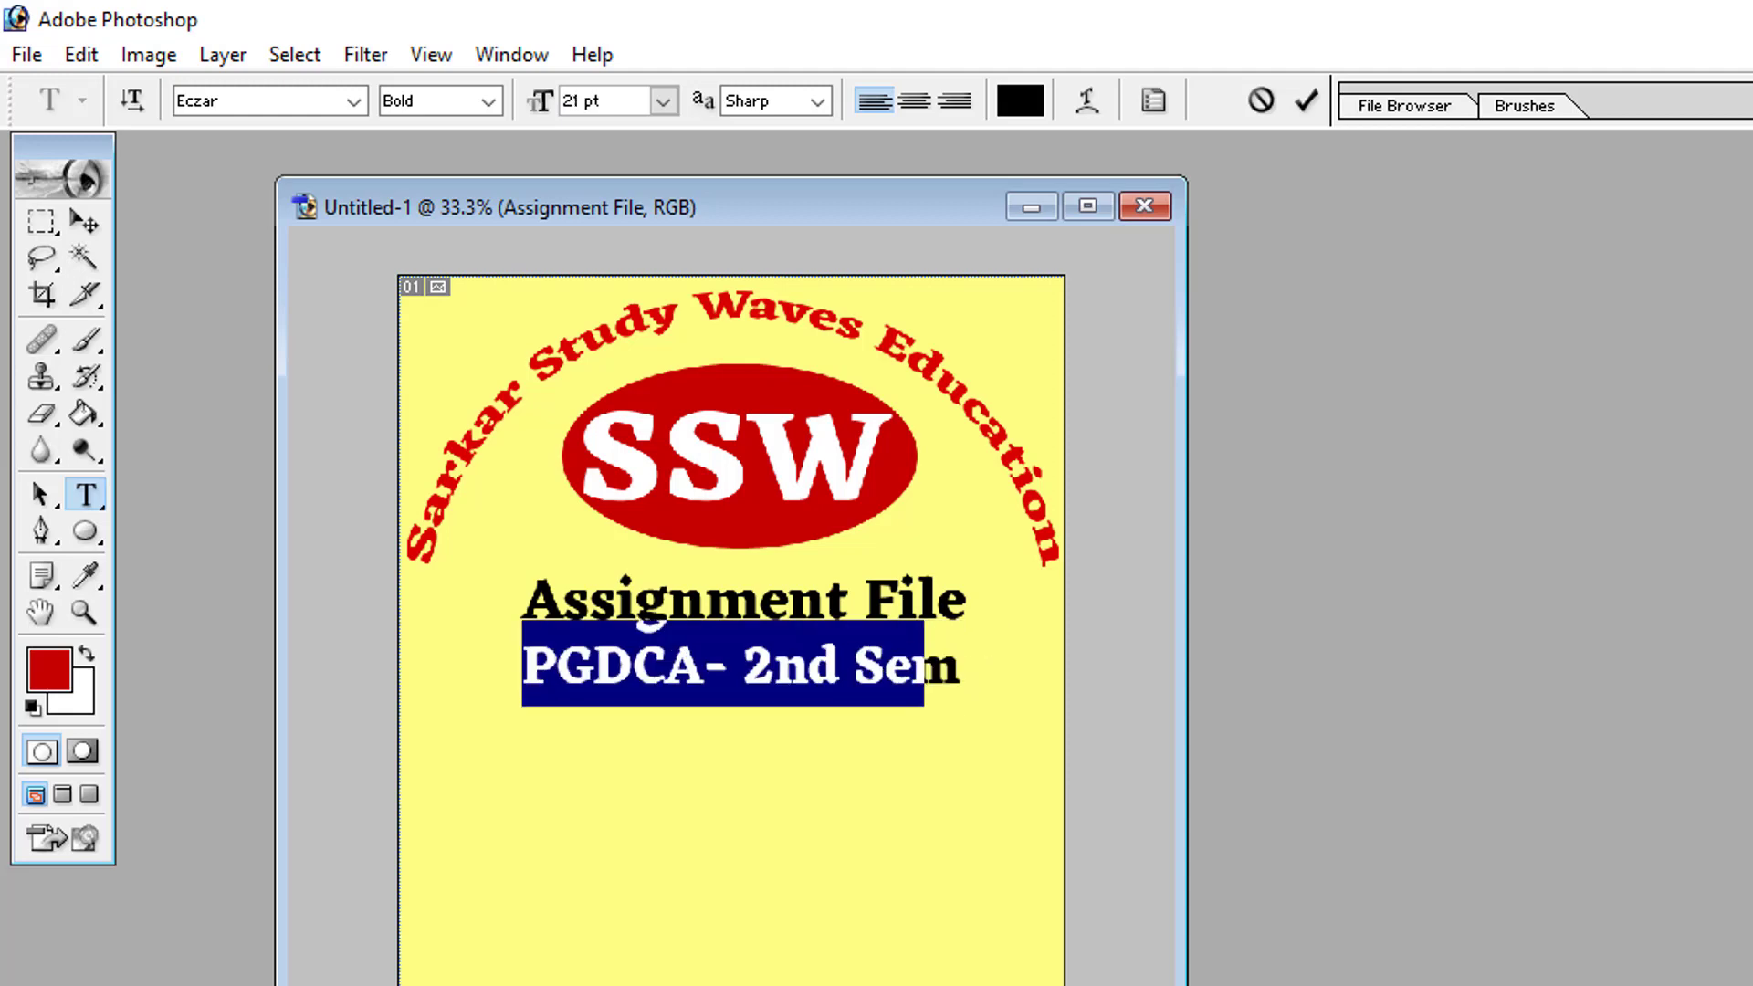
{"action": "key", "text": "ctrl+shift+comma"}
{"action": "key", "text": "ctrl+shift+comma"}
{"action": "key", "text": "shift+Up"}
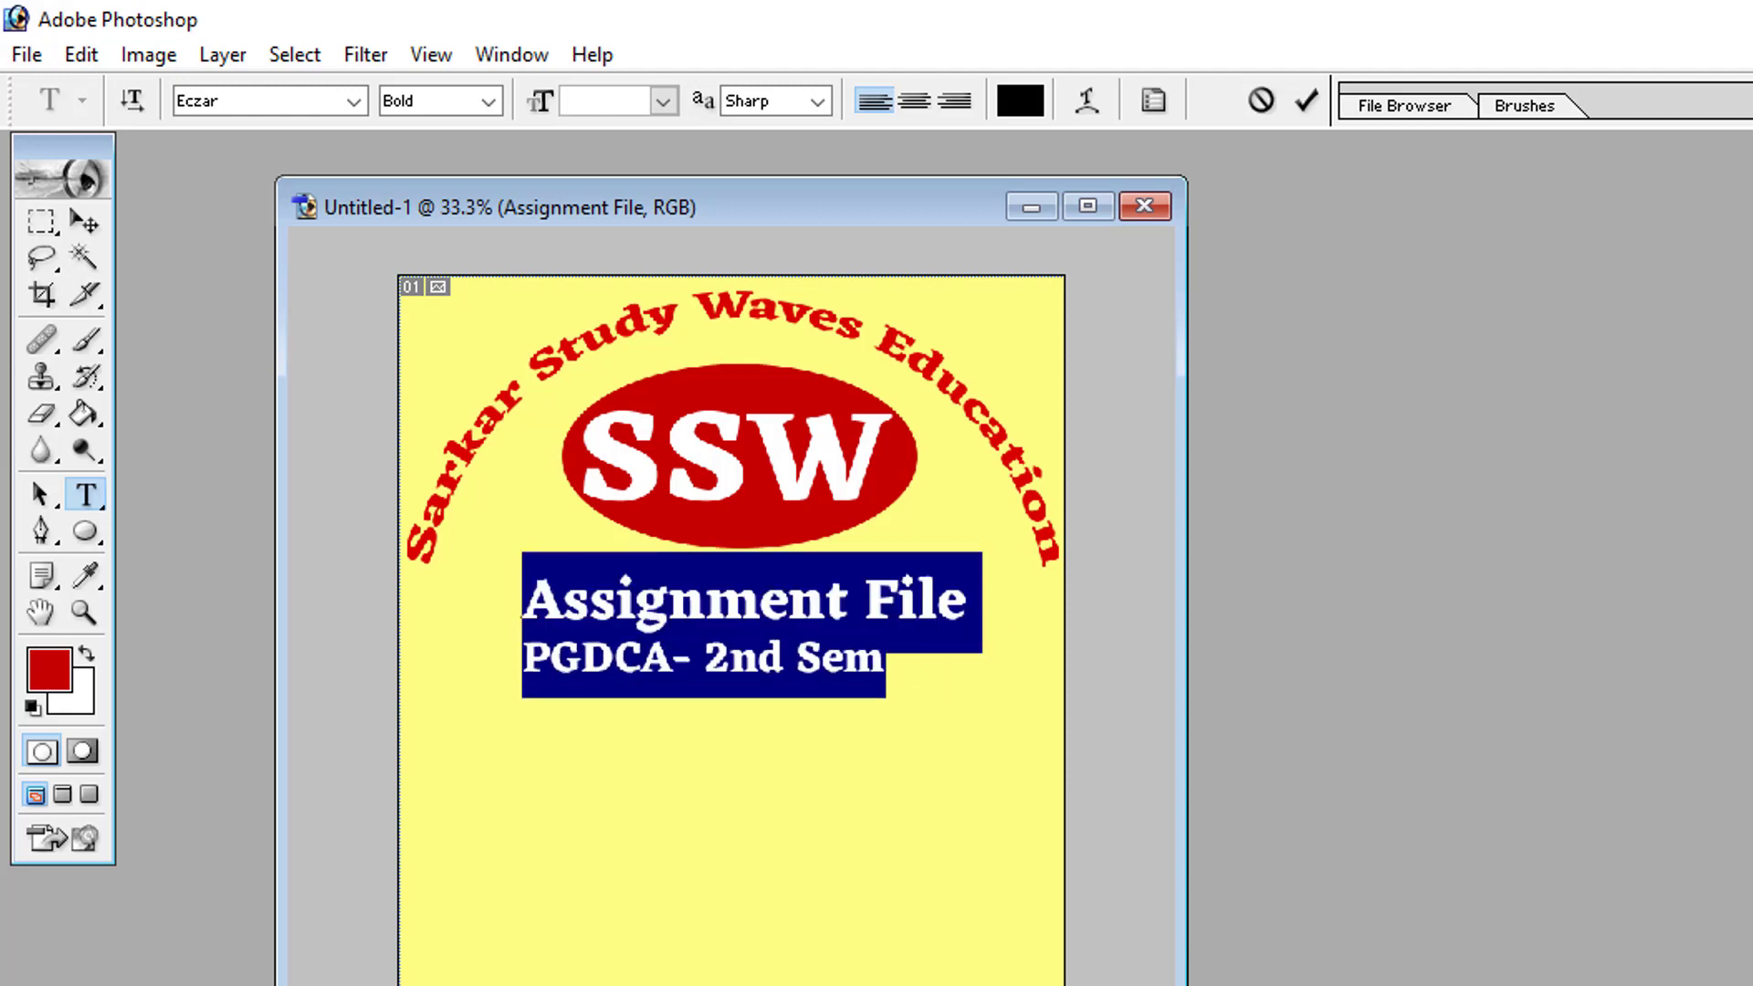
{"action": "left_click", "coordinate": [914, 101]}
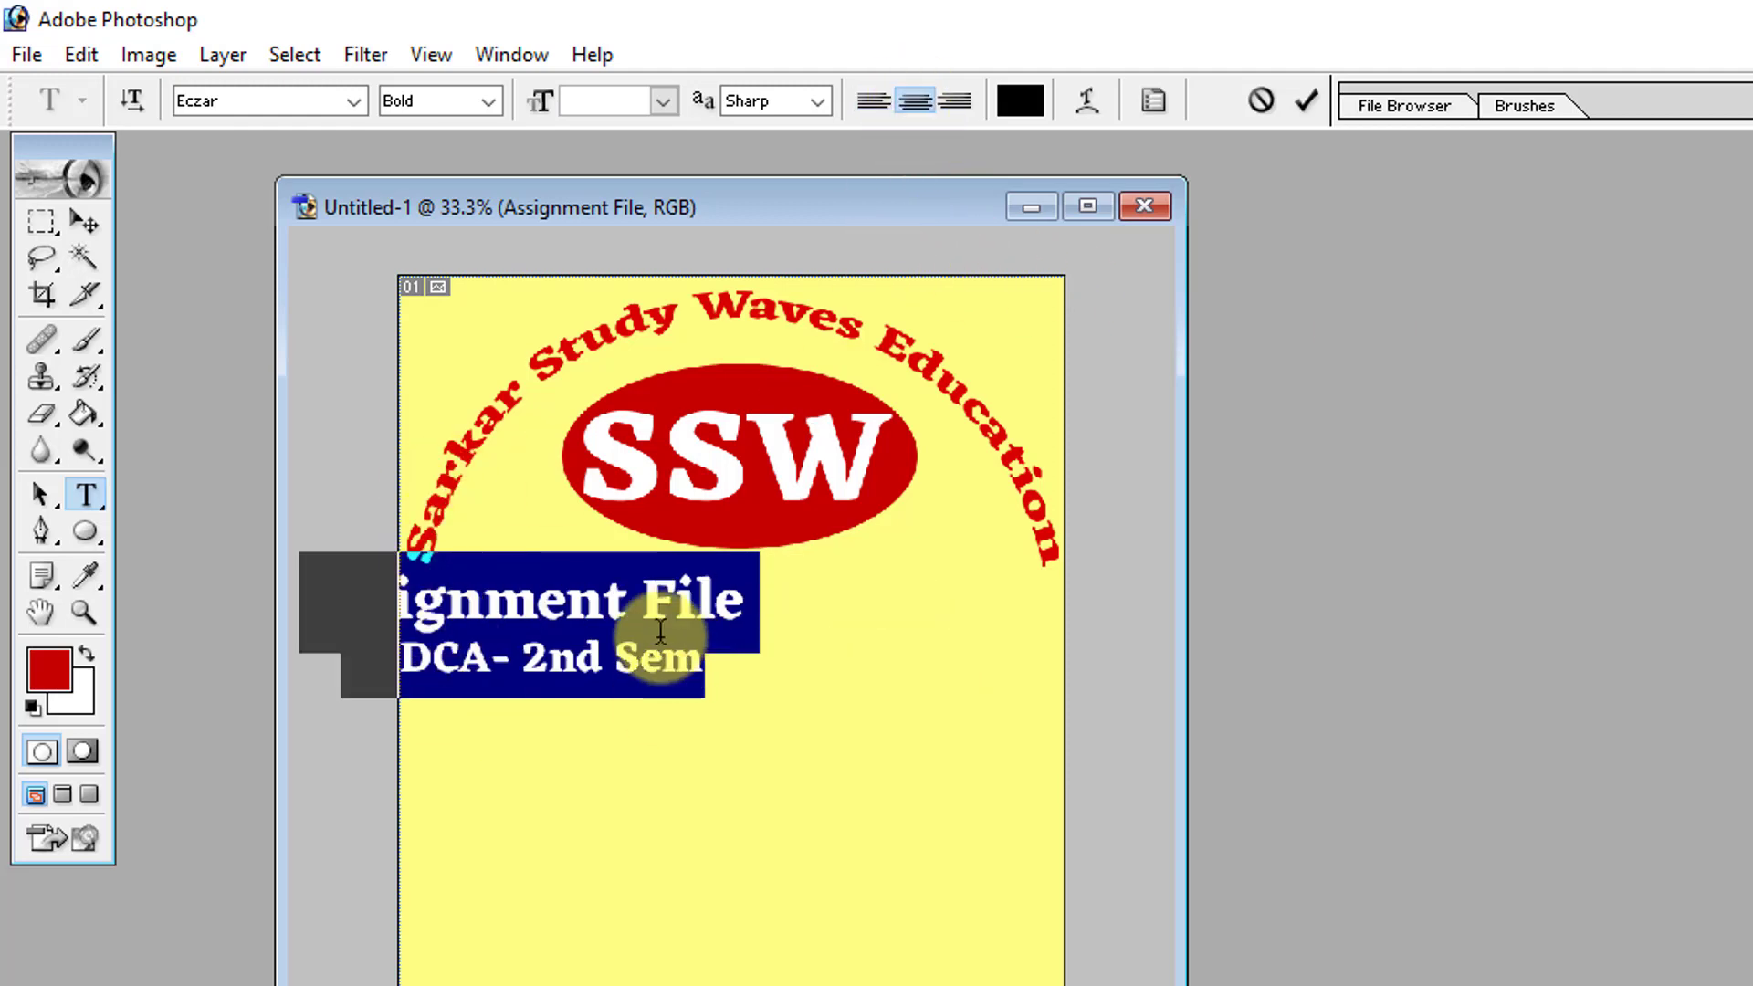
{"action": "left_click", "coordinate": [87, 222]}
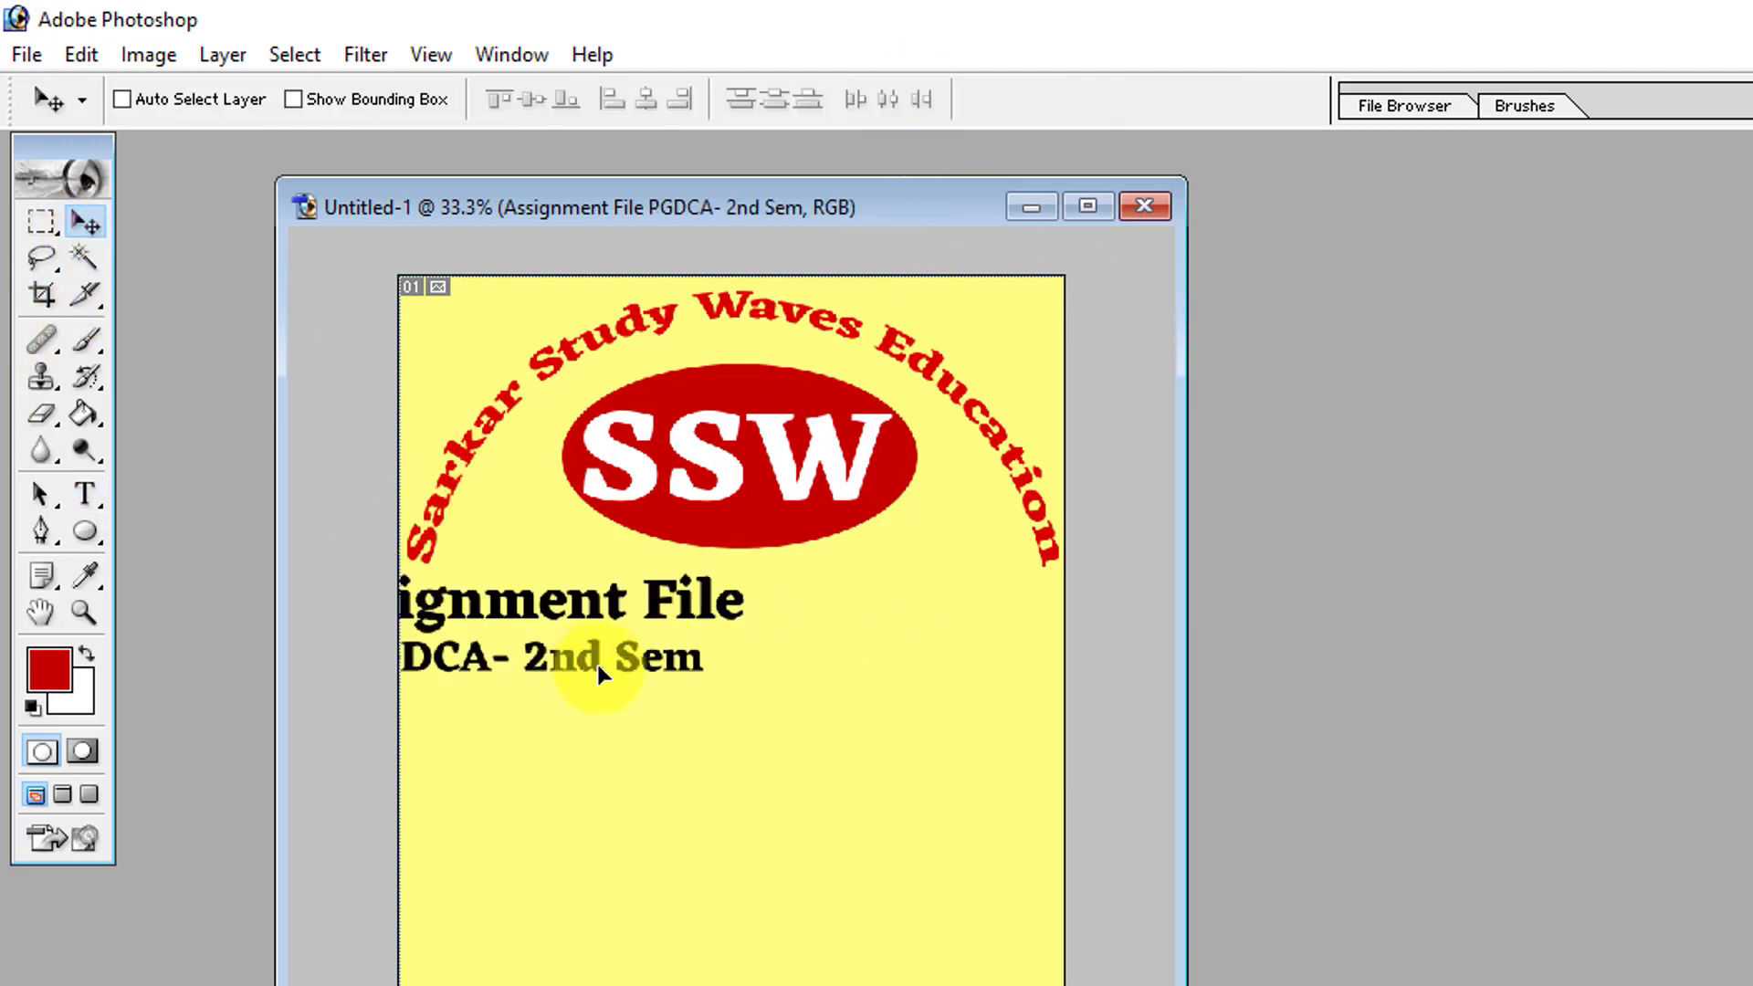
{"action": "mouse_move", "coordinate": [588, 658]}
{"action": "left_mouse_down"}
{"action": "mouse_move", "coordinate": [787, 665]}
{"action": "mouse_move", "coordinate": [808, 649]}
{"action": "left_mouse_up"}
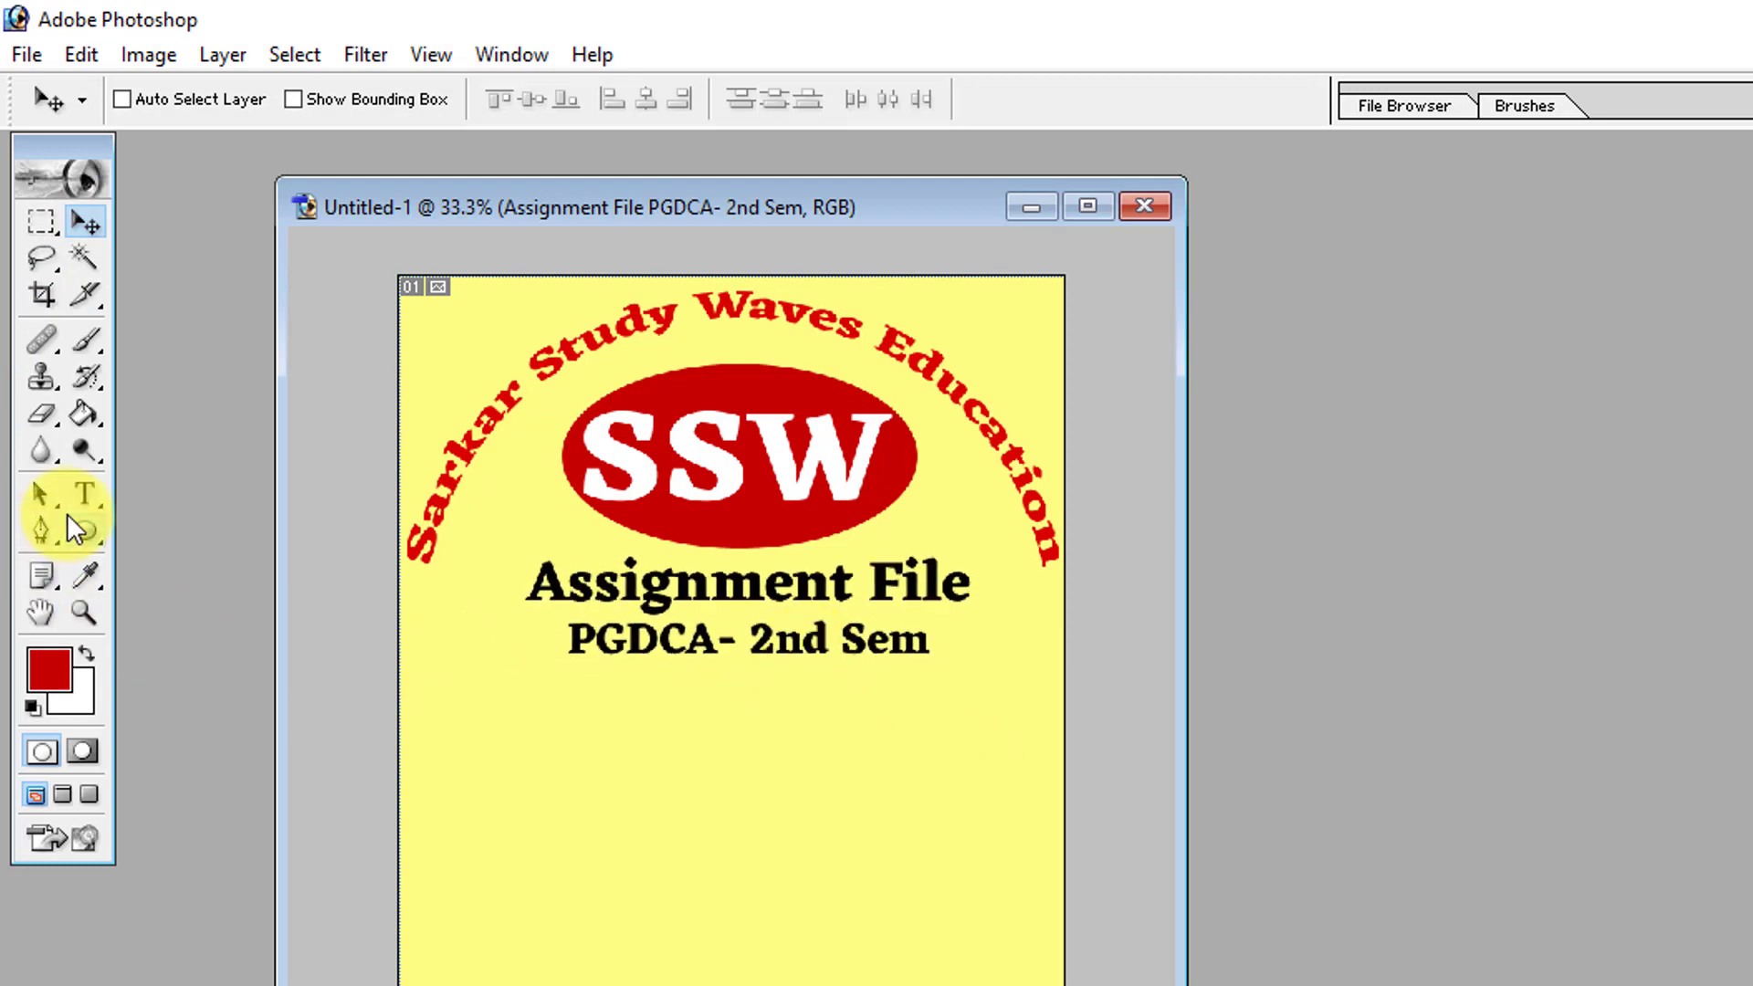
{"action": "left_click", "coordinate": [82, 494]}
{"action": "double_click", "coordinate": [791, 641]}
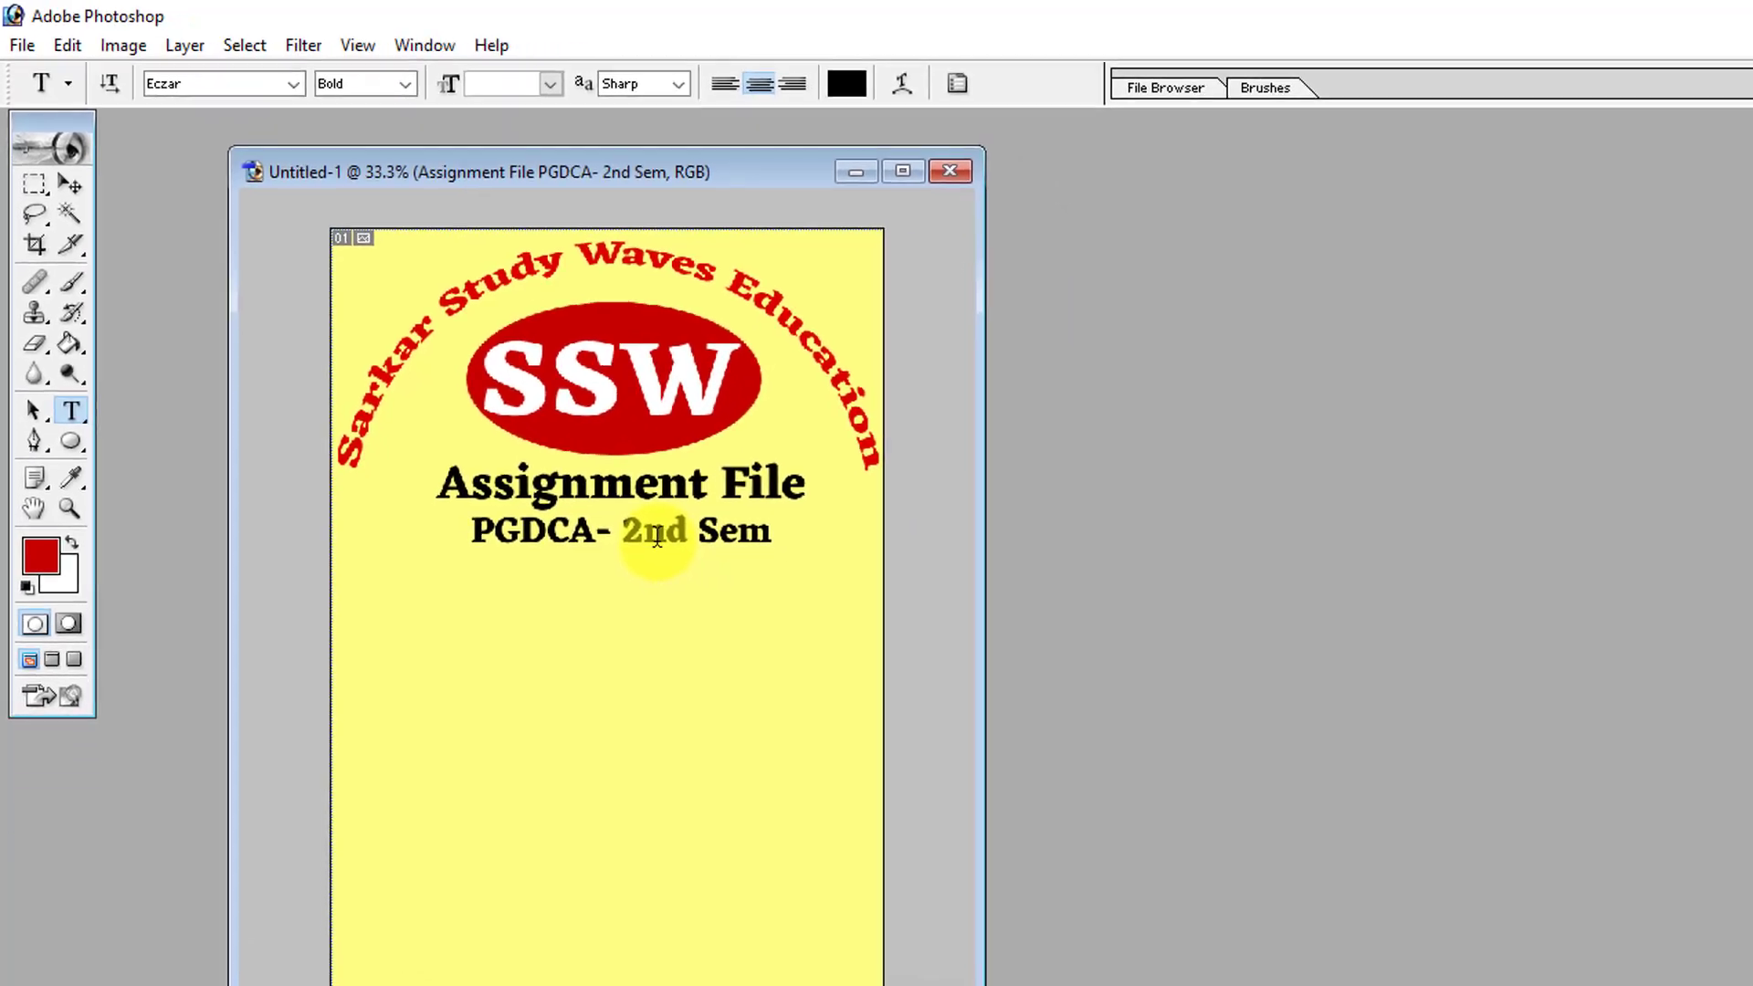
Step: Select the 'nd' of 2nd and show the Character panel beside the canvas
{"action": "left_click_drag", "start_coordinate": [645, 538], "coordinate": [687, 538]}
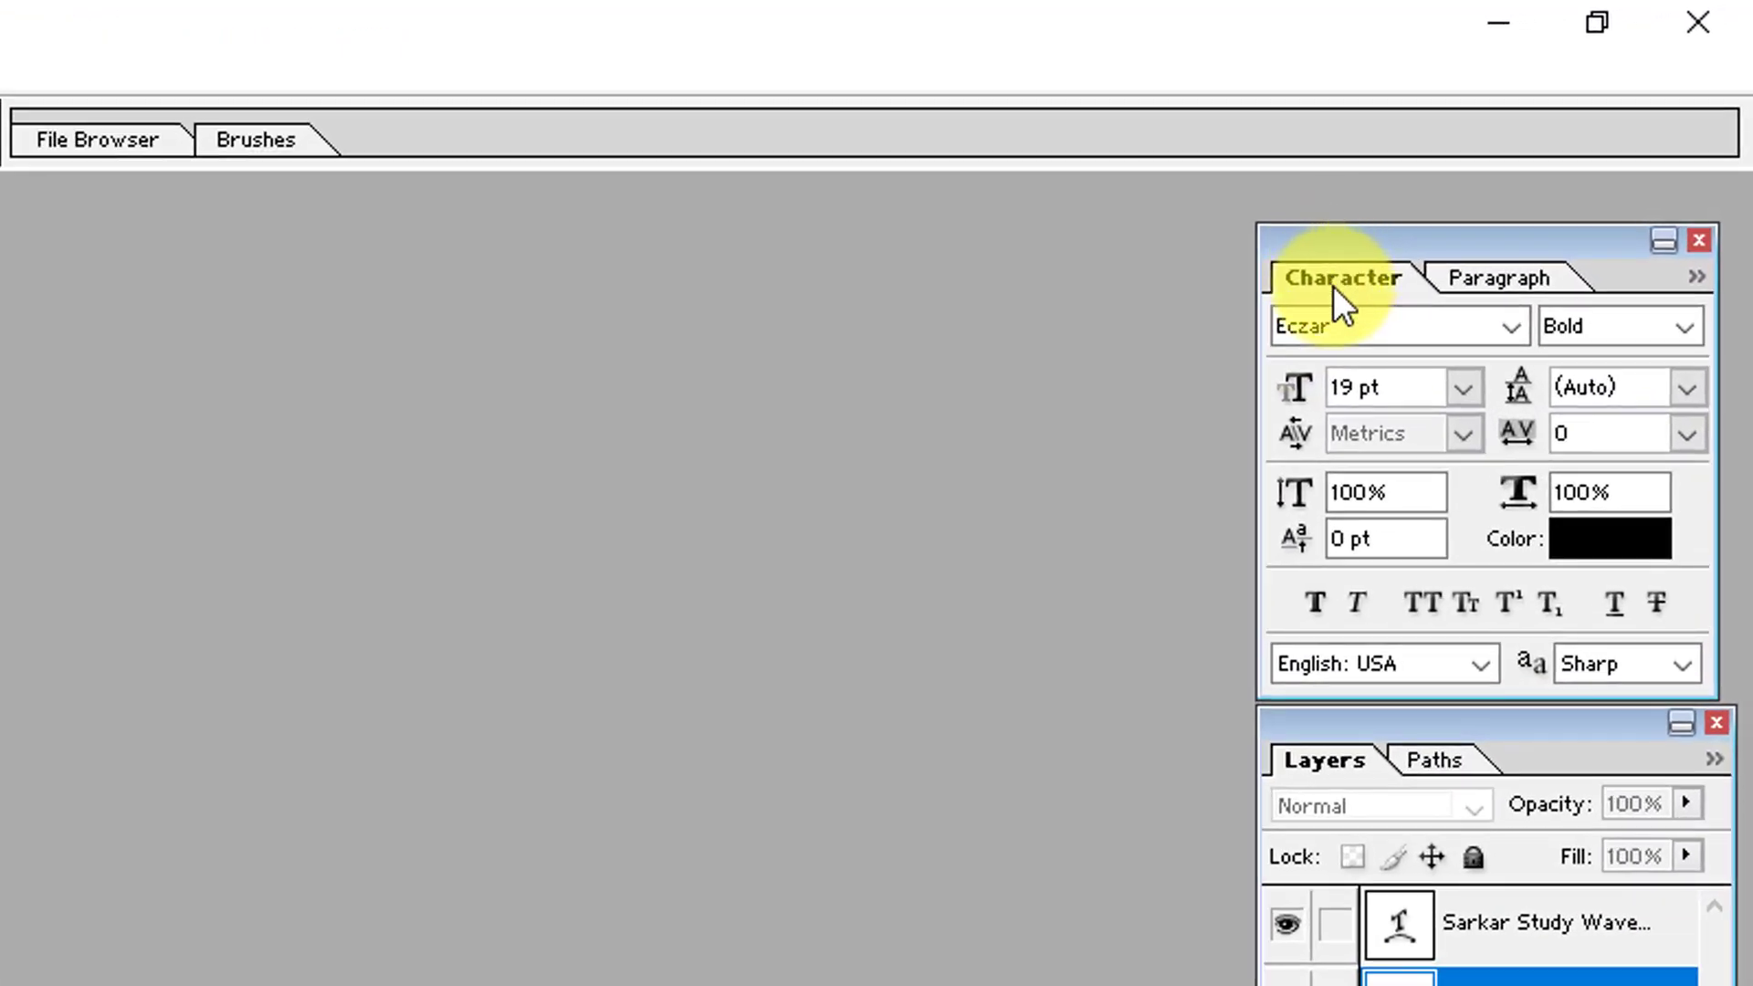
{"action": "left_click_drag", "start_coordinate": [1364, 245], "coordinate": [508, 257]}
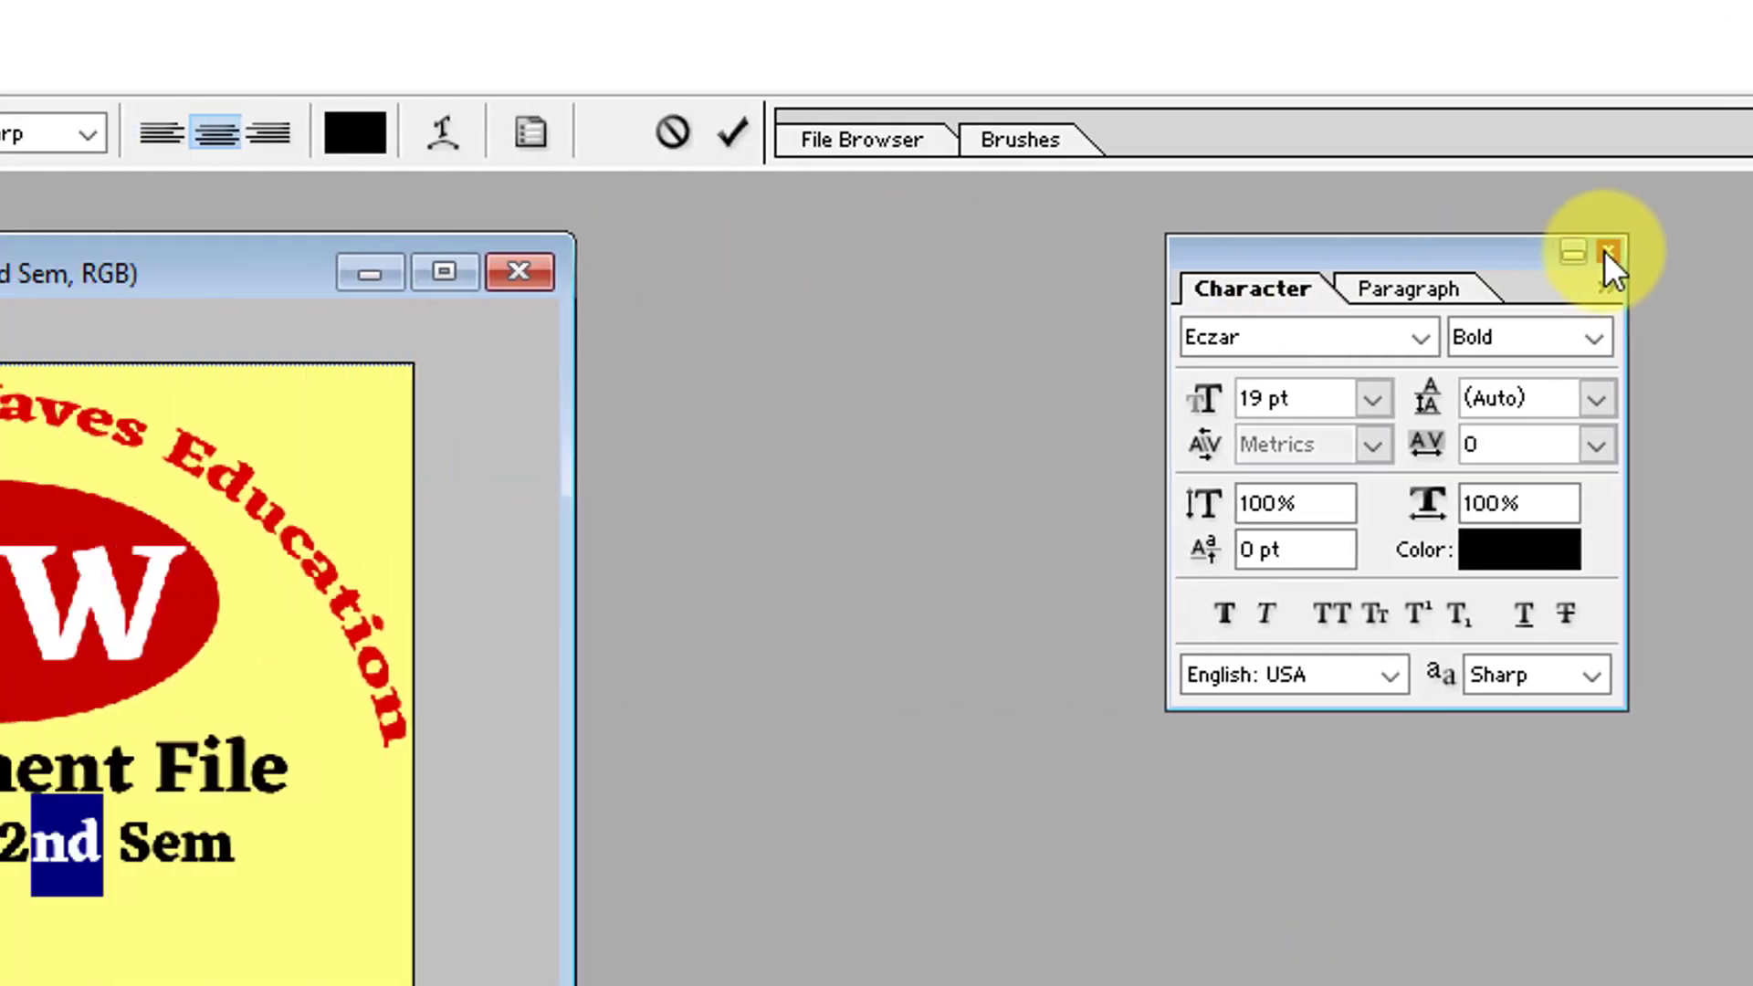
{"action": "left_click", "coordinate": [843, 251]}
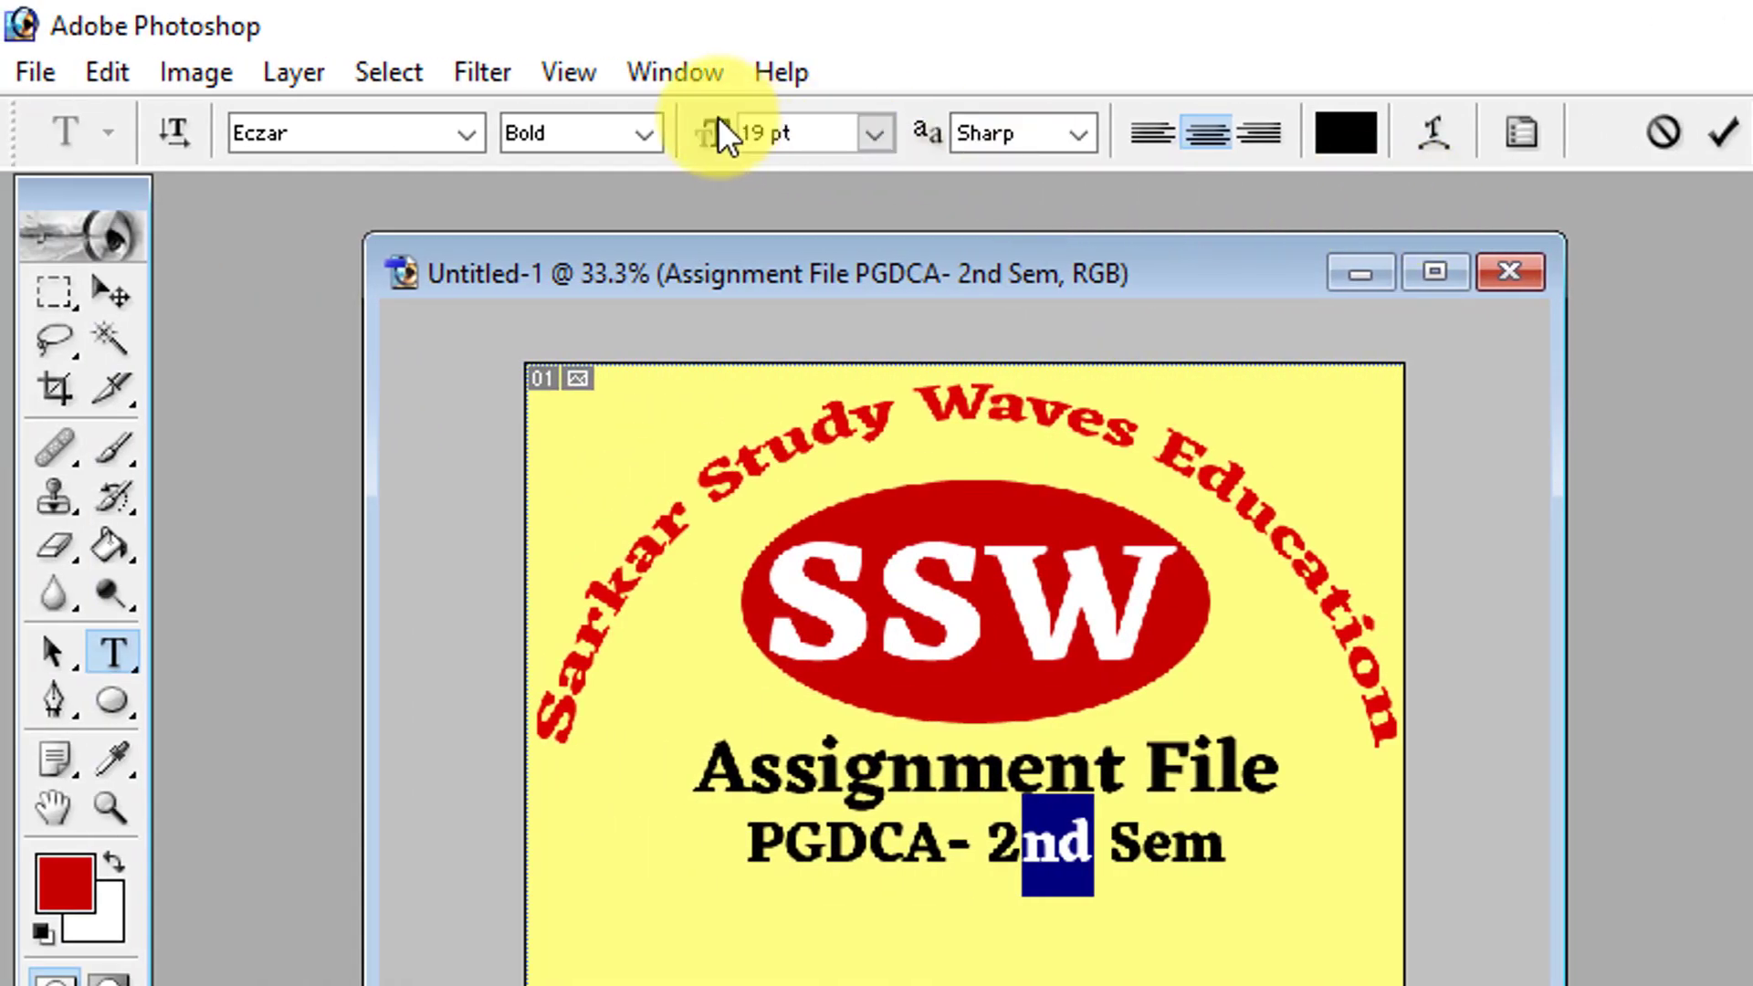
{"action": "left_click", "coordinate": [663, 77]}
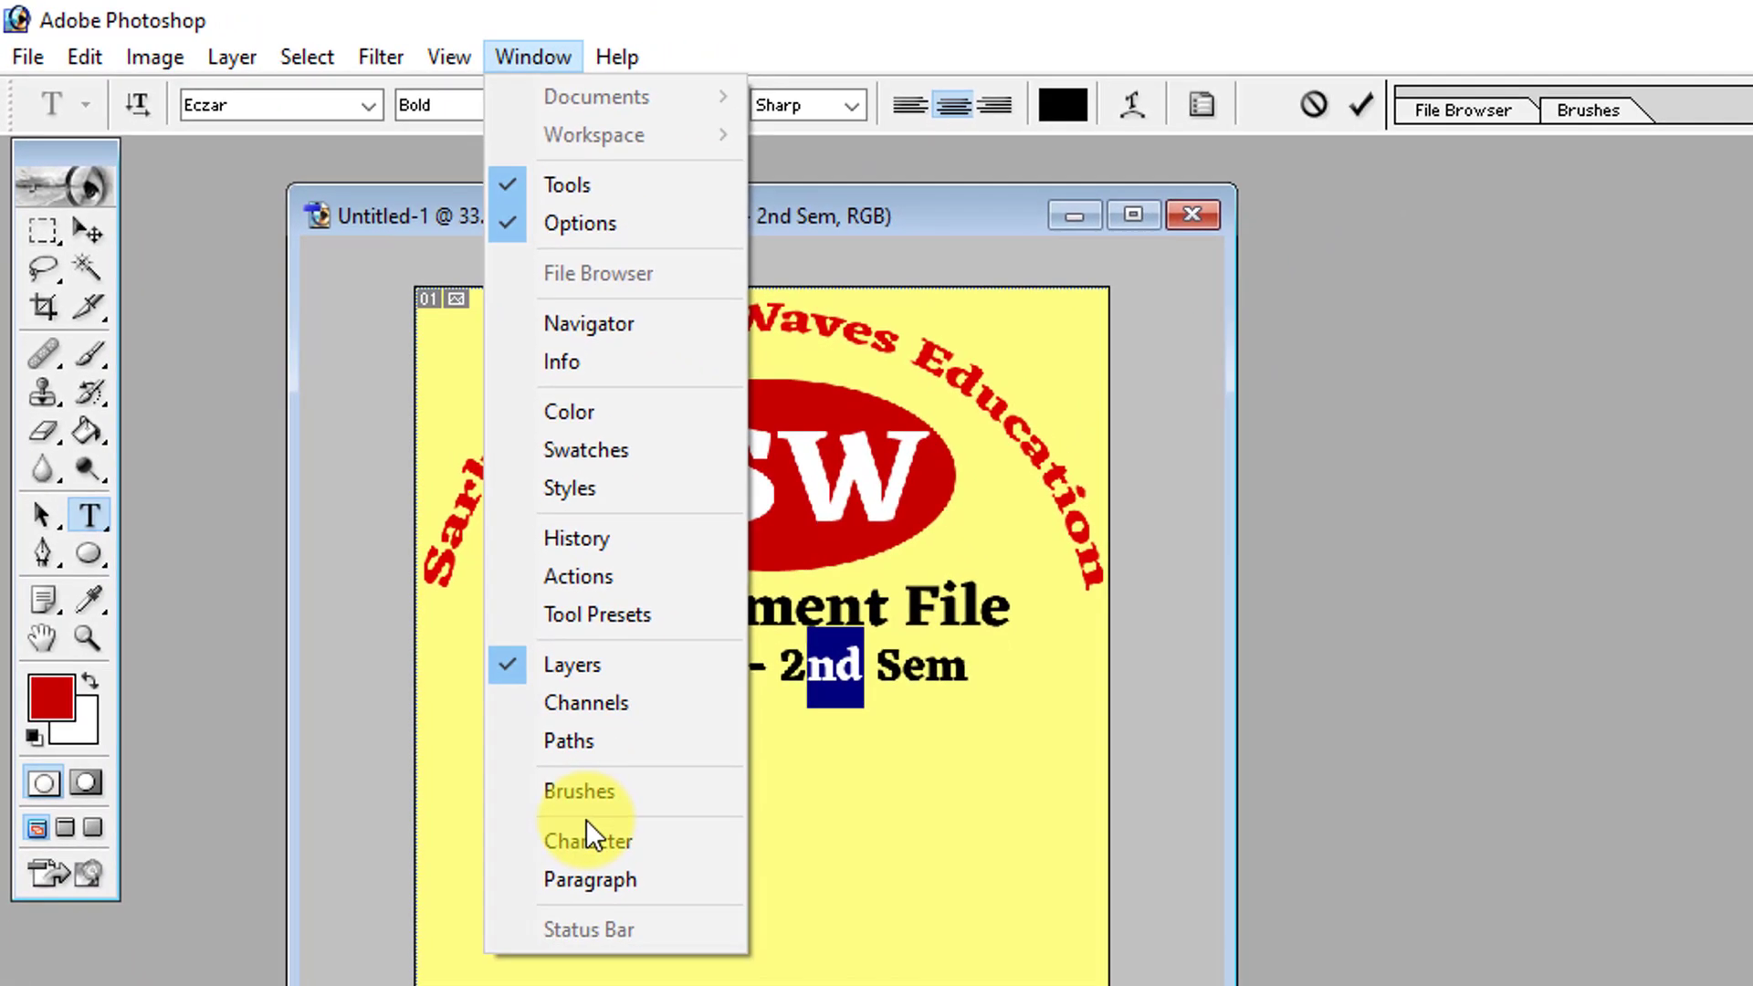
{"action": "left_click", "coordinate": [573, 820]}
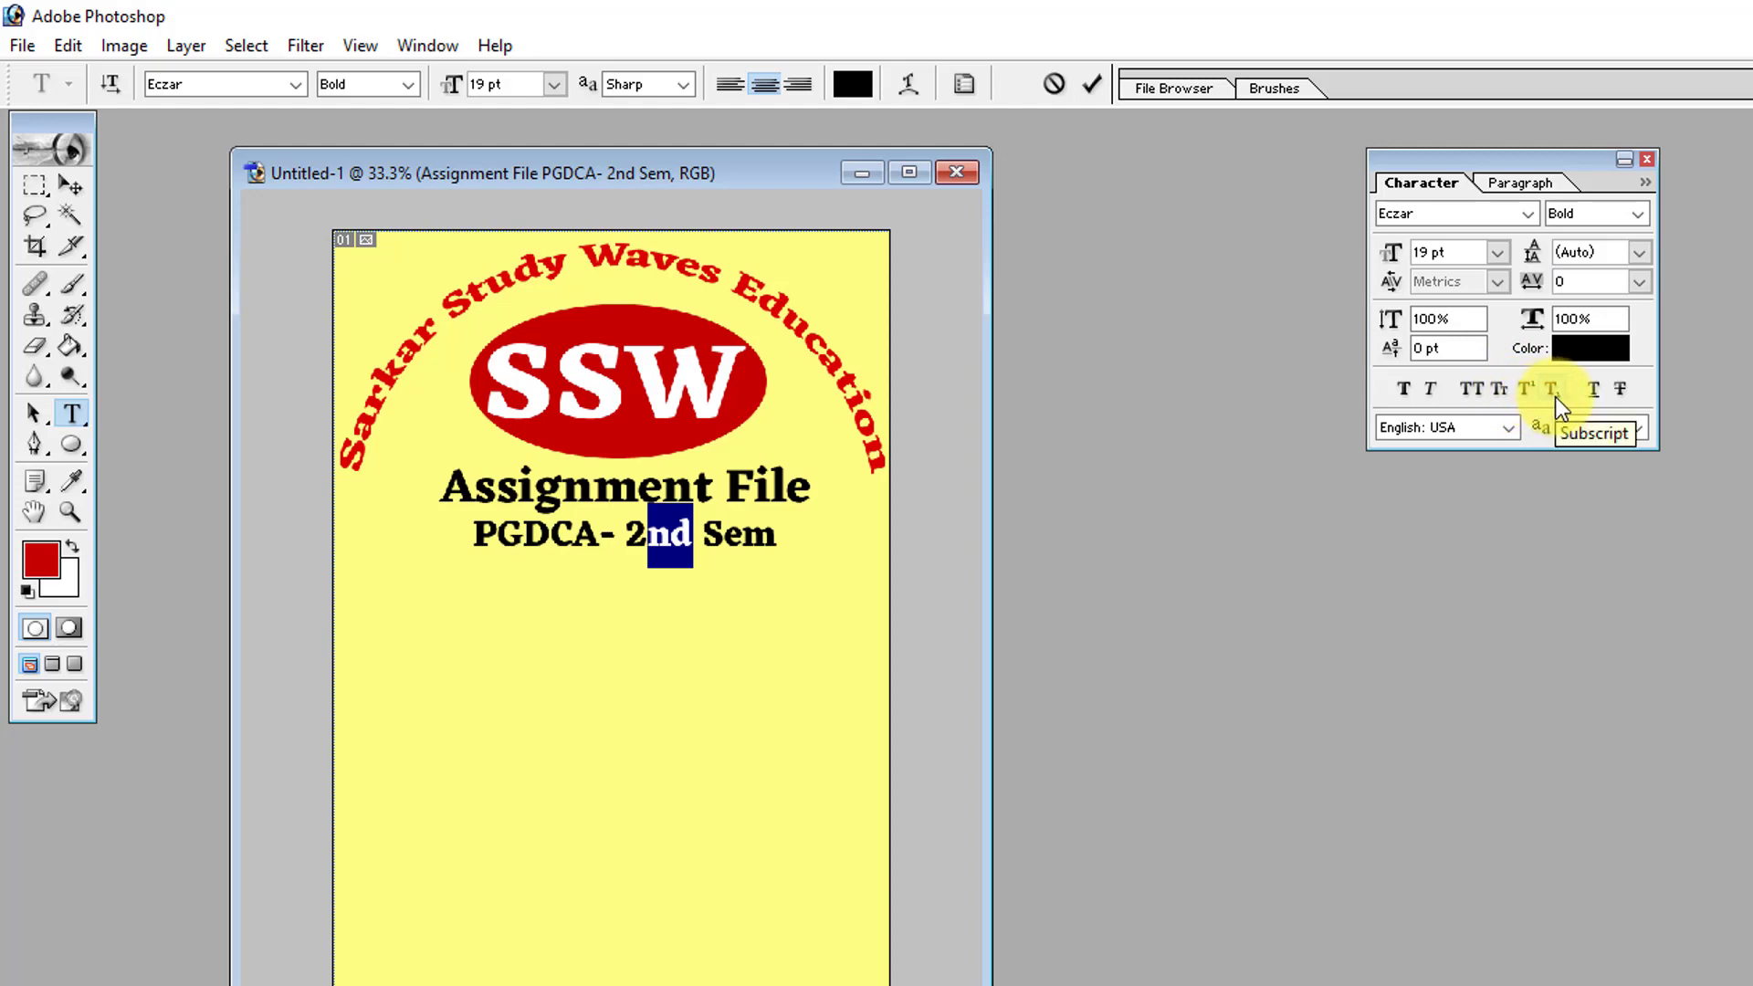
Step: Make 'nd' superscript; try underline and strikethrough on Assignment File, then remove both
{"action": "left_click", "coordinate": [1530, 385]}
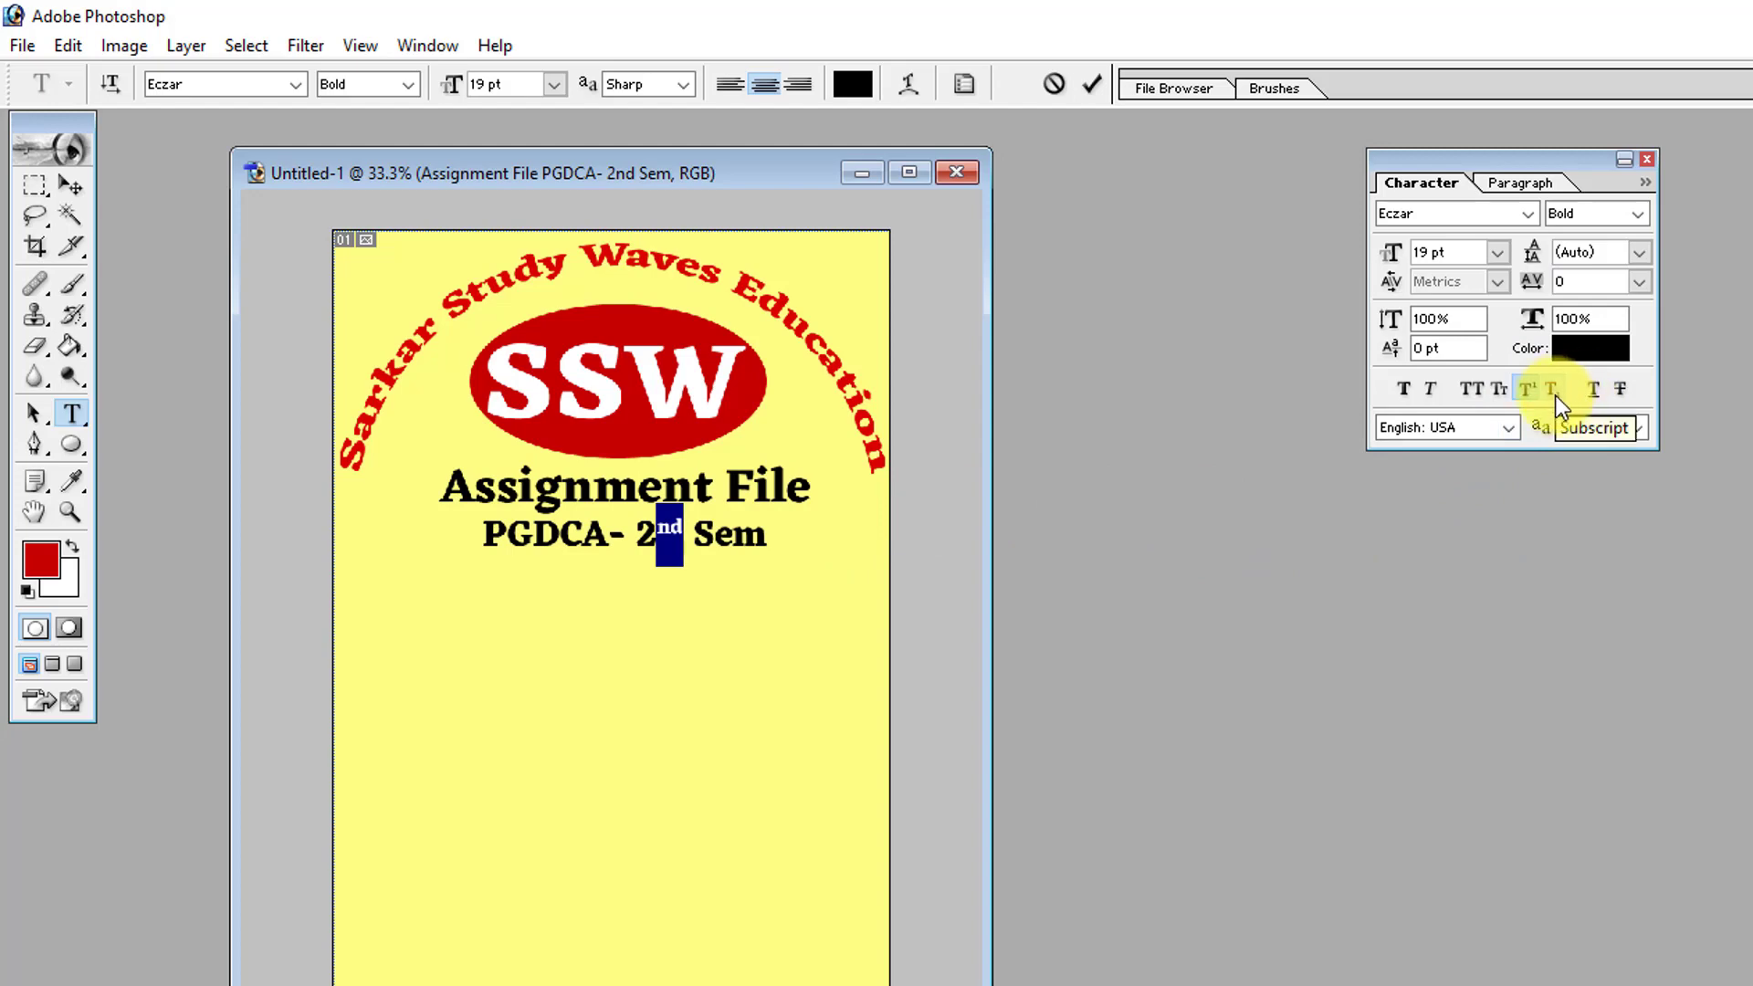
{"action": "mouse_move", "coordinate": [442, 486]}
{"action": "left_mouse_down"}
{"action": "mouse_move", "coordinate": [822, 488]}
{"action": "mouse_move", "coordinate": [440, 487]}
{"action": "left_mouse_up"}
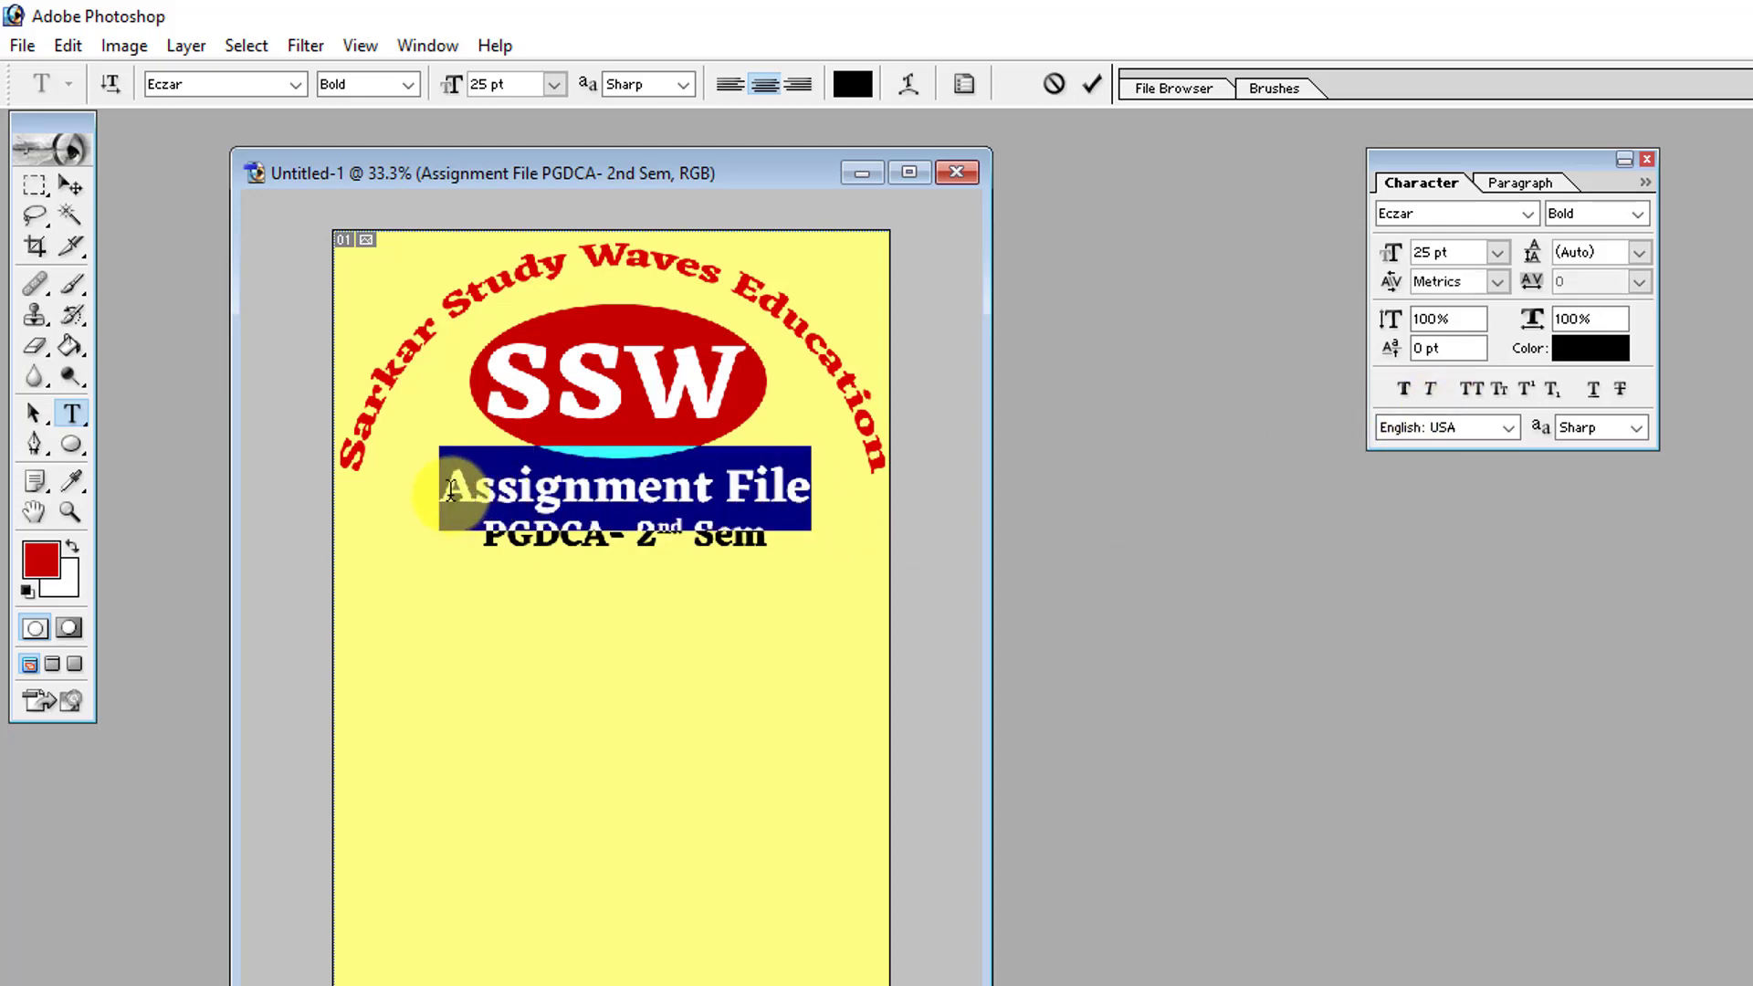
{"action": "left_click", "coordinate": [1594, 395]}
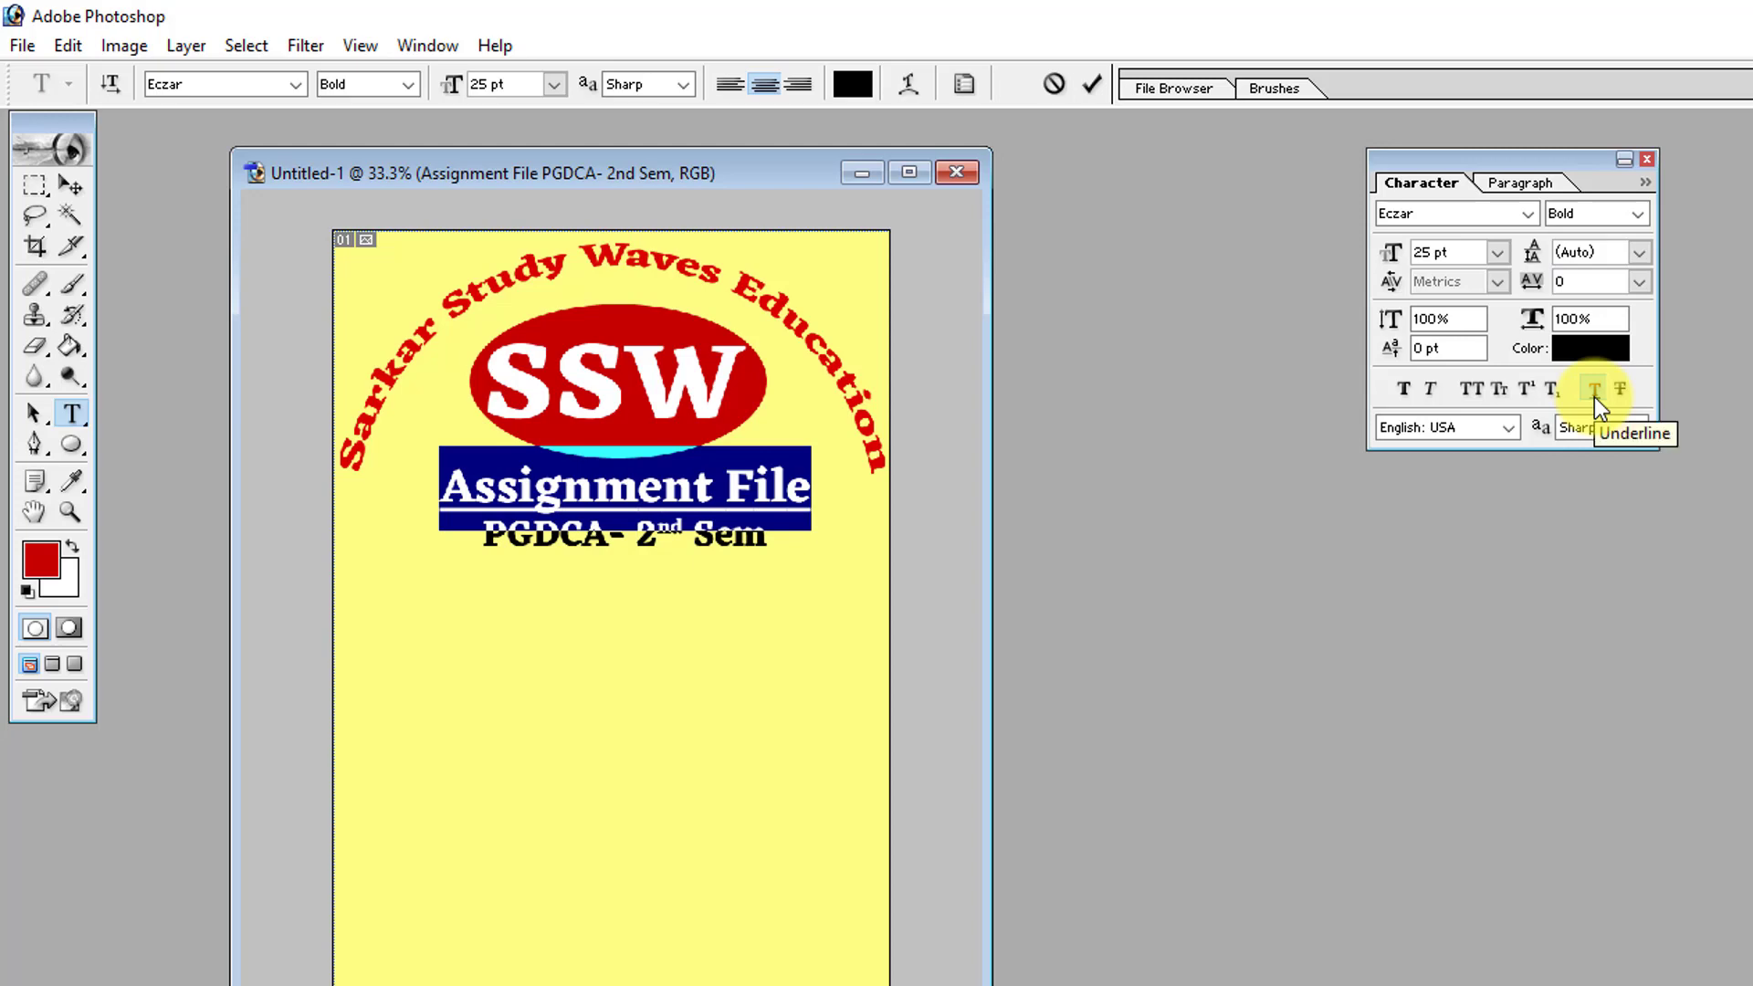
{"action": "left_click", "coordinate": [1594, 395]}
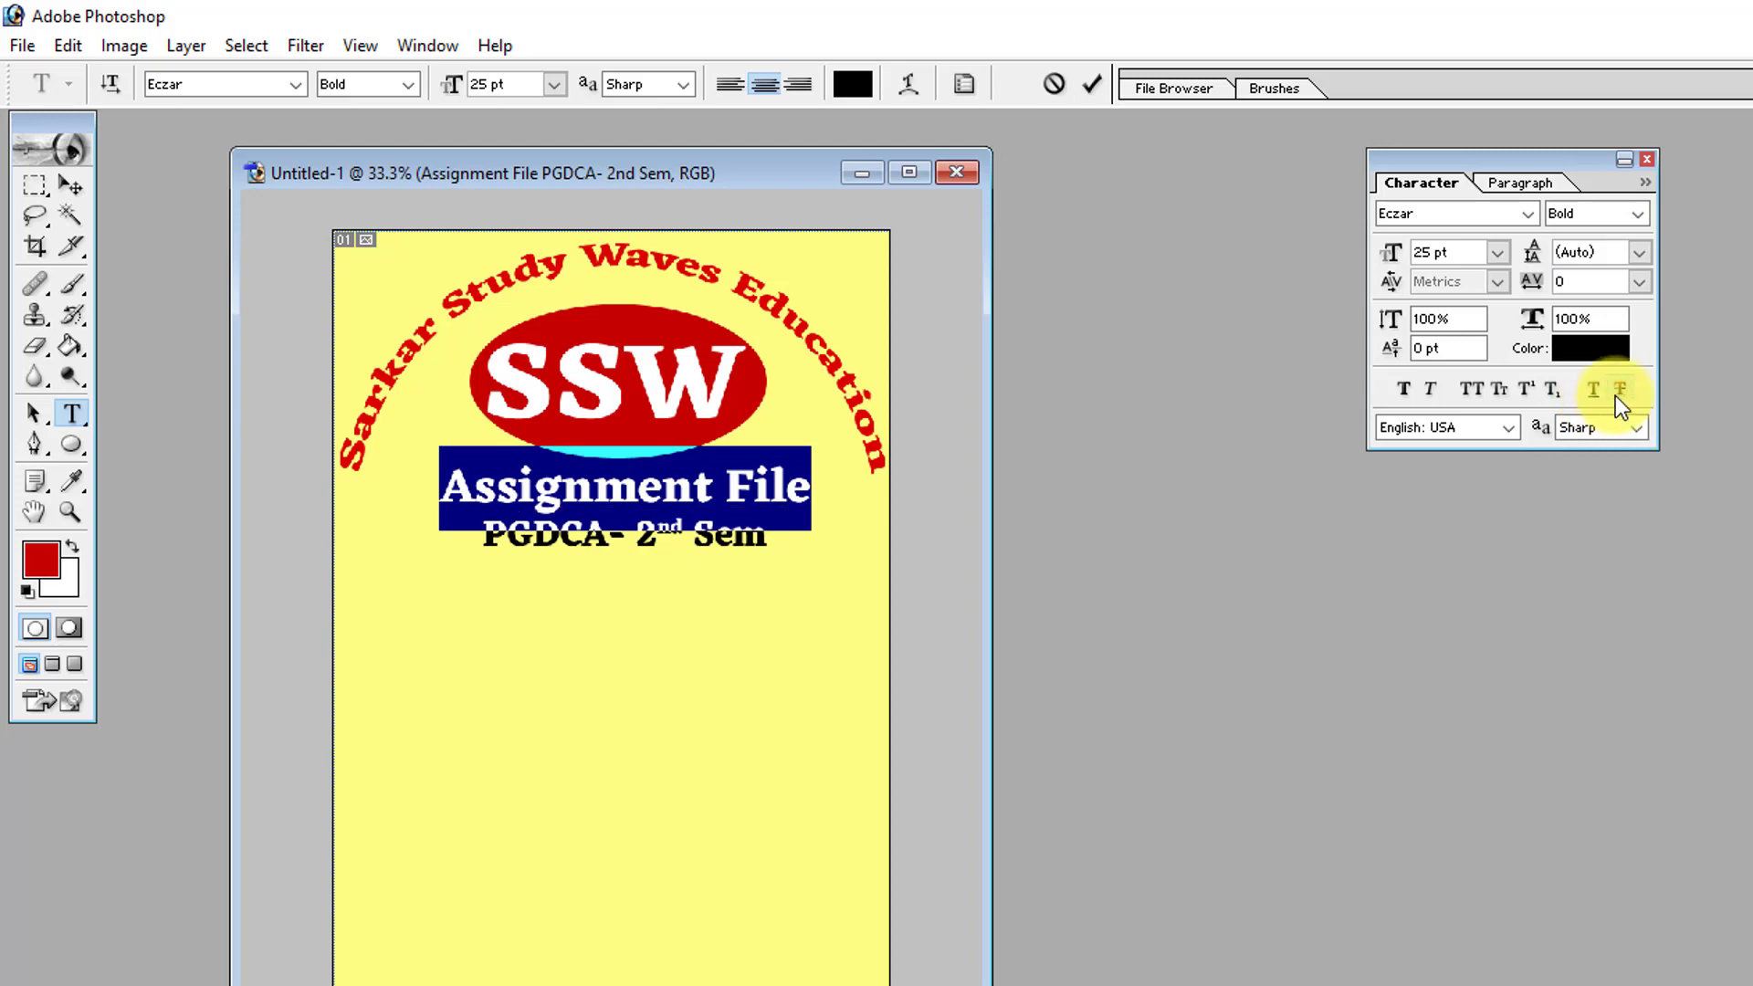
{"action": "left_click", "coordinate": [1618, 390]}
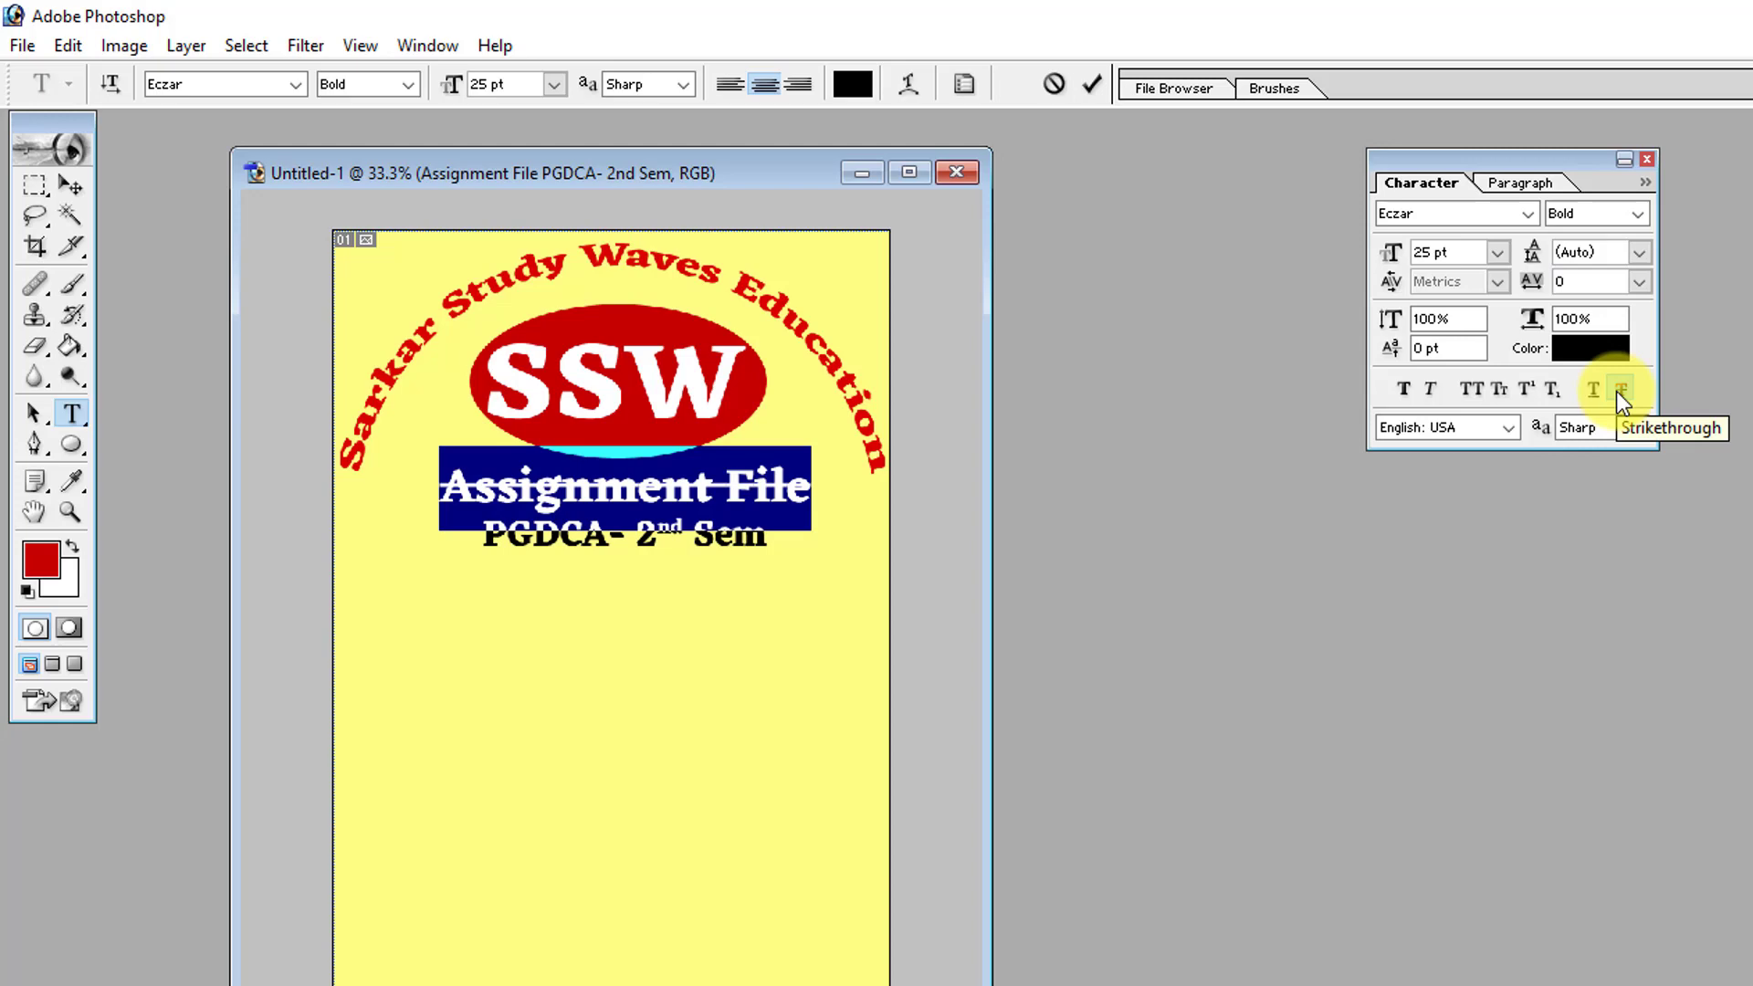
{"action": "left_click", "coordinate": [1617, 391]}
{"action": "left_click", "coordinate": [663, 480]}
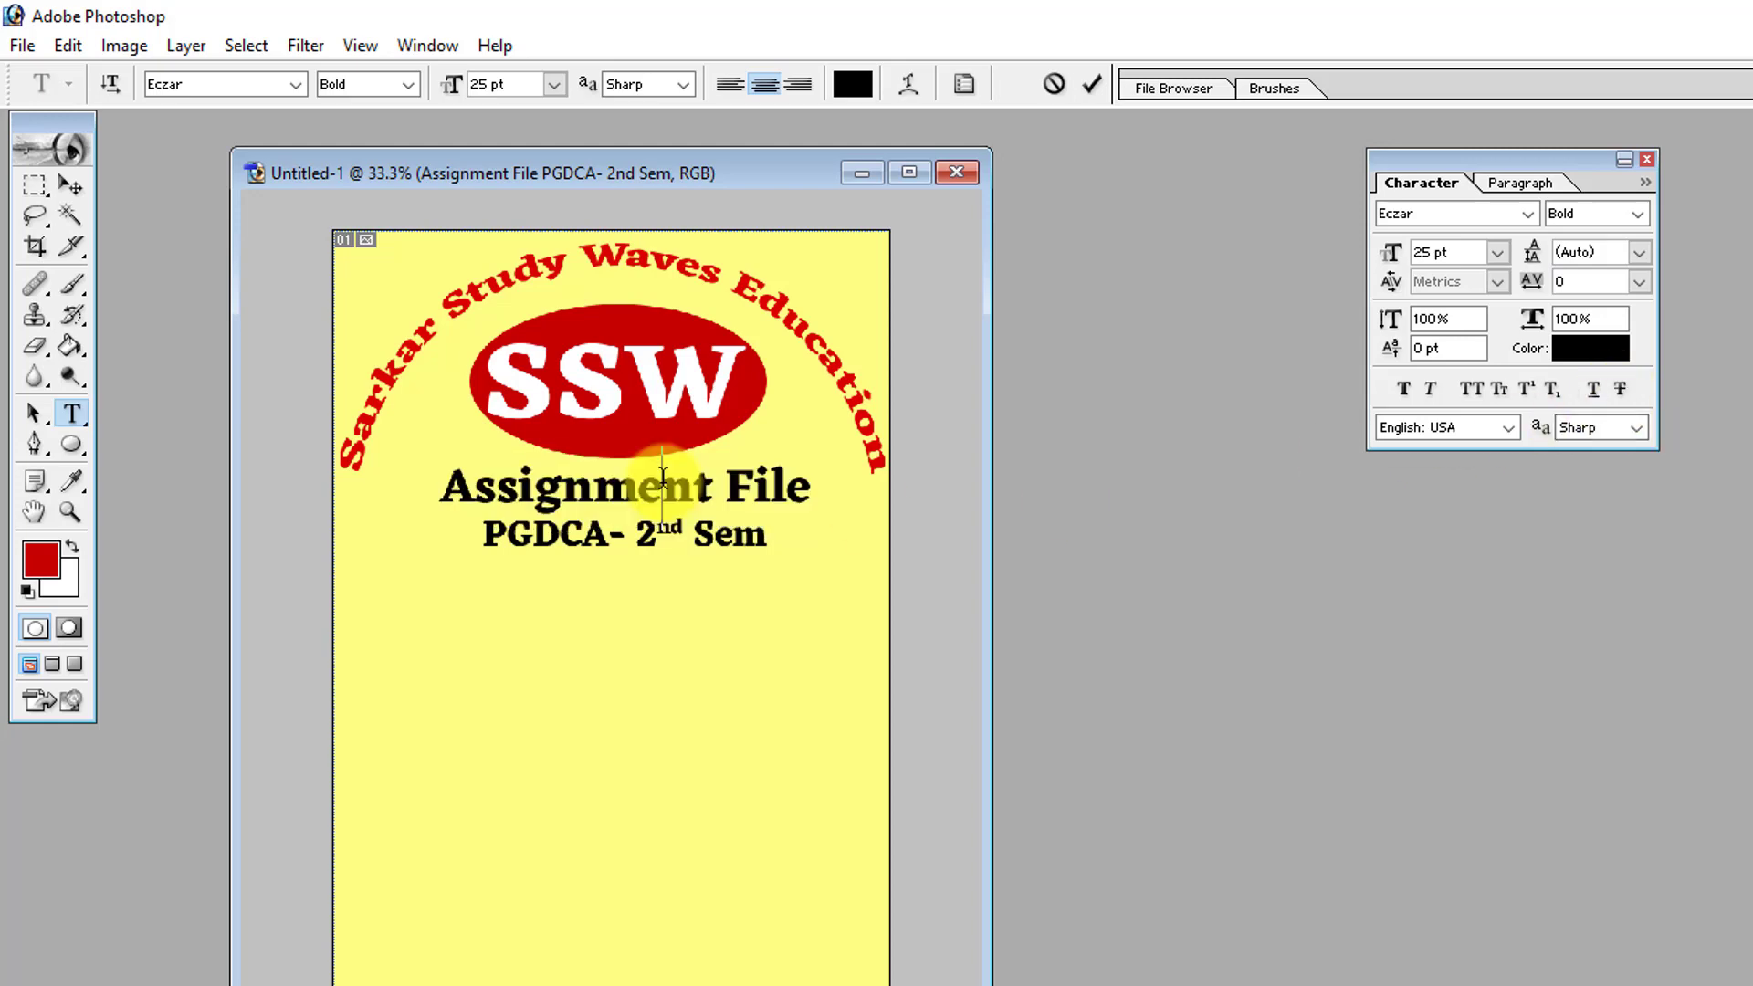
{"action": "double_click", "coordinate": [663, 479]}
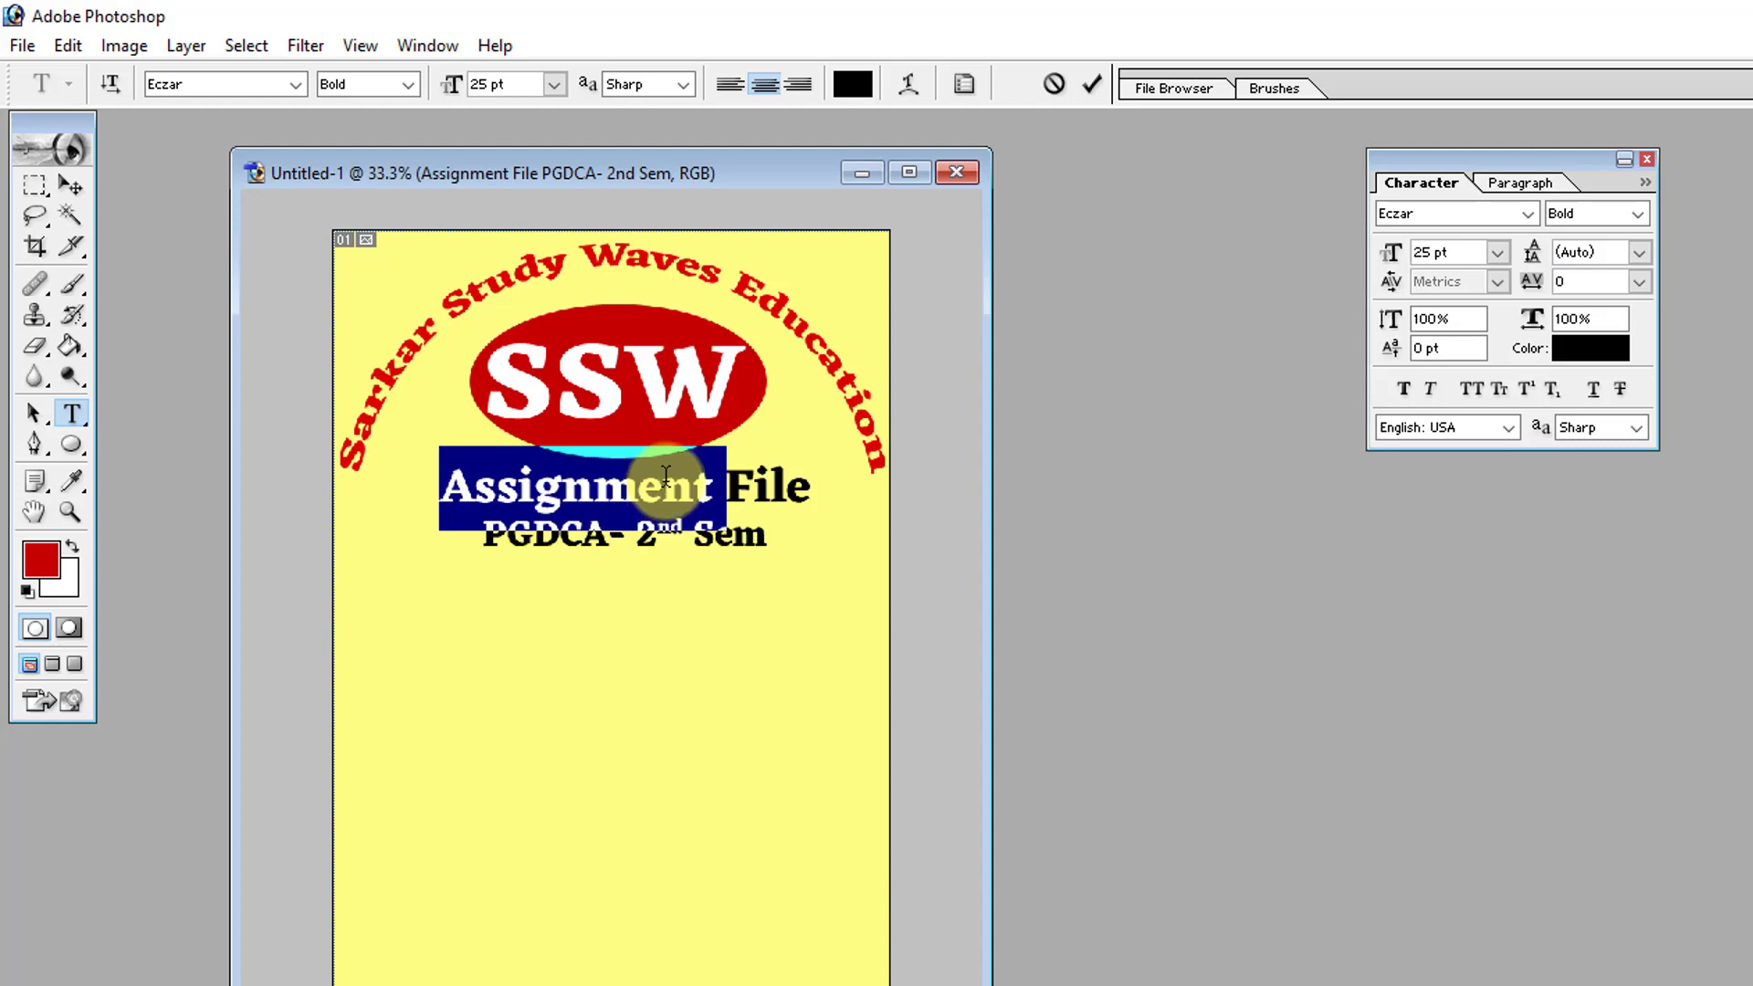
{"action": "left_click", "coordinate": [423, 484]}
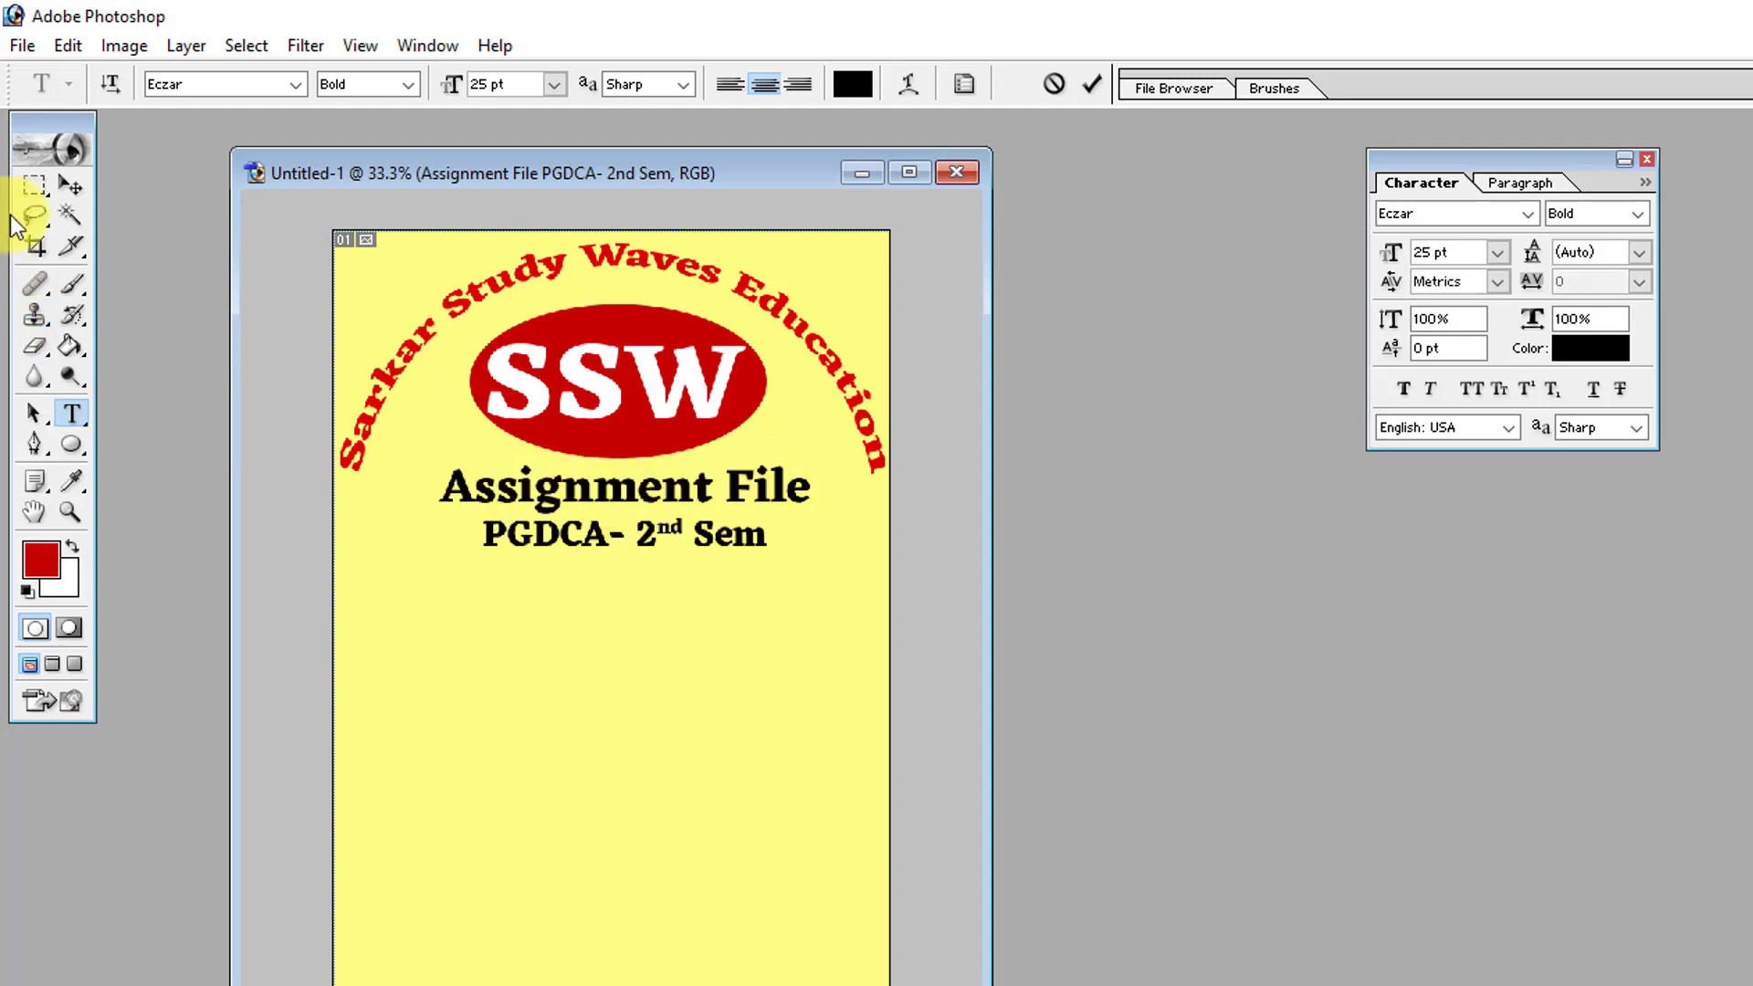
Step: Commit the text, choose the Ellipse Tool, and switch to the Chrome browser
{"action": "left_click", "coordinate": [70, 185]}
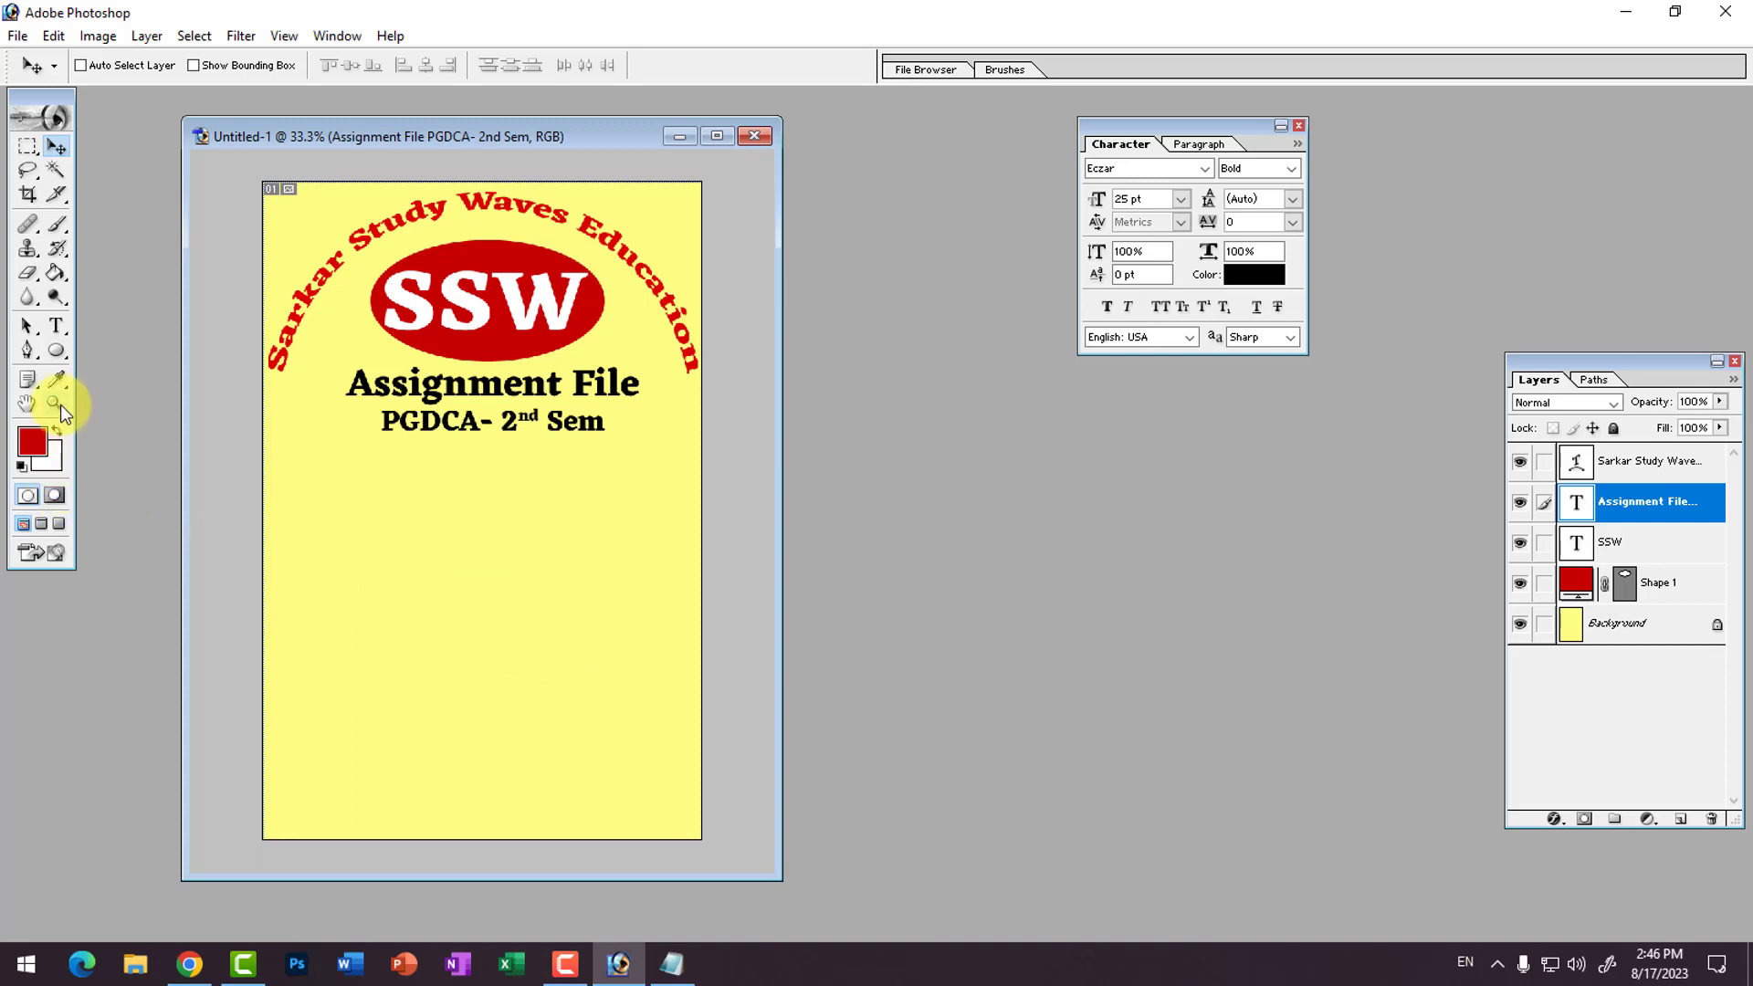
{"action": "left_click", "coordinate": [50, 345]}
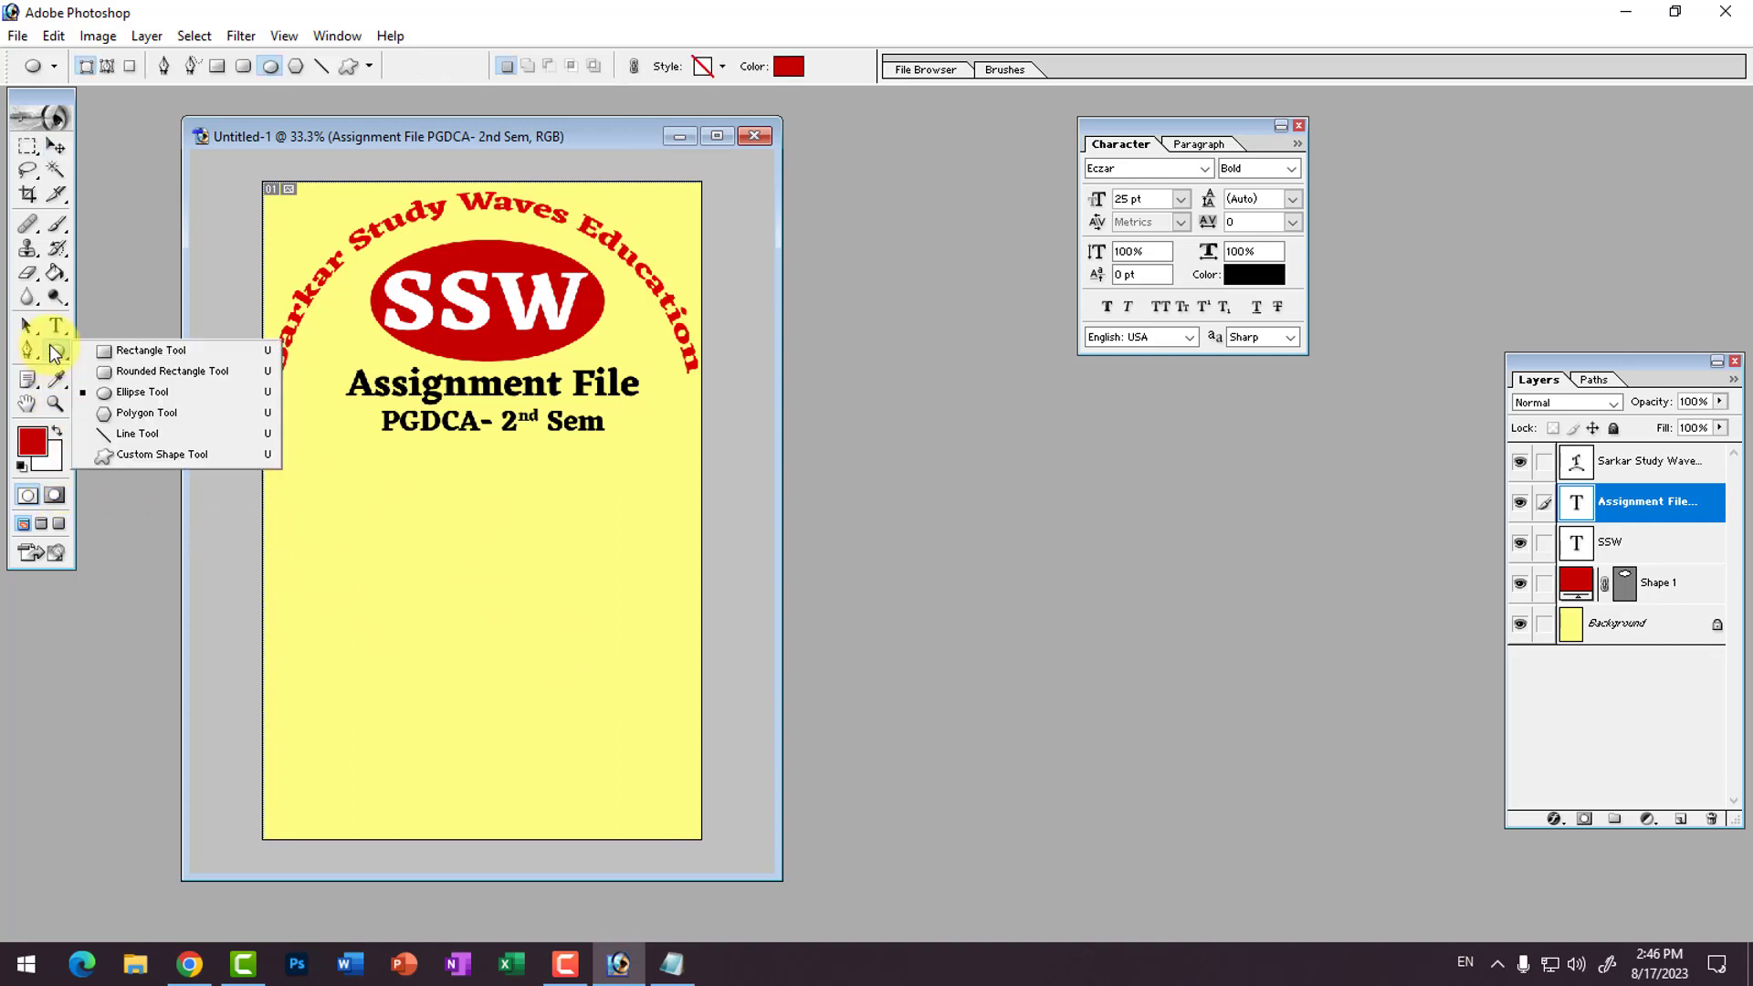
{"action": "left_click", "coordinate": [122, 390]}
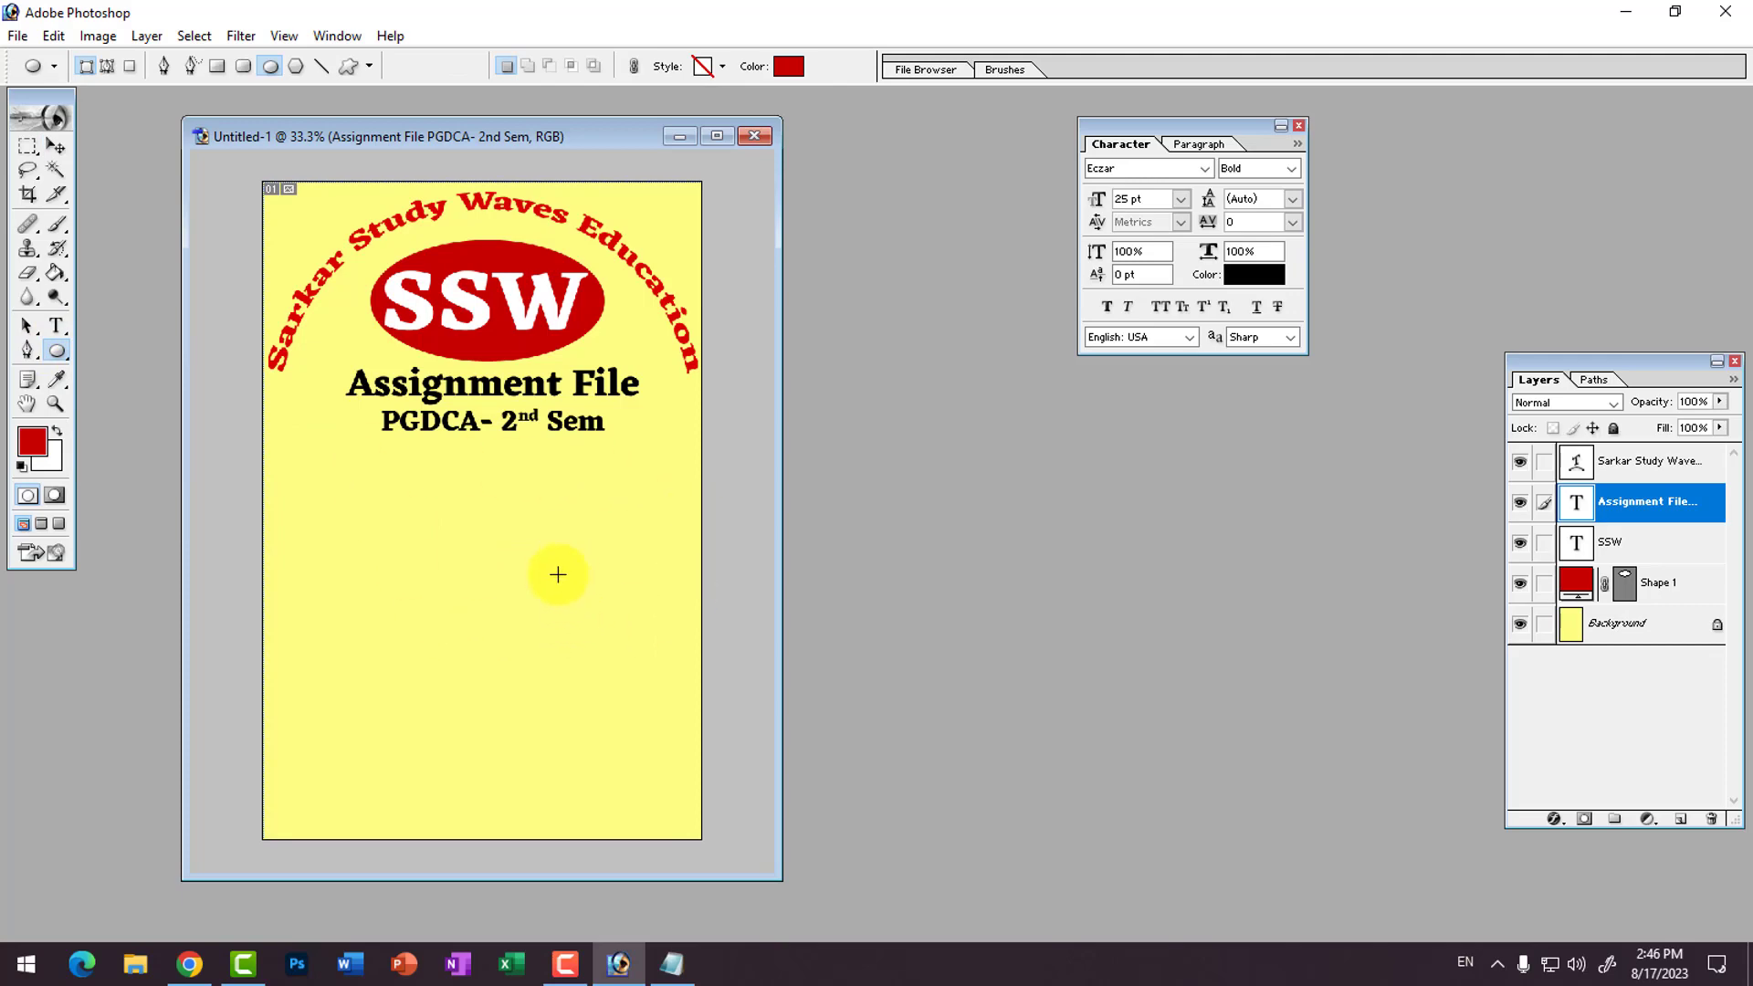
{"action": "left_click", "coordinate": [189, 963]}
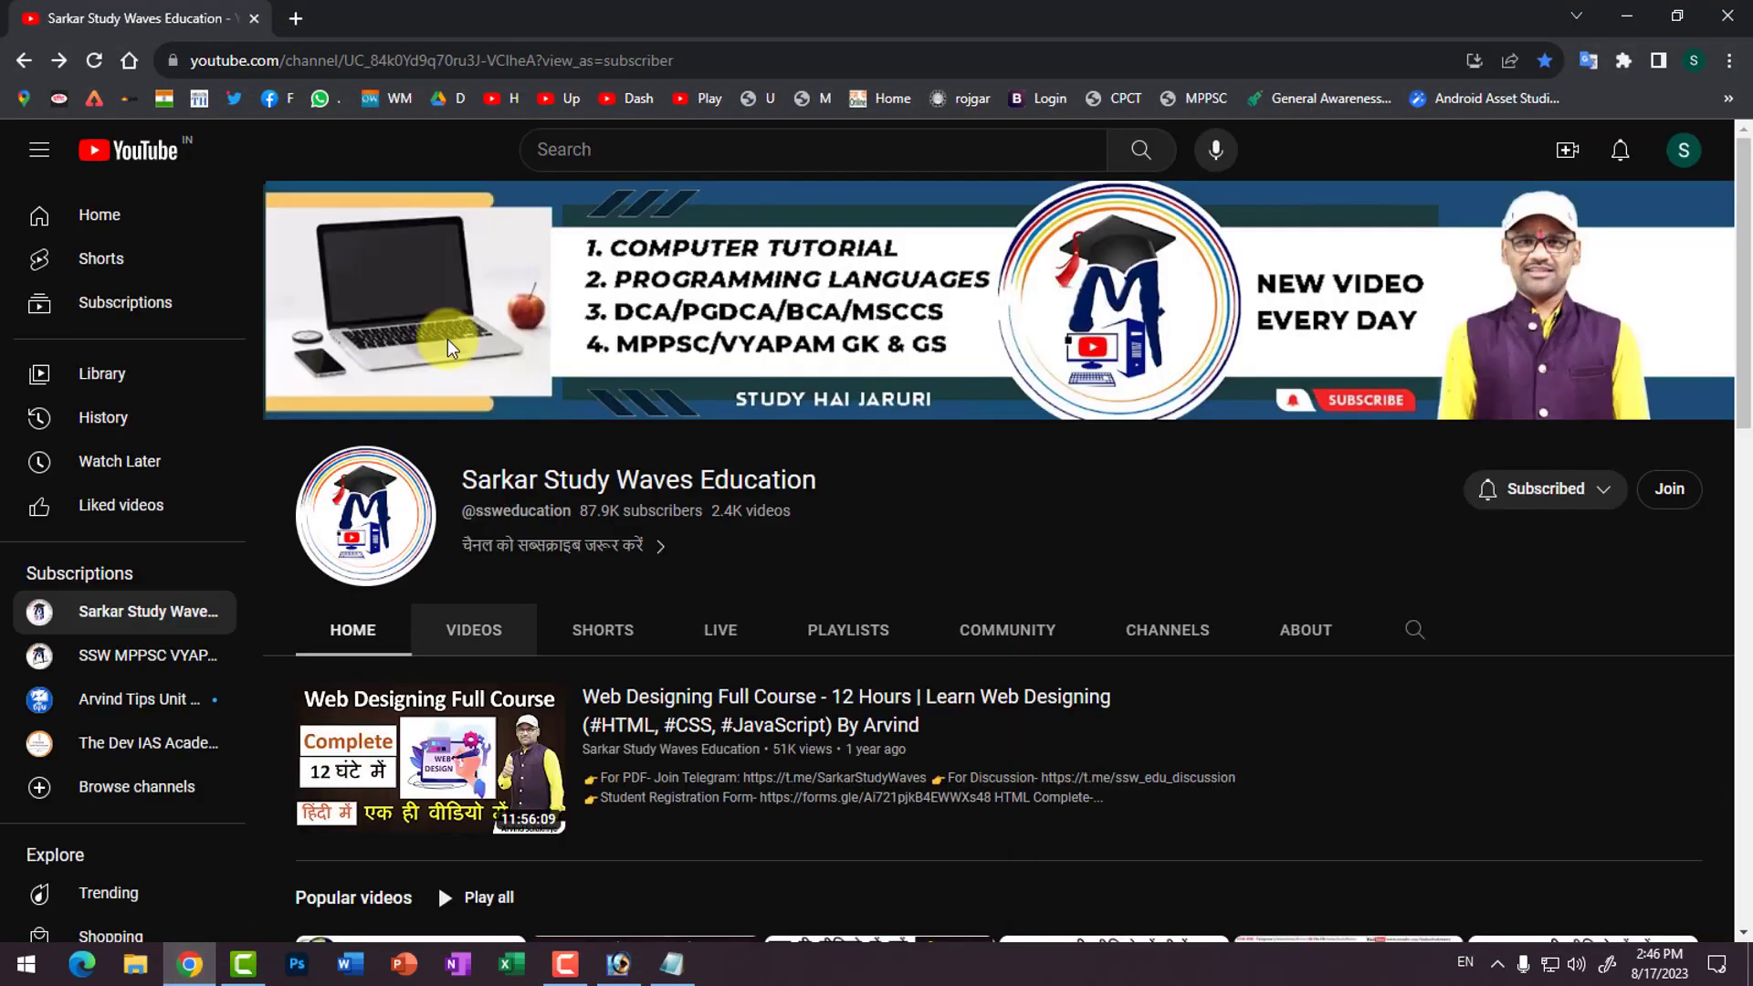
Step: Open Google in a new tab and view image results for 'study logo'
{"action": "left_click", "coordinate": [304, 20]}
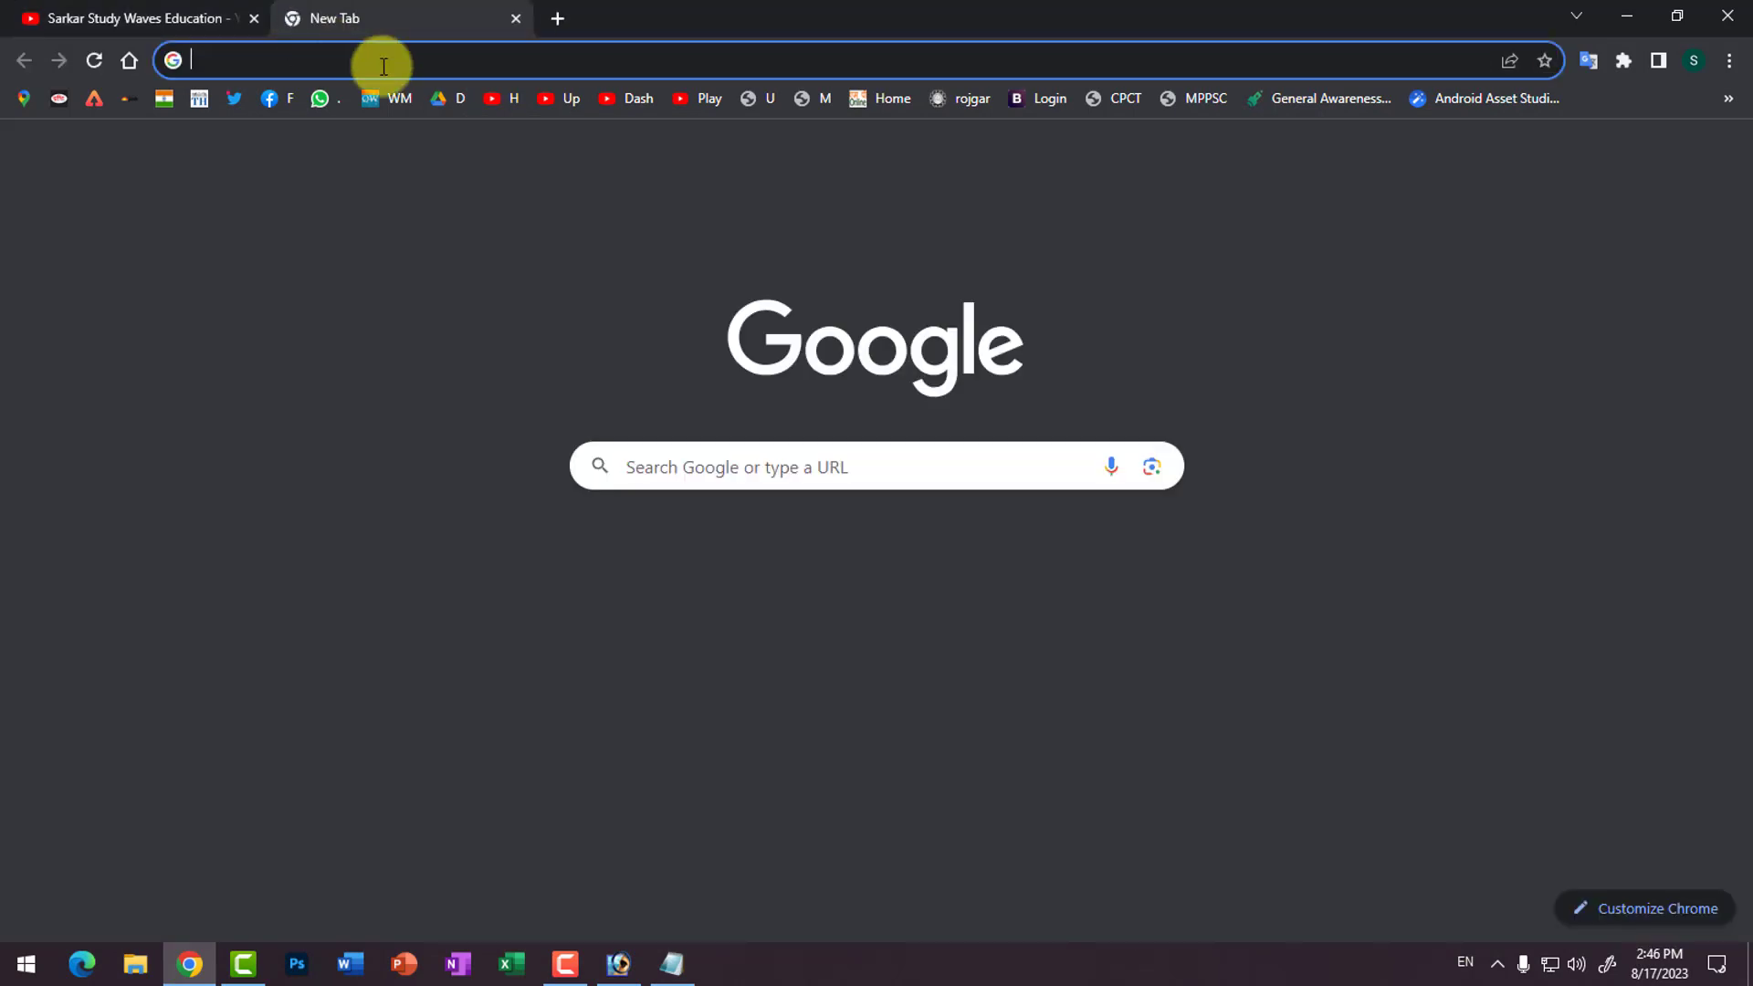
{"action": "type", "text": "google.com"}
{"action": "key", "text": "Return"}
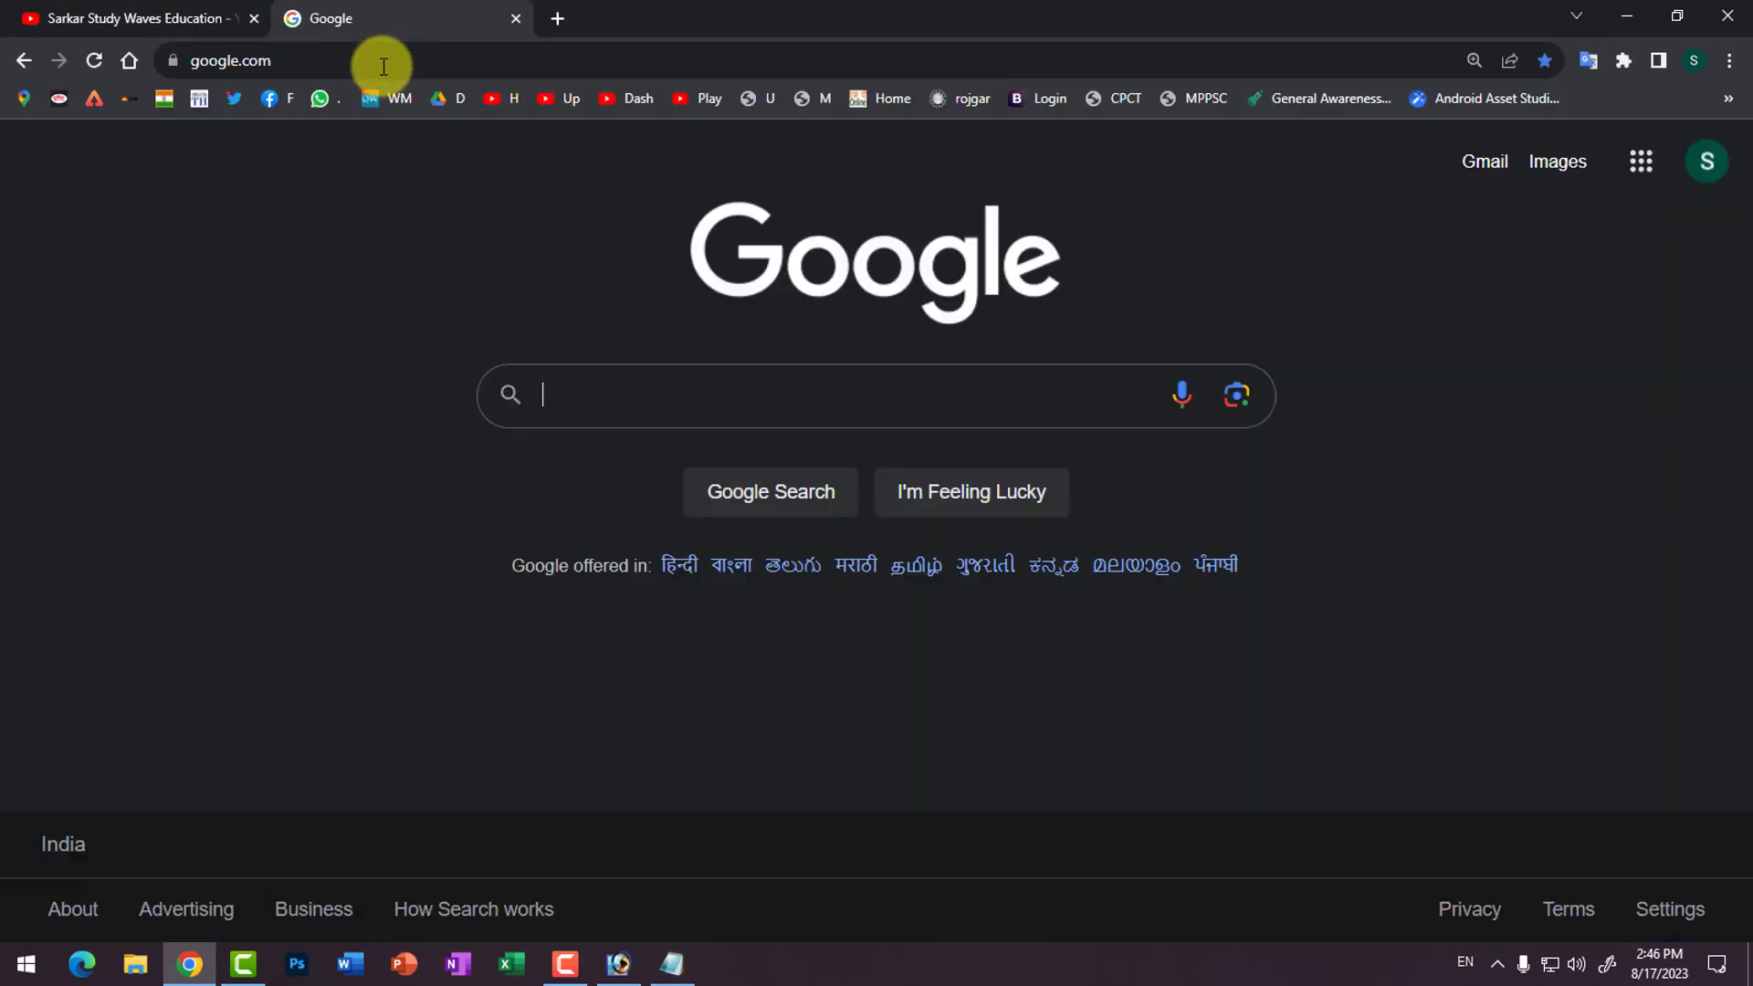
{"action": "type", "text": "s"}
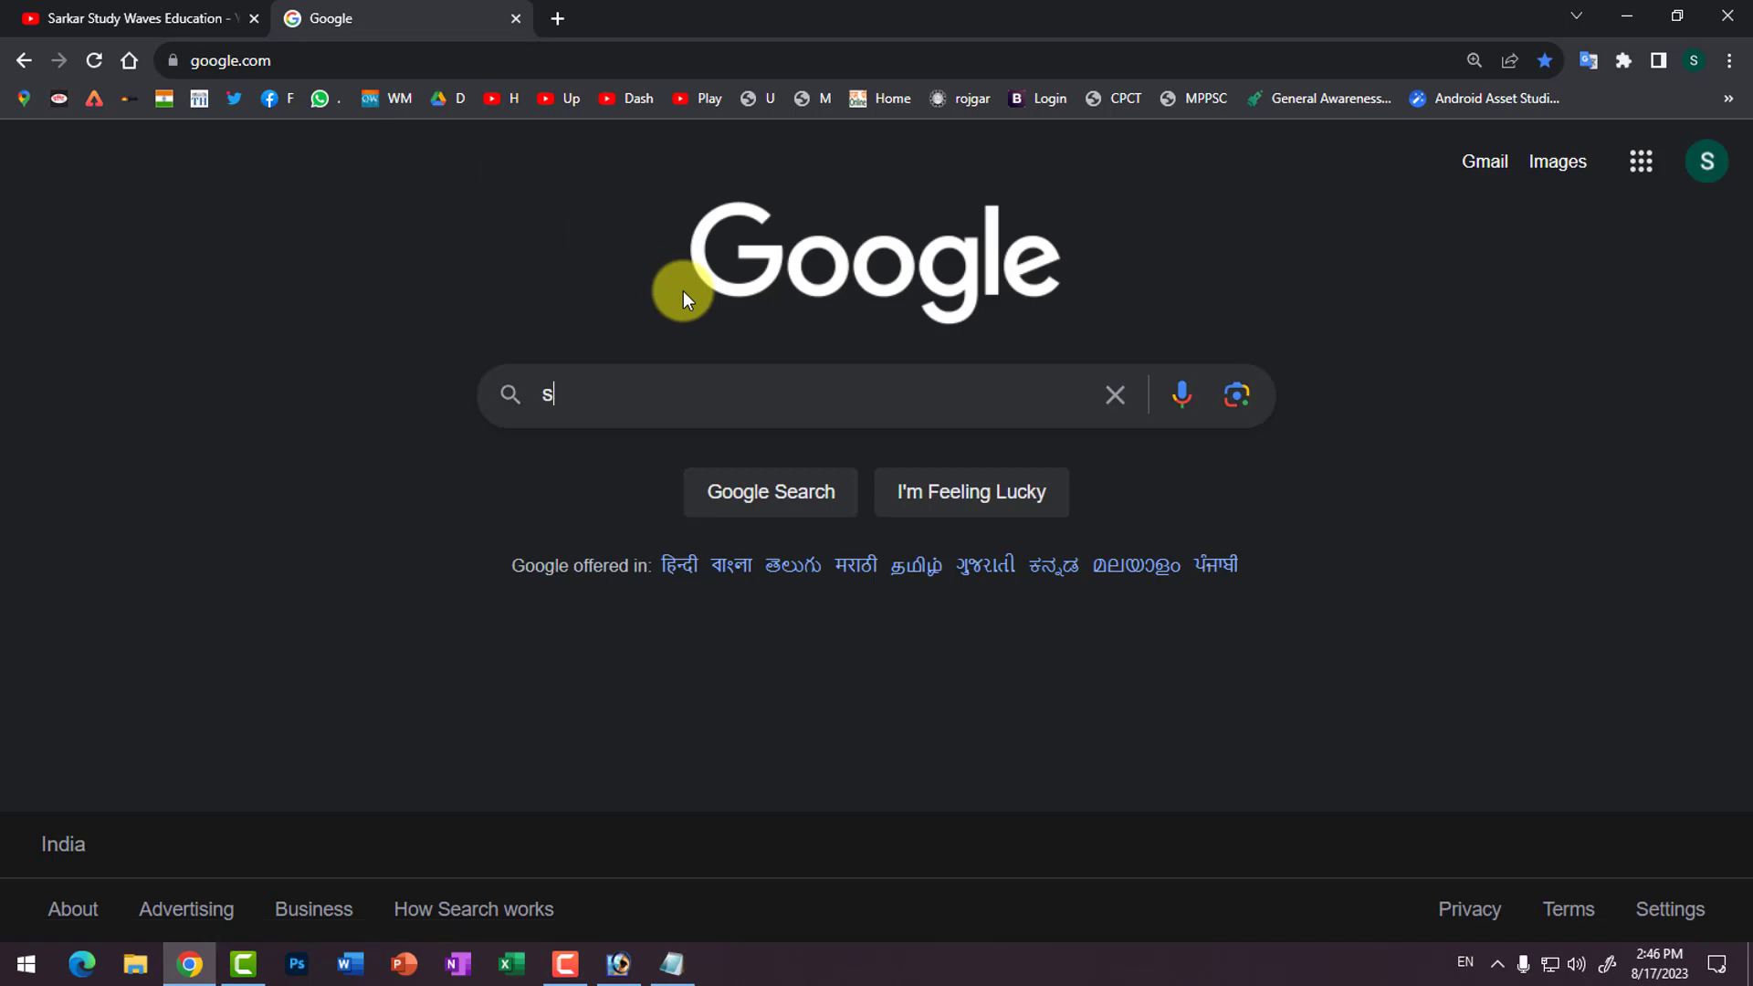
{"action": "type", "text": "tudy "}
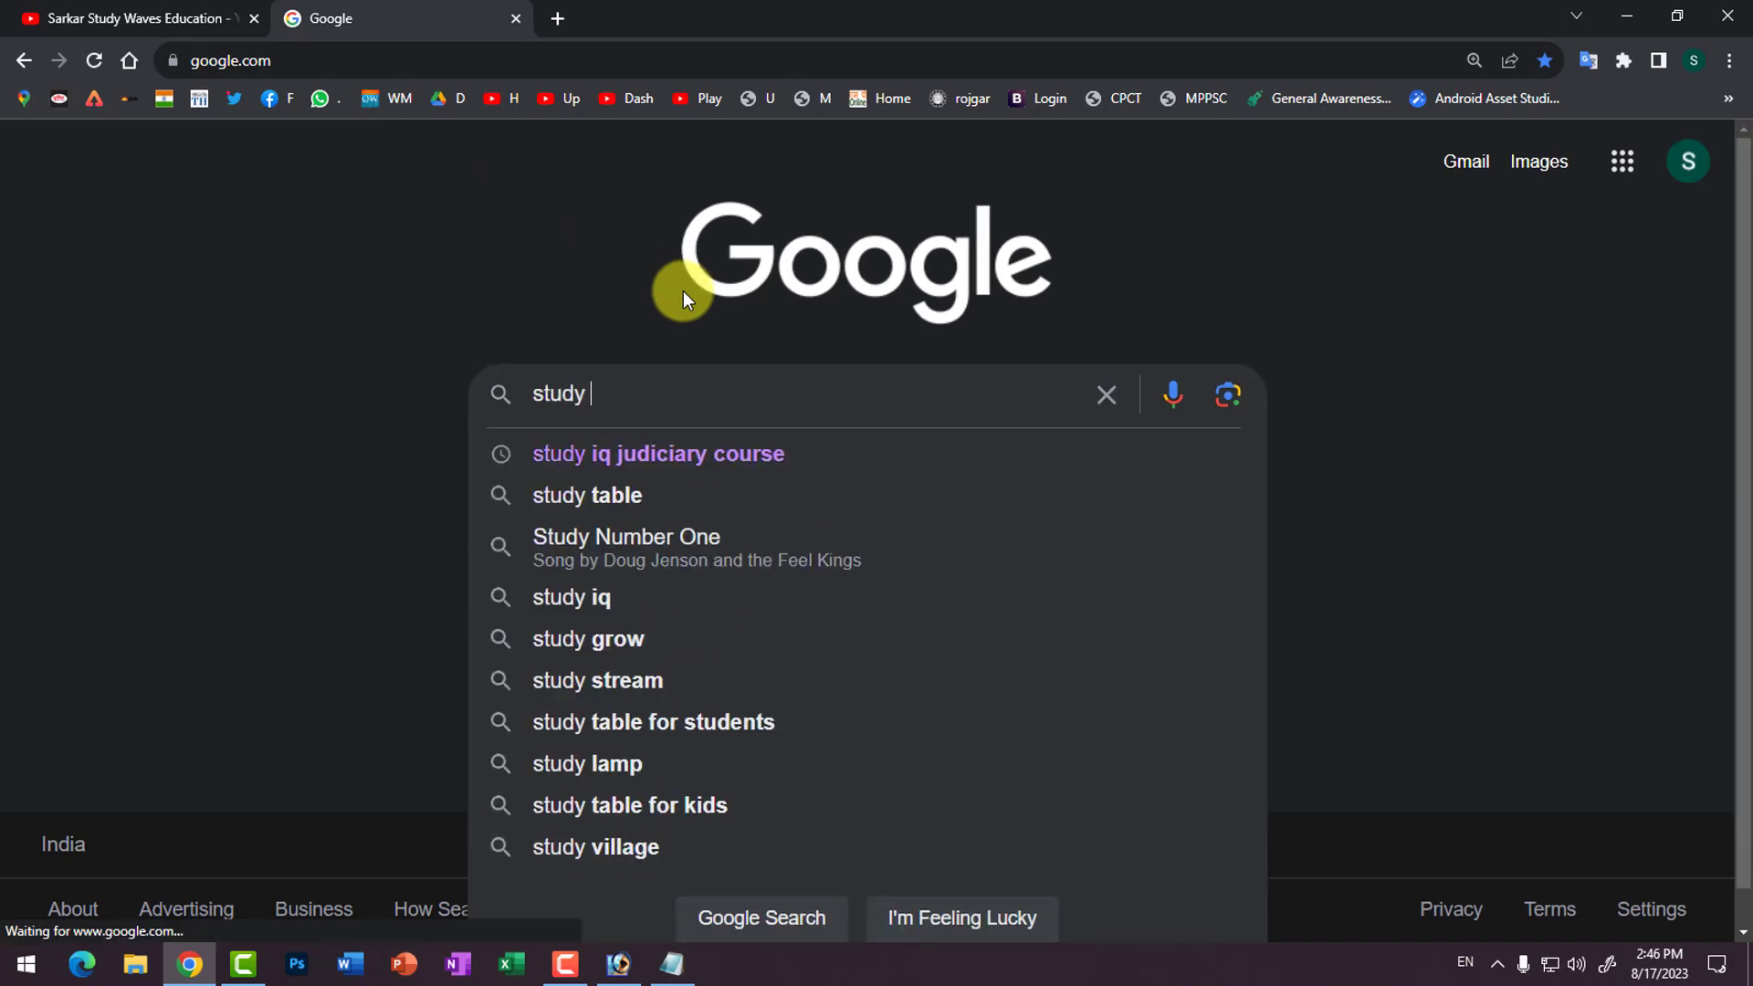
{"action": "type", "text": "logo"}
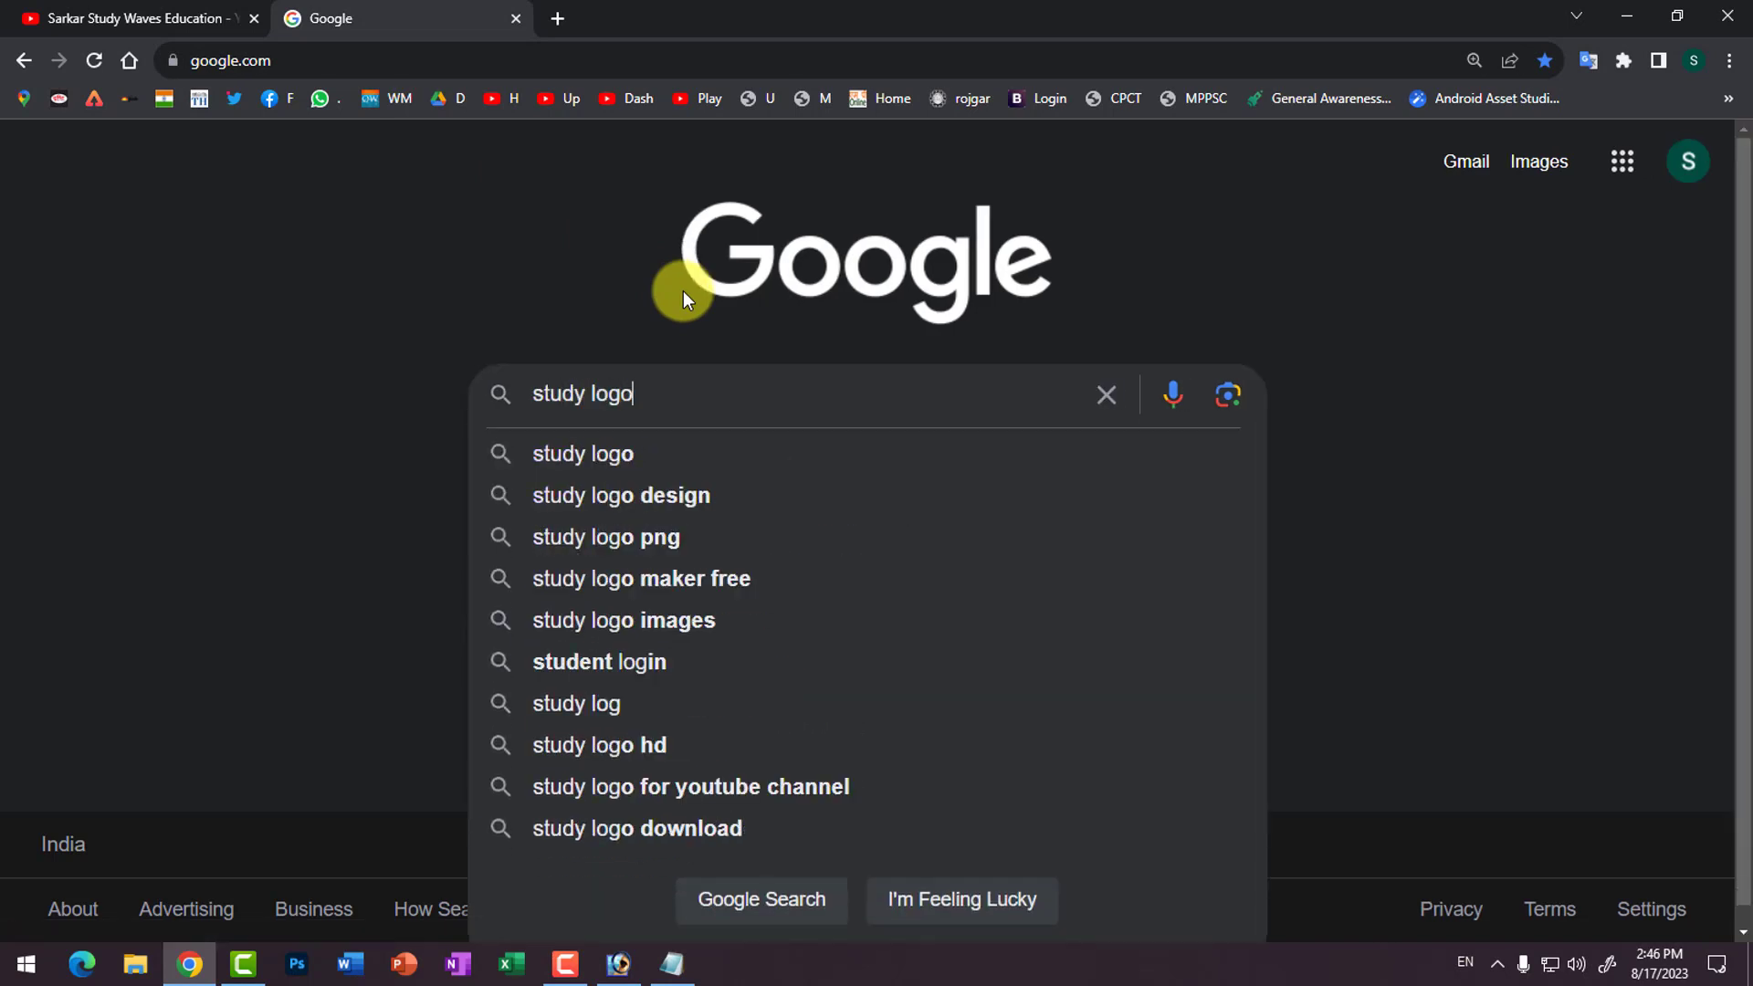
{"action": "key", "text": "Return"}
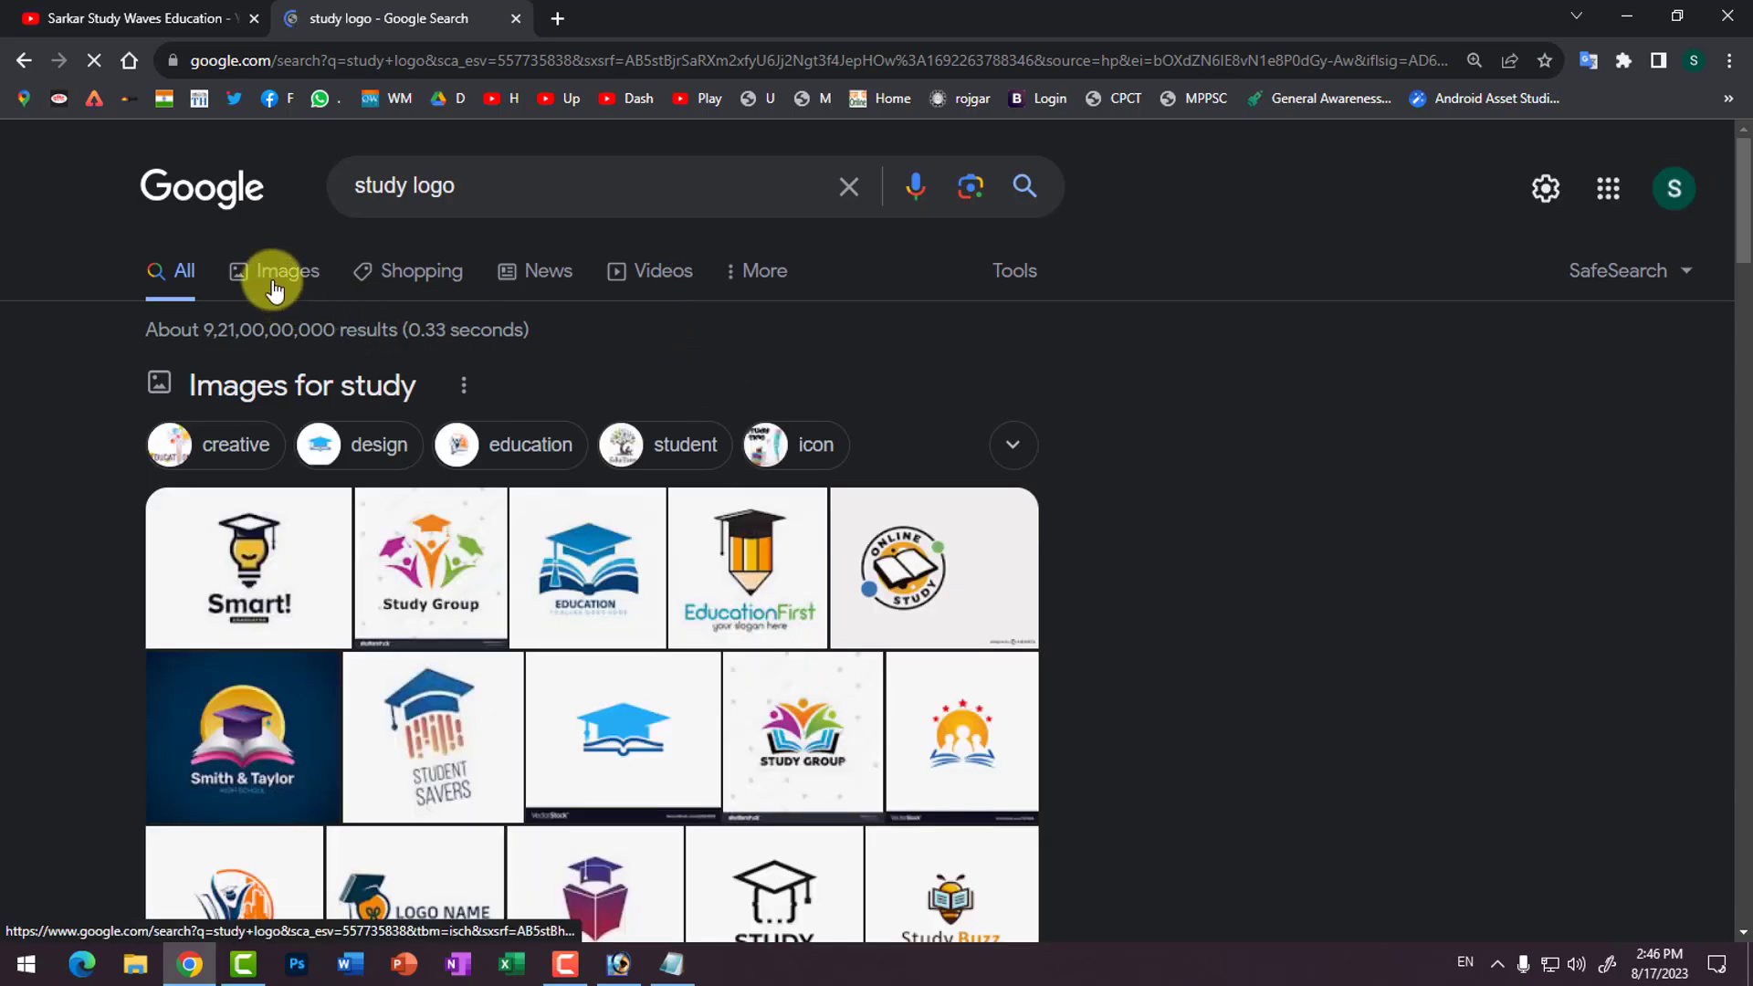
{"action": "left_click", "coordinate": [271, 290]}
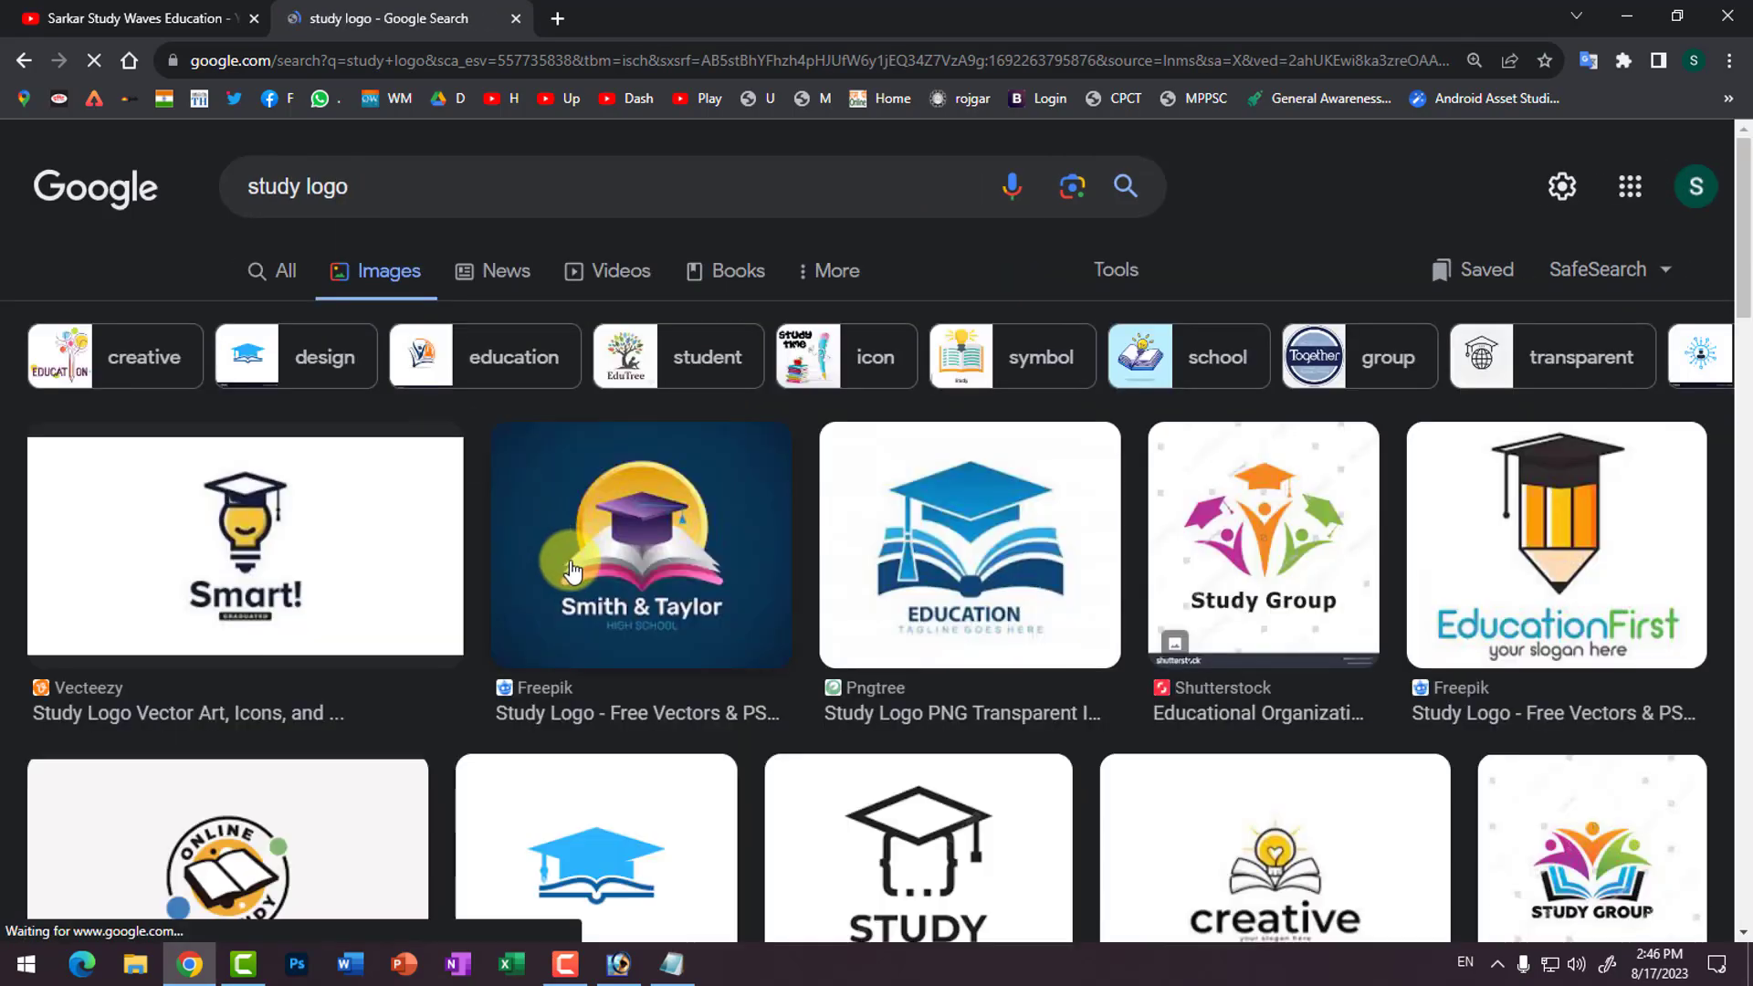
{"action": "scroll", "coordinate": [995, 553], "scroll_direction": "down", "scroll_amount": 5}
{"action": "scroll", "coordinate": [998, 560], "scroll_direction": "down", "scroll_amount": 5}
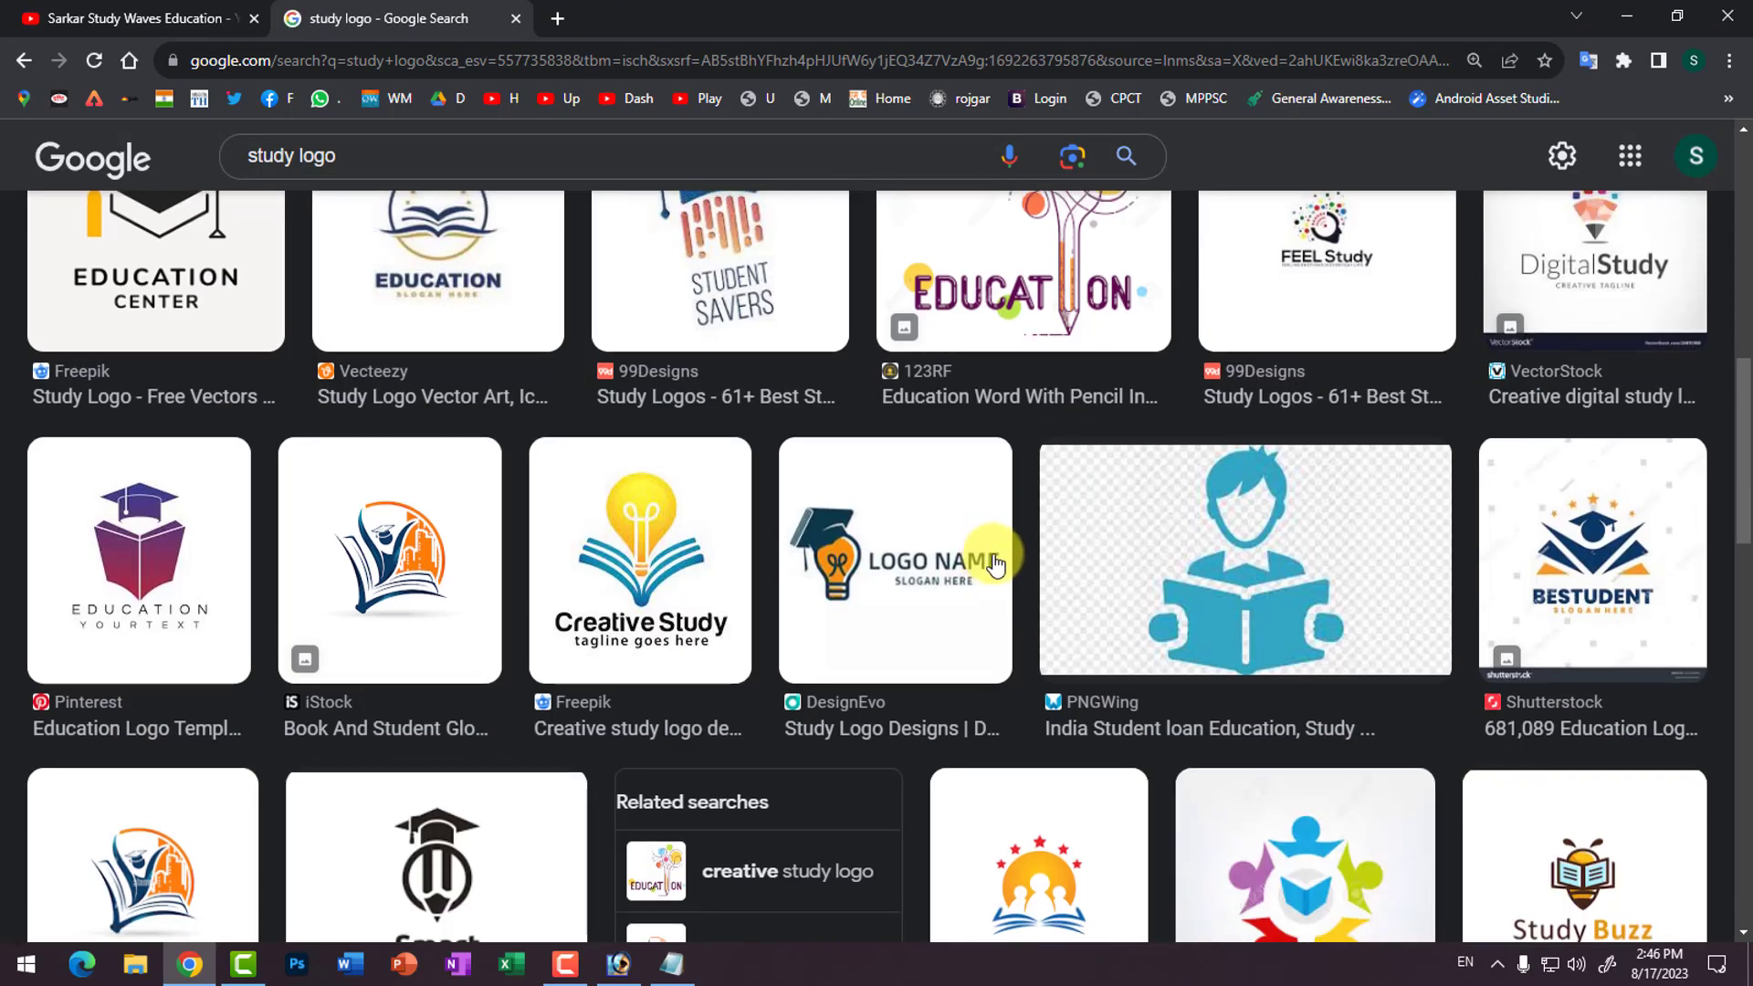
{"action": "scroll", "coordinate": [730, 456], "scroll_direction": "up", "scroll_amount": 10}
Step: Refine the image search to 'student study logo' and browse the results
{"action": "left_click_drag", "start_coordinate": [361, 185], "coordinate": [239, 184]}
{"action": "key", "text": "BackSpace"}
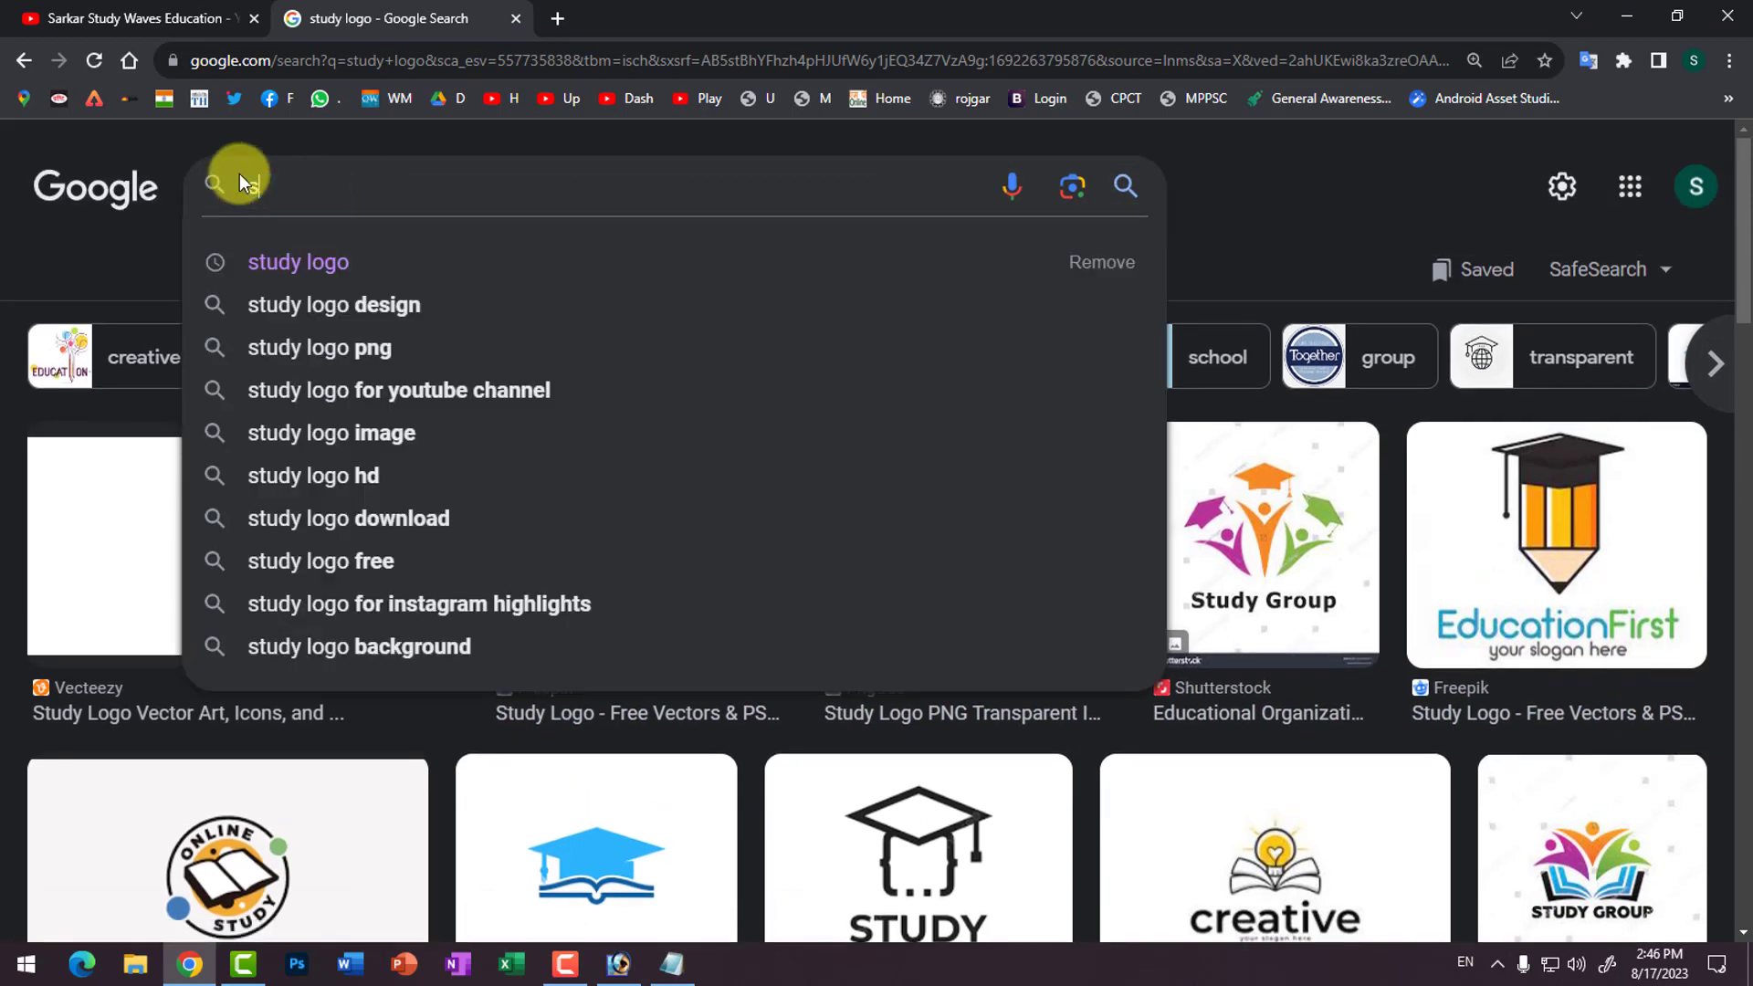
{"action": "type", "text": "student "}
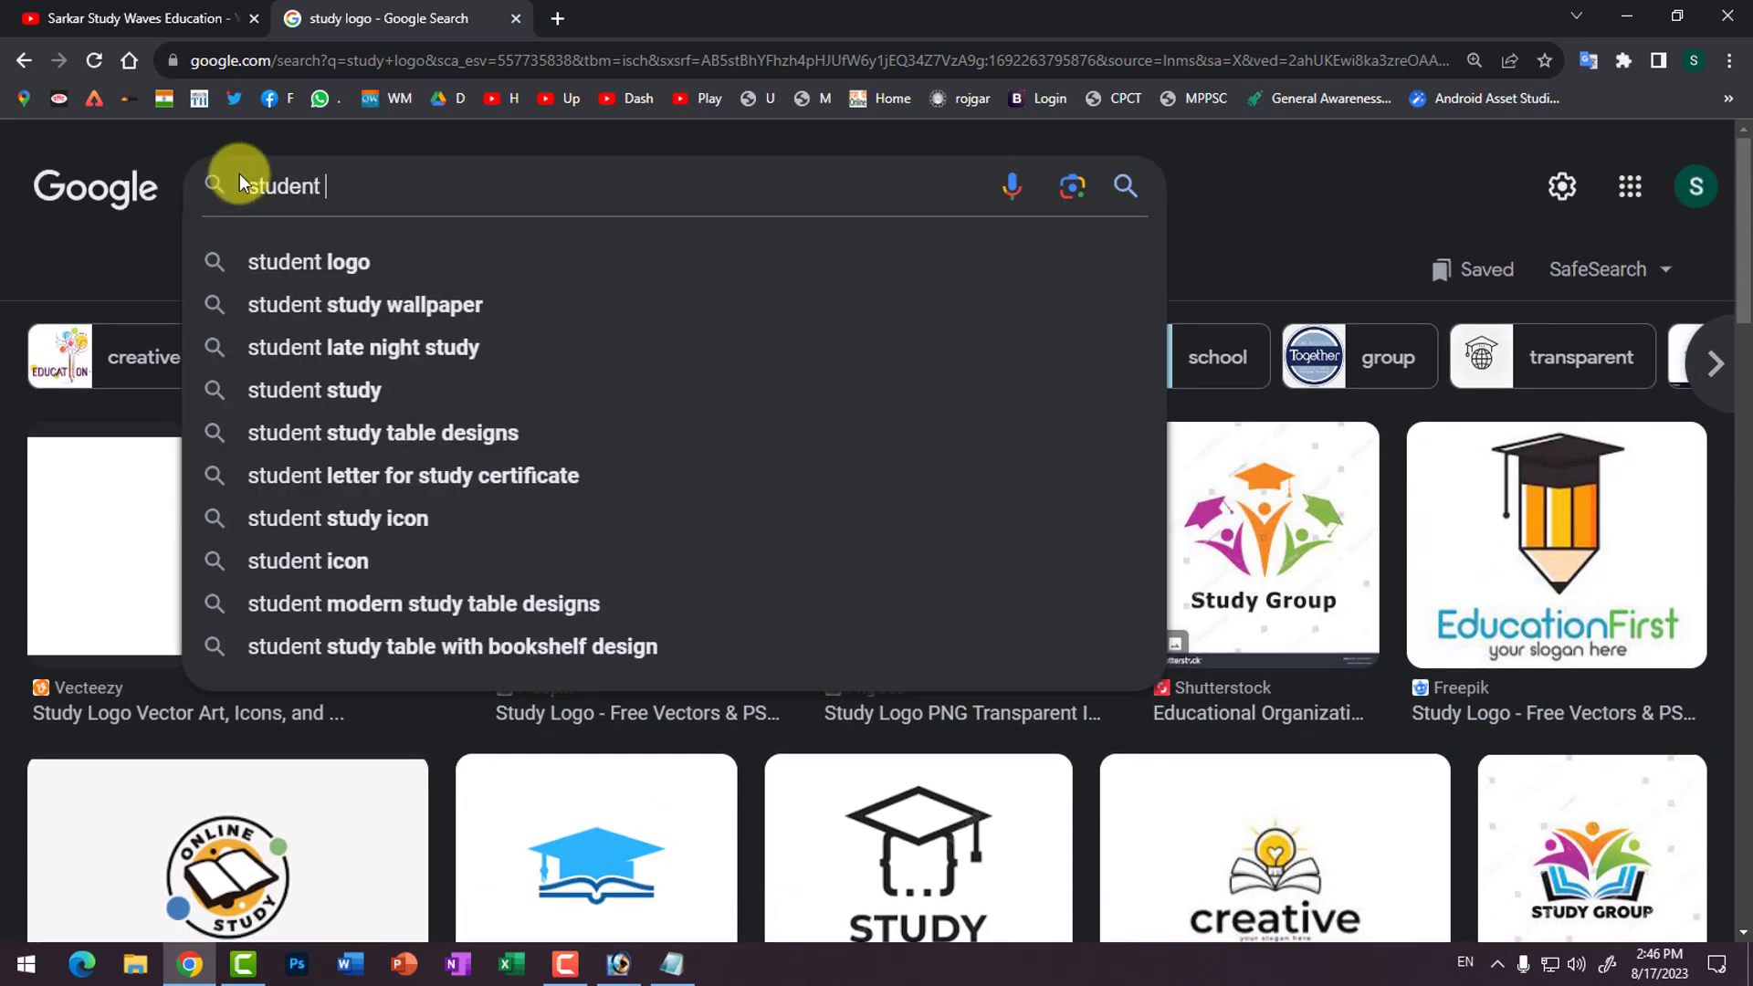
{"action": "type", "text": "study "}
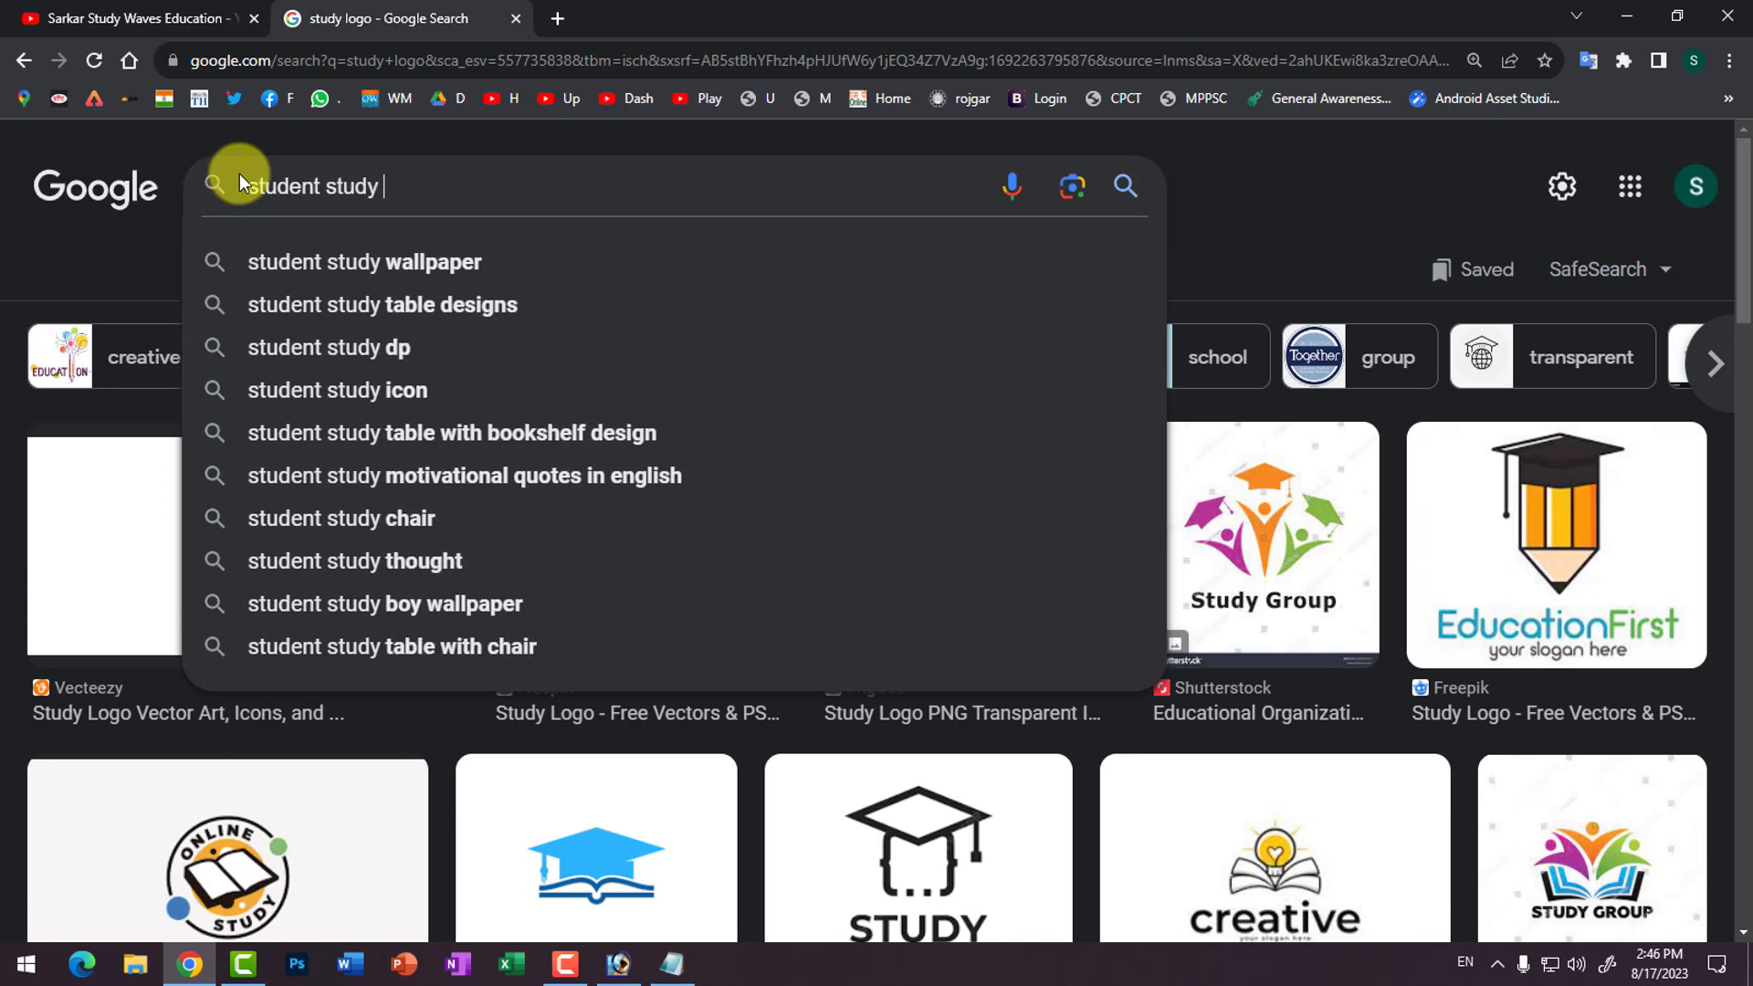
{"action": "type", "text": "lo"}
{"action": "key", "text": "BackSpace"}
{"action": "key", "text": "BackSpace"}
{"action": "type", "text": "lo"}
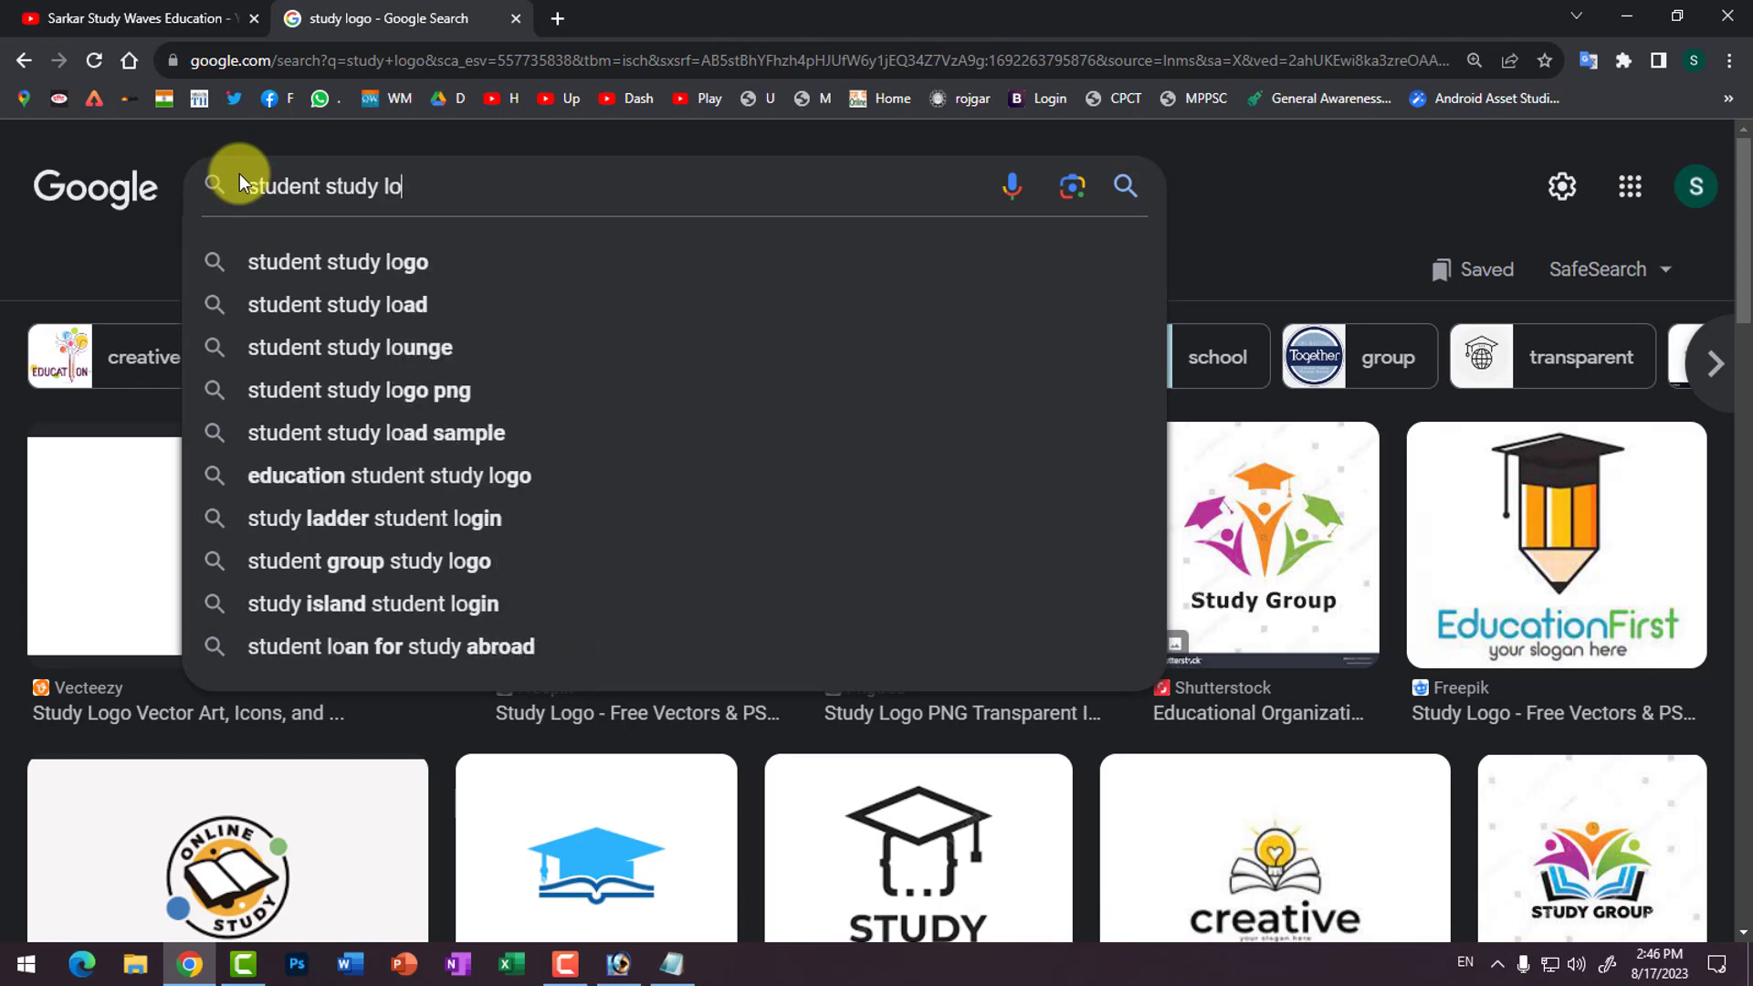
{"action": "type", "text": "go"}
{"action": "key", "text": "Return"}
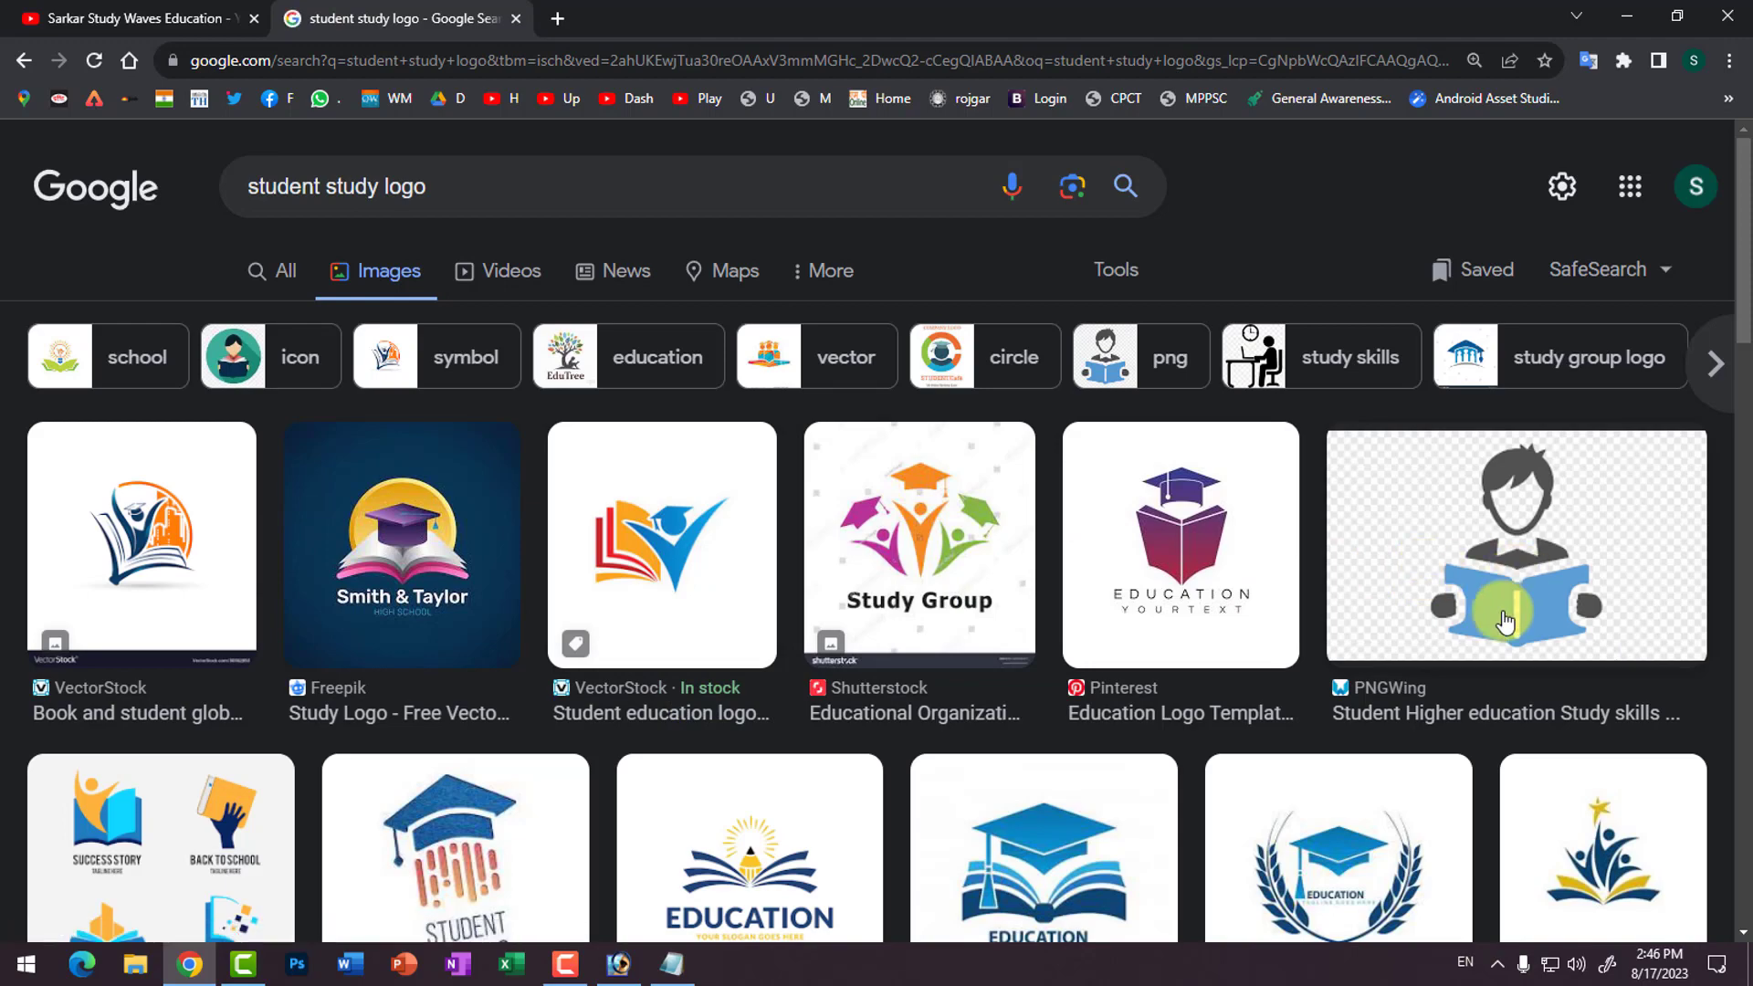
{"action": "scroll", "coordinate": [1506, 619], "scroll_direction": "down", "scroll_amount": 4}
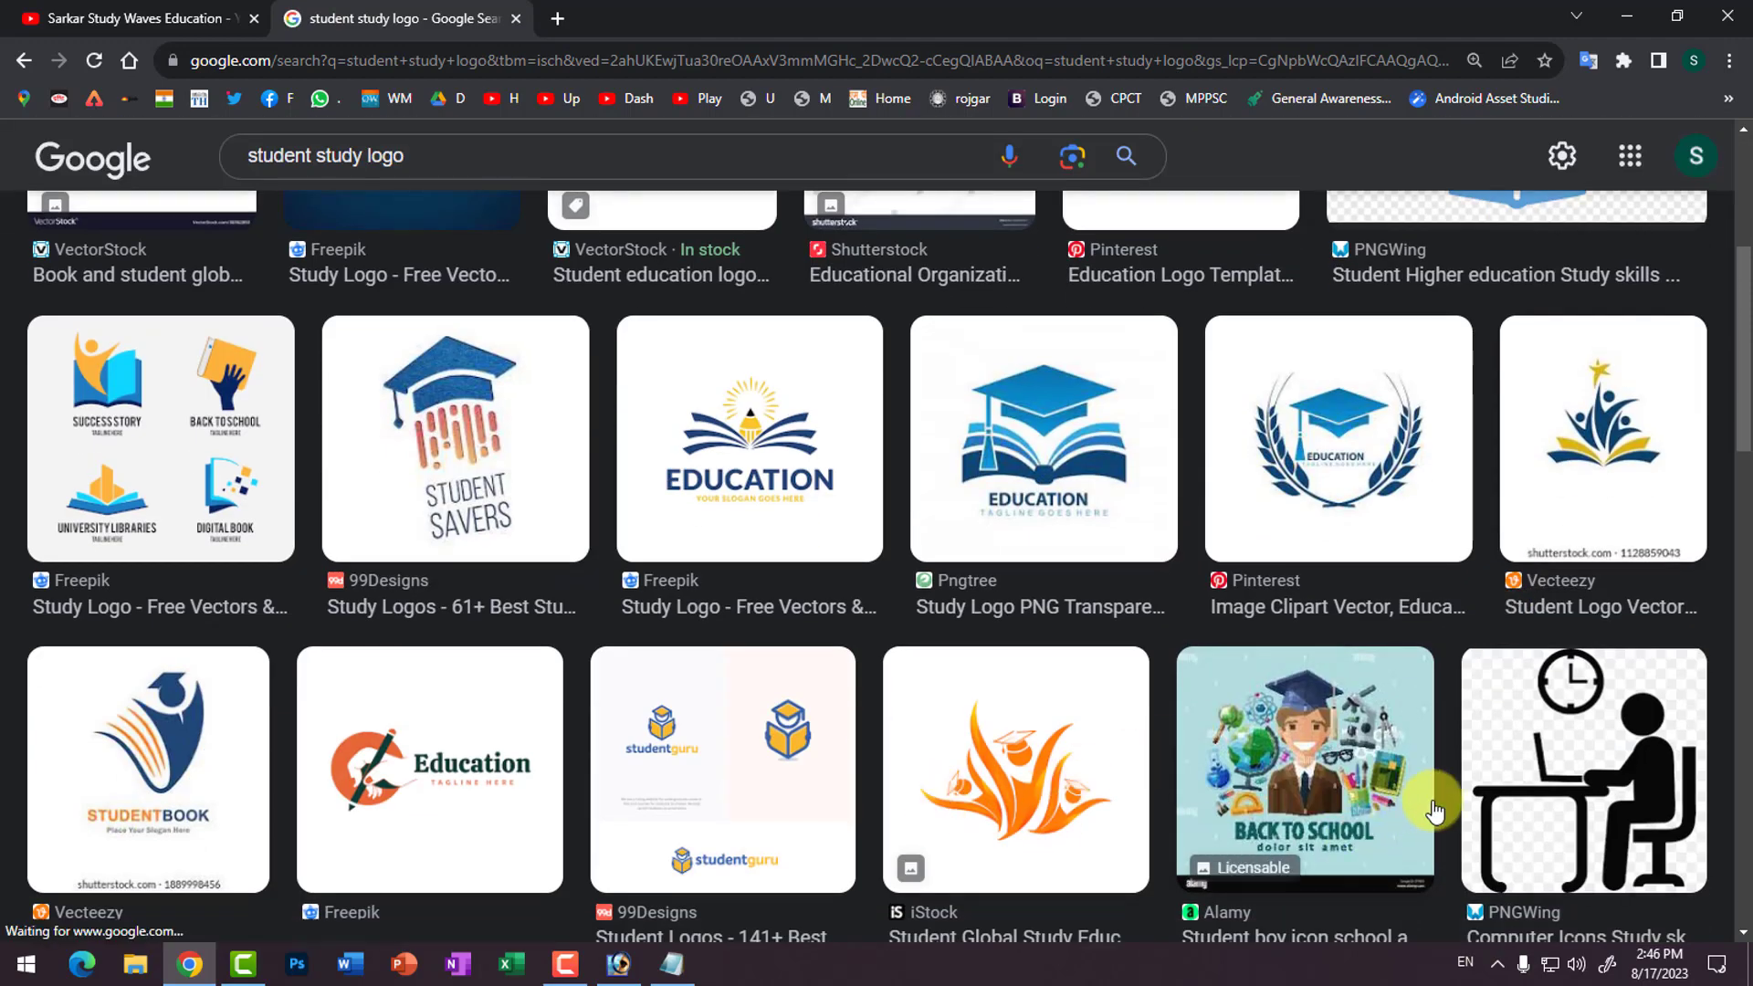
{"action": "scroll", "coordinate": [1641, 781], "scroll_direction": "down", "scroll_amount": 1}
{"action": "scroll", "coordinate": [1641, 781], "scroll_direction": "down", "scroll_amount": 1}
{"action": "scroll", "coordinate": [1498, 682], "scroll_direction": "down", "scroll_amount": 4}
{"action": "scroll", "coordinate": [822, 736], "scroll_direction": "up", "scroll_amount": 4}
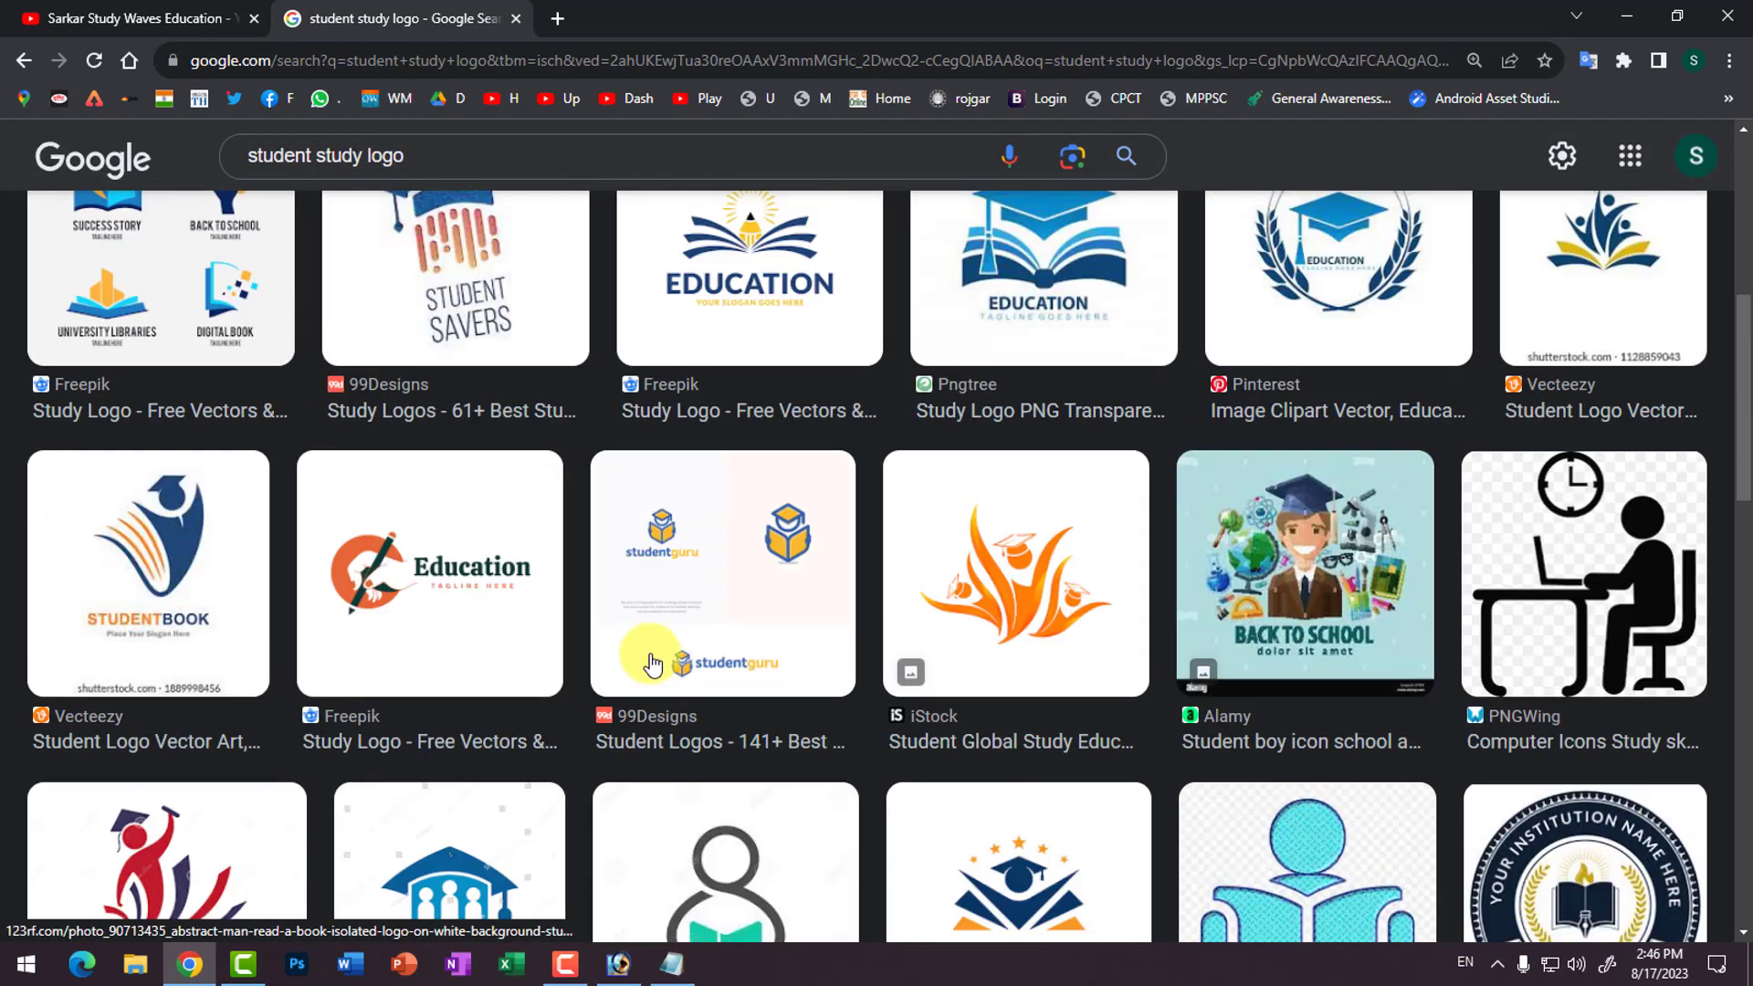
{"action": "scroll", "coordinate": [666, 665], "scroll_direction": "up", "scroll_amount": 6}
{"action": "left_click", "coordinate": [463, 198]}
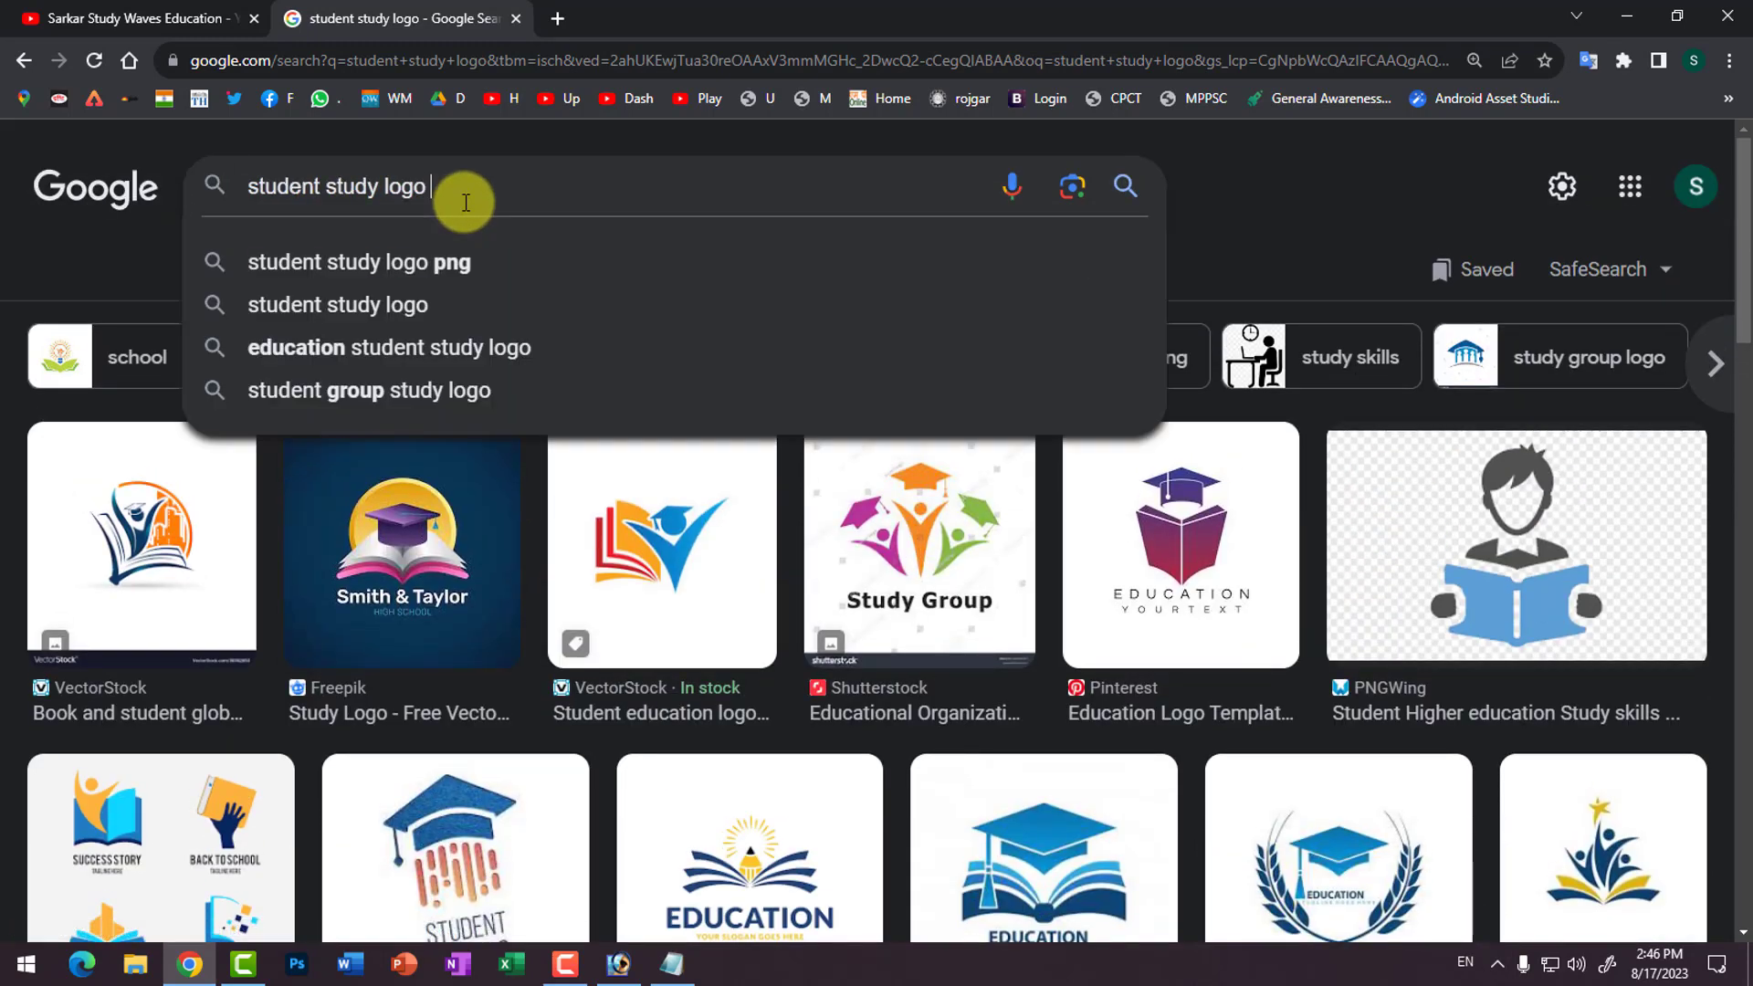
Step: Refine the image search to 'student study logo png'
{"action": "type", "text": "png"}
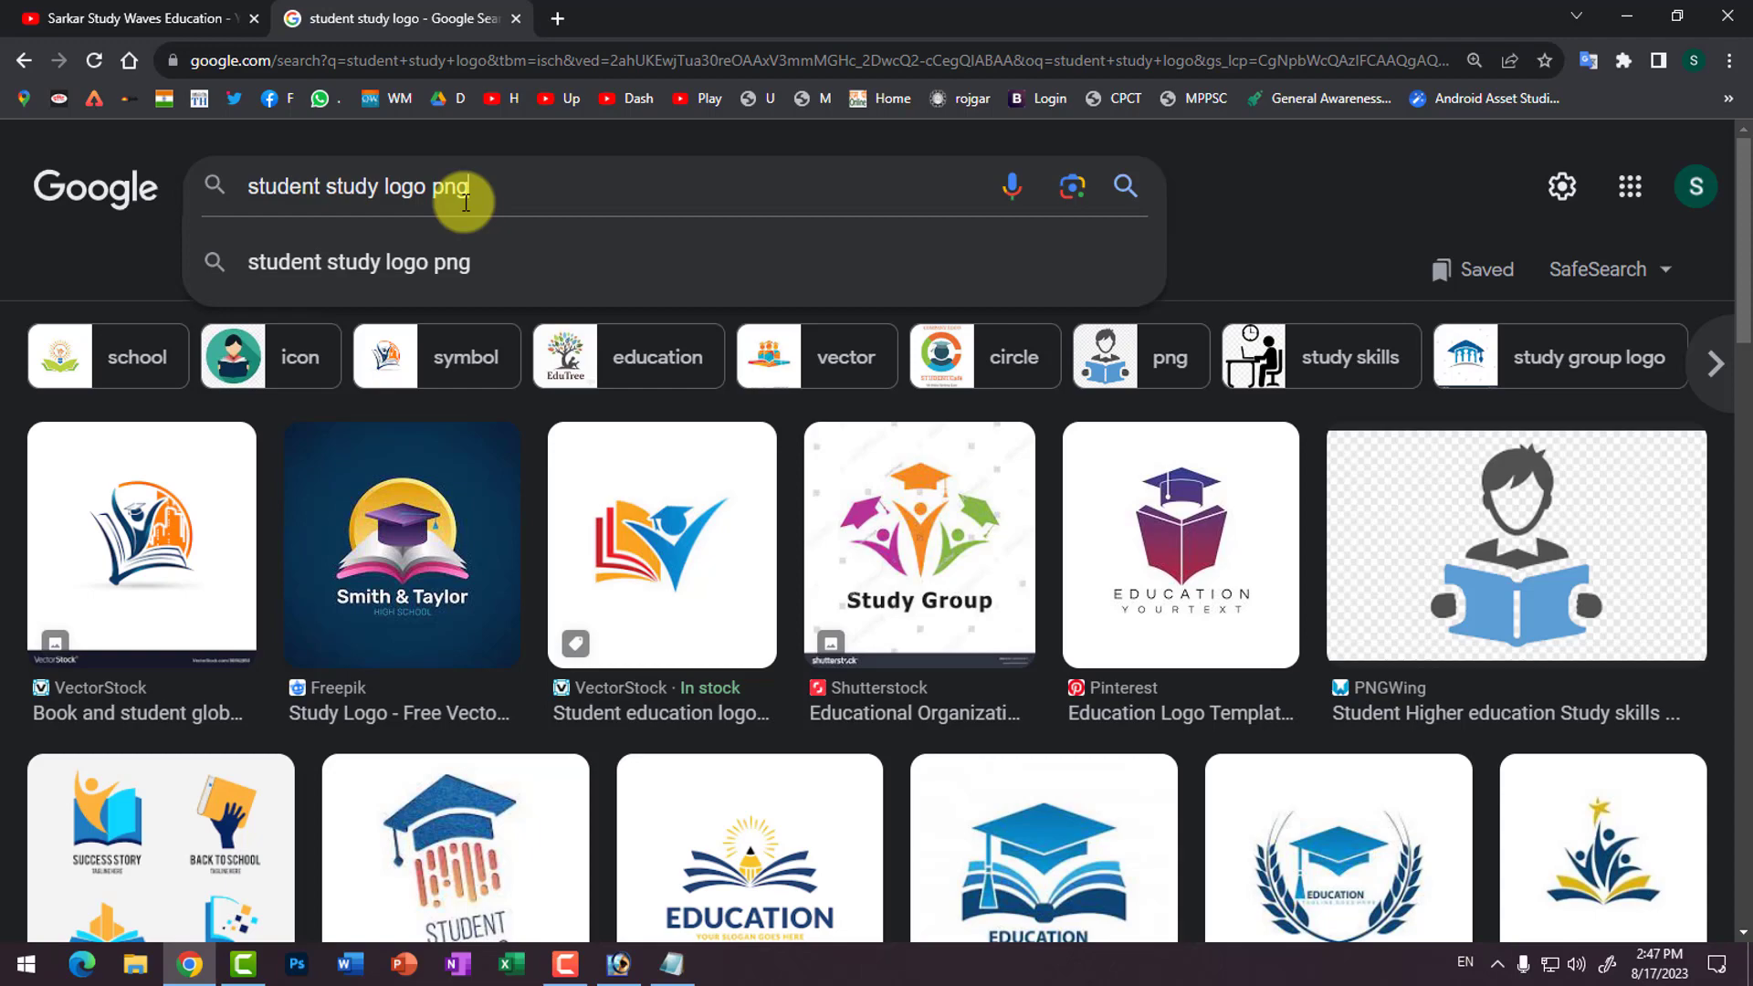
{"action": "key", "text": "Return"}
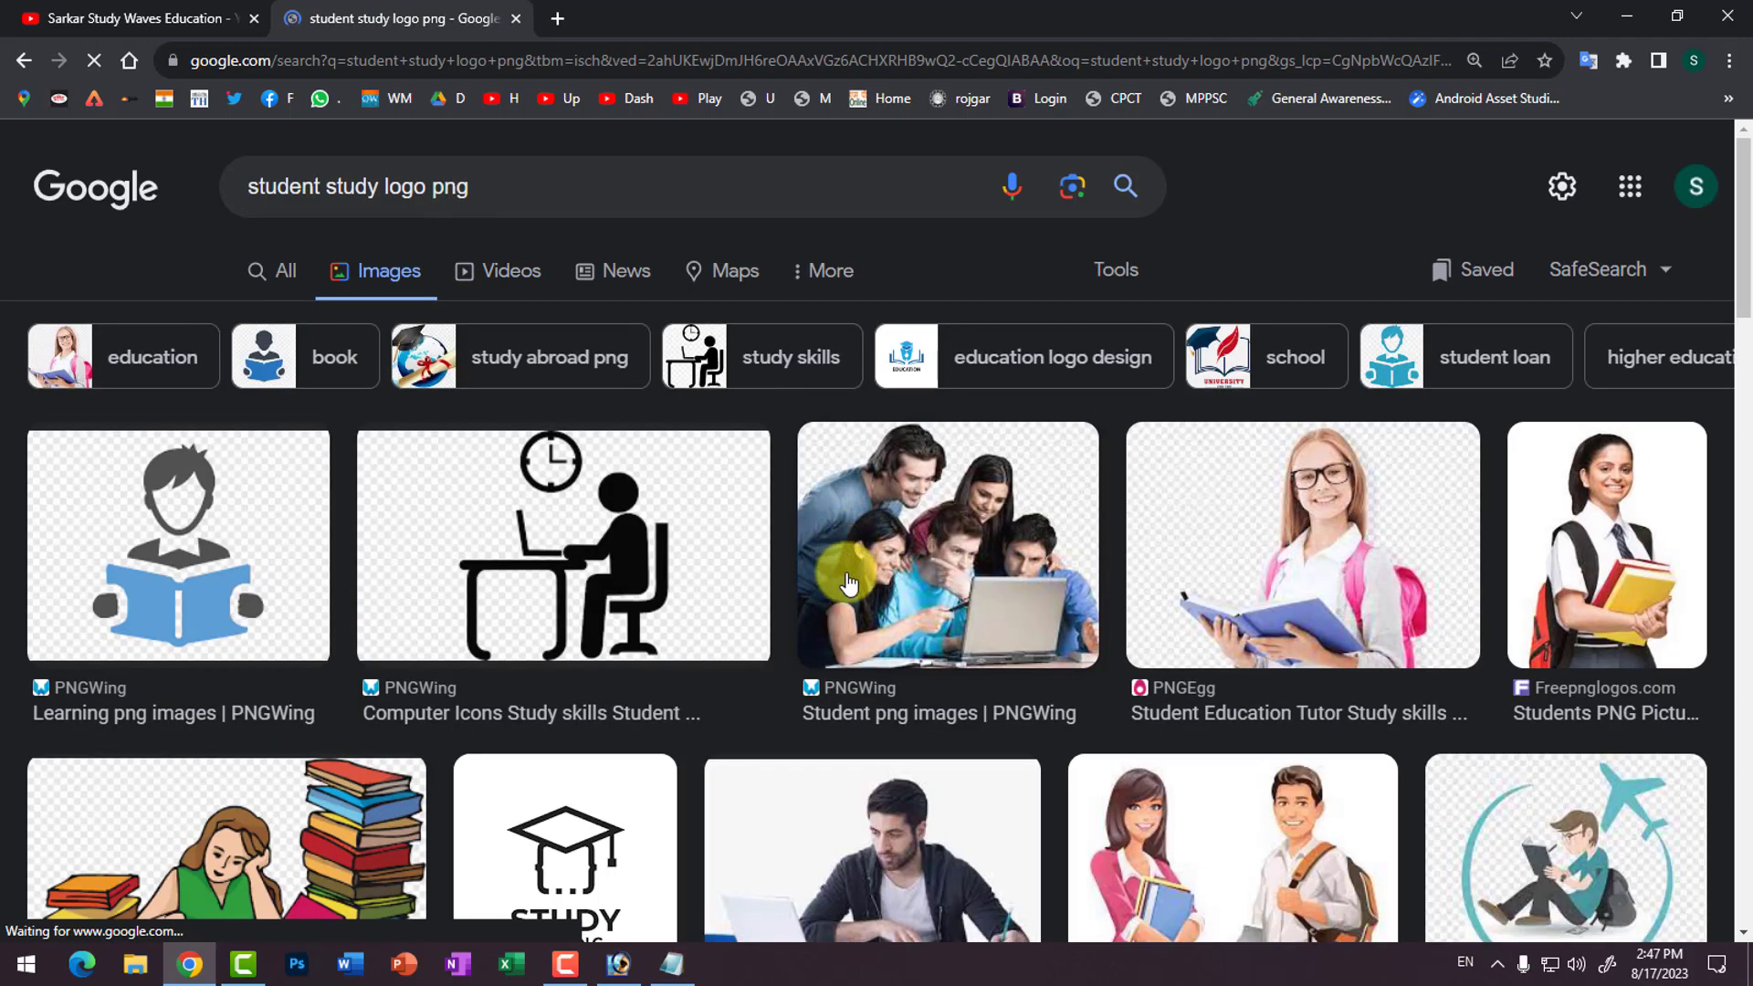
{"action": "scroll", "coordinate": [534, 726], "scroll_direction": "down", "scroll_amount": 2}
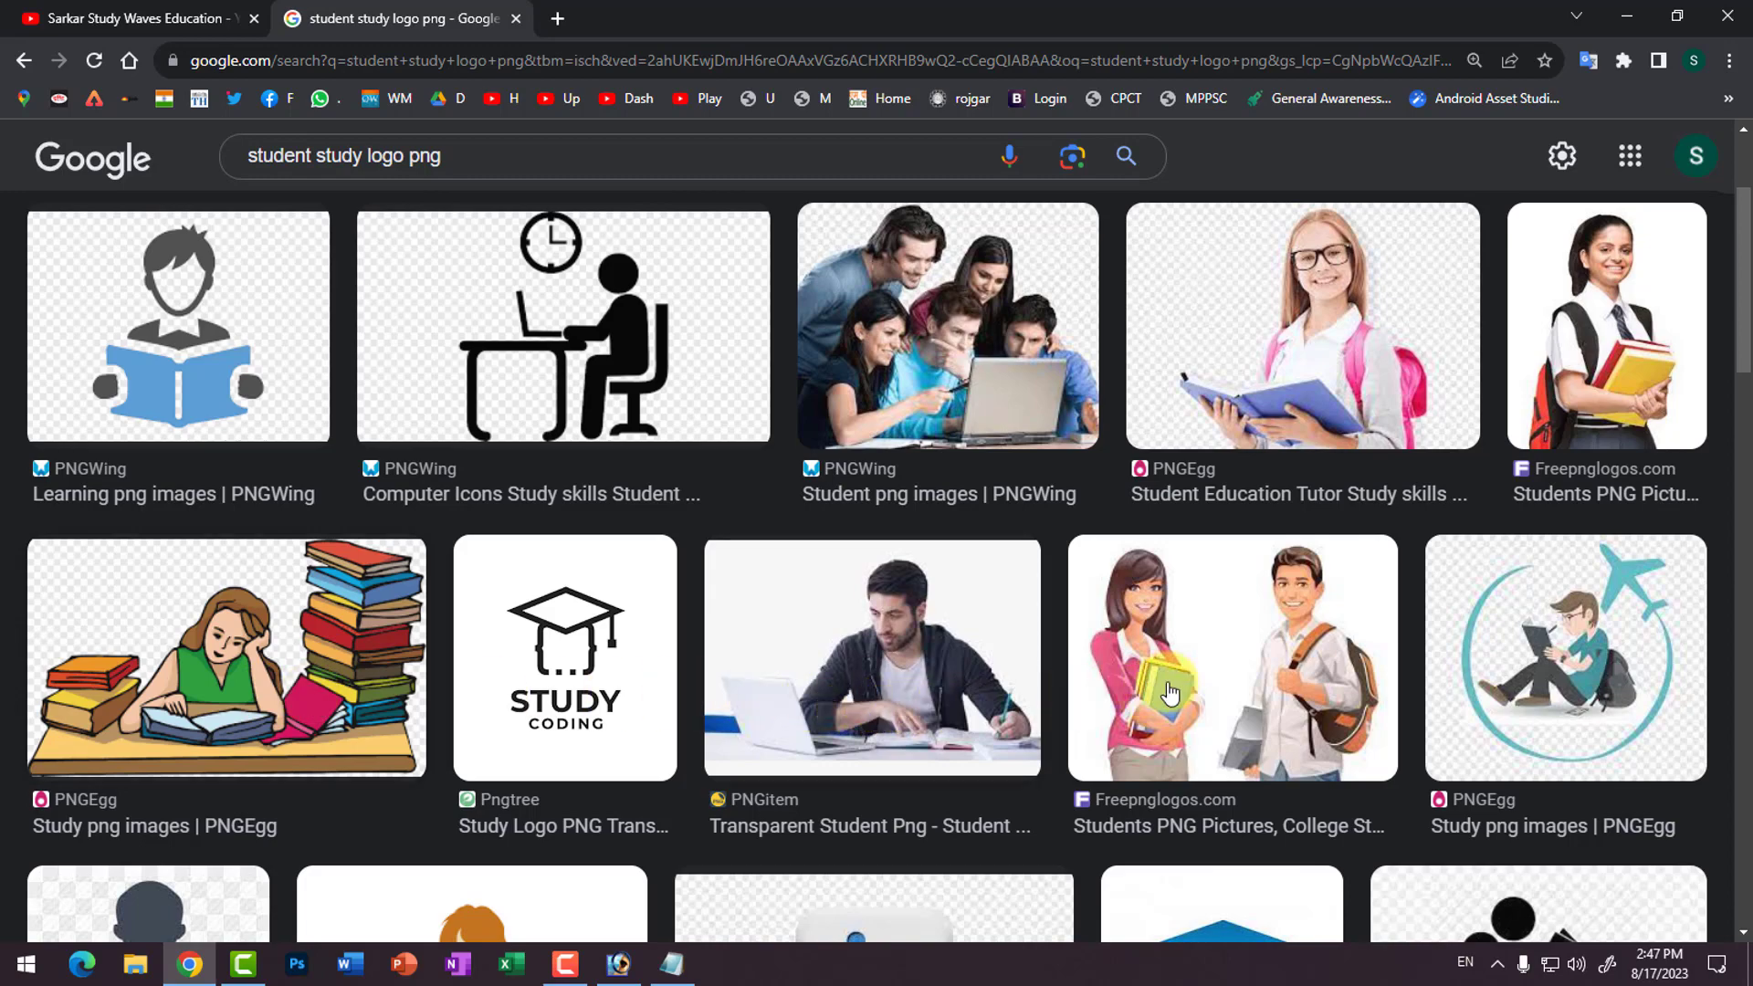
Step: Preview the blue EDUCATION graduation-cap logo and bring up its save options
{"action": "left_click", "coordinate": [557, 699]}
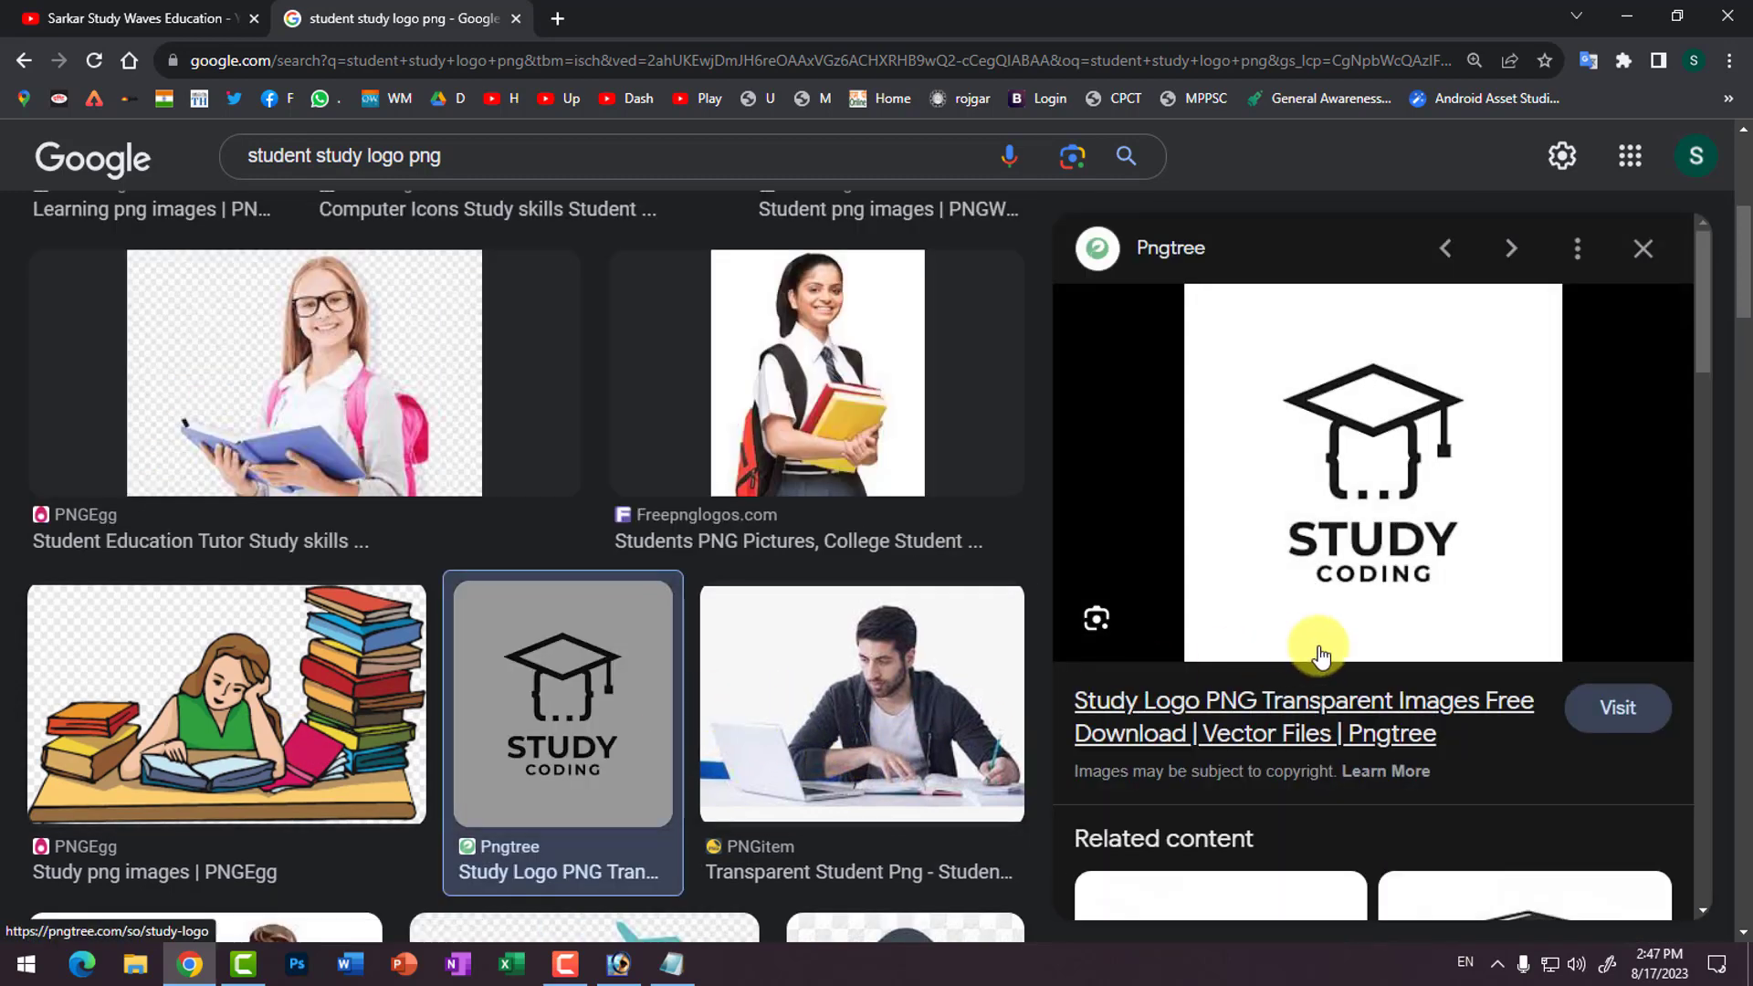
{"action": "mouse_move", "coordinate": [1373, 473]}
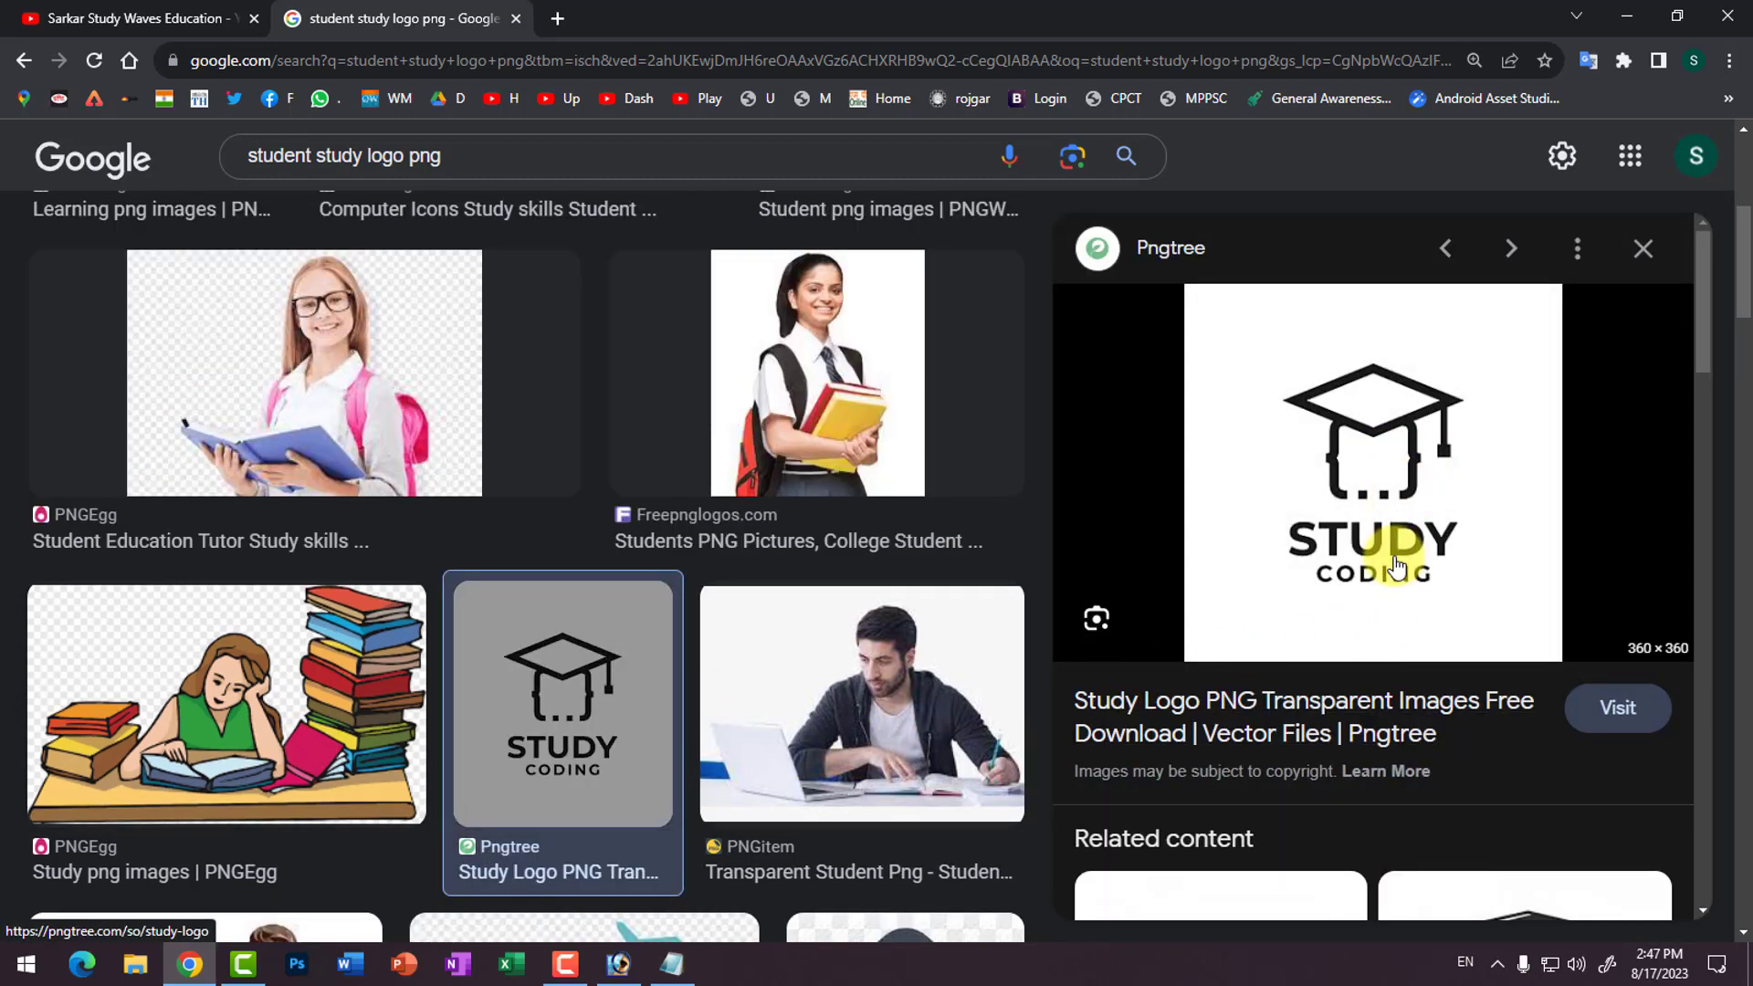
{"action": "scroll", "coordinate": [1384, 639], "scroll_direction": "down", "scroll_amount": 3}
{"action": "scroll", "coordinate": [1342, 731], "scroll_direction": "down", "scroll_amount": 3}
{"action": "left_click", "coordinate": [1279, 534]}
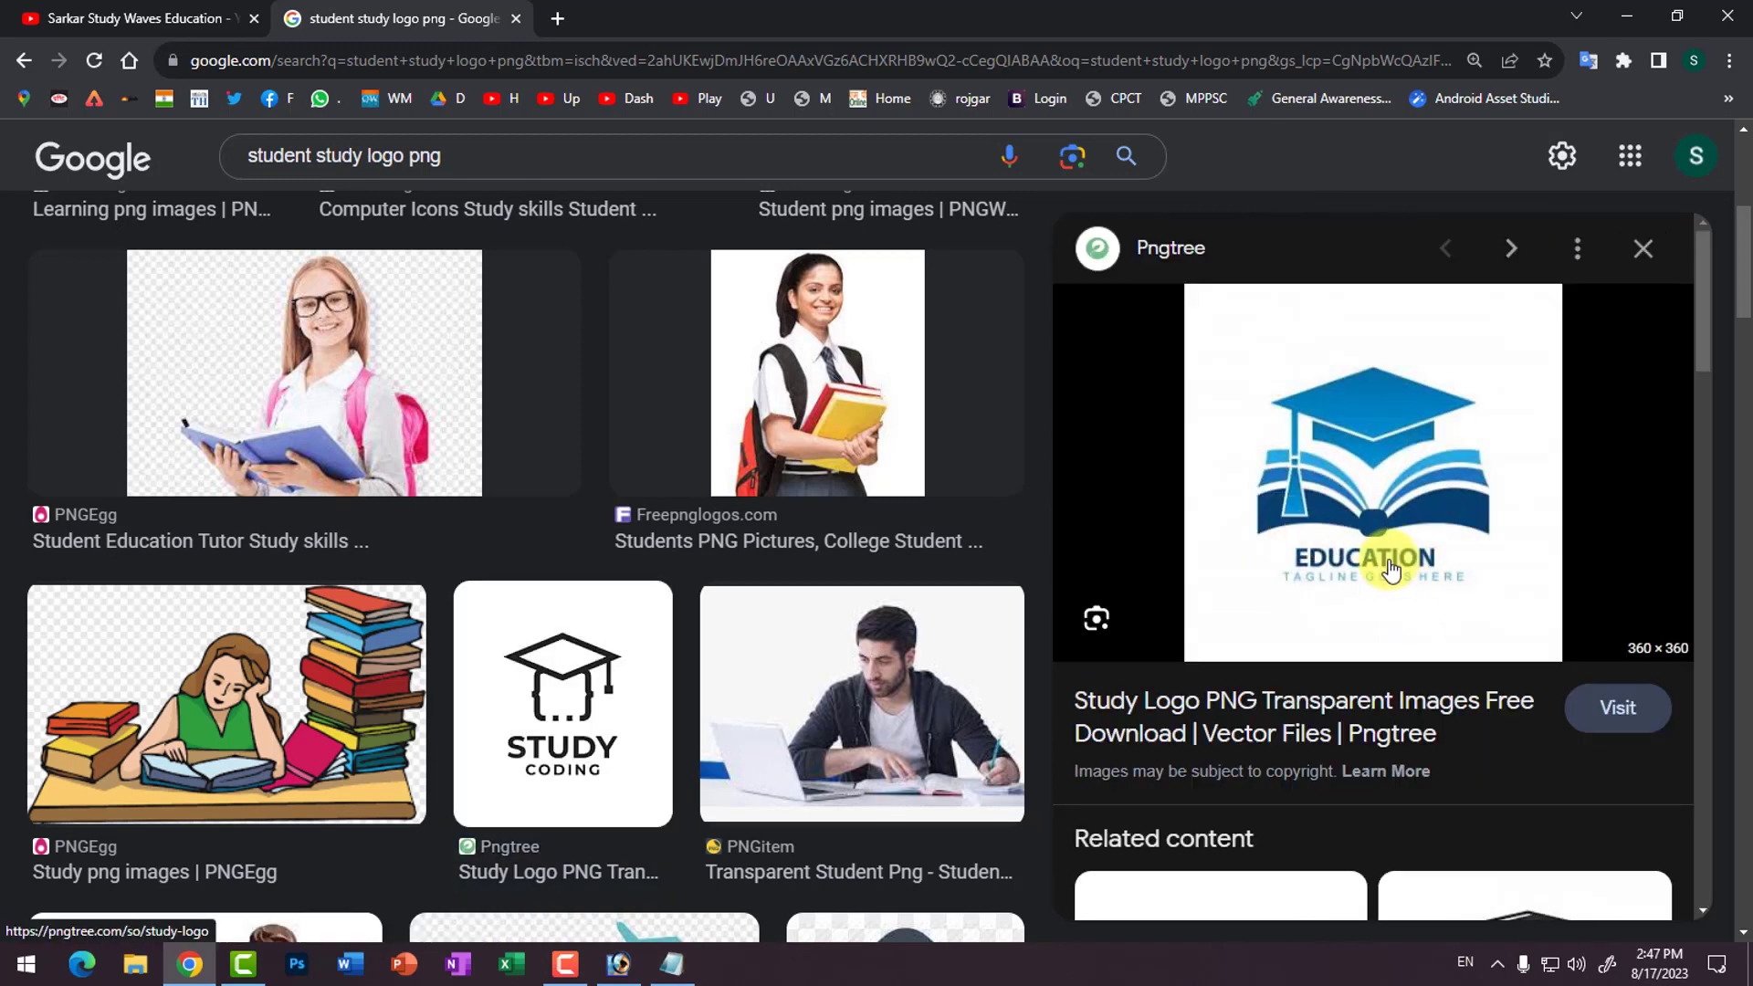
{"action": "left_click", "coordinate": [1339, 420]}
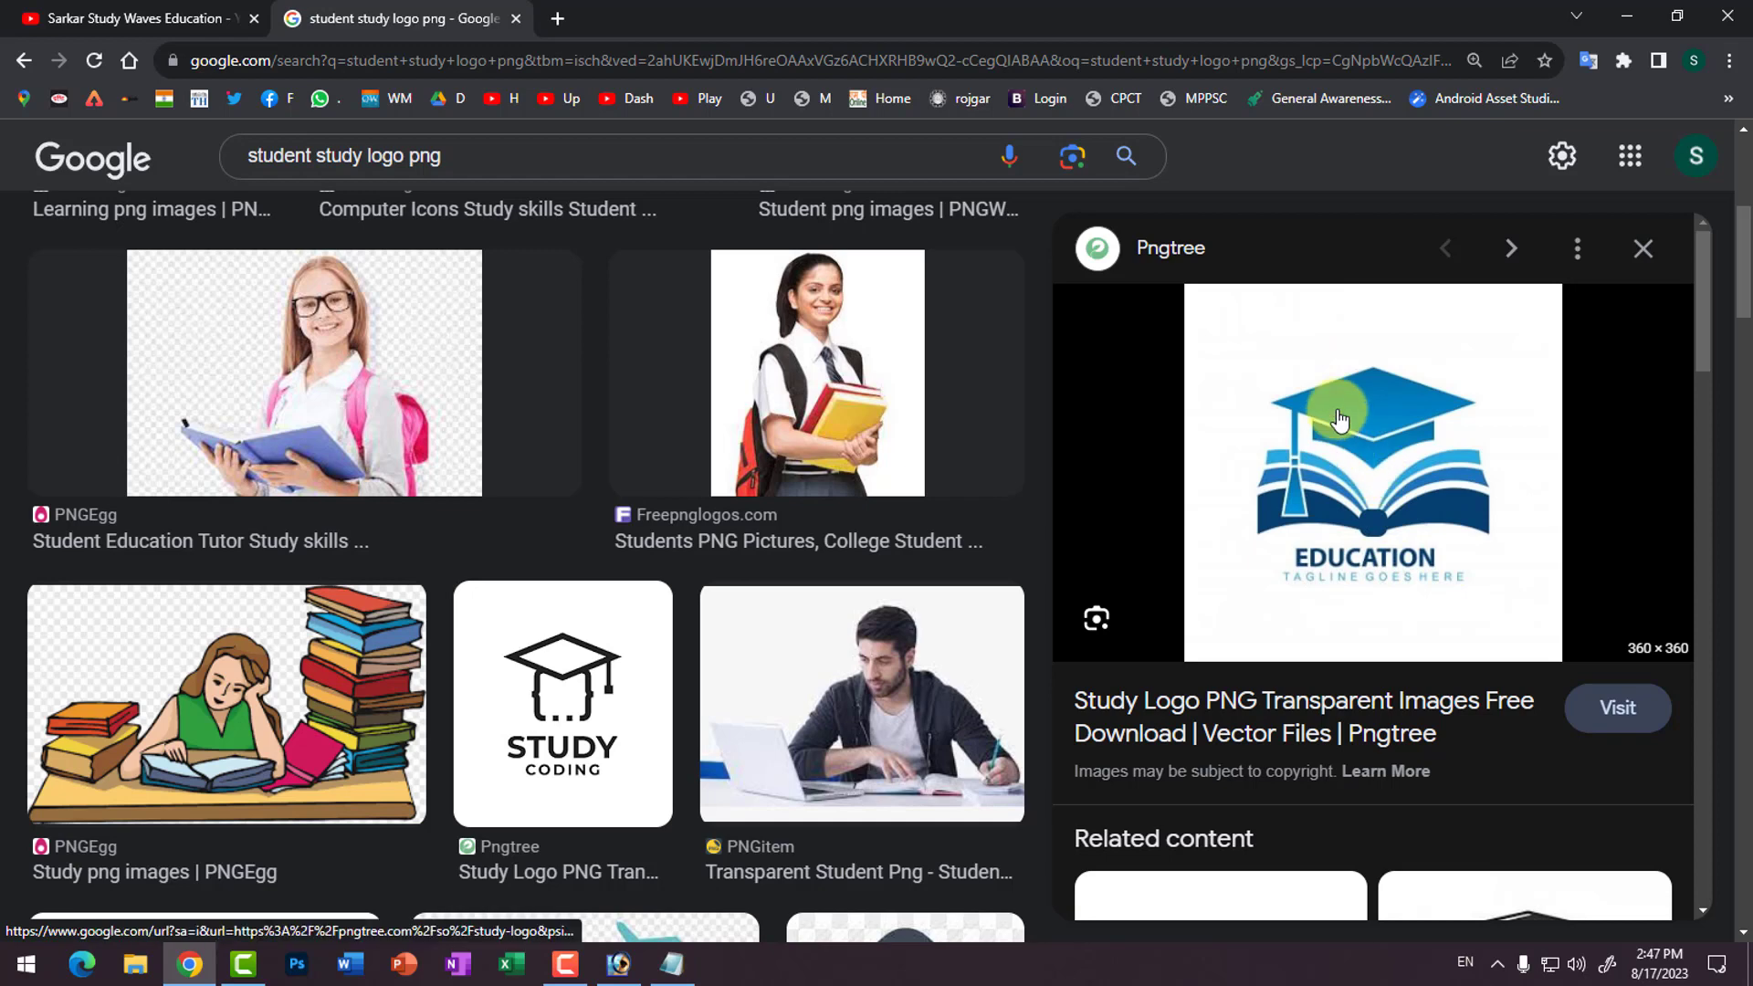
{"action": "right_click", "coordinate": [1339, 420]}
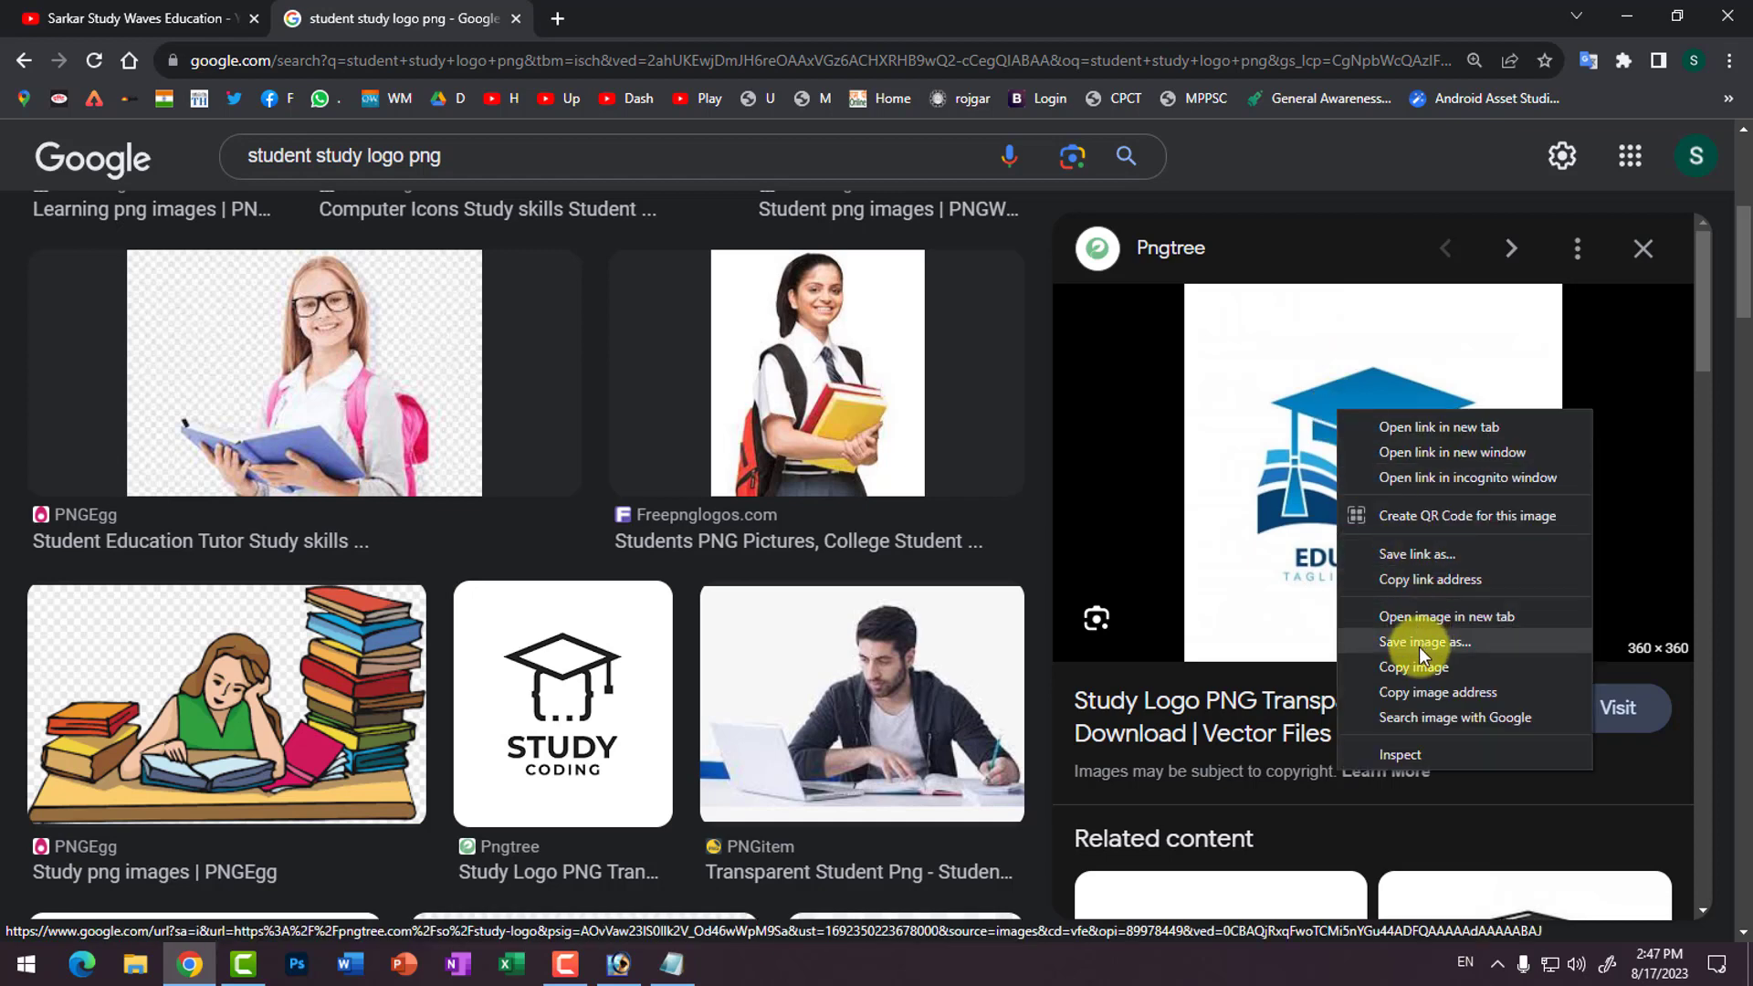
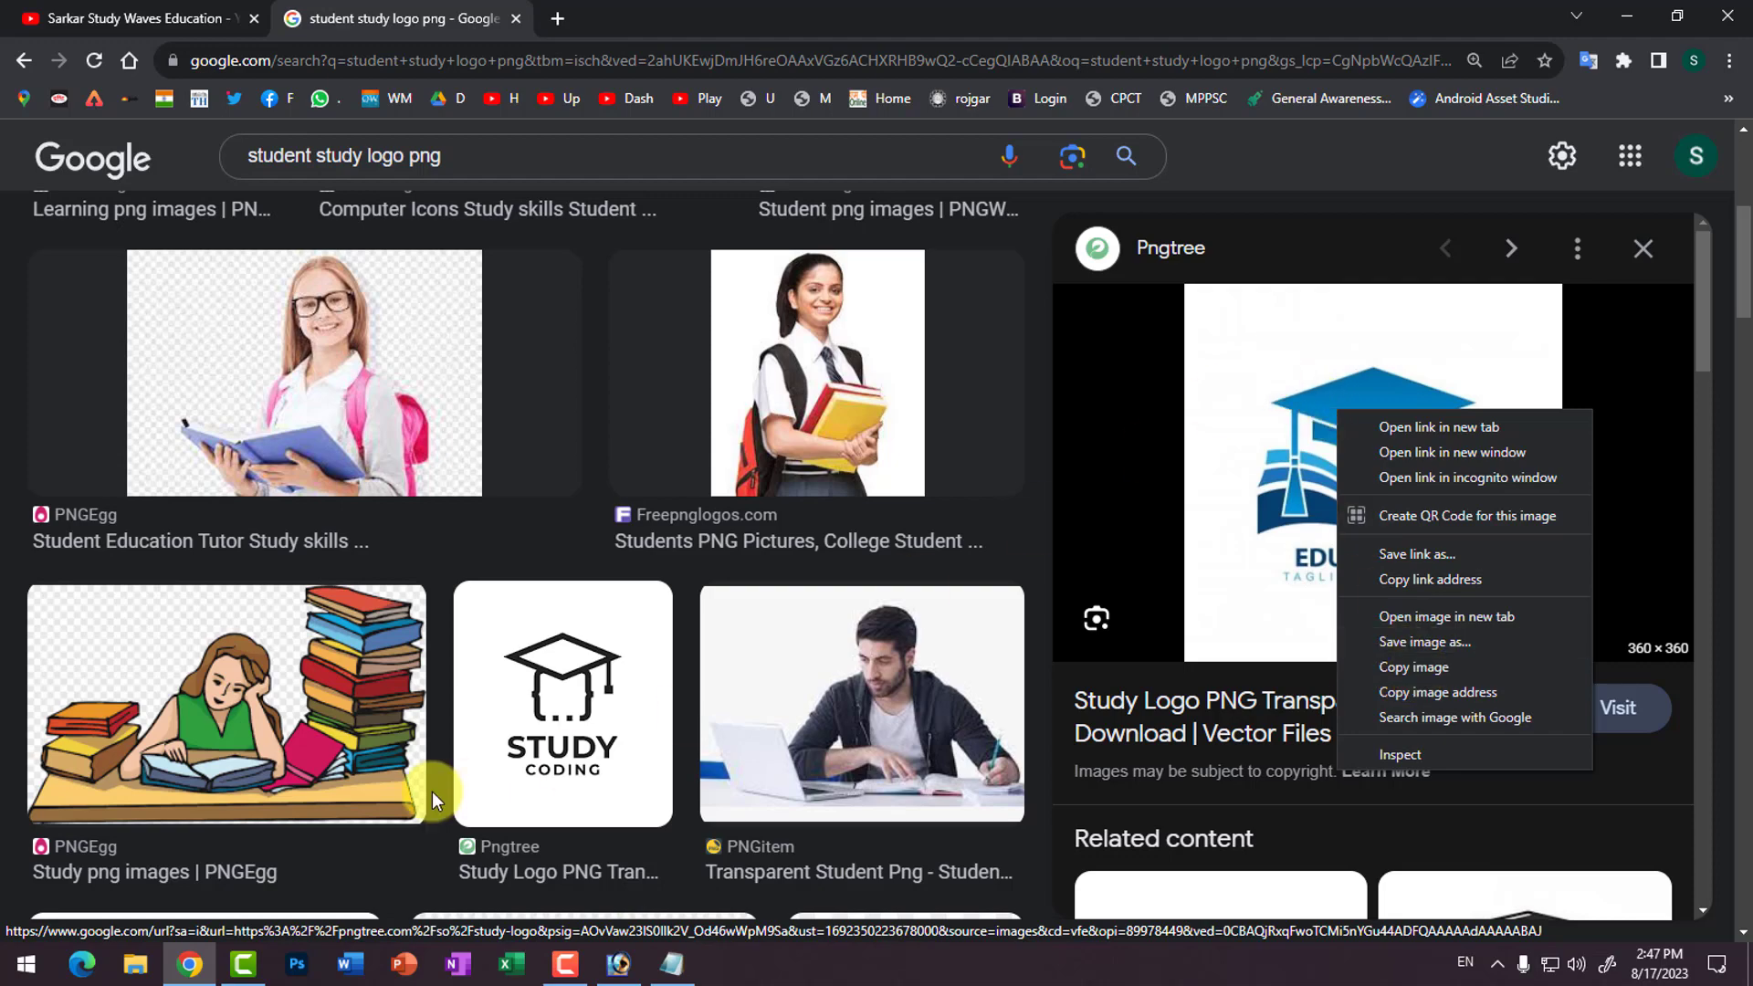
Step: Copy the Pixabay clipart of a student reading a book from Google Images, then return to Photoshop
{"action": "scroll", "coordinate": [563, 810], "scroll_direction": "down", "scroll_amount": 3}
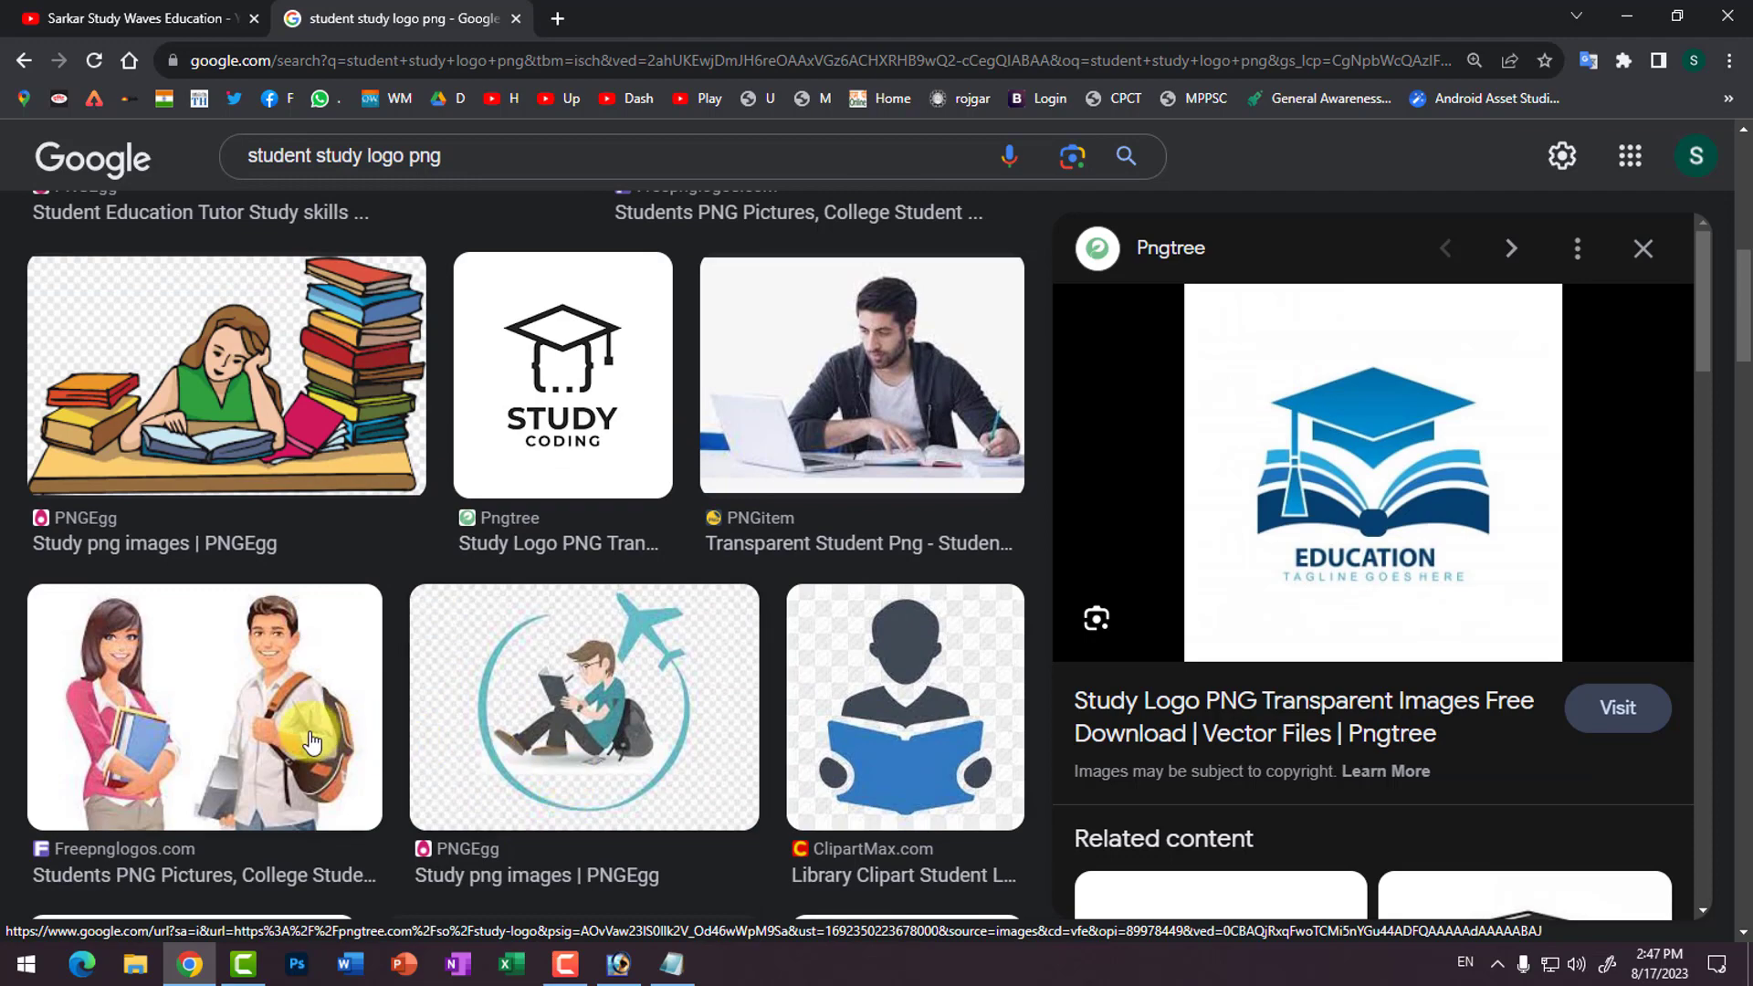
{"action": "scroll", "coordinate": [736, 735], "scroll_direction": "down", "scroll_amount": 6}
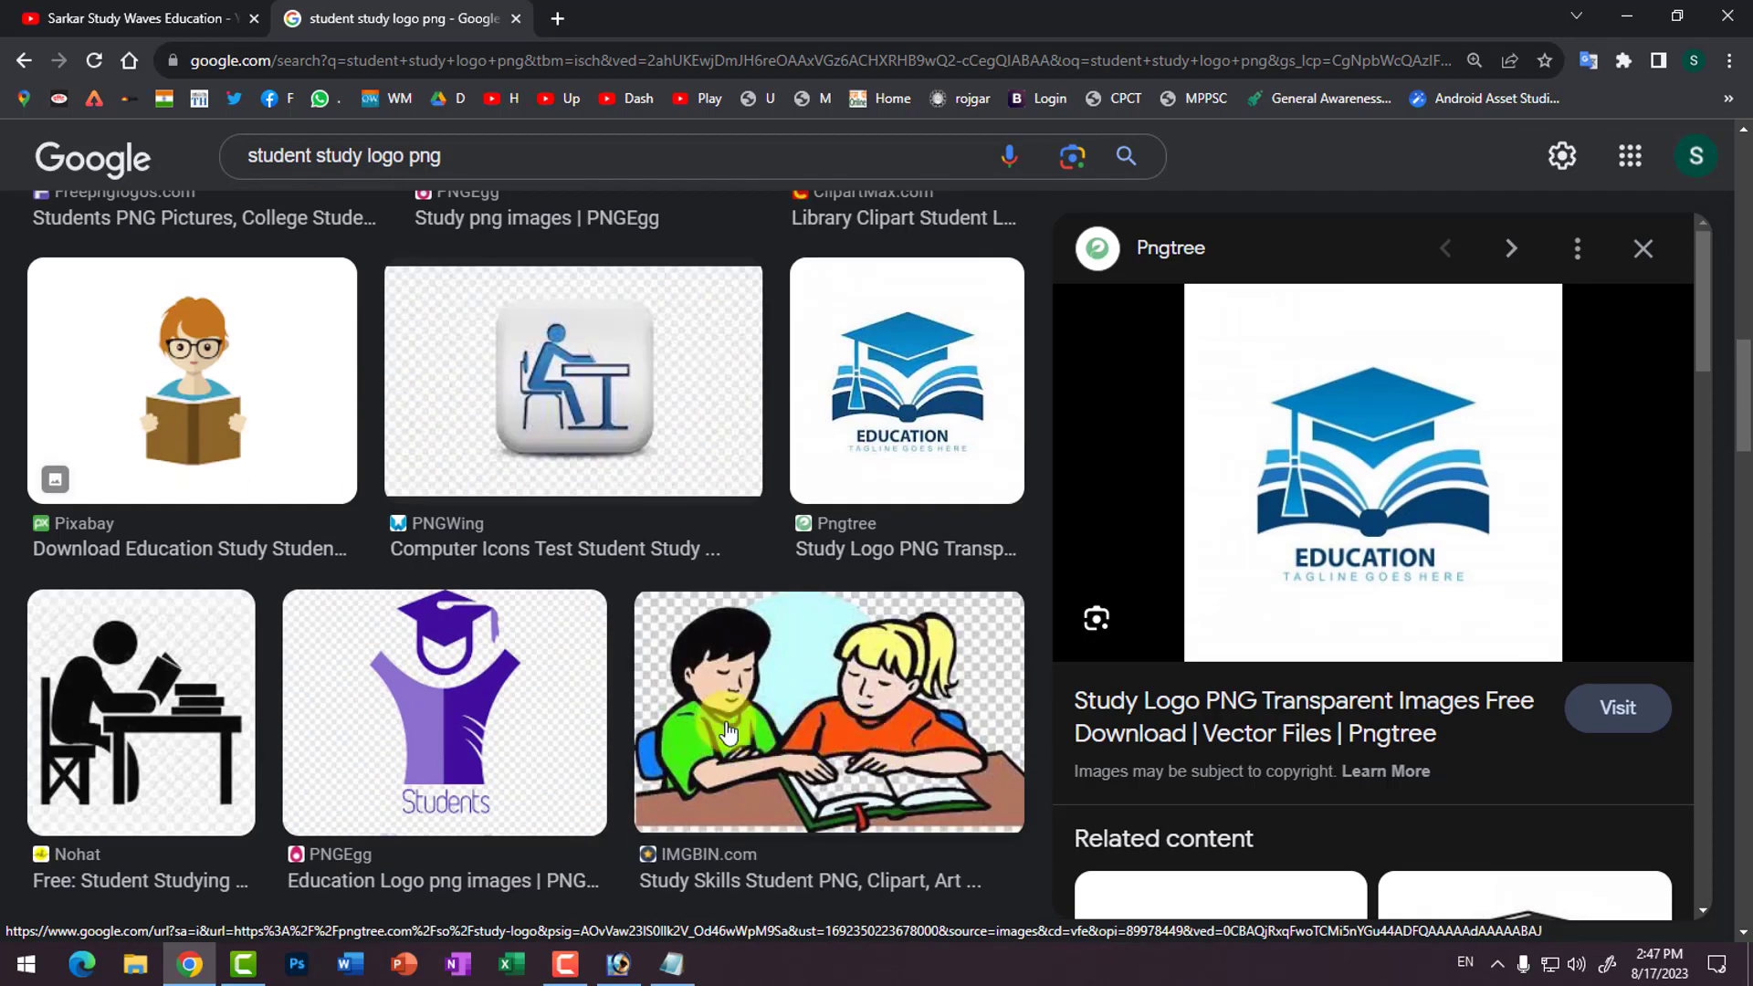
{"action": "left_click", "coordinate": [230, 441]}
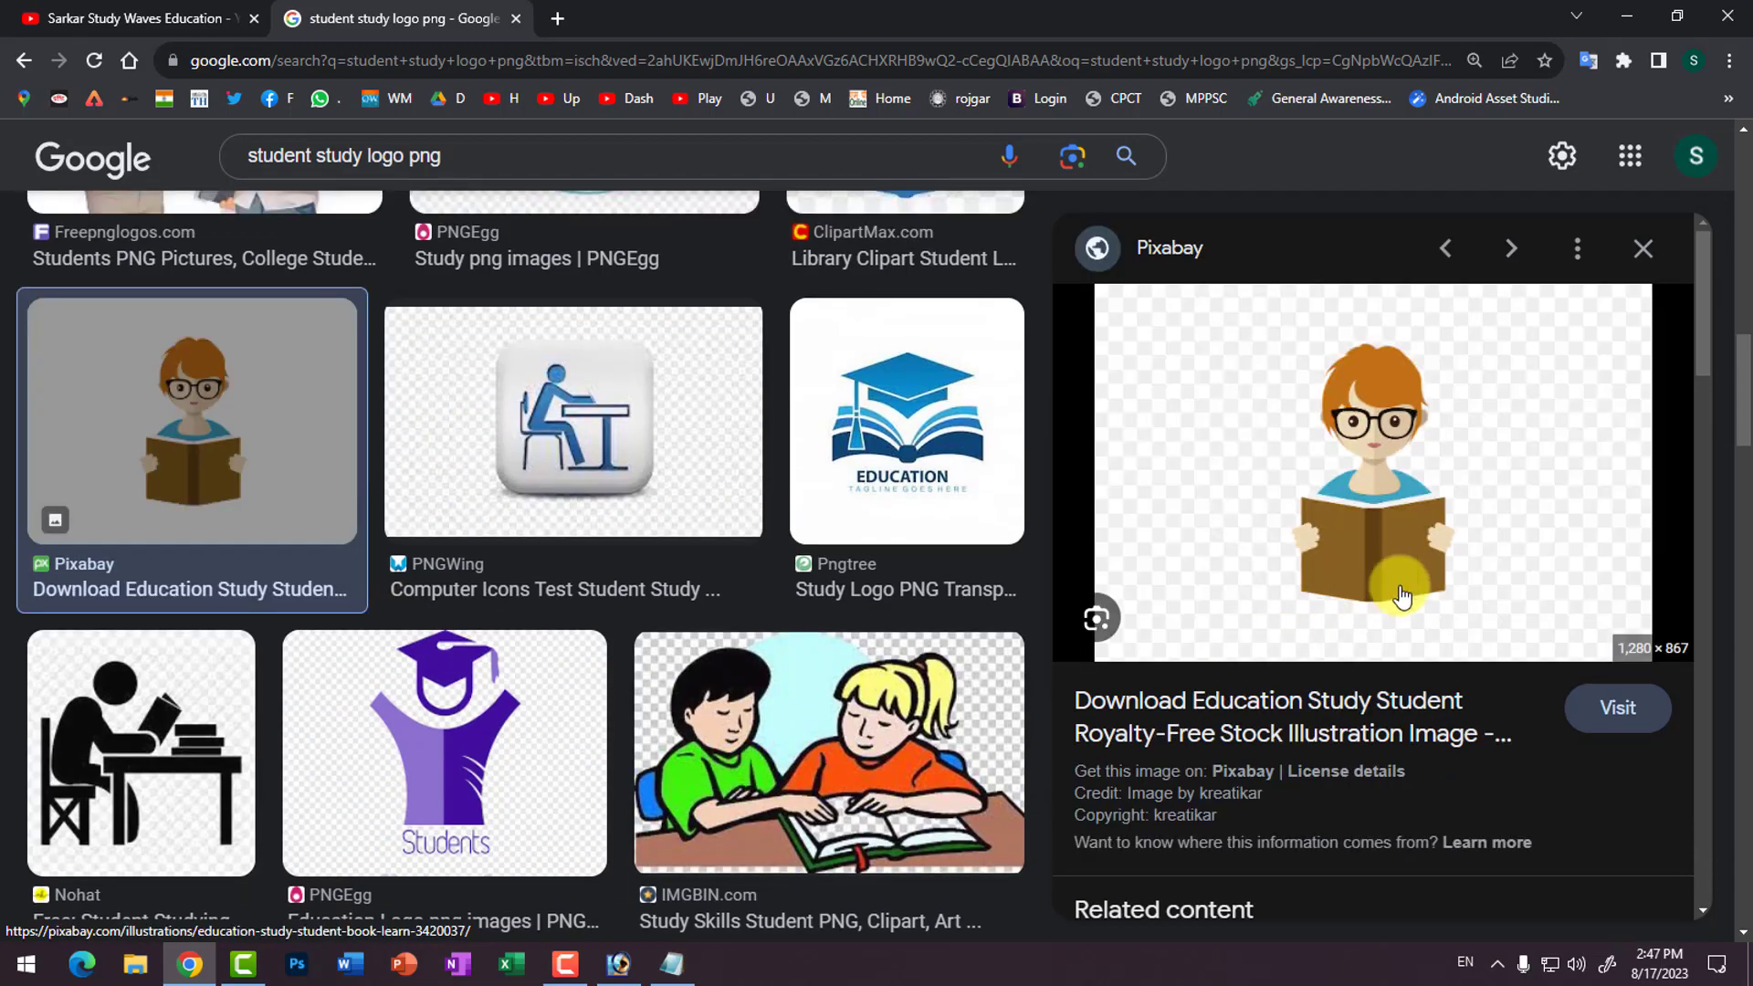
{"action": "right_click", "coordinate": [1367, 503]}
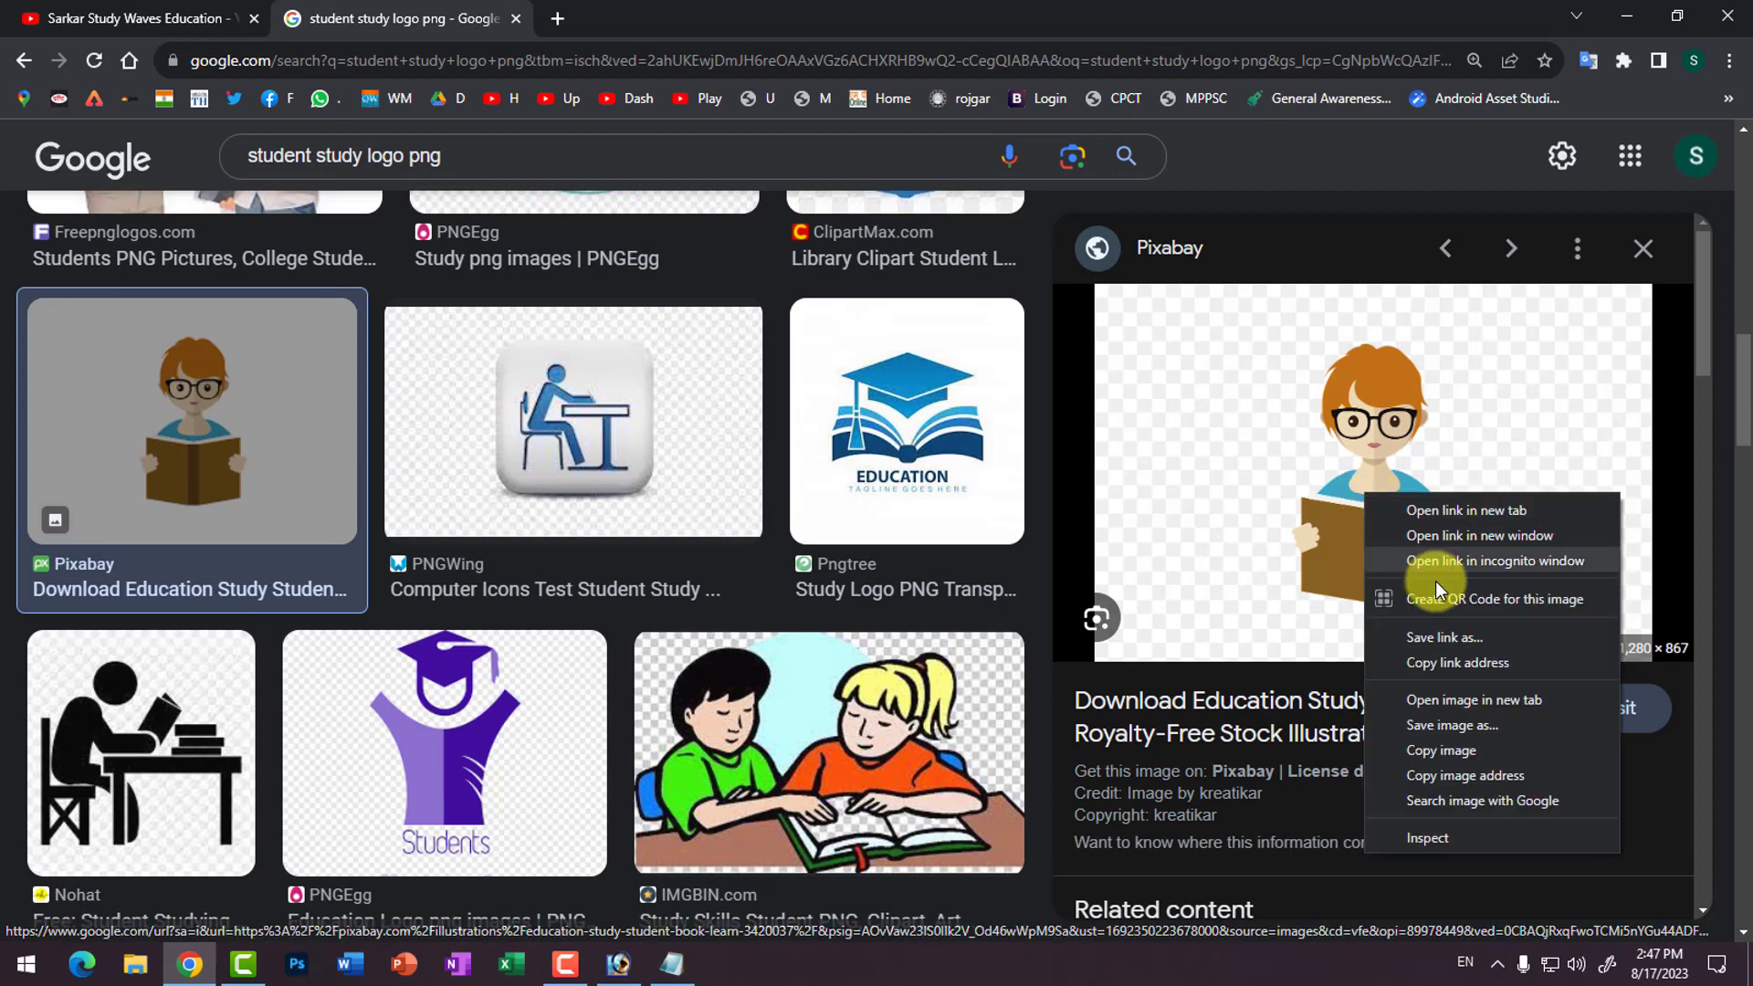
{"action": "left_click", "coordinate": [1447, 754]}
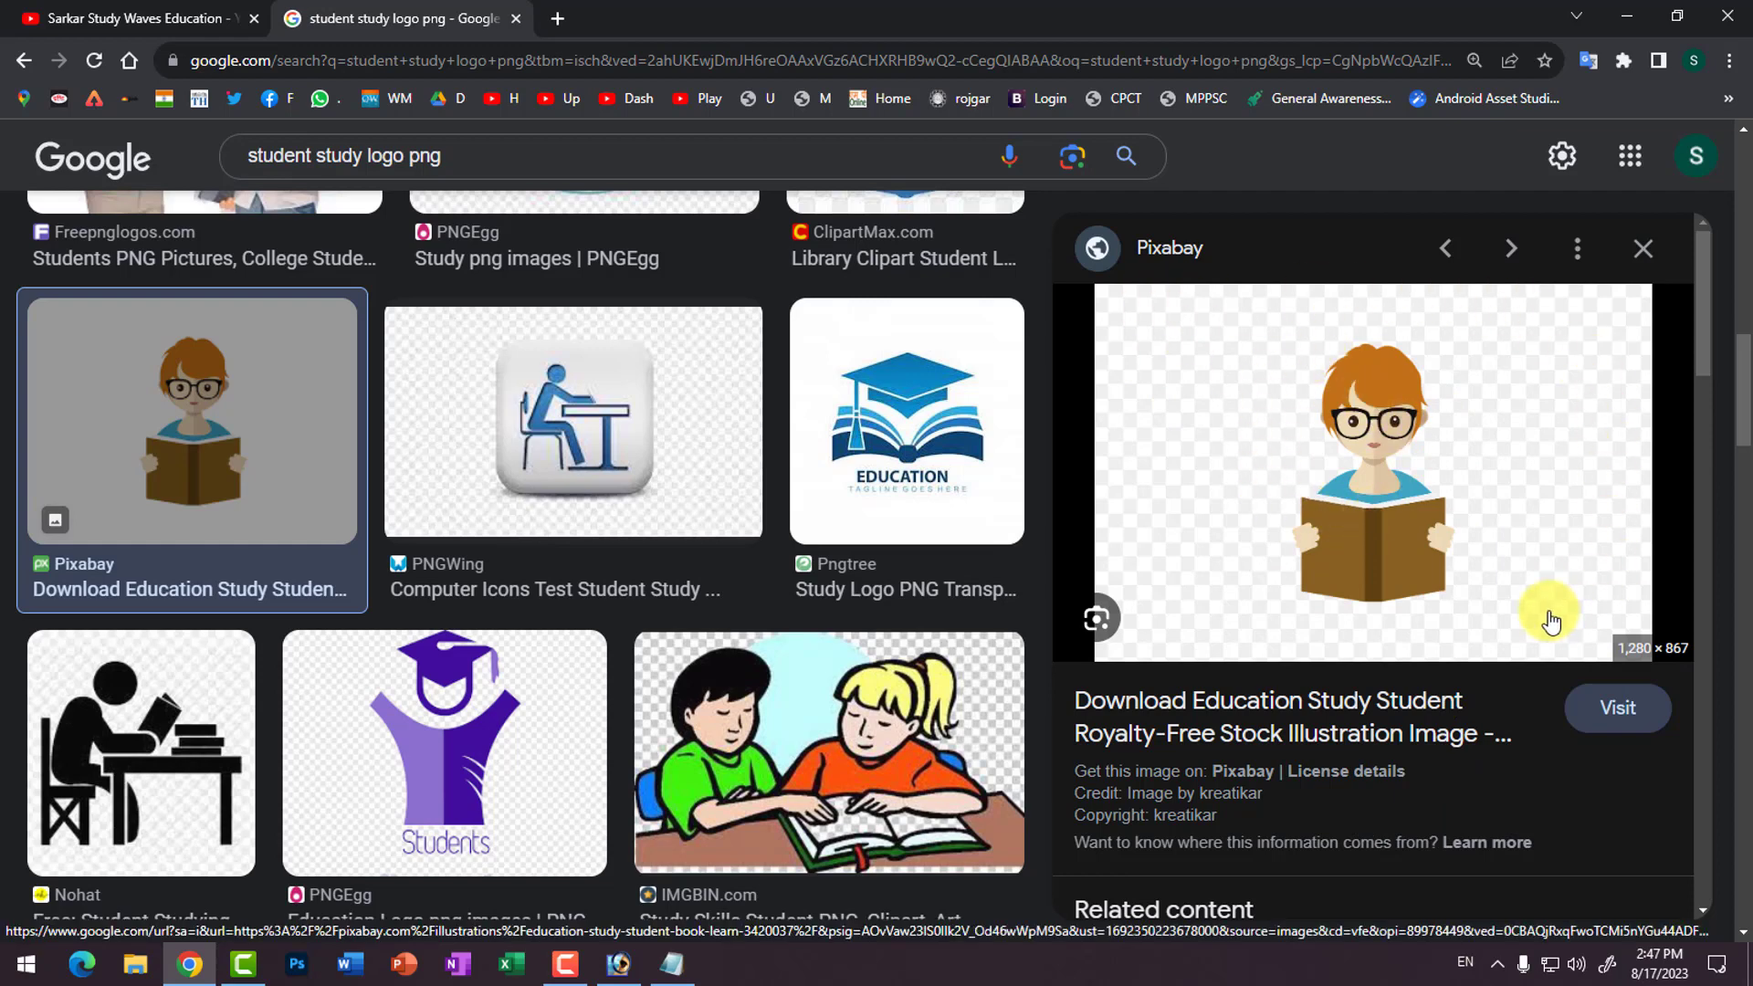
{"action": "left_click", "coordinate": [616, 964]}
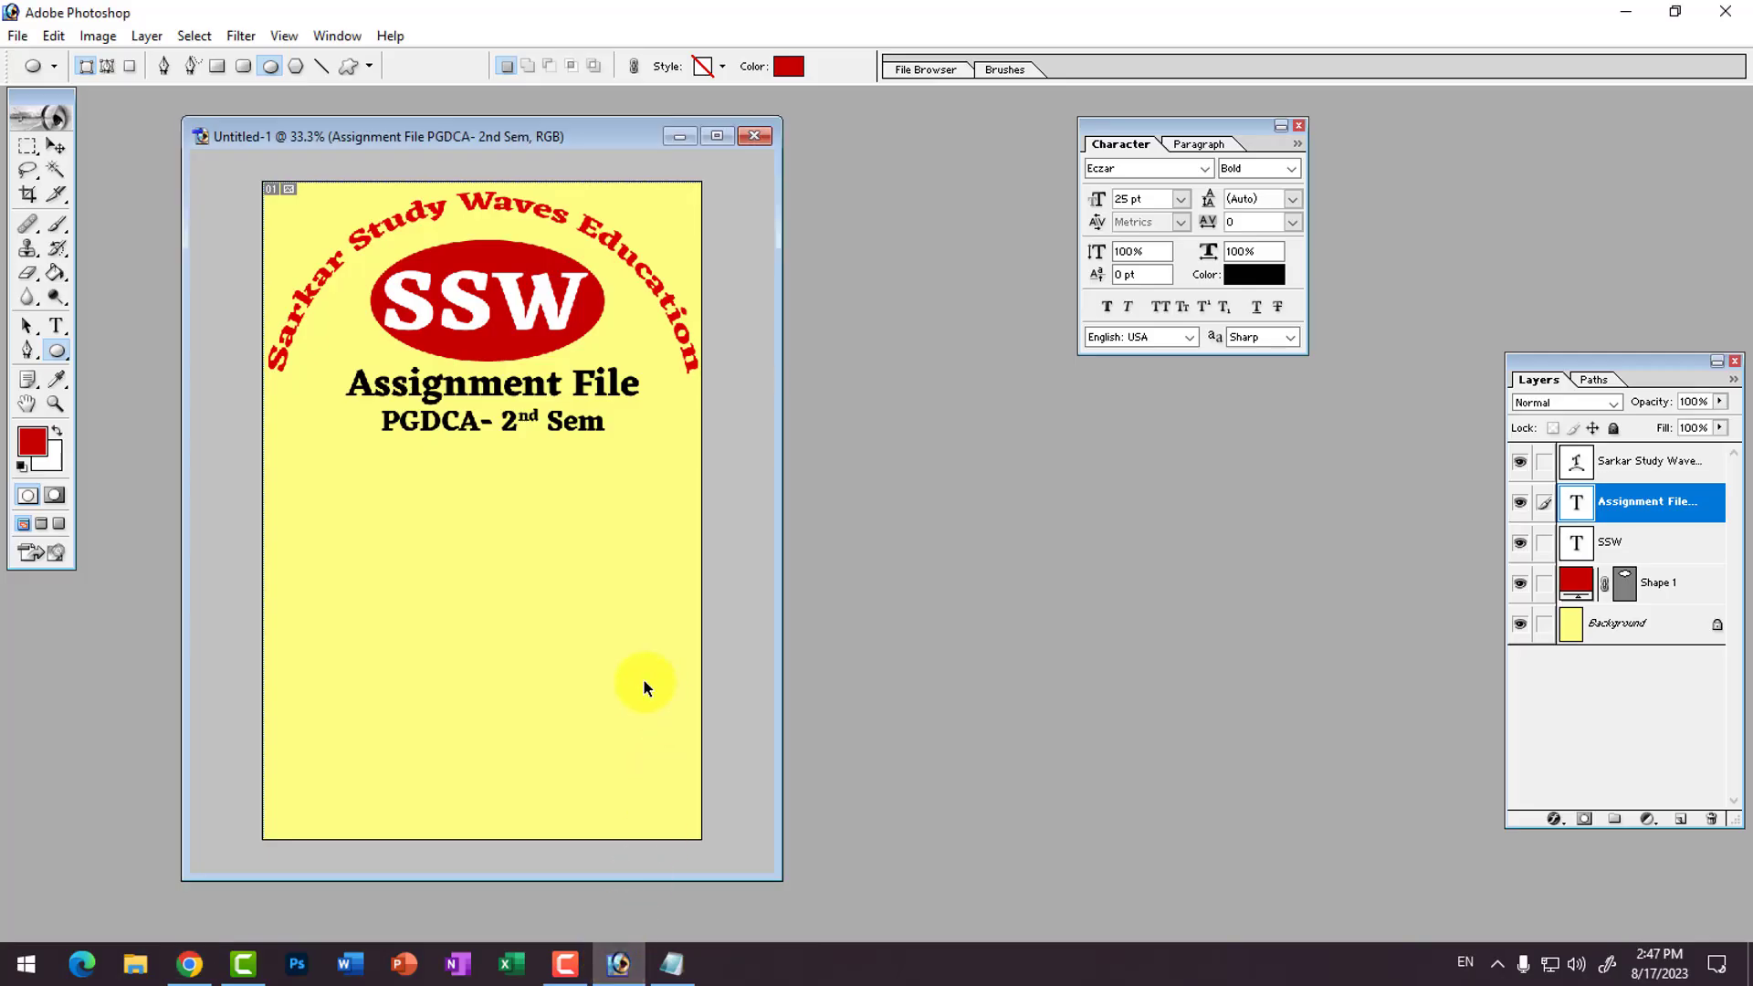
Step: Paste the student clipart as Layer 1, move it below Assignment File and scale it down
{"action": "key", "text": "ctrl+v"}
{"action": "left_click", "coordinate": [64, 145]}
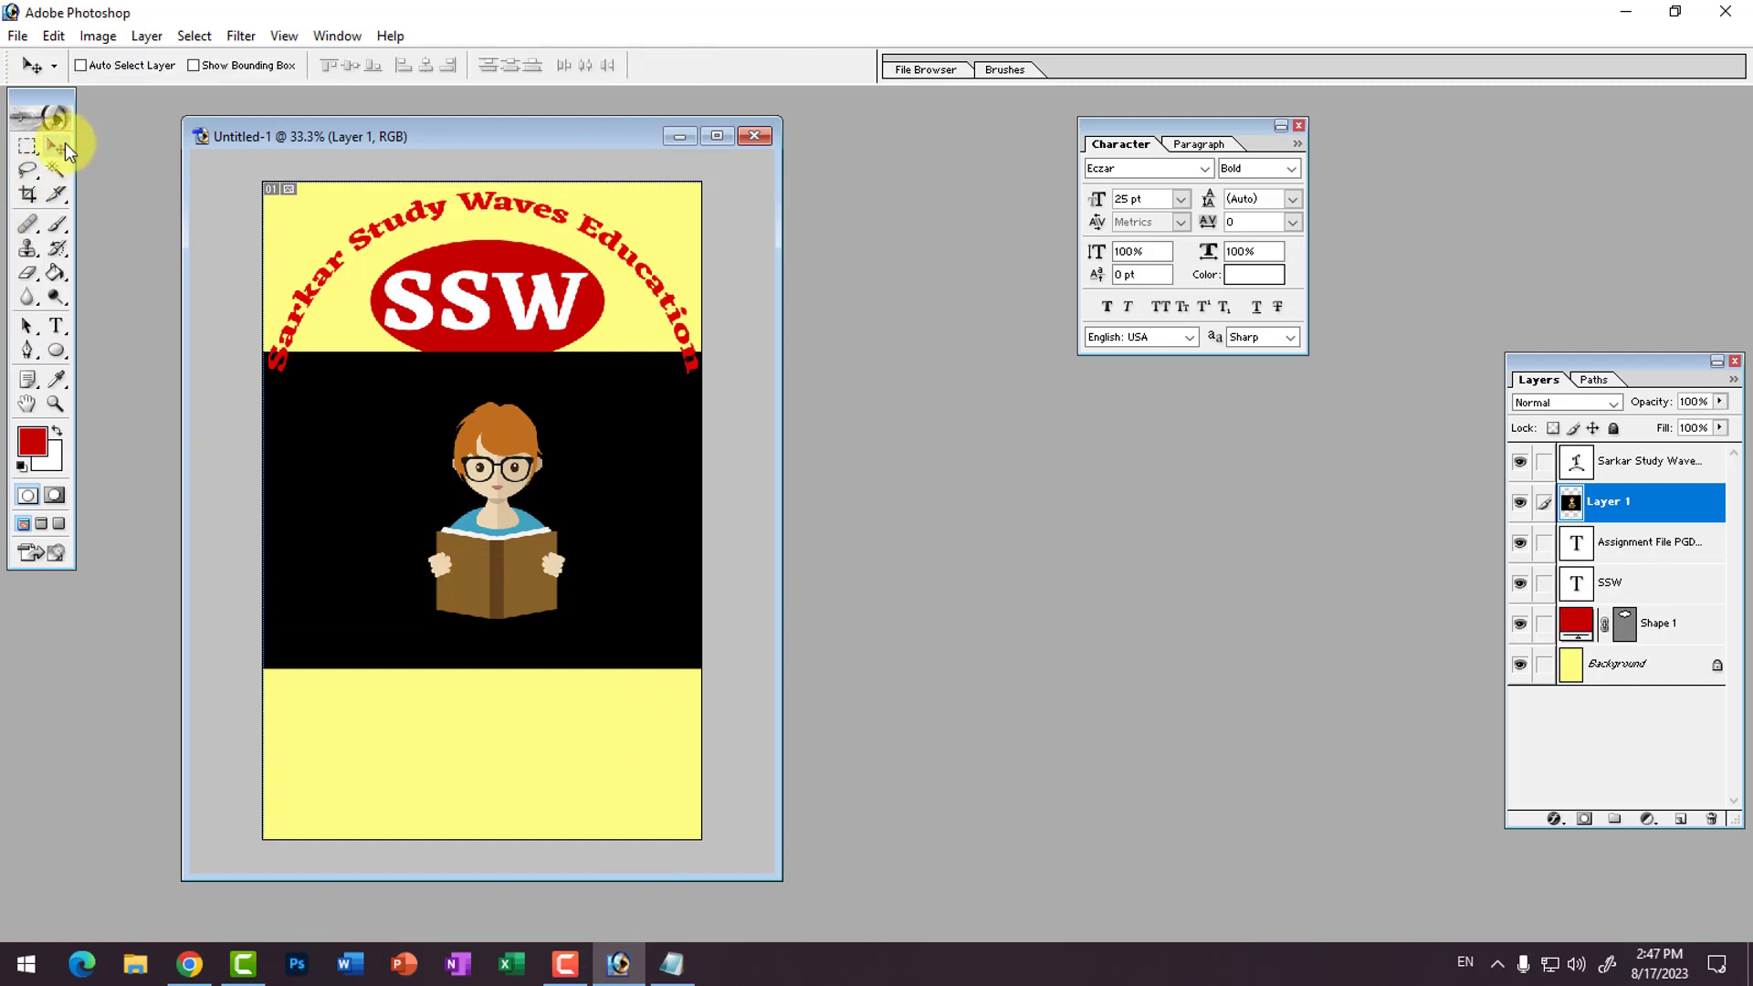
{"action": "left_click_drag", "start_coordinate": [575, 555], "coordinate": [576, 614]}
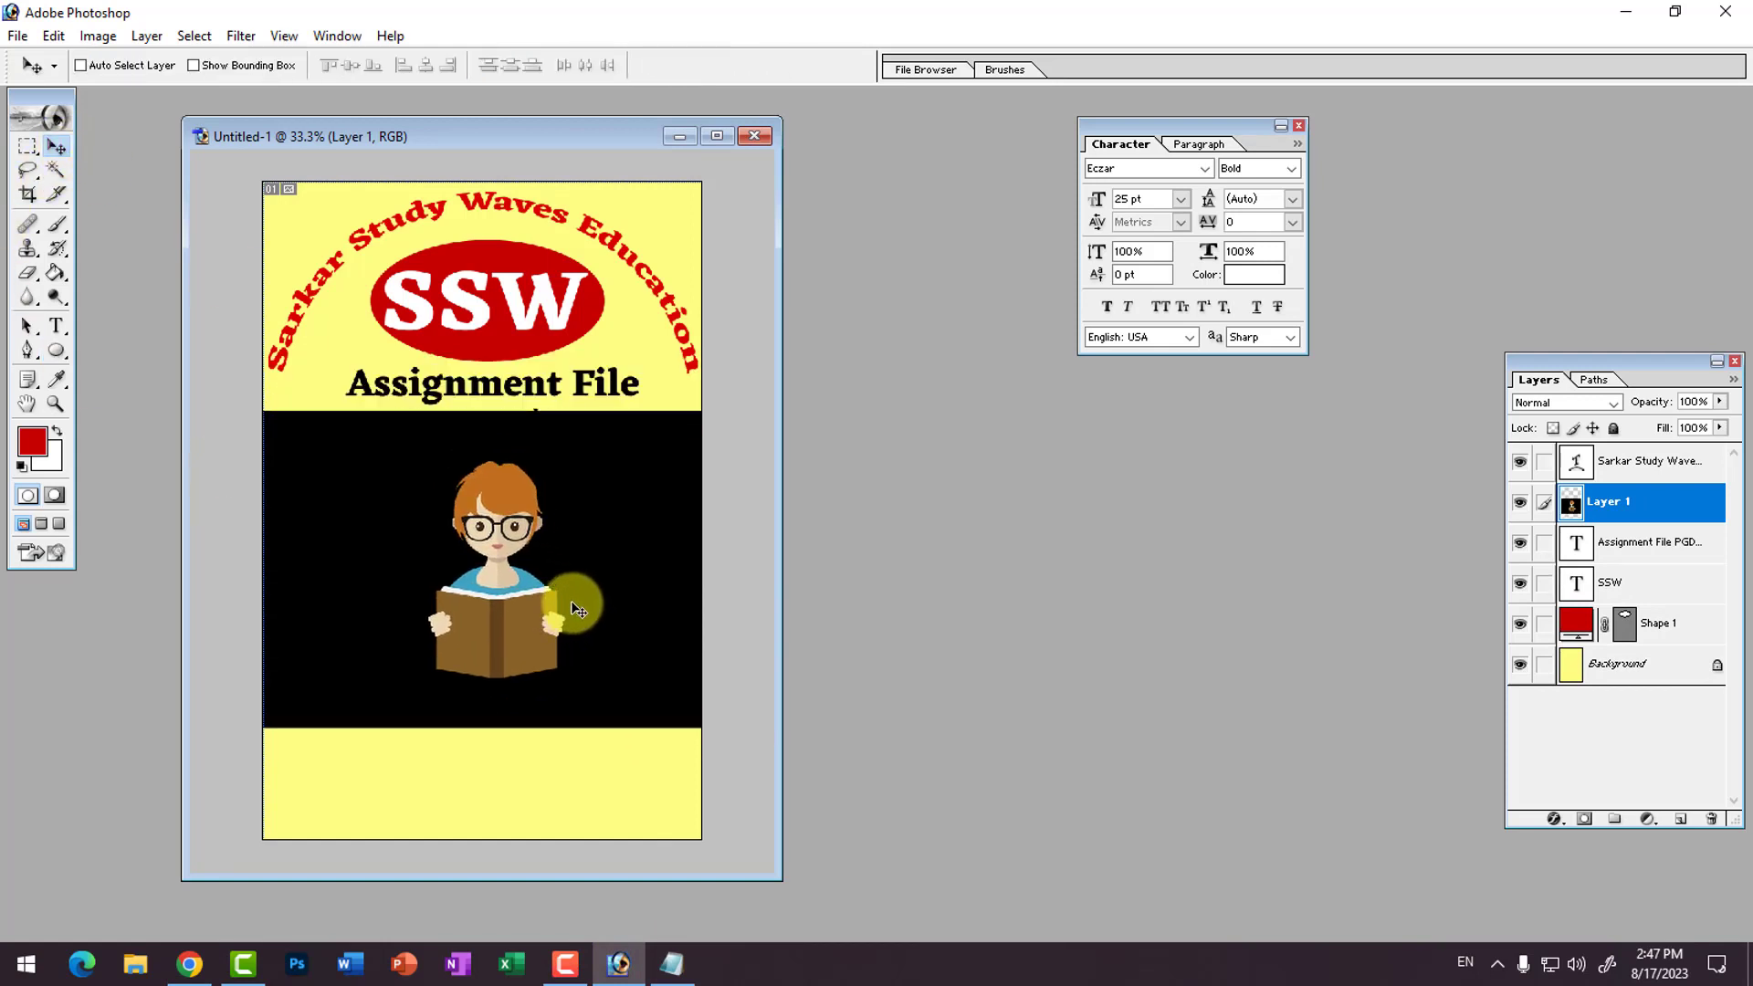
{"action": "key", "text": "ctrl+t"}
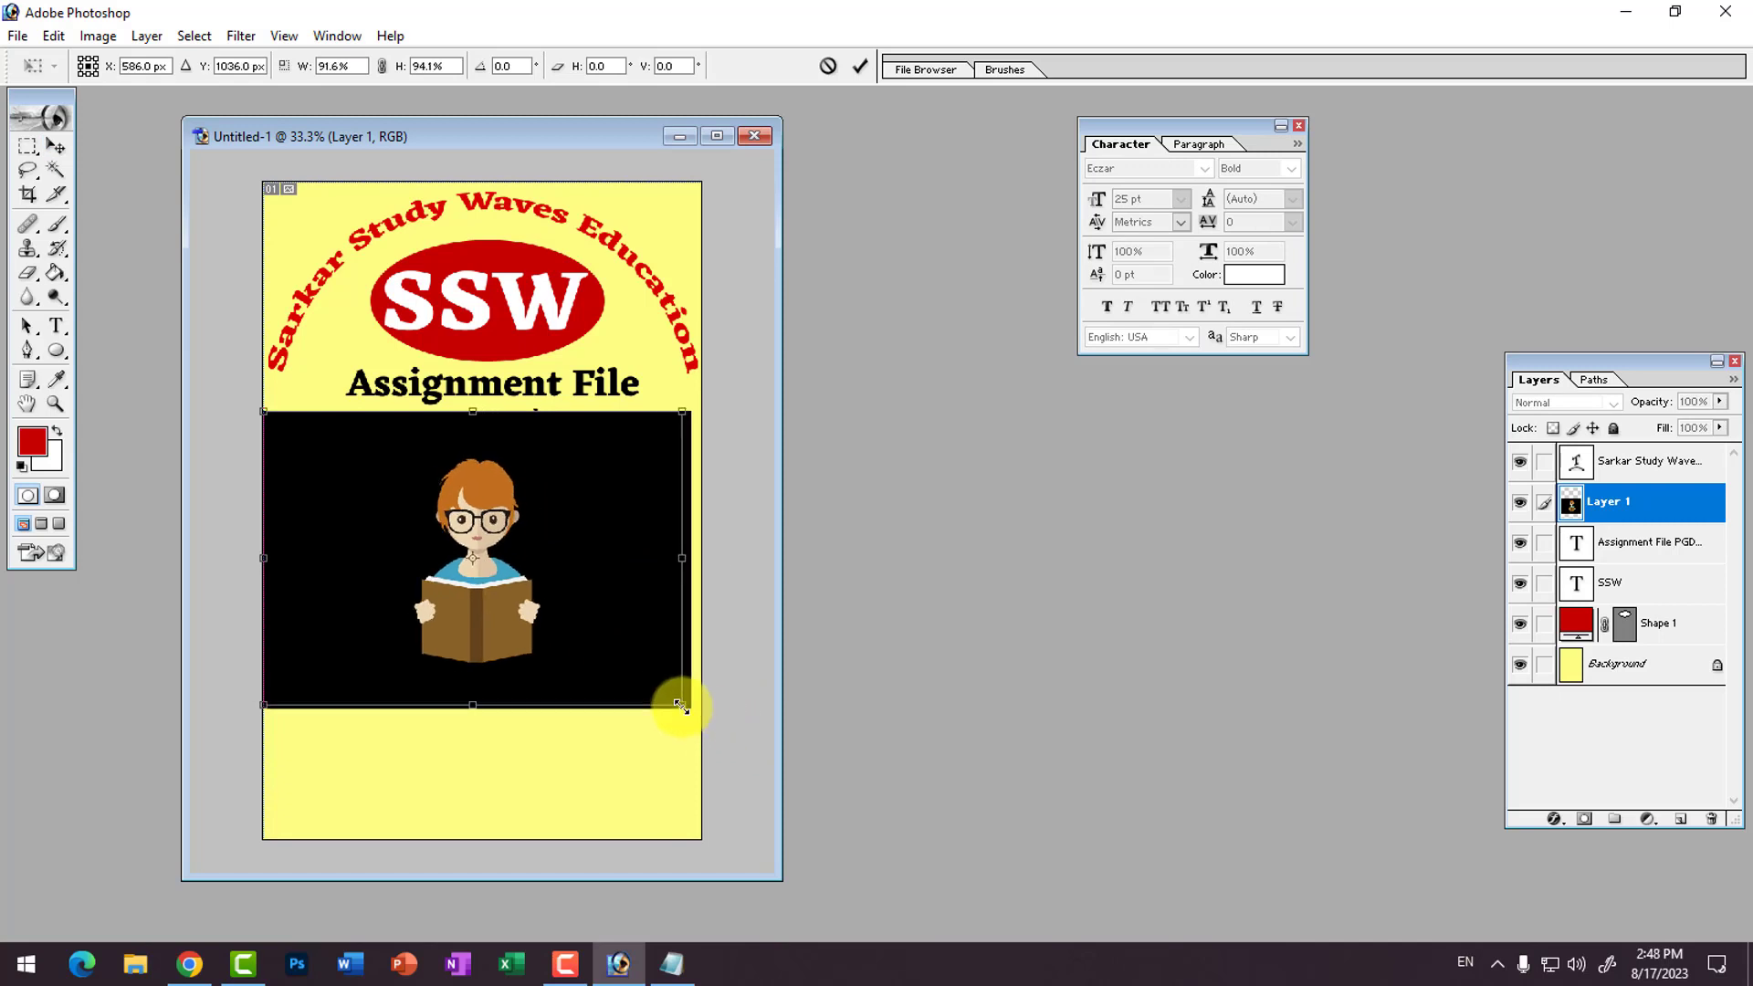
{"action": "left_click_drag", "start_coordinate": [731, 731], "coordinate": [624, 675]}
{"action": "left_click_drag", "start_coordinate": [534, 601], "coordinate": [586, 613]}
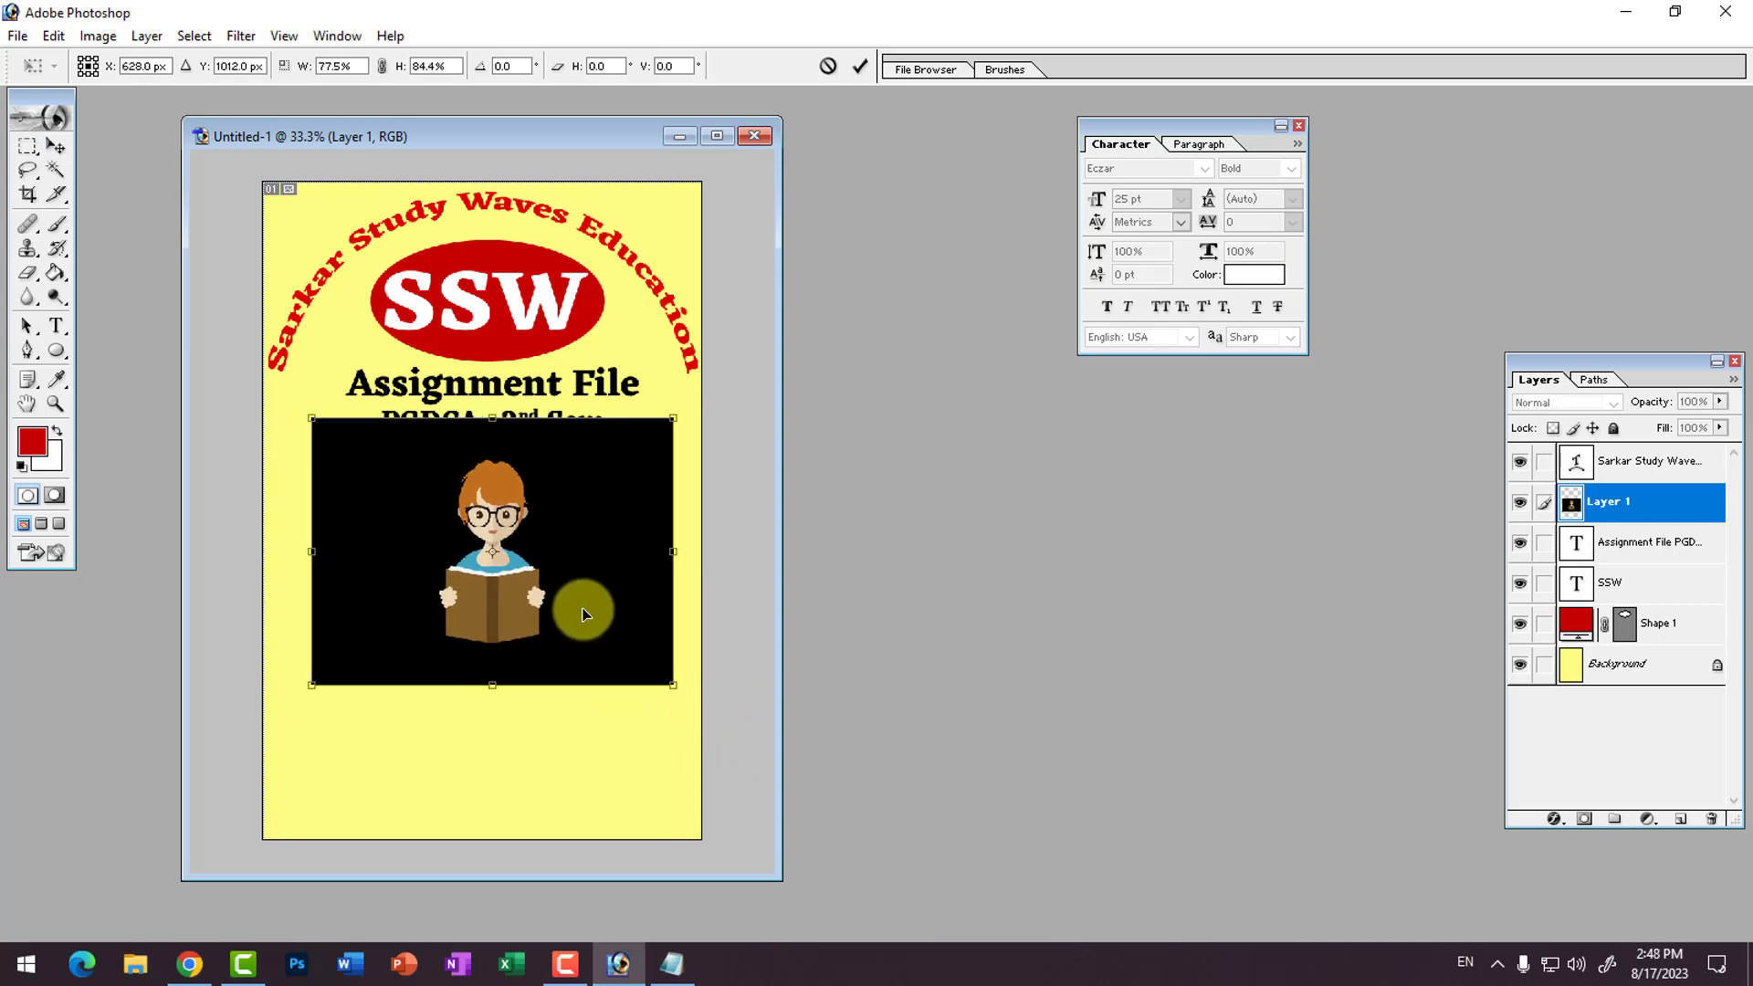
{"action": "key", "text": "Return"}
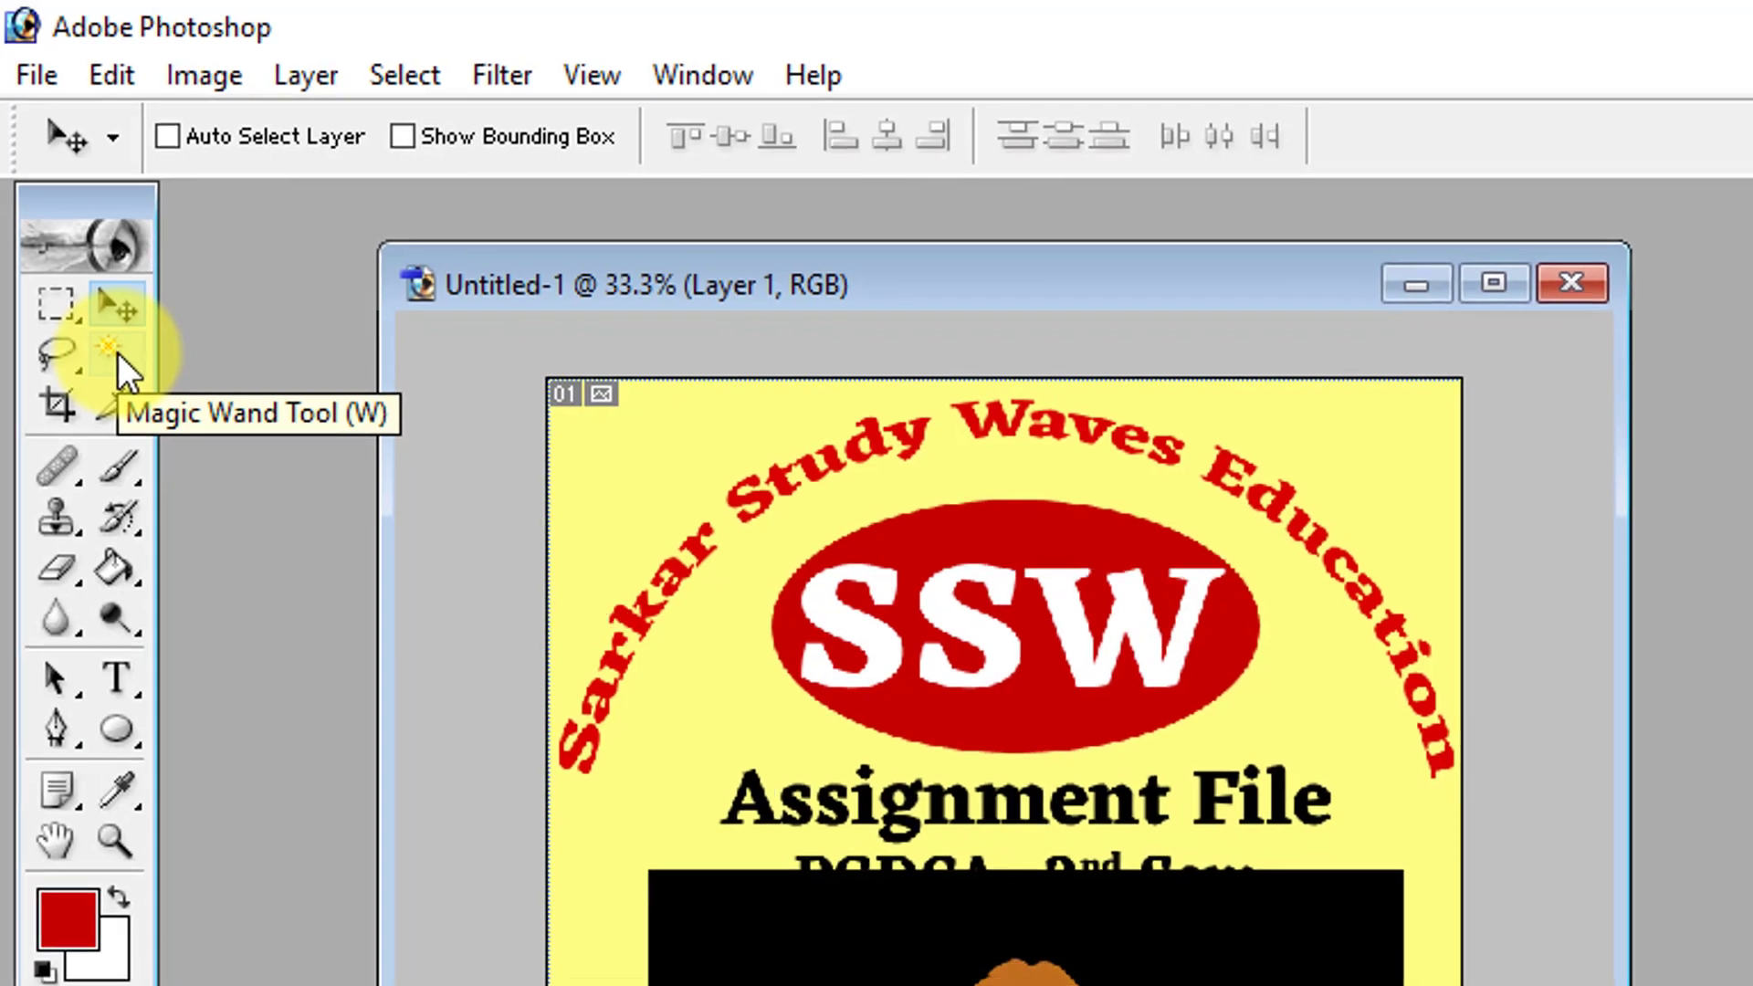
Step: Delete the black background around the student clipart using the Magic Wand
{"action": "left_click", "coordinate": [120, 363]}
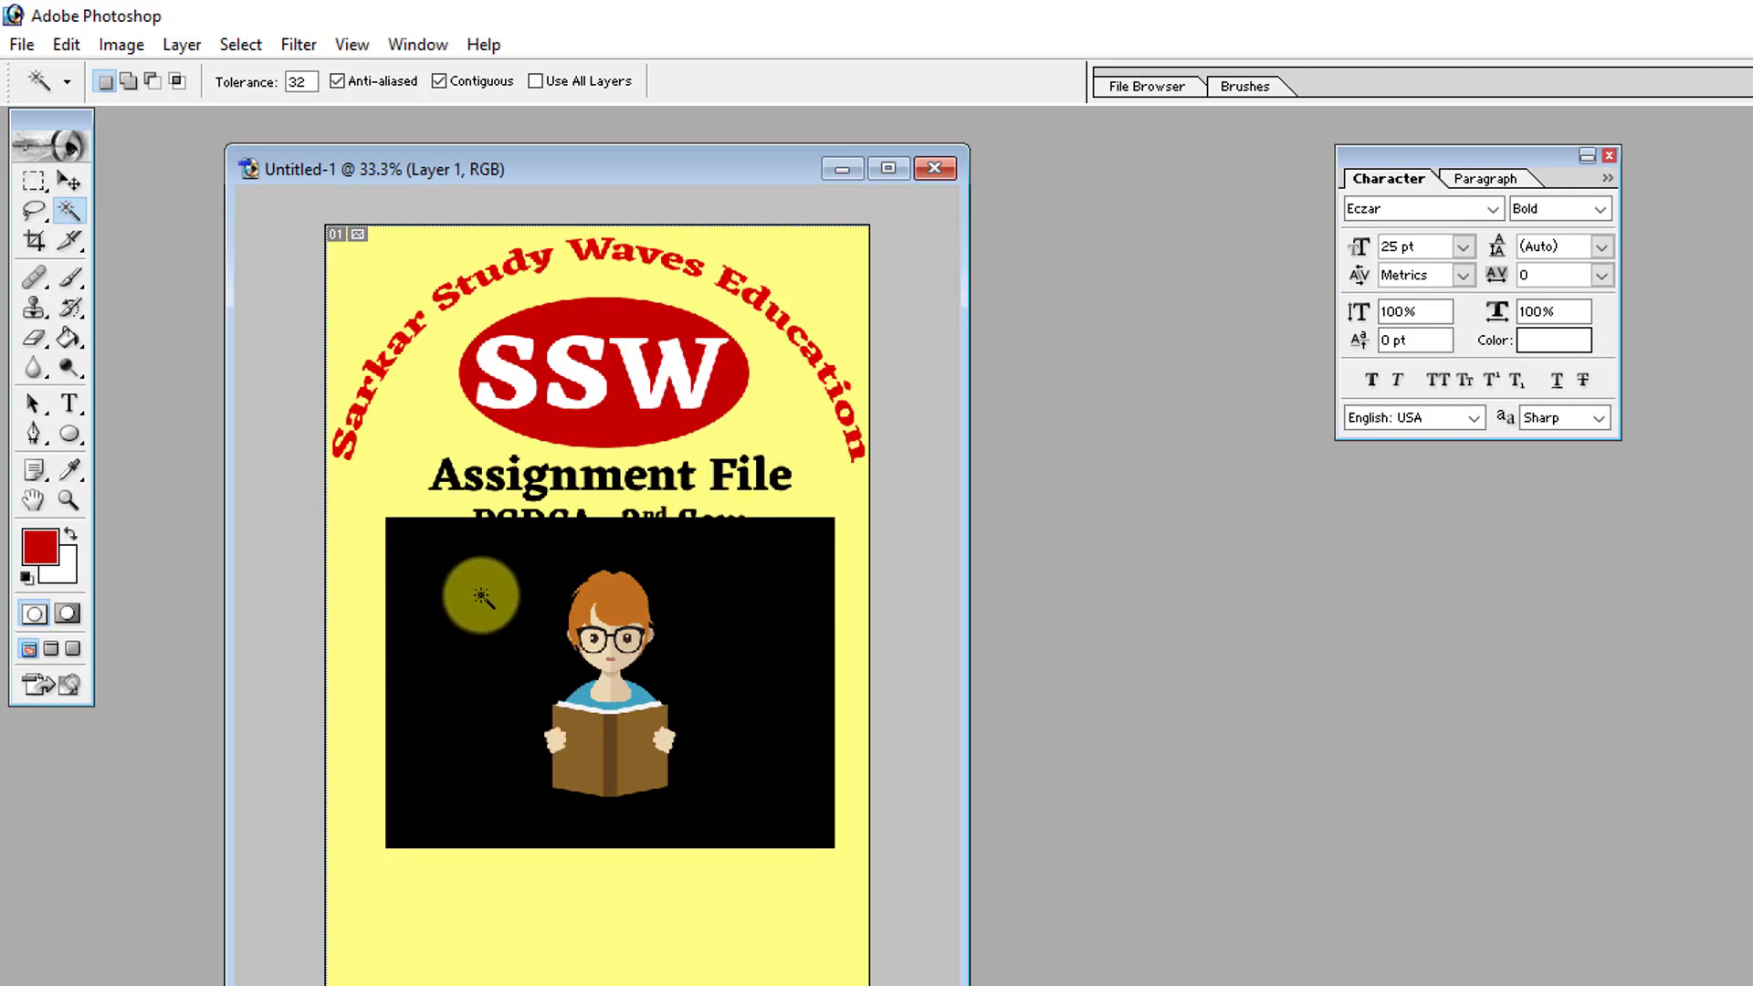
{"action": "left_click", "coordinate": [503, 680]}
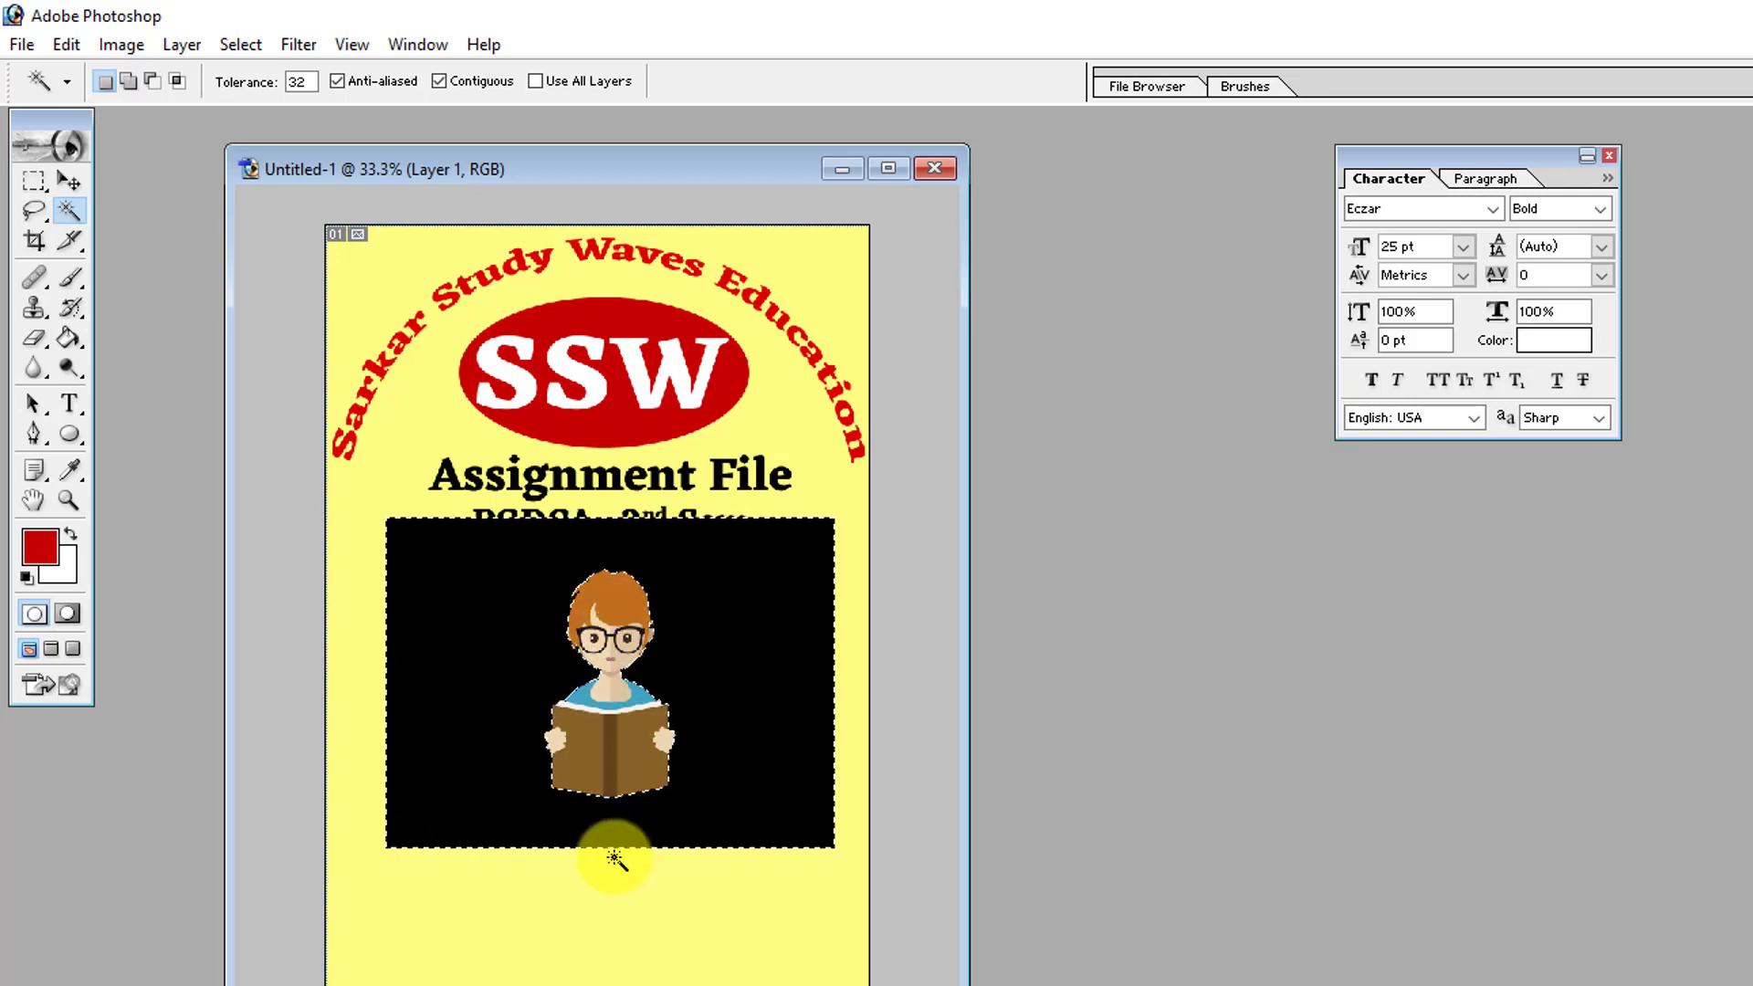
{"action": "key", "text": "Delete"}
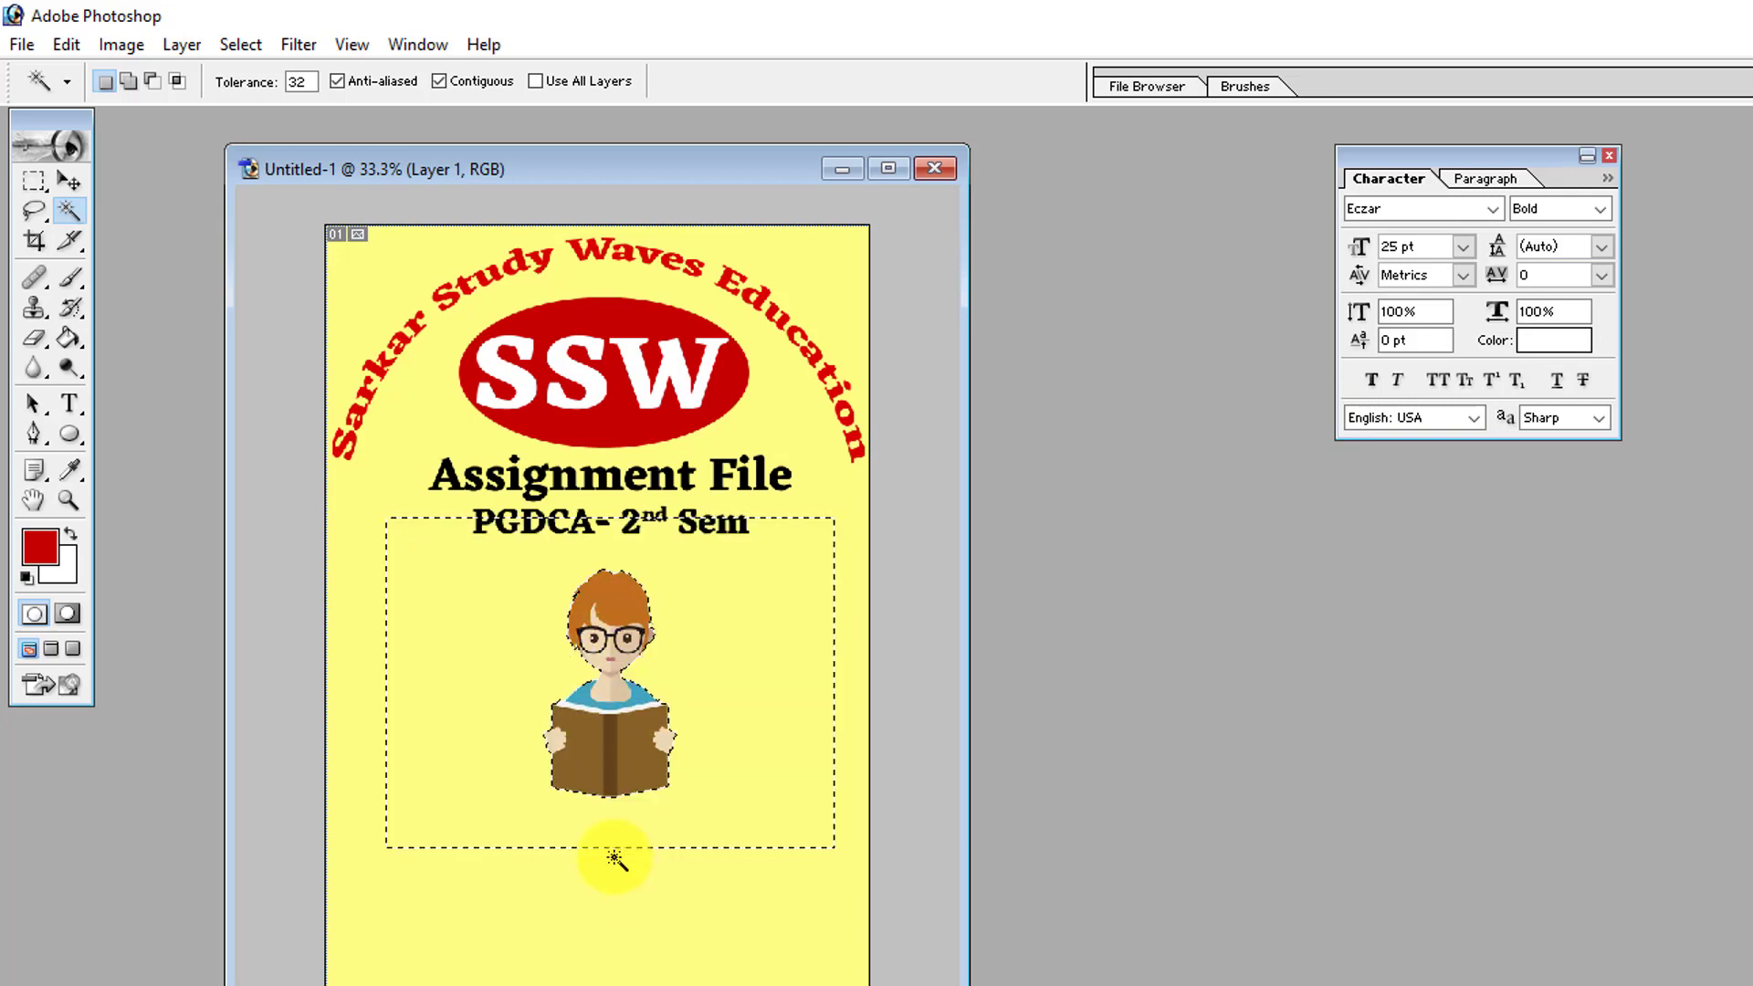
{"action": "key", "text": "ctrl+d"}
Step: Move the student clipart up under the PGDCA- 2nd Sem line and scale it smaller
{"action": "left_click", "coordinate": [70, 181]}
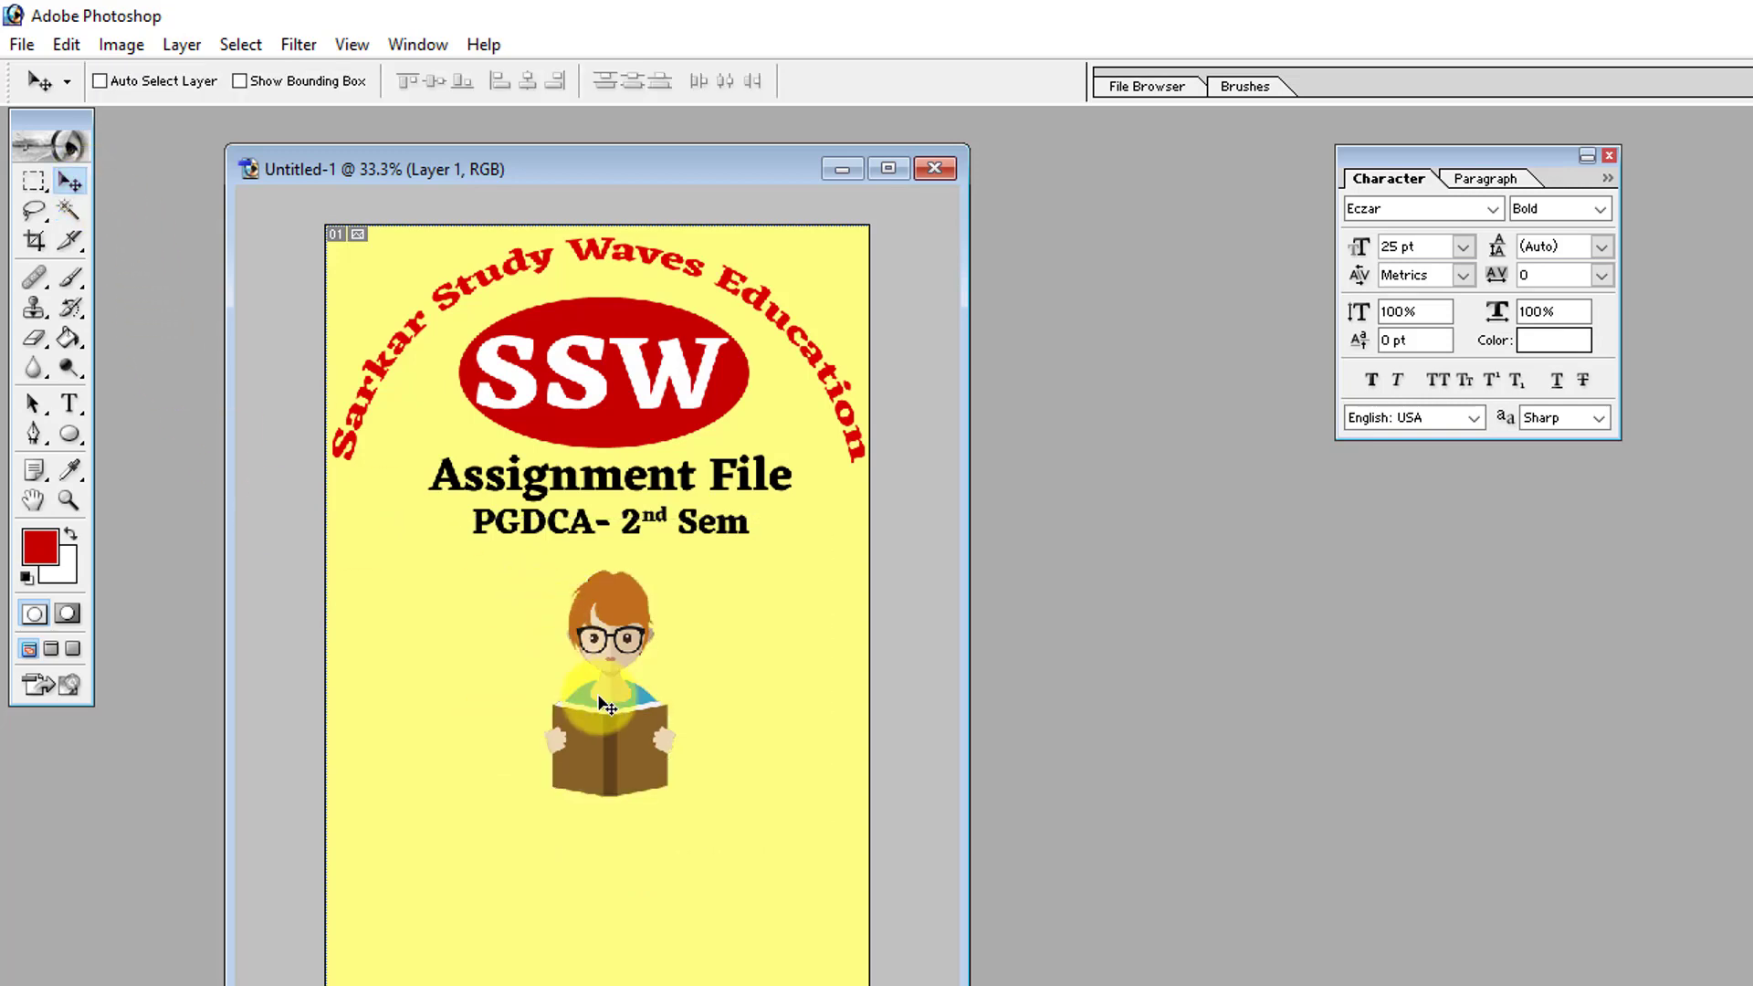
{"action": "mouse_move", "coordinate": [600, 695]}
{"action": "left_mouse_down"}
{"action": "mouse_move", "coordinate": [569, 665]}
{"action": "mouse_move", "coordinate": [627, 737]}
{"action": "left_mouse_up"}
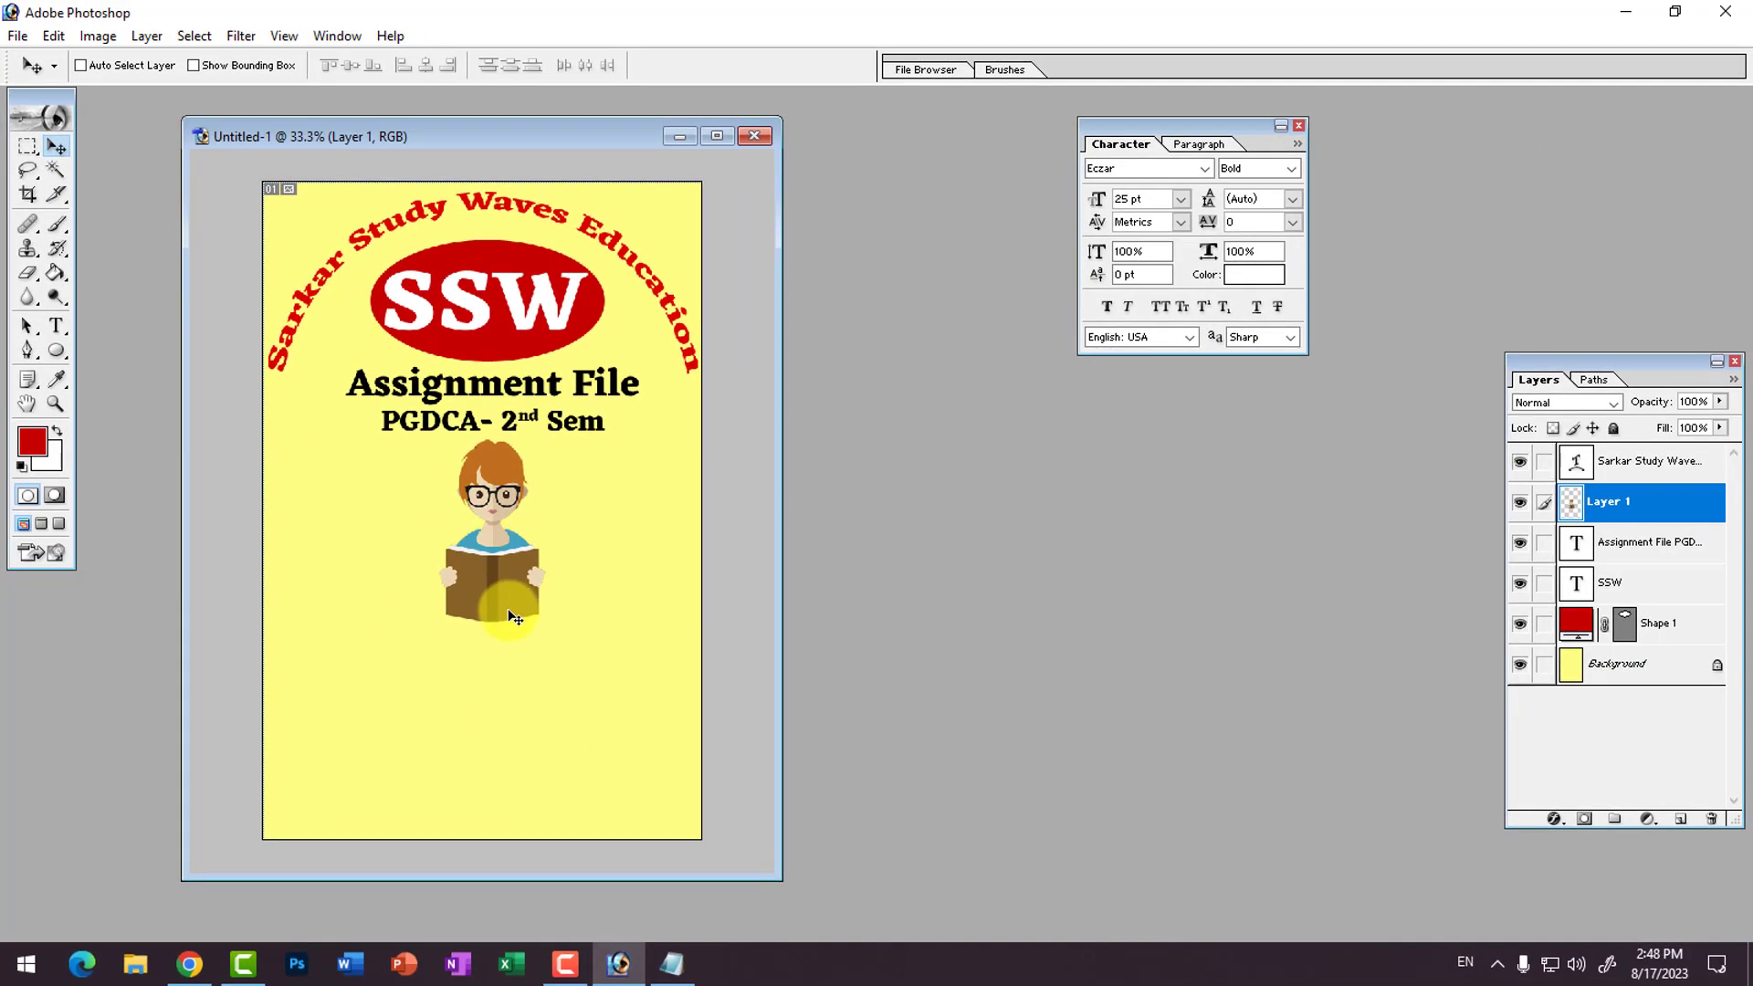
{"action": "key", "text": "ctrl+t"}
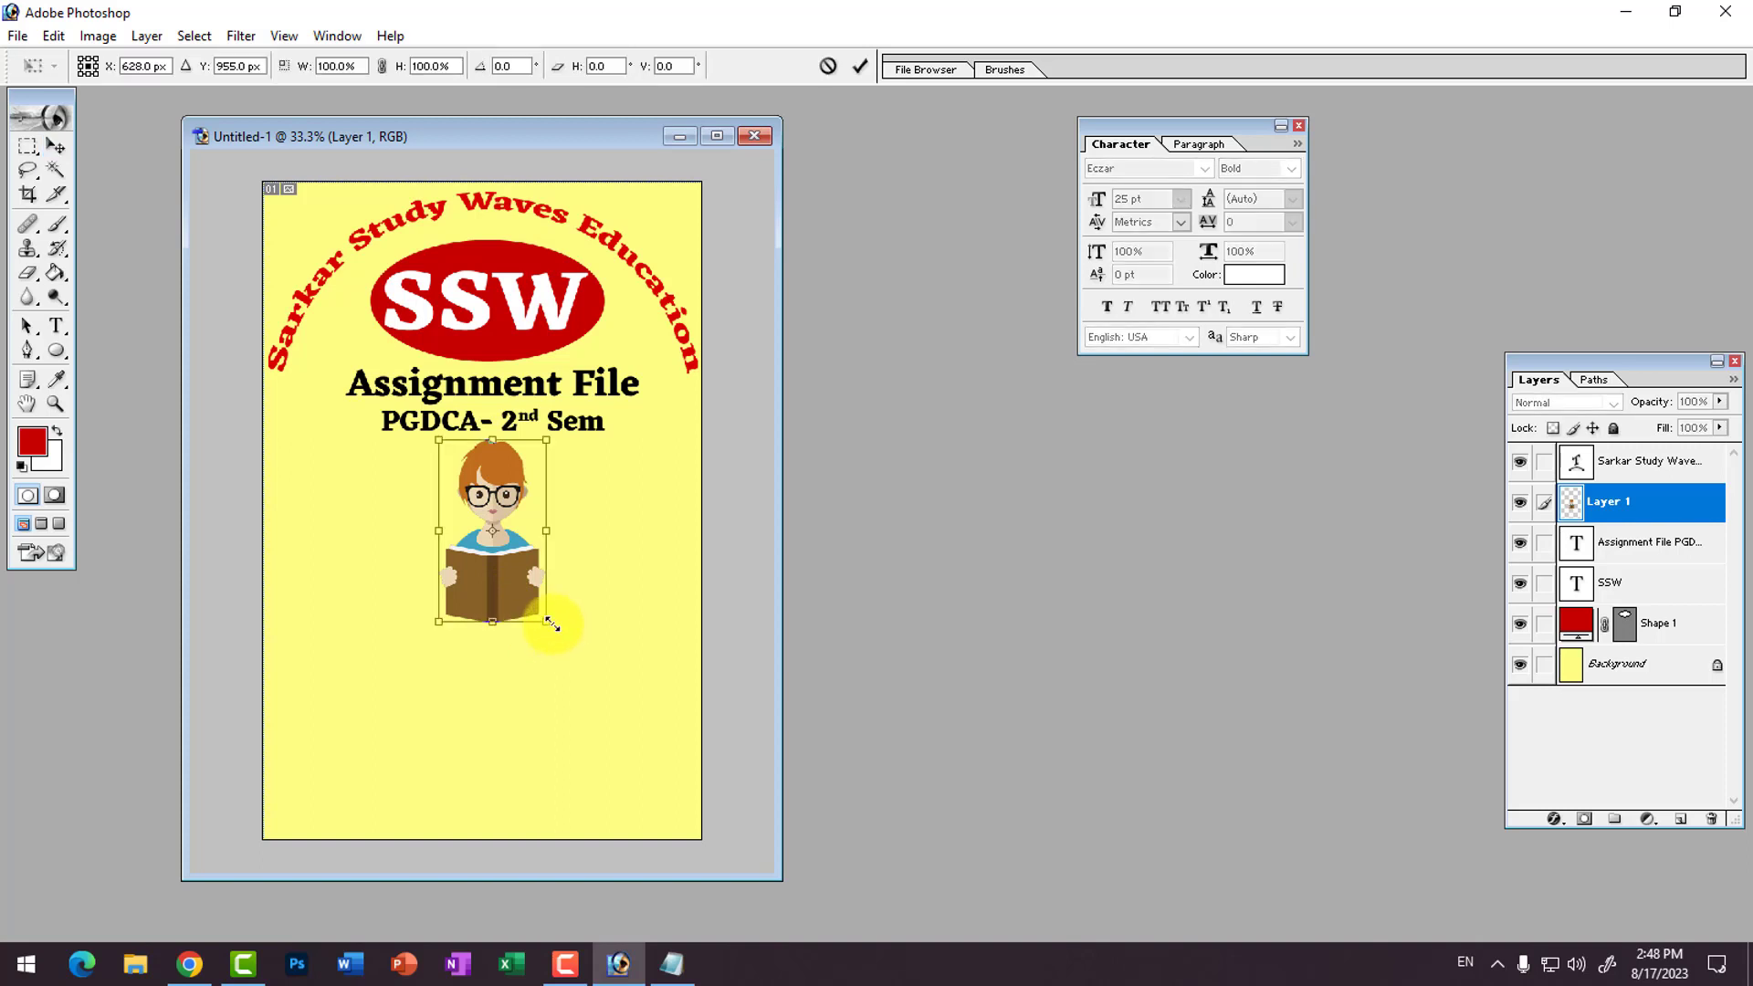
{"action": "left_click_drag", "start_coordinate": [549, 626], "coordinate": [530, 563]}
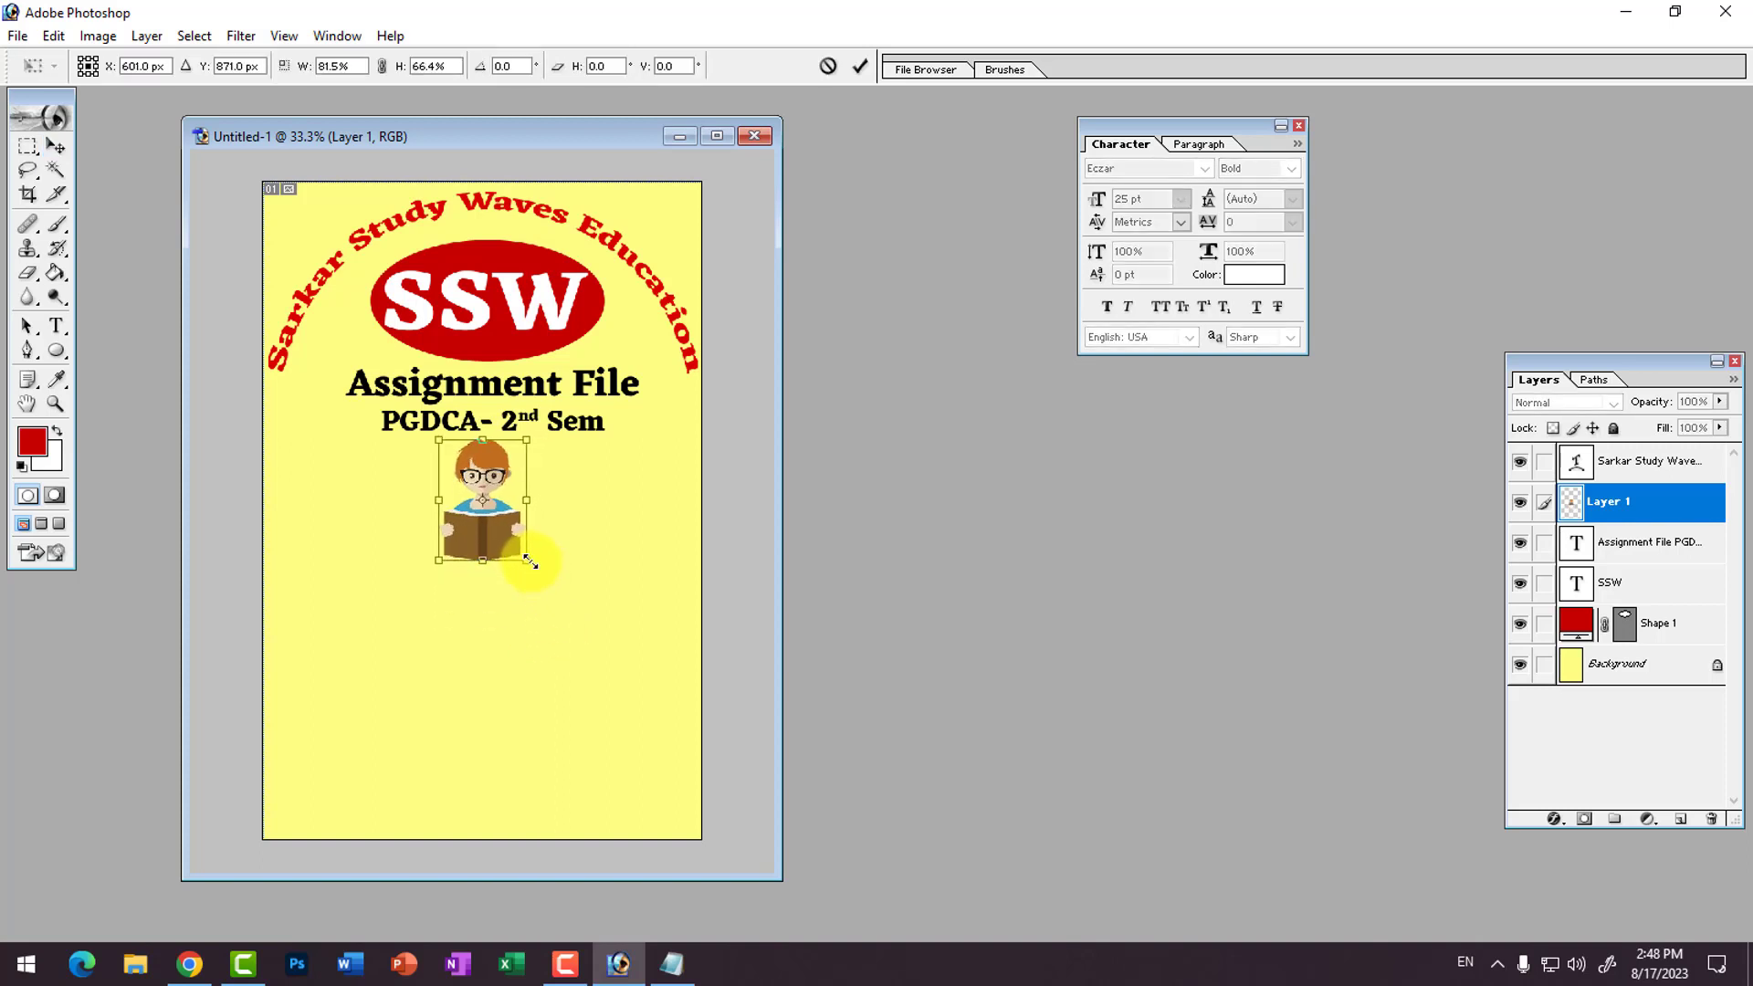
{"action": "key", "text": "Return"}
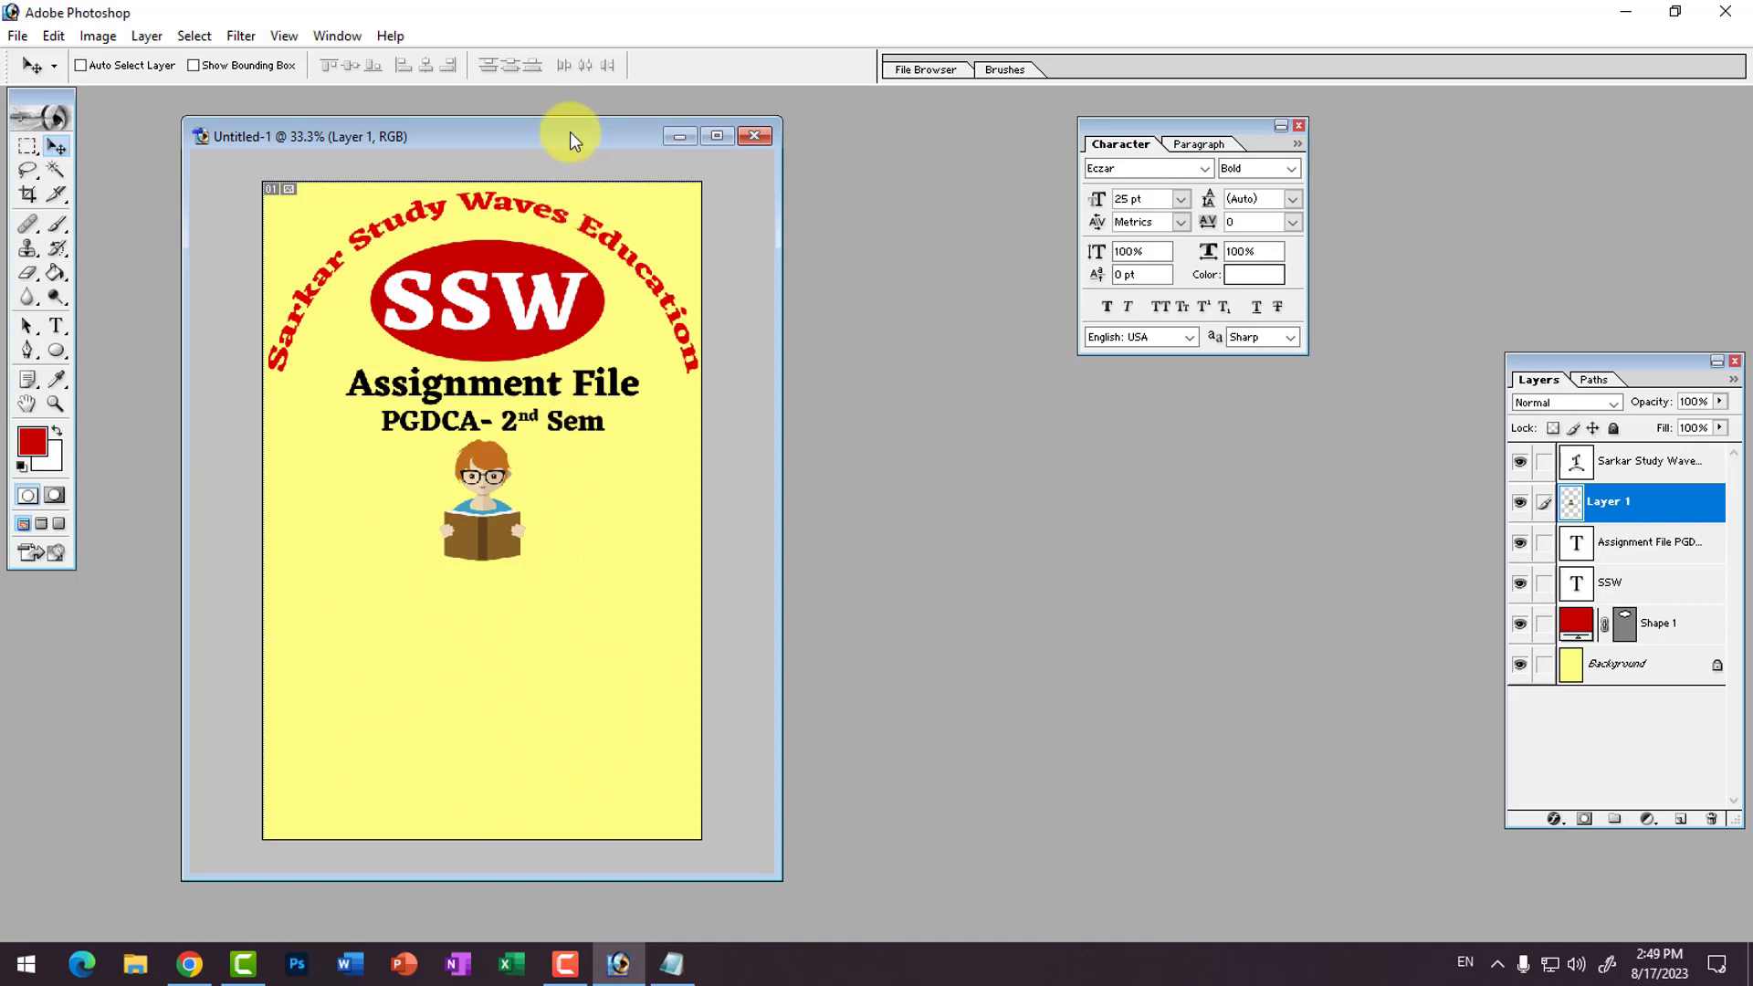
{"action": "left_click_drag", "start_coordinate": [570, 131], "coordinate": [536, 159]}
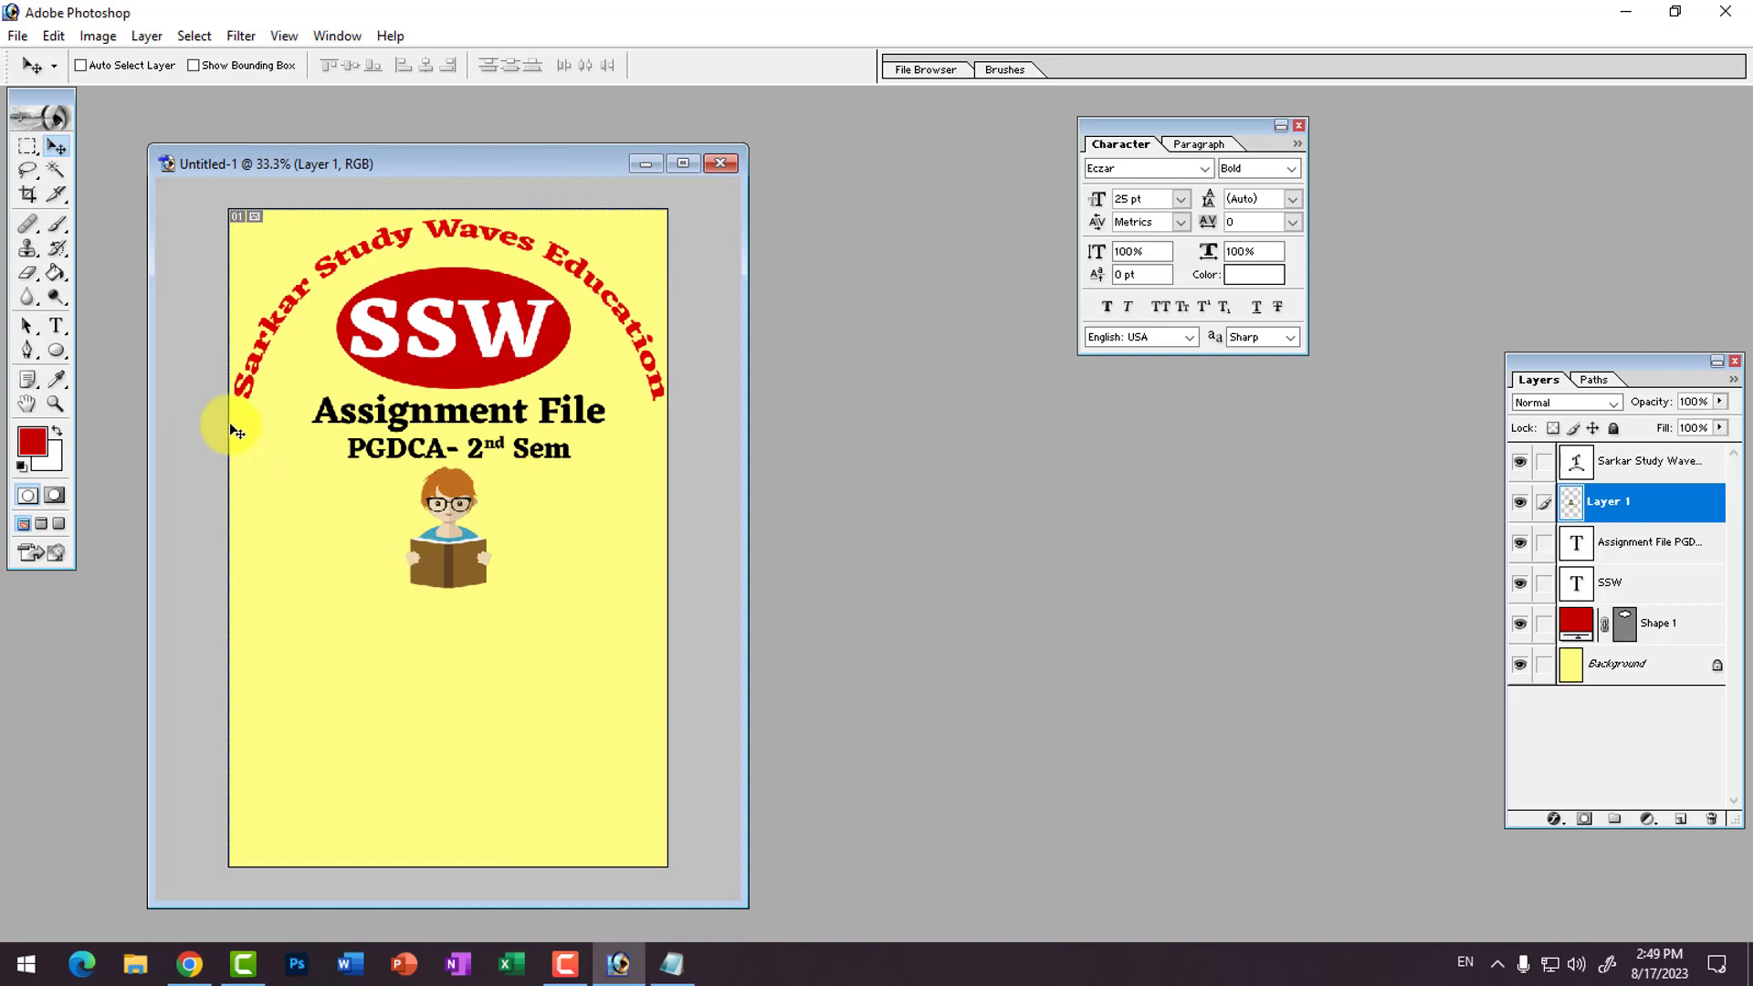
Step: Duplicate the cover document as ssw1 and place its window on the right
{"action": "left_click", "coordinate": [410, 319]}
{"action": "left_click", "coordinate": [463, 366]}
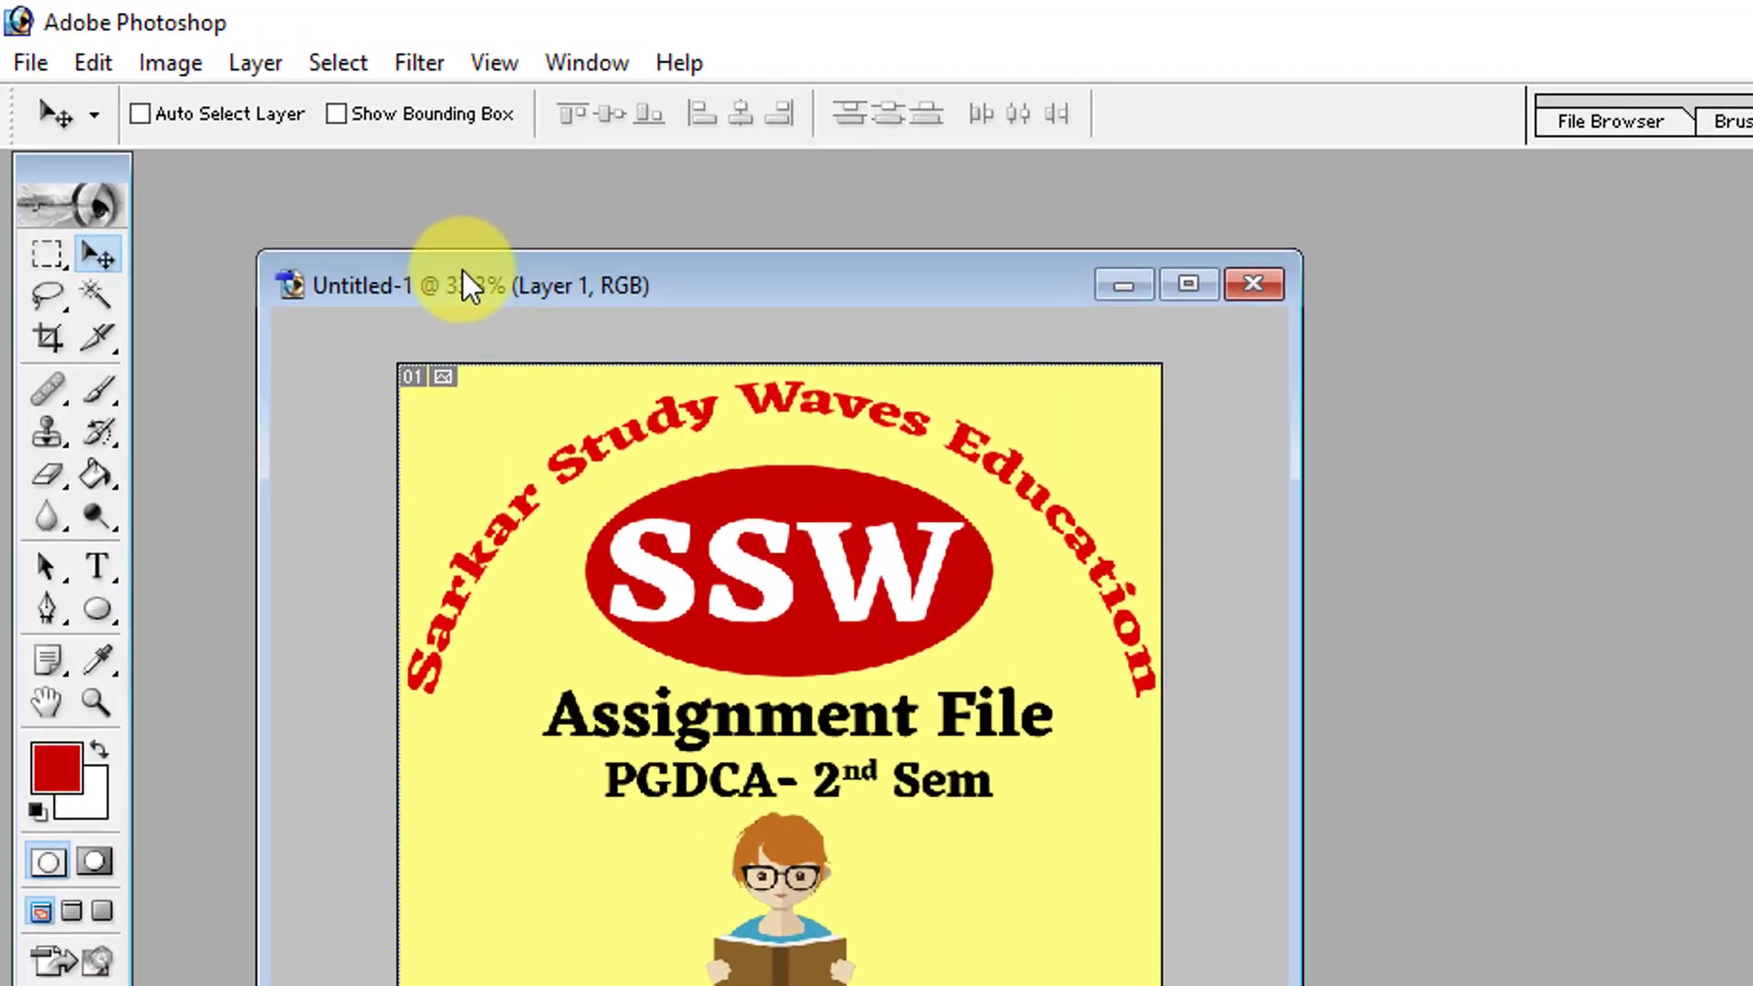
{"action": "right_click", "coordinate": [267, 161]}
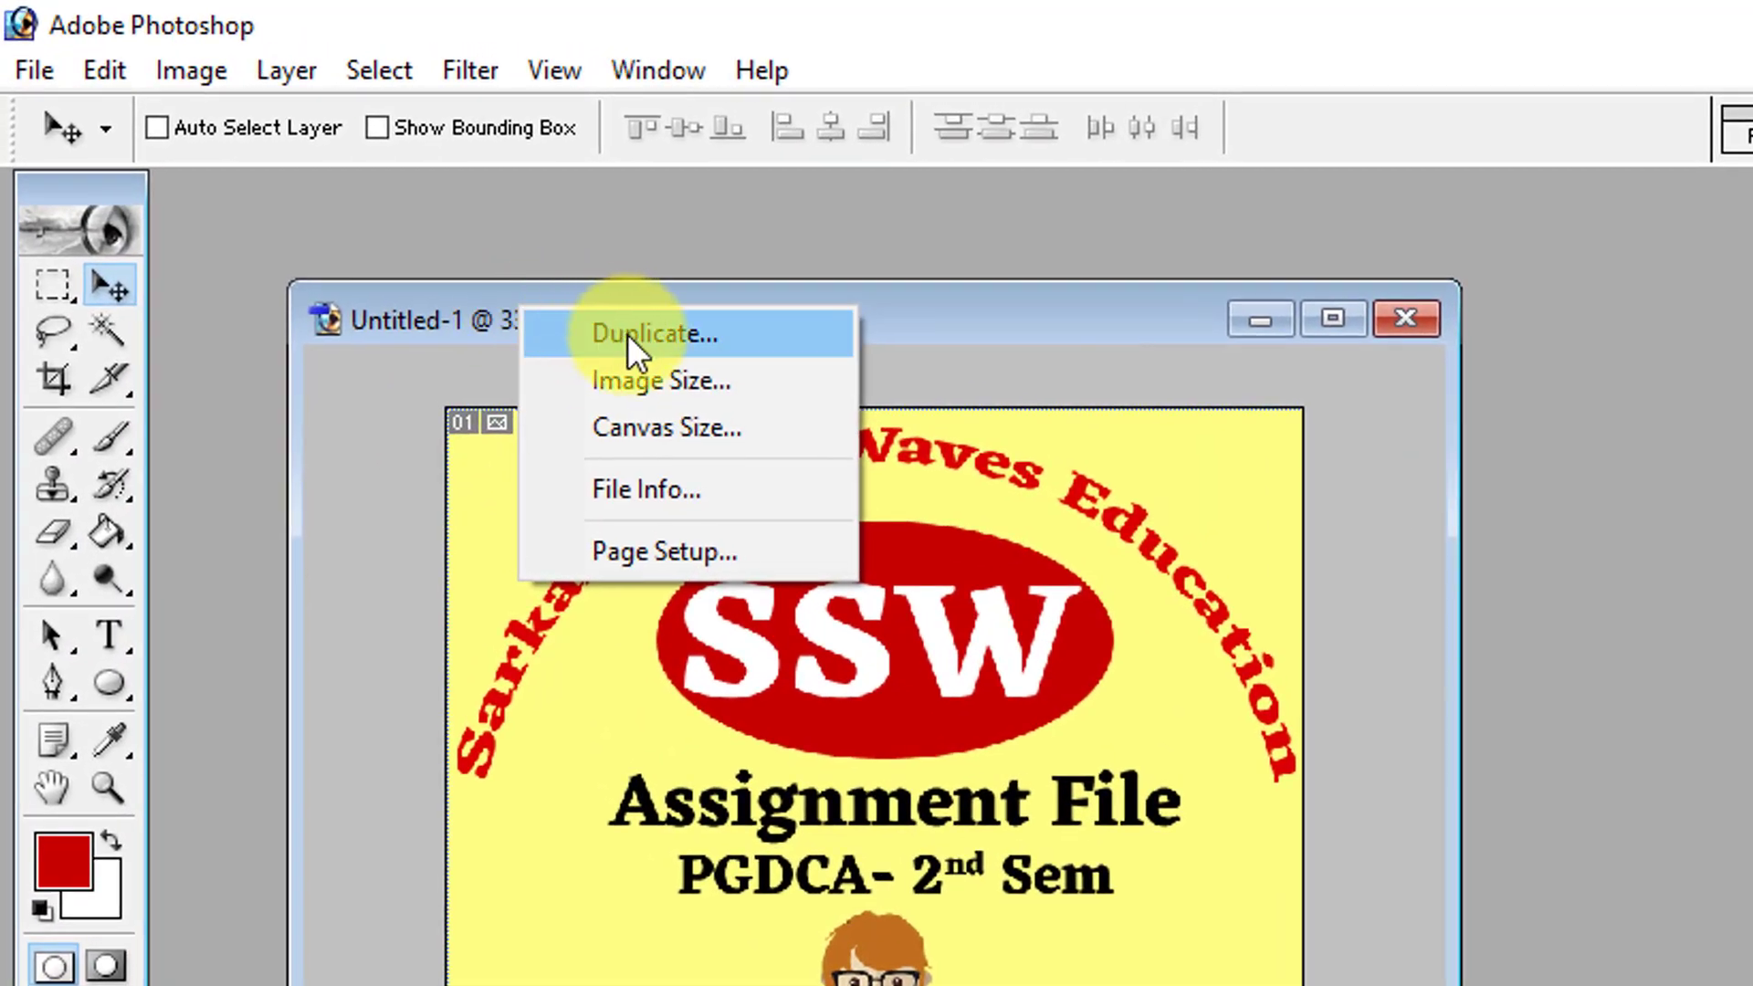
{"action": "left_click", "coordinate": [637, 351]}
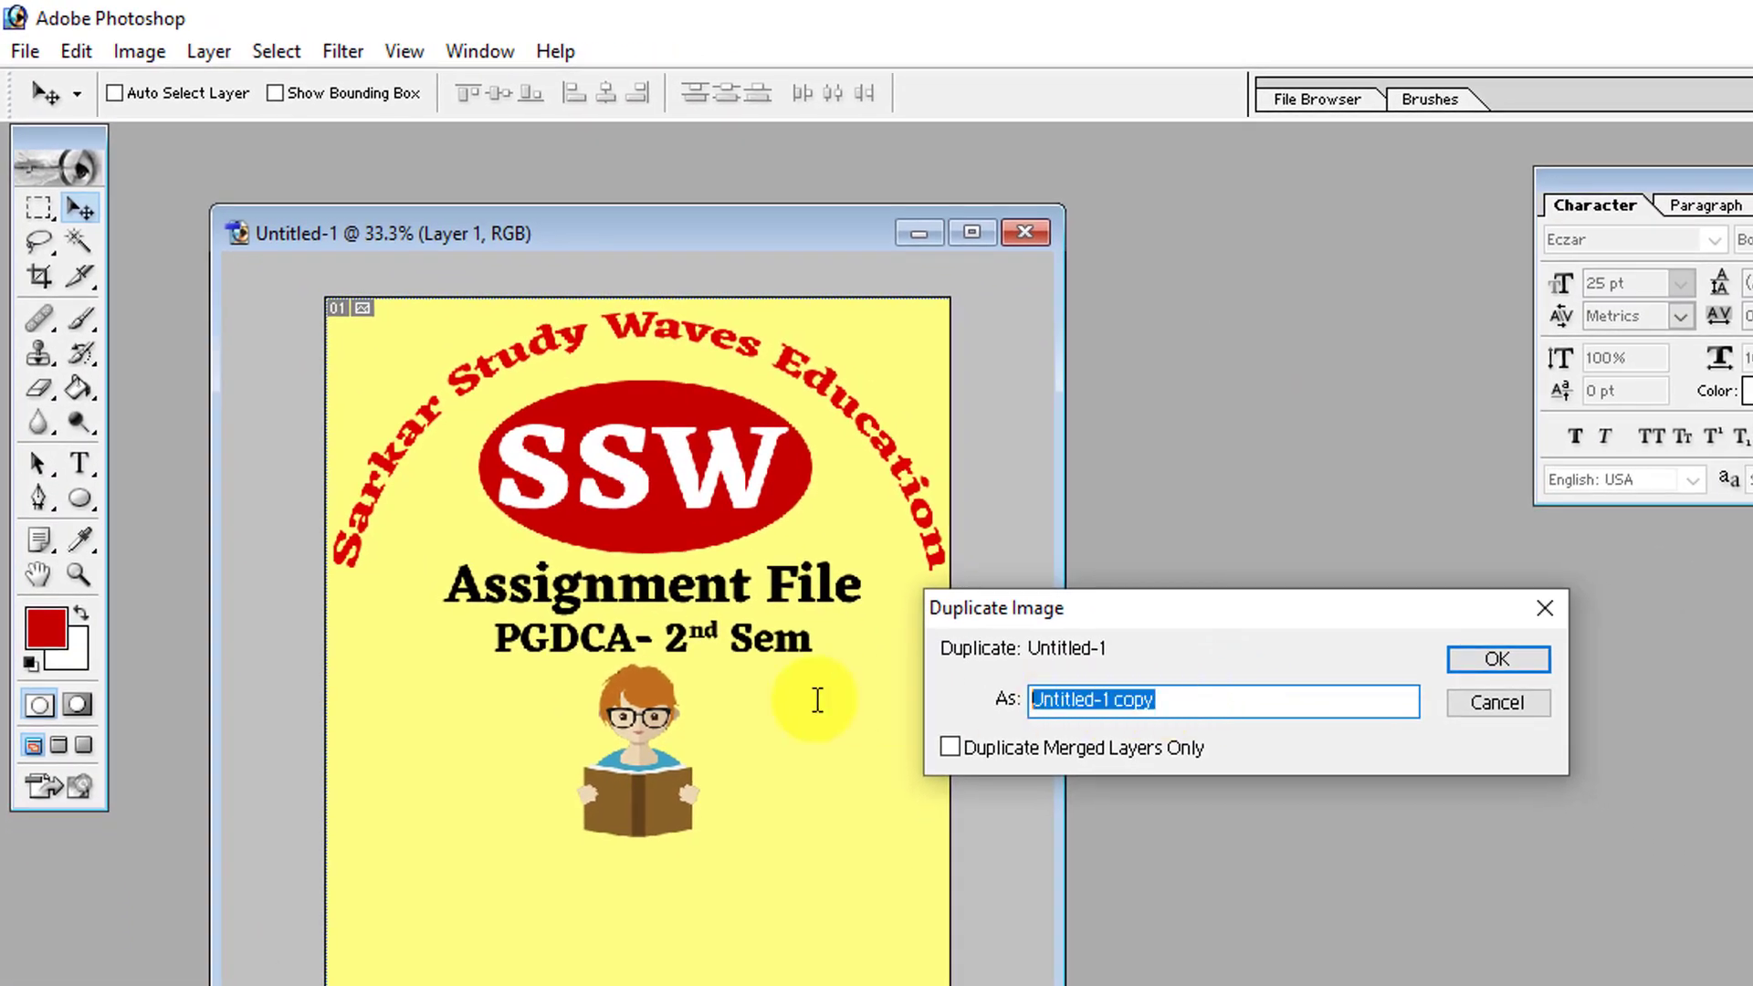
{"action": "type", "text": "ssw1"}
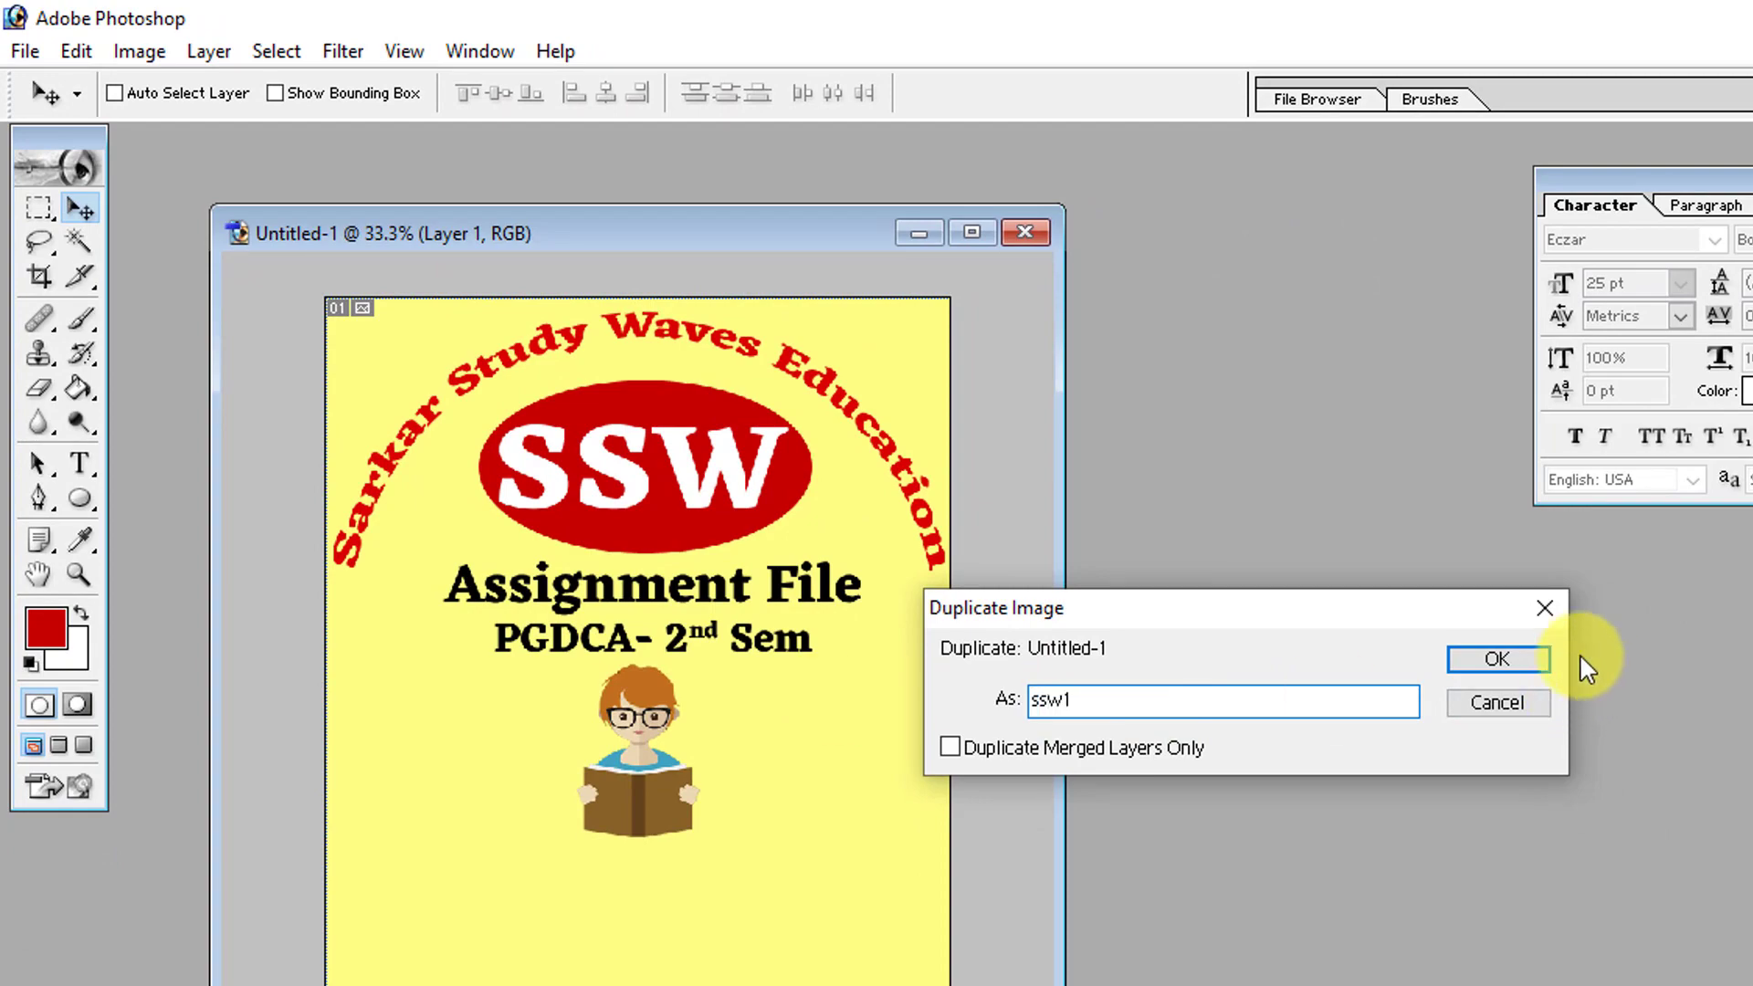
{"action": "left_click", "coordinate": [1497, 658]}
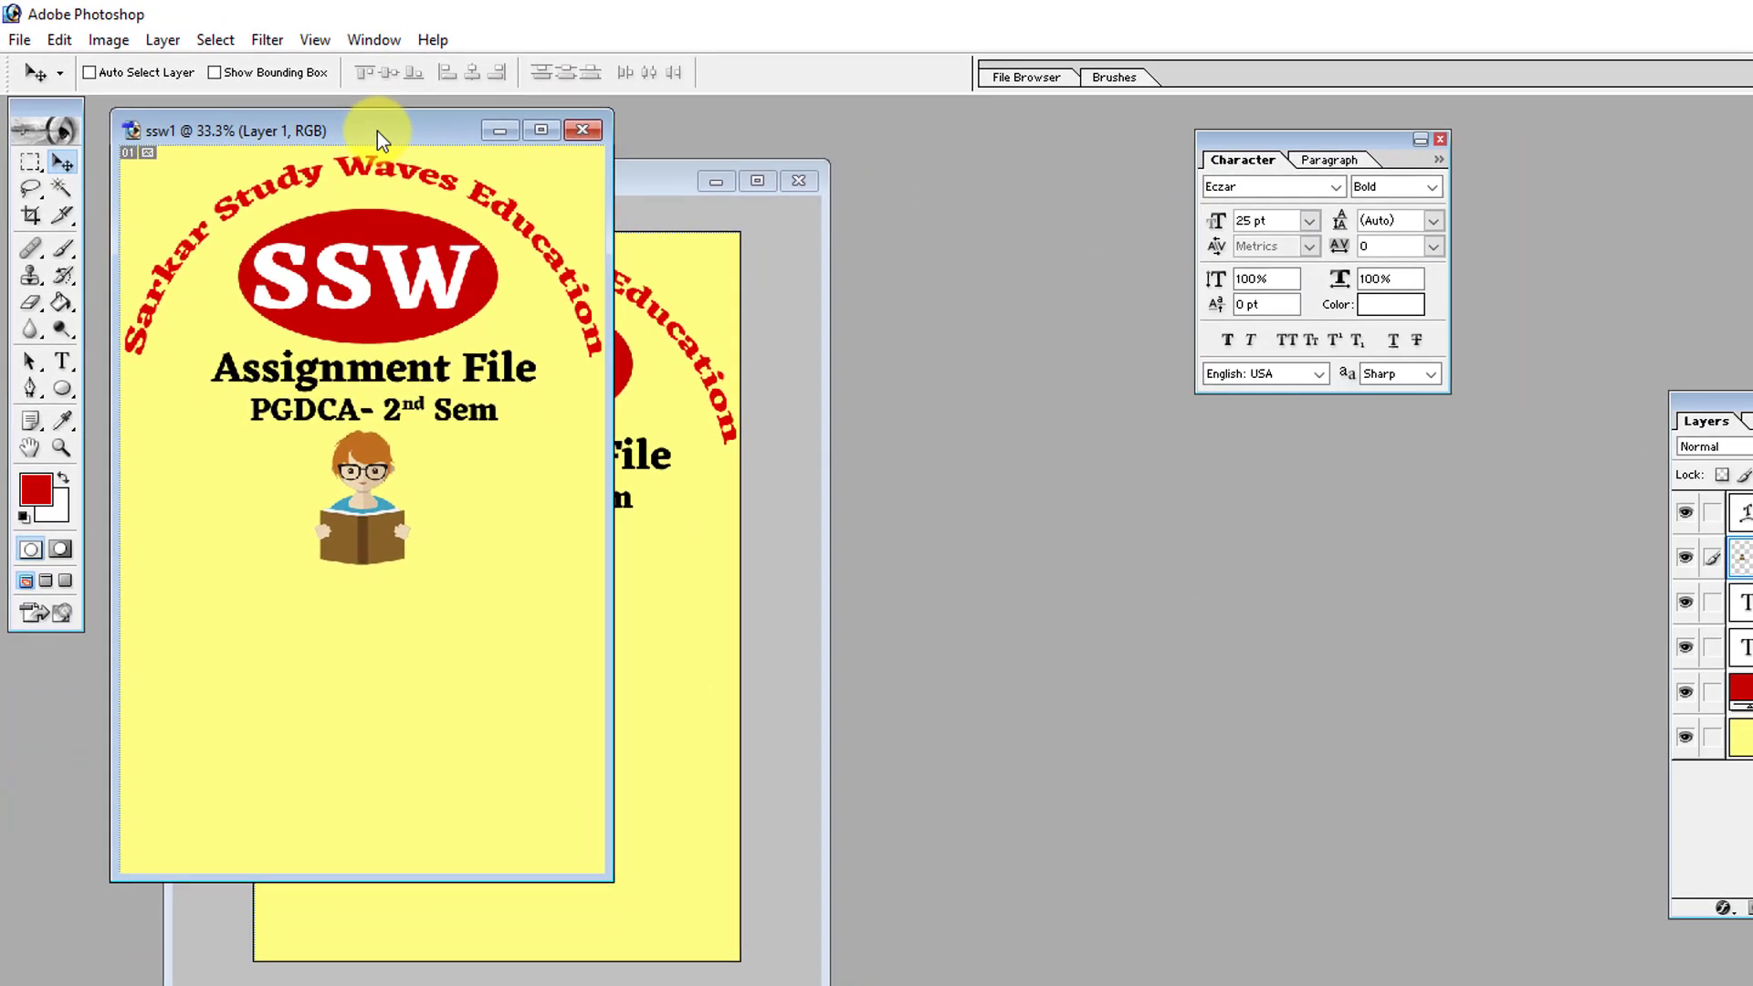
{"action": "left_click_drag", "start_coordinate": [379, 139], "coordinate": [1109, 184]}
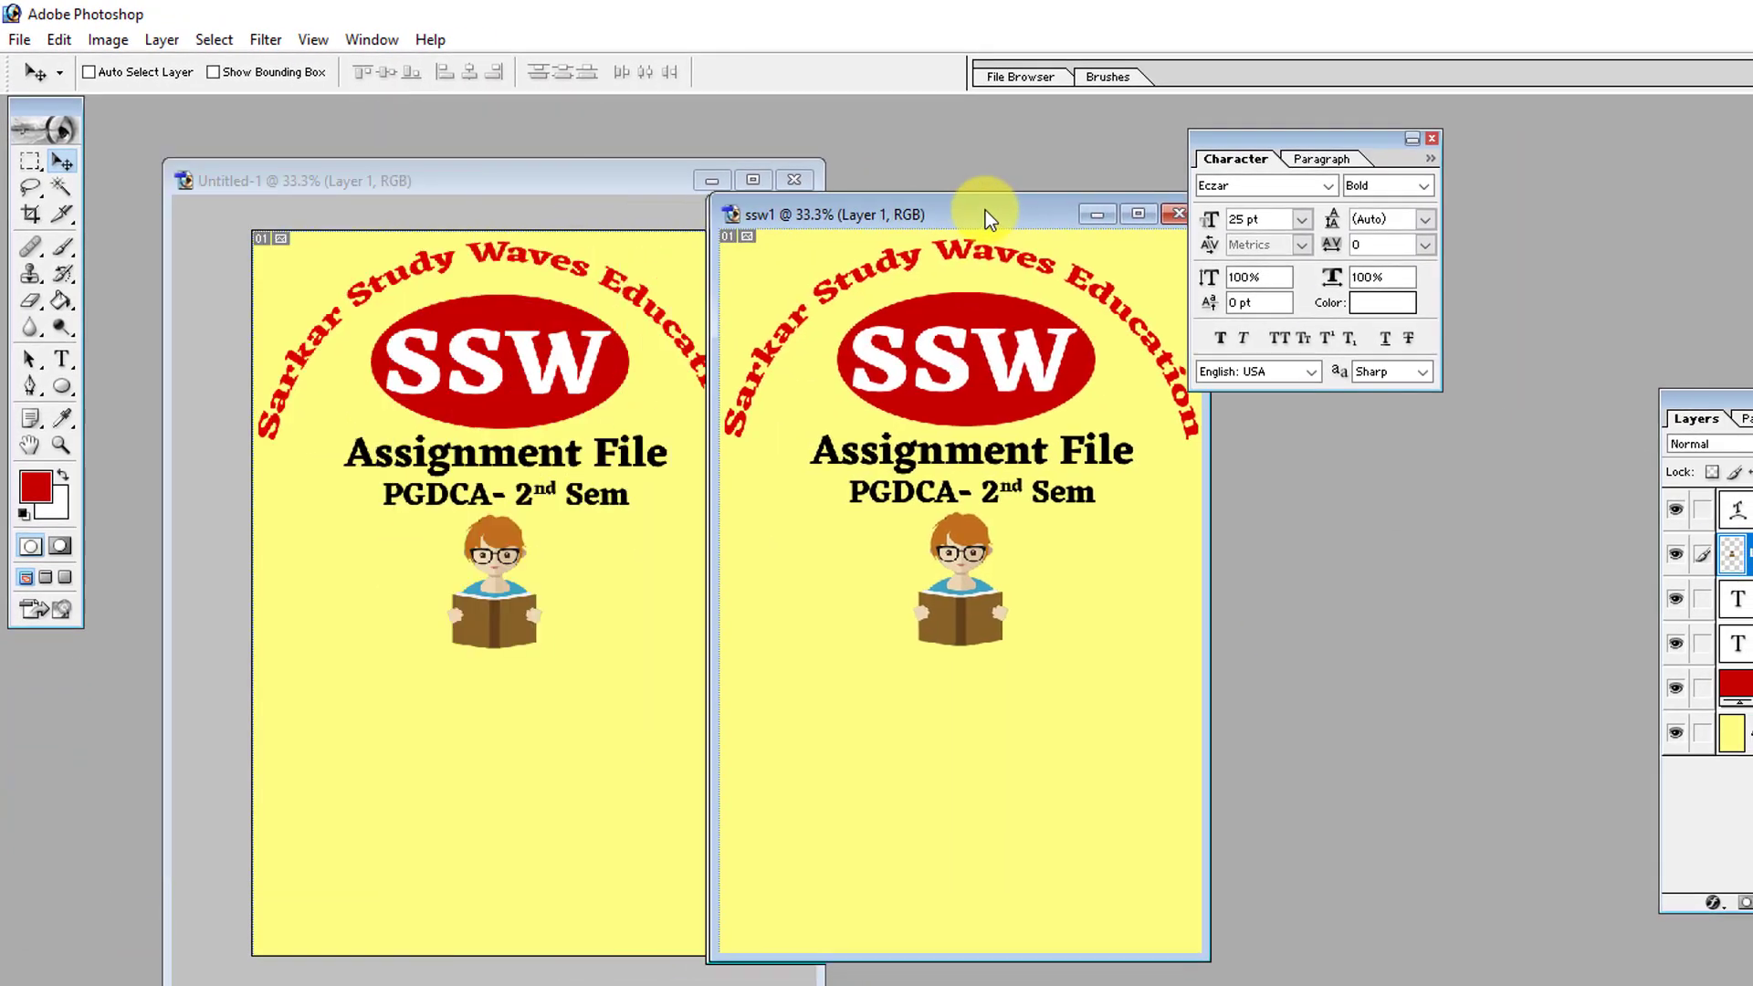
Step: Save the original cover document as ssw1.psd in Photoshop format
{"action": "left_click", "coordinate": [650, 197]}
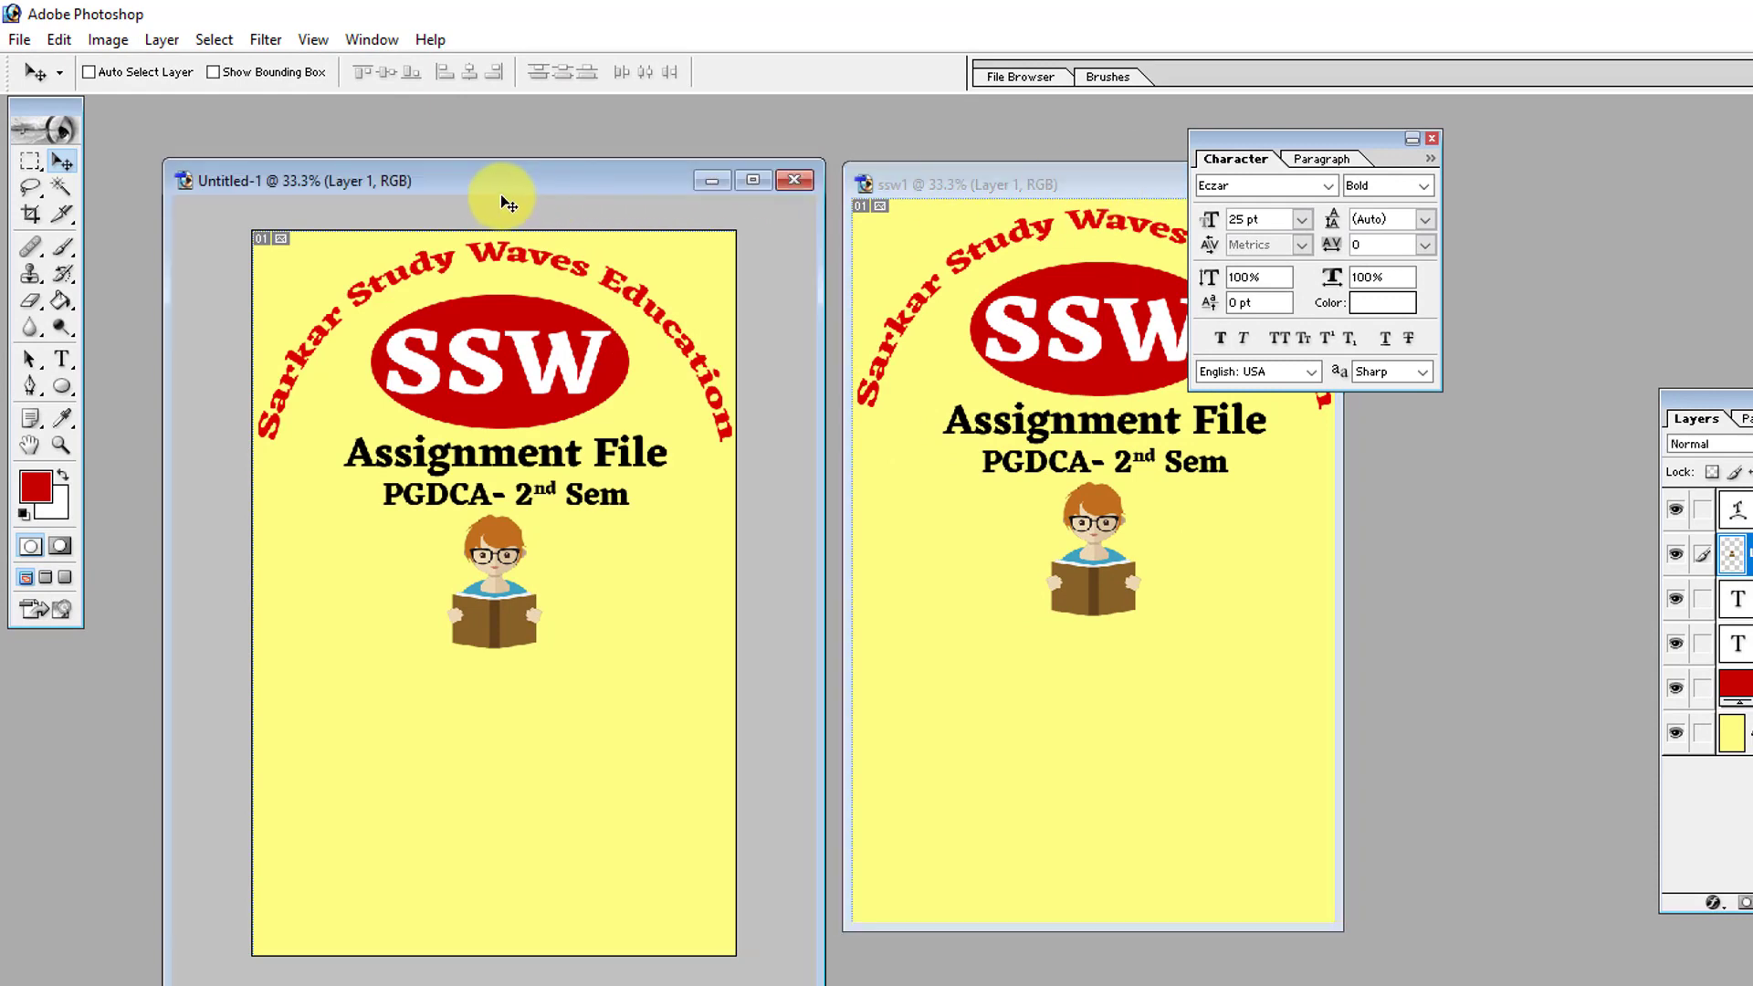
{"action": "key", "text": "ctrl+shift+s"}
{"action": "type", "text": "ssw"}
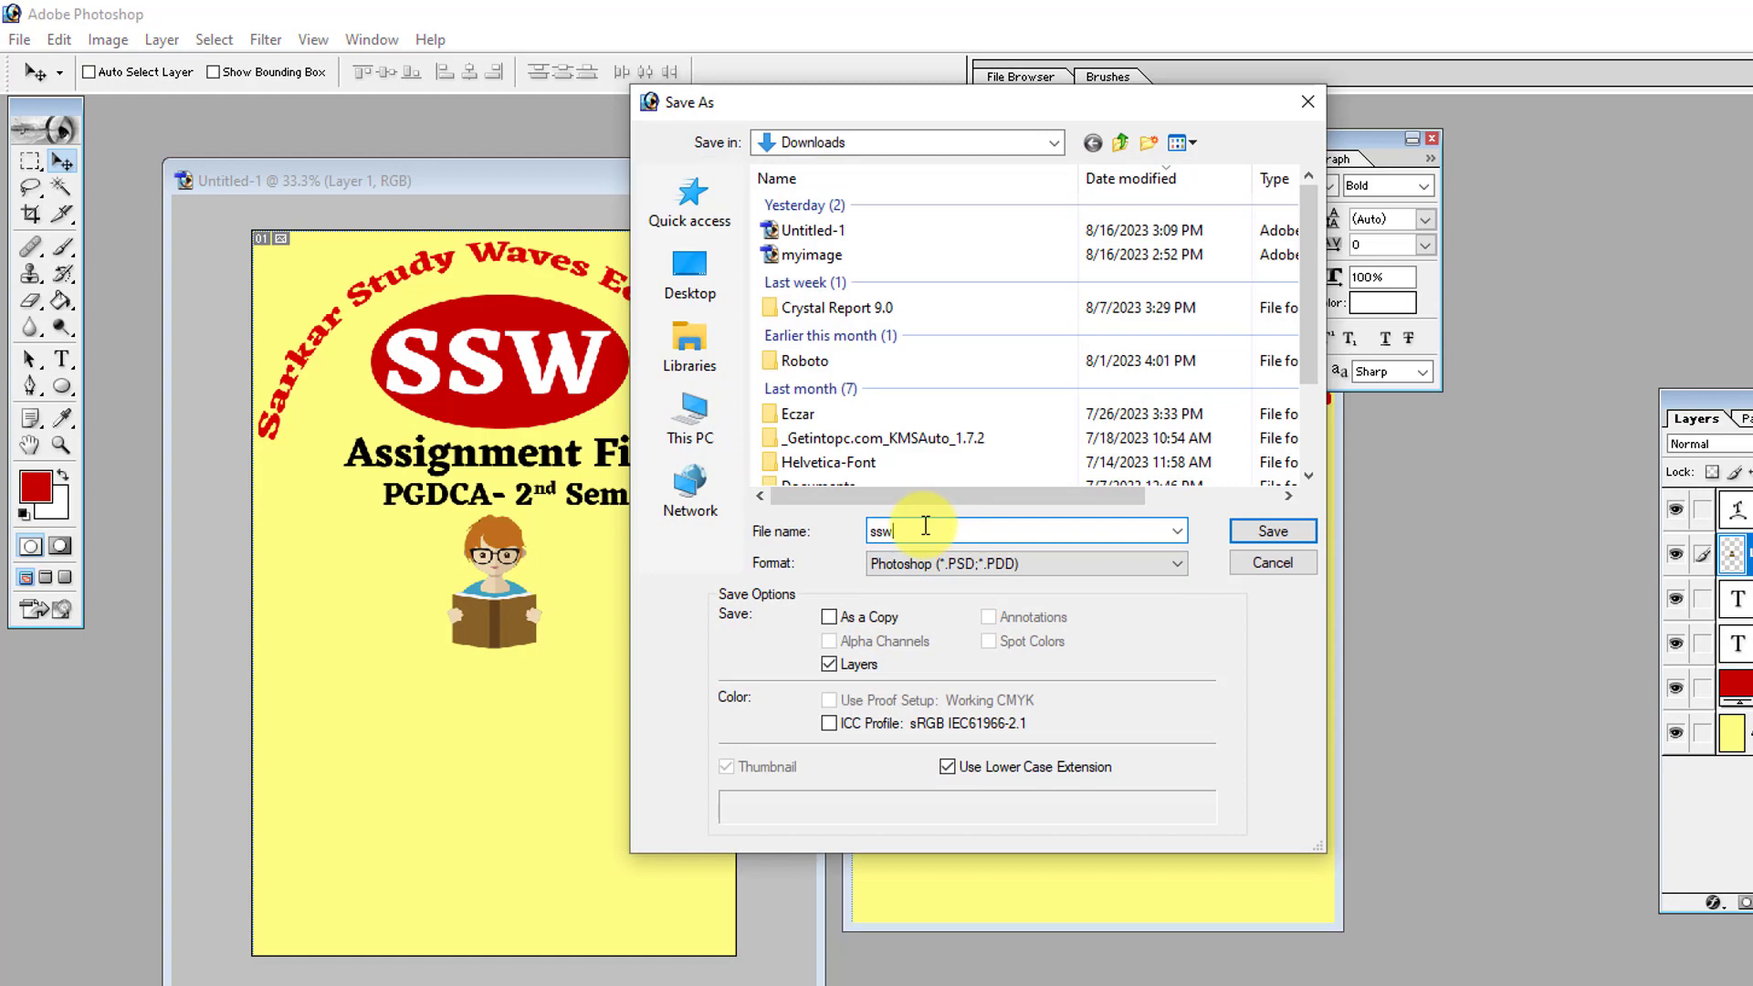
{"action": "key", "text": "Return"}
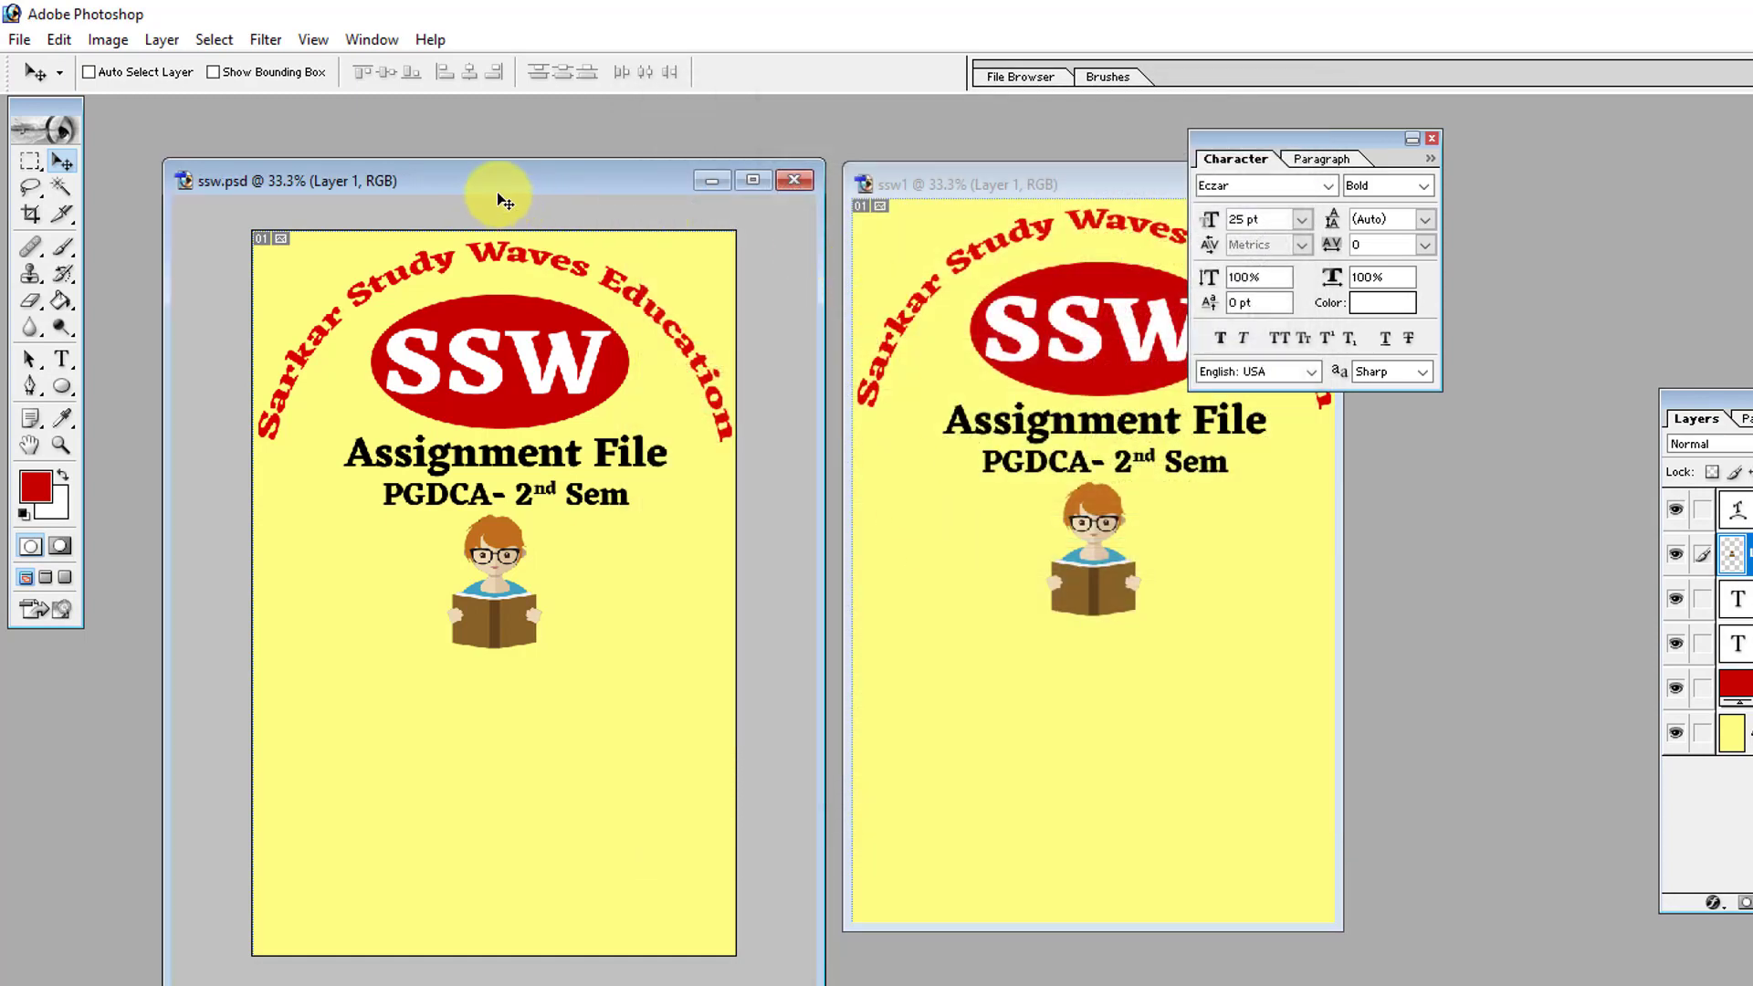
{"action": "left_click_drag", "start_coordinate": [481, 179], "coordinate": [431, 173]}
{"action": "left_click", "coordinate": [912, 180]}
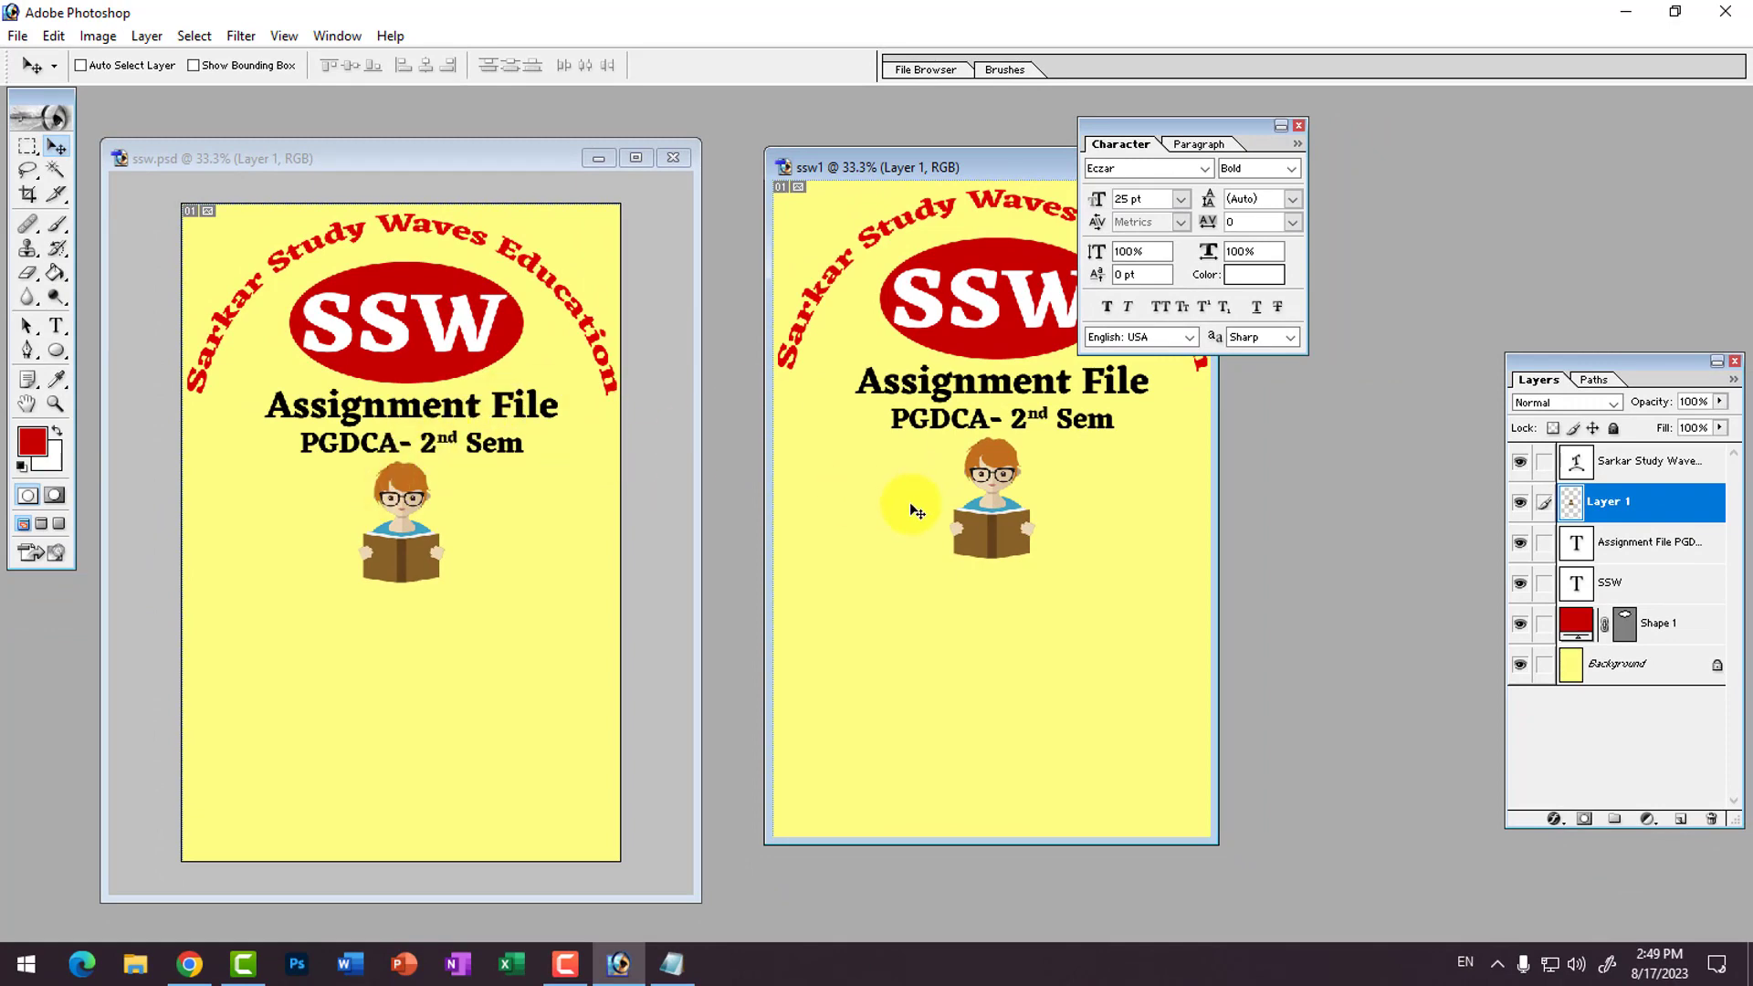
Step: Draw a rectangle across the lower page below the clipart and nudge it slightly up
{"action": "left_click", "coordinate": [57, 350]}
{"action": "left_click", "coordinate": [148, 352]}
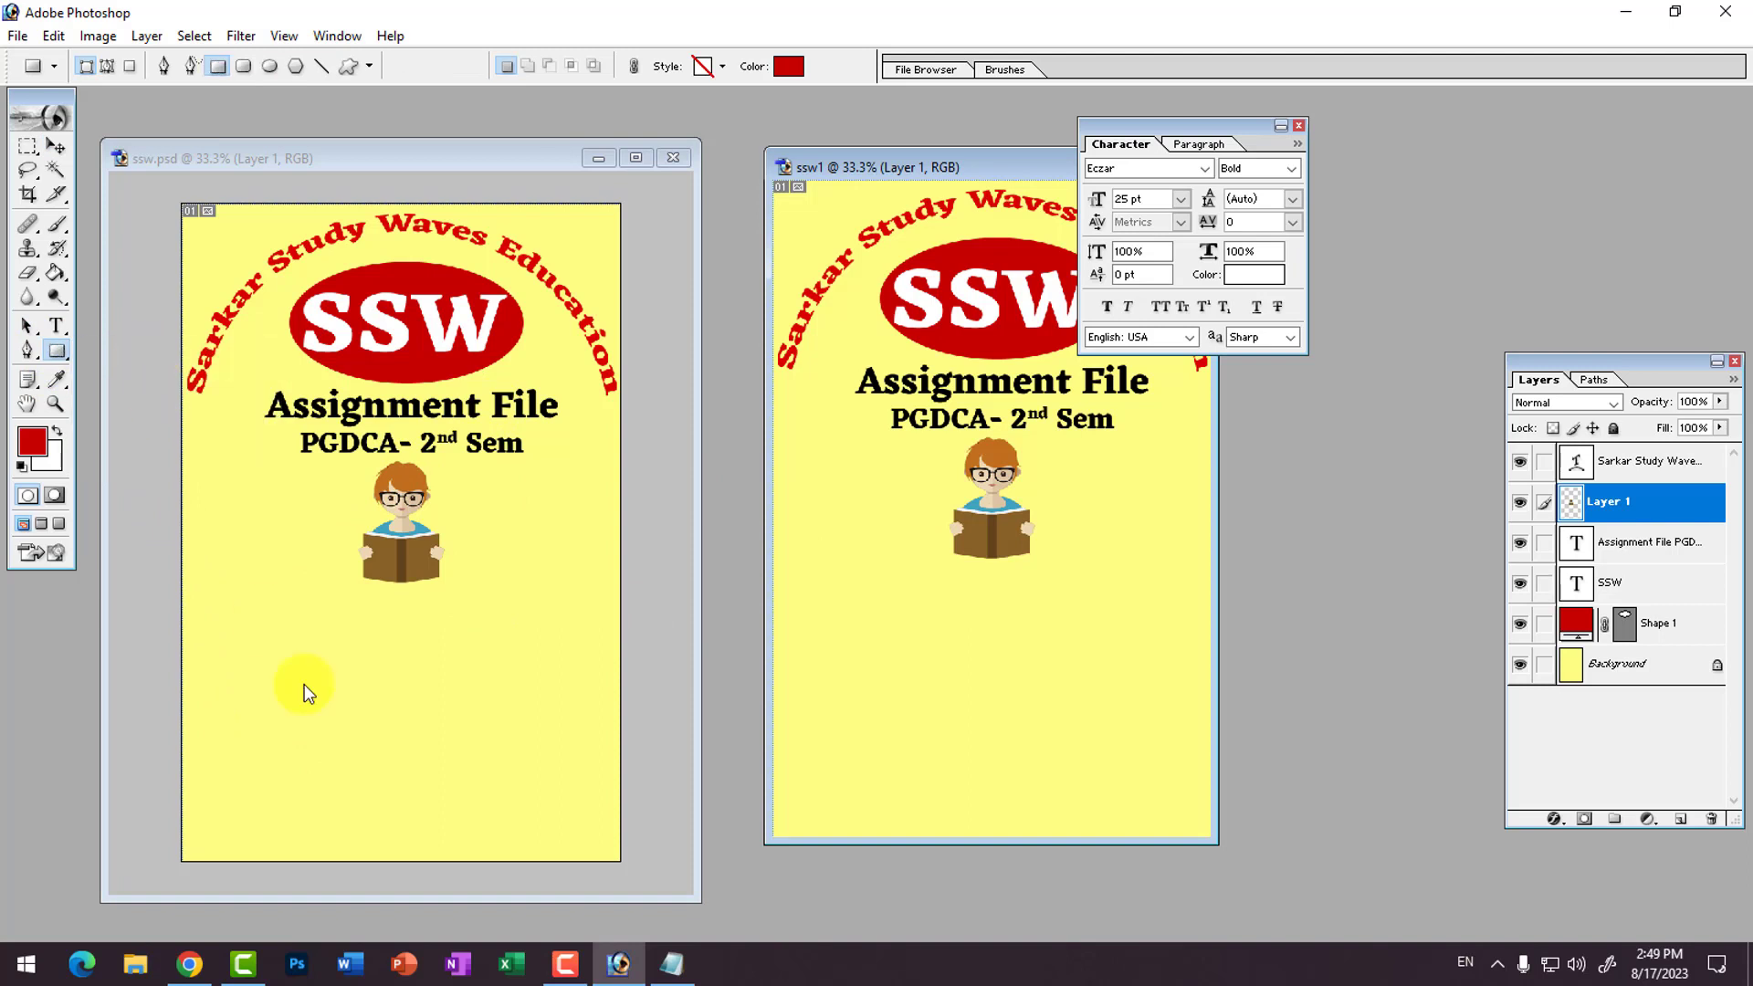
{"action": "left_click", "coordinate": [208, 635]}
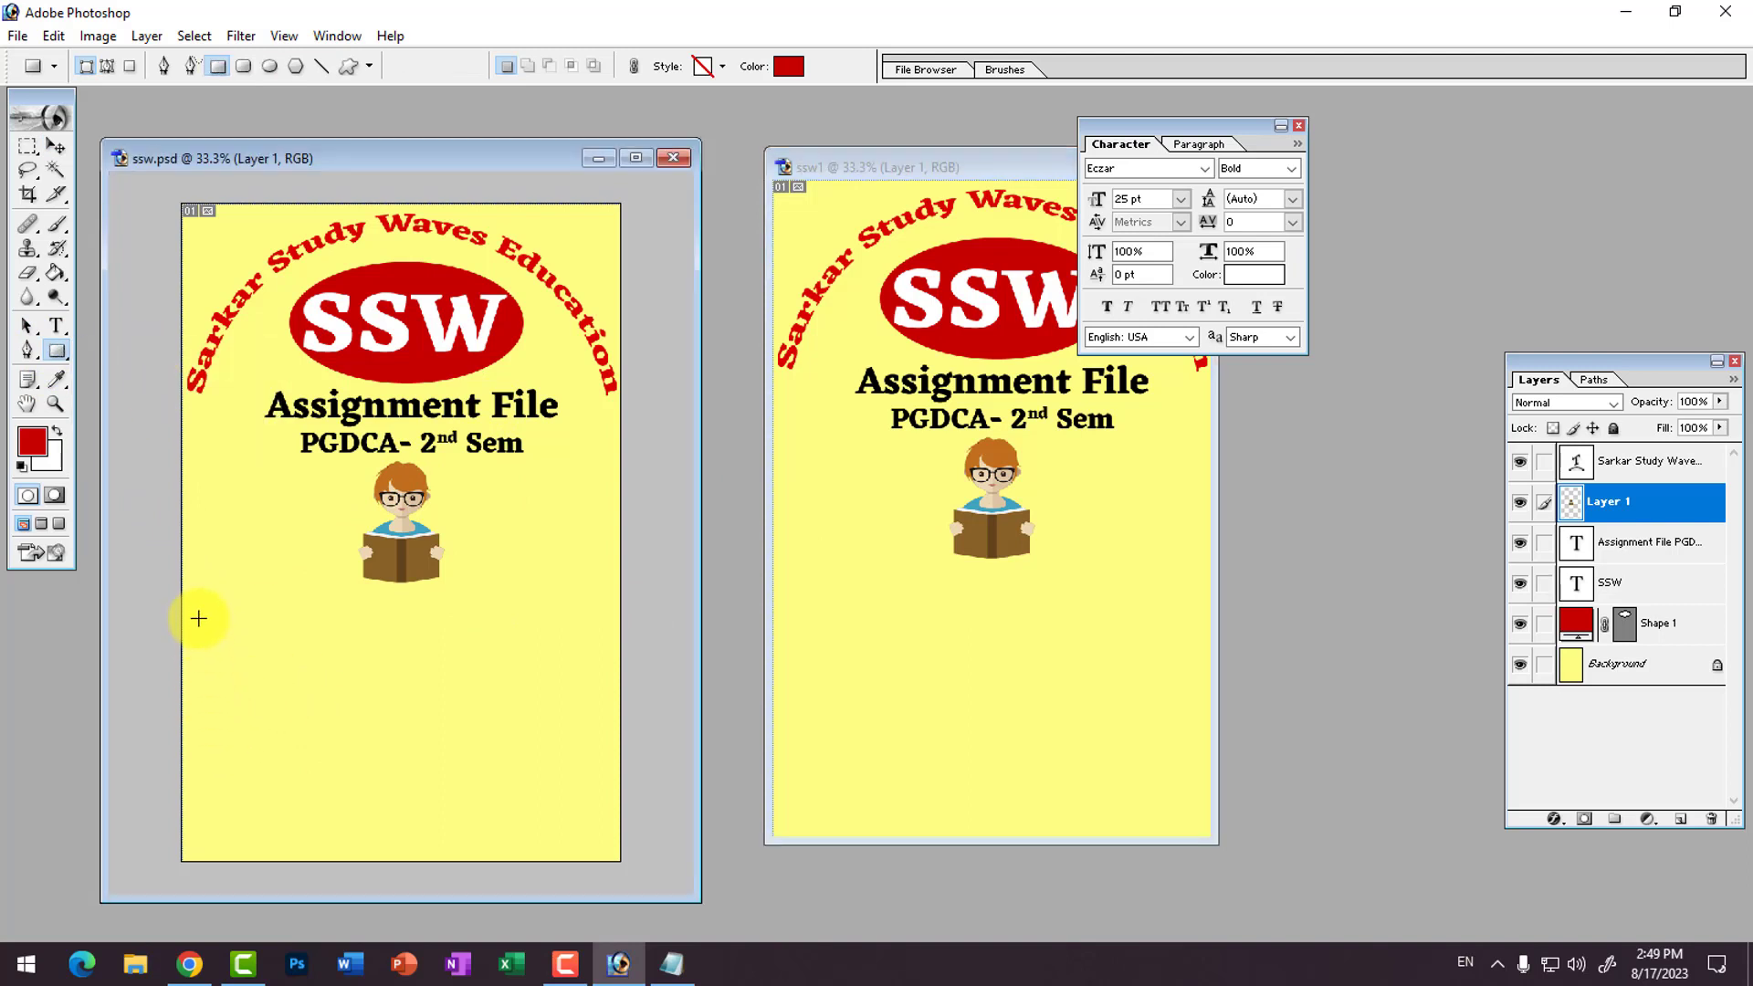
{"action": "left_click_drag", "start_coordinate": [199, 616], "coordinate": [610, 767]}
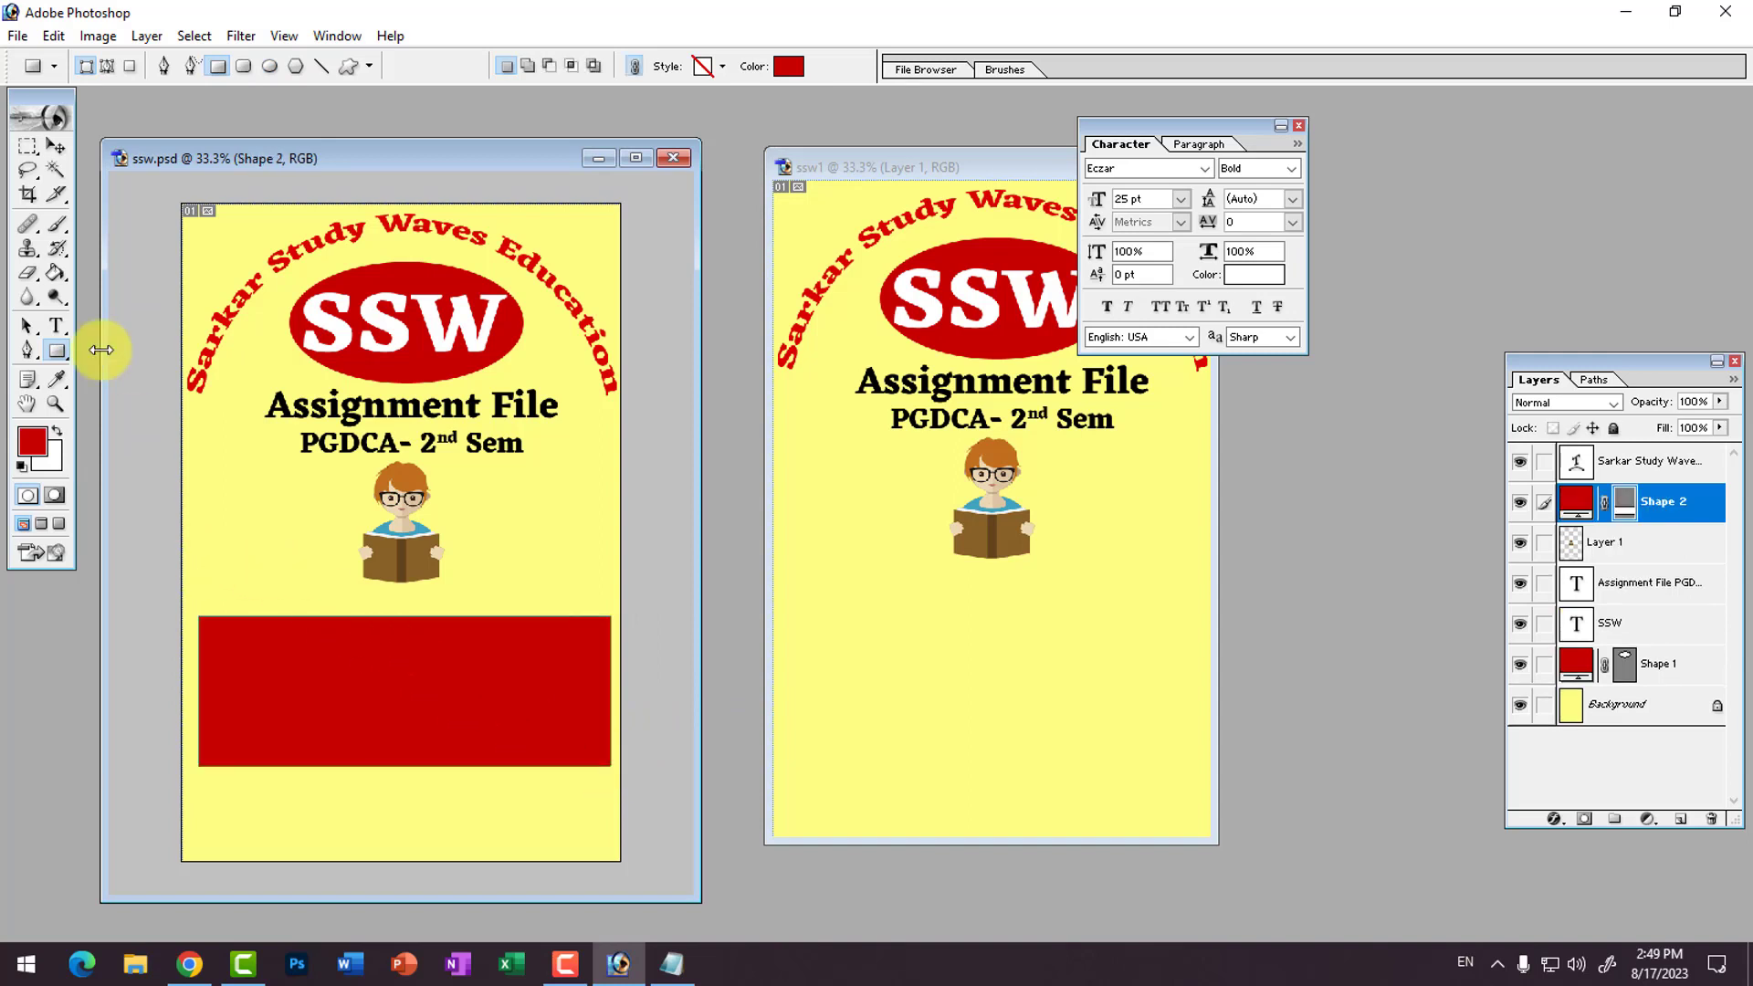
{"action": "left_click", "coordinate": [56, 151]}
{"action": "left_click_drag", "start_coordinate": [416, 684], "coordinate": [411, 655]}
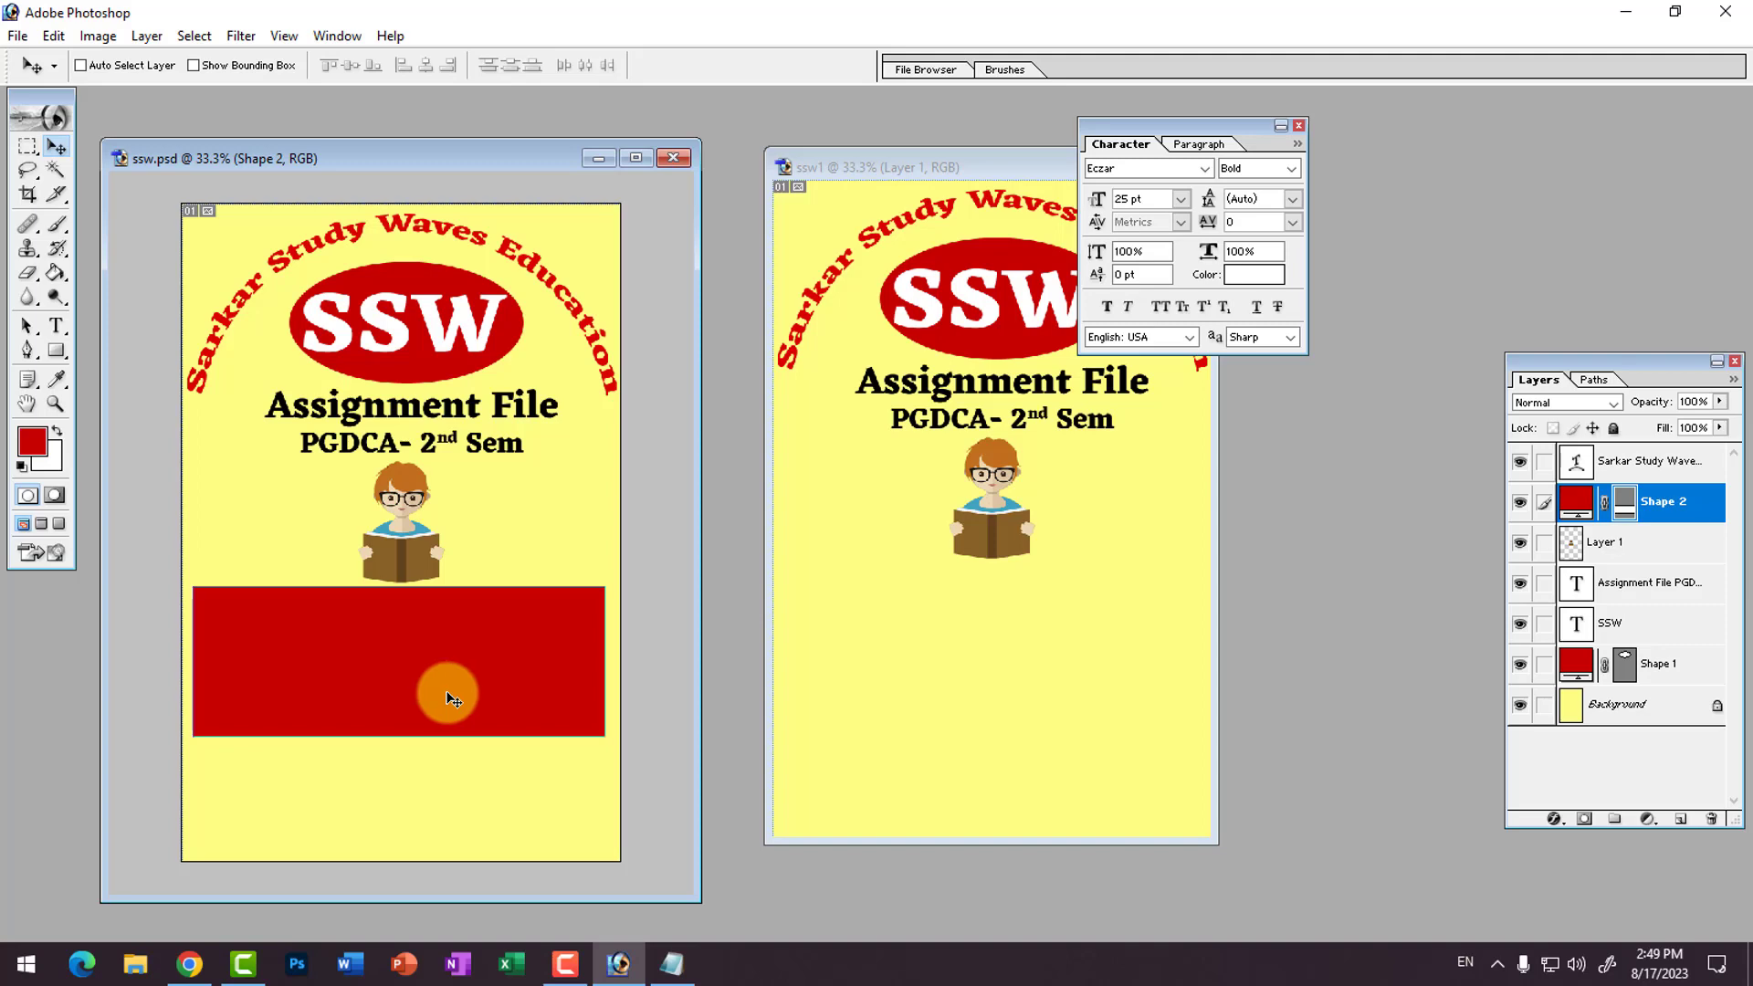
Step: Change the rectangle's fill colour to pale green
{"action": "left_click", "coordinate": [52, 353]}
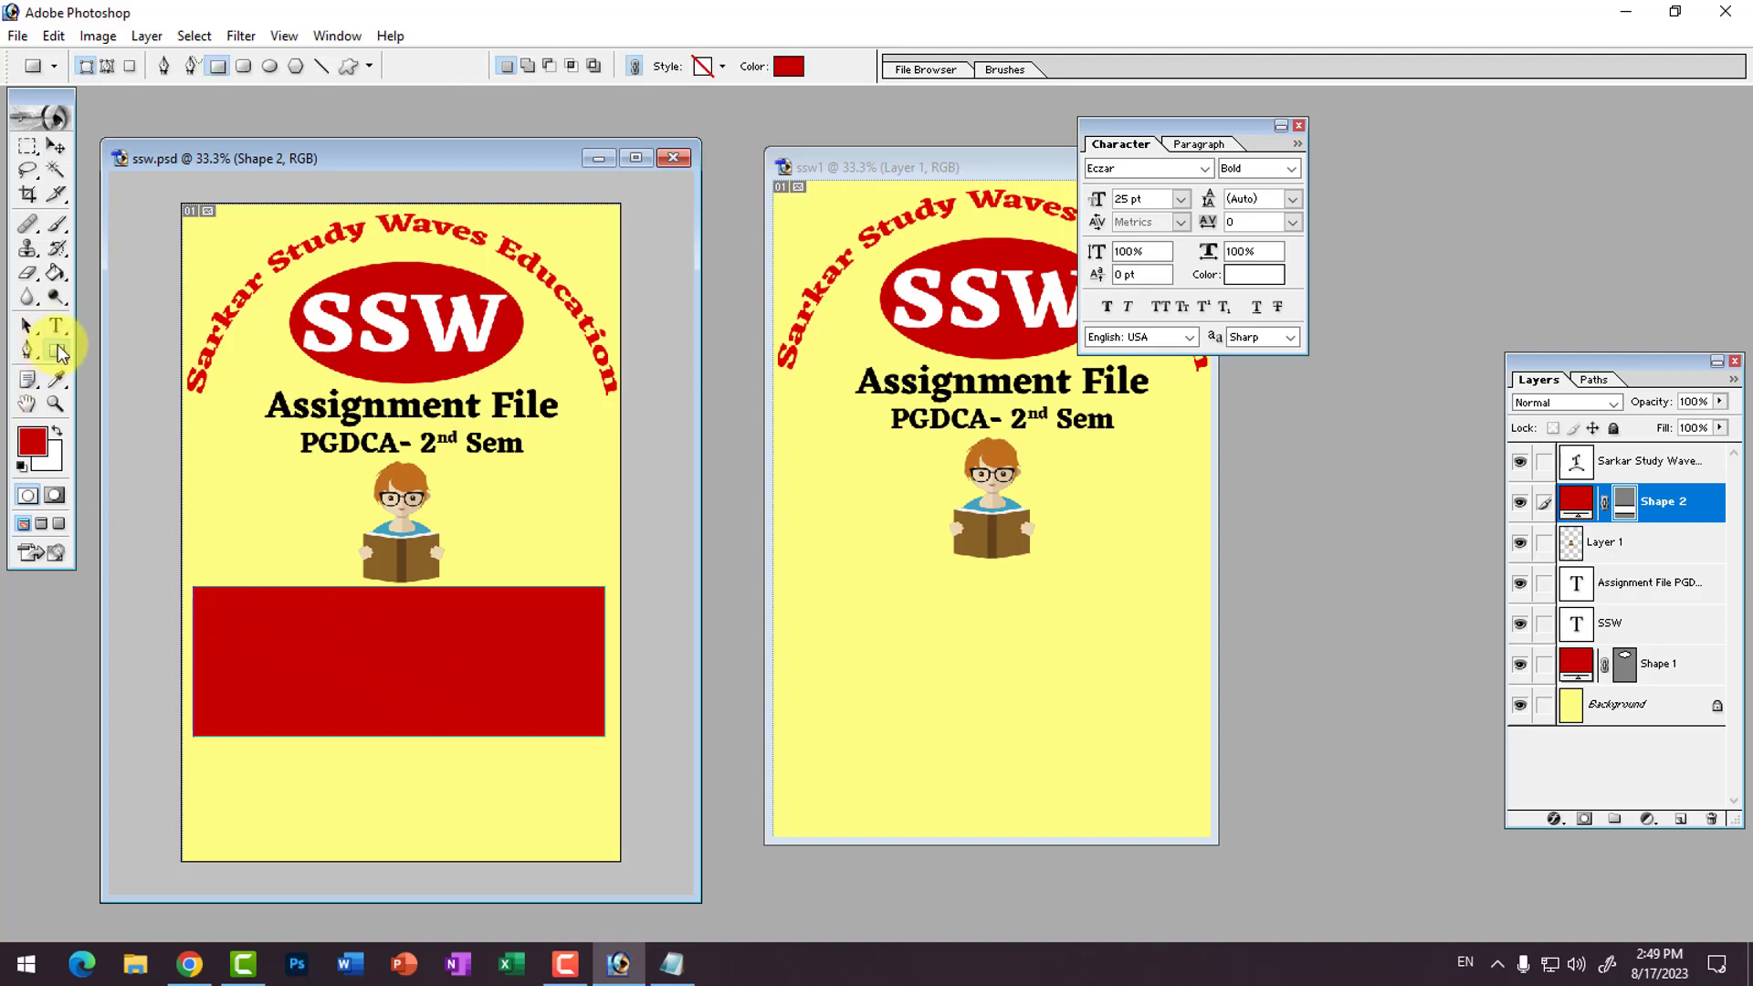
{"action": "left_click", "coordinate": [804, 68]}
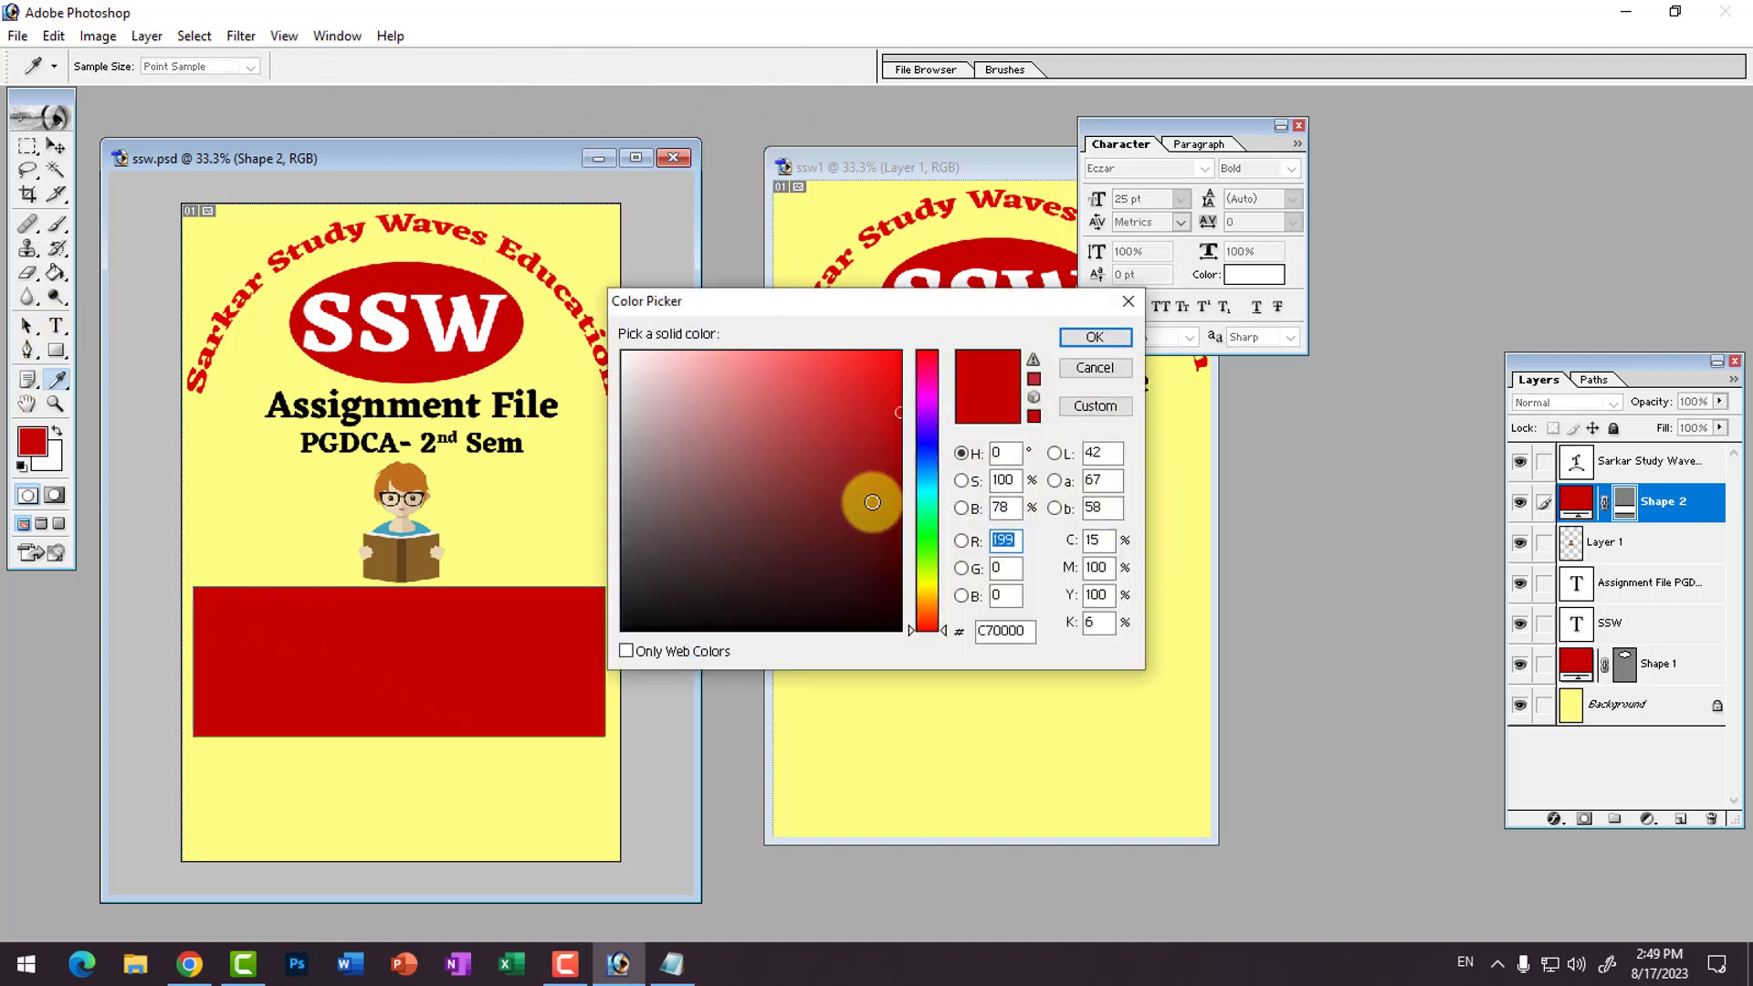
{"action": "left_click", "coordinate": [935, 543]}
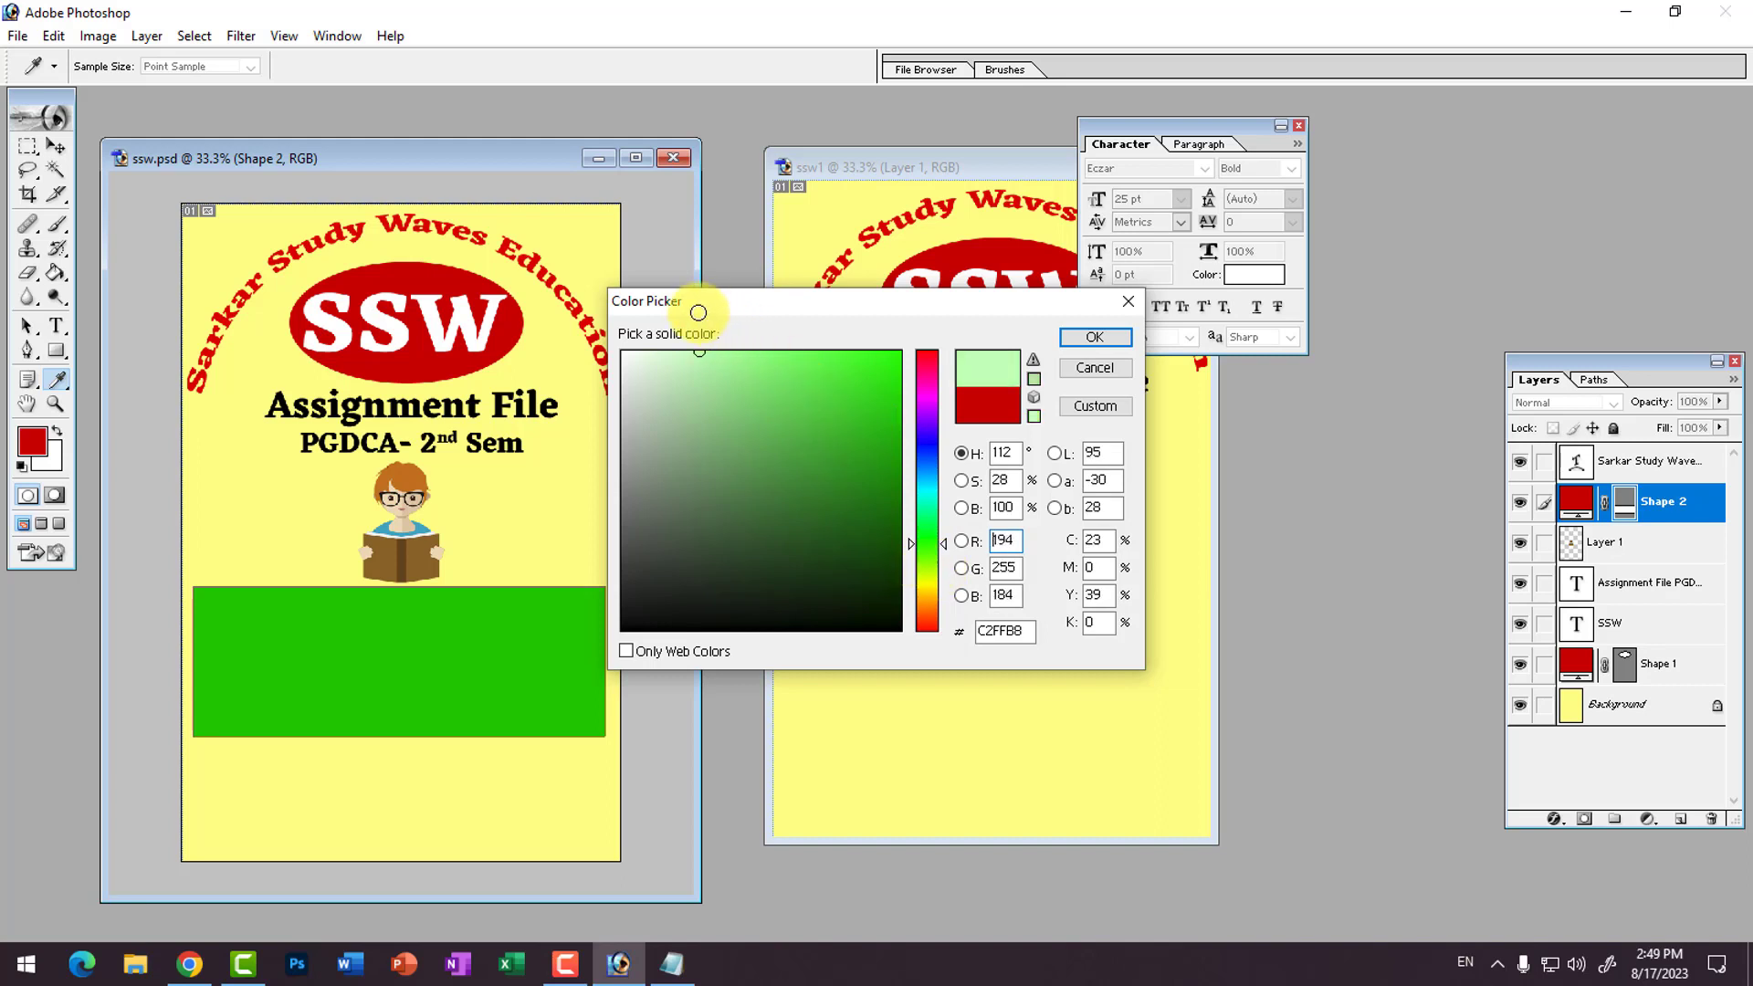
{"action": "left_click_drag", "start_coordinate": [825, 428], "coordinate": [698, 353]}
{"action": "left_click", "coordinate": [1091, 337]}
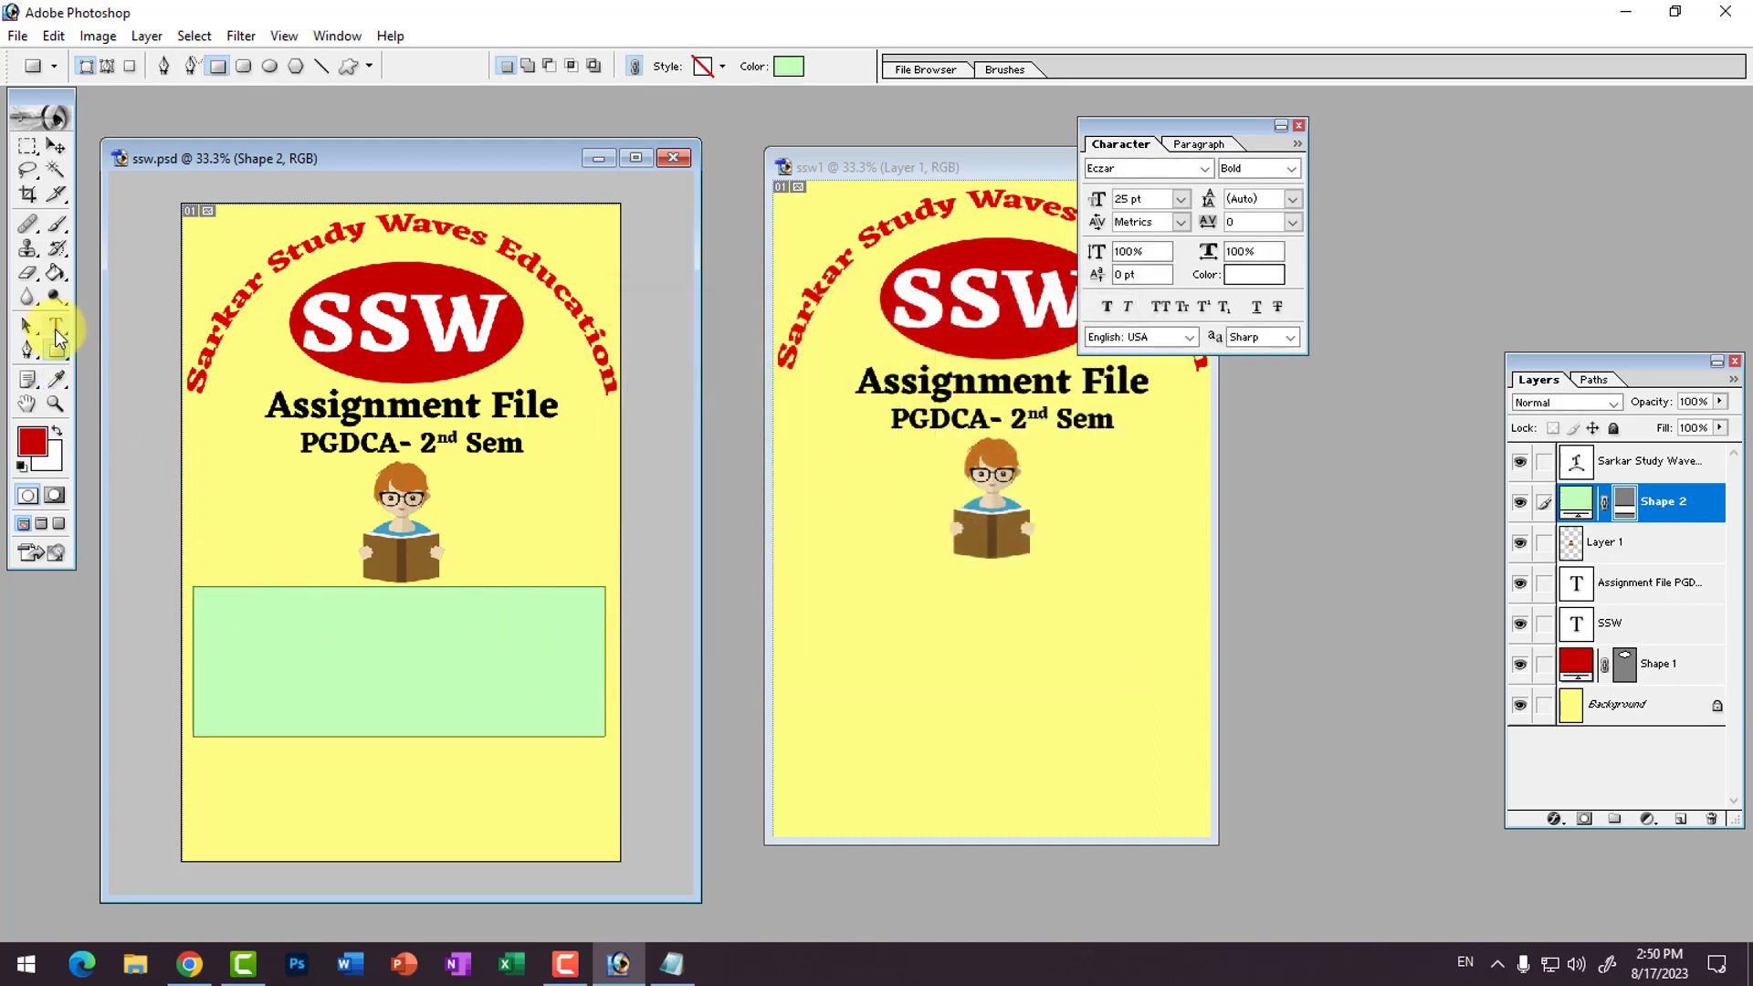
{"action": "left_click", "coordinate": [56, 325]}
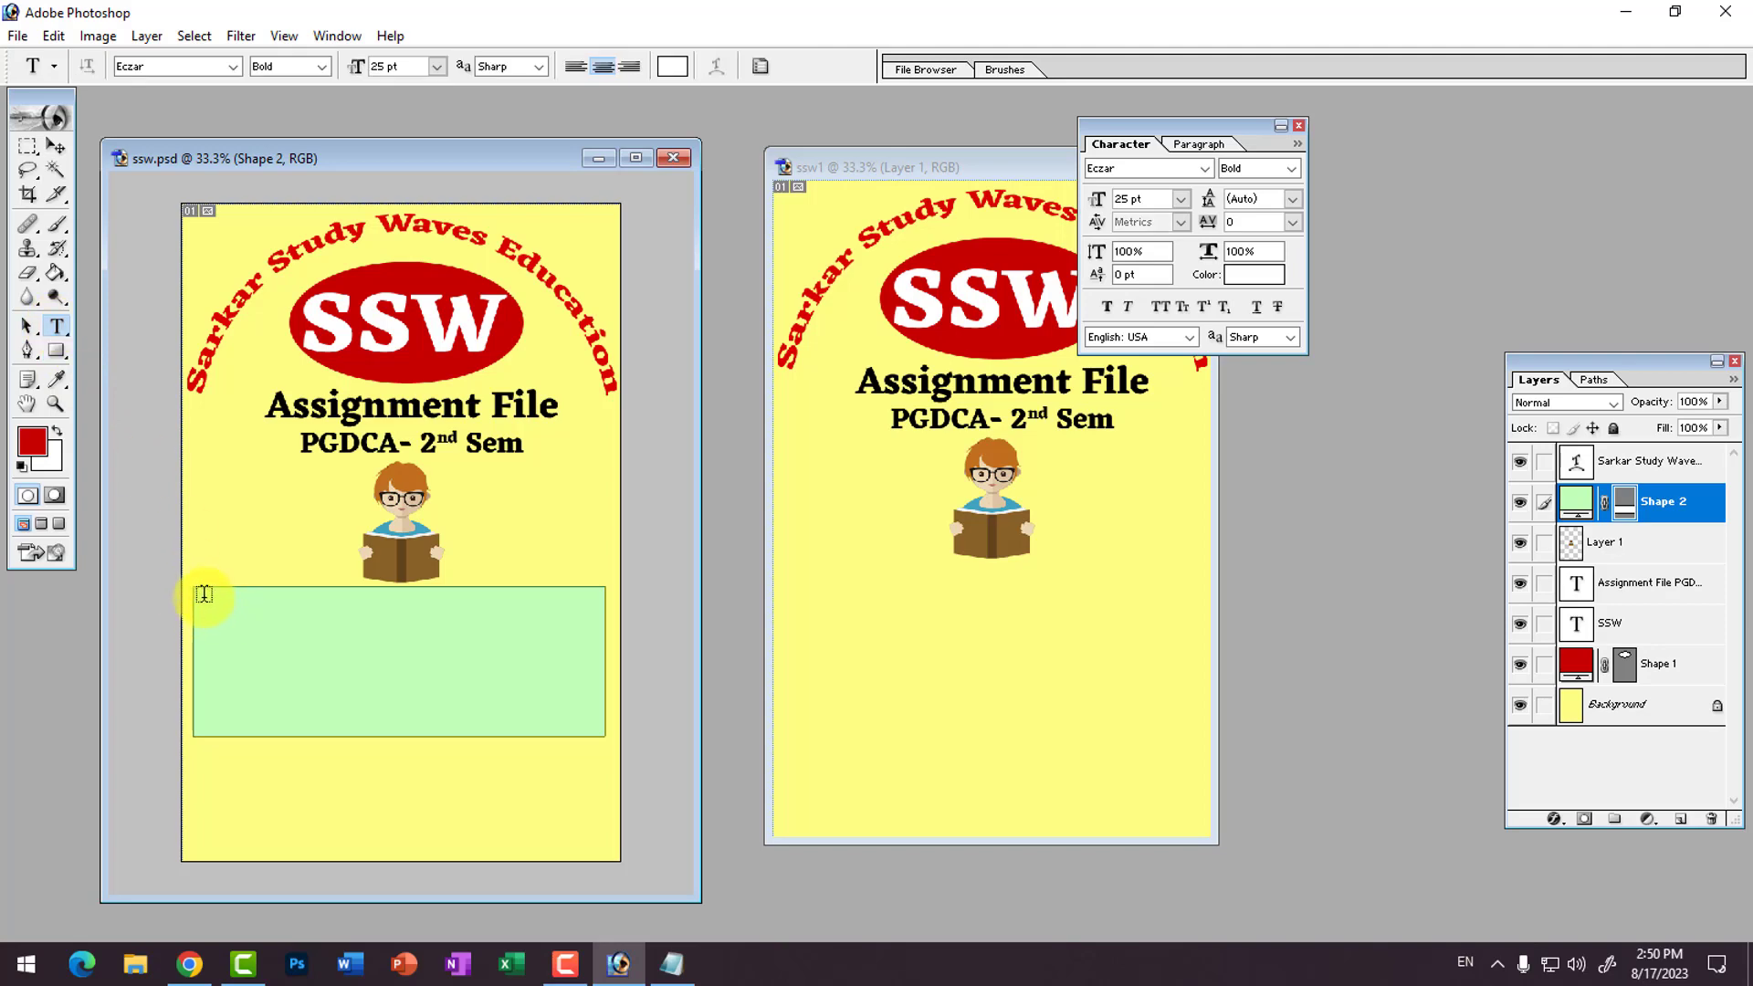
Step: Create a 15 pt, left-aligned, black text box inside the green rectangle
{"action": "left_click_drag", "start_coordinate": [204, 598], "coordinate": [592, 721]}
{"action": "left_click_drag", "start_coordinate": [591, 721], "coordinate": [592, 721]}
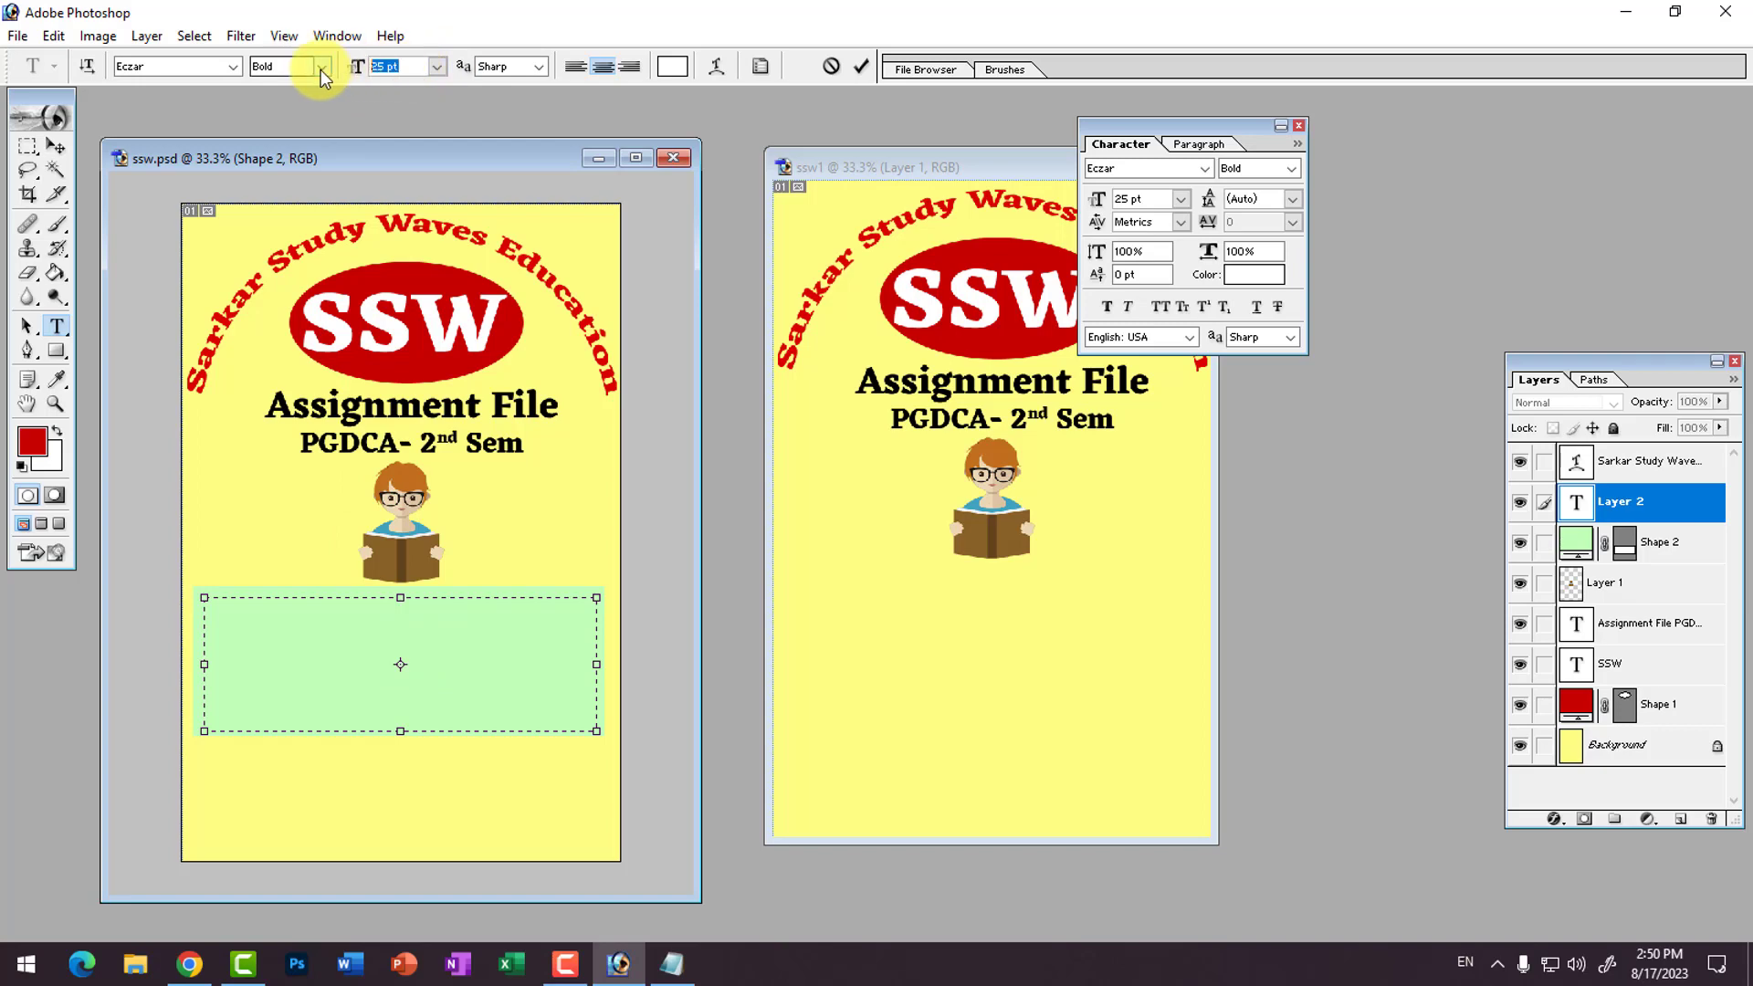
{"action": "type", "text": "15"}
{"action": "key", "text": "Return"}
{"action": "left_click", "coordinate": [573, 73]}
{"action": "type", "text": "N"}
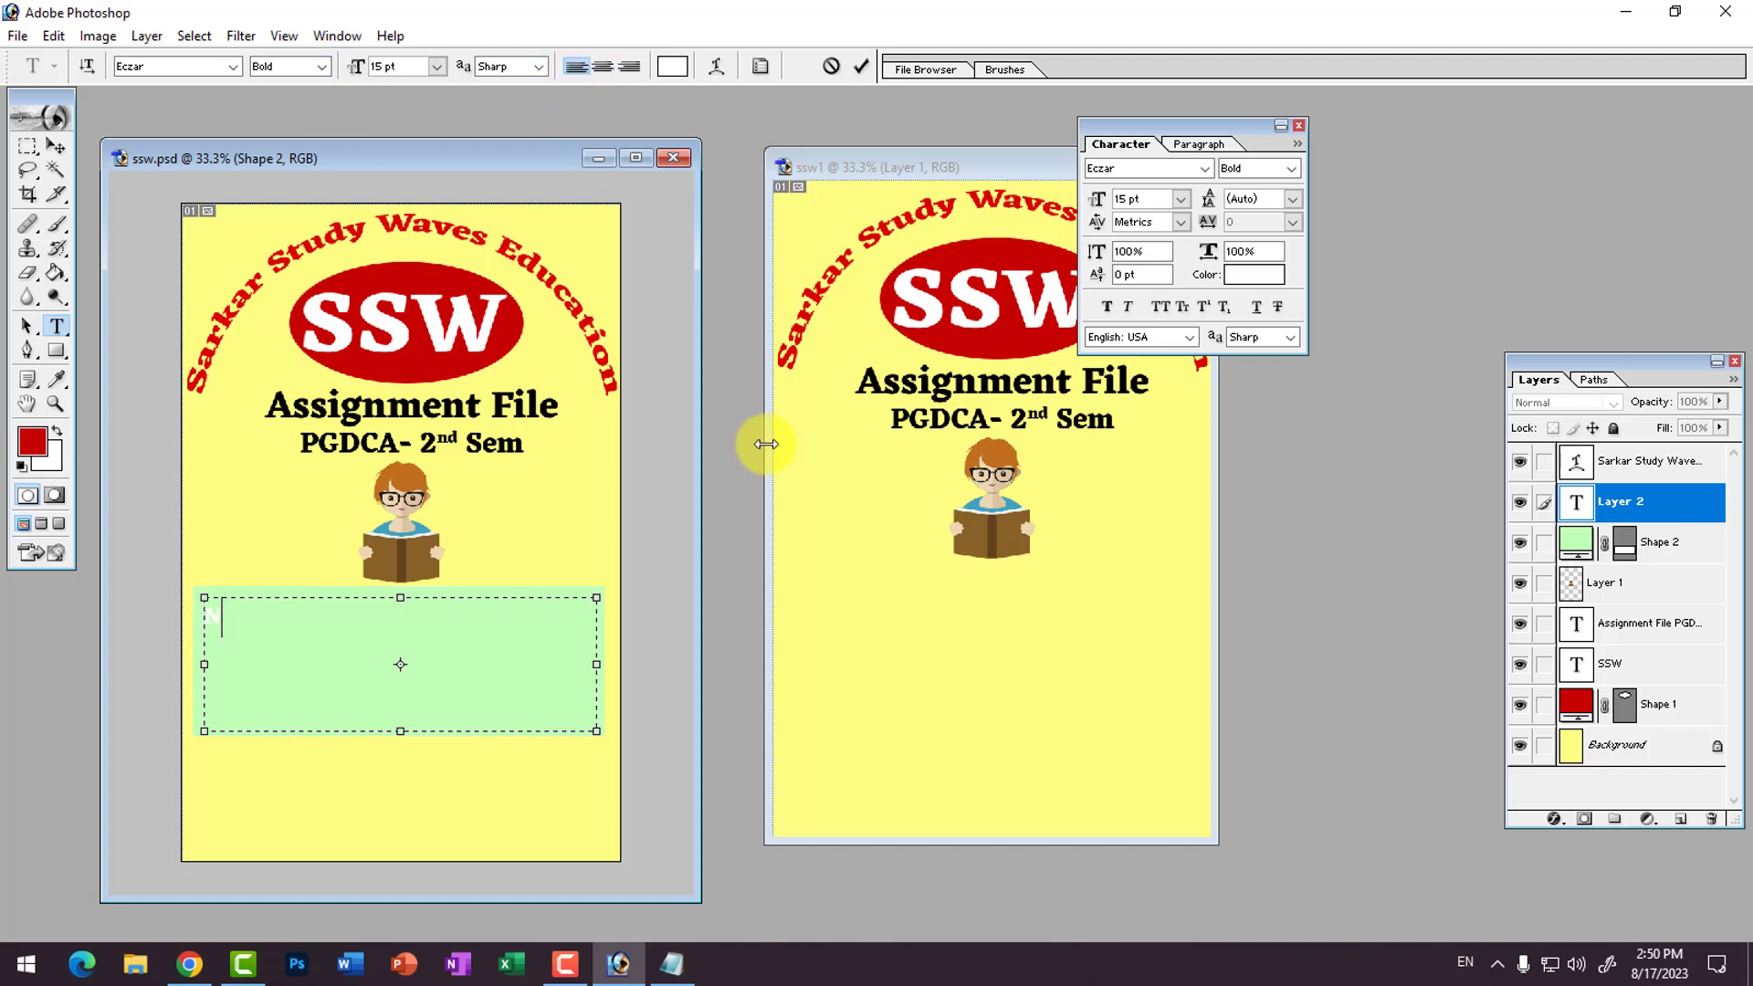
{"action": "type", "text": "ame"}
{"action": "key", "text": "ctrl+a"}
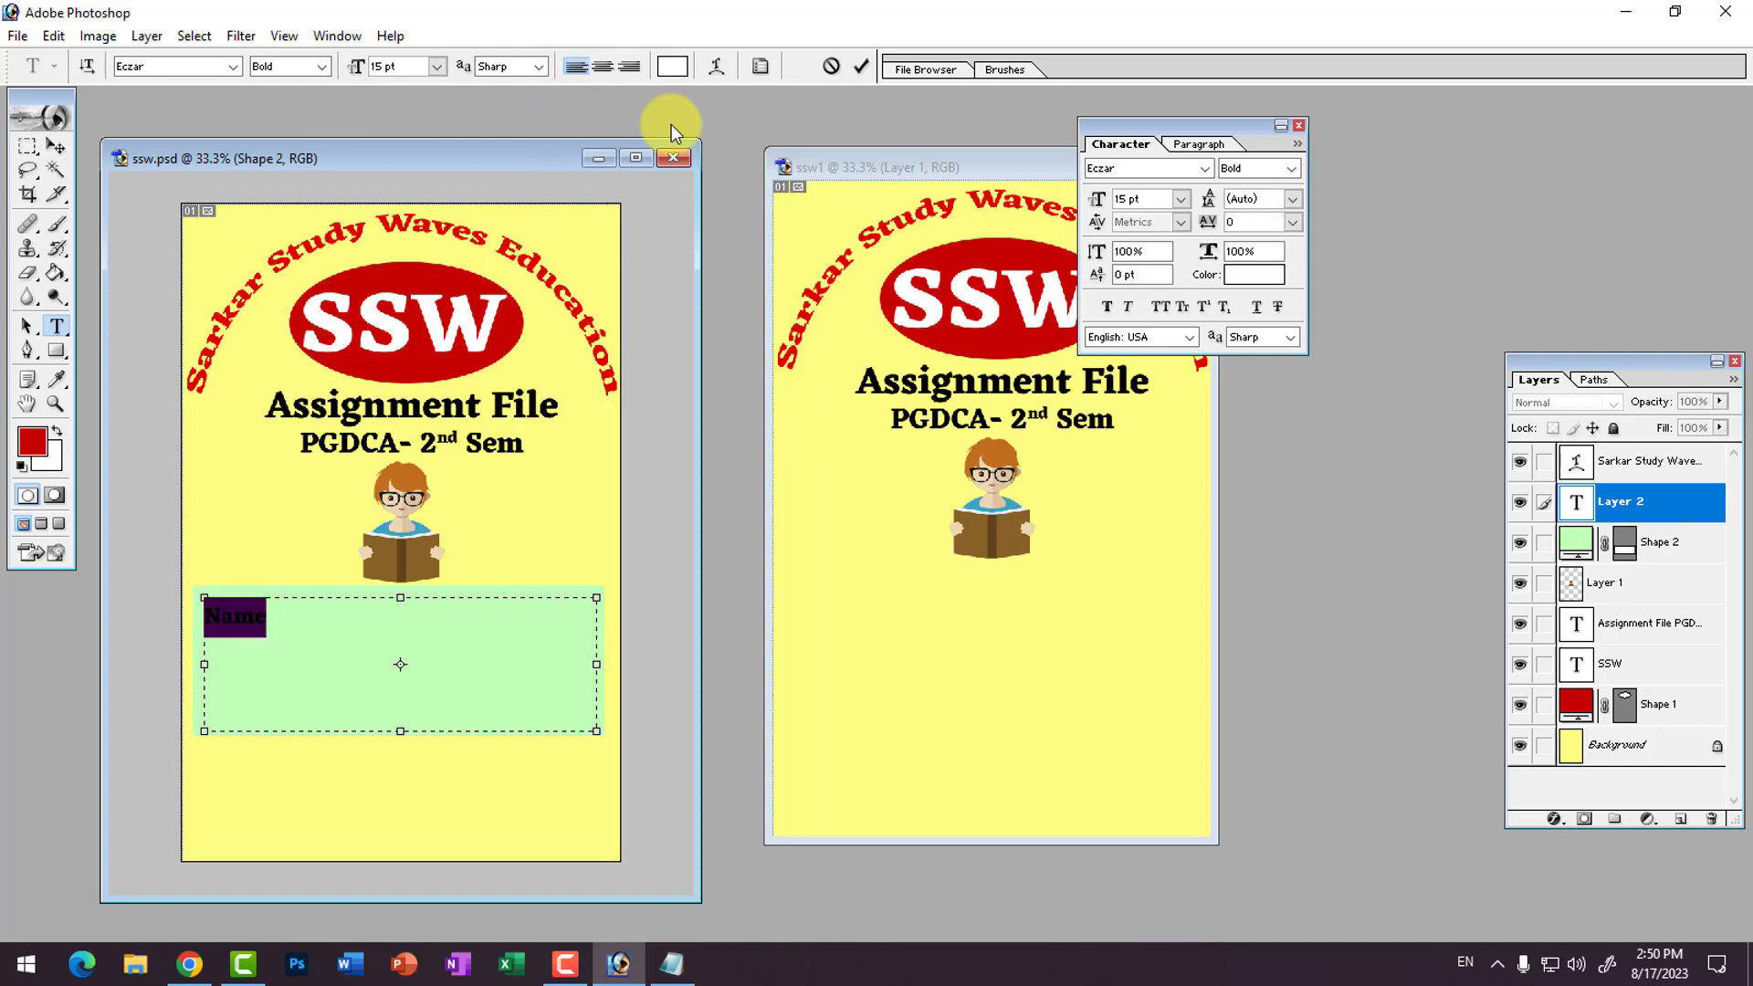
{"action": "left_click", "coordinate": [672, 66]}
{"action": "left_click_drag", "start_coordinate": [724, 428], "coordinate": [556, 776]}
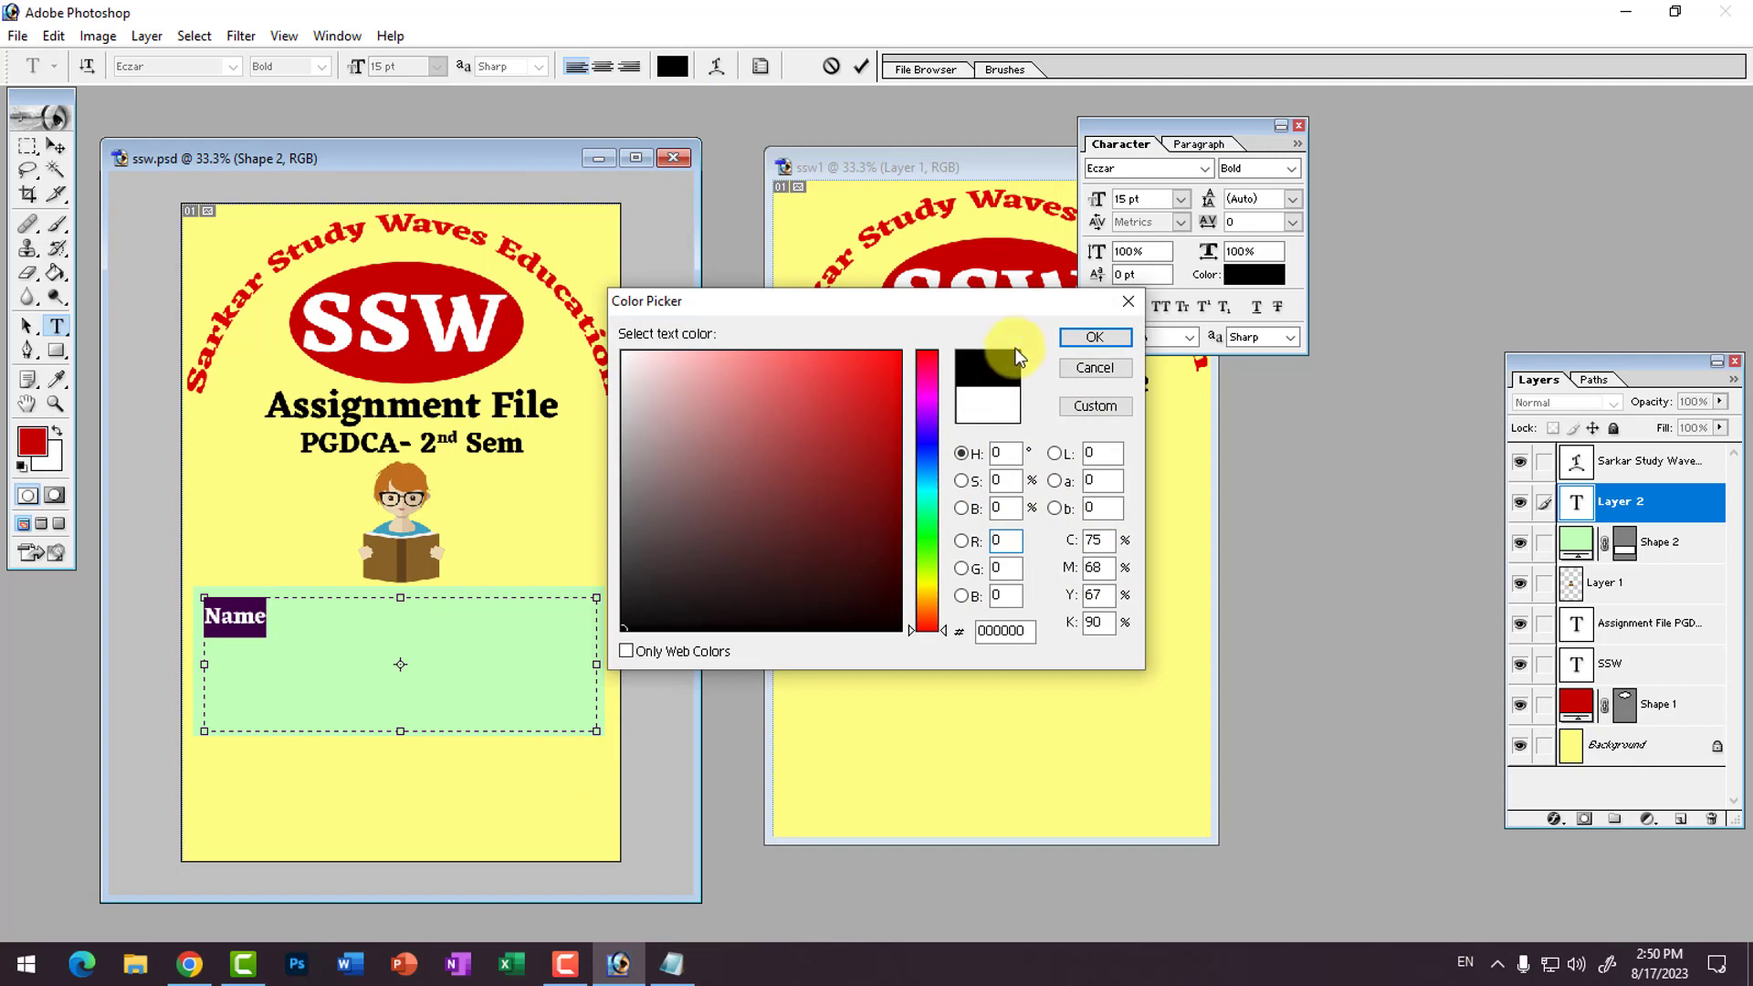
{"action": "left_click", "coordinate": [1095, 337]}
Step: Type the labels Student Name-, Subject, Topic and Roll No, then select all four lines
{"action": "left_click", "coordinate": [344, 646]}
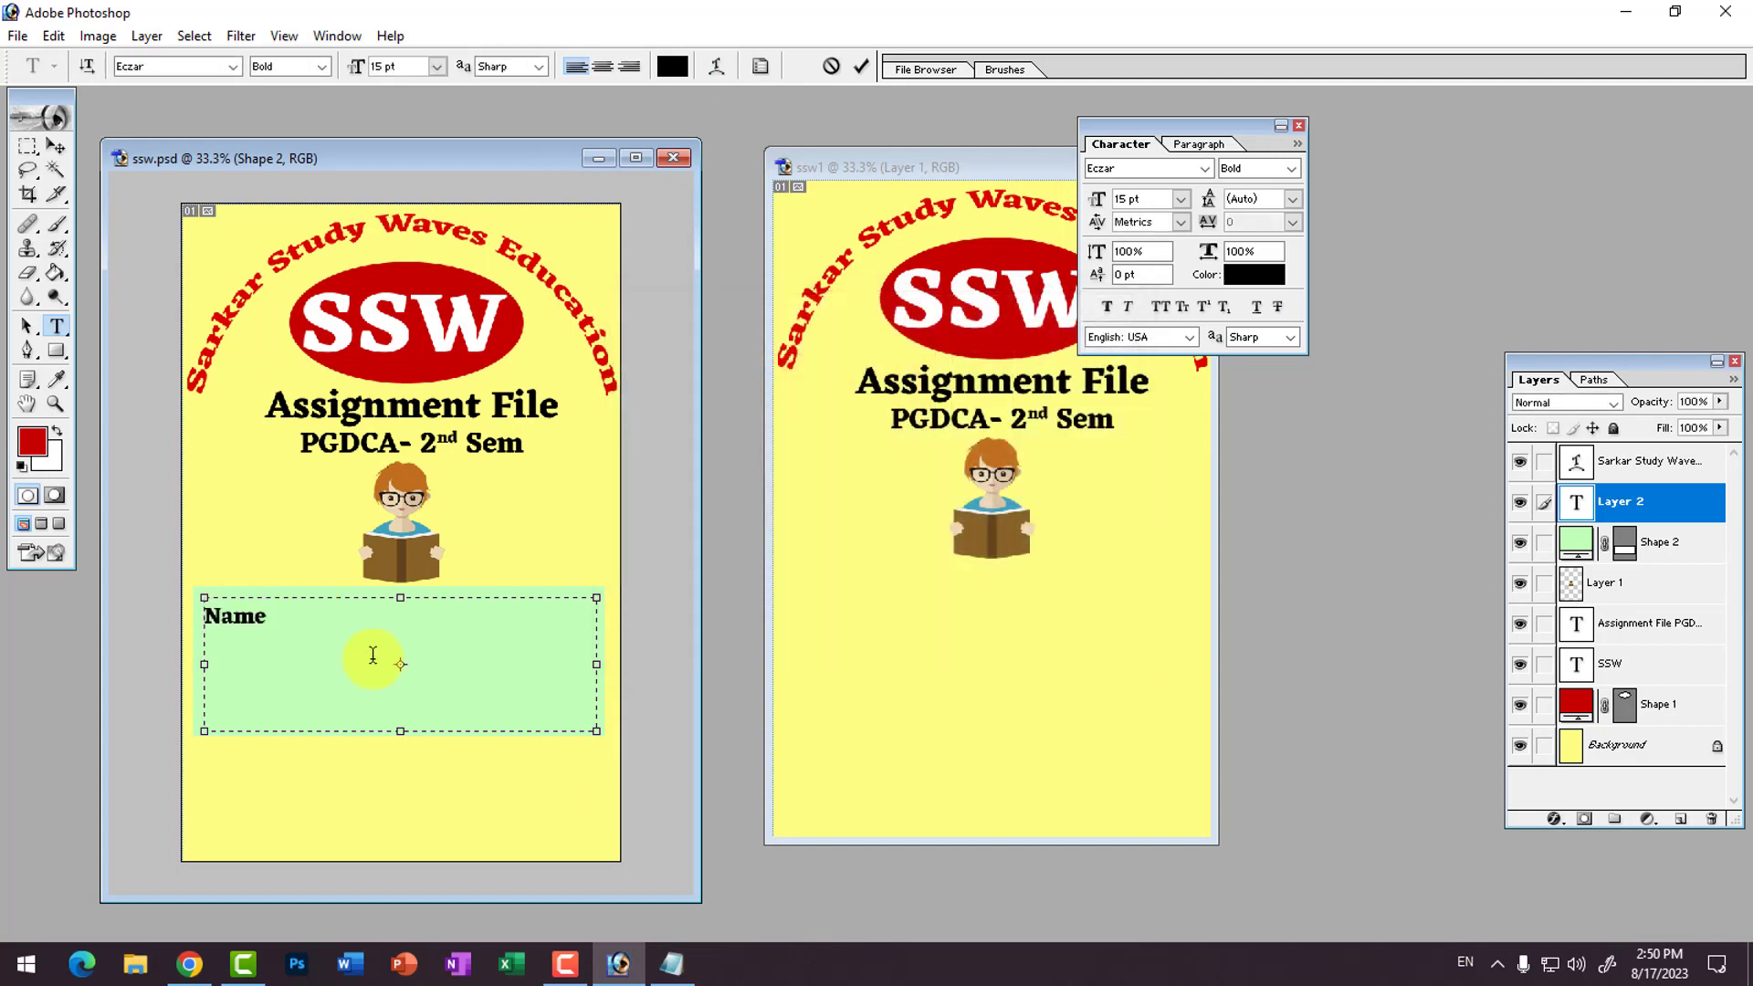
{"action": "type", "text": "Student"}
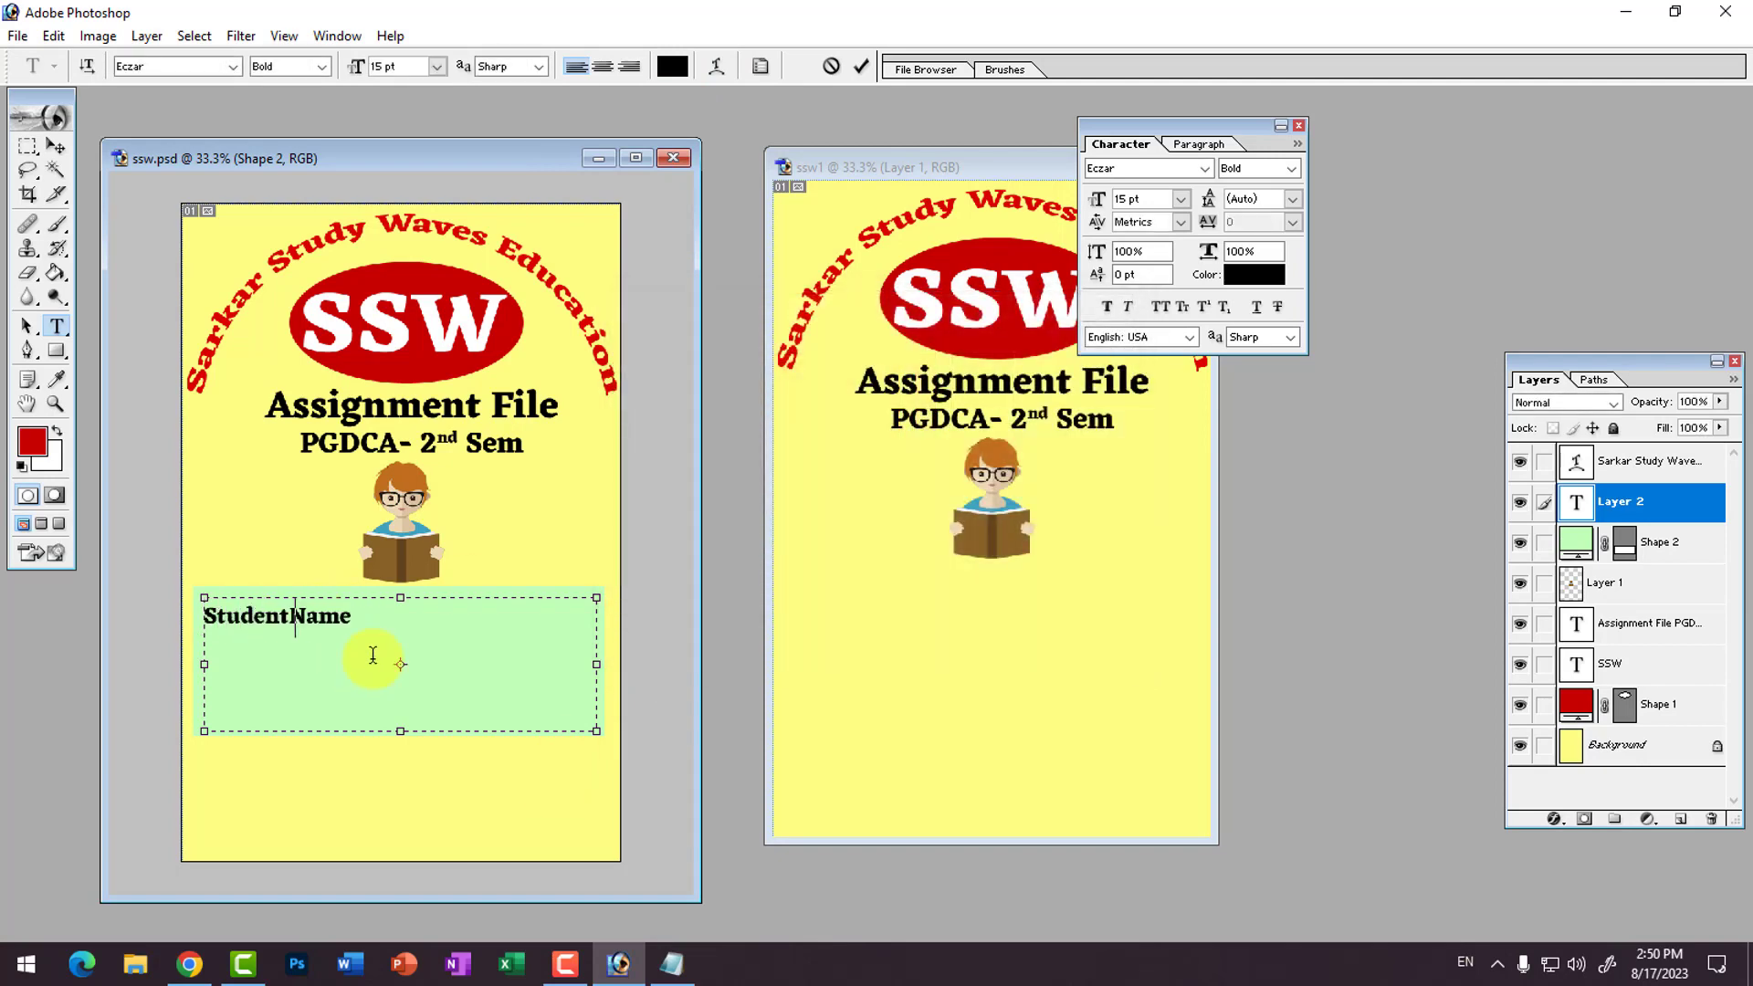
{"action": "type", "text": " Name- "}
{"action": "type", "text": "C"}
{"action": "key", "text": "BackSpace"}
{"action": "type", "text": "Subject"}
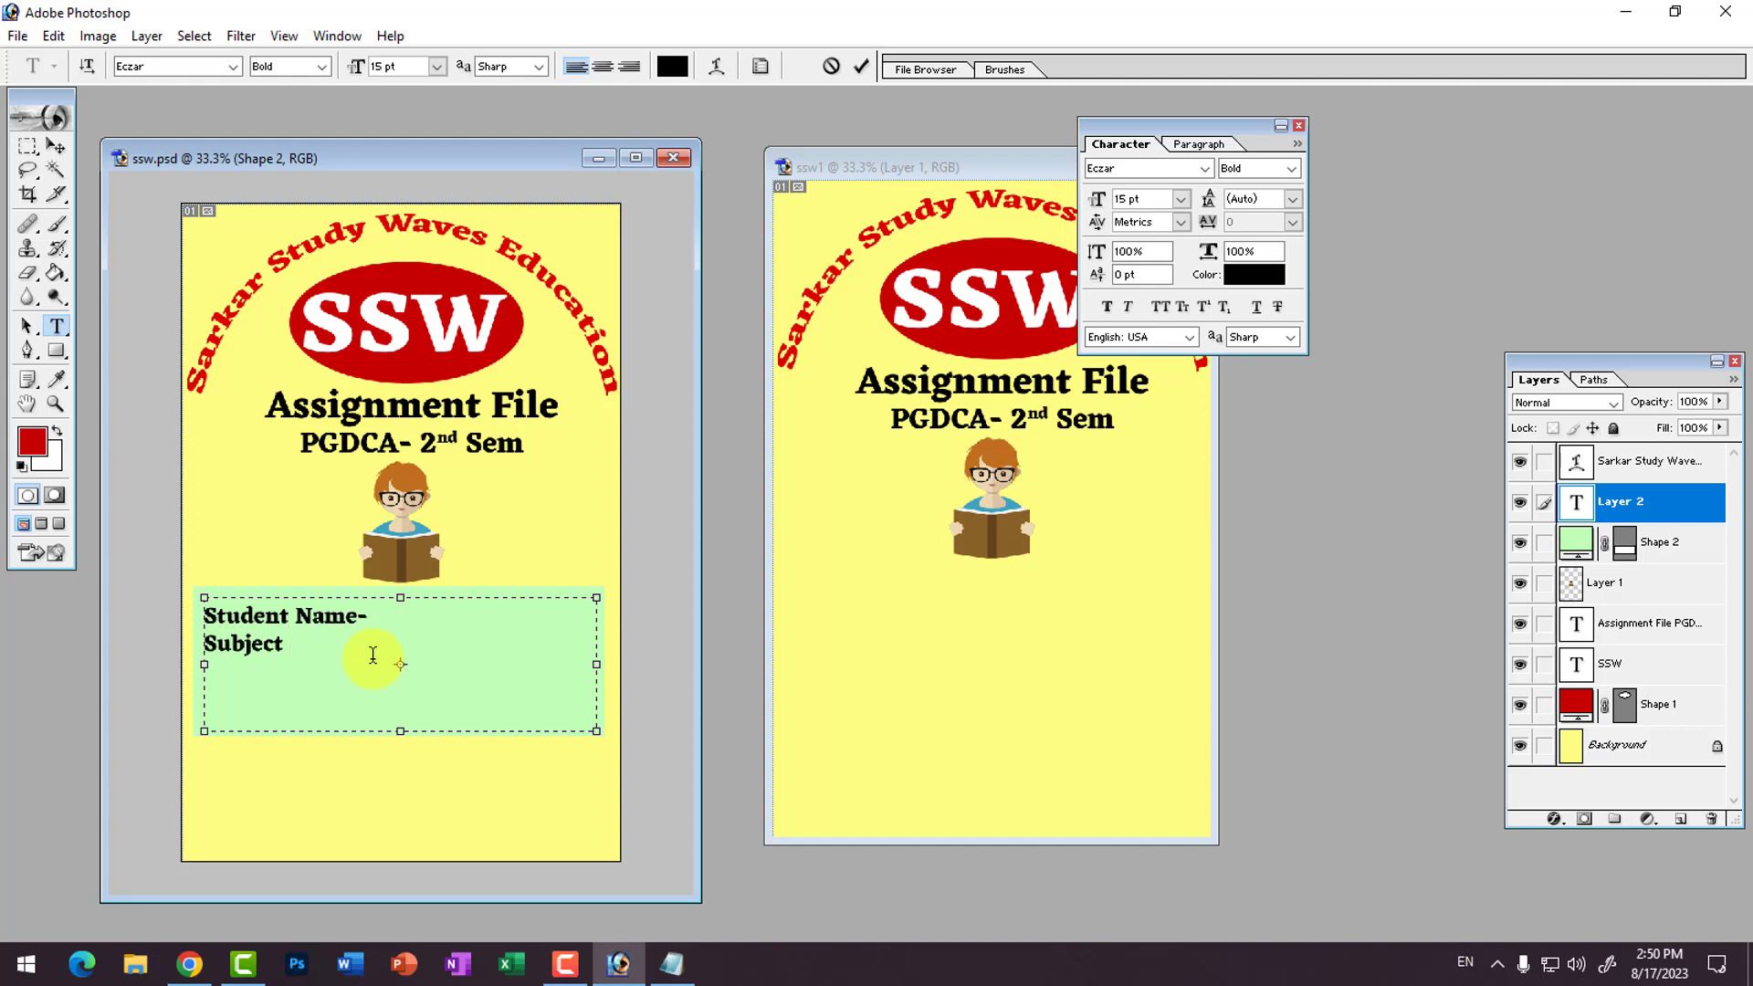
{"action": "key", "text": "Down"}
{"action": "type", "text": "Topic "}
{"action": "type", "text": "R"}
{"action": "type", "text": "oll No"}
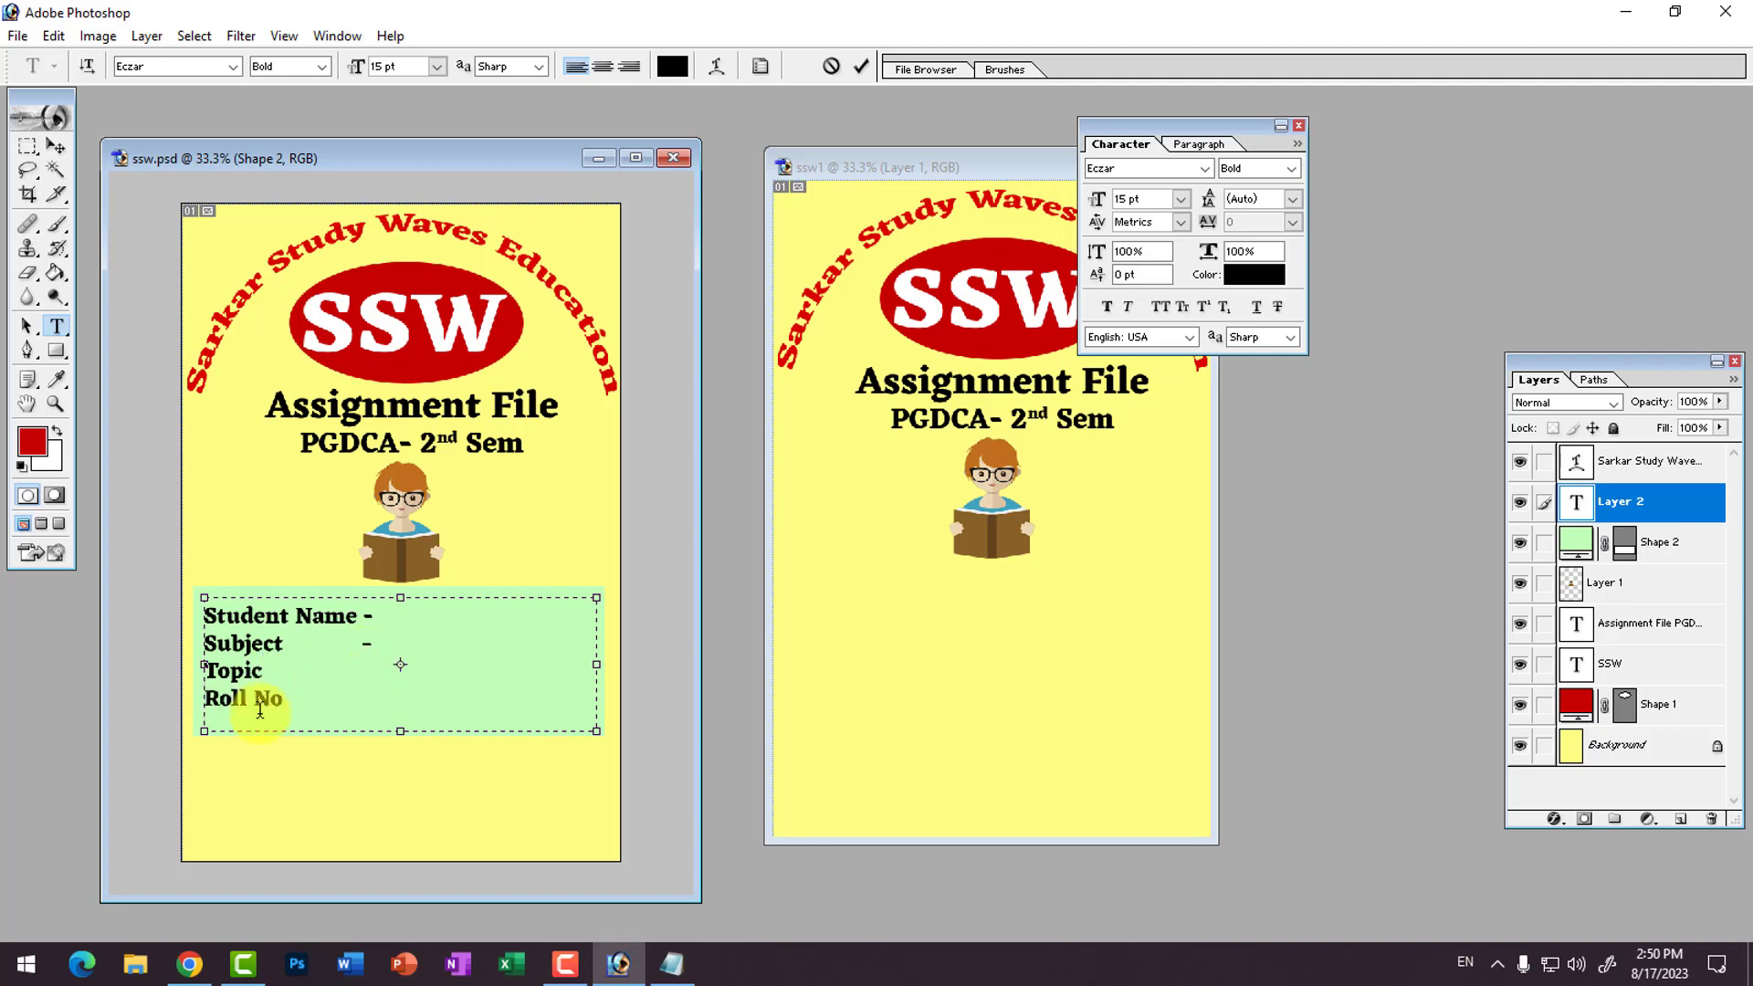
{"action": "left_click_drag", "start_coordinate": [284, 700], "coordinate": [208, 619]}
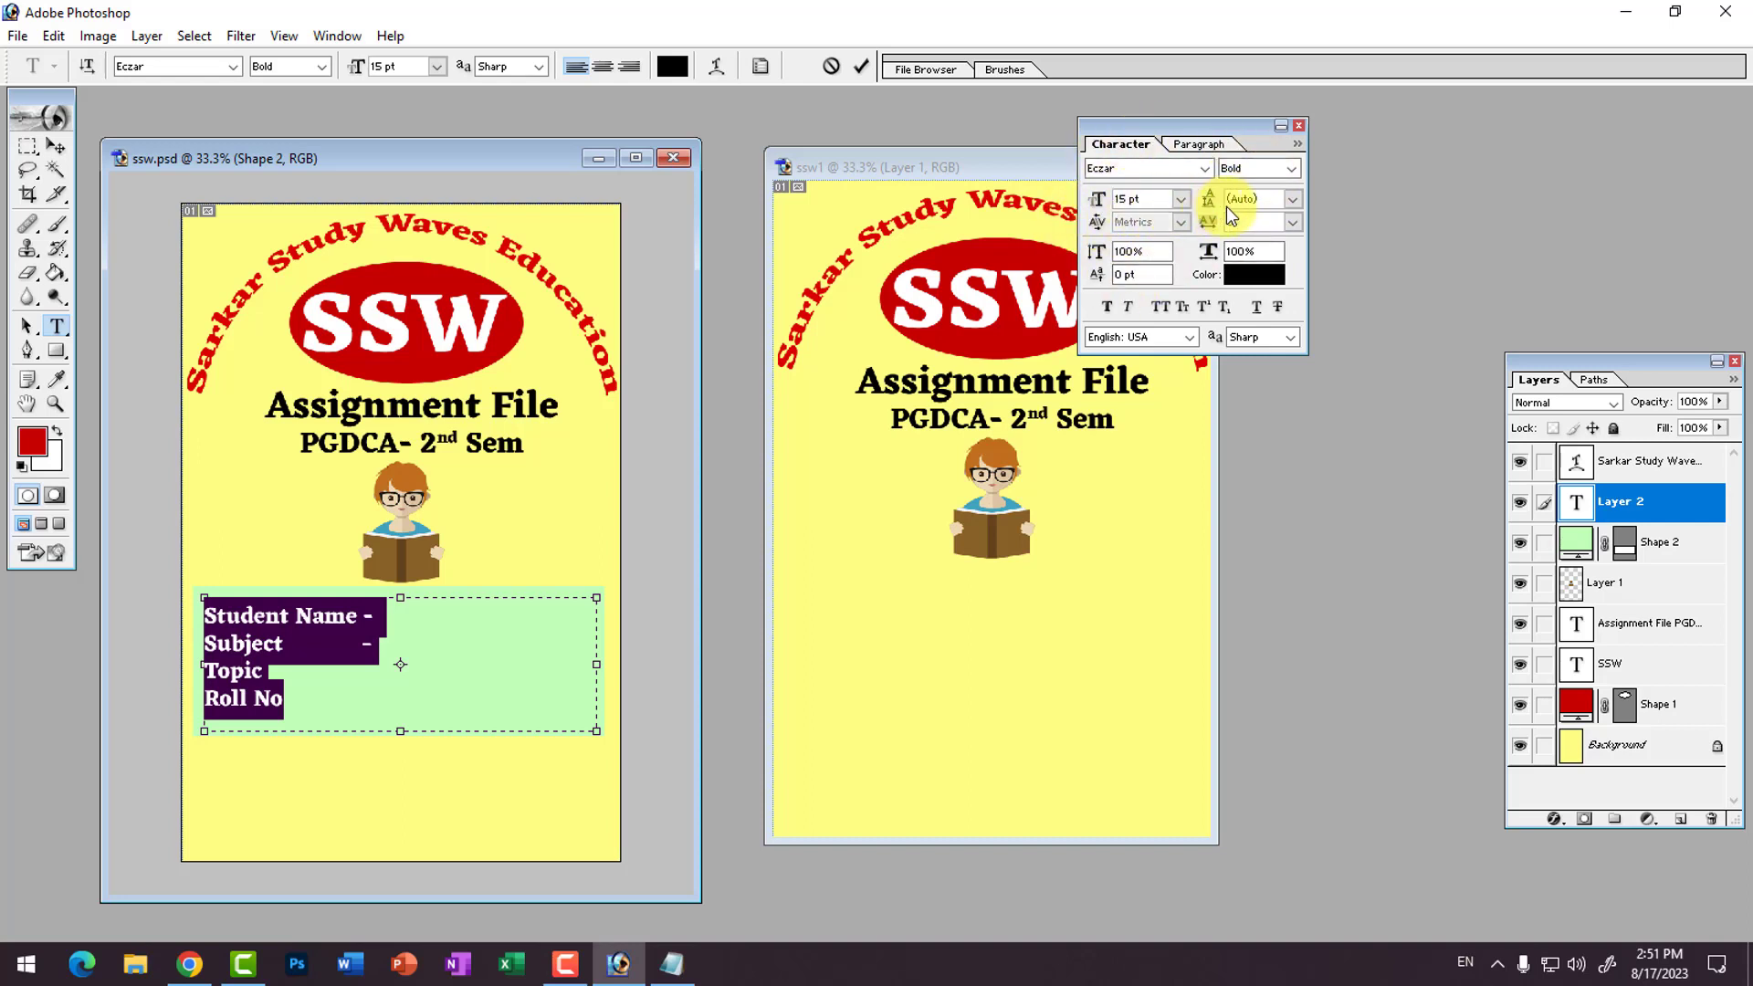
Step: Try 14, 24 and 18 pt leading, then enter 21 pt for the details text
{"action": "left_click", "coordinate": [1291, 201]}
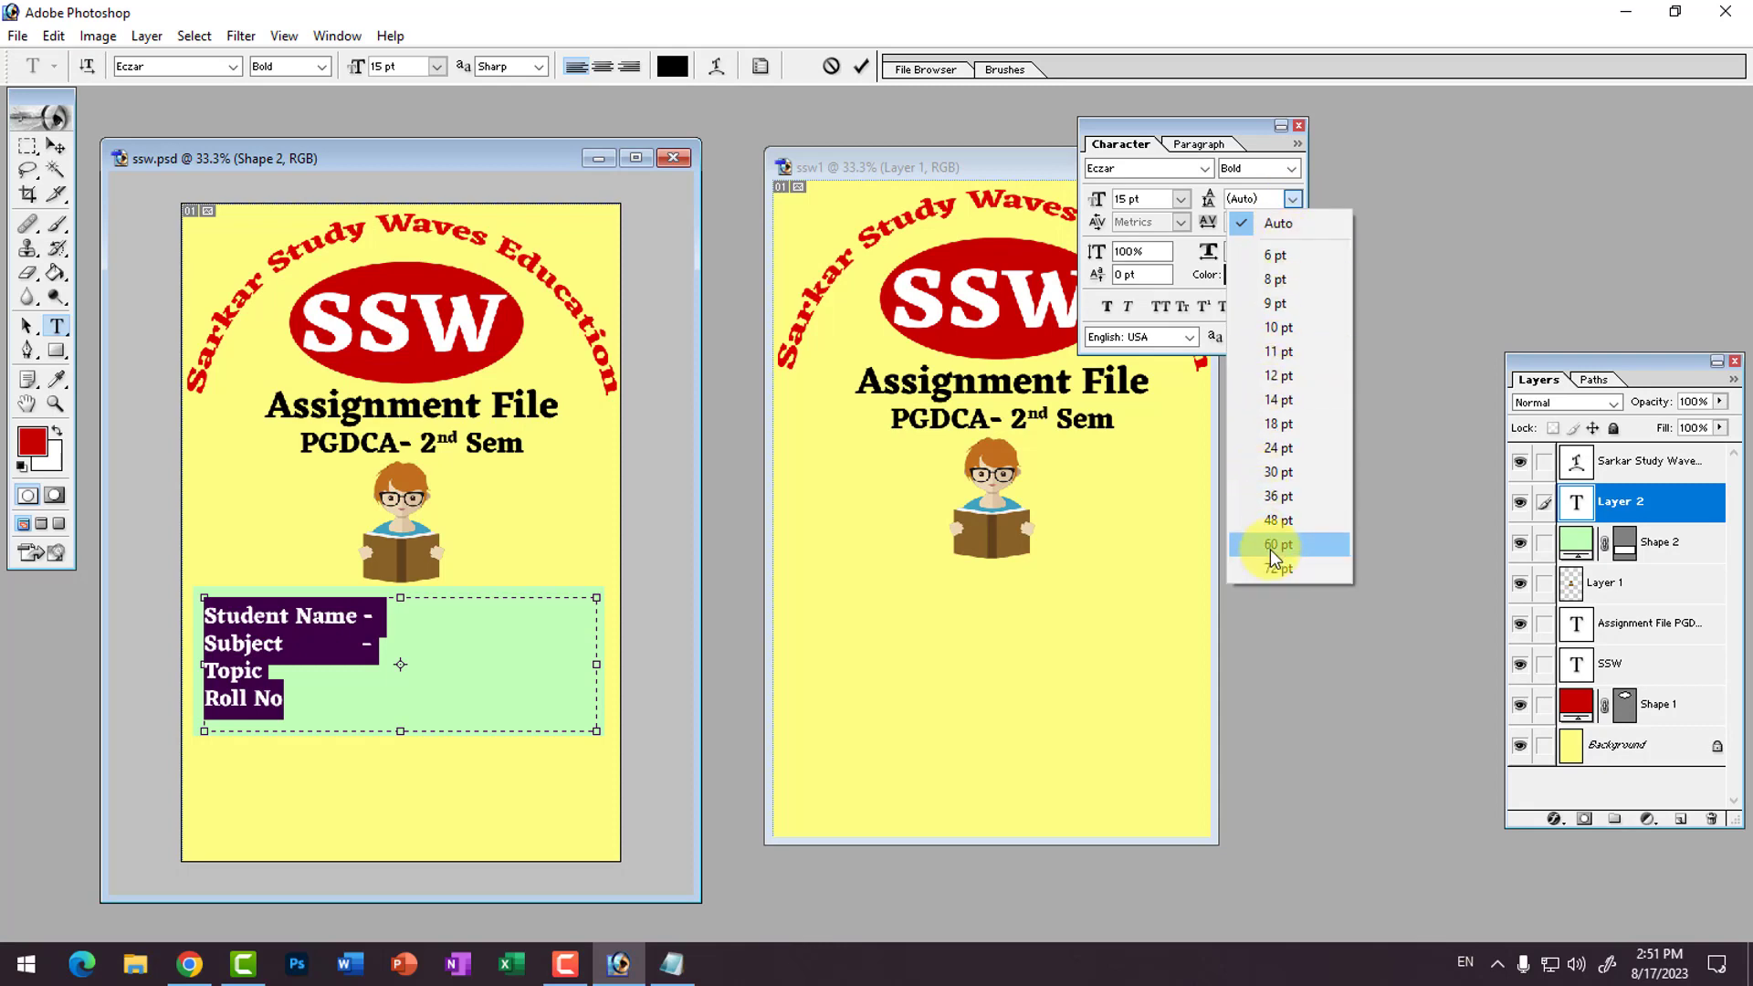
{"action": "left_click", "coordinate": [1279, 402]}
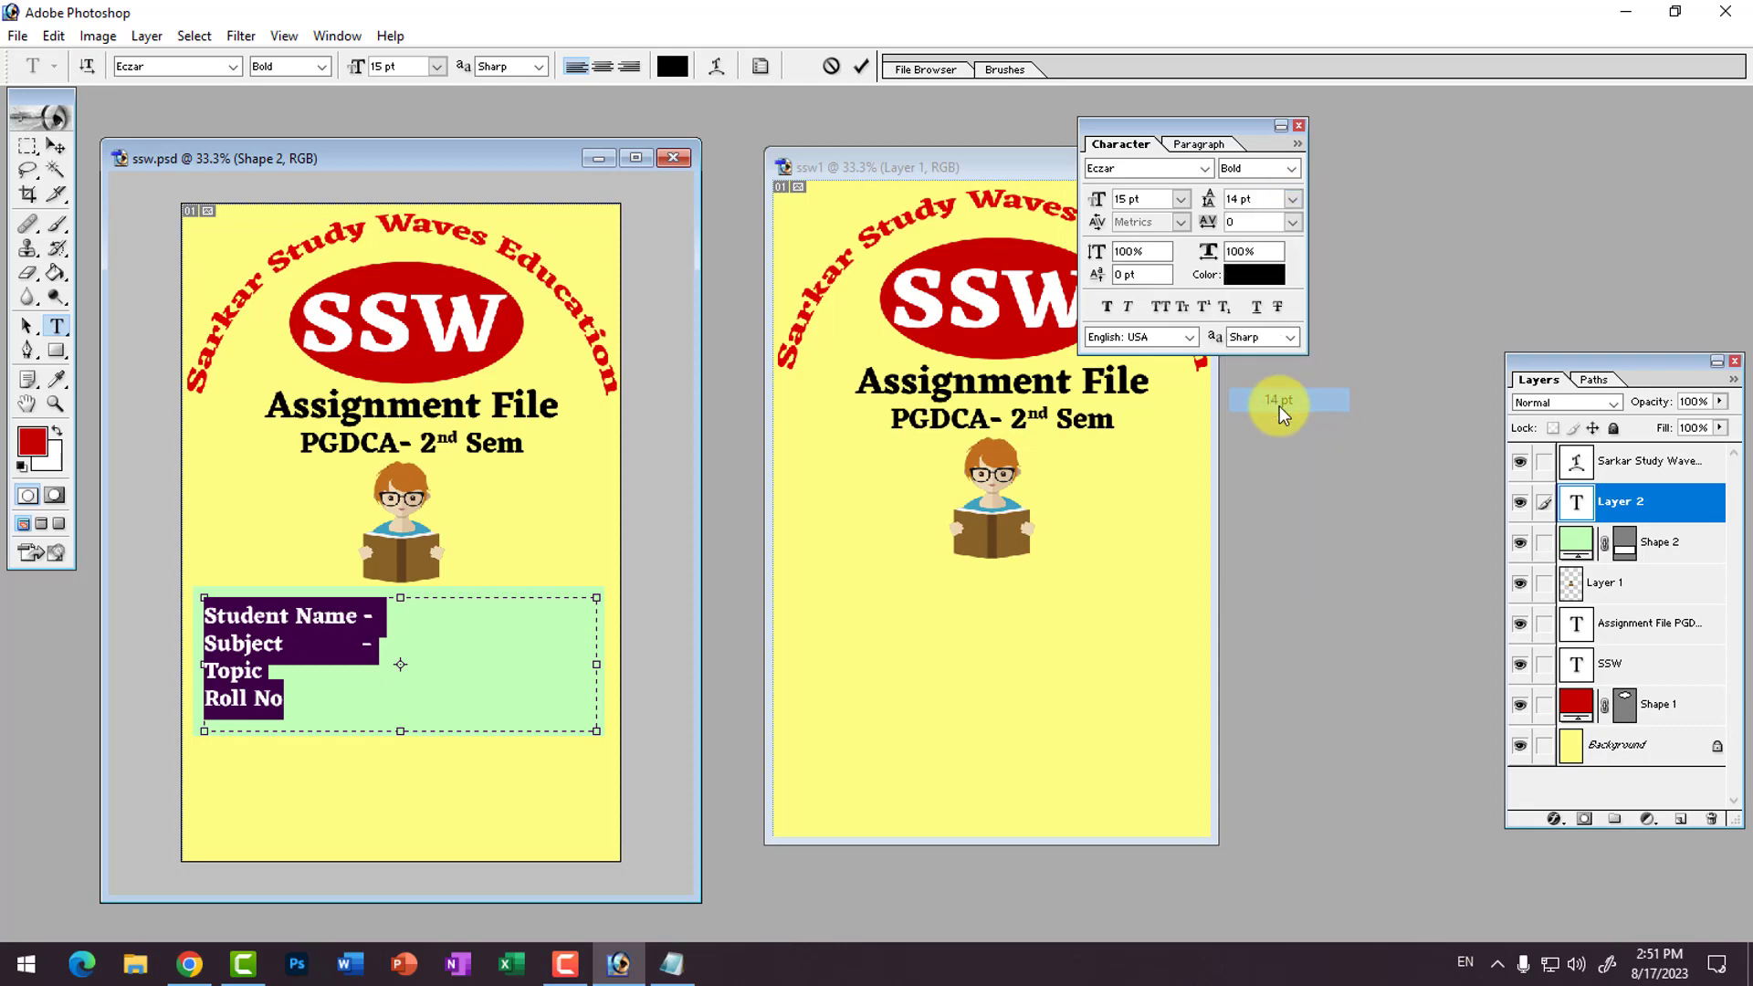
{"action": "left_click", "coordinate": [1293, 201]}
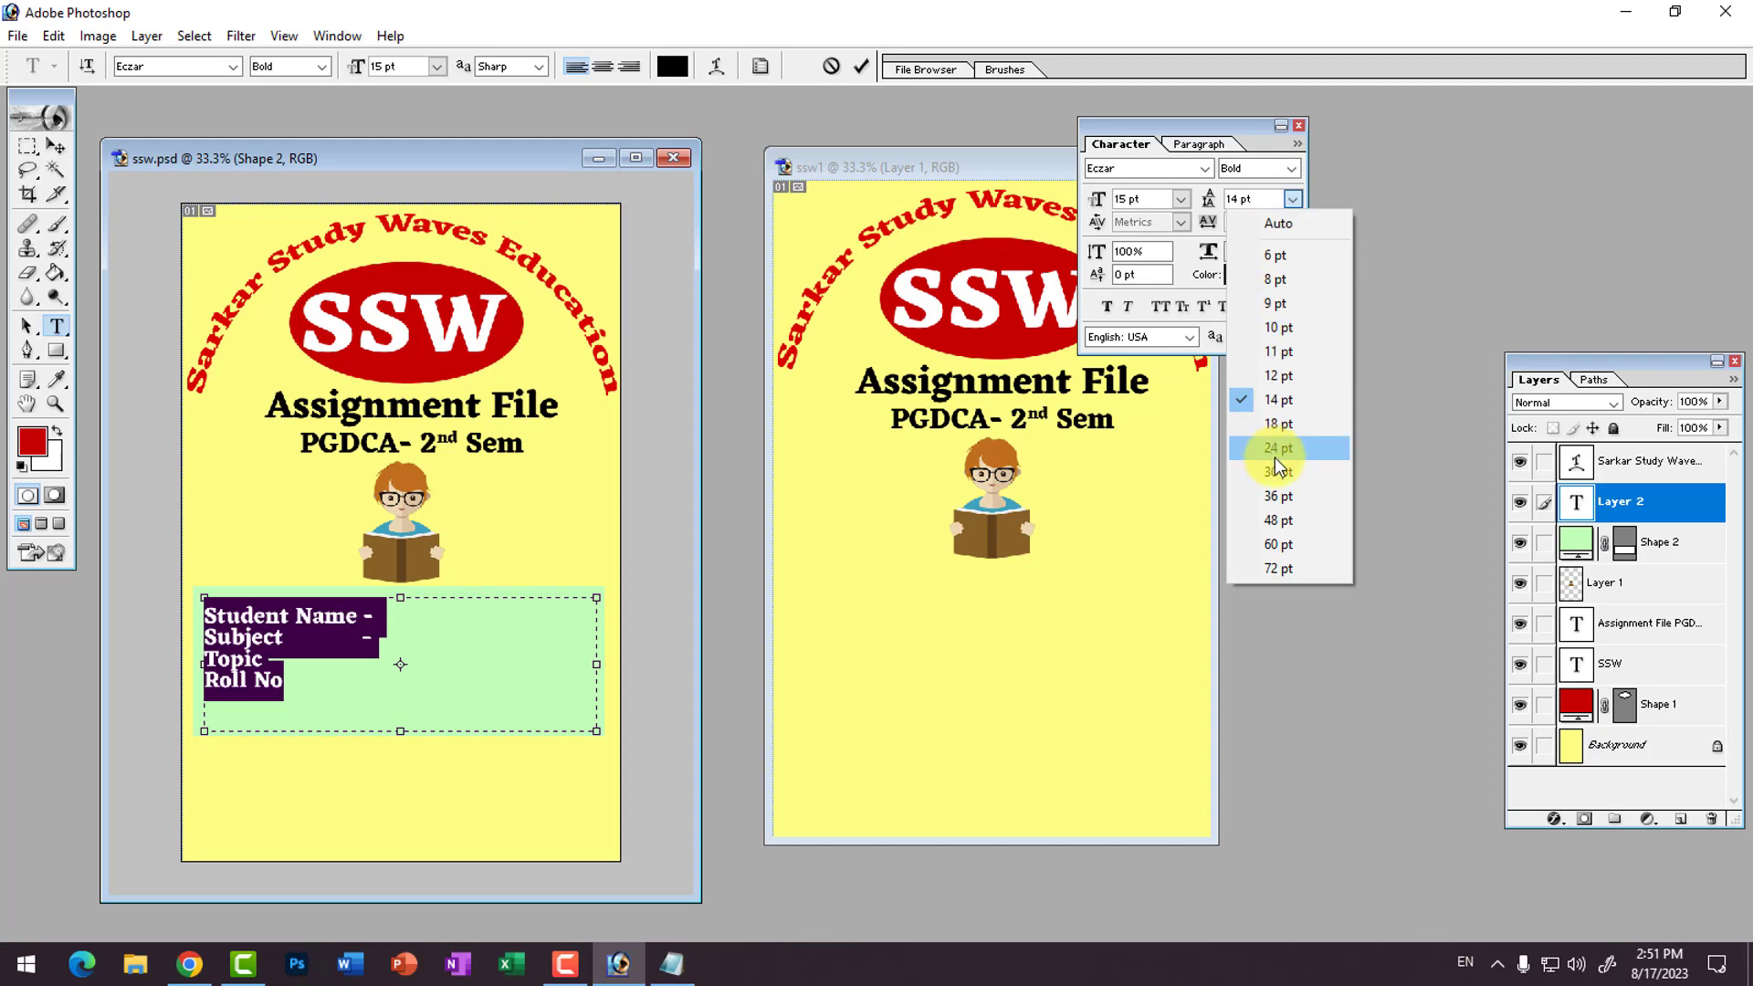
{"action": "left_click", "coordinate": [1275, 456]}
{"action": "left_click", "coordinate": [1291, 199]}
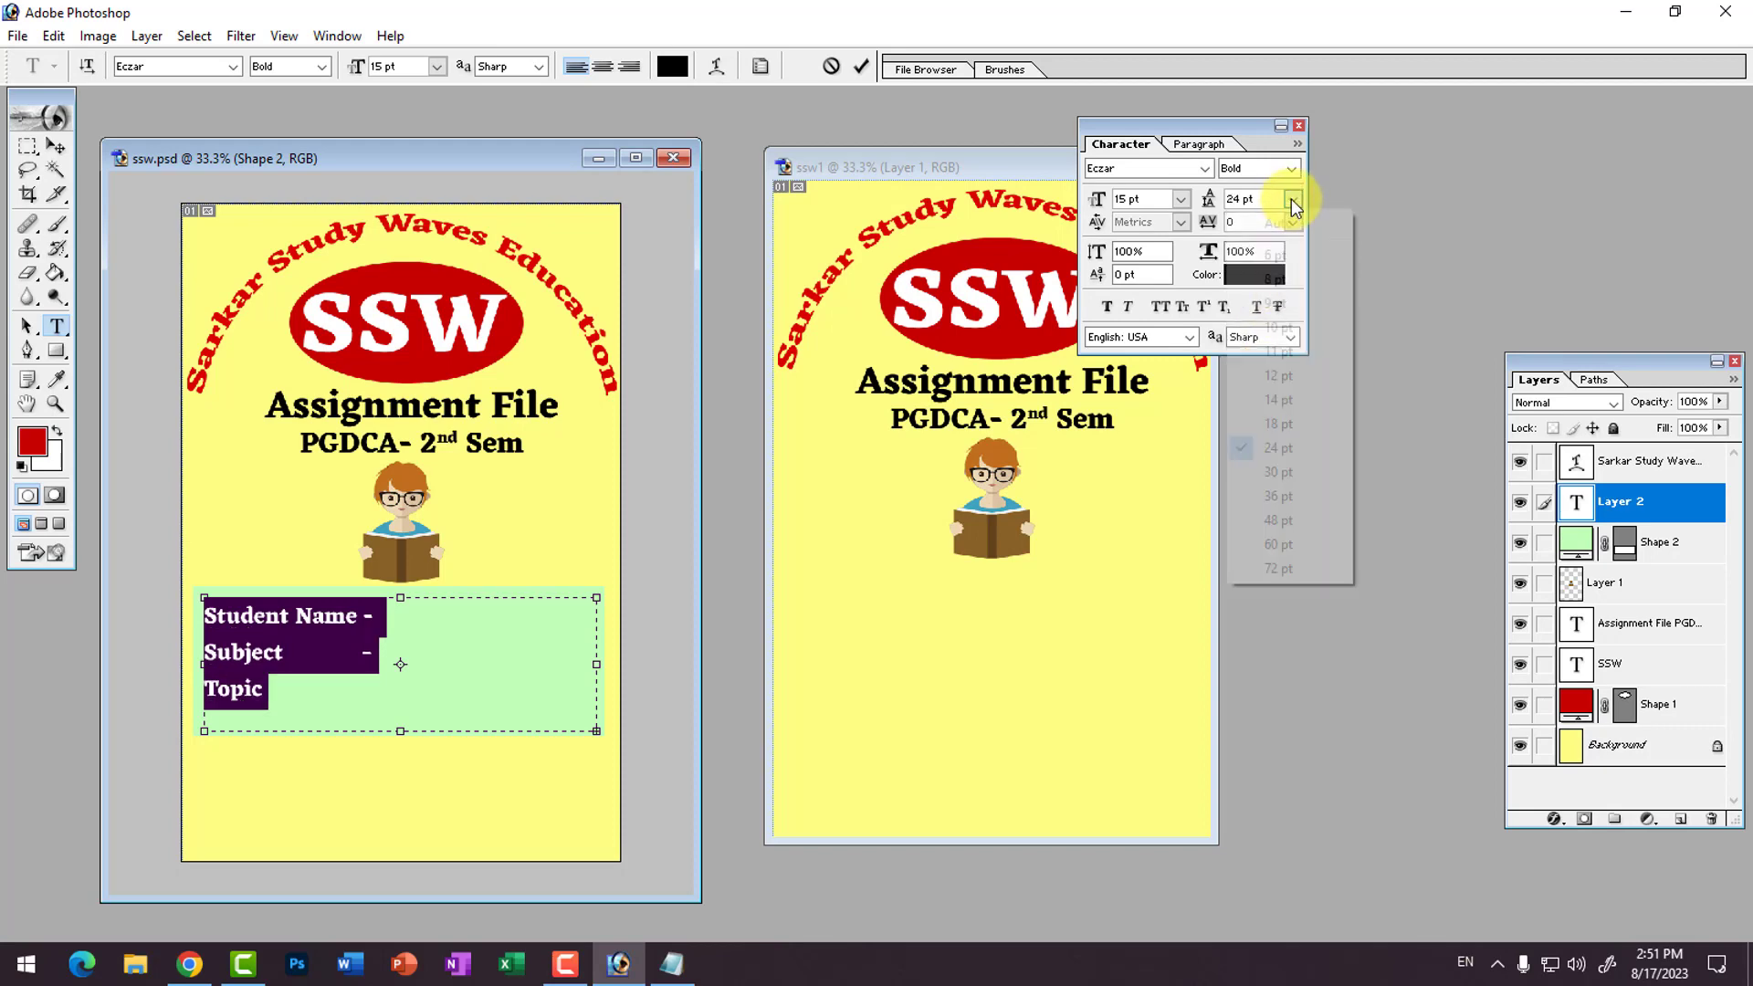
{"action": "left_click", "coordinate": [1263, 431]}
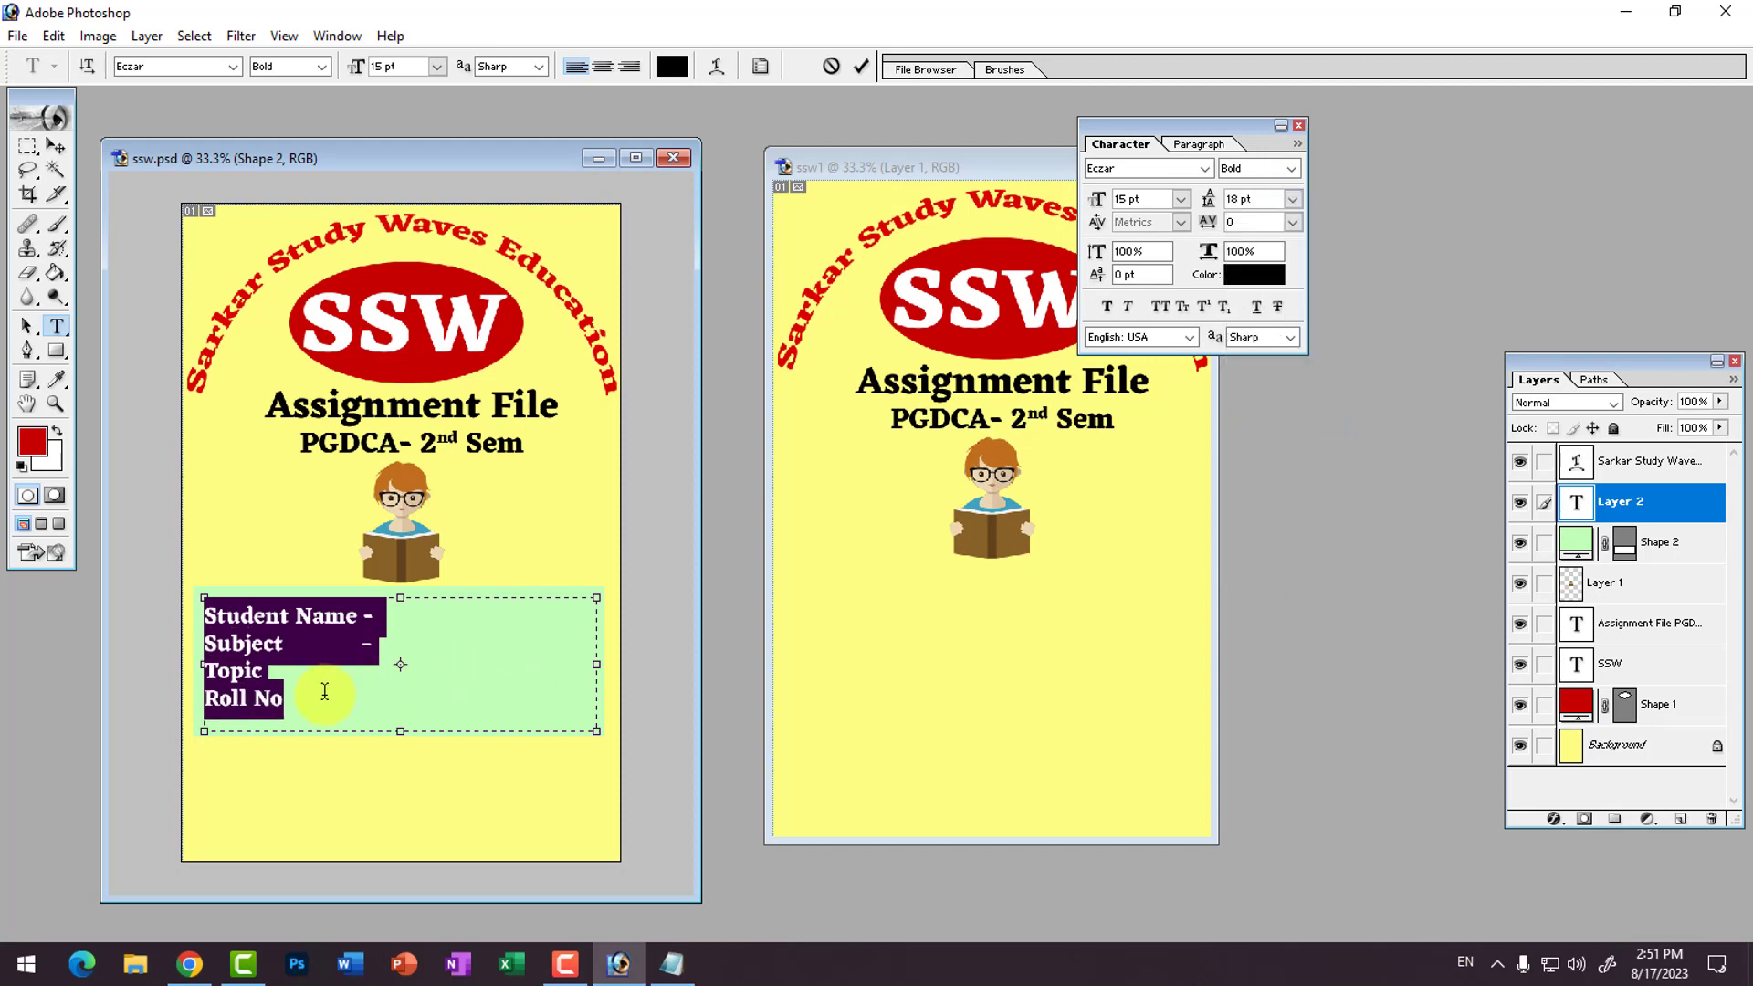
{"action": "left_click", "coordinate": [1264, 199]}
{"action": "double_click", "coordinate": [1242, 199]}
{"action": "type", "text": "21"}
{"action": "key", "text": "Return"}
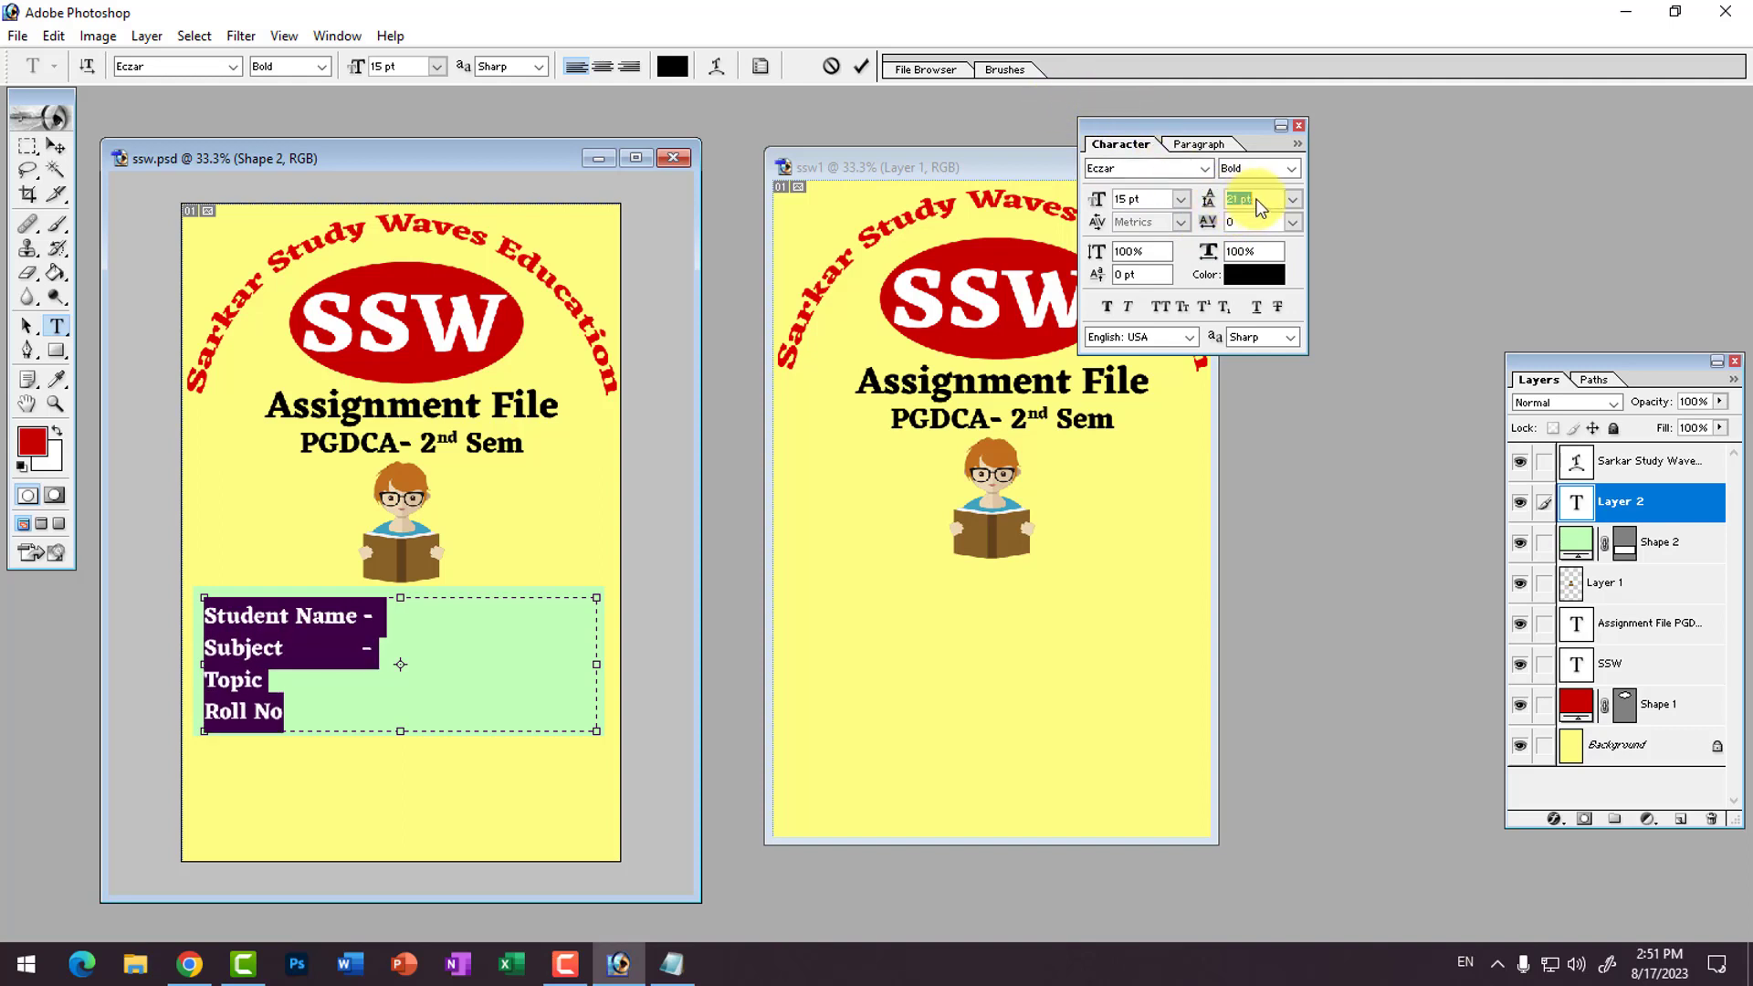
Step: Fine-tune the leading with arrow keys back to 21 pt and commit the text
{"action": "key", "text": "Up"}
{"action": "key", "text": "Up"}
{"action": "key", "text": "Up"}
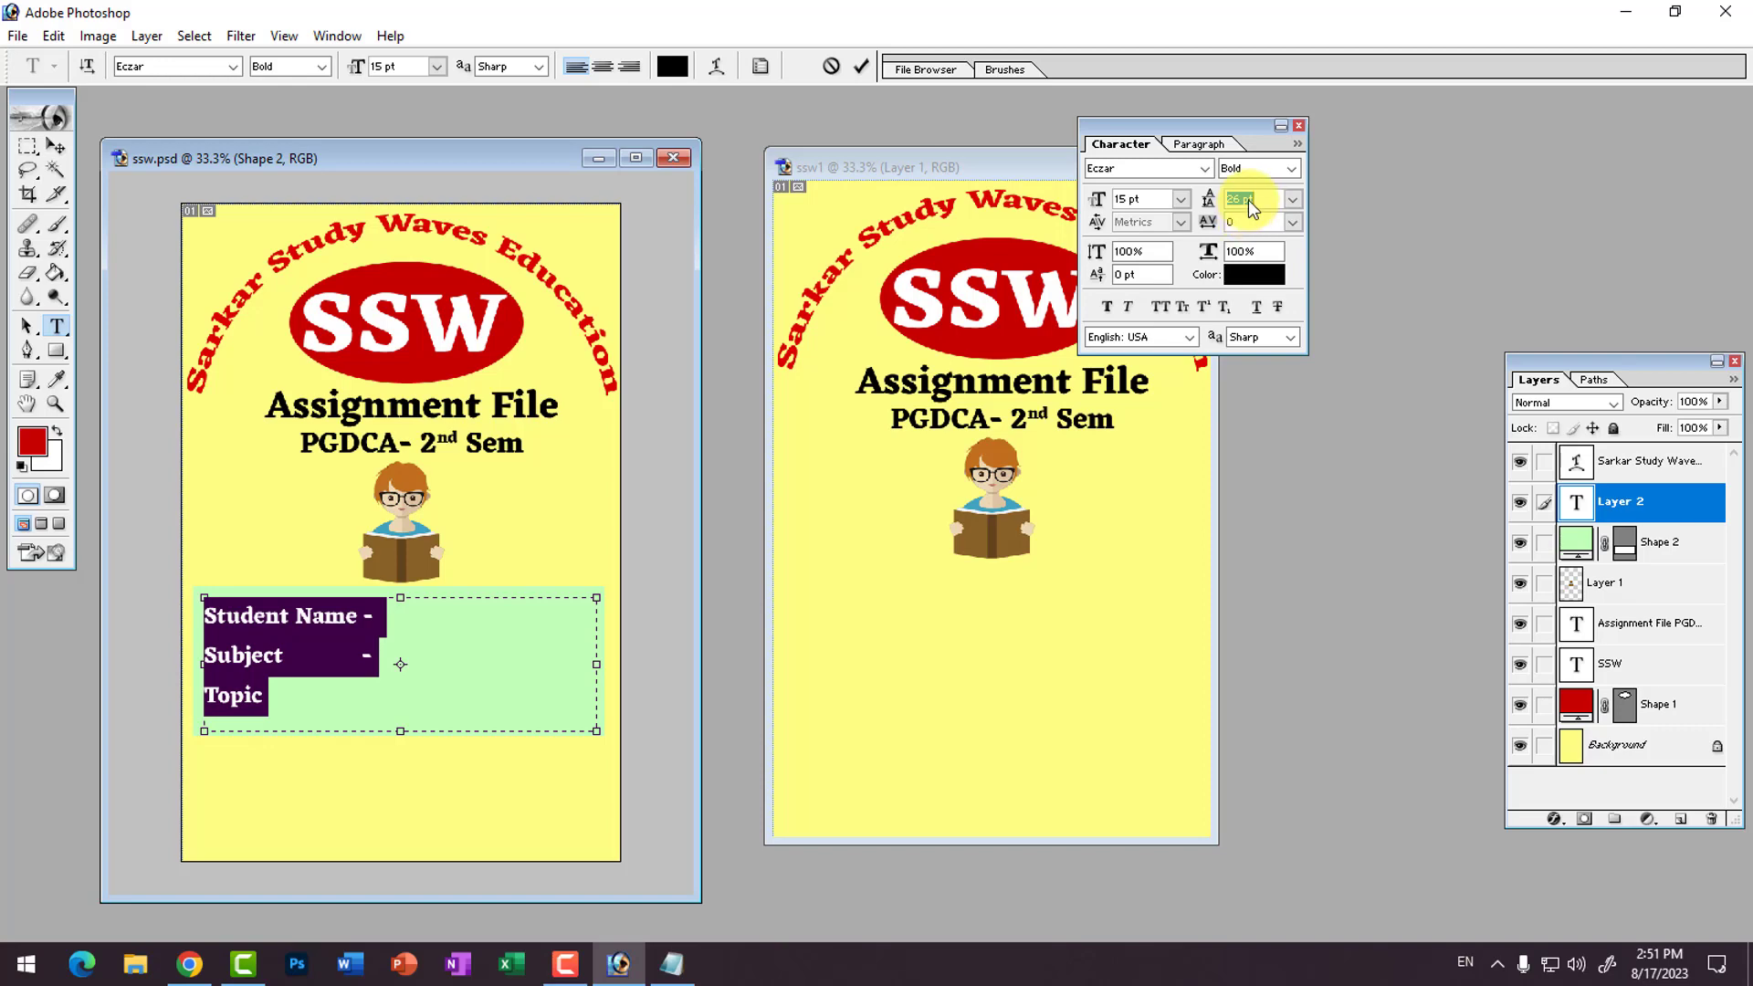
{"action": "key", "text": "Down"}
{"action": "key", "text": "Down"}
{"action": "key", "text": "Down"}
{"action": "key", "text": "Down"}
{"action": "key", "text": "Down"}
{"action": "key", "text": "Down"}
{"action": "key", "text": "Down"}
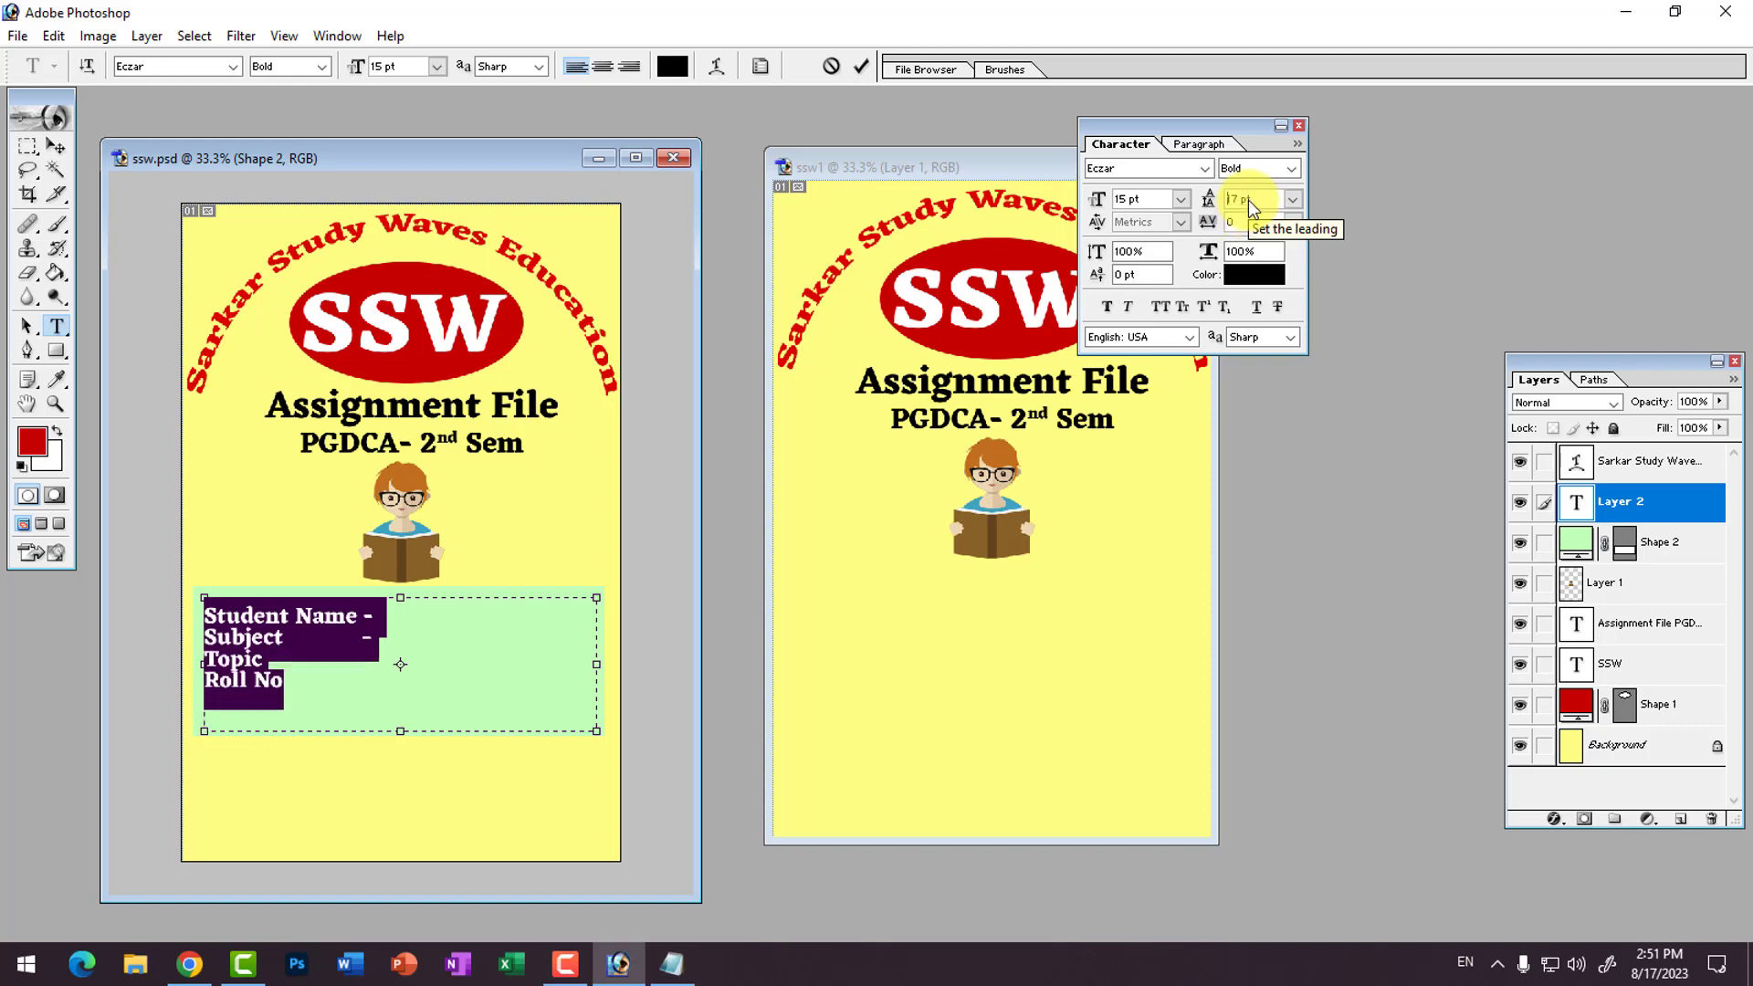
{"action": "key", "text": "Up"}
{"action": "key", "text": "Up"}
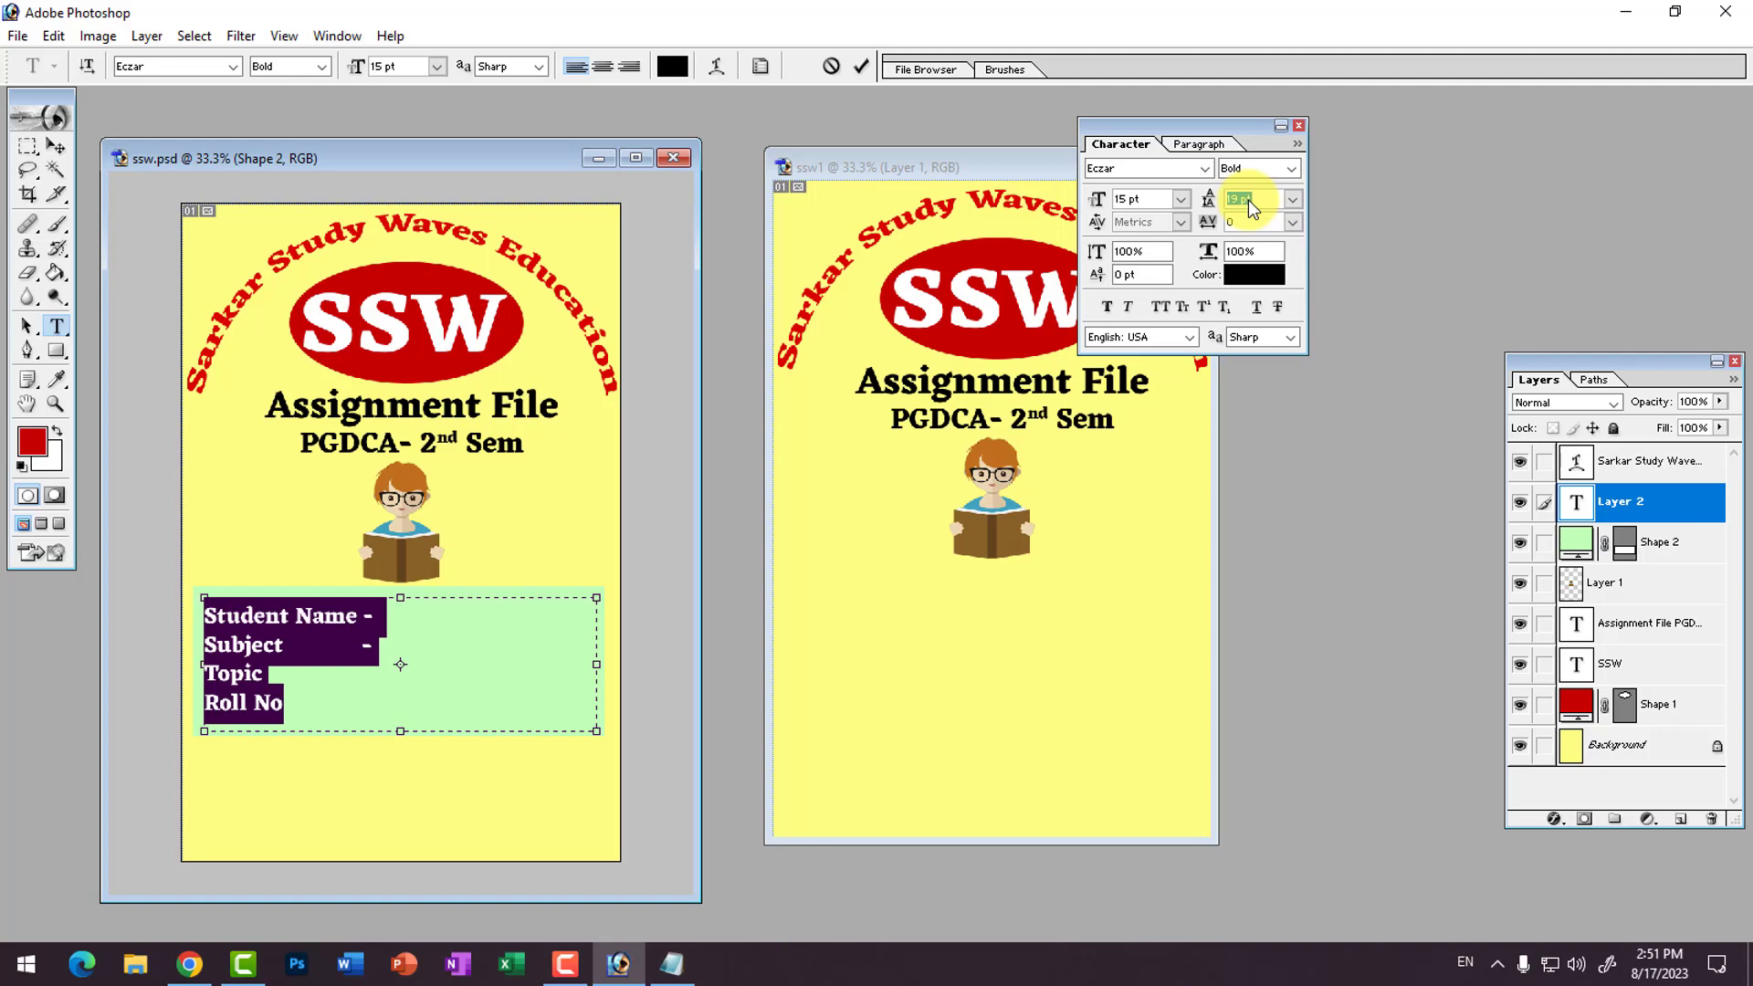
{"action": "key", "text": "Up"}
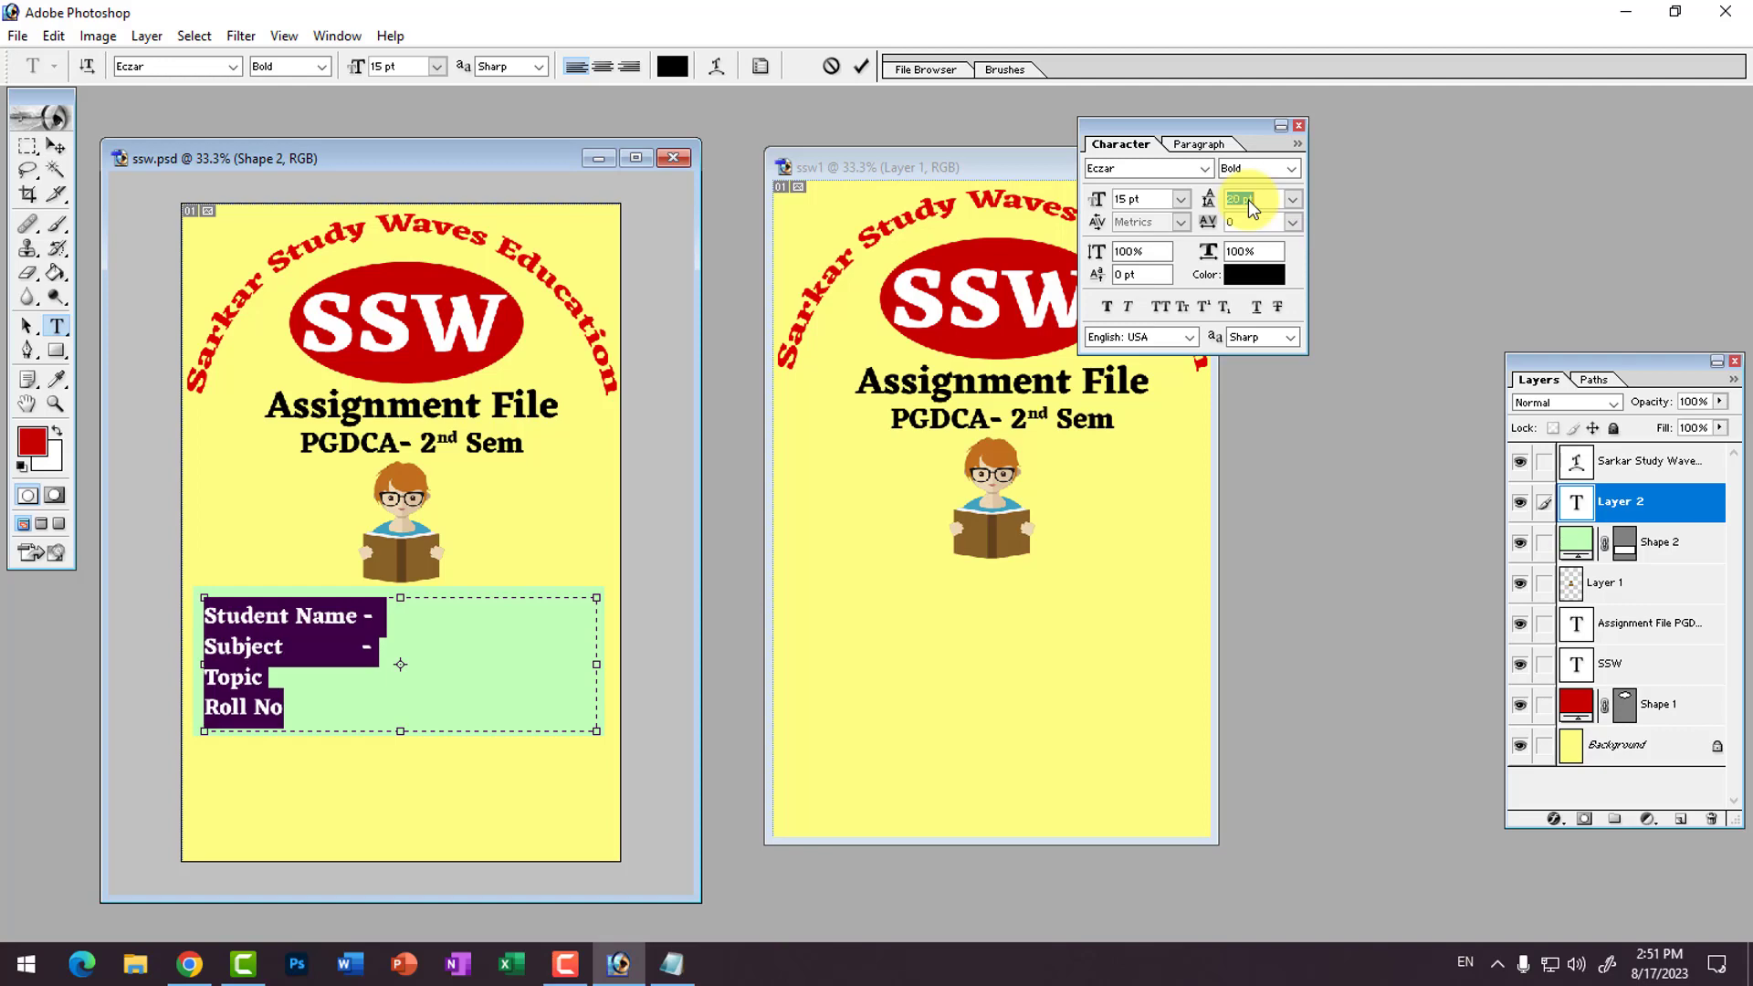
{"action": "key", "text": "Up"}
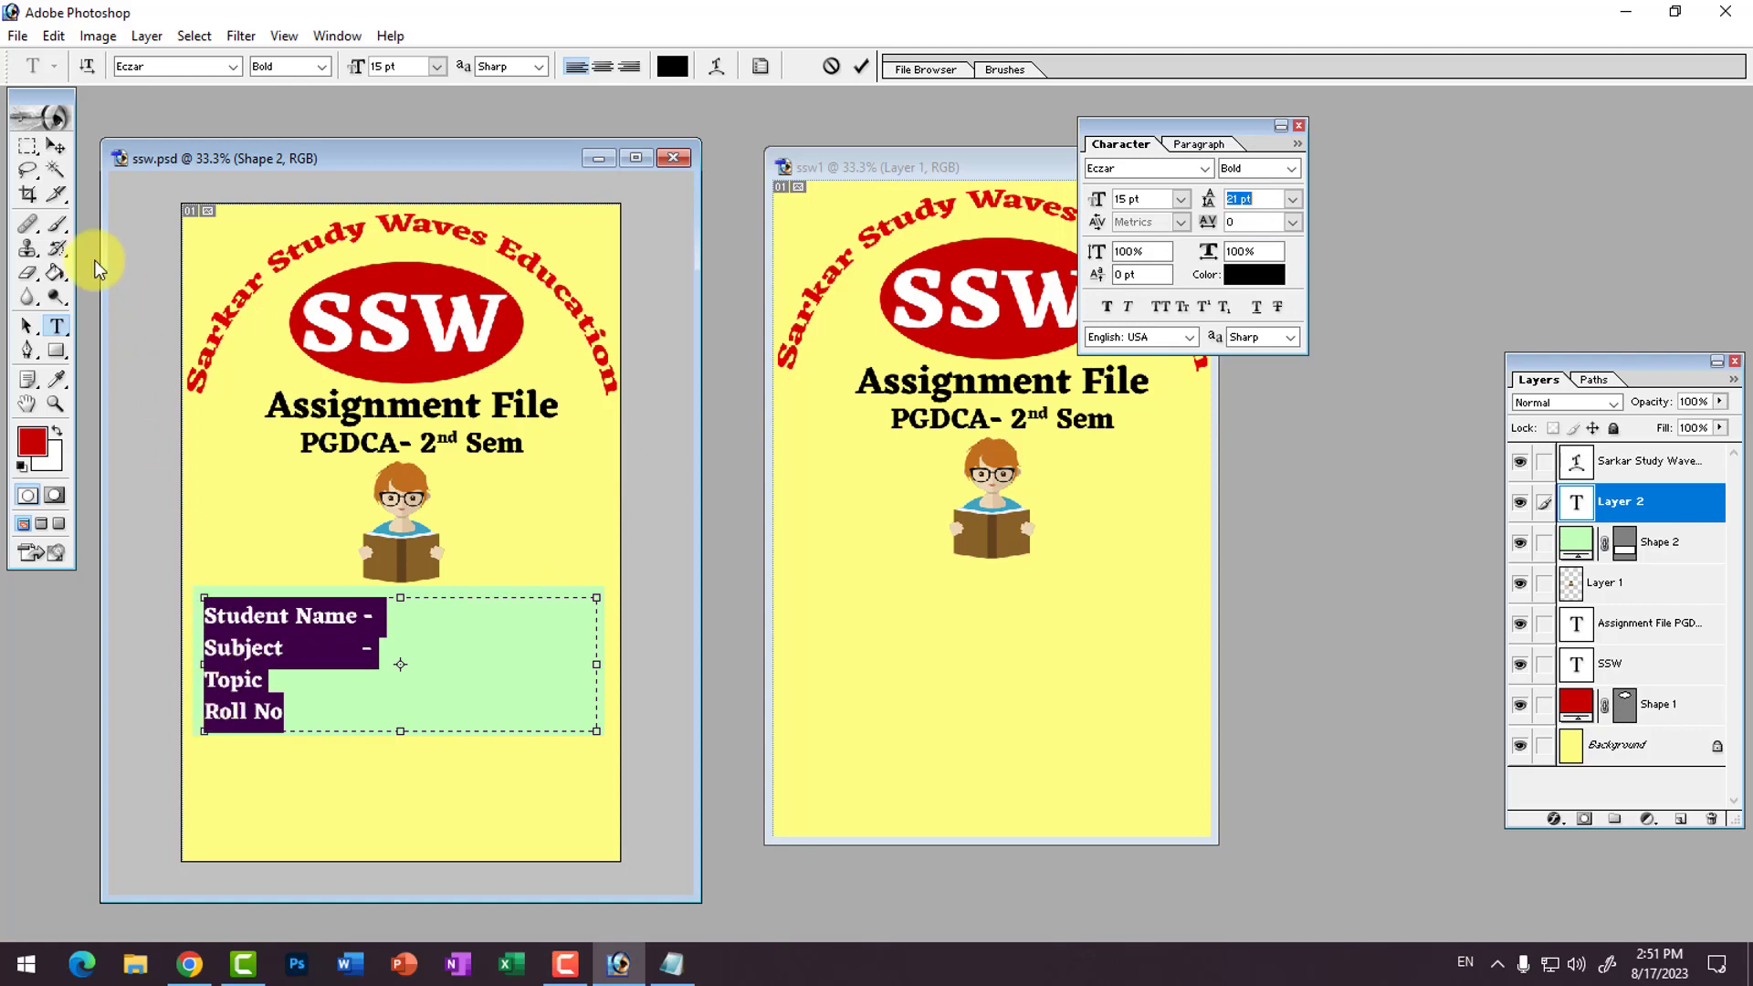
{"action": "left_click", "coordinate": [56, 146]}
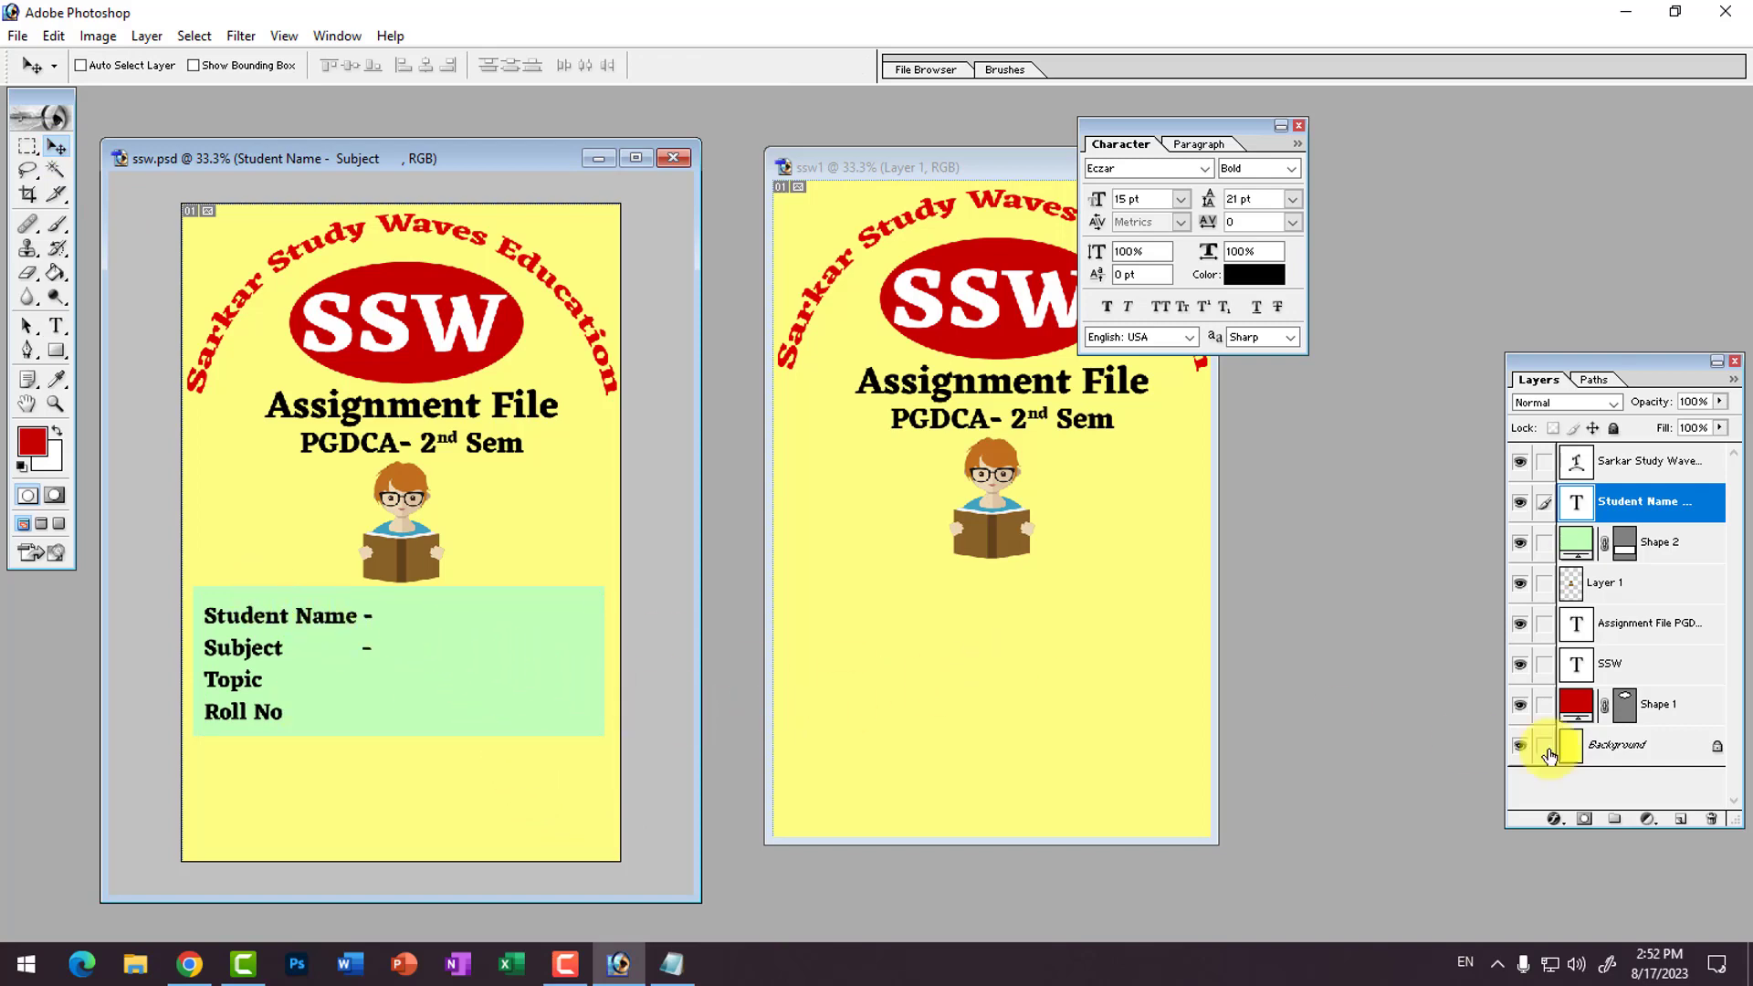
Step: Drag the green box layer Shape 2 from ssw.psd into ssw1 and position it
{"action": "left_click", "coordinate": [1661, 550]}
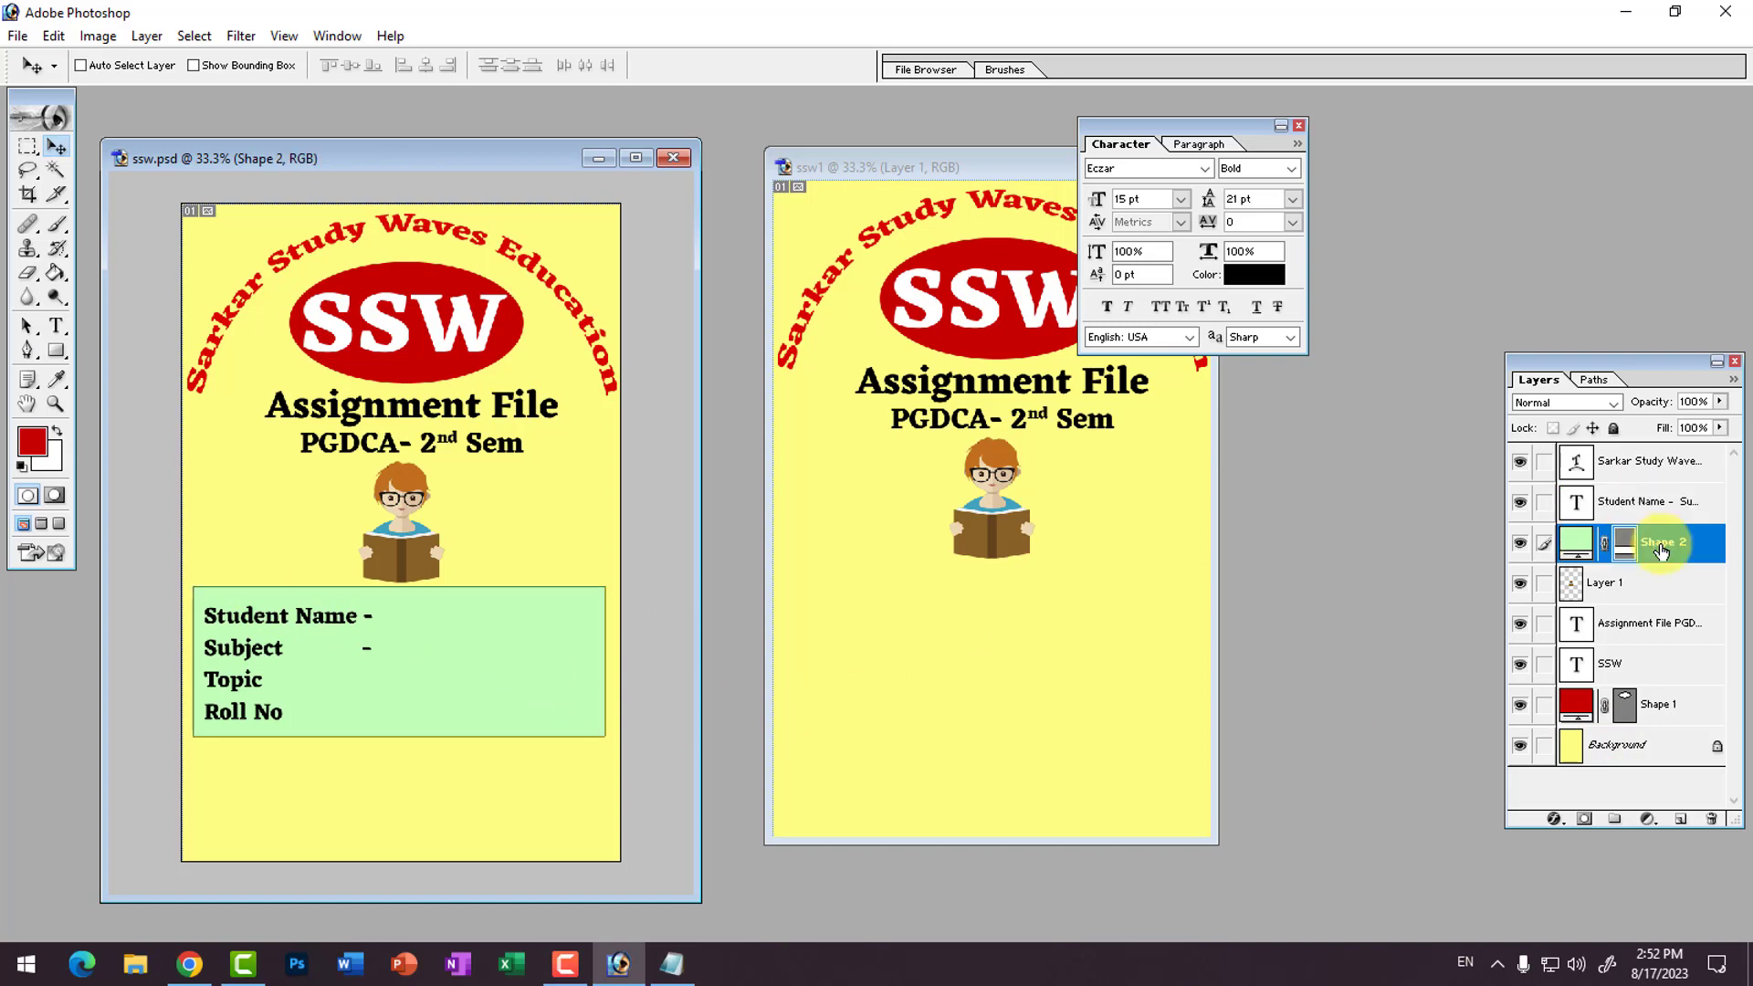
{"action": "left_click", "coordinate": [1650, 512]}
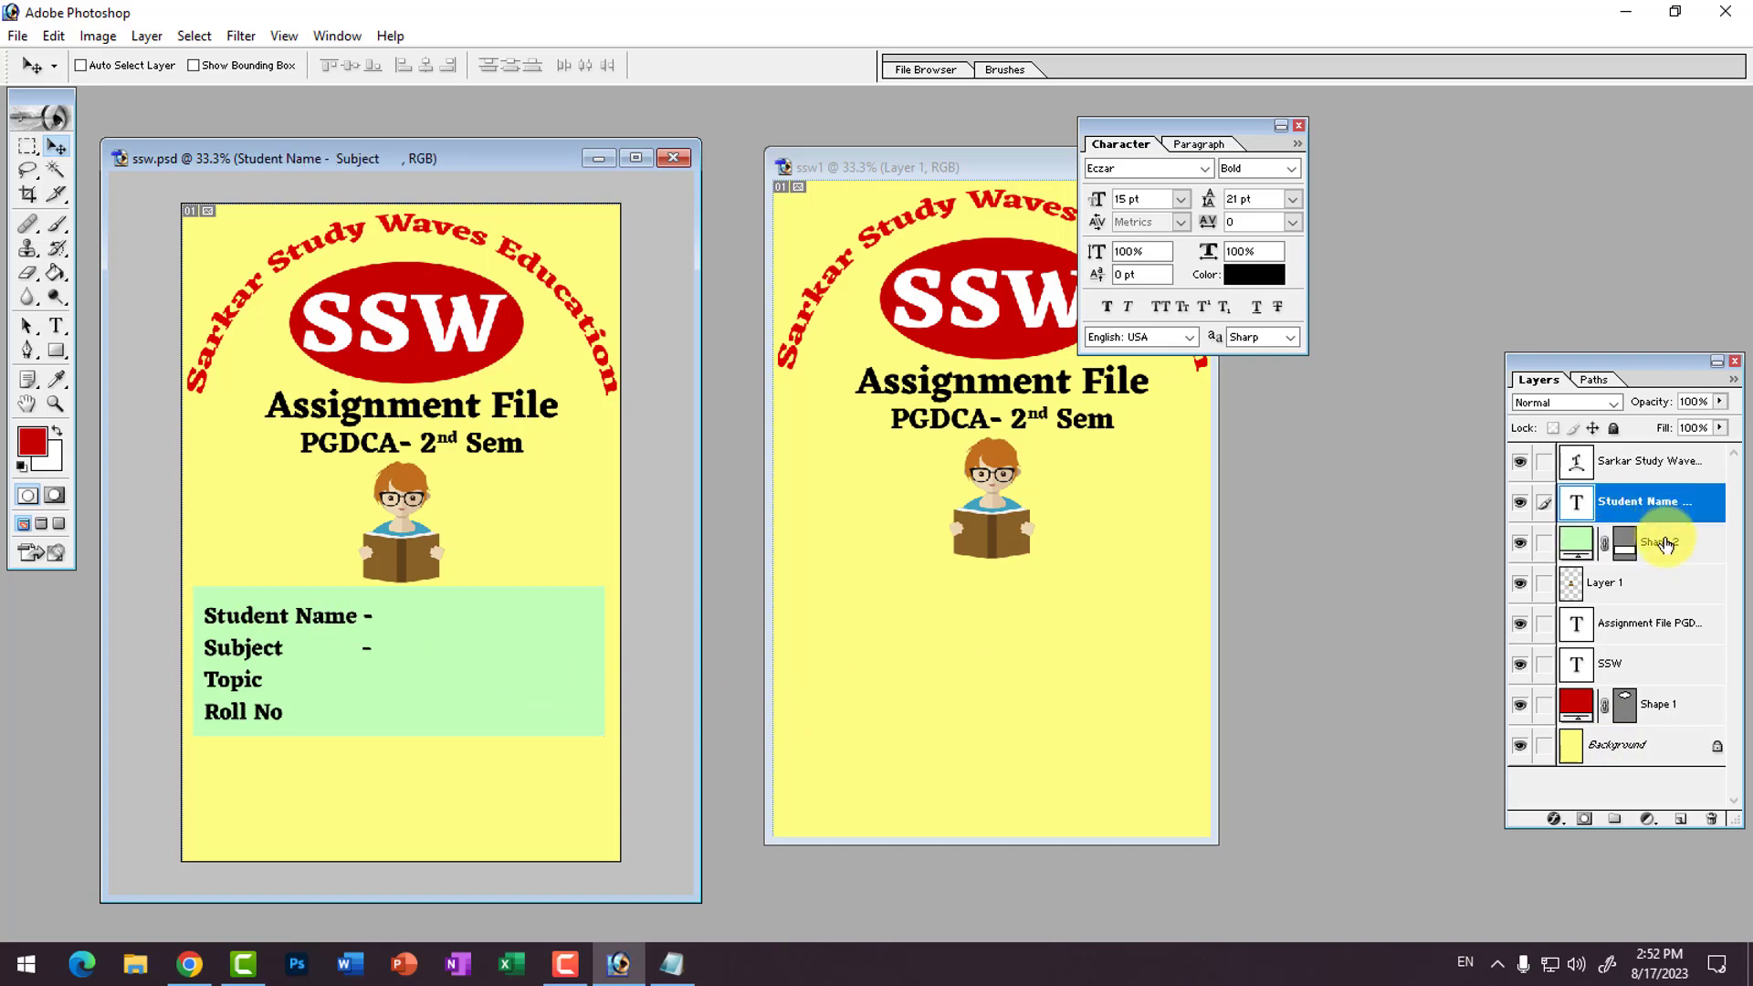
{"action": "left_click", "coordinate": [1664, 546]}
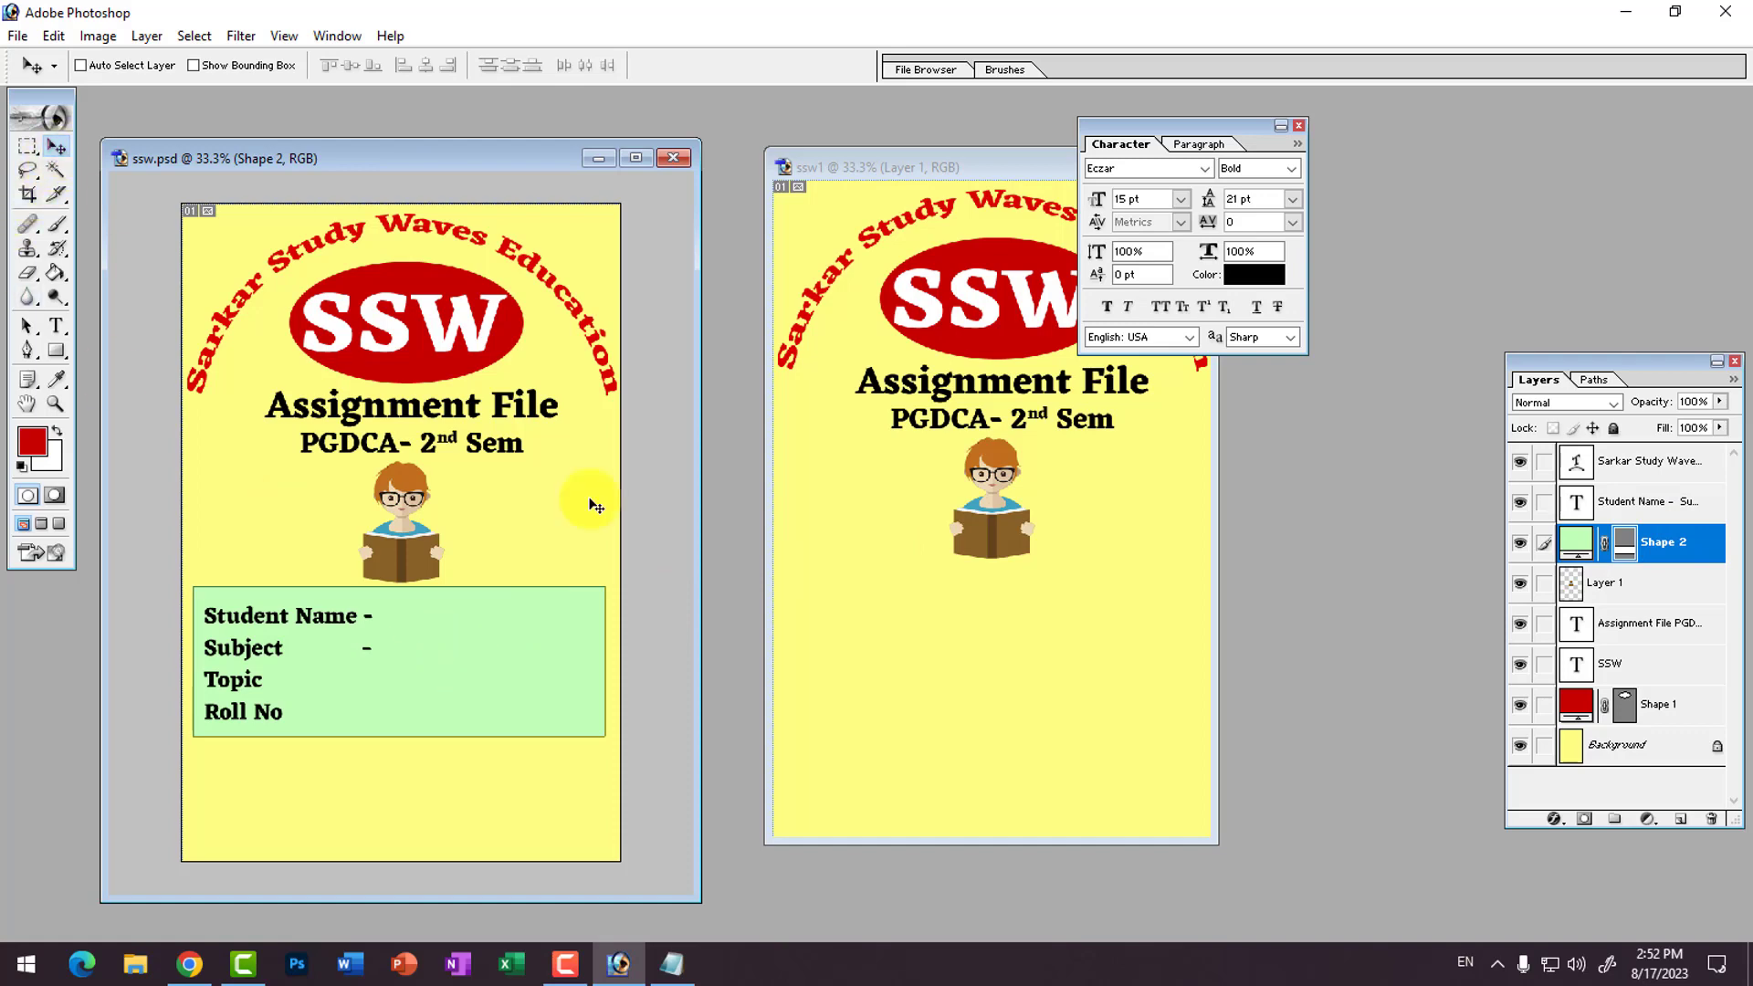
{"action": "left_click_drag", "start_coordinate": [544, 632], "coordinate": [1101, 639]}
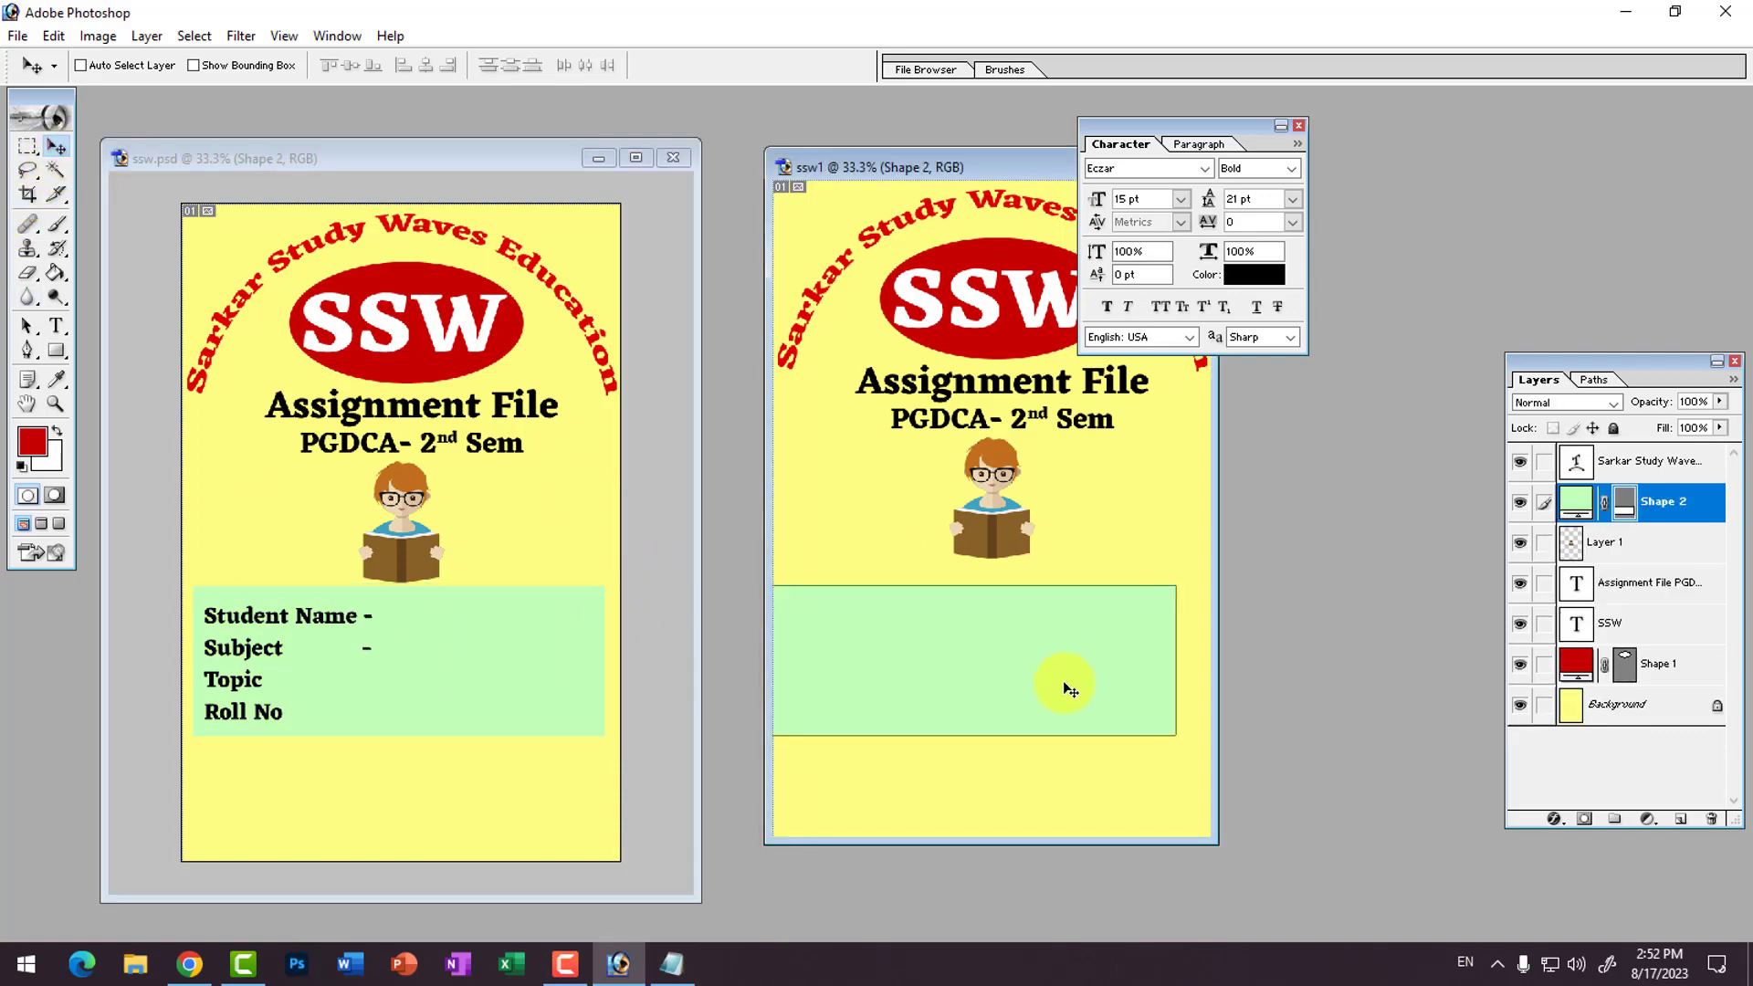
{"action": "left_click_drag", "start_coordinate": [964, 669], "coordinate": [968, 660]}
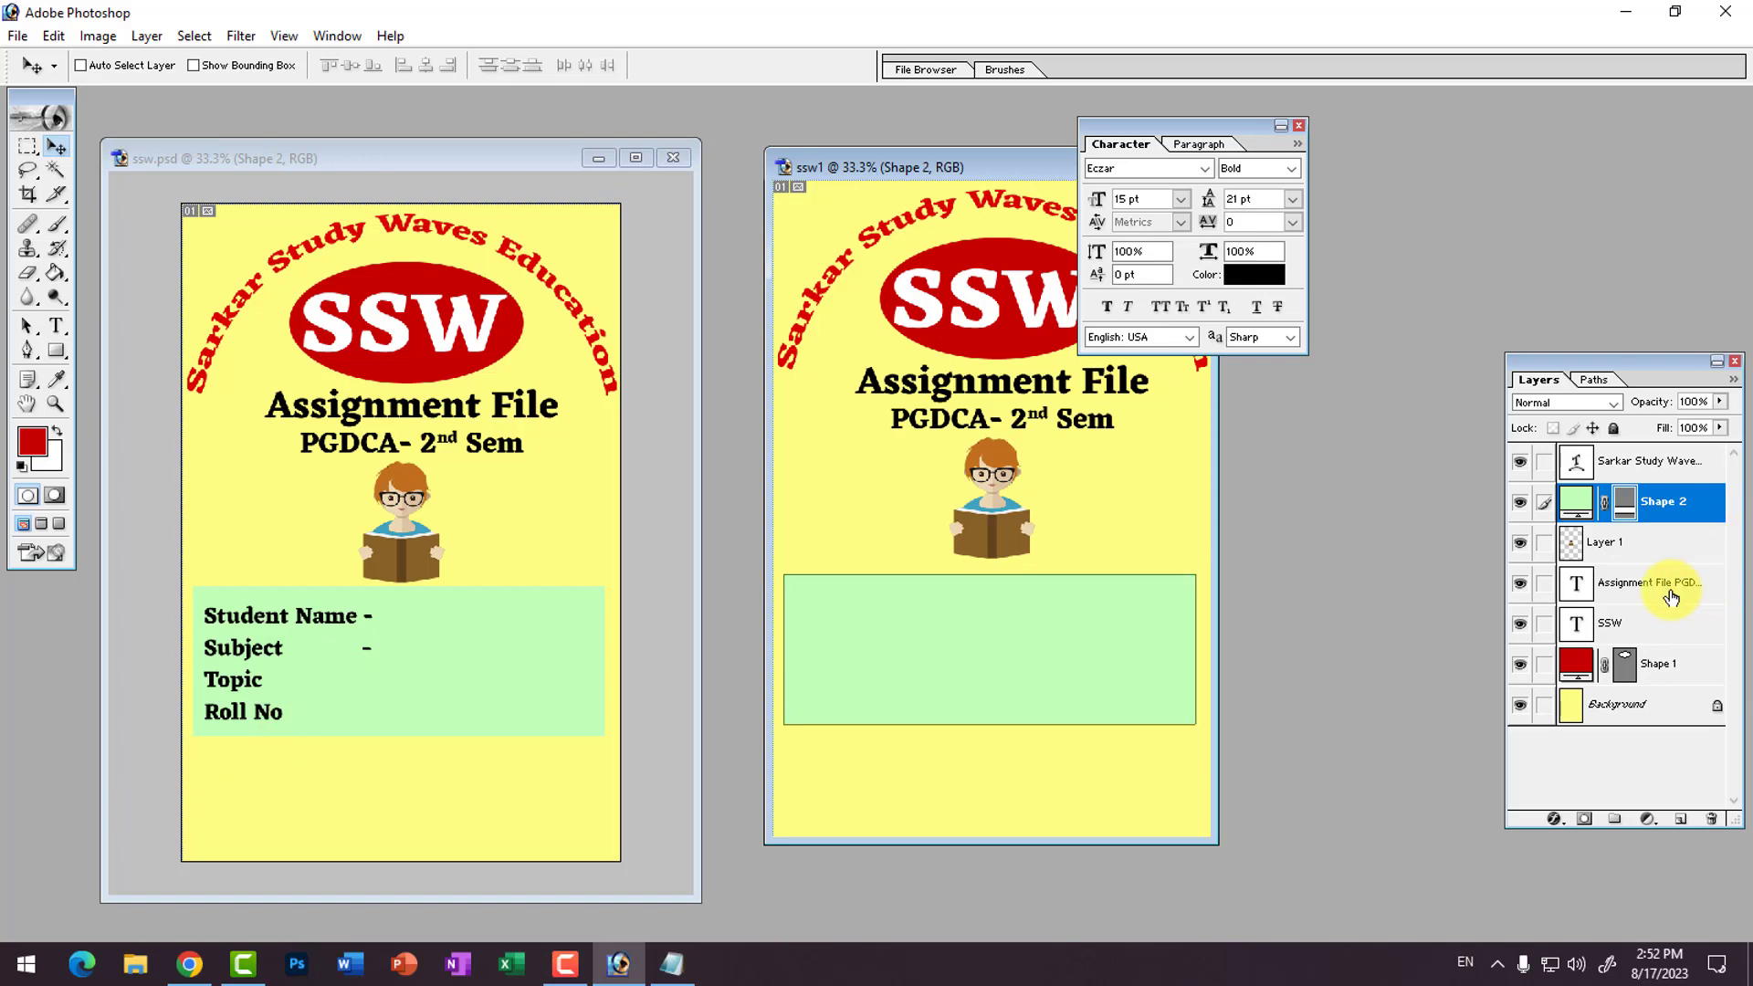
Step: Drag the Student Name details text layer into ssw1 as well
{"action": "left_click", "coordinate": [279, 619]}
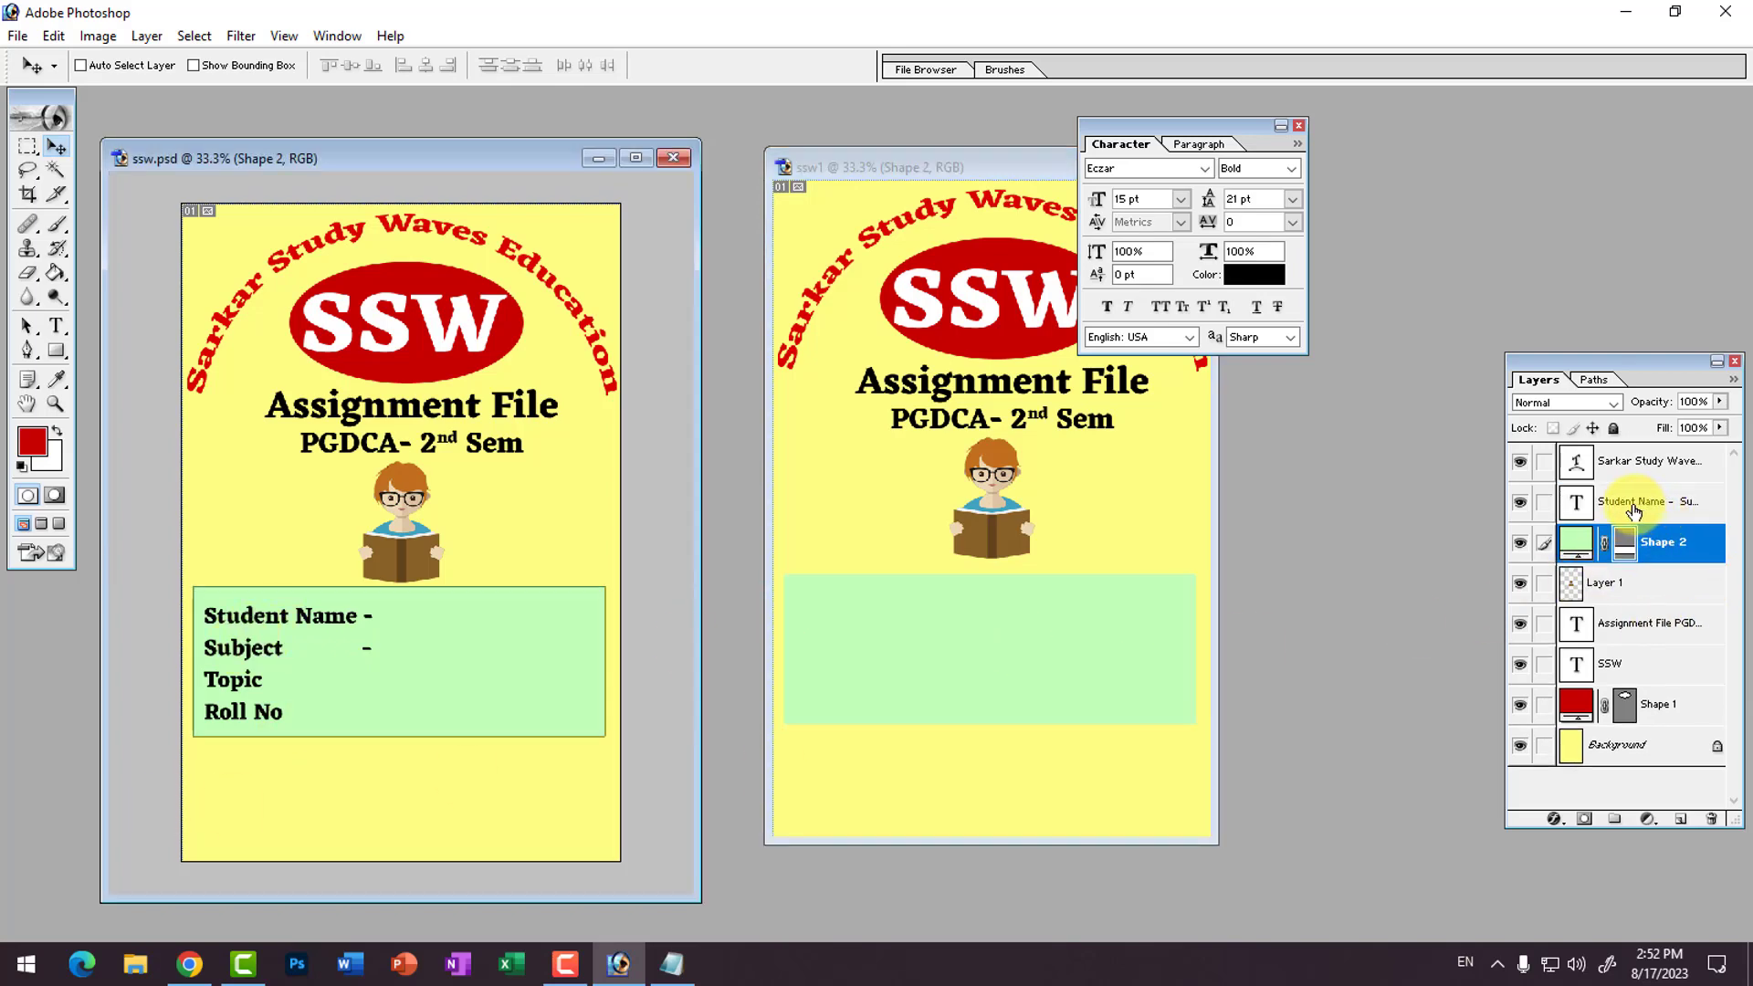
{"action": "left_click", "coordinate": [1634, 504]}
{"action": "mouse_move", "coordinate": [274, 651]}
{"action": "left_mouse_down"}
{"action": "mouse_move", "coordinate": [831, 650]}
{"action": "mouse_move", "coordinate": [909, 630]}
{"action": "mouse_move", "coordinate": [833, 640]}
{"action": "left_mouse_up"}
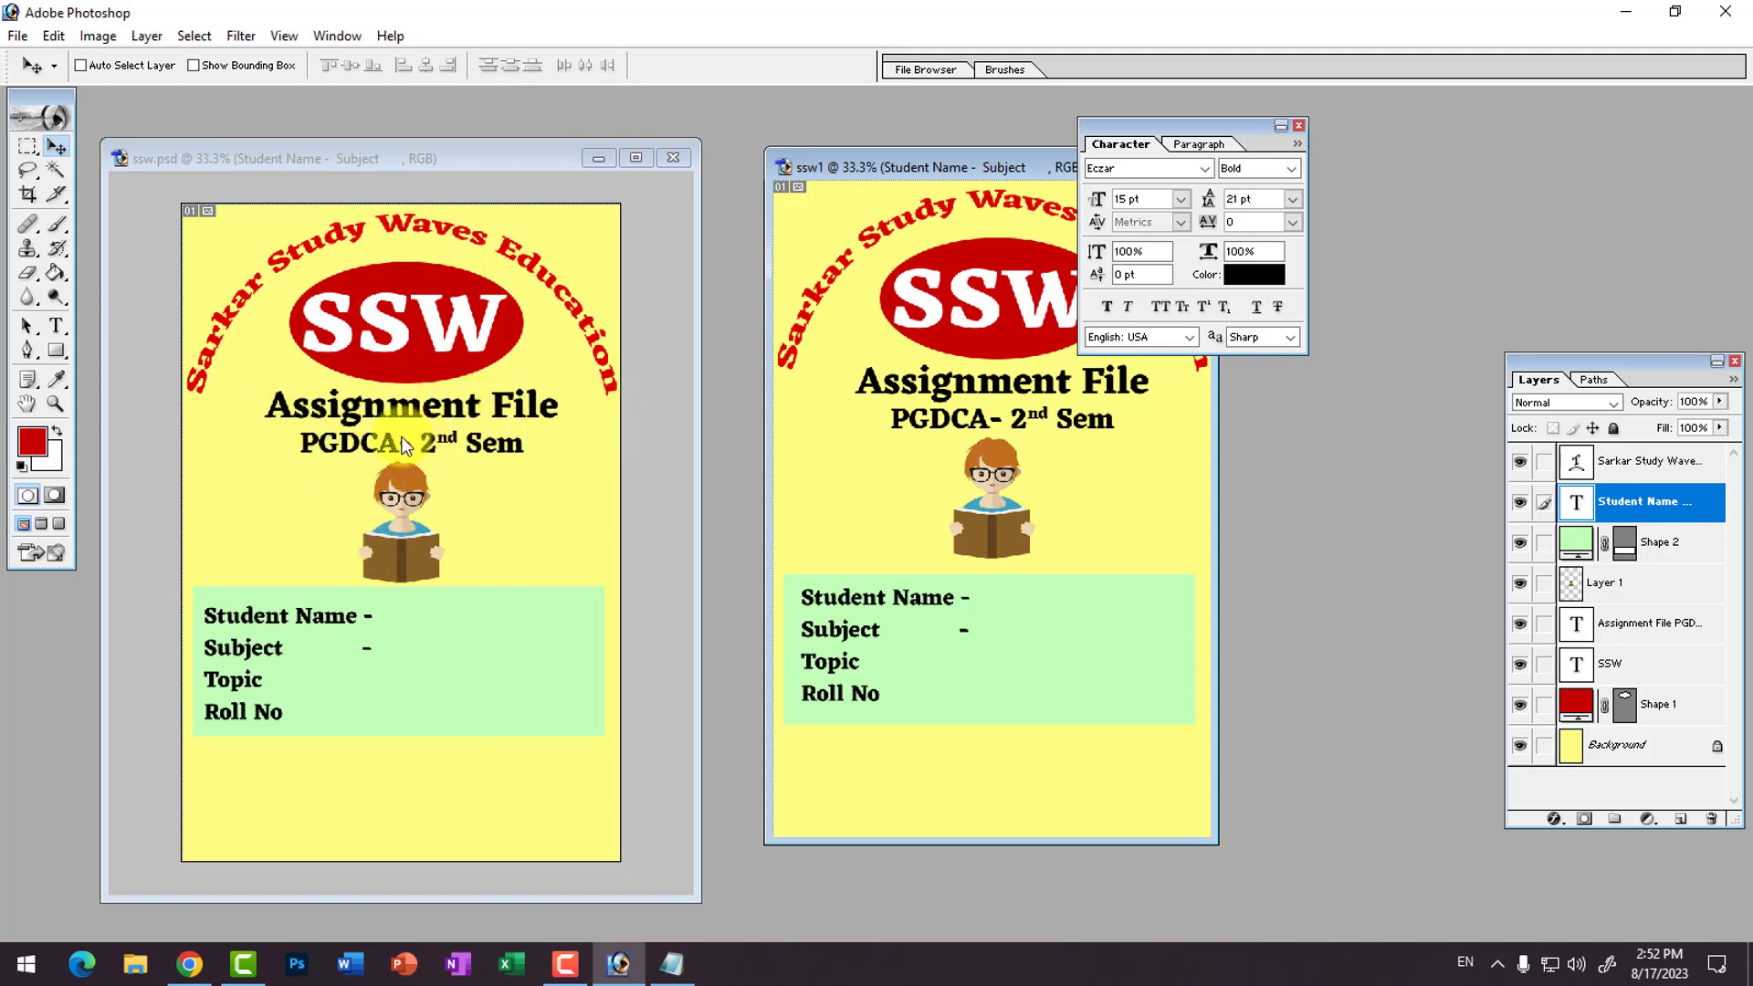
Step: Undo stray moves, enlarge the window and place a copy of the Assignment File title near the bottom
{"action": "left_click", "coordinate": [1634, 624]}
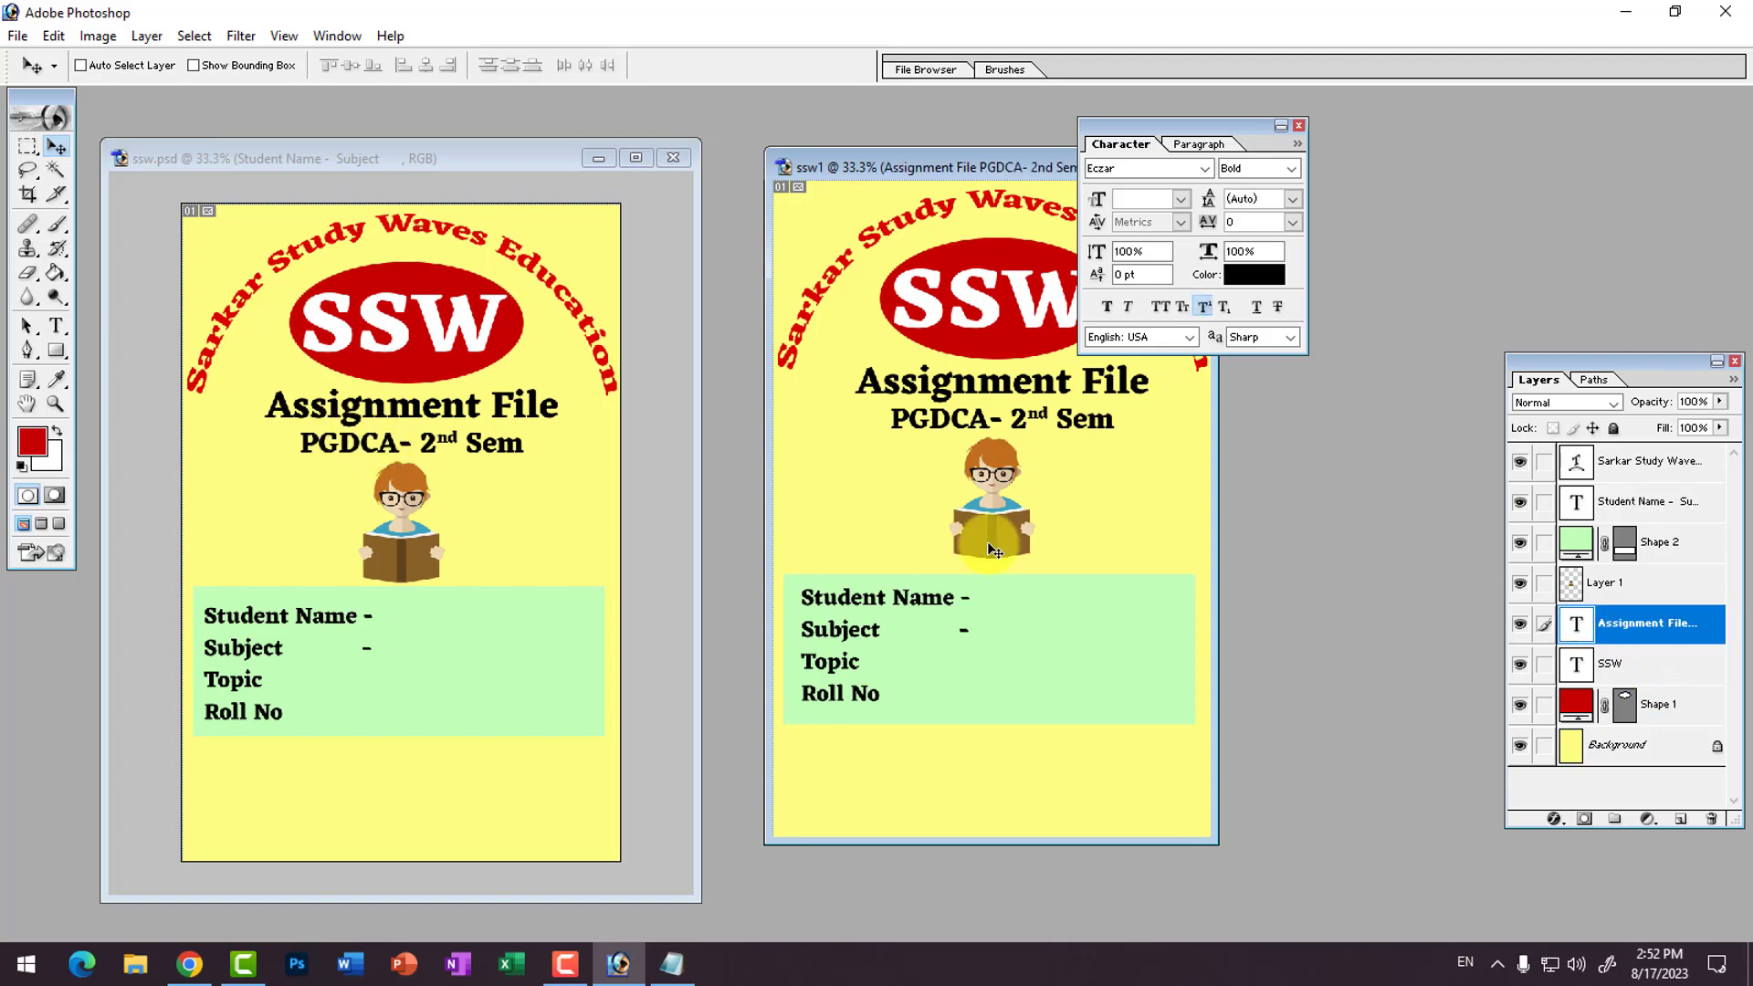
{"action": "left_click", "coordinate": [365, 412]}
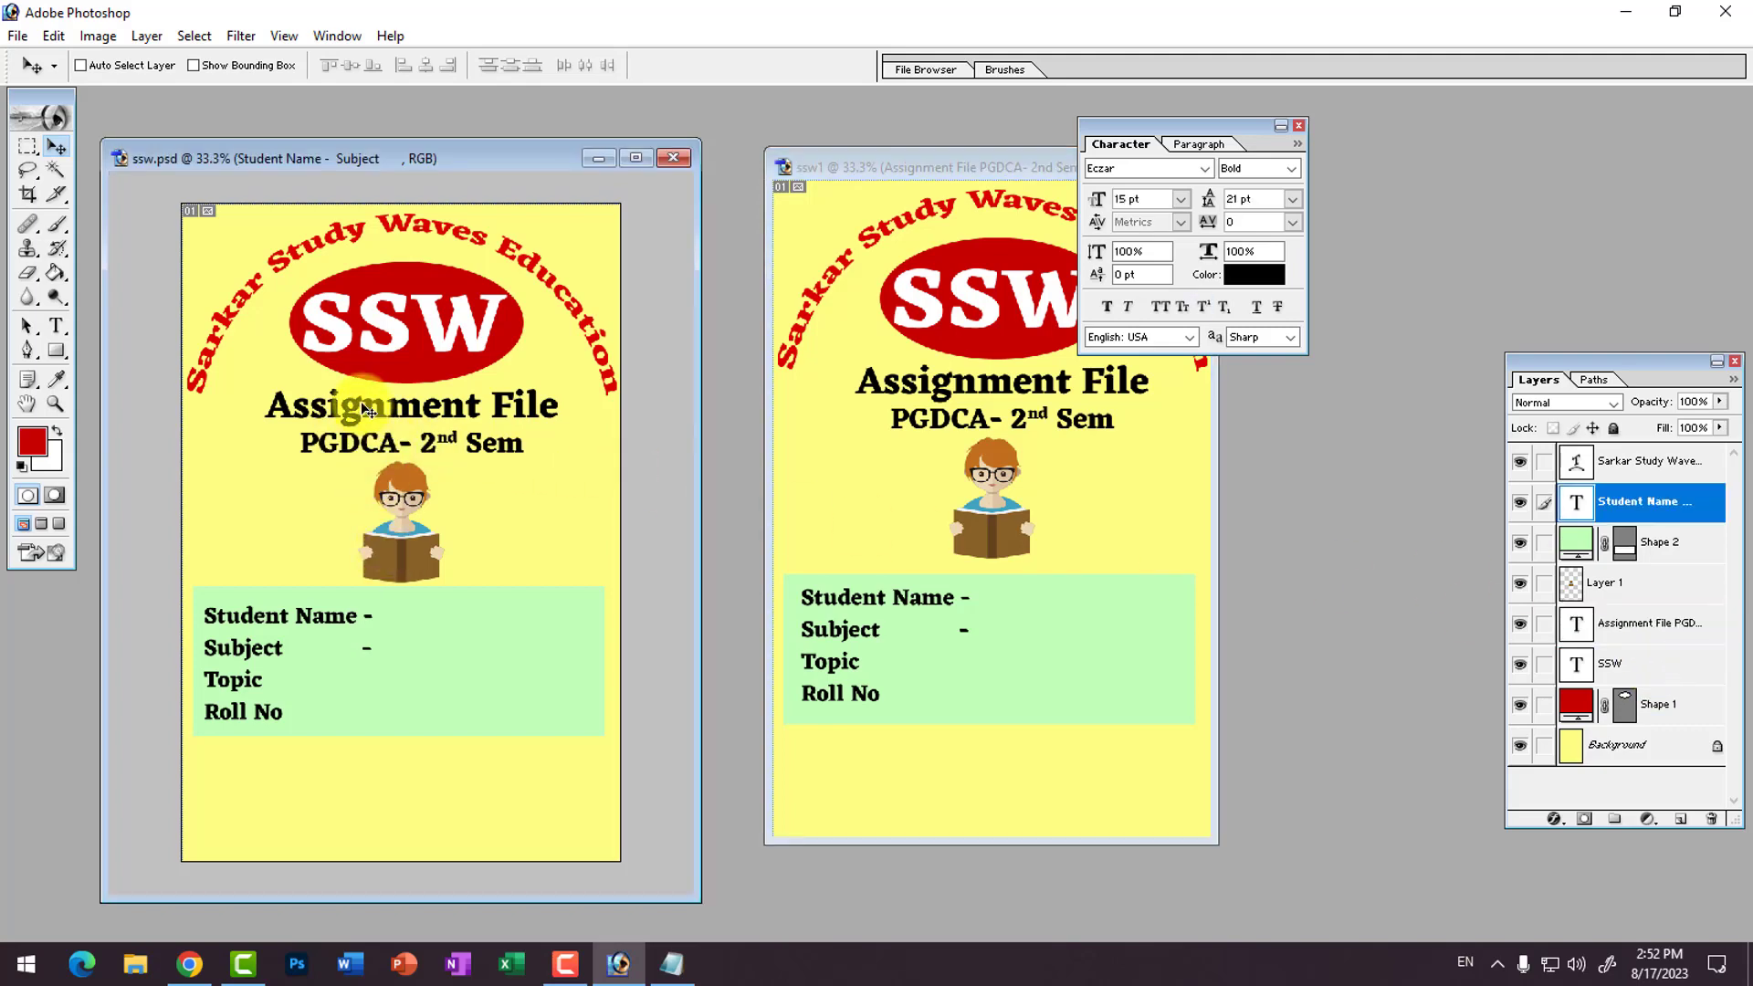
{"action": "left_click_drag", "start_coordinate": [361, 412], "coordinate": [384, 517]}
{"action": "key", "text": "ctrl+z"}
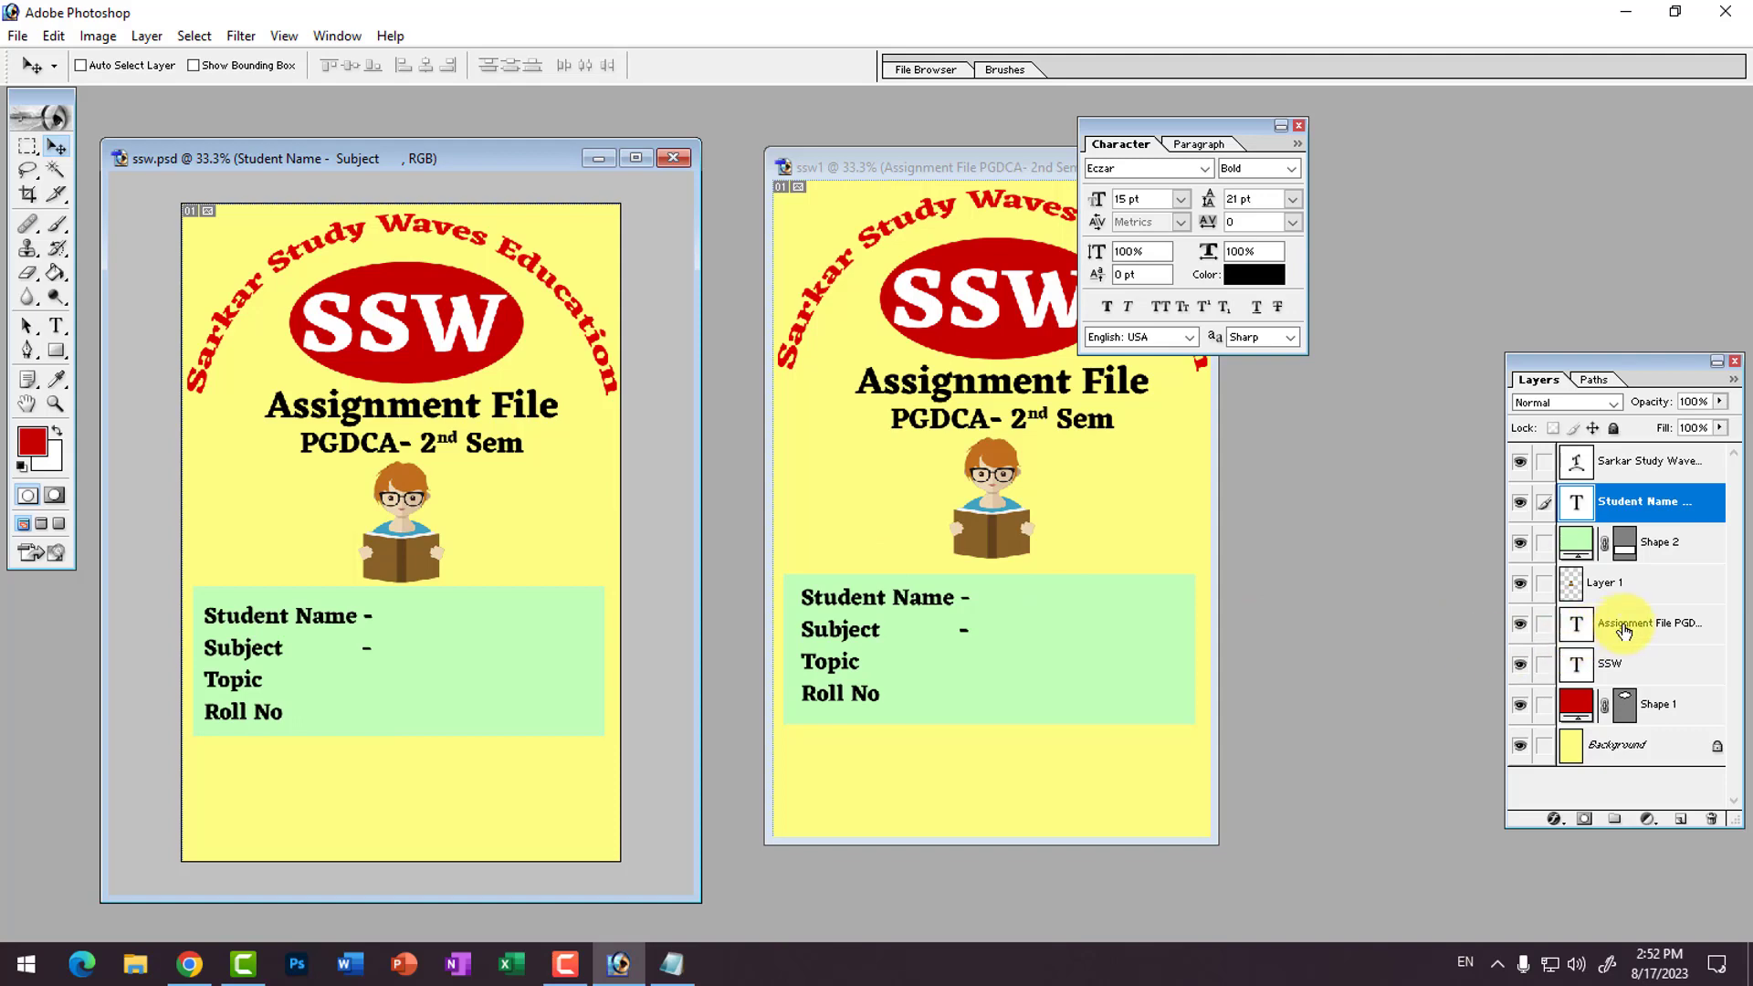
{"action": "left_click", "coordinate": [1630, 625]}
{"action": "left_click_drag", "start_coordinate": [414, 404], "coordinate": [469, 774]}
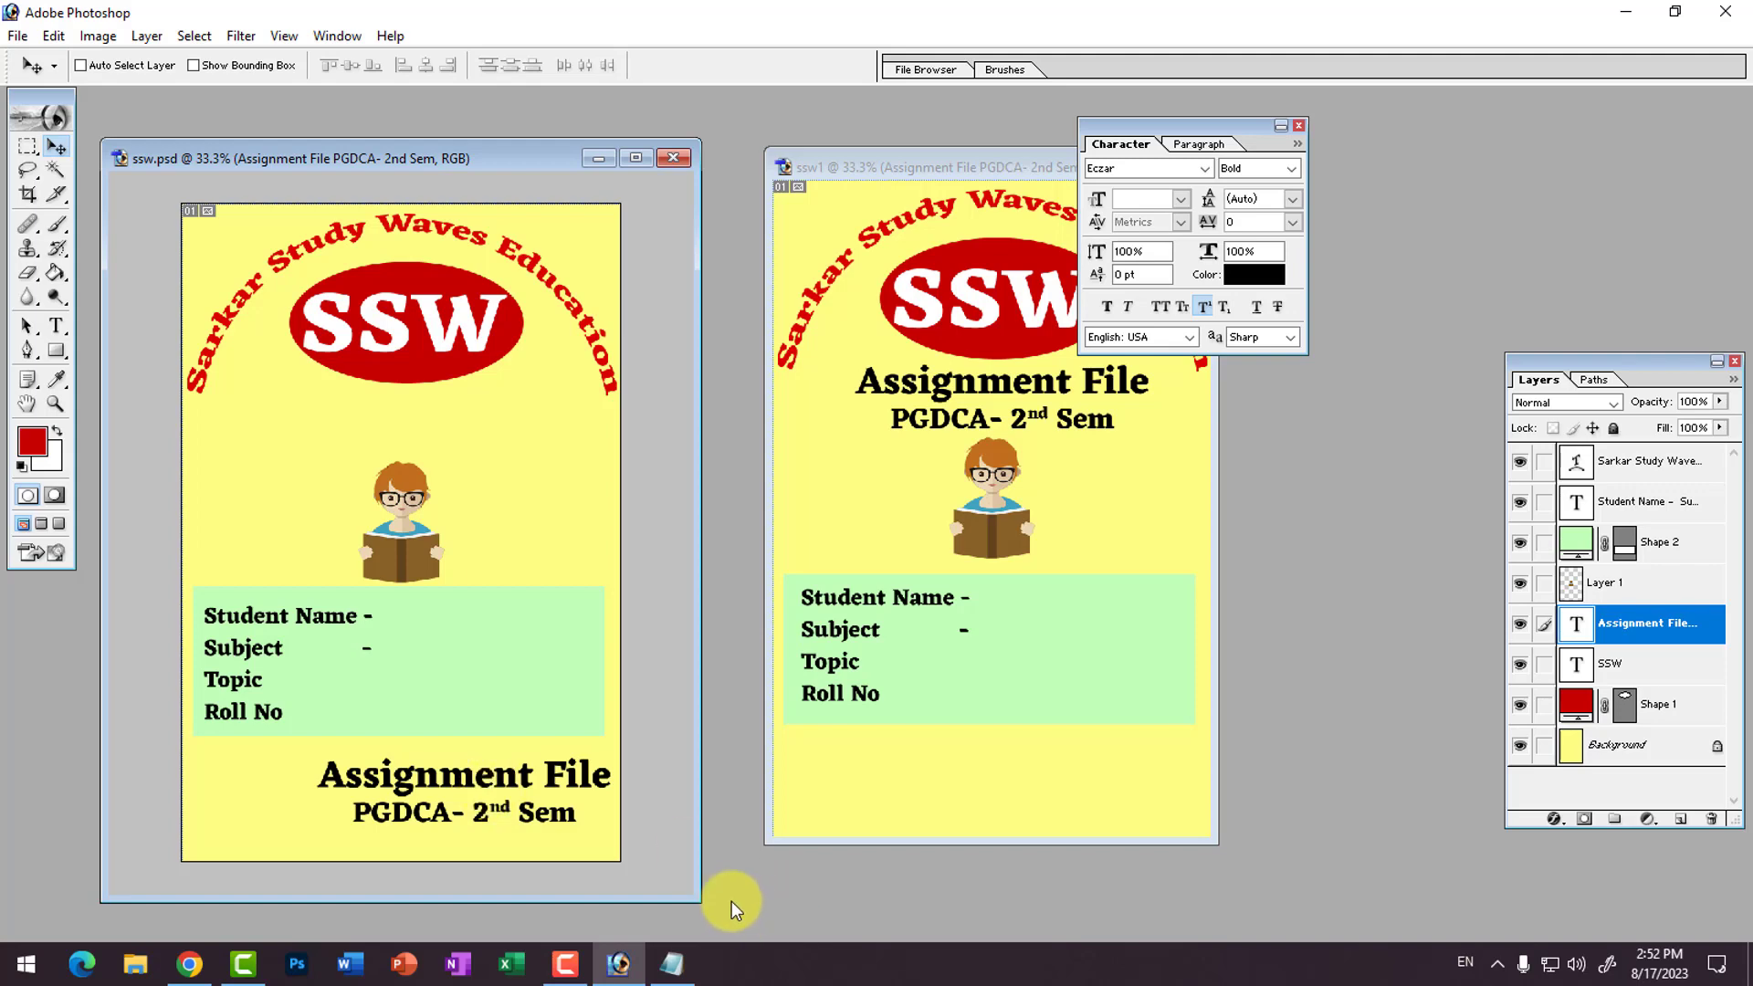
{"action": "left_click_drag", "start_coordinate": [694, 901], "coordinate": [747, 933]}
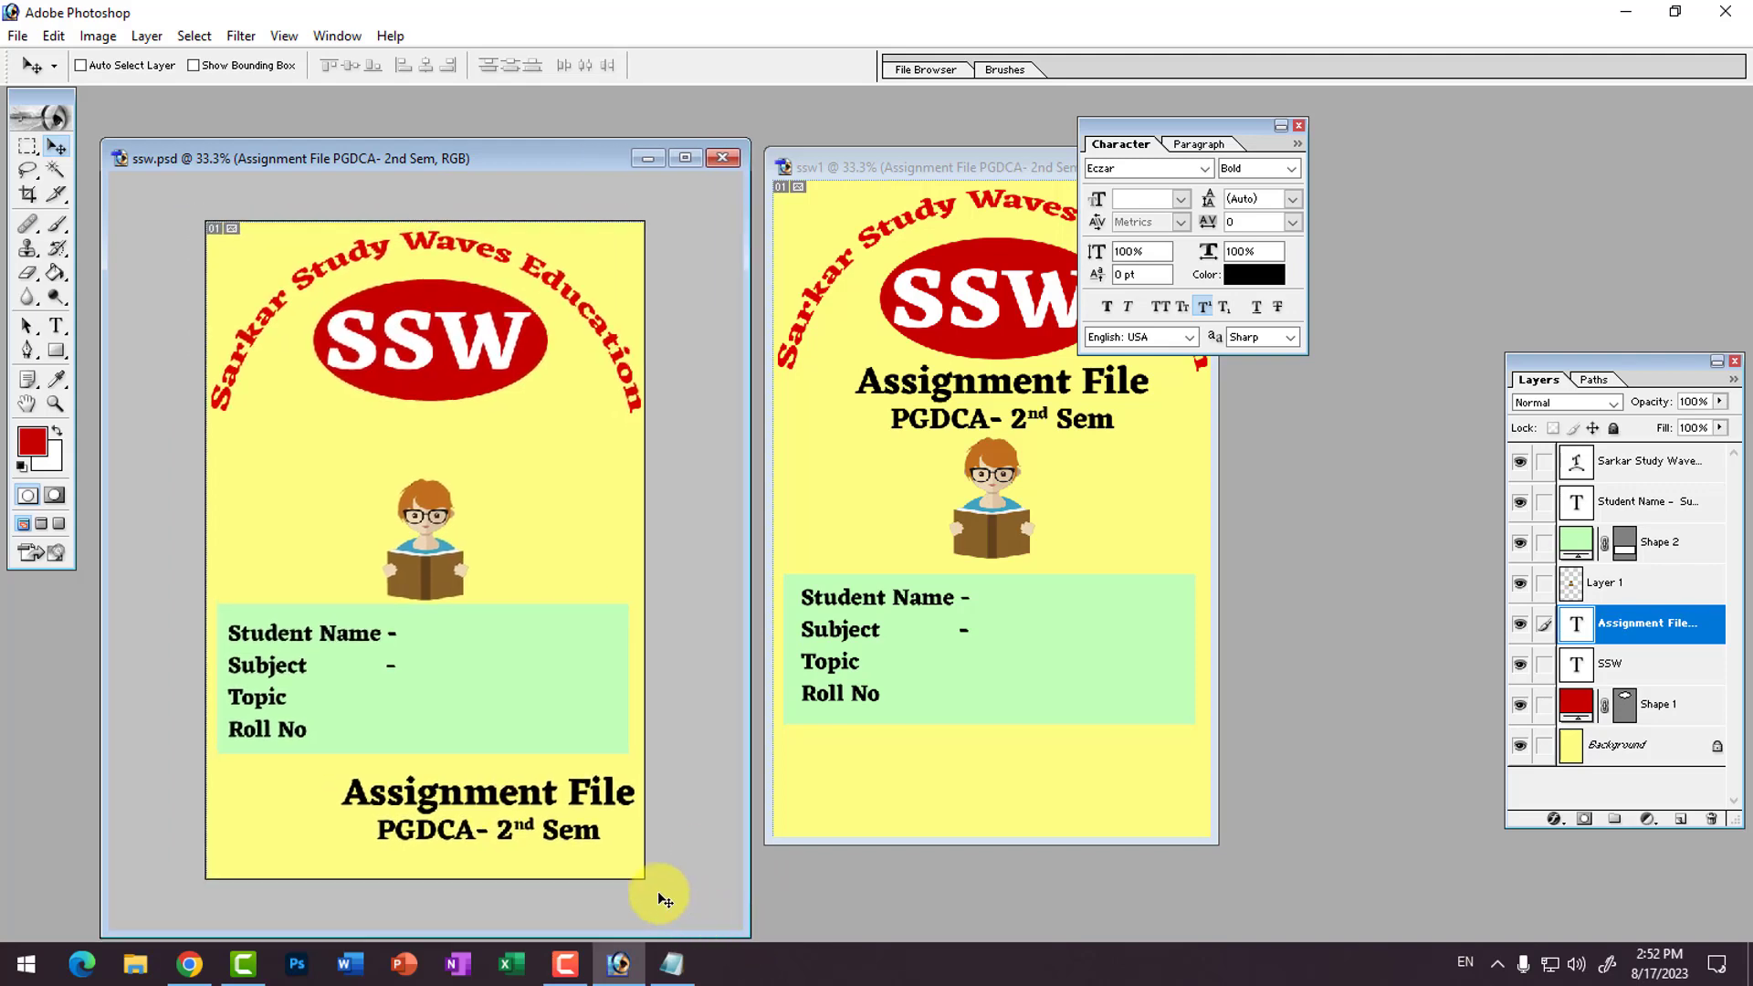
{"action": "key", "text": "ctrl+z"}
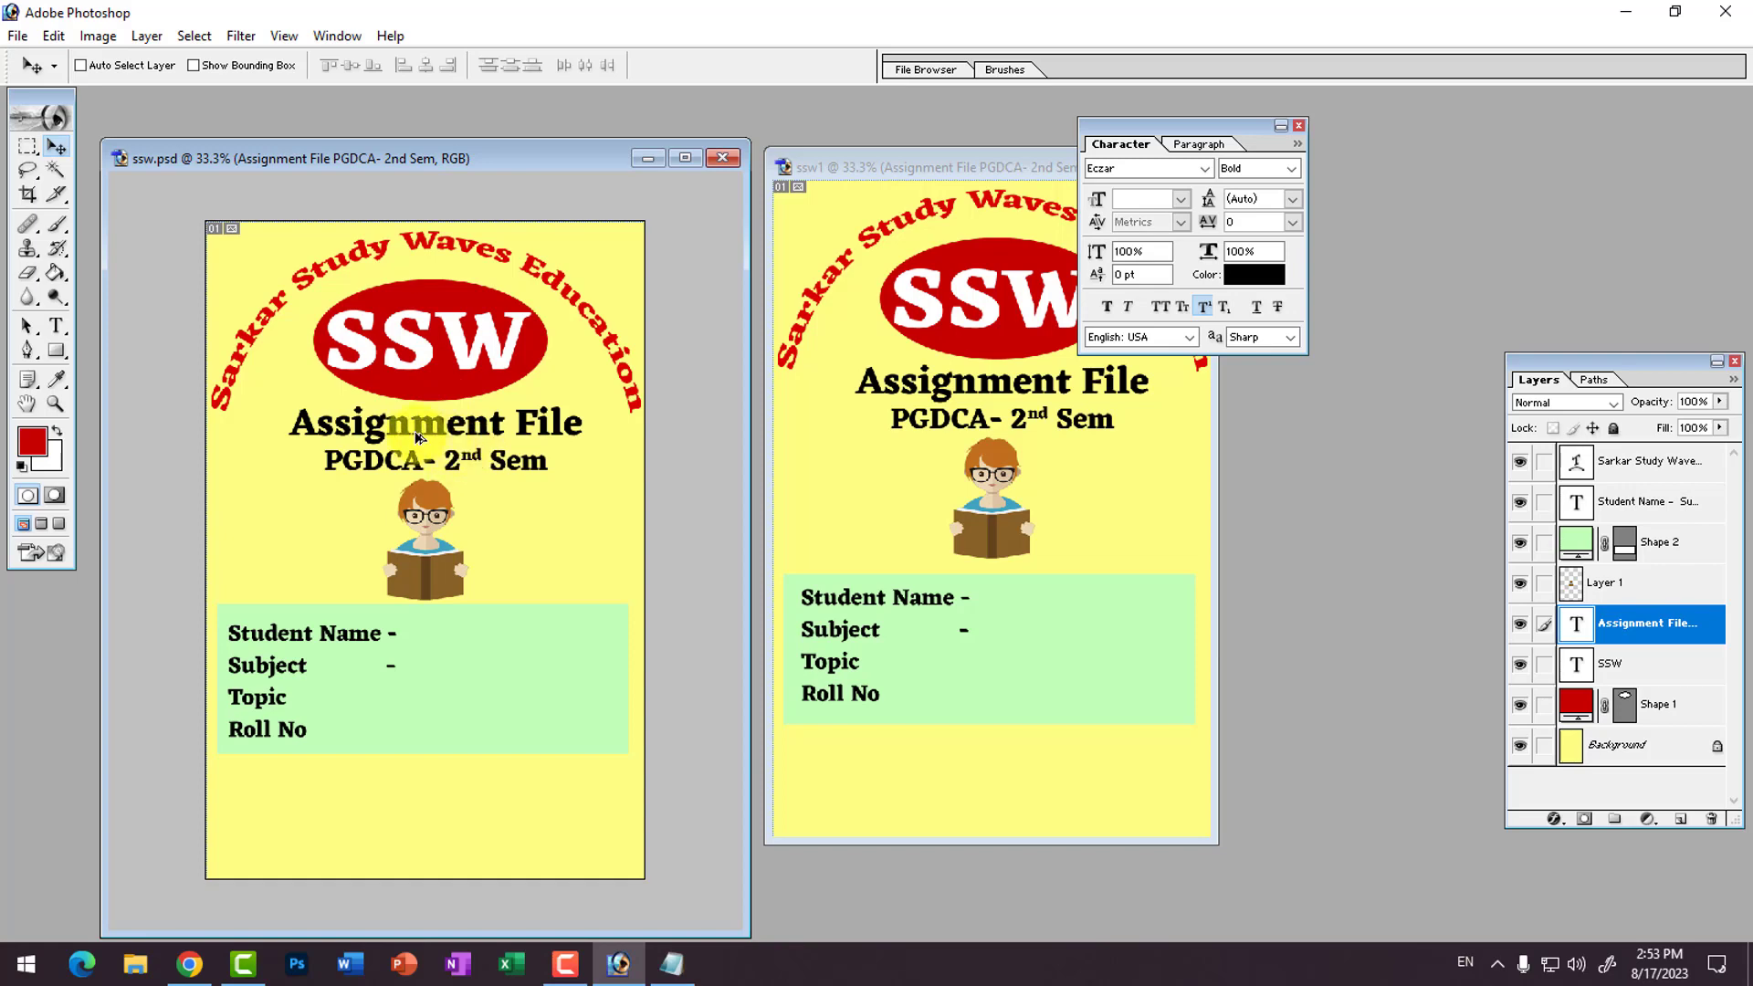
{"action": "left_click_drag", "start_coordinate": [402, 432], "coordinate": [452, 795]}
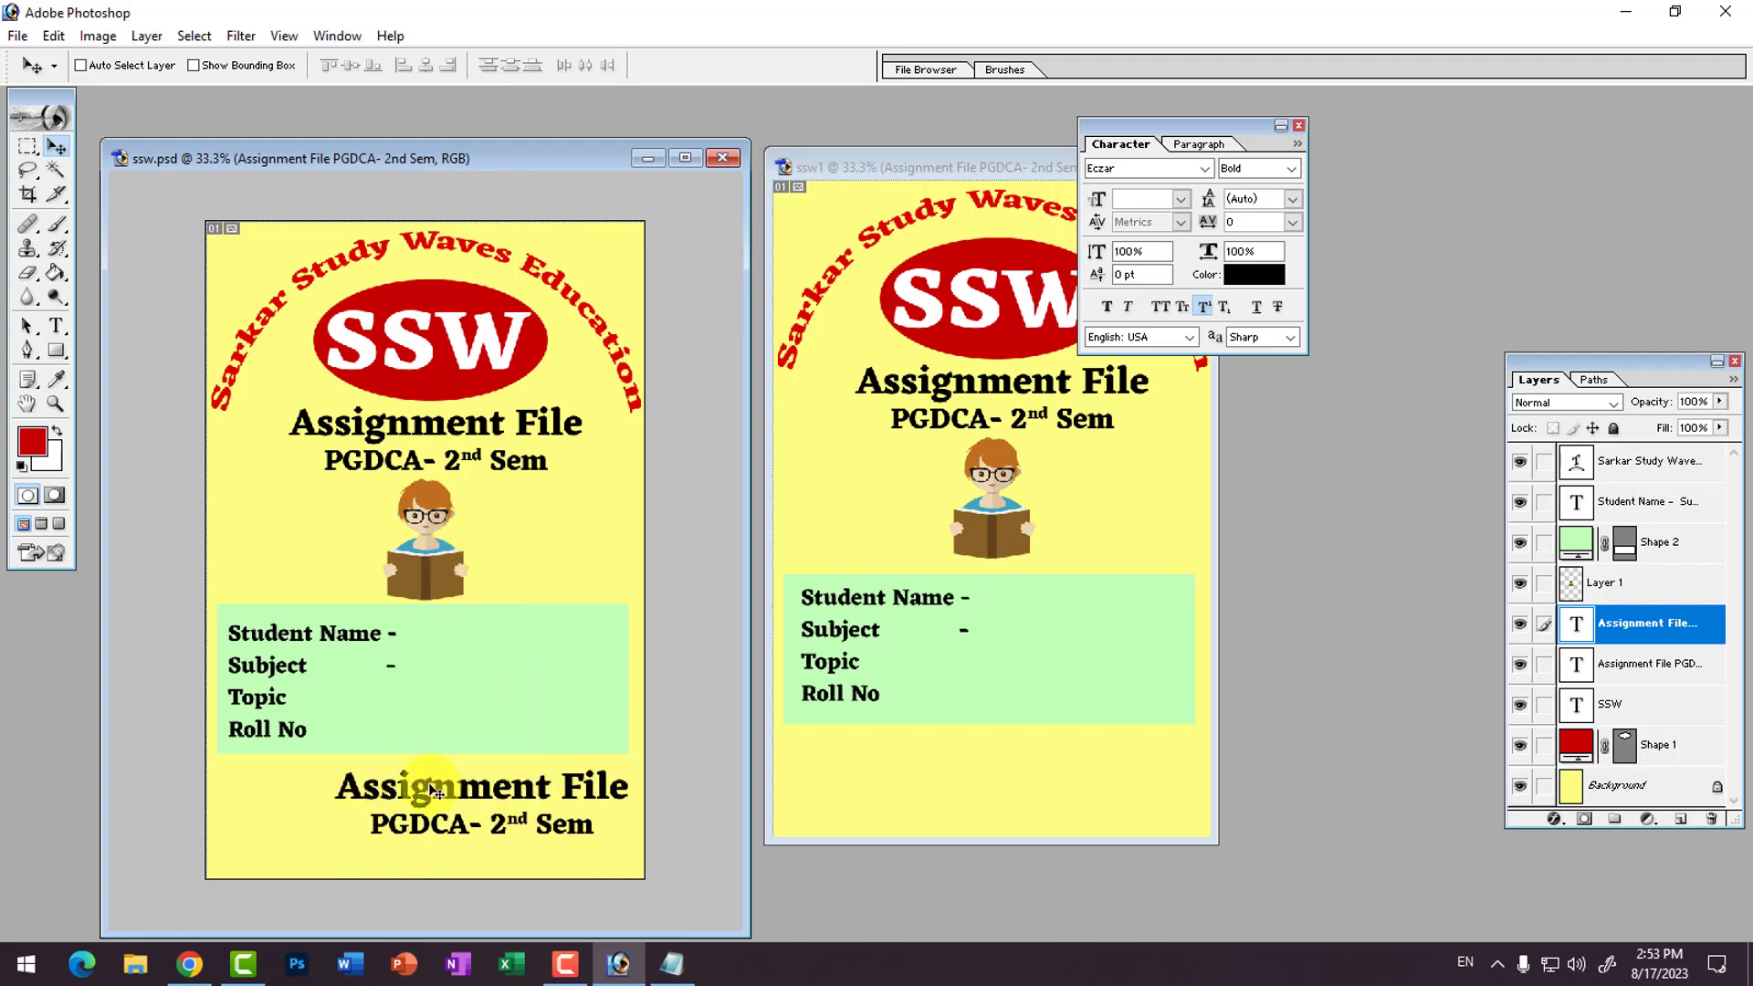
Step: Shrink the lower title copy and nudge it toward the bottom right
{"action": "key", "text": "ctrl+t"}
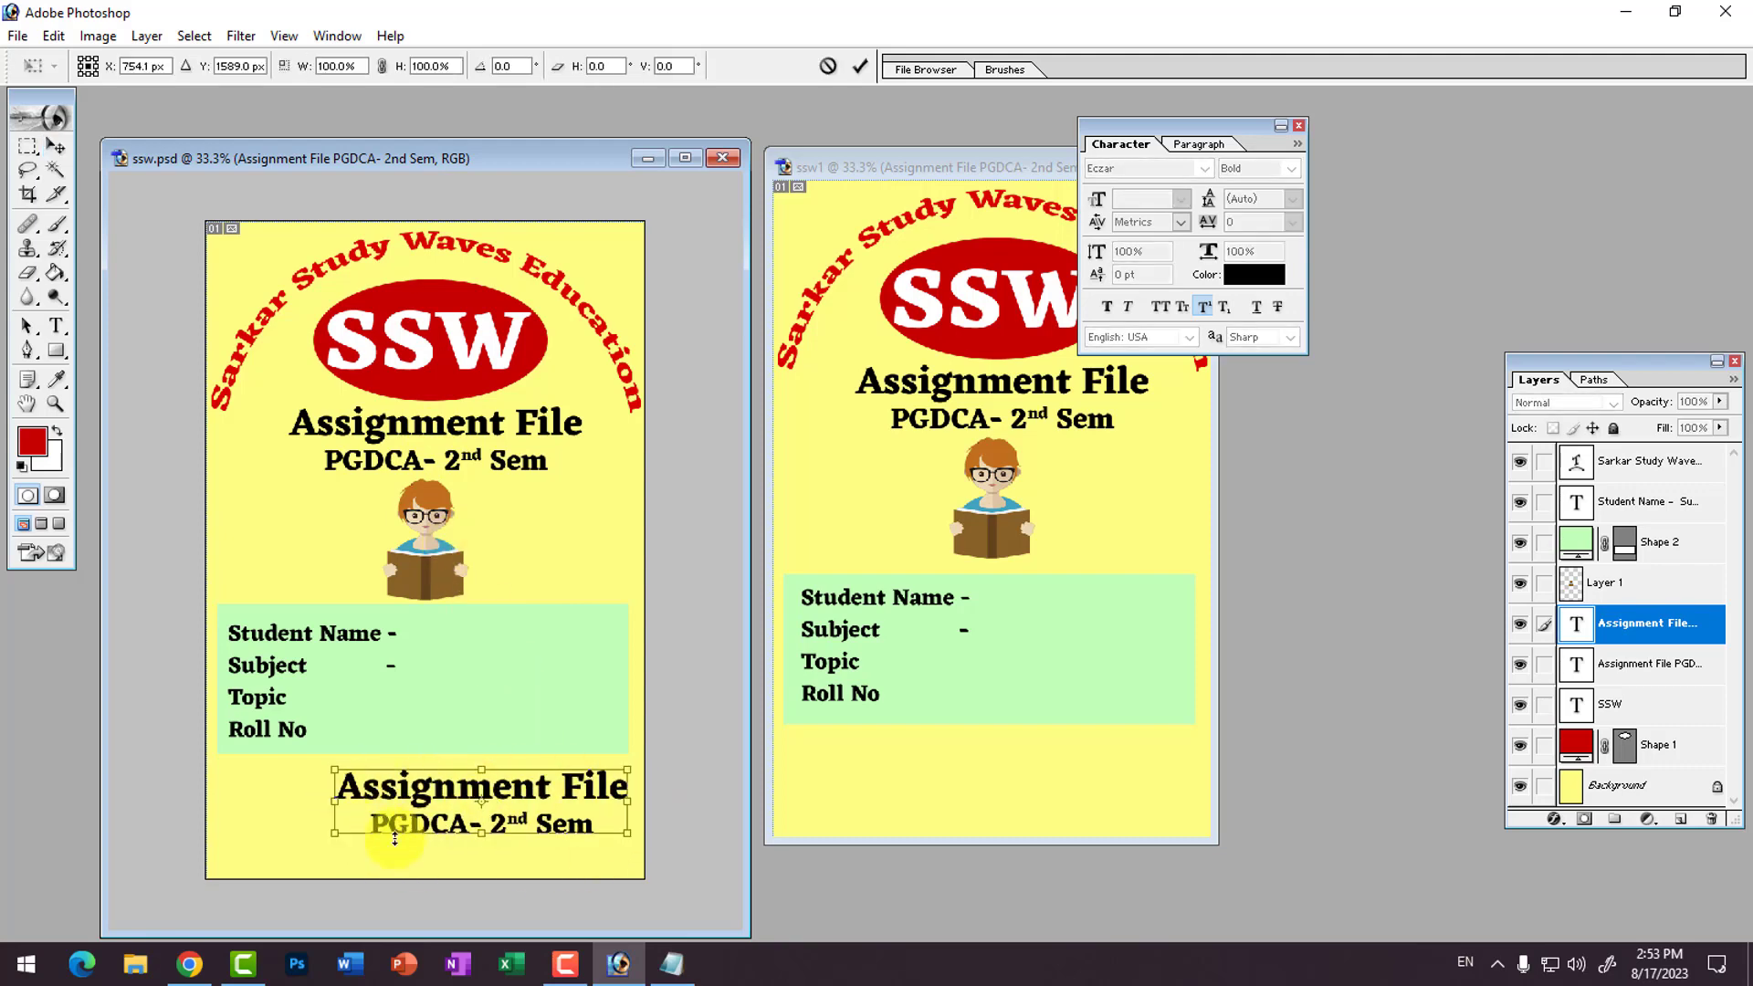
{"action": "left_click_drag", "start_coordinate": [336, 839], "coordinate": [458, 807]}
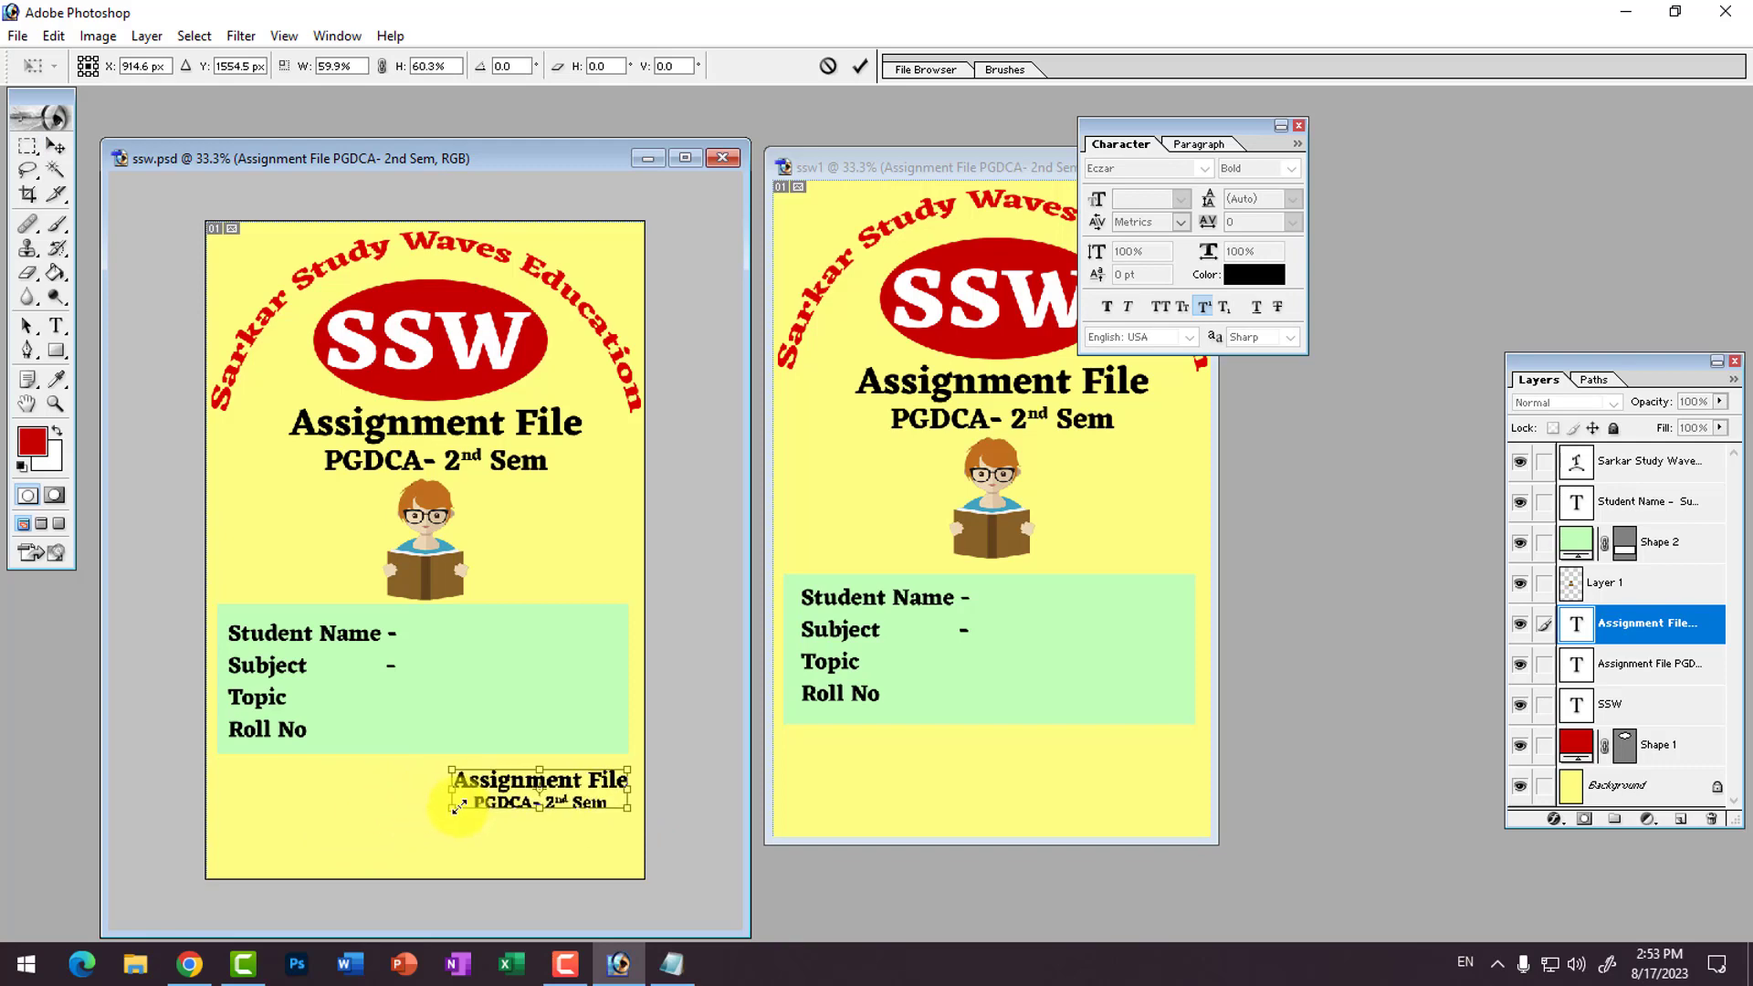
{"action": "key", "text": "Return"}
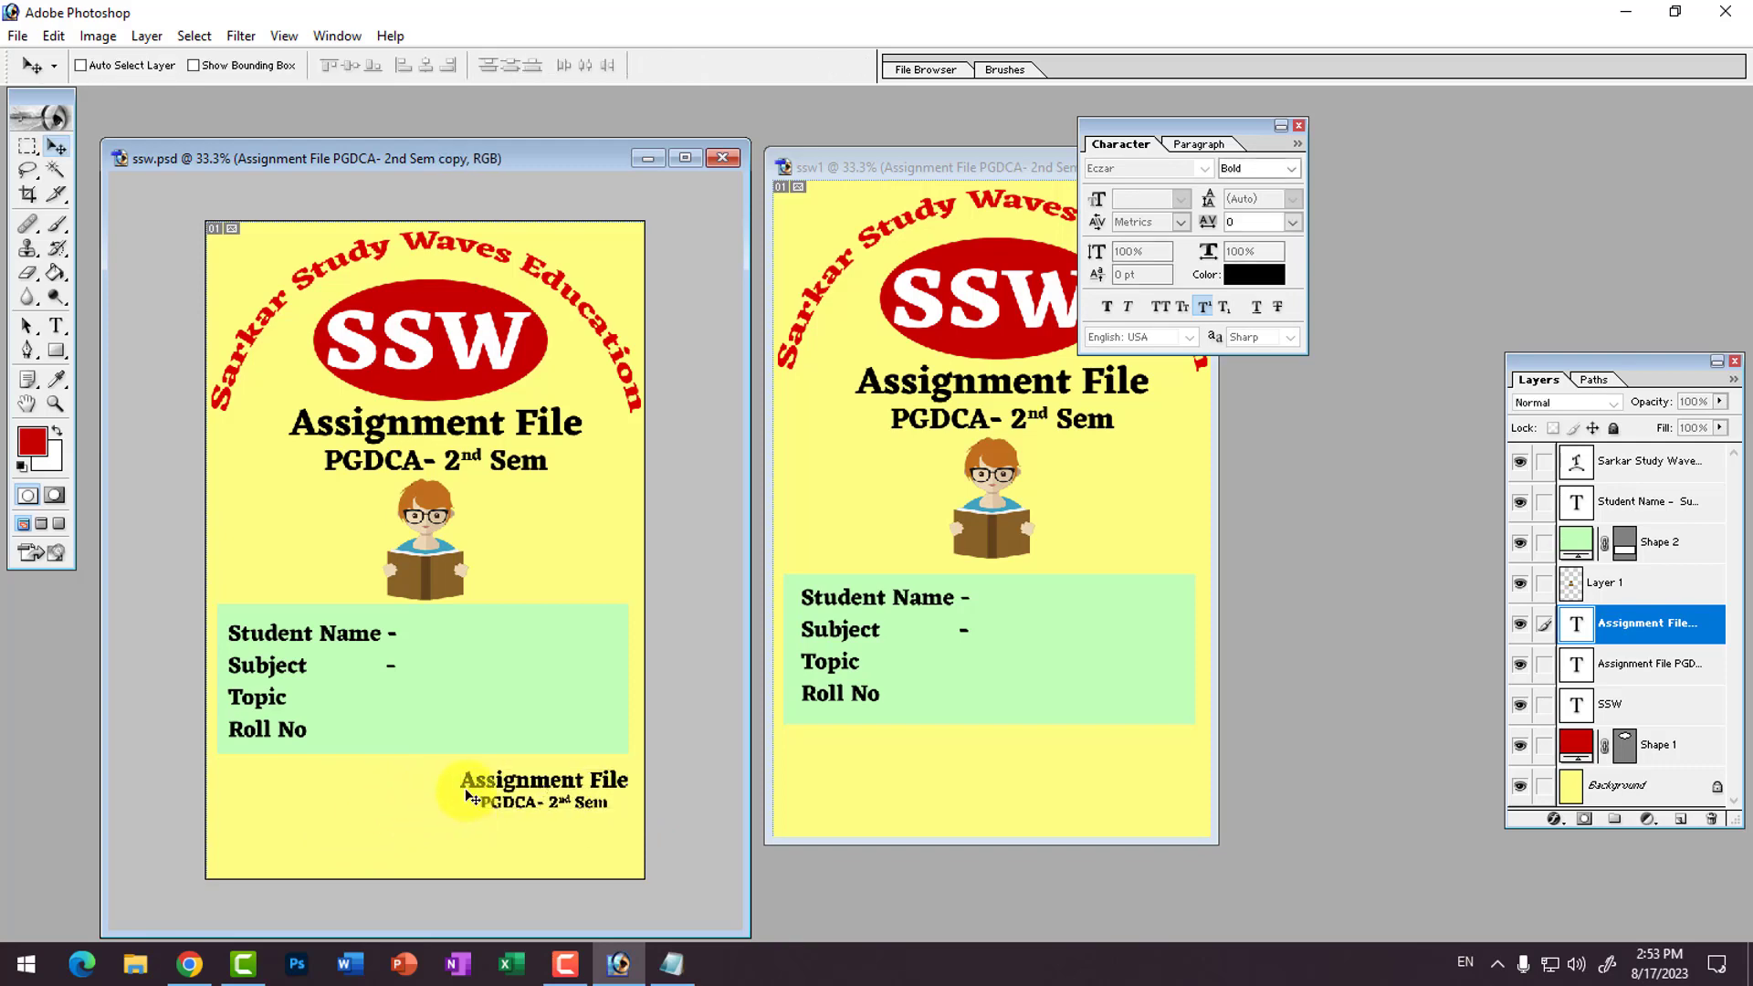
{"action": "left_click_drag", "start_coordinate": [510, 783], "coordinate": [512, 798]}
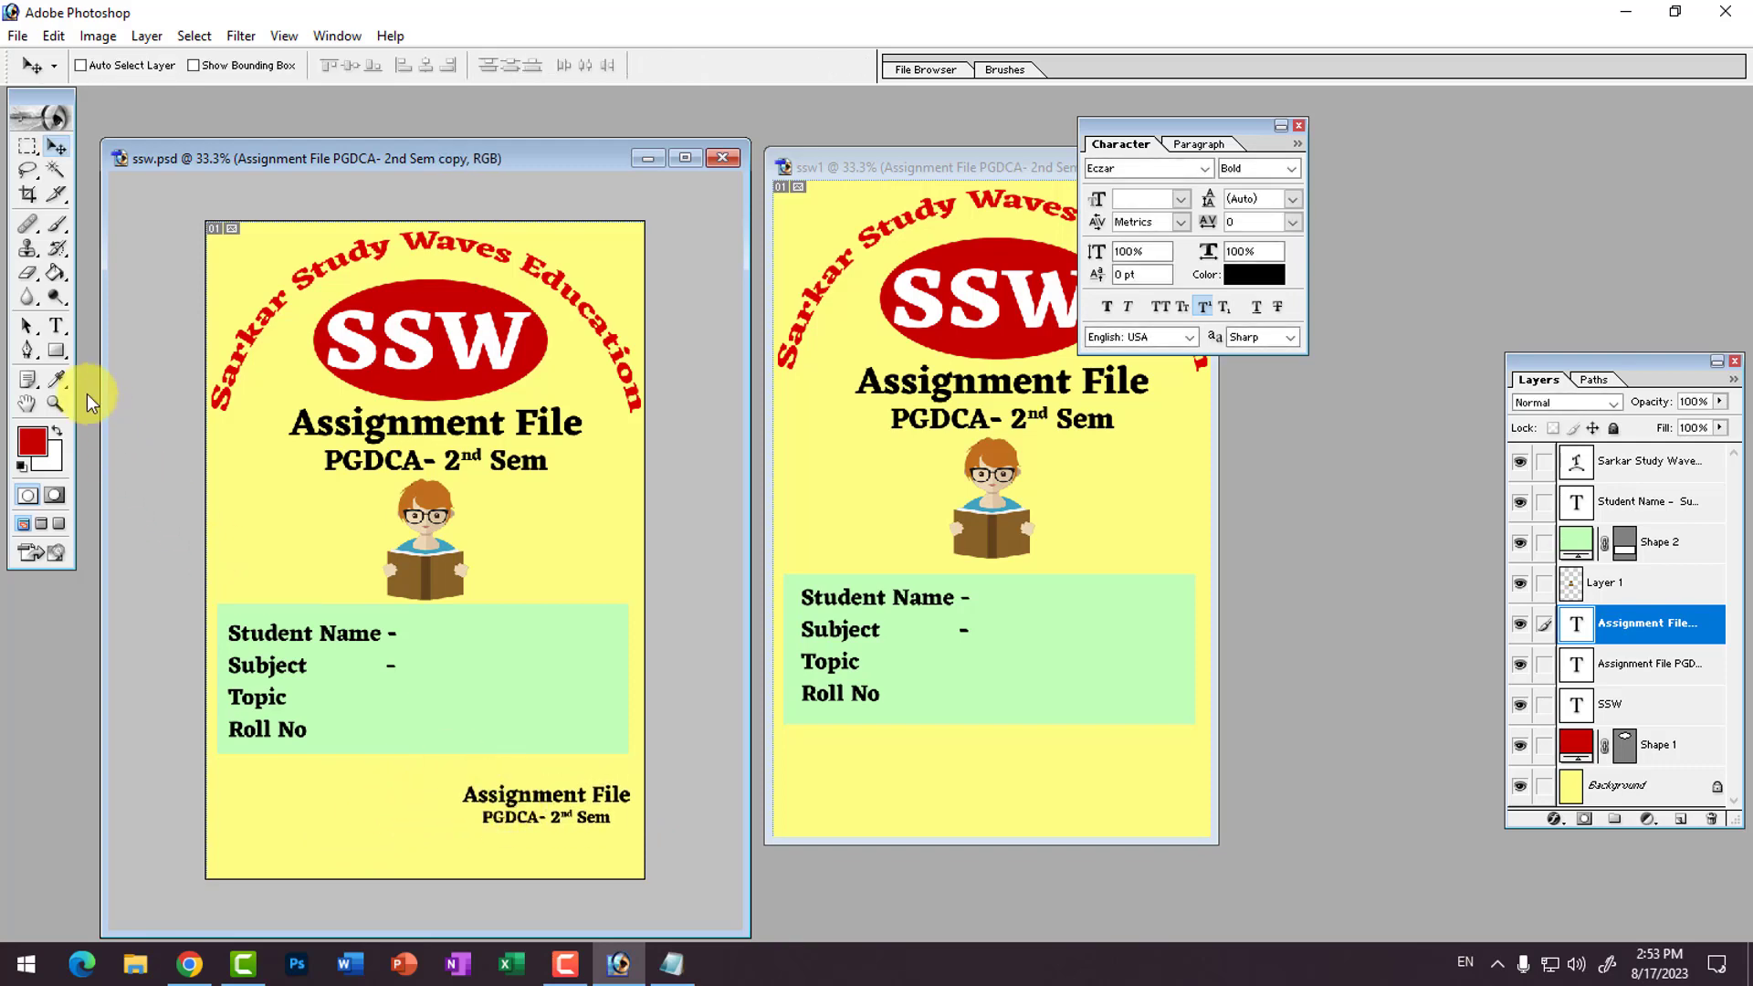
Step: Replace the copy's text with 'Signature' and shift it slightly right
{"action": "left_click", "coordinate": [56, 326]}
{"action": "triple_click", "coordinate": [560, 815]}
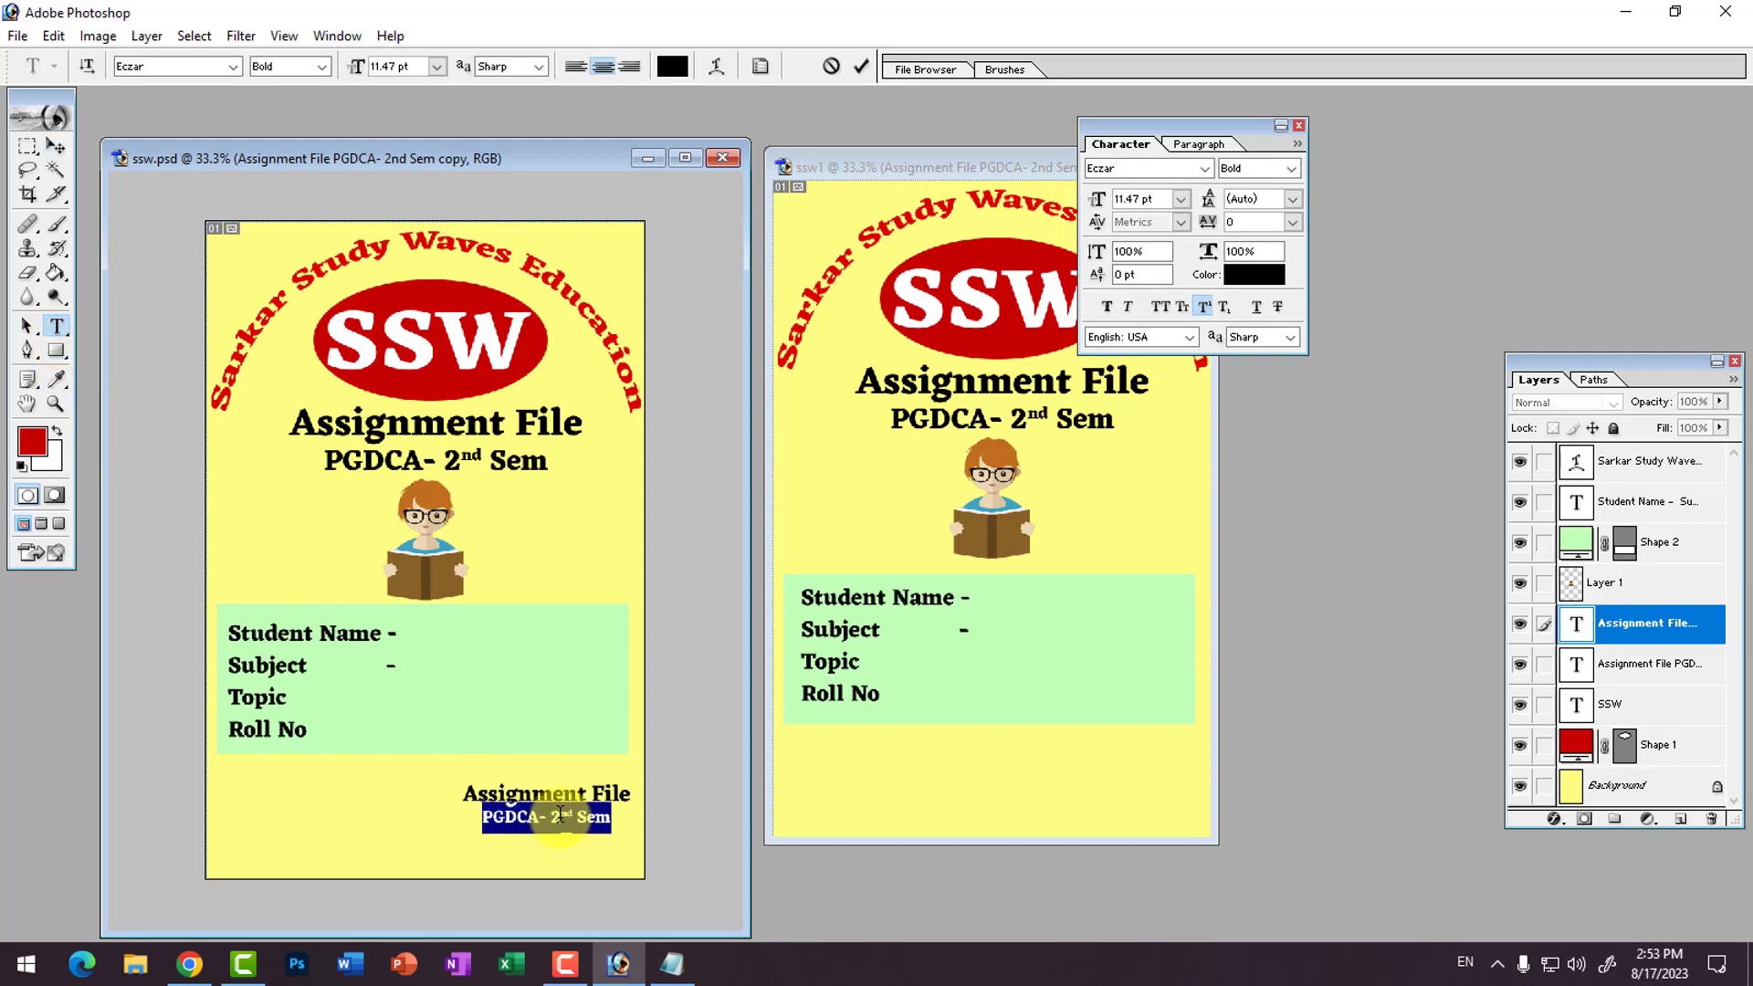
{"action": "left_click", "coordinate": [561, 815]}
{"action": "type", "text": "Signature"}
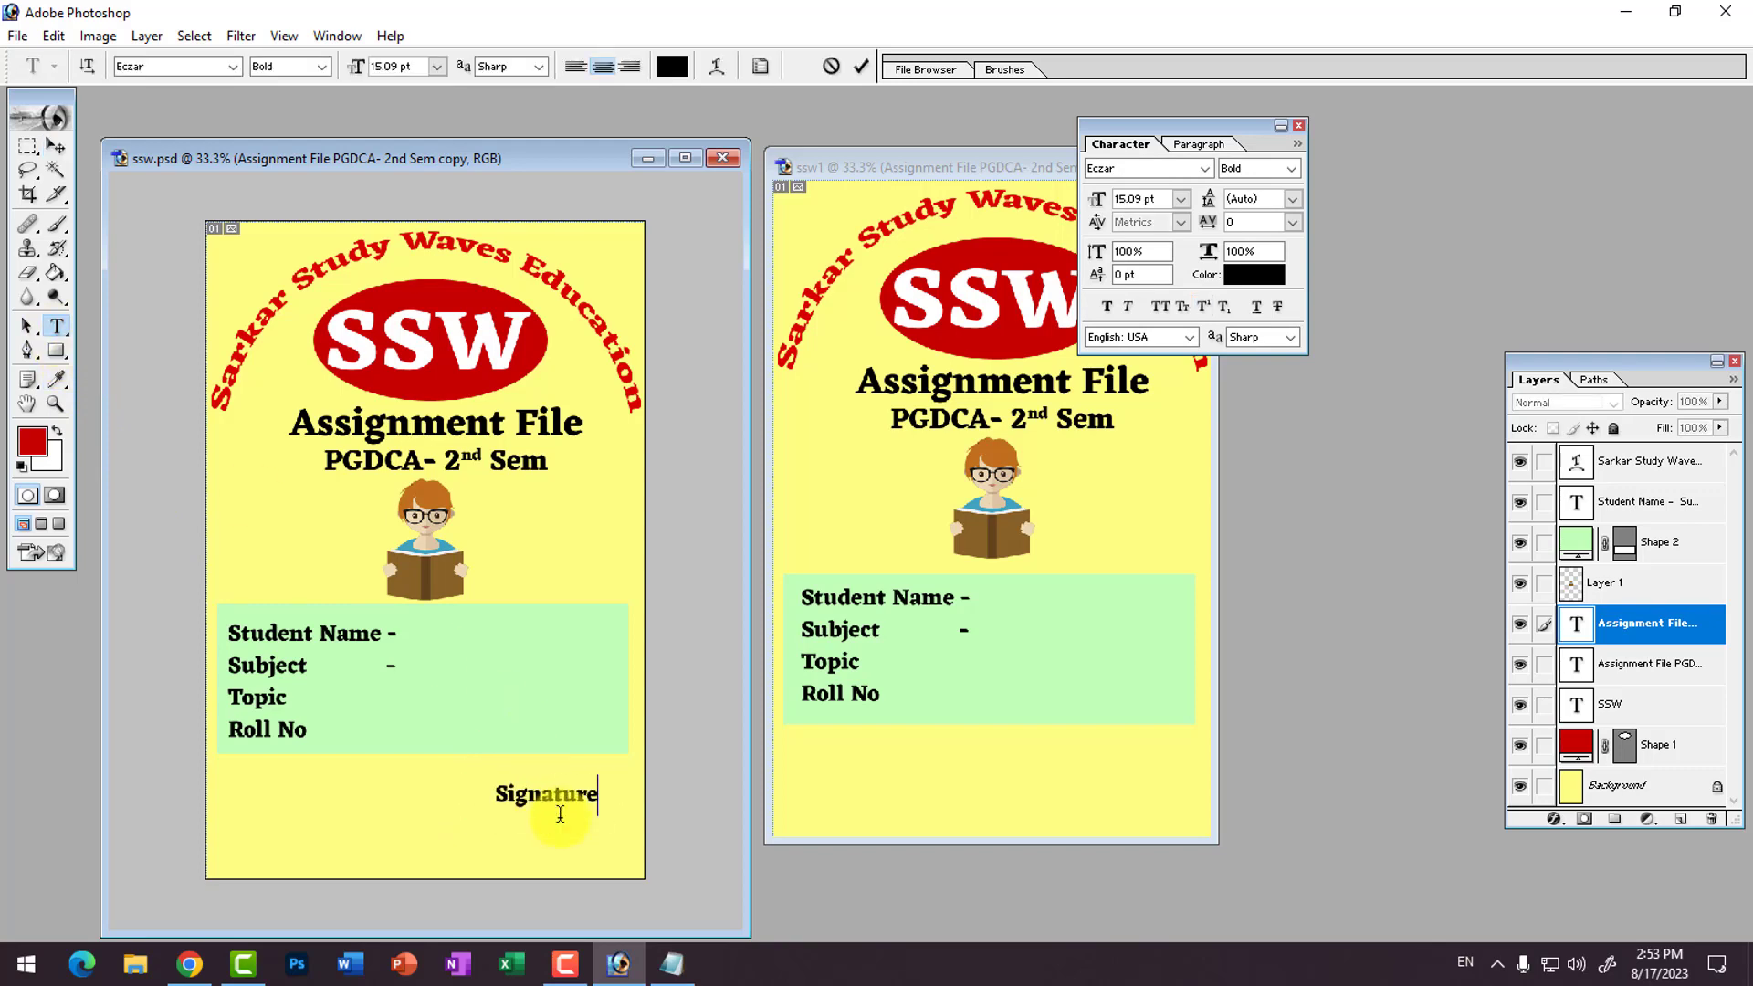
{"action": "left_click", "coordinate": [58, 147]}
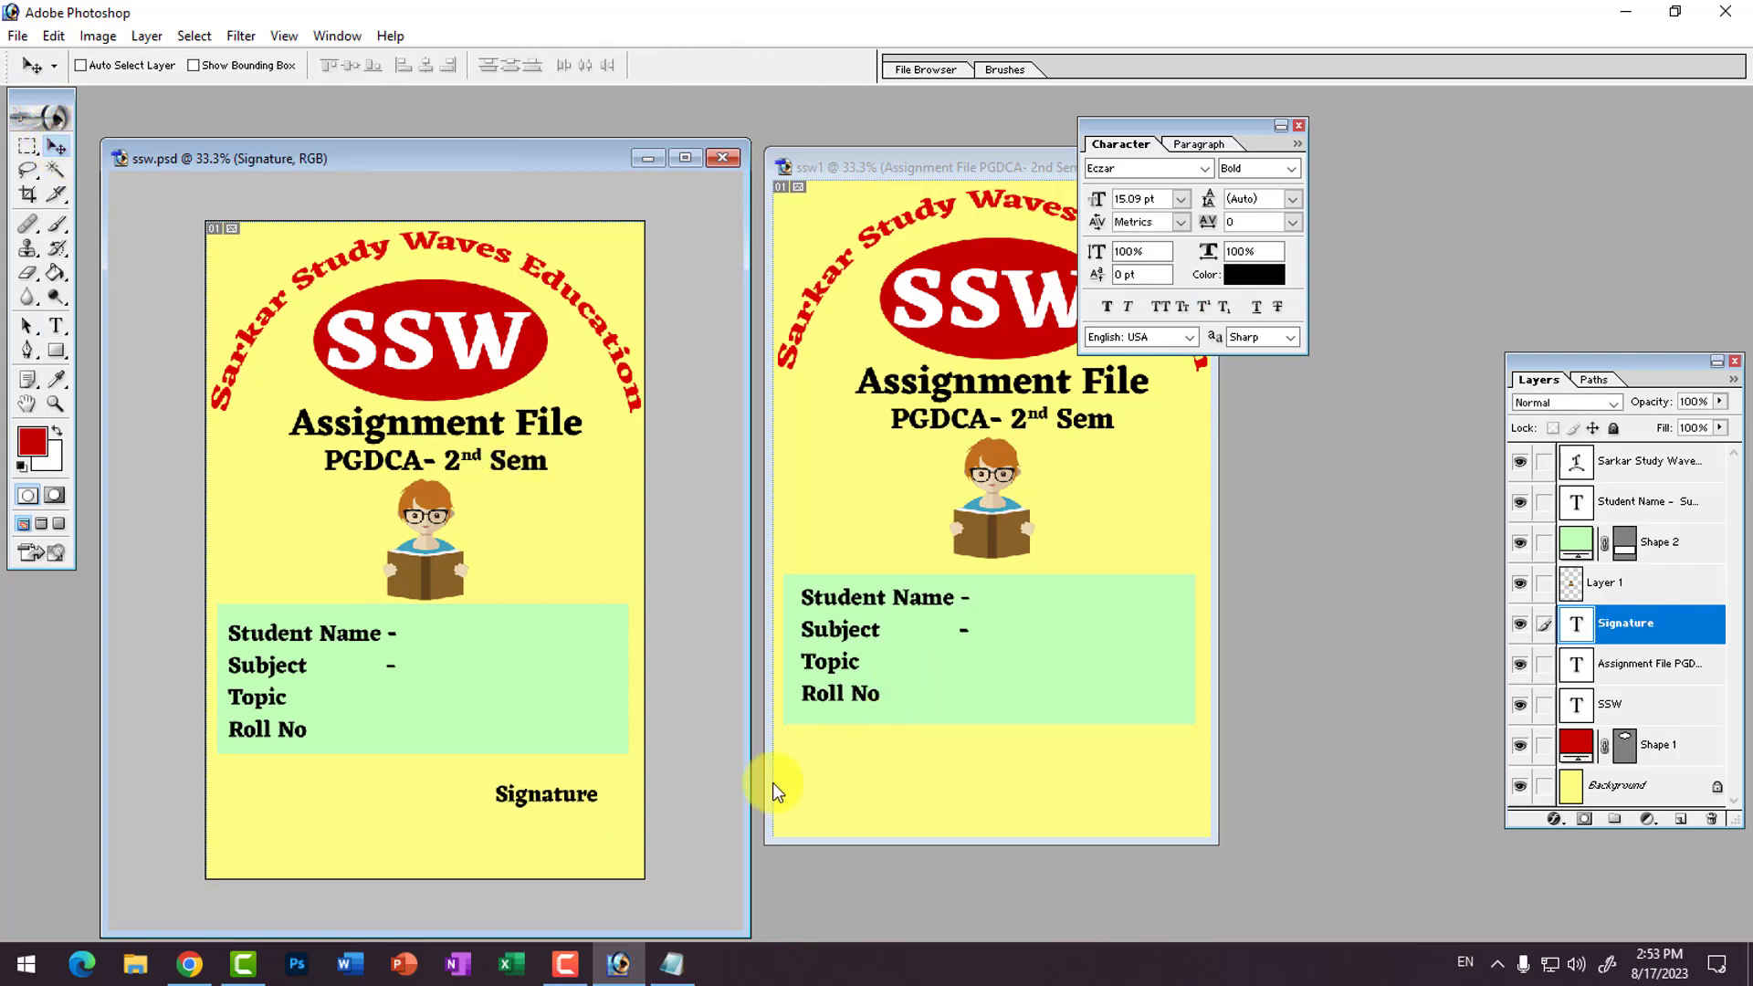
{"action": "left_click_drag", "start_coordinate": [577, 794], "coordinate": [595, 797]}
Step: Copy the Signature text onto the second page, then select Layer 1 (student clipart) in ssw.psd
{"action": "left_click_drag", "start_coordinate": [561, 798], "coordinate": [863, 792]}
{"action": "left_click_drag", "start_coordinate": [1154, 764], "coordinate": [1154, 766]}
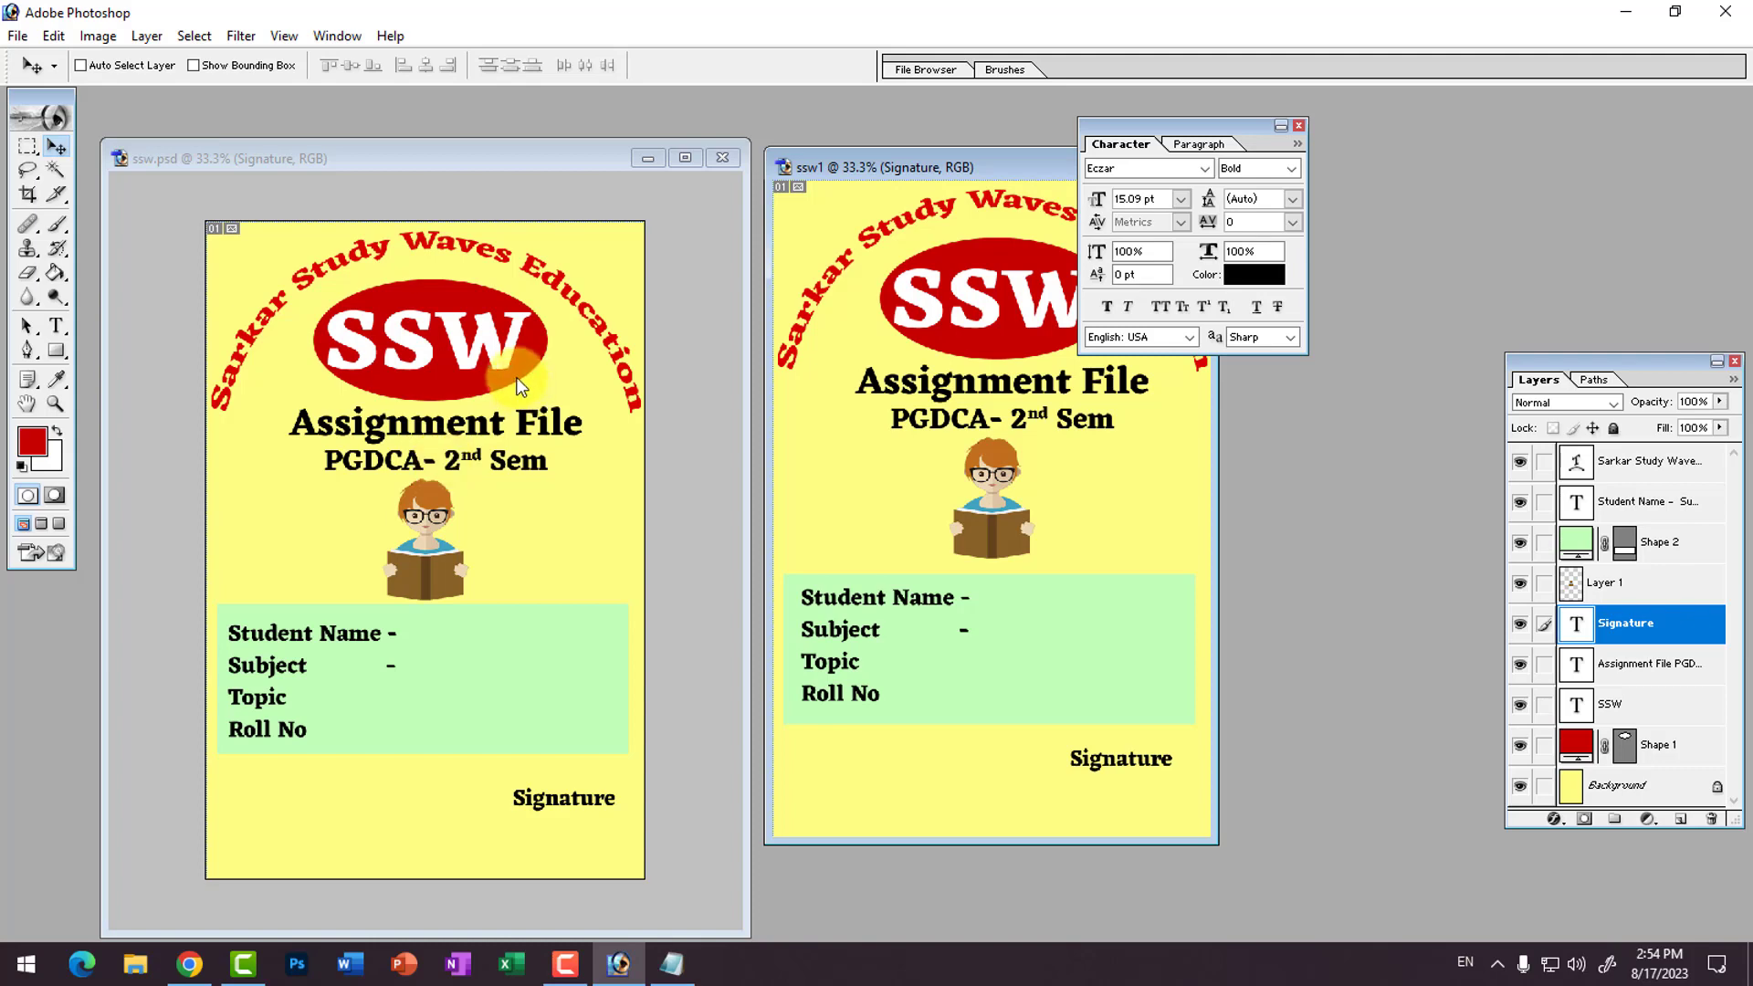
{"action": "left_click", "coordinate": [502, 562]}
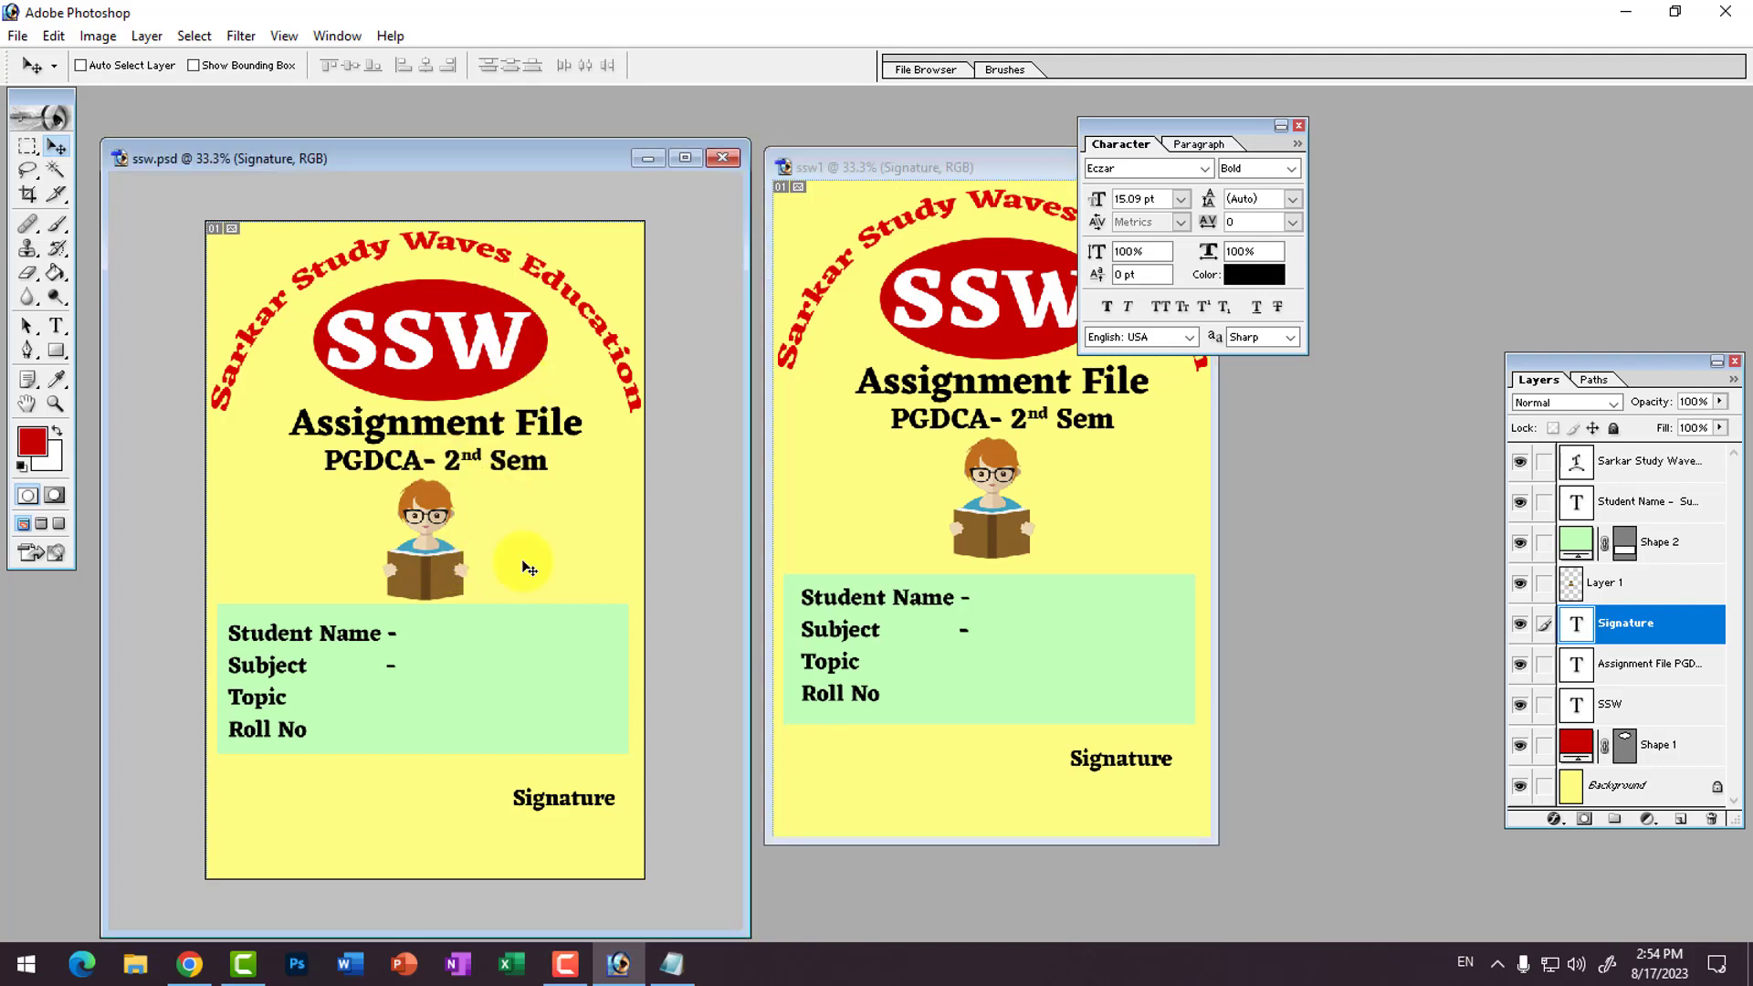
{"action": "left_click", "coordinate": [1652, 664]}
{"action": "left_click", "coordinate": [1634, 582]}
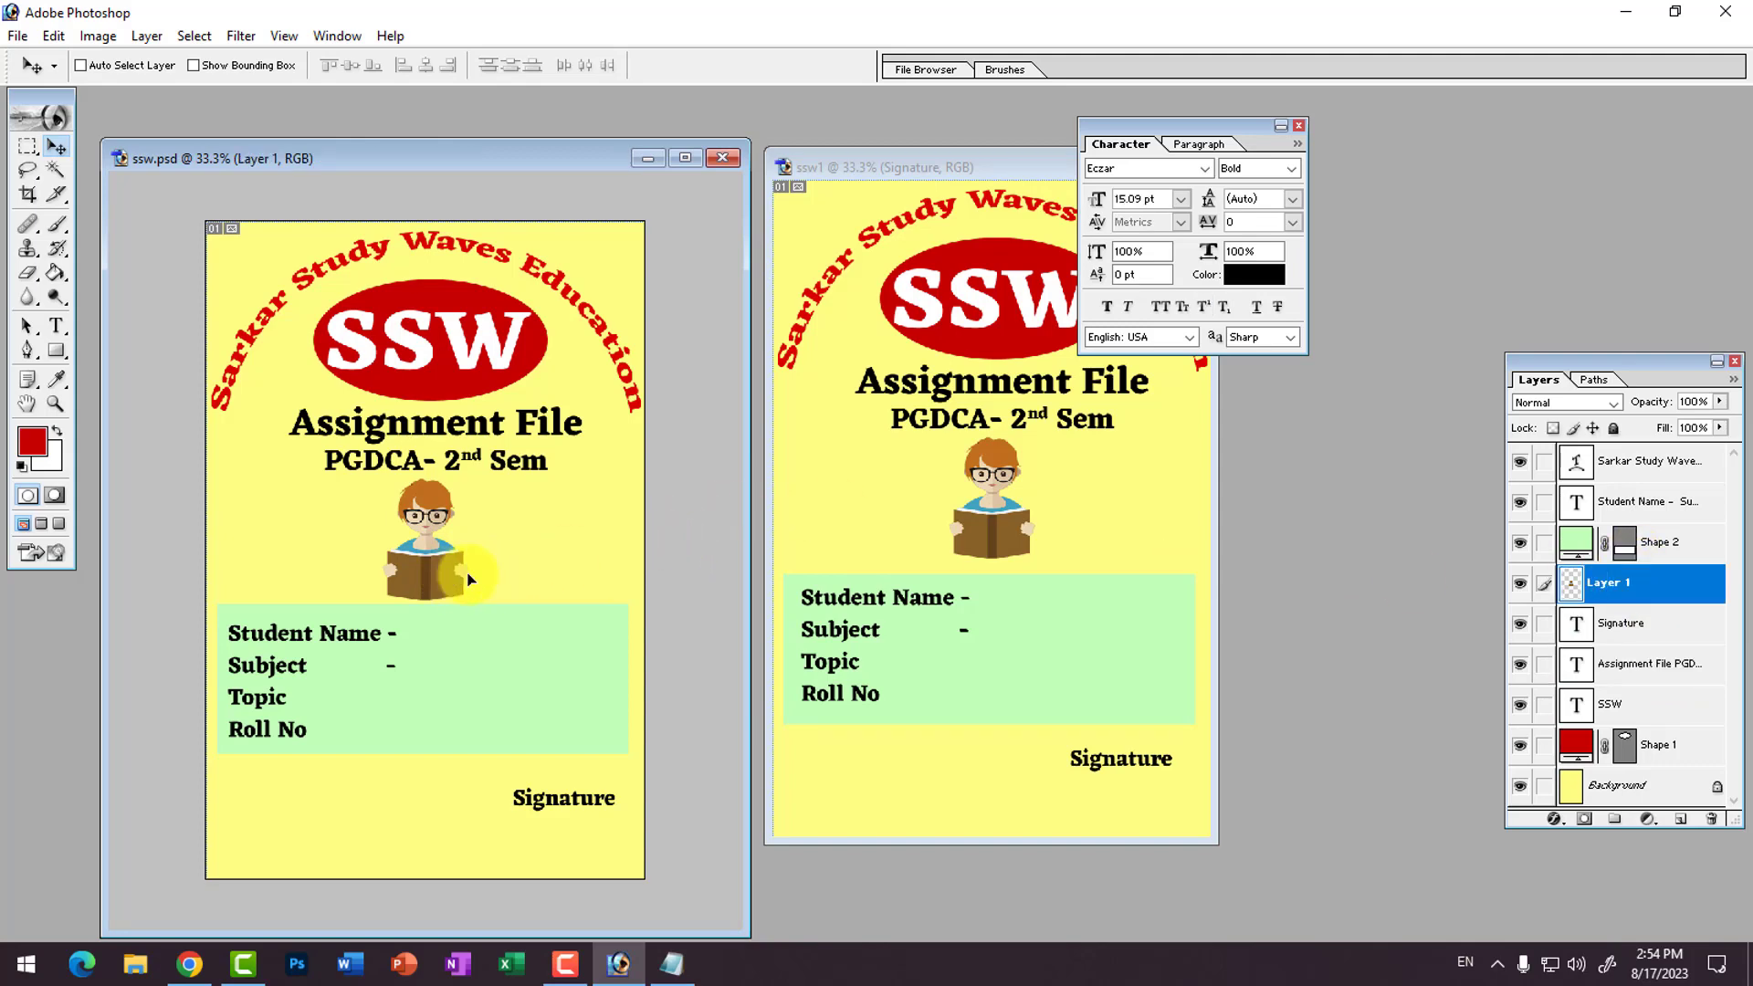
{"action": "left_click_drag", "start_coordinate": [473, 574], "coordinate": [580, 584]}
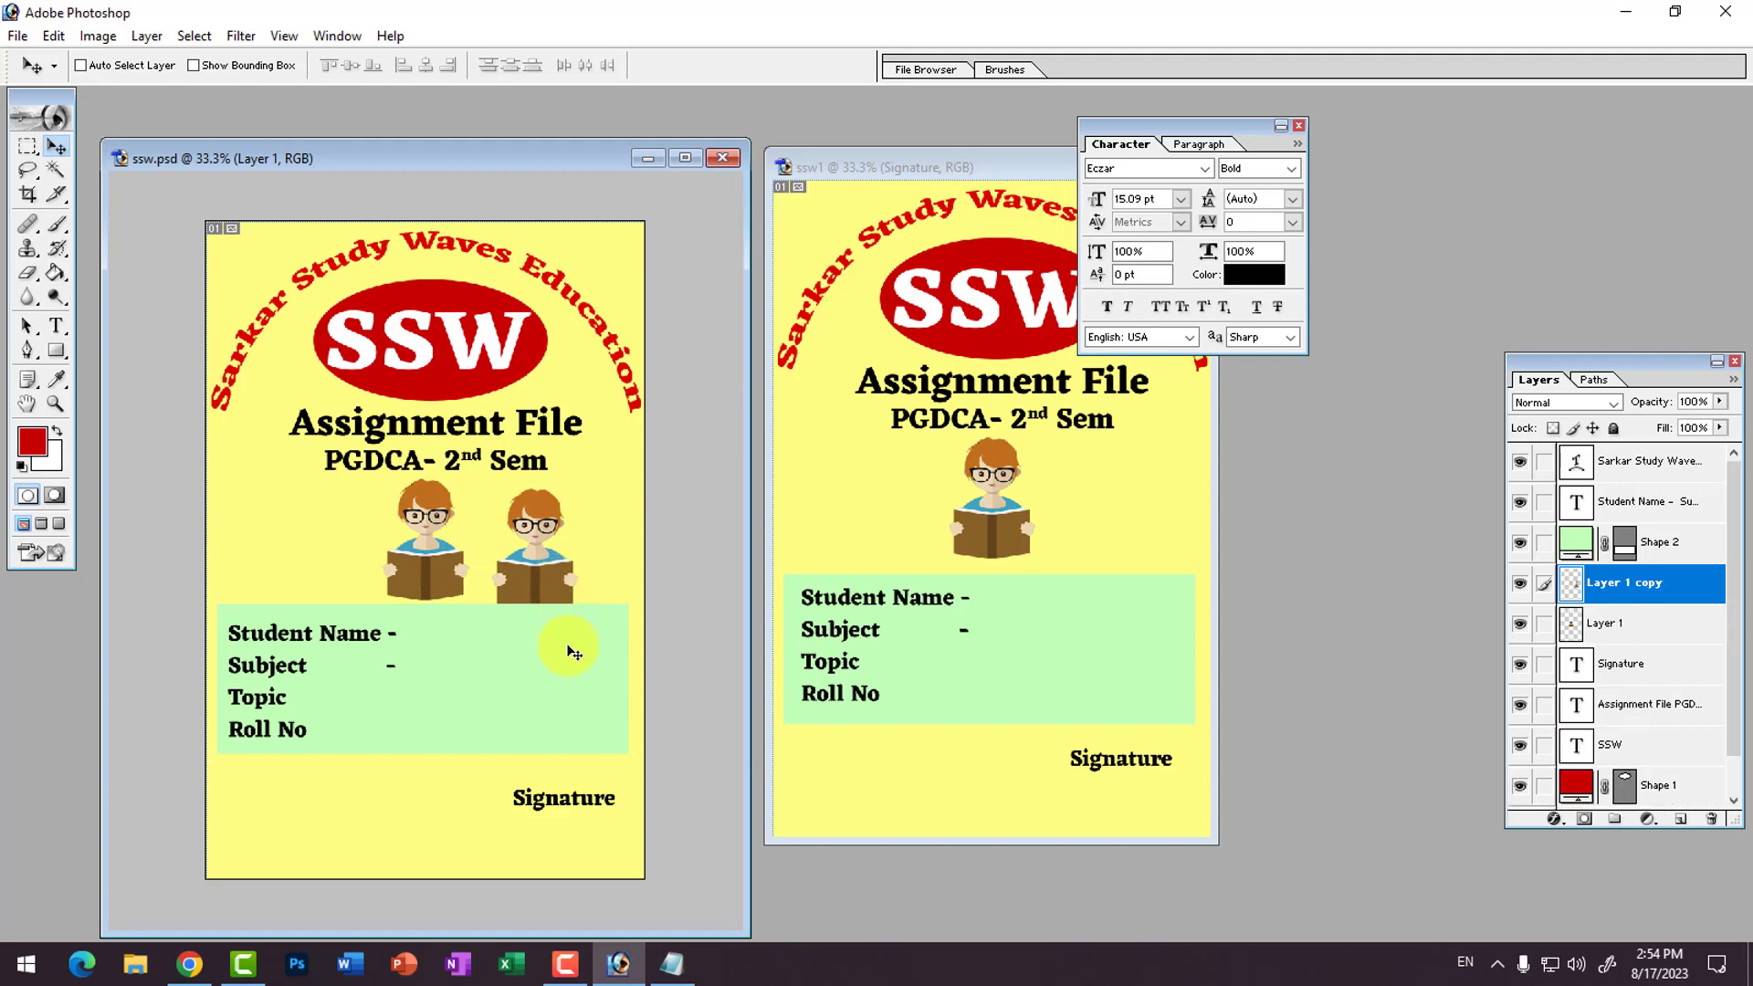
{"action": "mouse_move", "coordinate": [529, 586]}
{"action": "left_mouse_down"}
{"action": "mouse_move", "coordinate": [528, 566]}
{"action": "mouse_move", "coordinate": [516, 577]}
{"action": "left_mouse_up"}
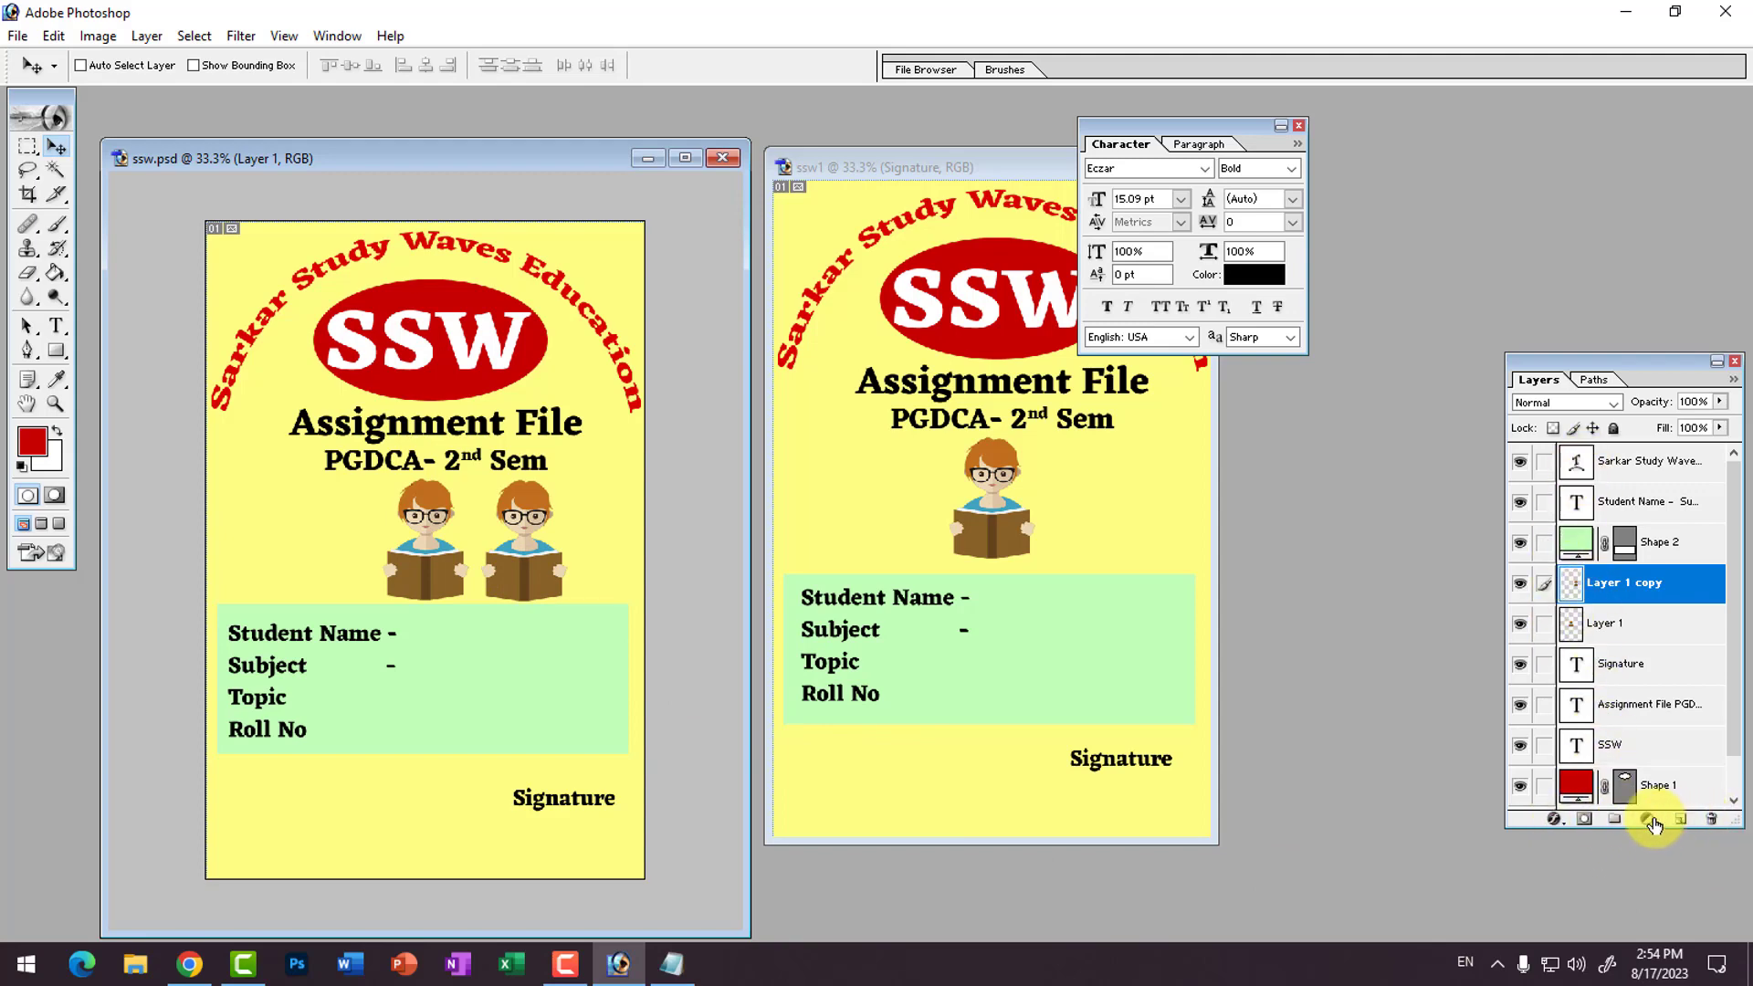
{"action": "left_click", "coordinate": [1713, 820]}
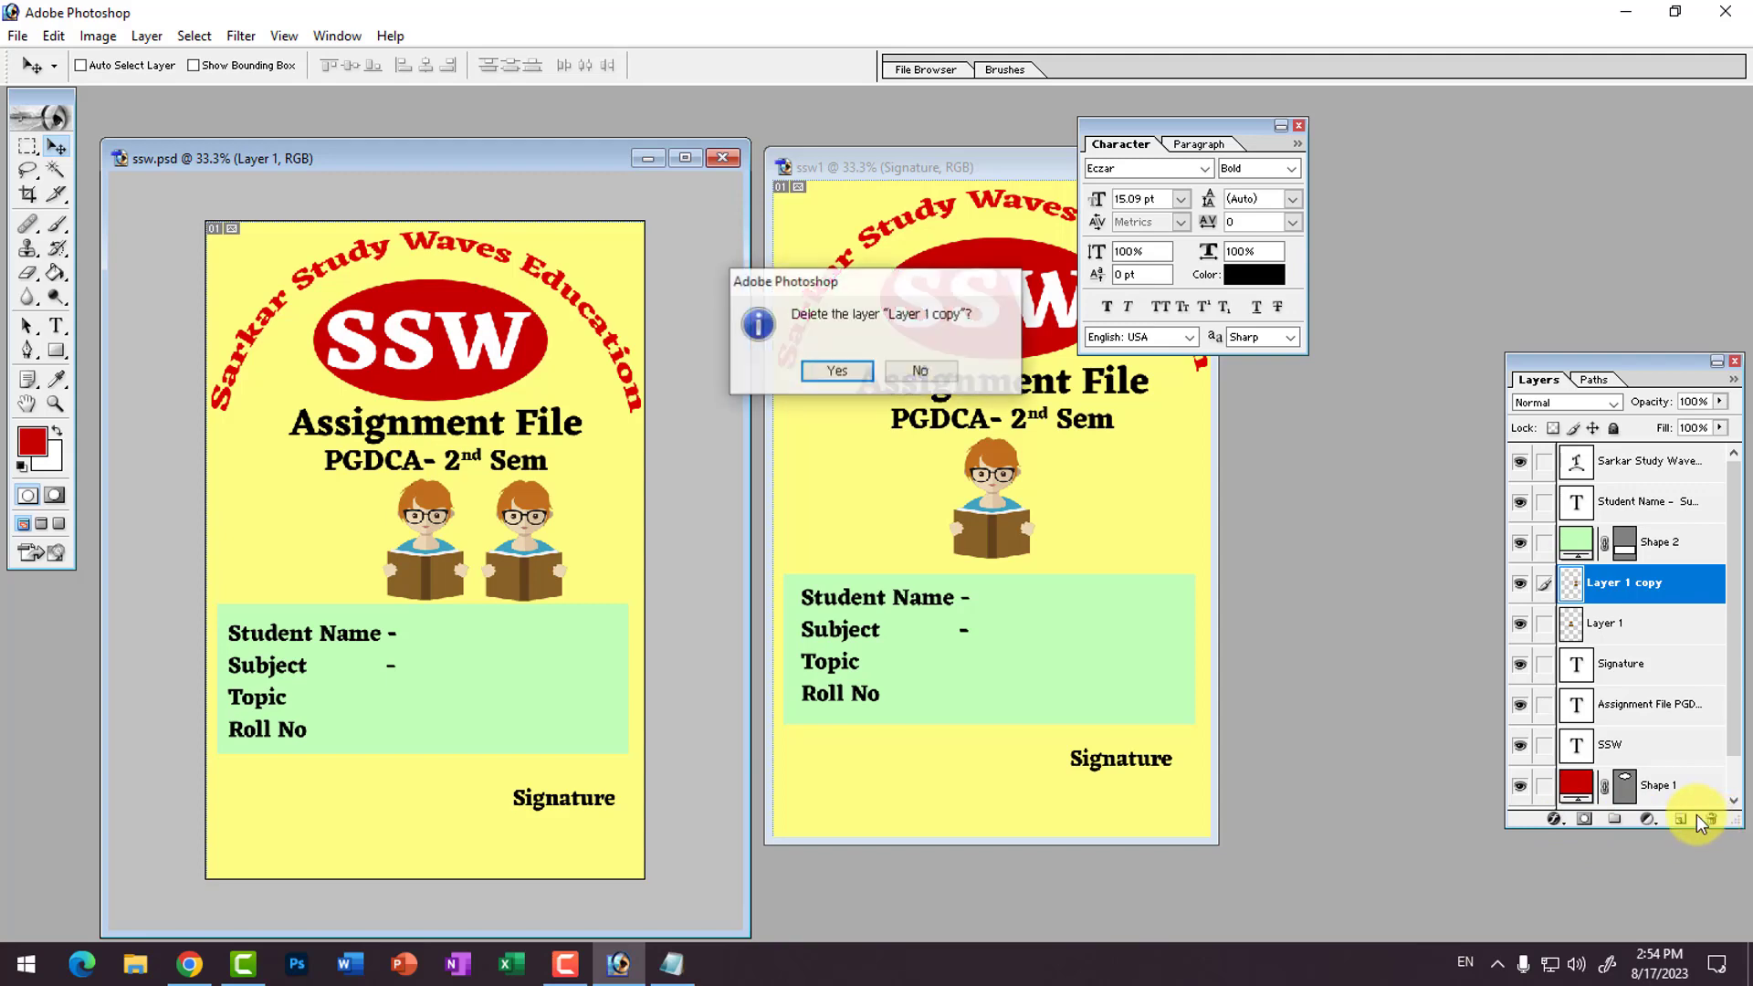
{"action": "left_click", "coordinate": [833, 371]}
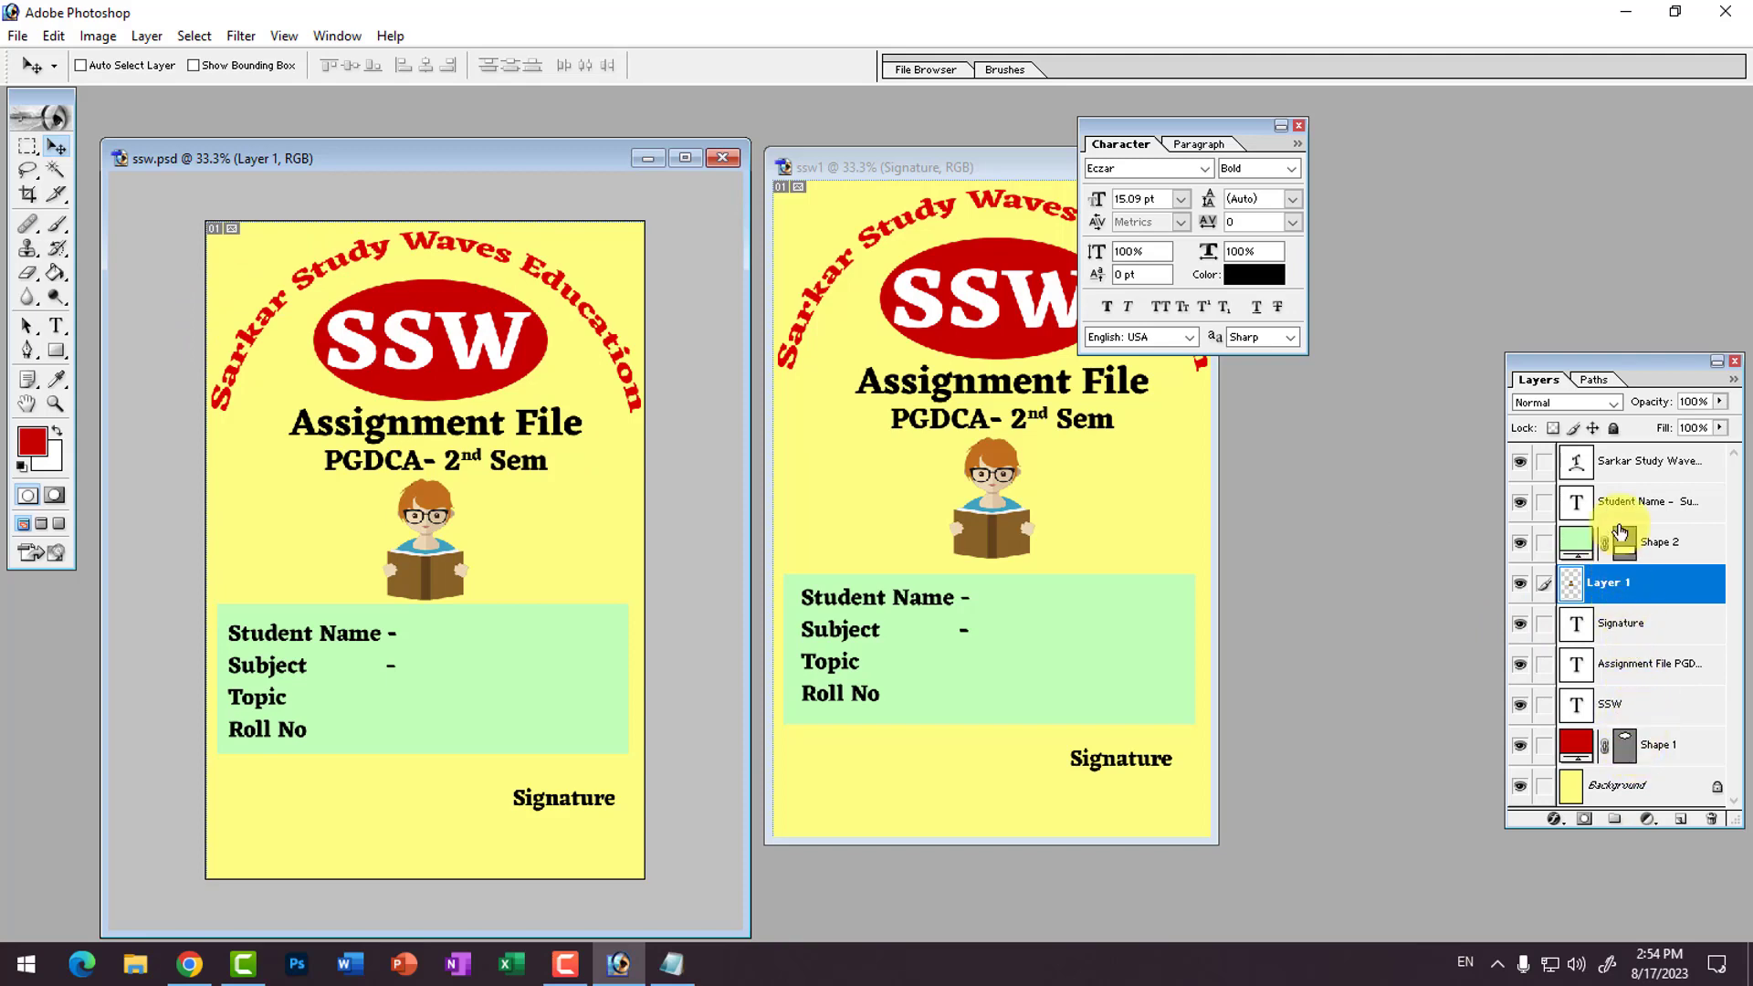
{"action": "left_click", "coordinate": [1621, 482]}
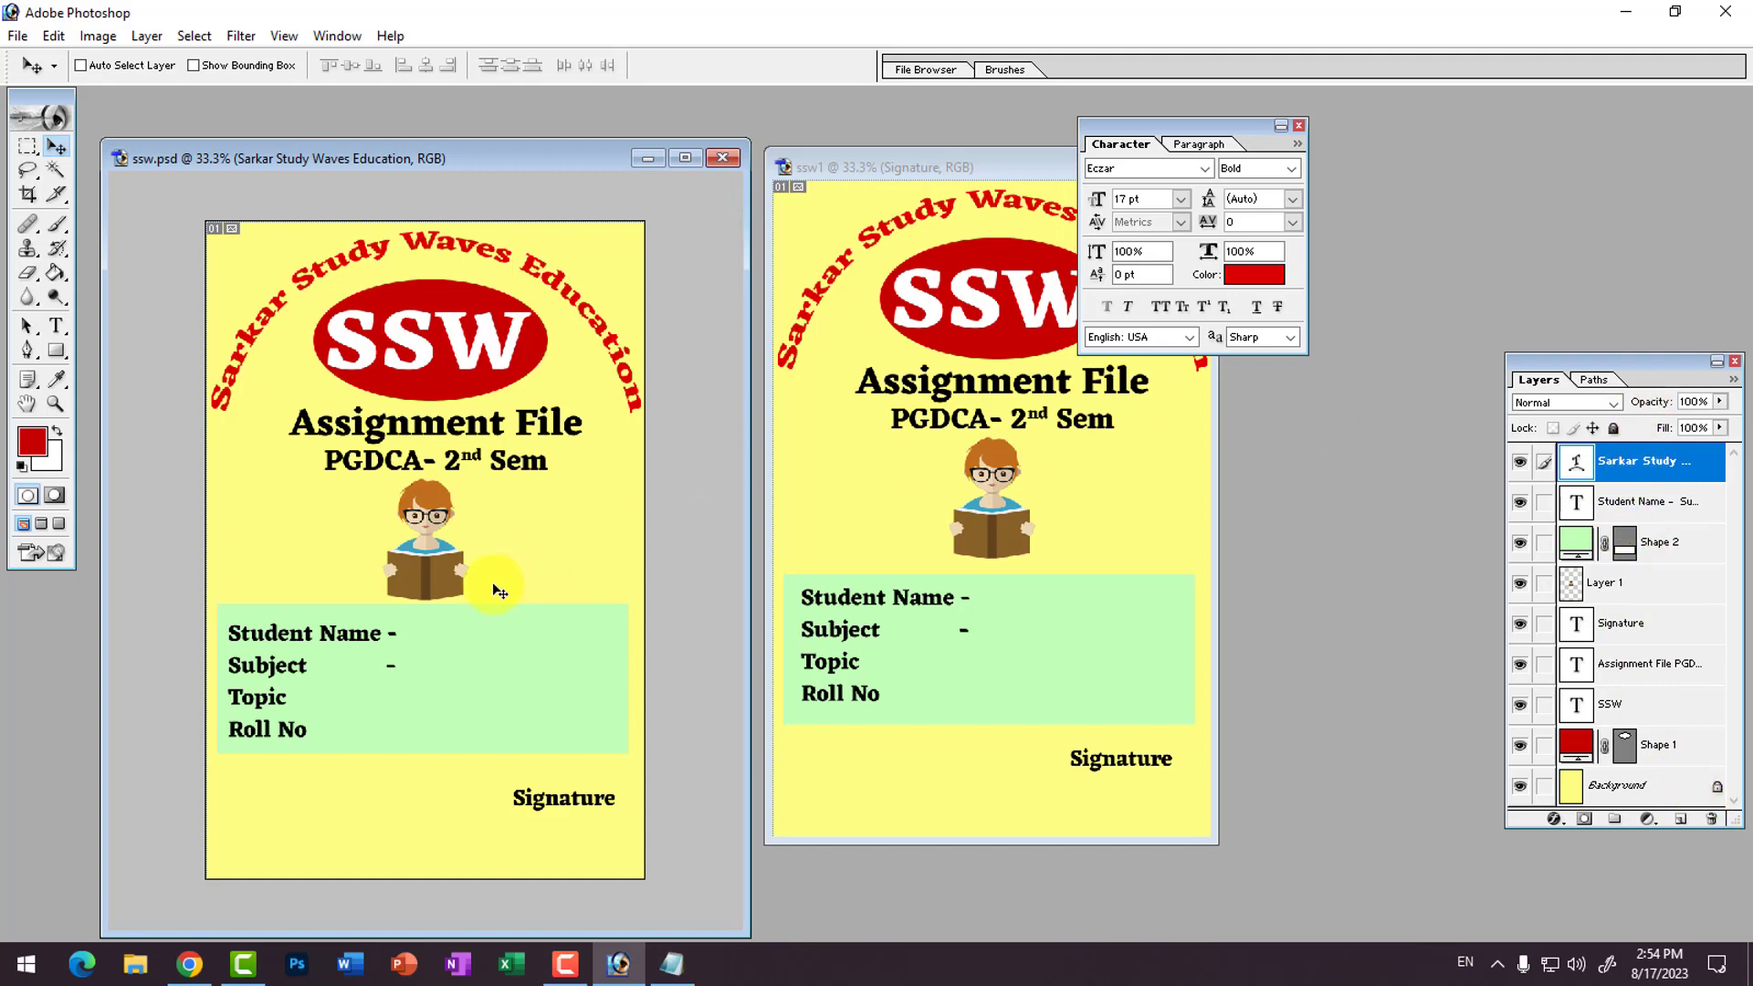
Step: Move the Character panel above the Layers panel and cancel the File > New dialog
{"action": "left_click_drag", "start_coordinate": [1197, 125], "coordinate": [1611, 117]}
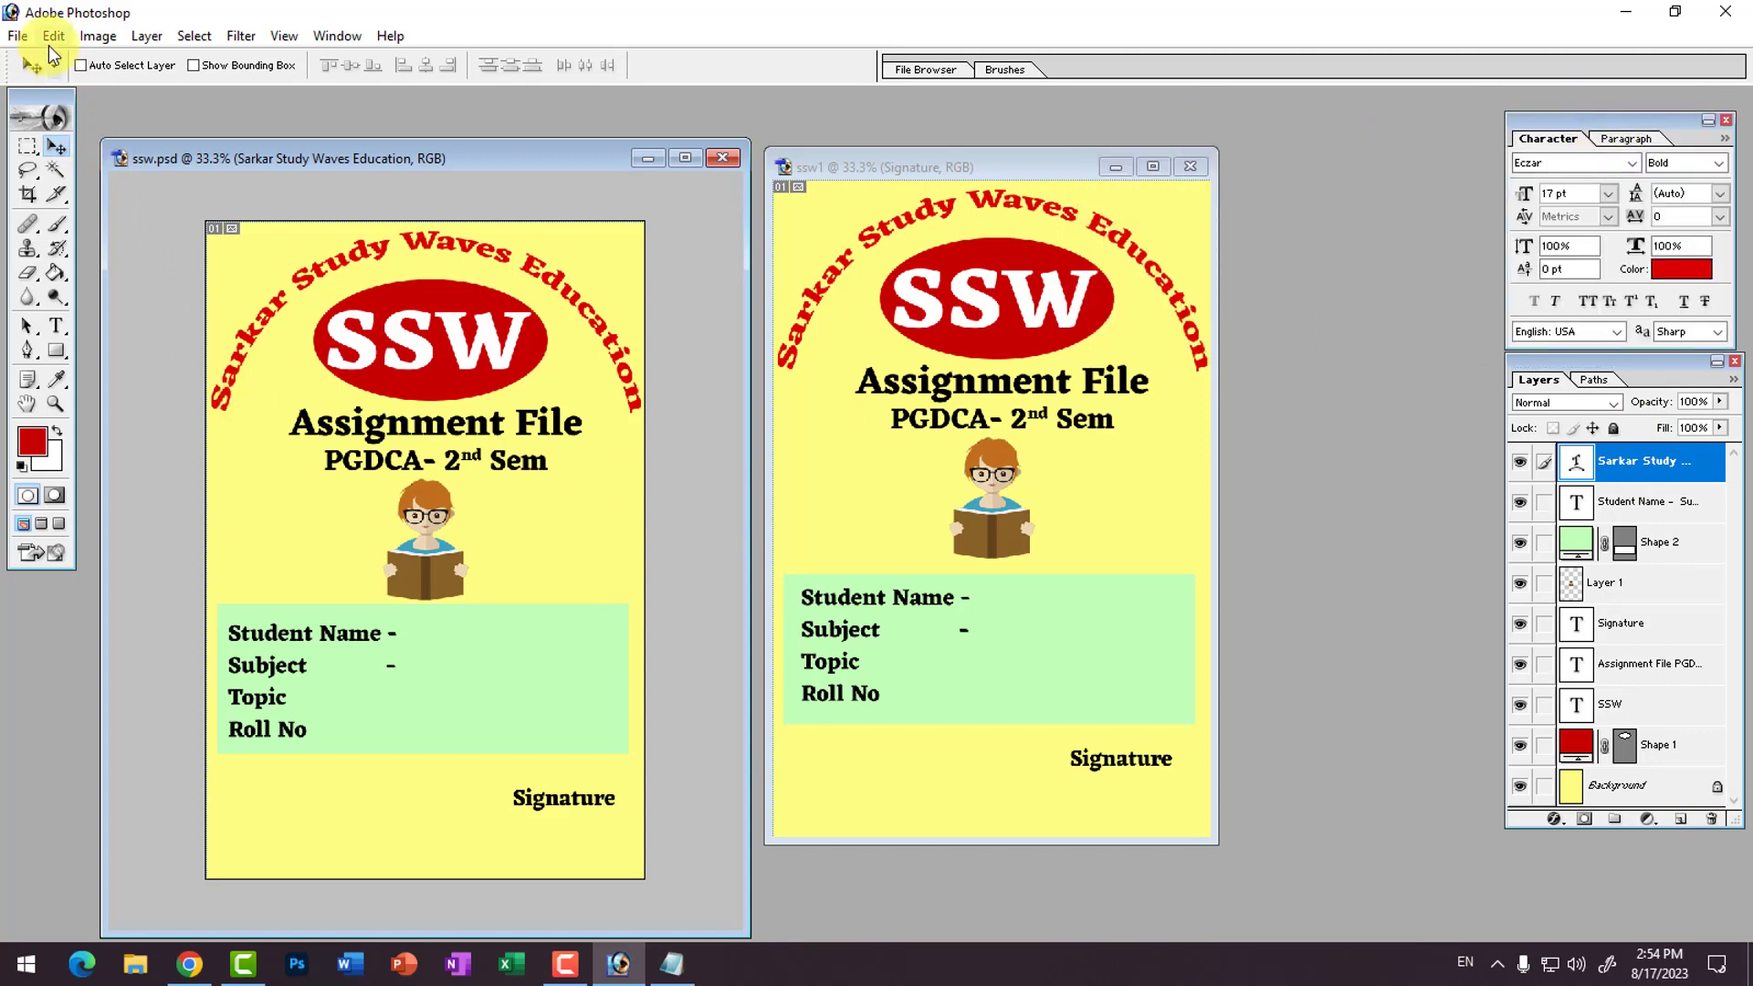
{"action": "left_click", "coordinate": [19, 36]}
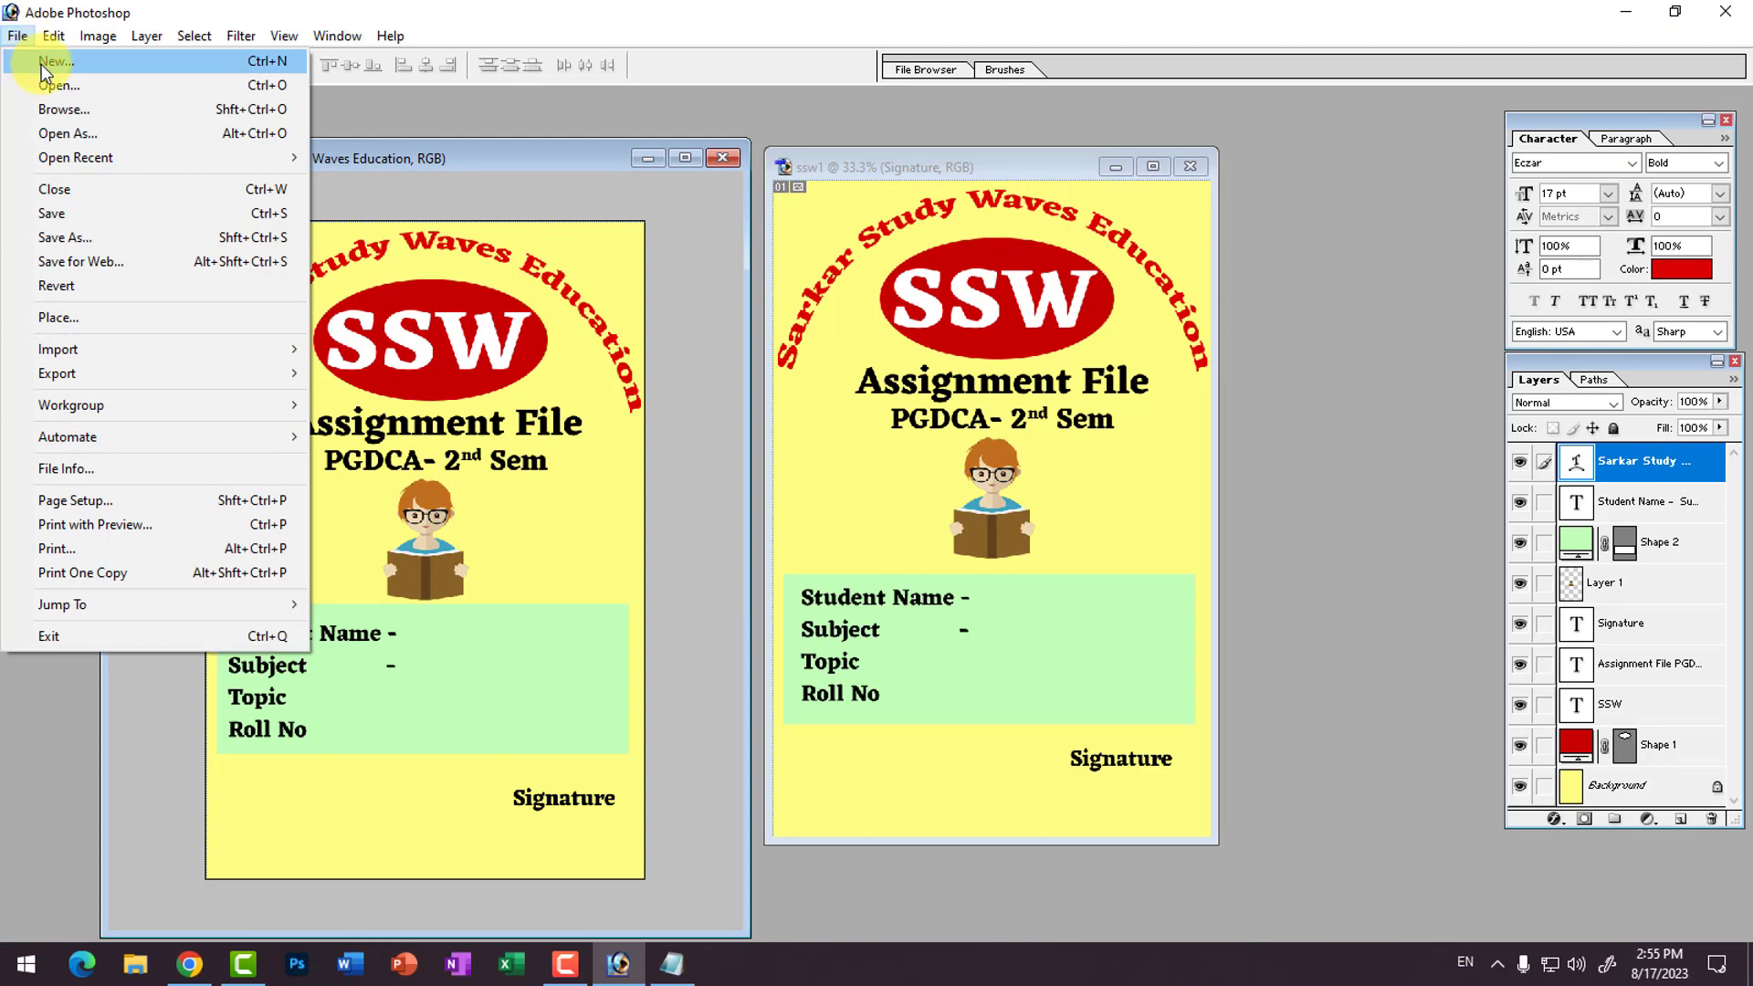
{"action": "left_click", "coordinate": [41, 64]}
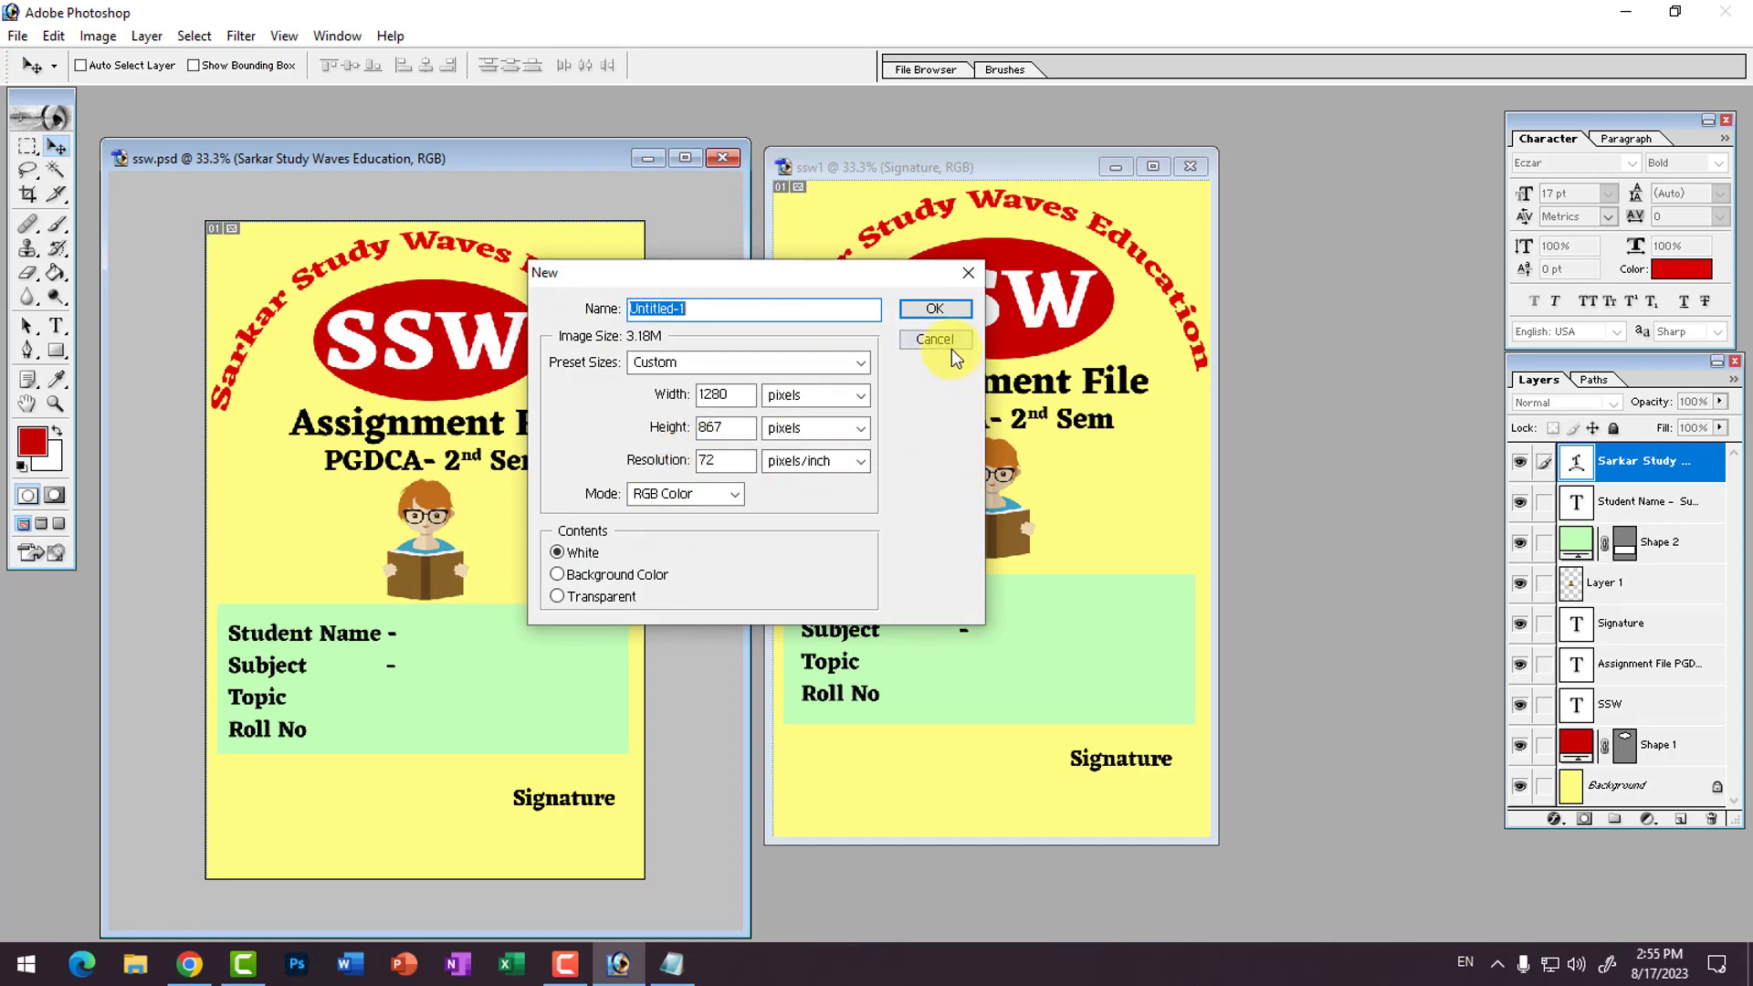
{"action": "left_click", "coordinate": [922, 343]}
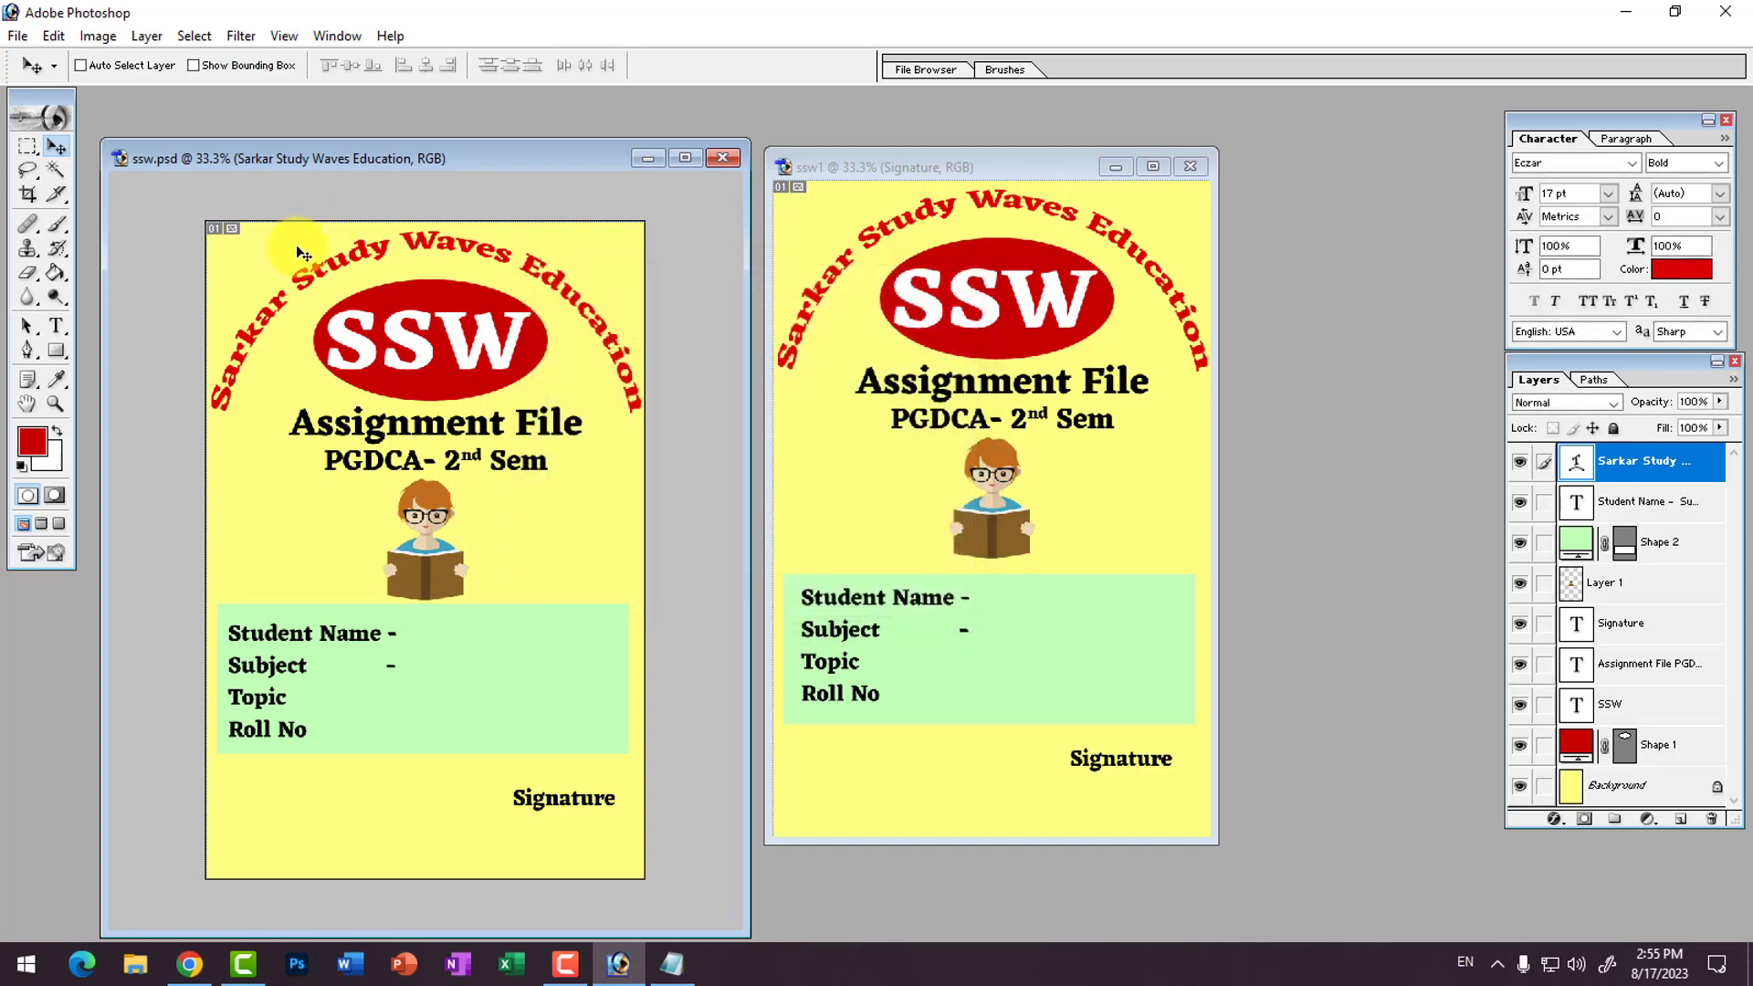
Step: Browse the Paint Bucket and rectangle shape tool variants, then select the Horizontal Type tool
{"action": "left_click_drag", "start_coordinate": [61, 275], "coordinate": [113, 301]}
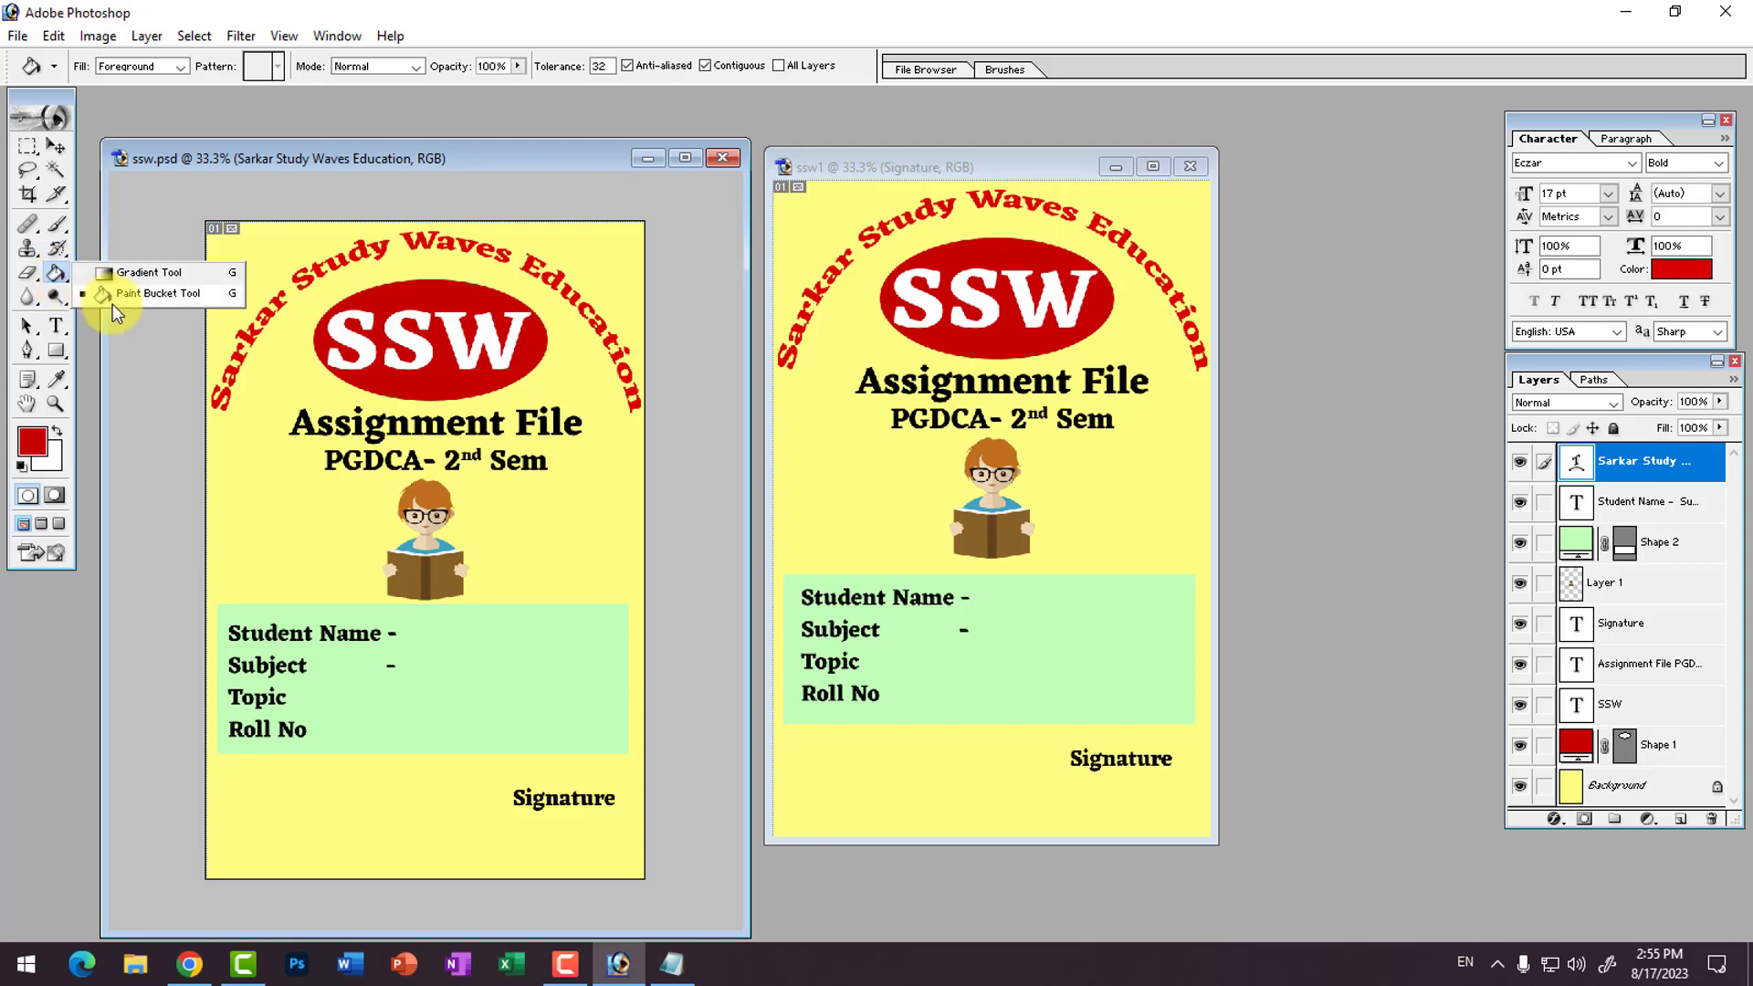
{"action": "left_click", "coordinate": [102, 294]}
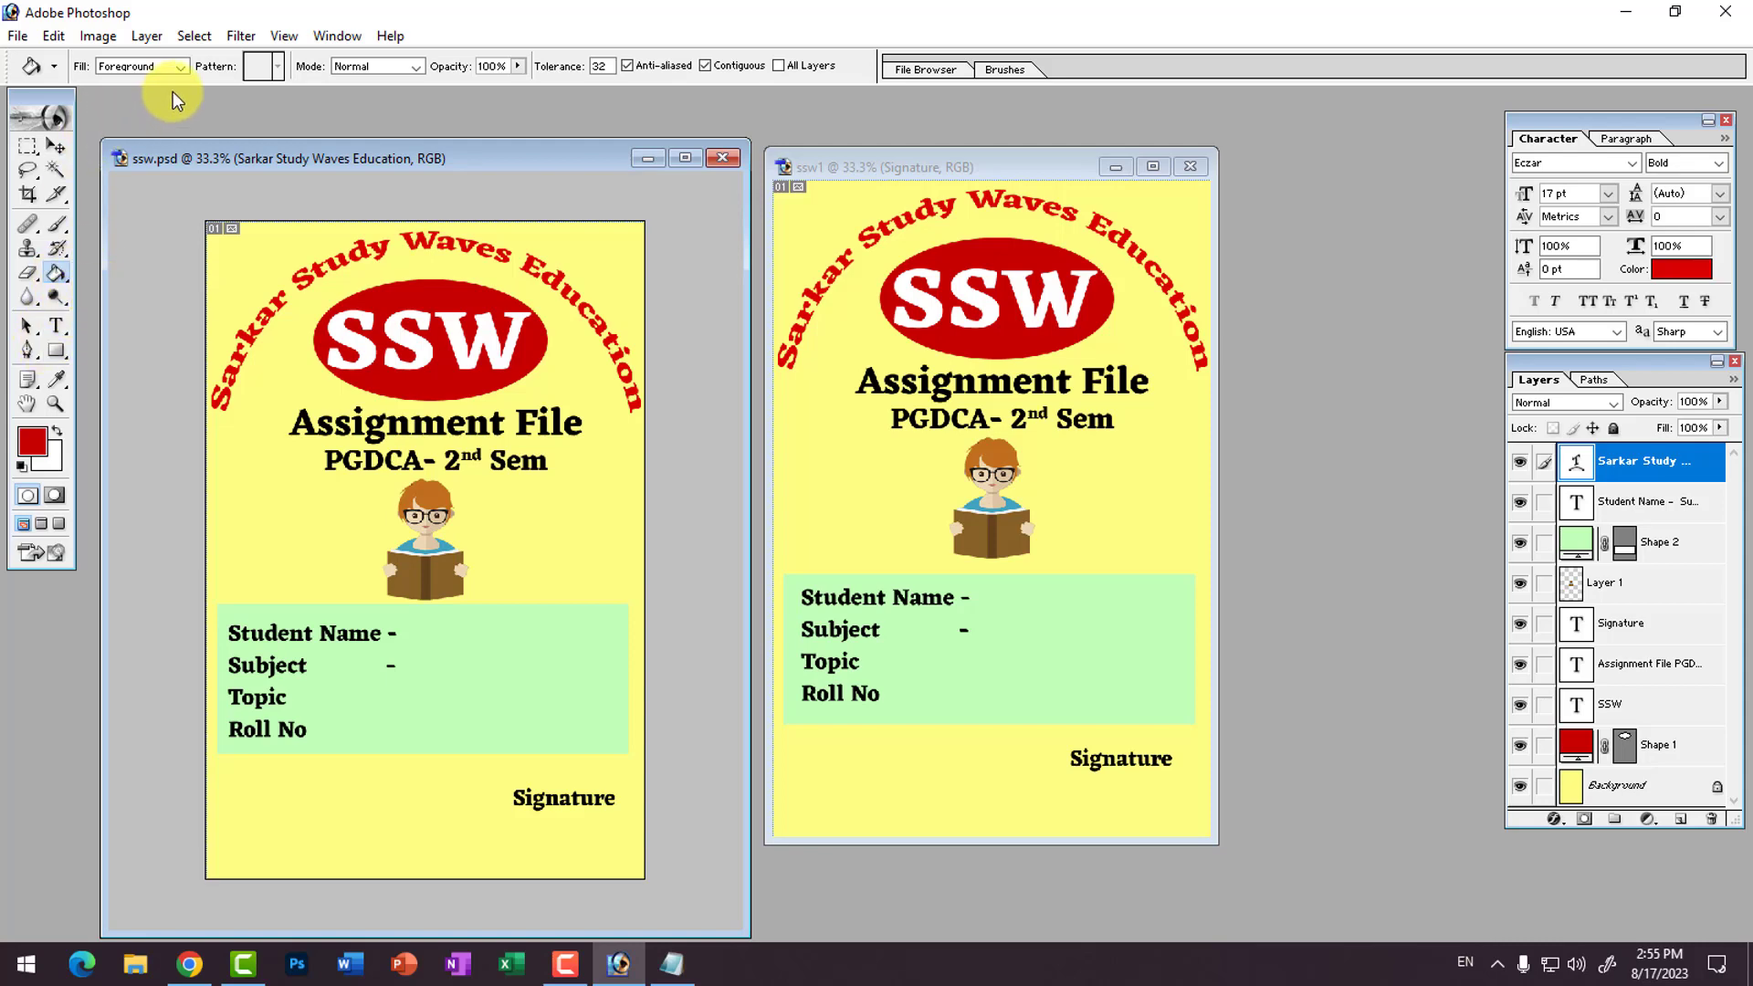
{"action": "left_click_drag", "start_coordinate": [58, 266], "coordinate": [142, 270]}
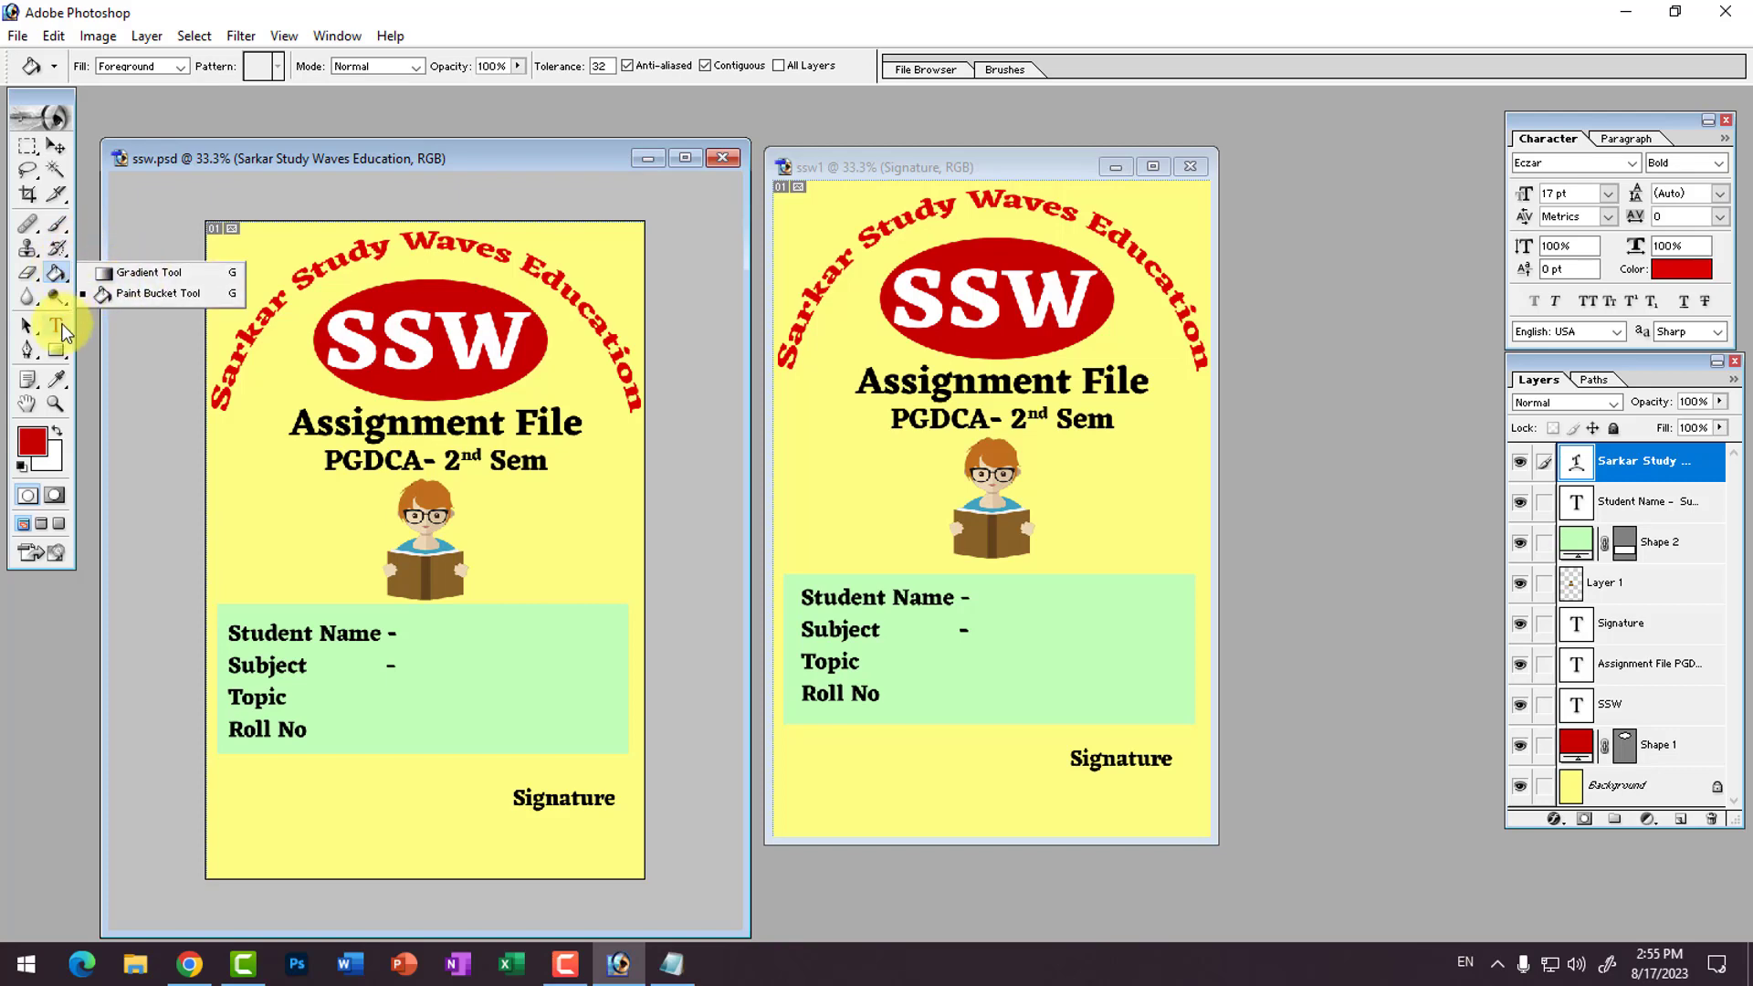
{"action": "left_click_drag", "start_coordinate": [56, 351], "coordinate": [91, 355]}
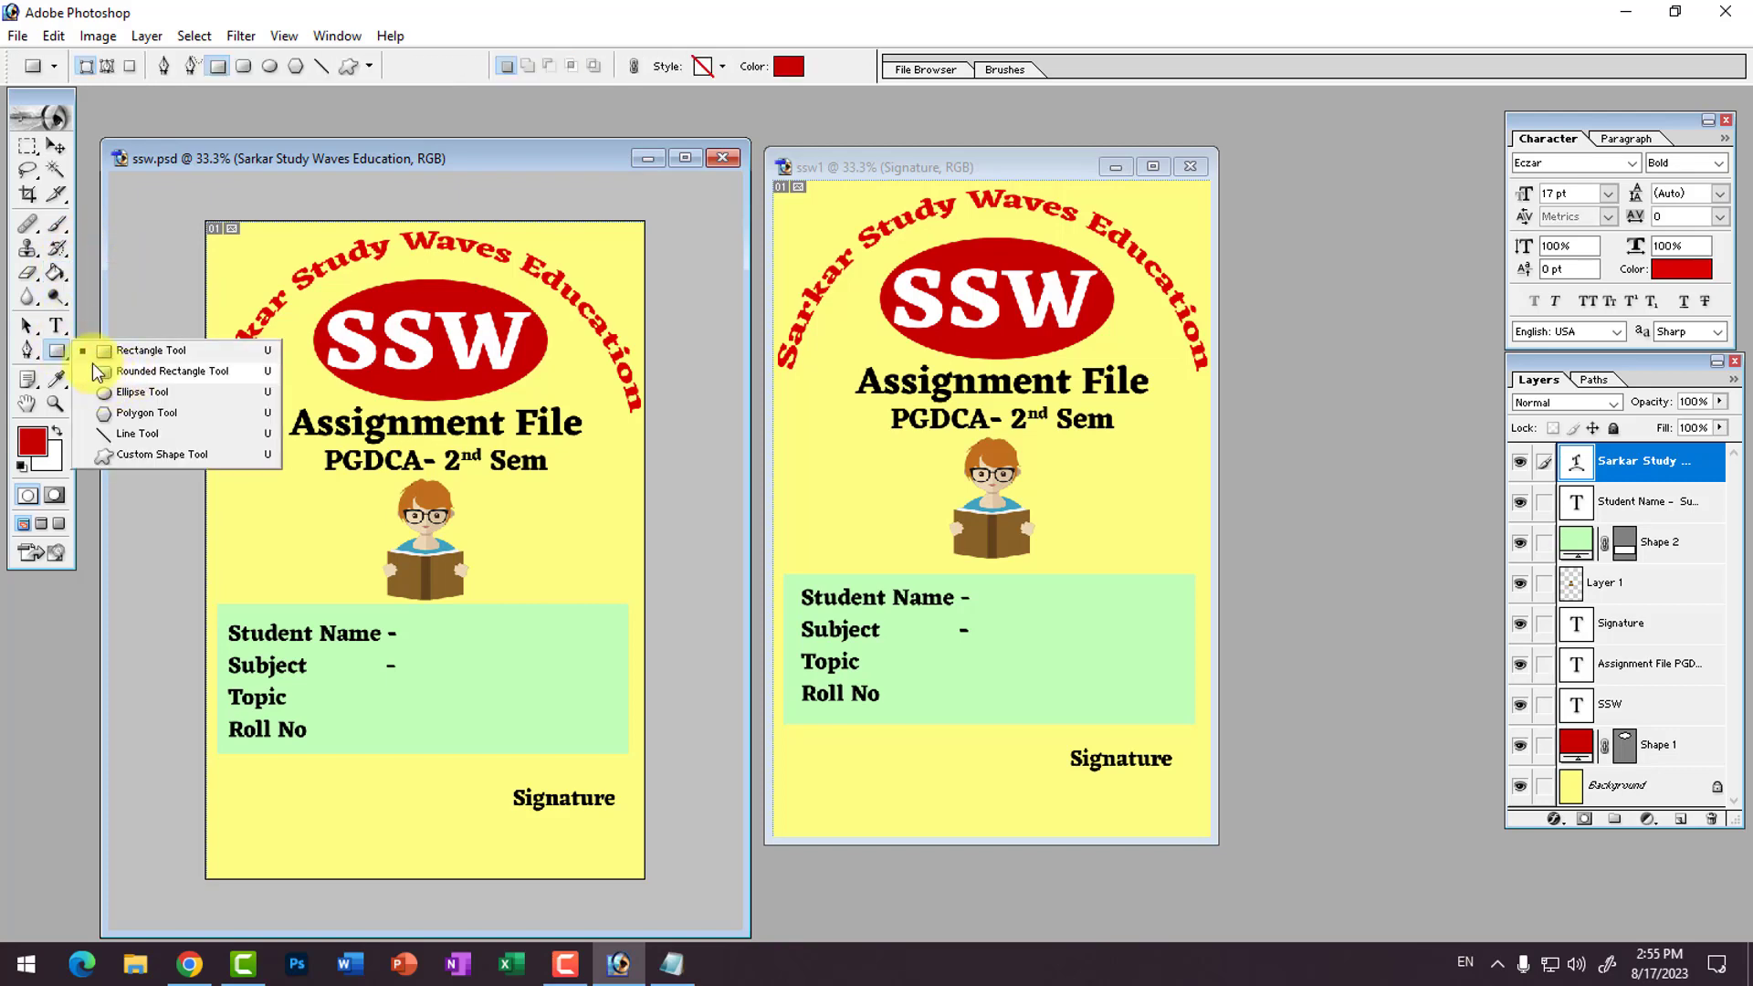
{"action": "left_click", "coordinate": [57, 330]}
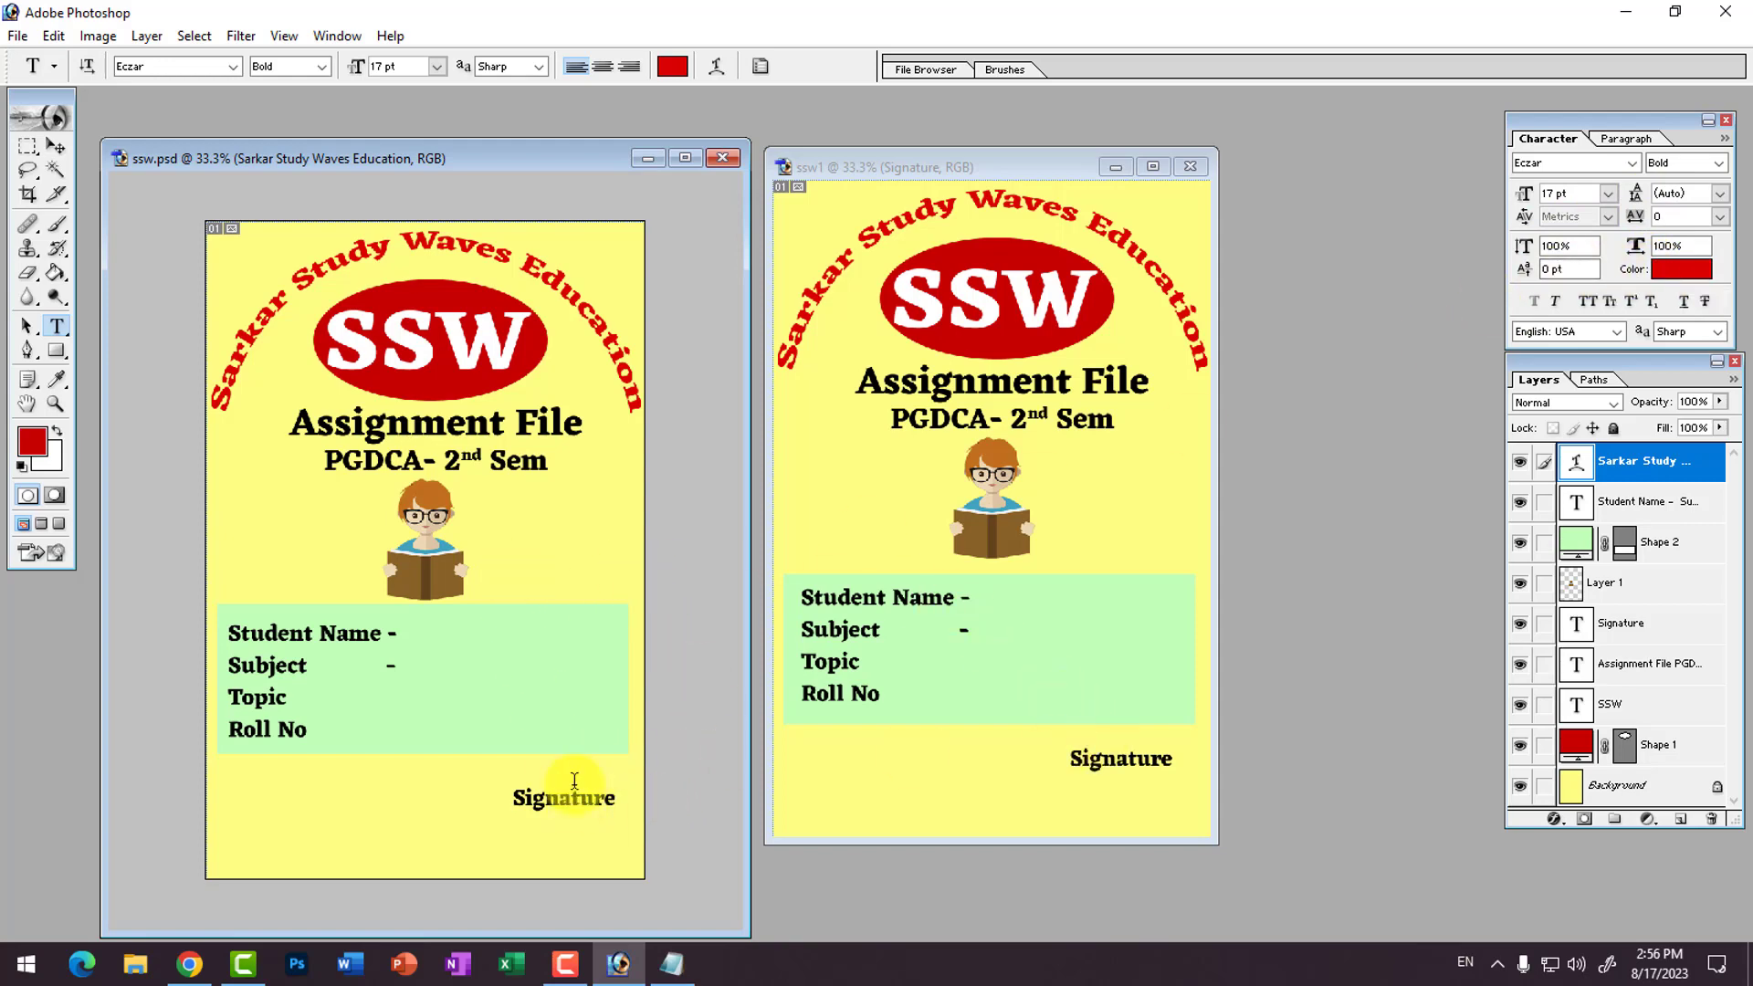
Step: Highlight the Signature text and set its horizontal scale to 120%, then 150%
{"action": "left_click", "coordinate": [545, 802]}
{"action": "left_click_drag", "start_coordinate": [513, 799], "coordinate": [1176, 643]}
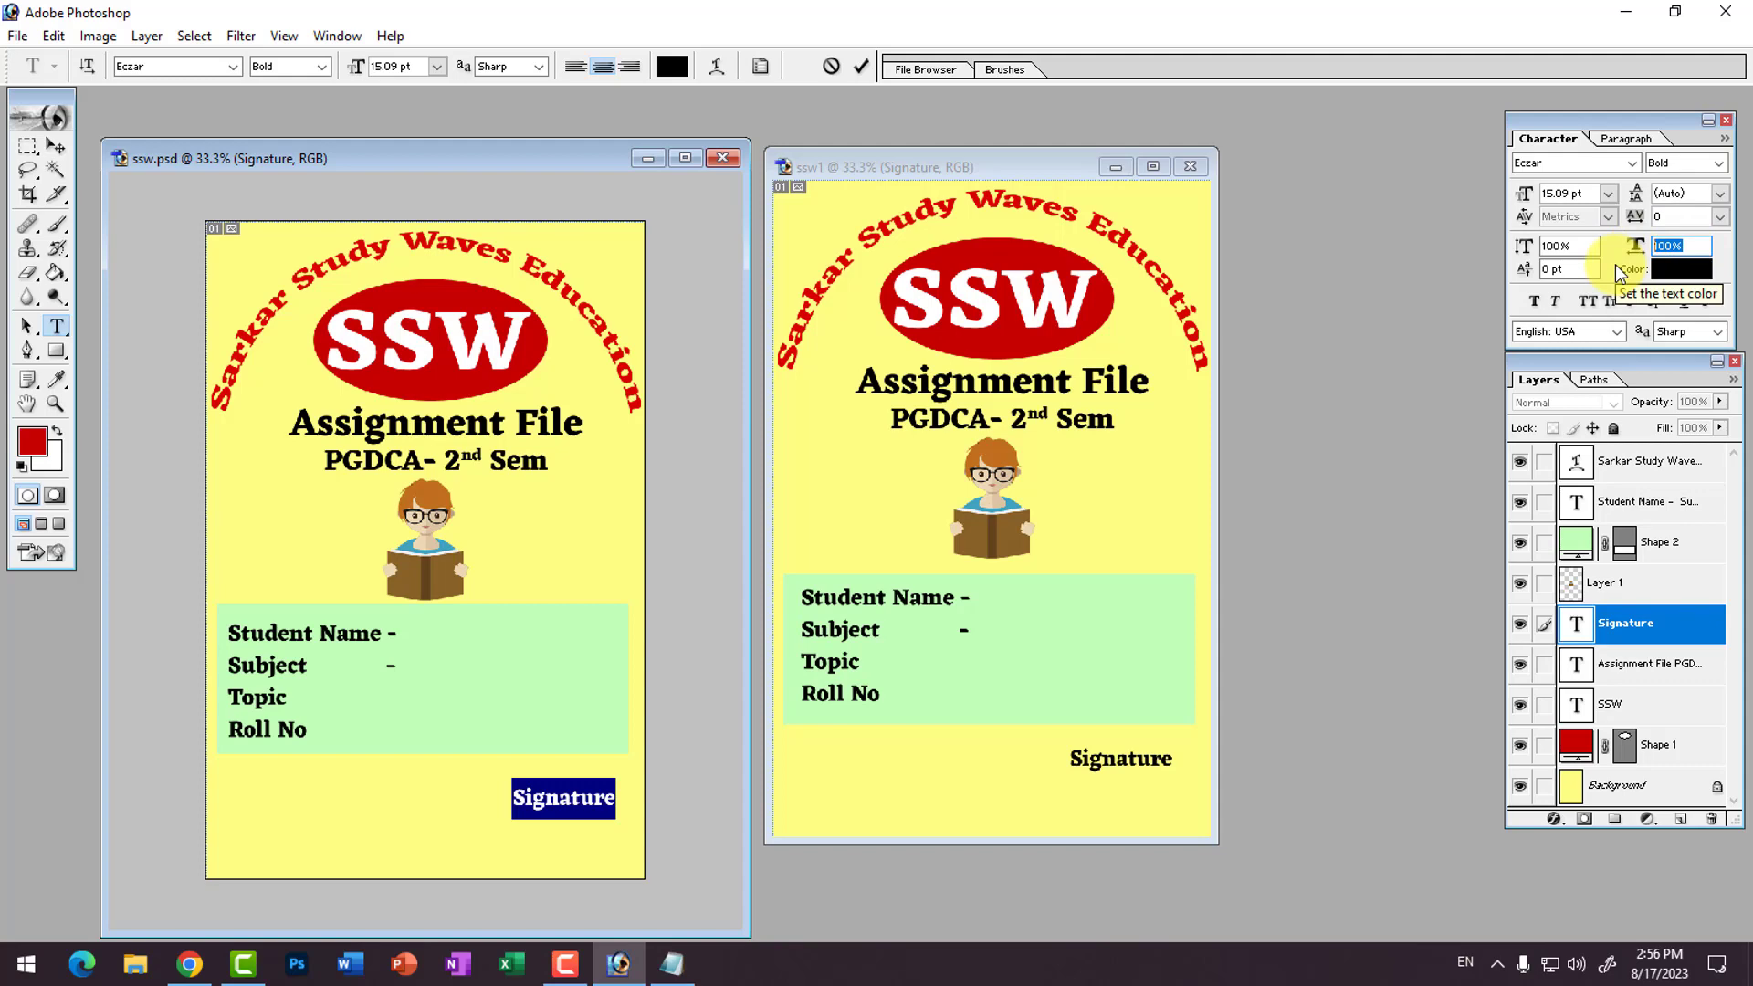
{"action": "type", "text": "120"}
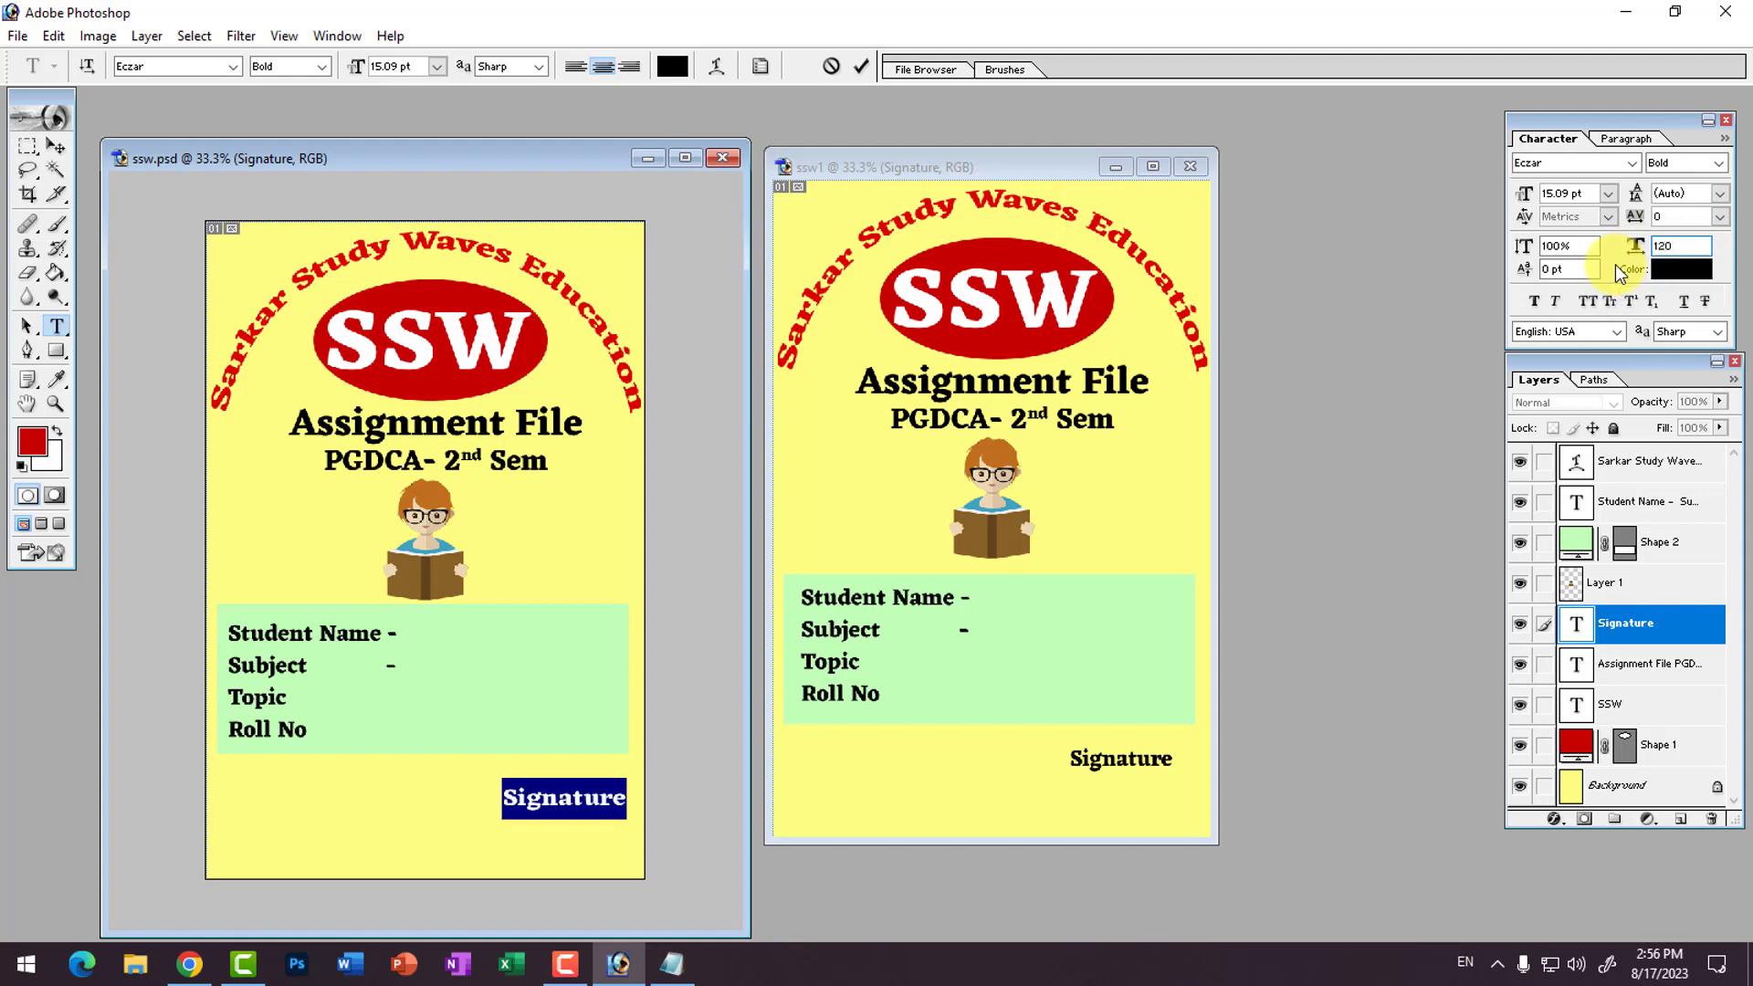
{"action": "key", "text": "Return"}
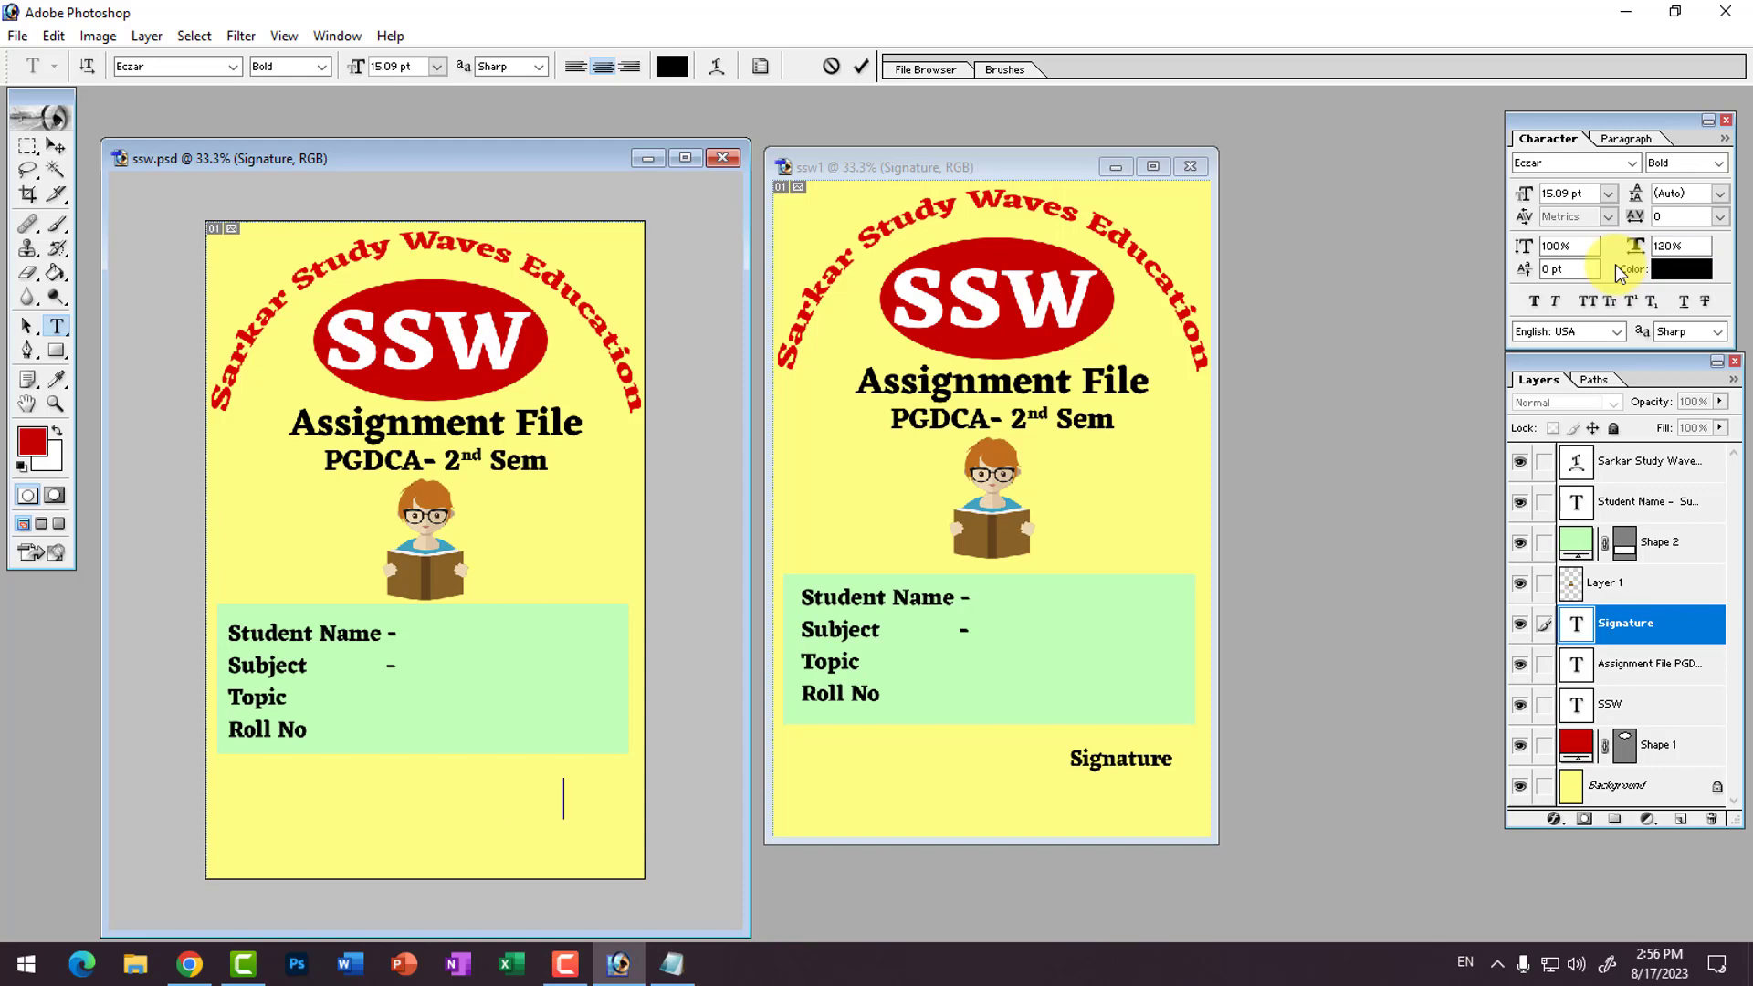
{"action": "key", "text": "ctrl+a"}
{"action": "double_click", "coordinate": [1660, 246]}
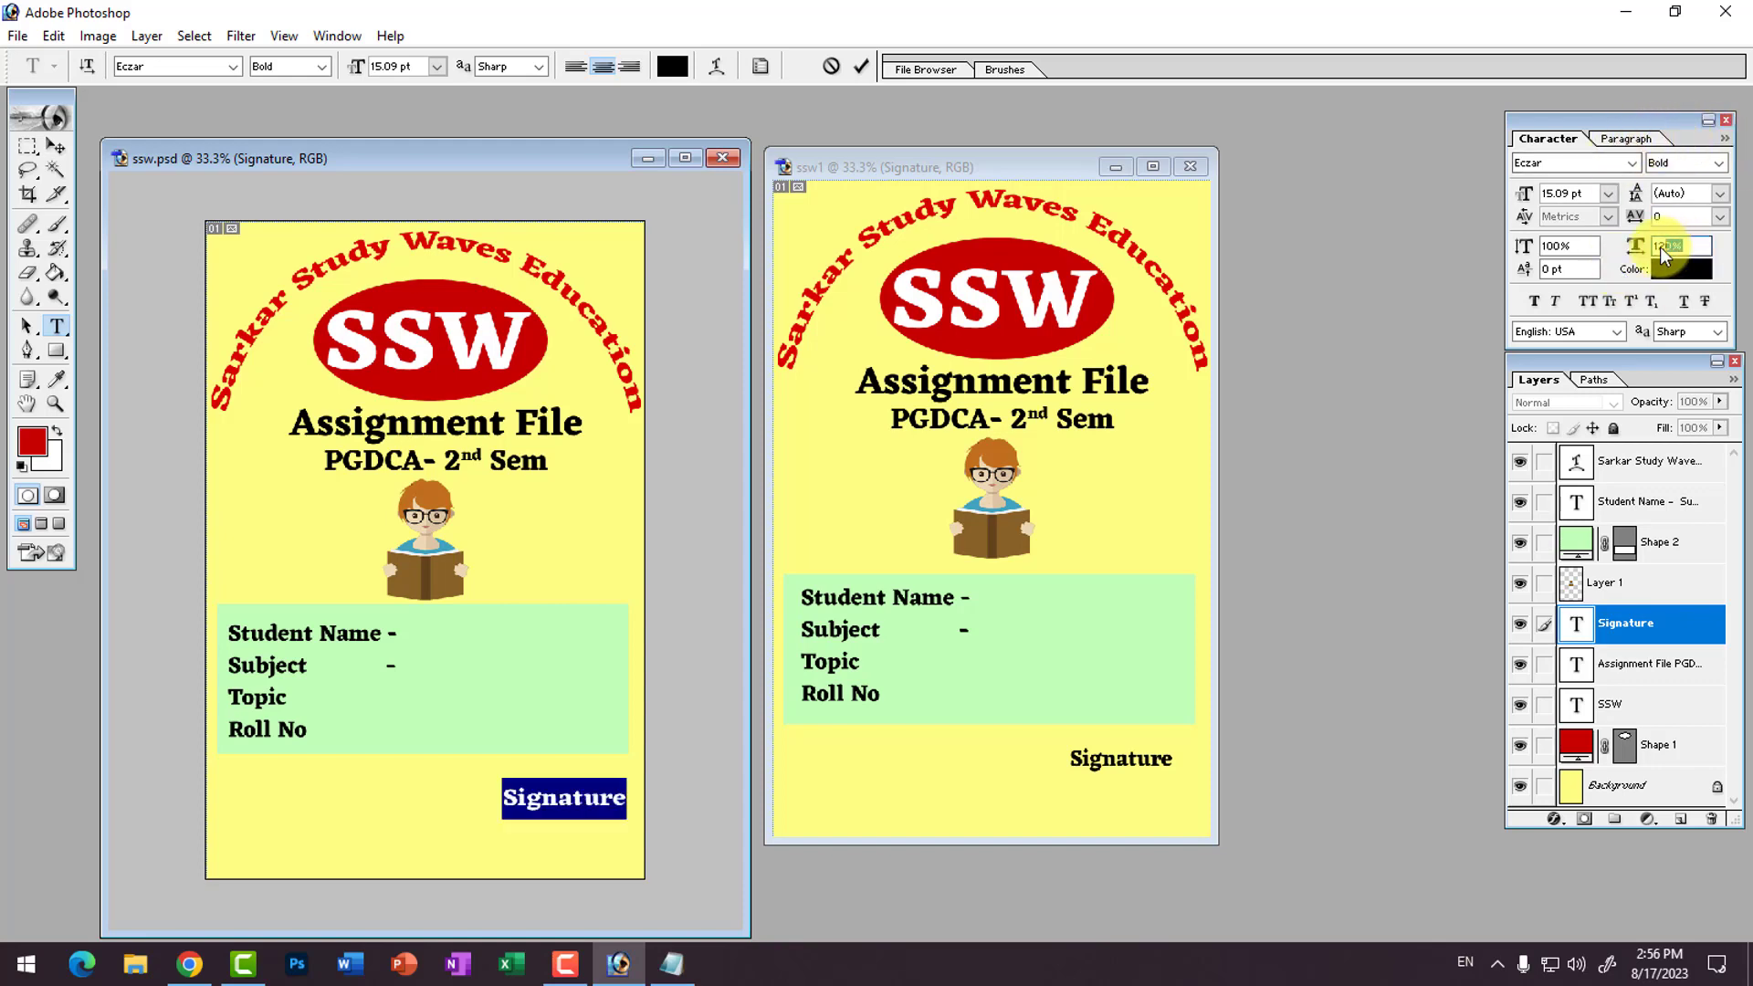
{"action": "type", "text": "150"}
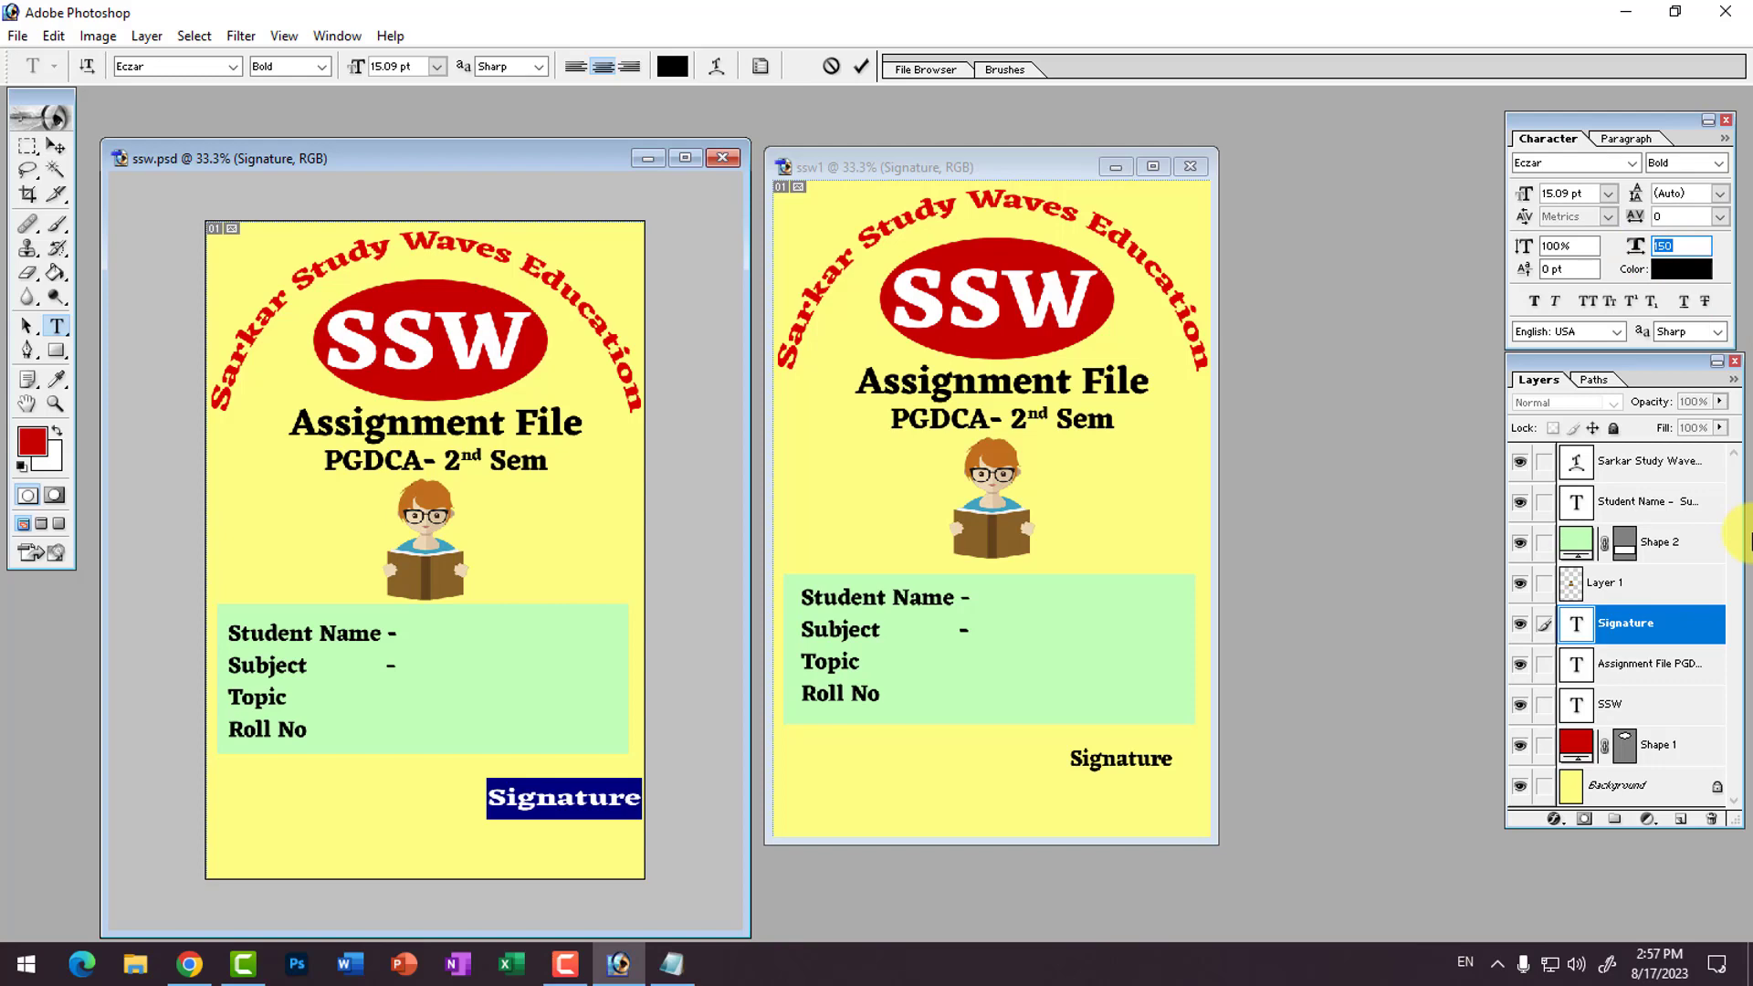
Step: Try 10% and 200% horizontal scales on Signature before entering 100%
{"action": "type", "text": "1000"}
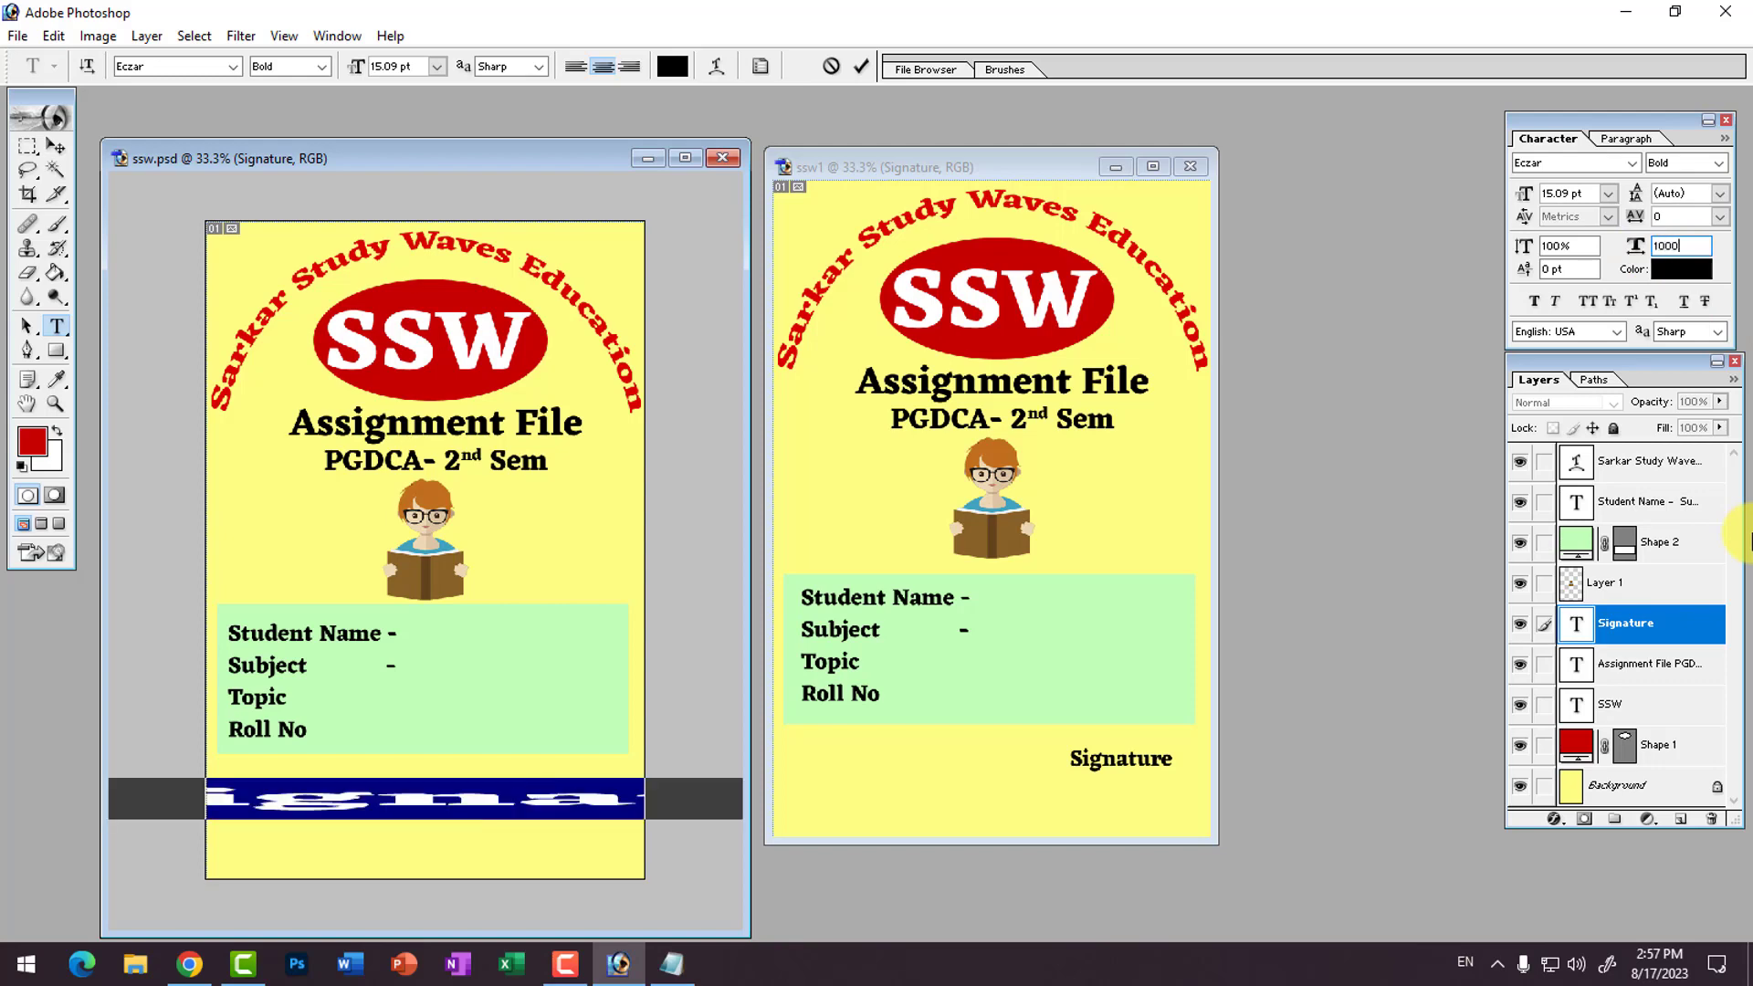
{"action": "key", "text": "BackSpace"}
{"action": "key", "text": "BackSpace"}
{"action": "key", "text": "BackSpace"}
{"action": "key", "text": "BackSpace"}
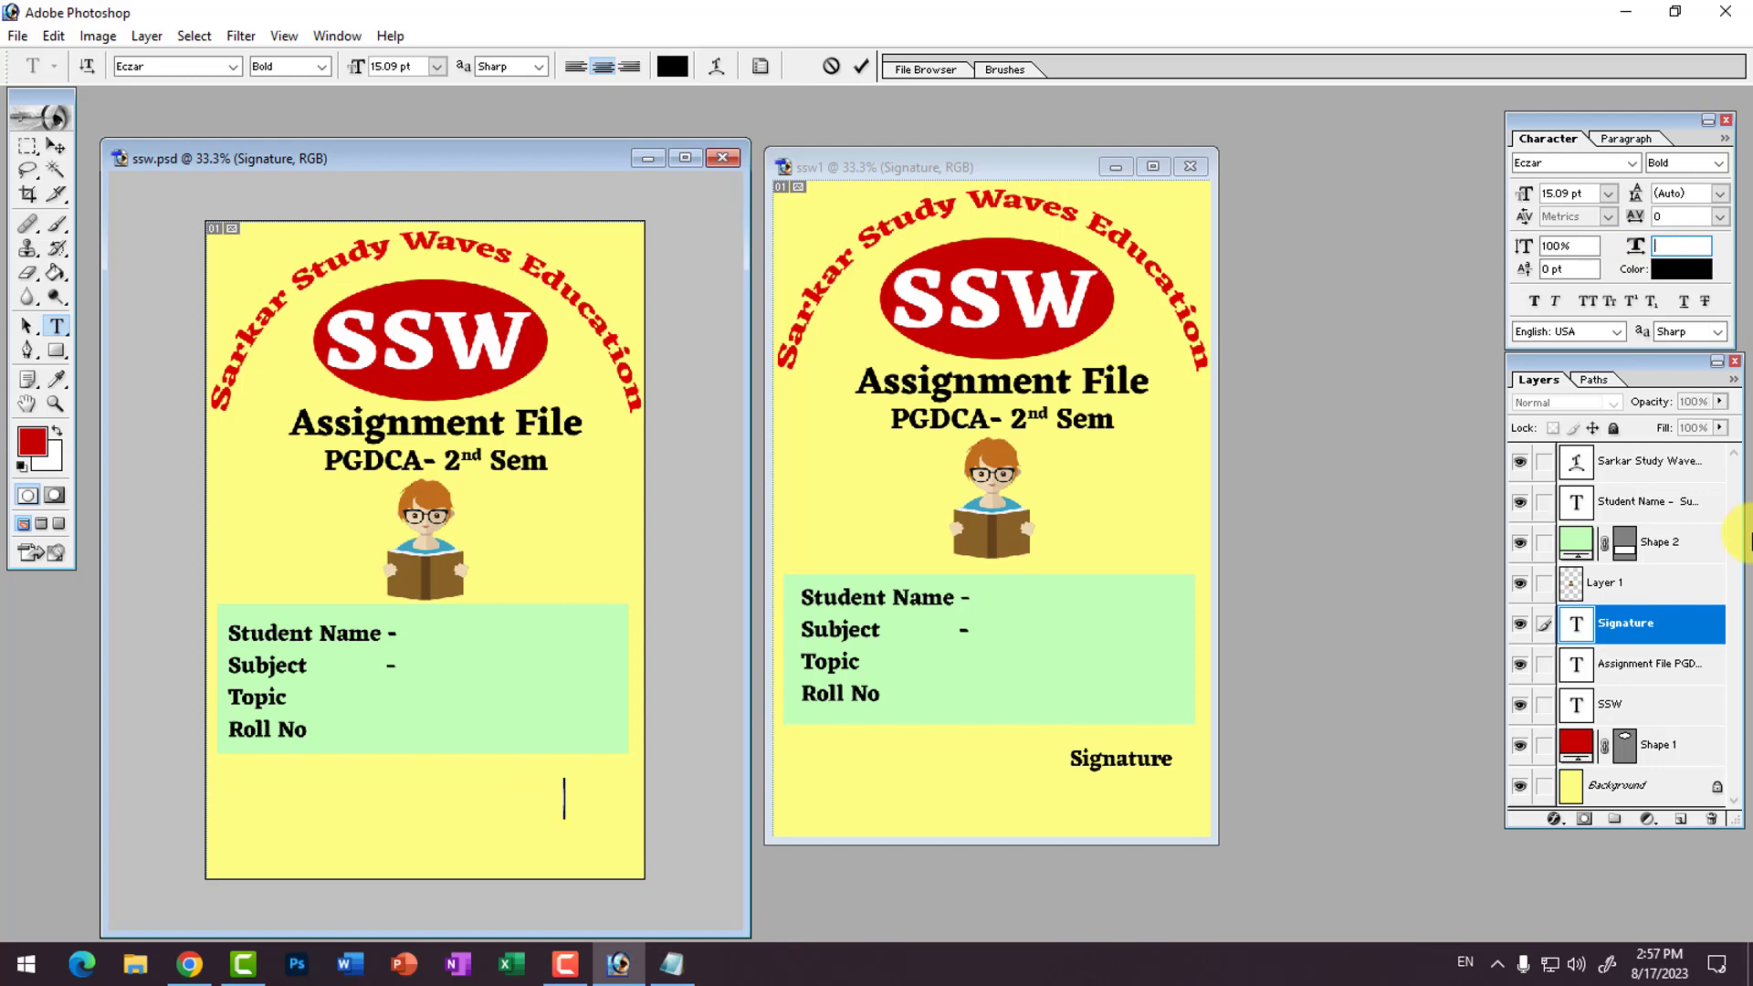
{"action": "type", "text": "10"}
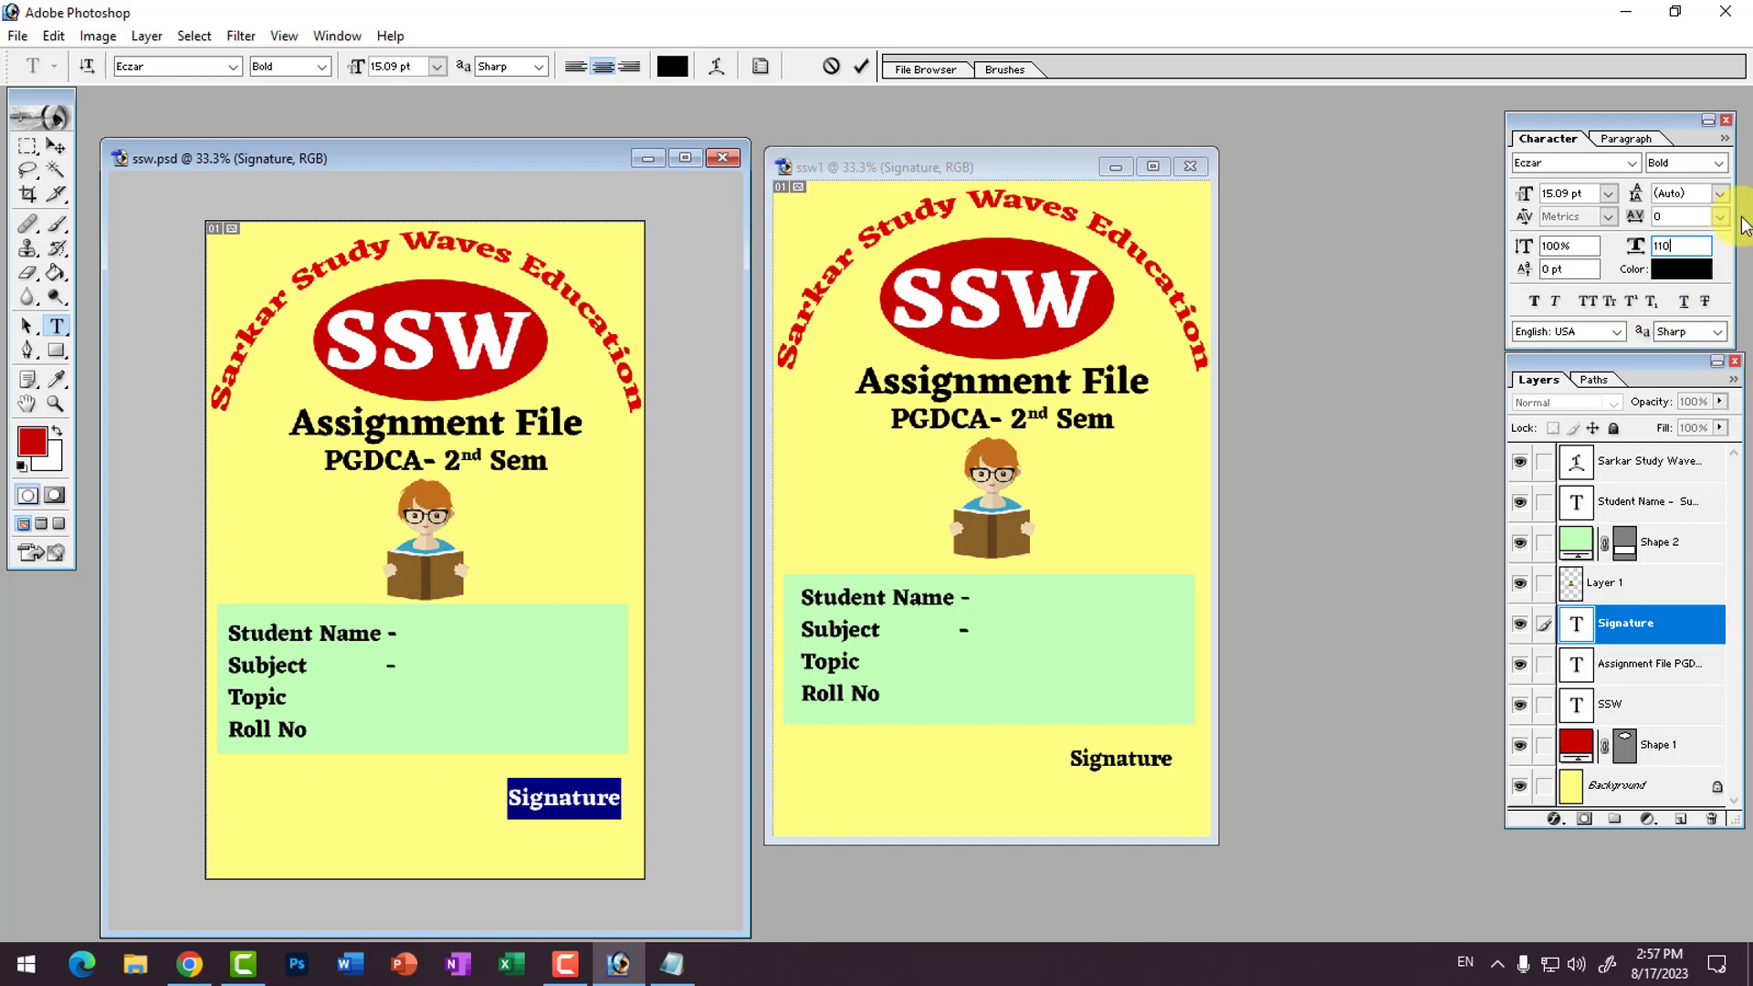
{"action": "double_click", "coordinate": [1662, 241]}
{"action": "type", "text": "20"}
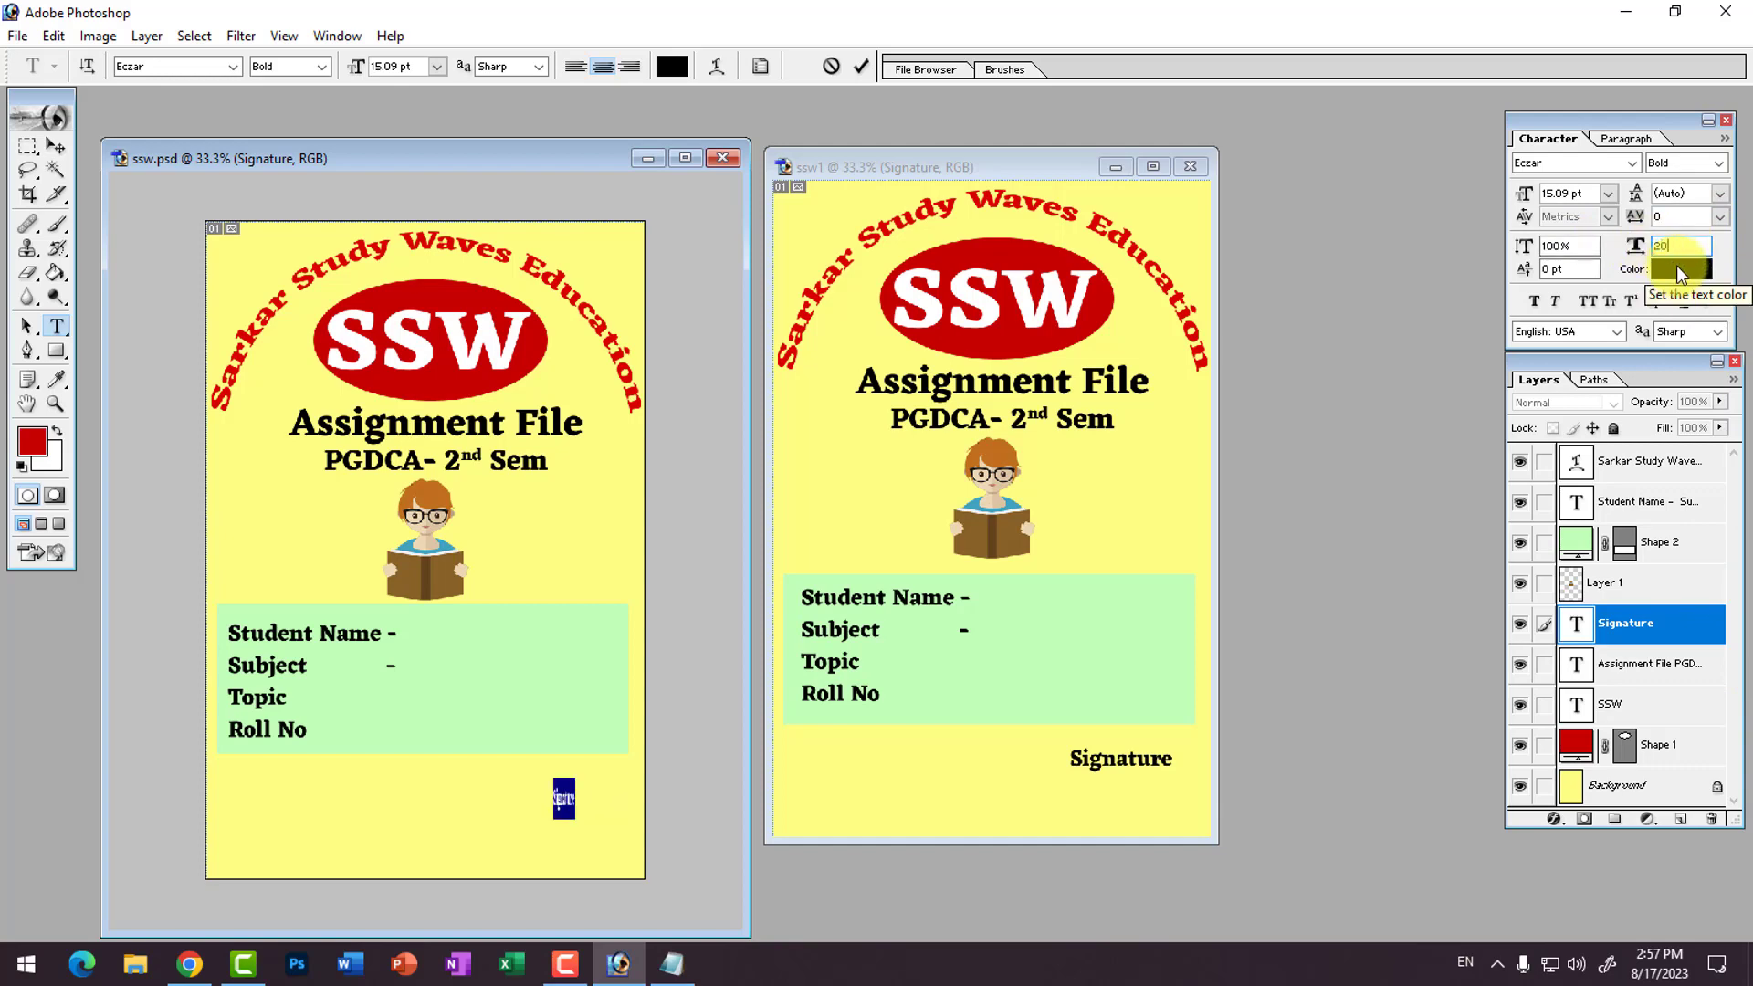
{"action": "type", "text": "0"}
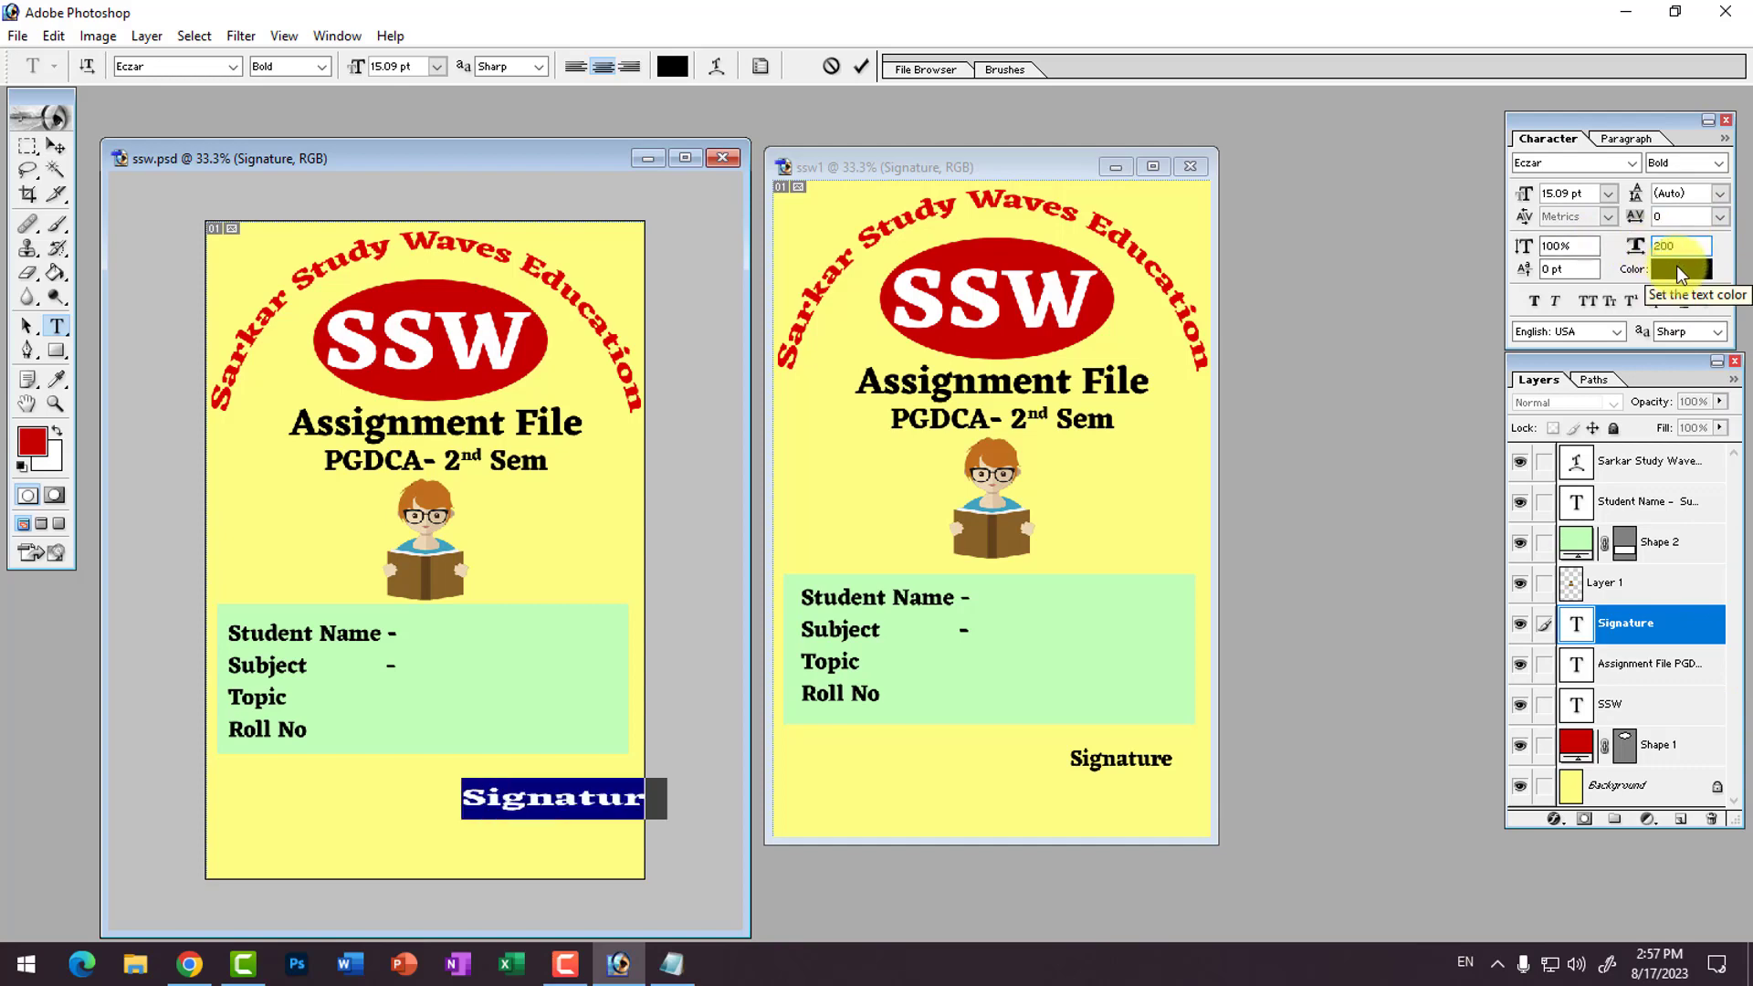
{"action": "key", "text": "BackSpace"}
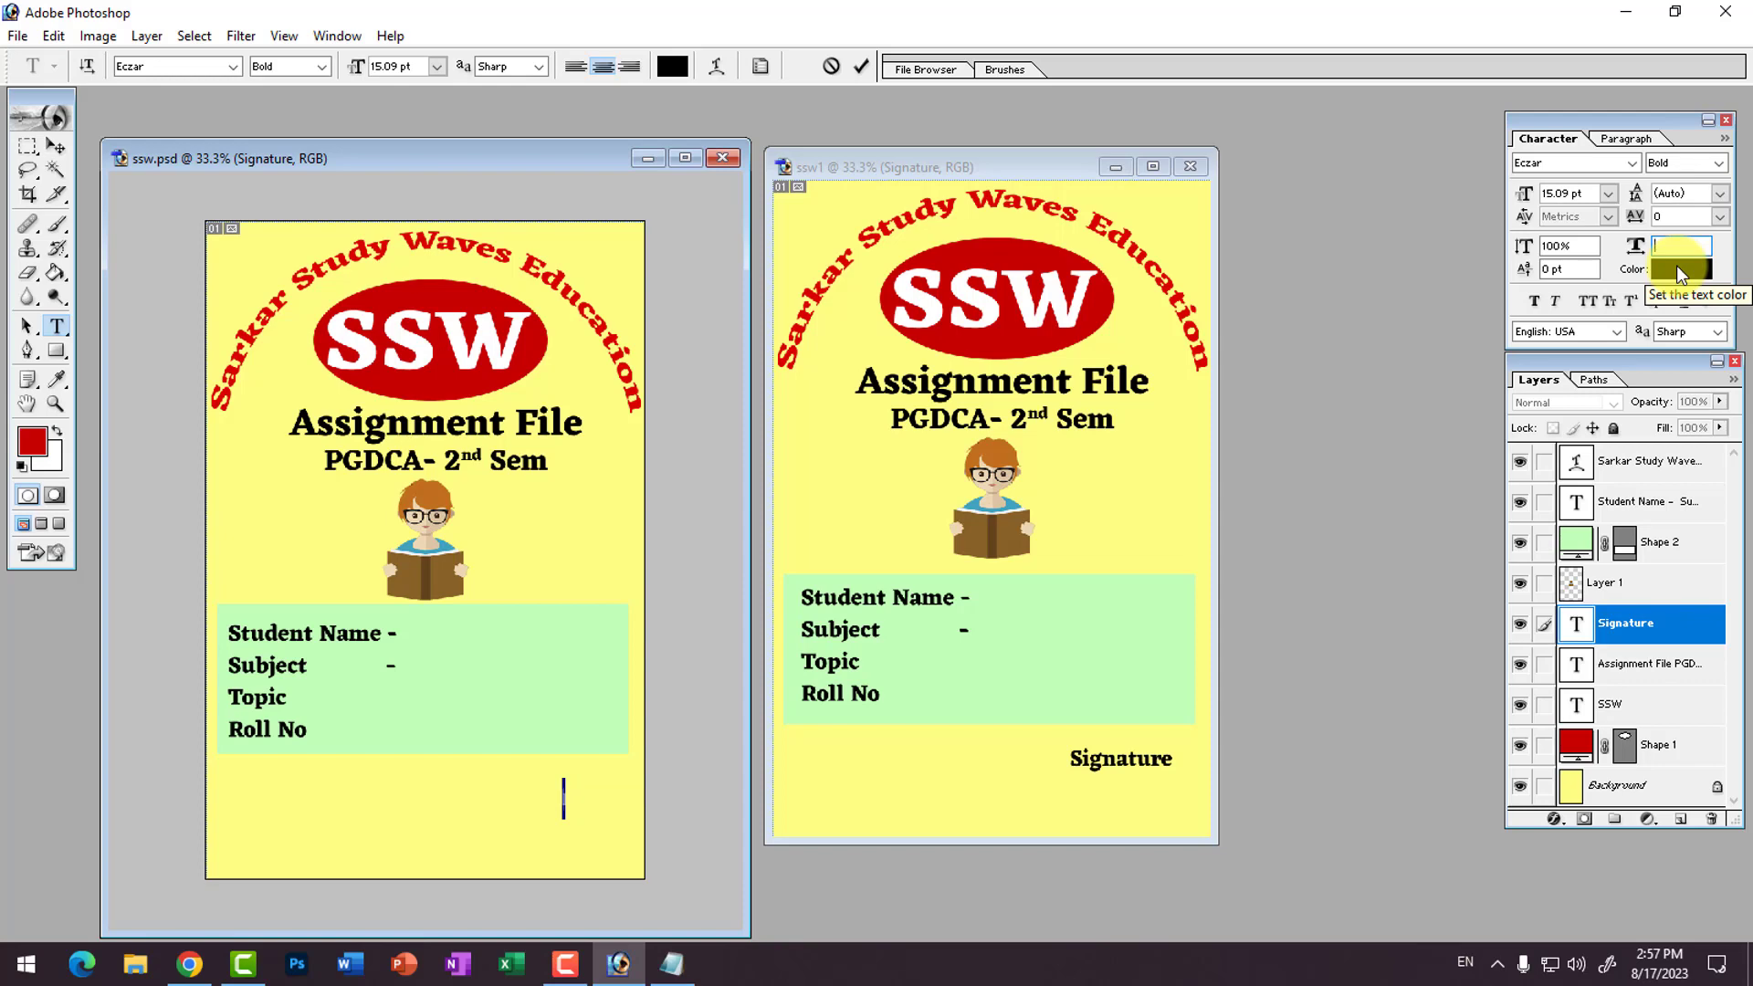
{"action": "type", "text": "100"}
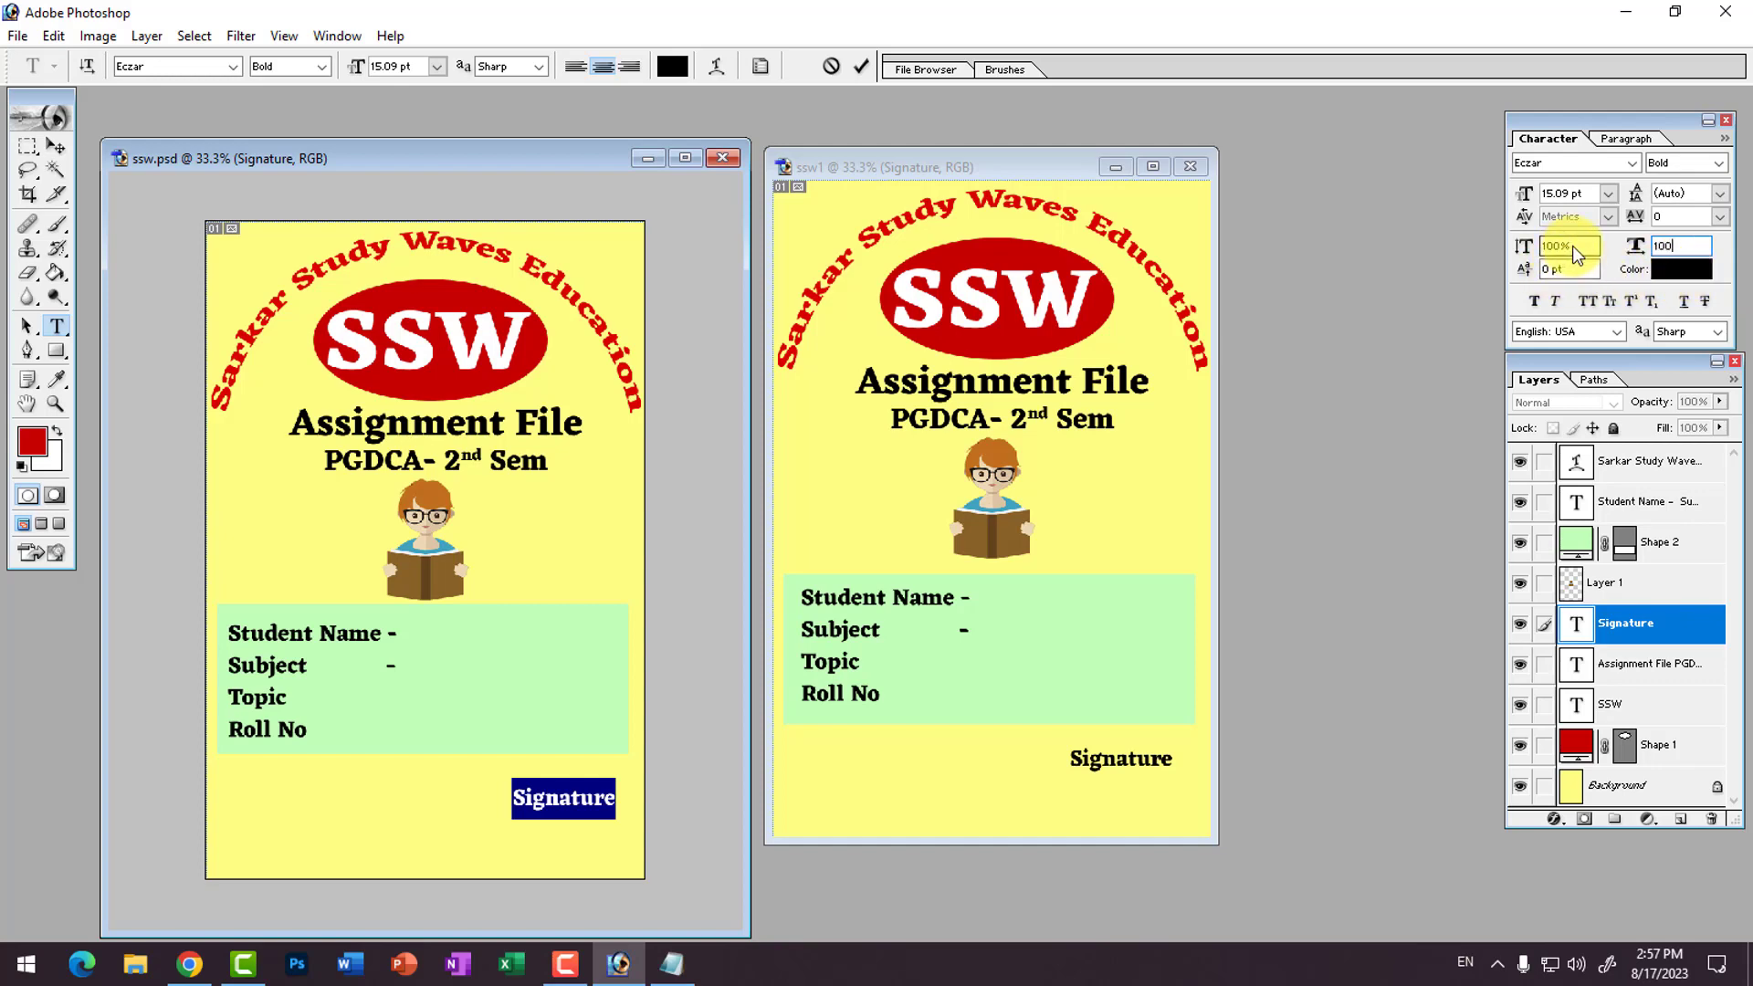
{"action": "left_click", "coordinate": [1532, 250]}
{"action": "type", "text": "20"}
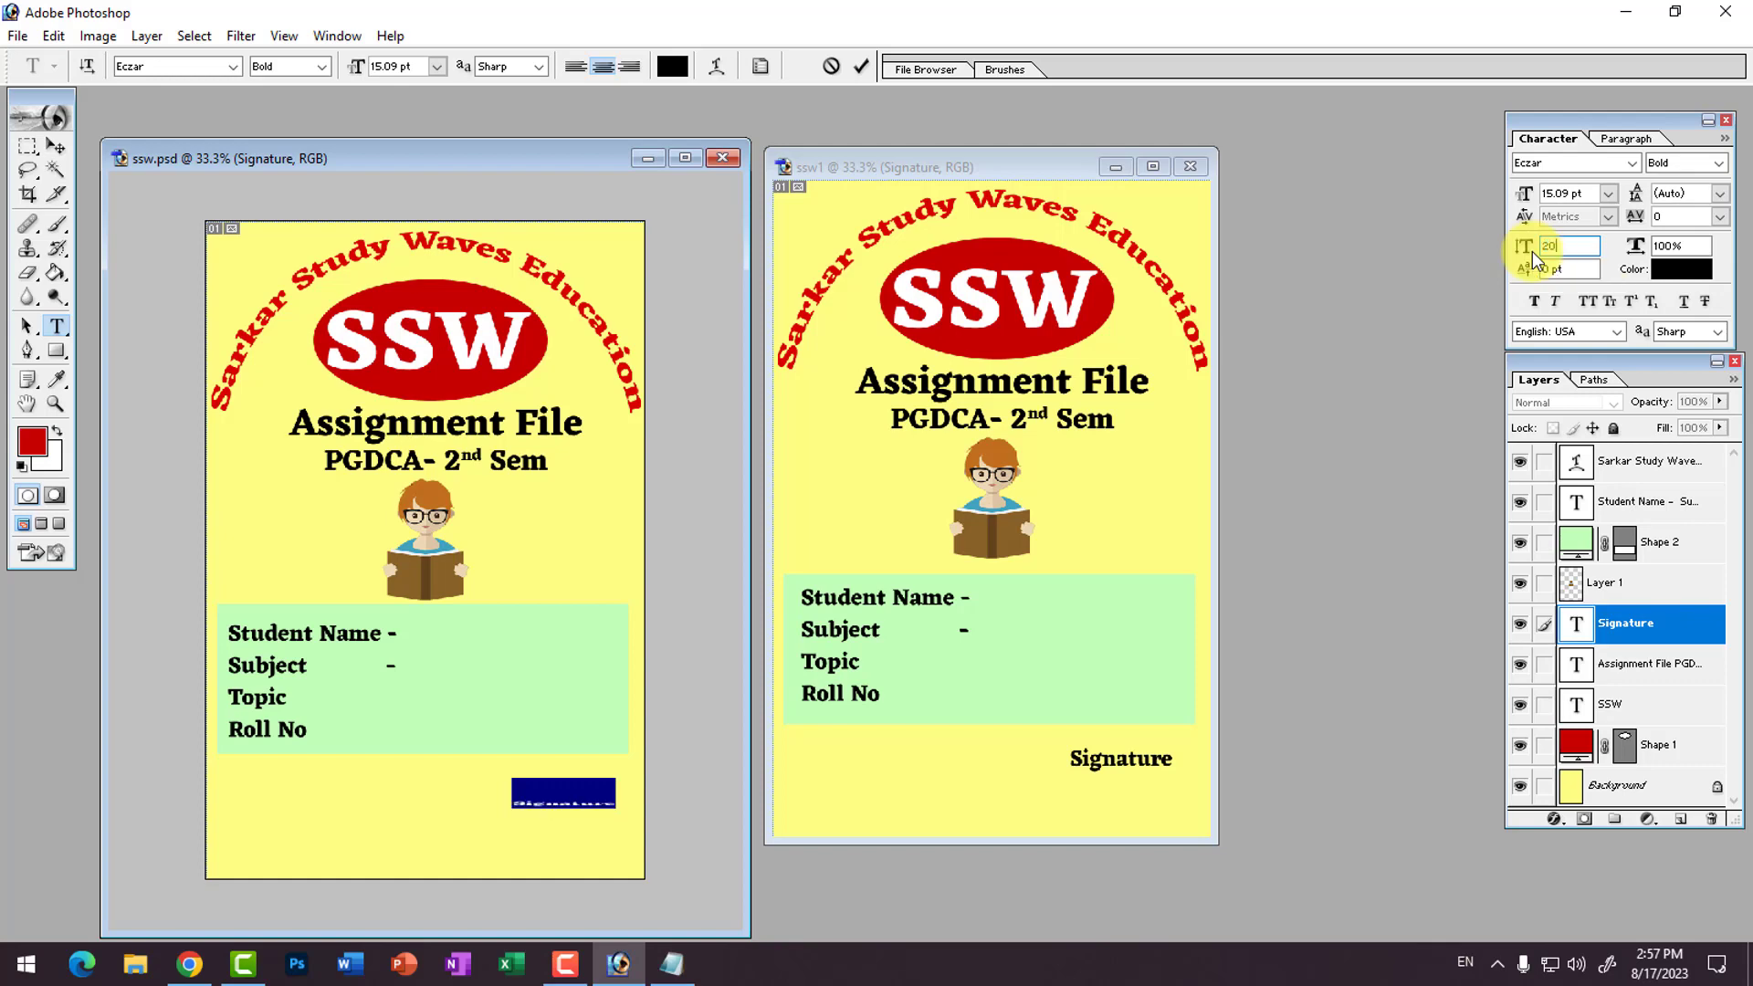
{"action": "type", "text": "0"}
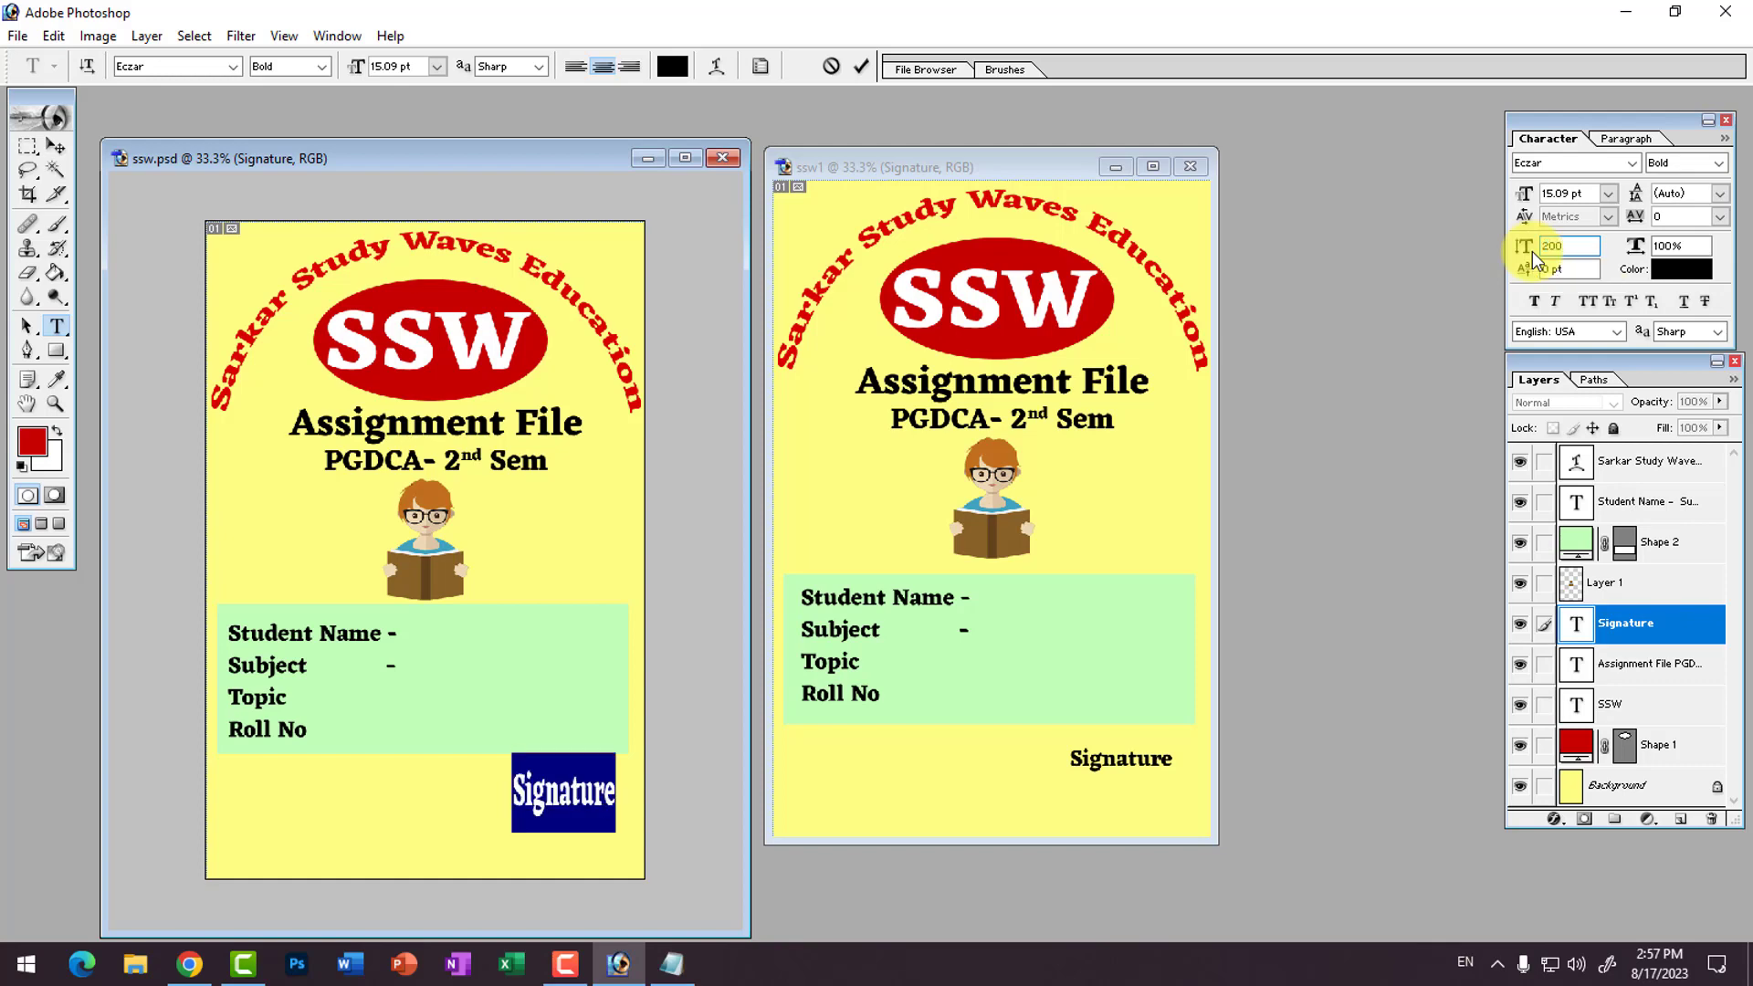
{"action": "key", "text": "BackSpace"}
{"action": "key", "text": "BackSpace"}
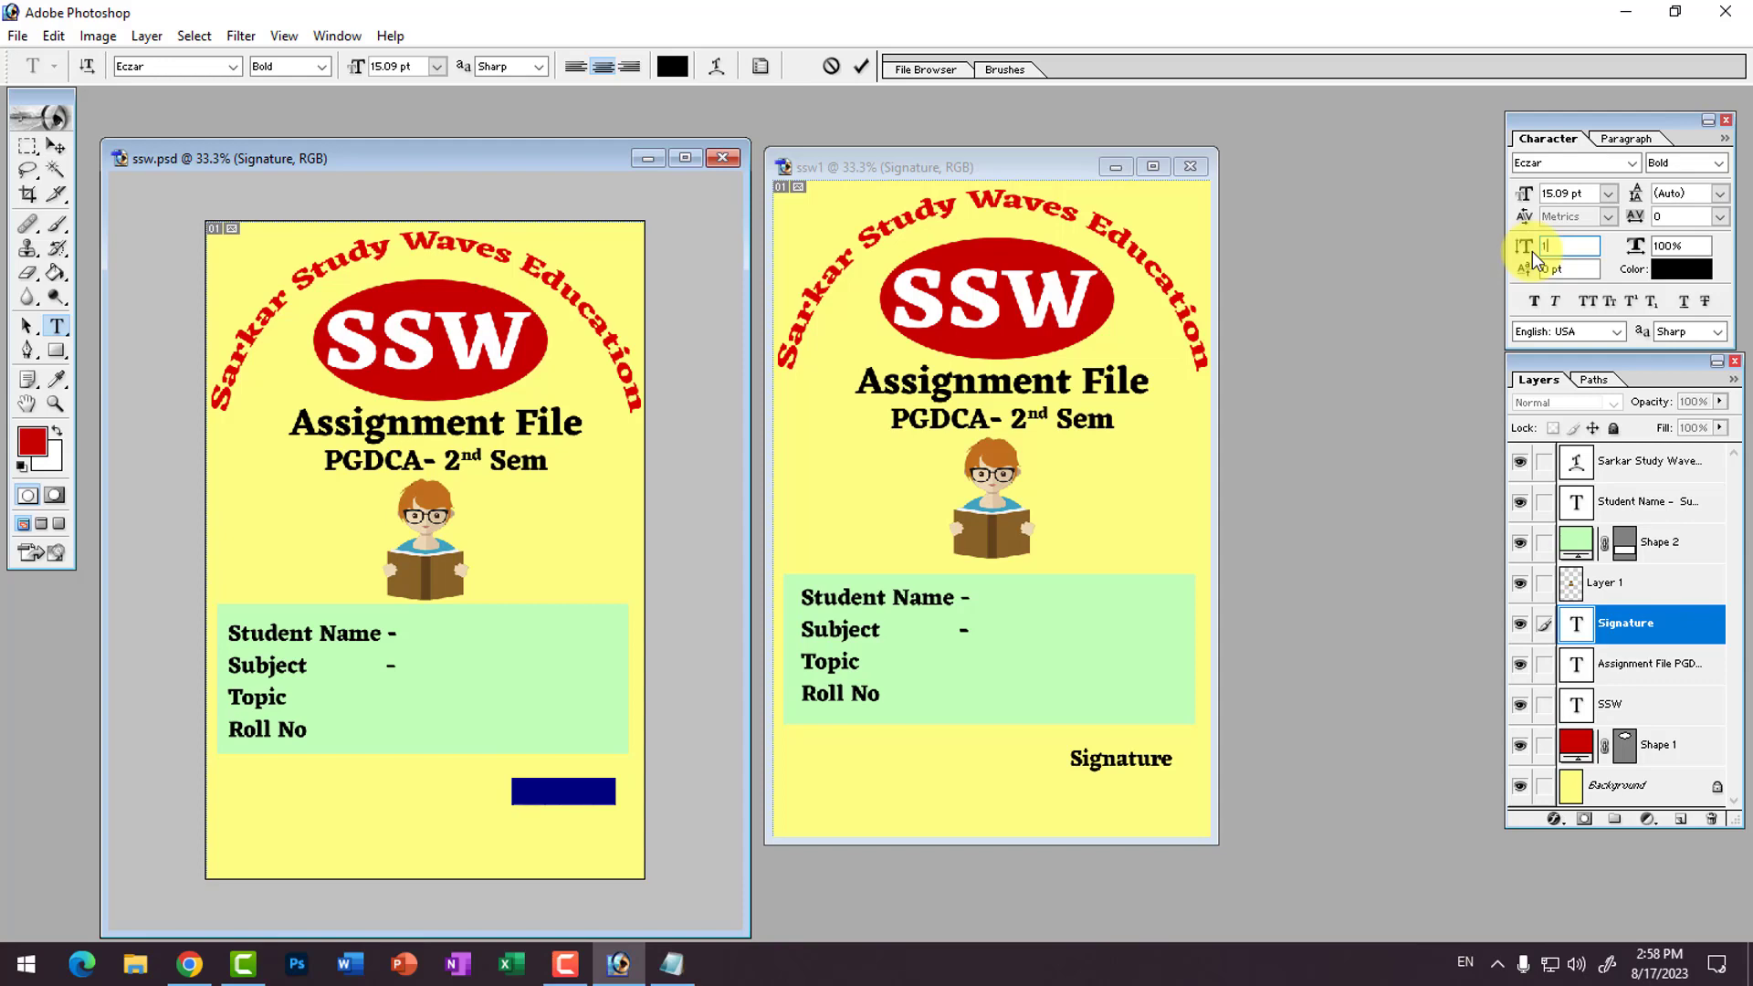
{"action": "type", "text": "00"}
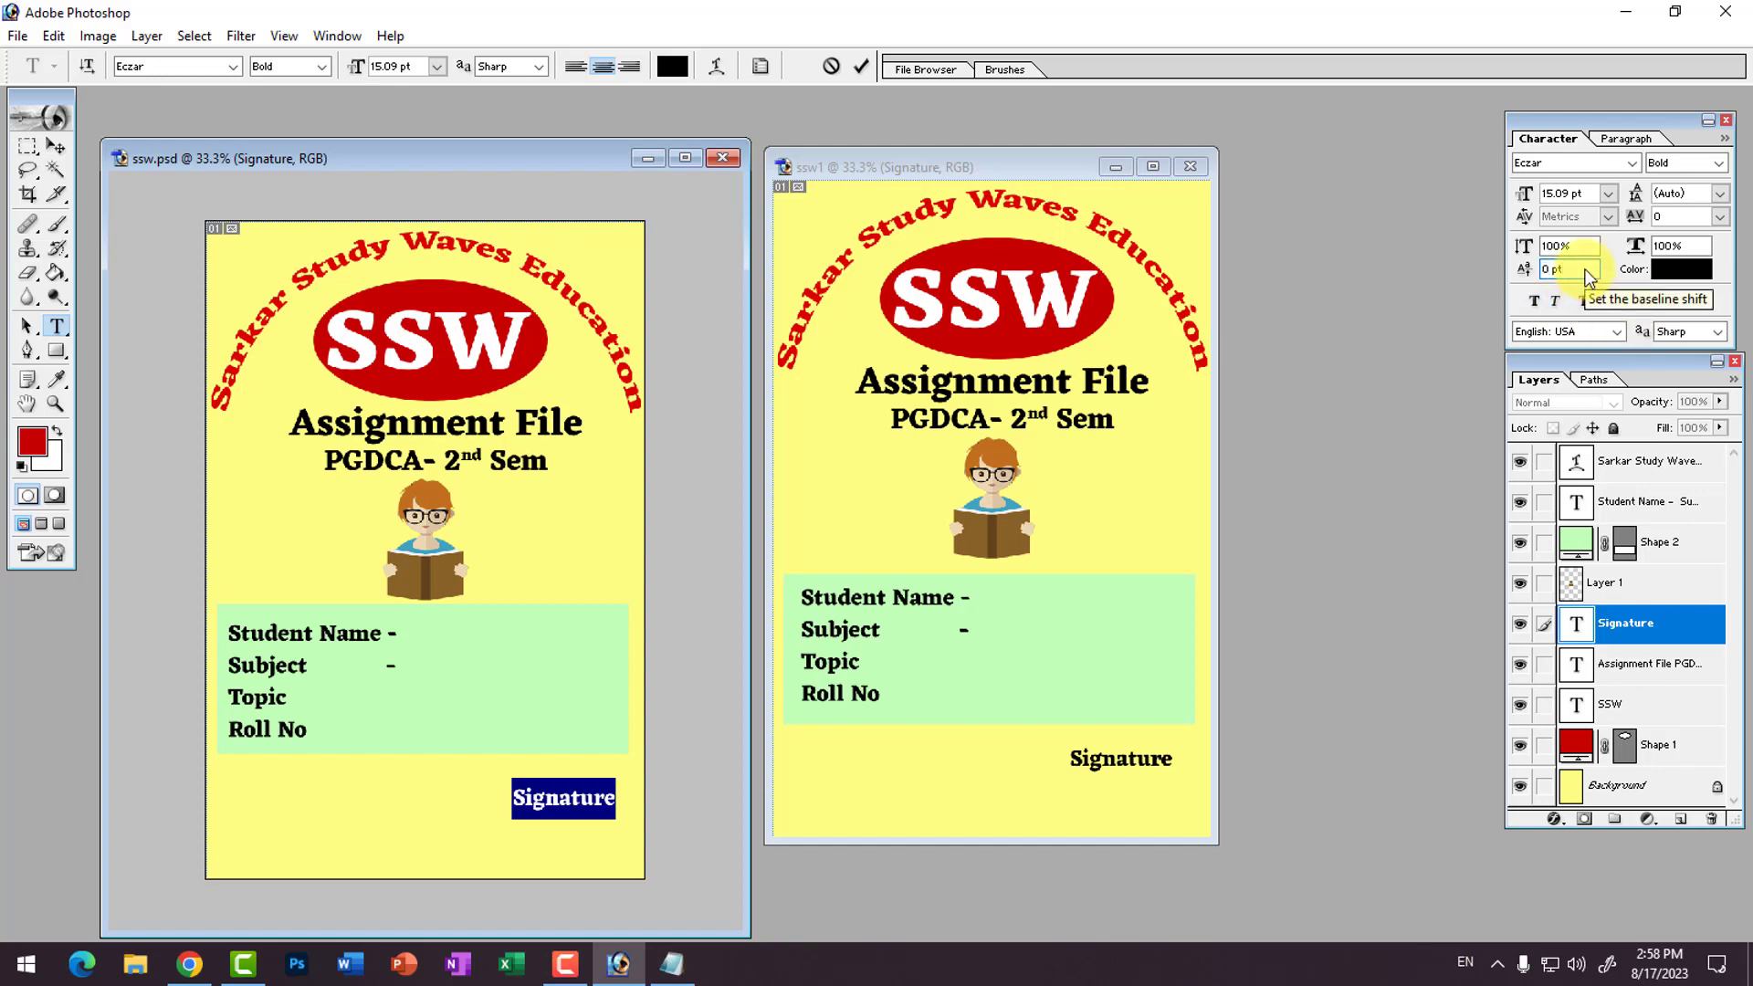
Step: Check the Paragraph and Character settings, then commit the Signature text with the Move tool
{"action": "left_click", "coordinate": [1625, 137]}
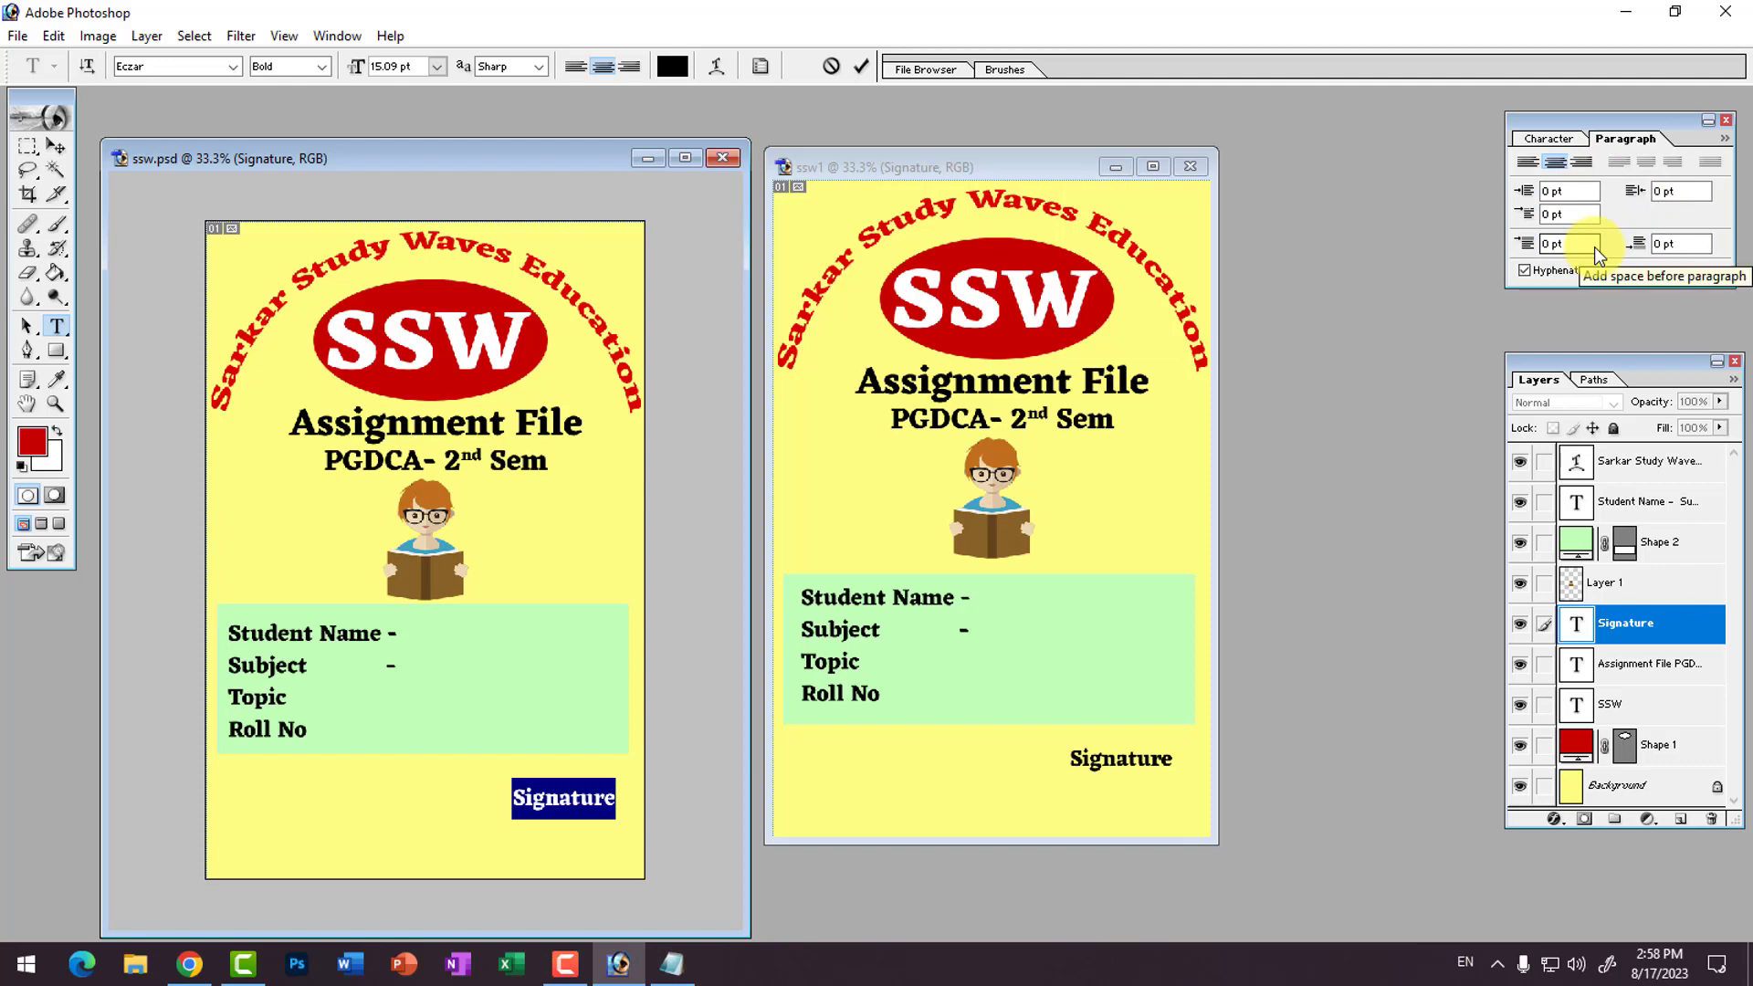
{"action": "left_click", "coordinate": [1549, 138]}
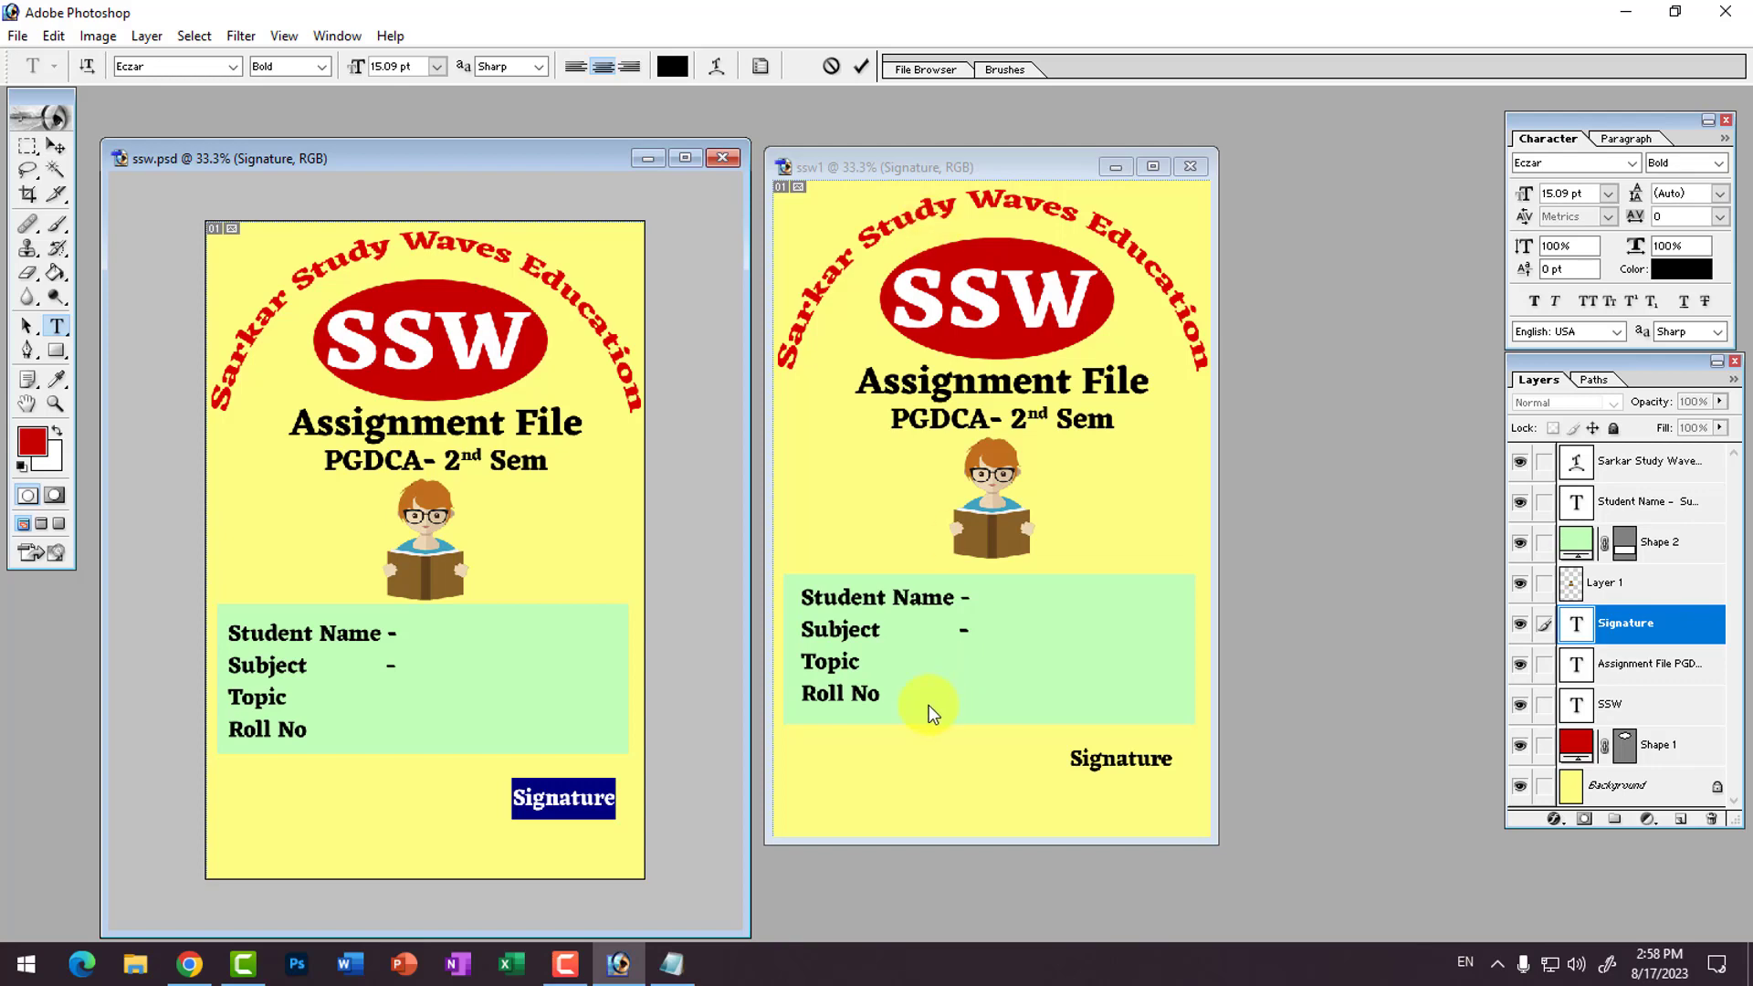
{"action": "left_click", "coordinate": [56, 146]}
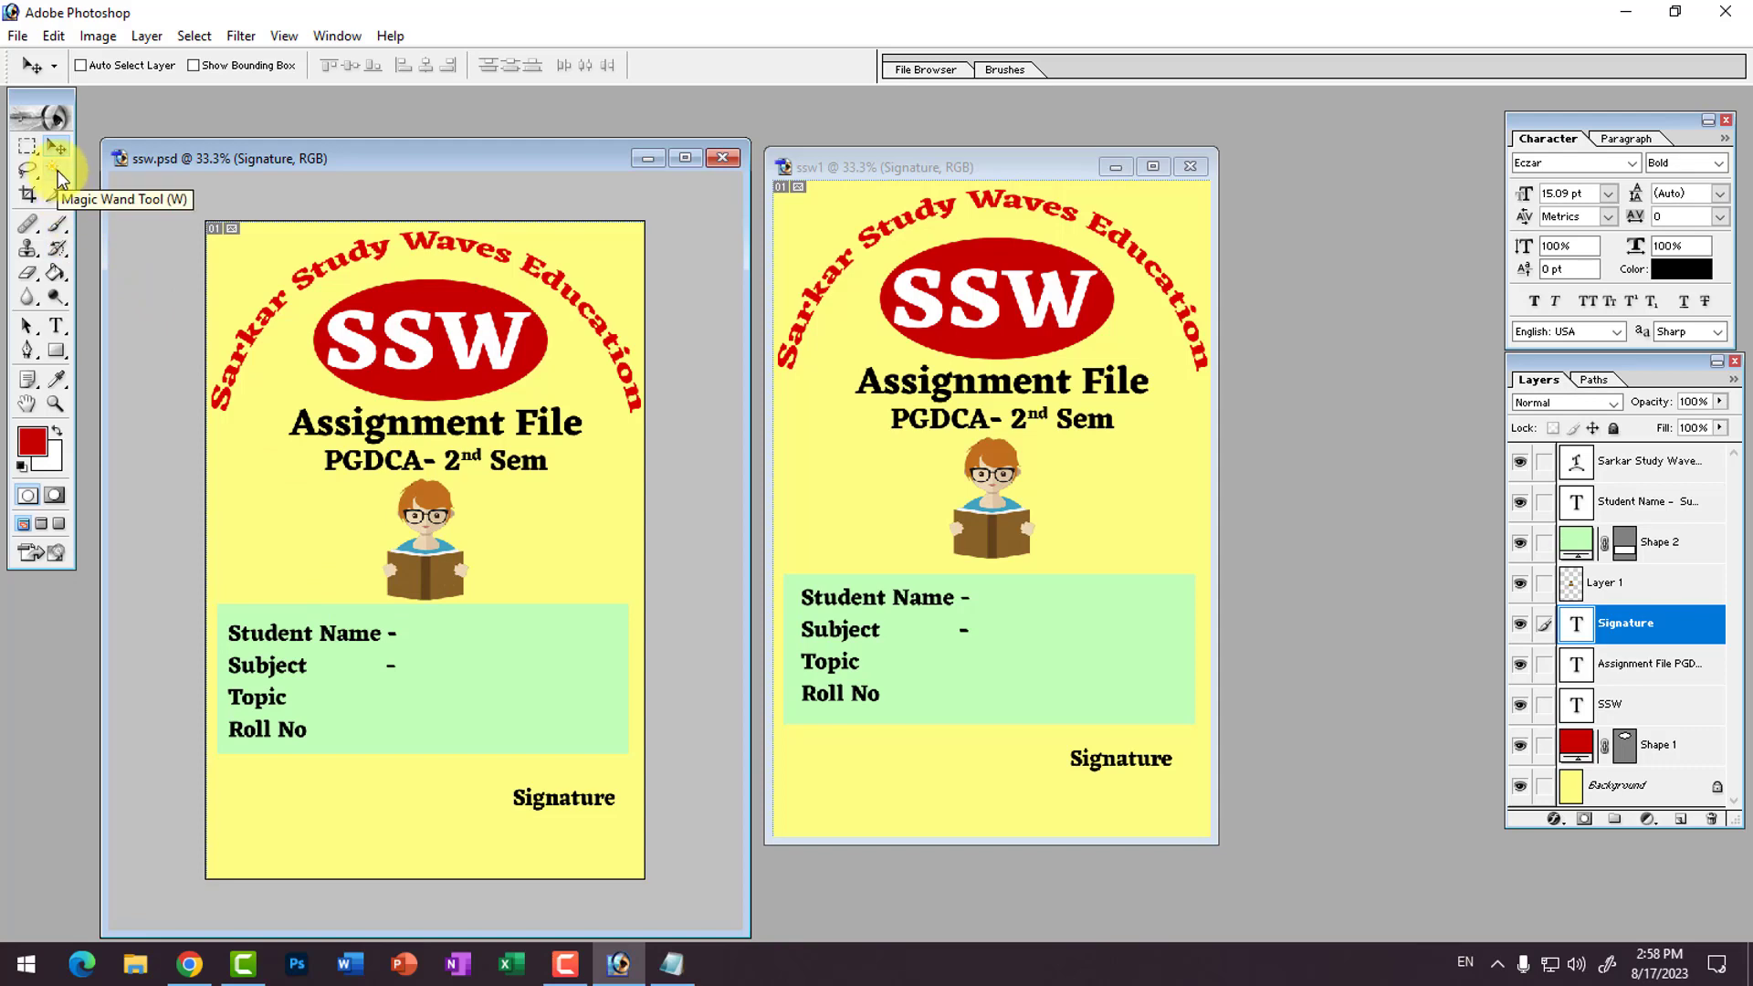
Step: Replace the Google Images query with 'photoshop practice image' and run the search
{"action": "left_click", "coordinate": [189, 965]}
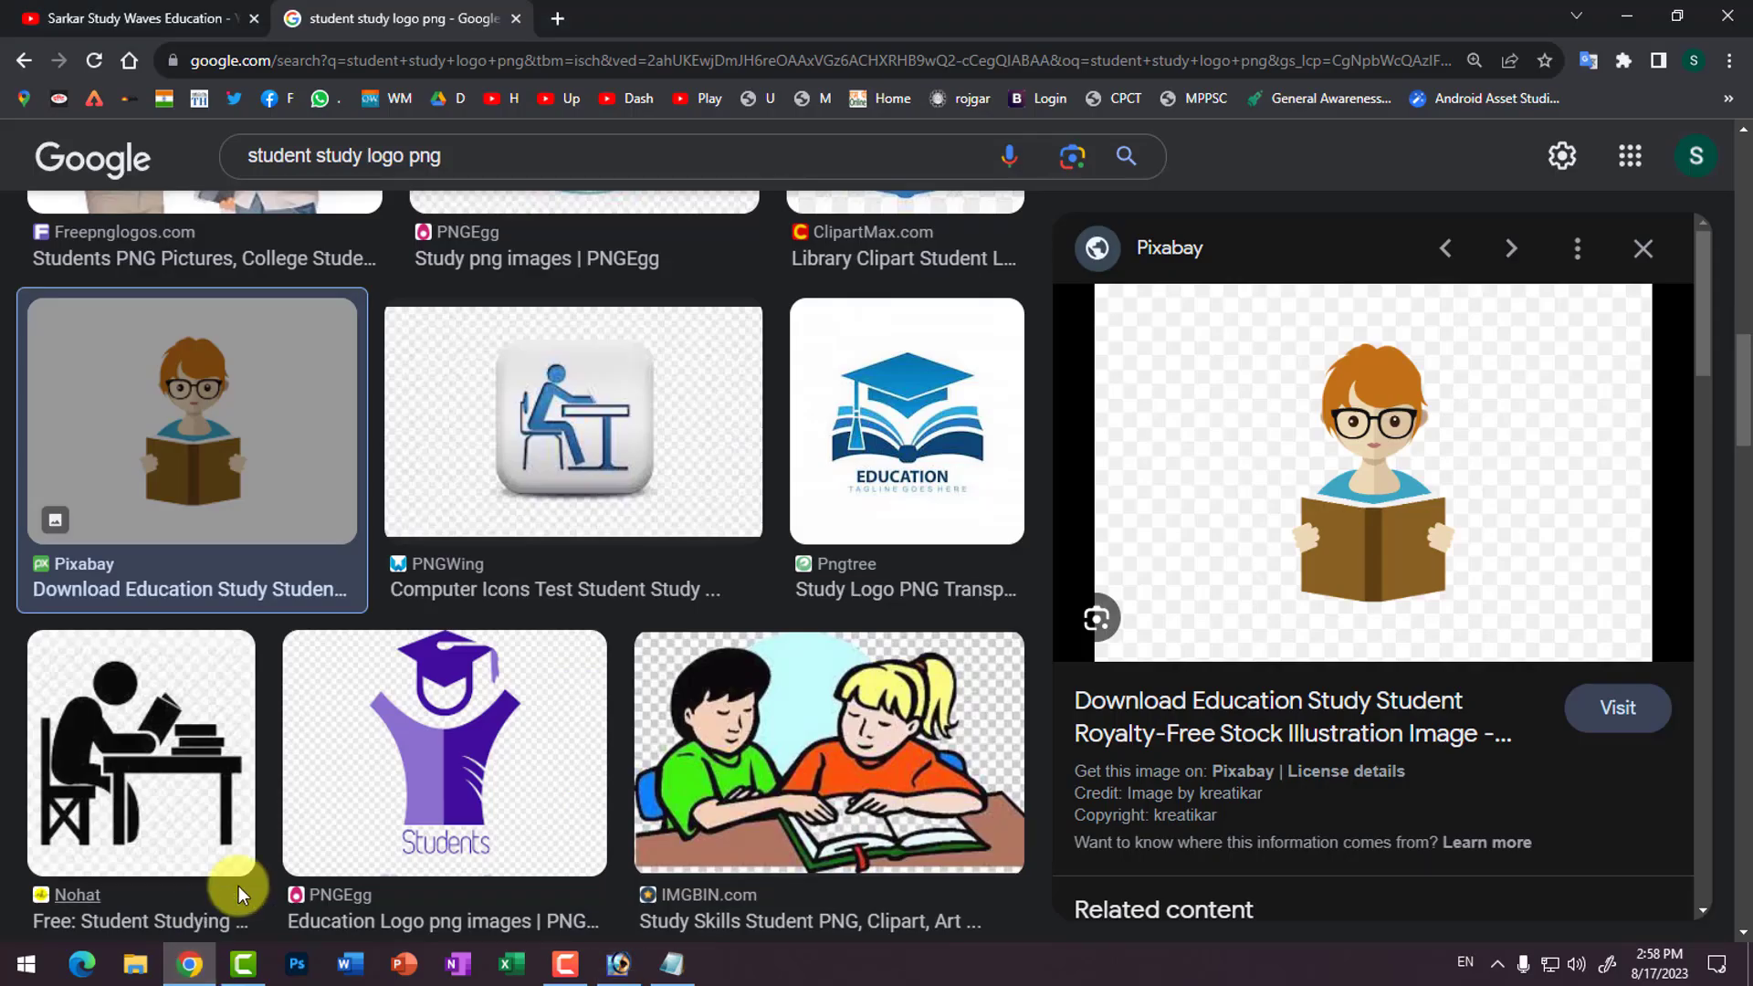
{"action": "scroll", "coordinate": [579, 619], "scroll_direction": "up", "scroll_amount": 7}
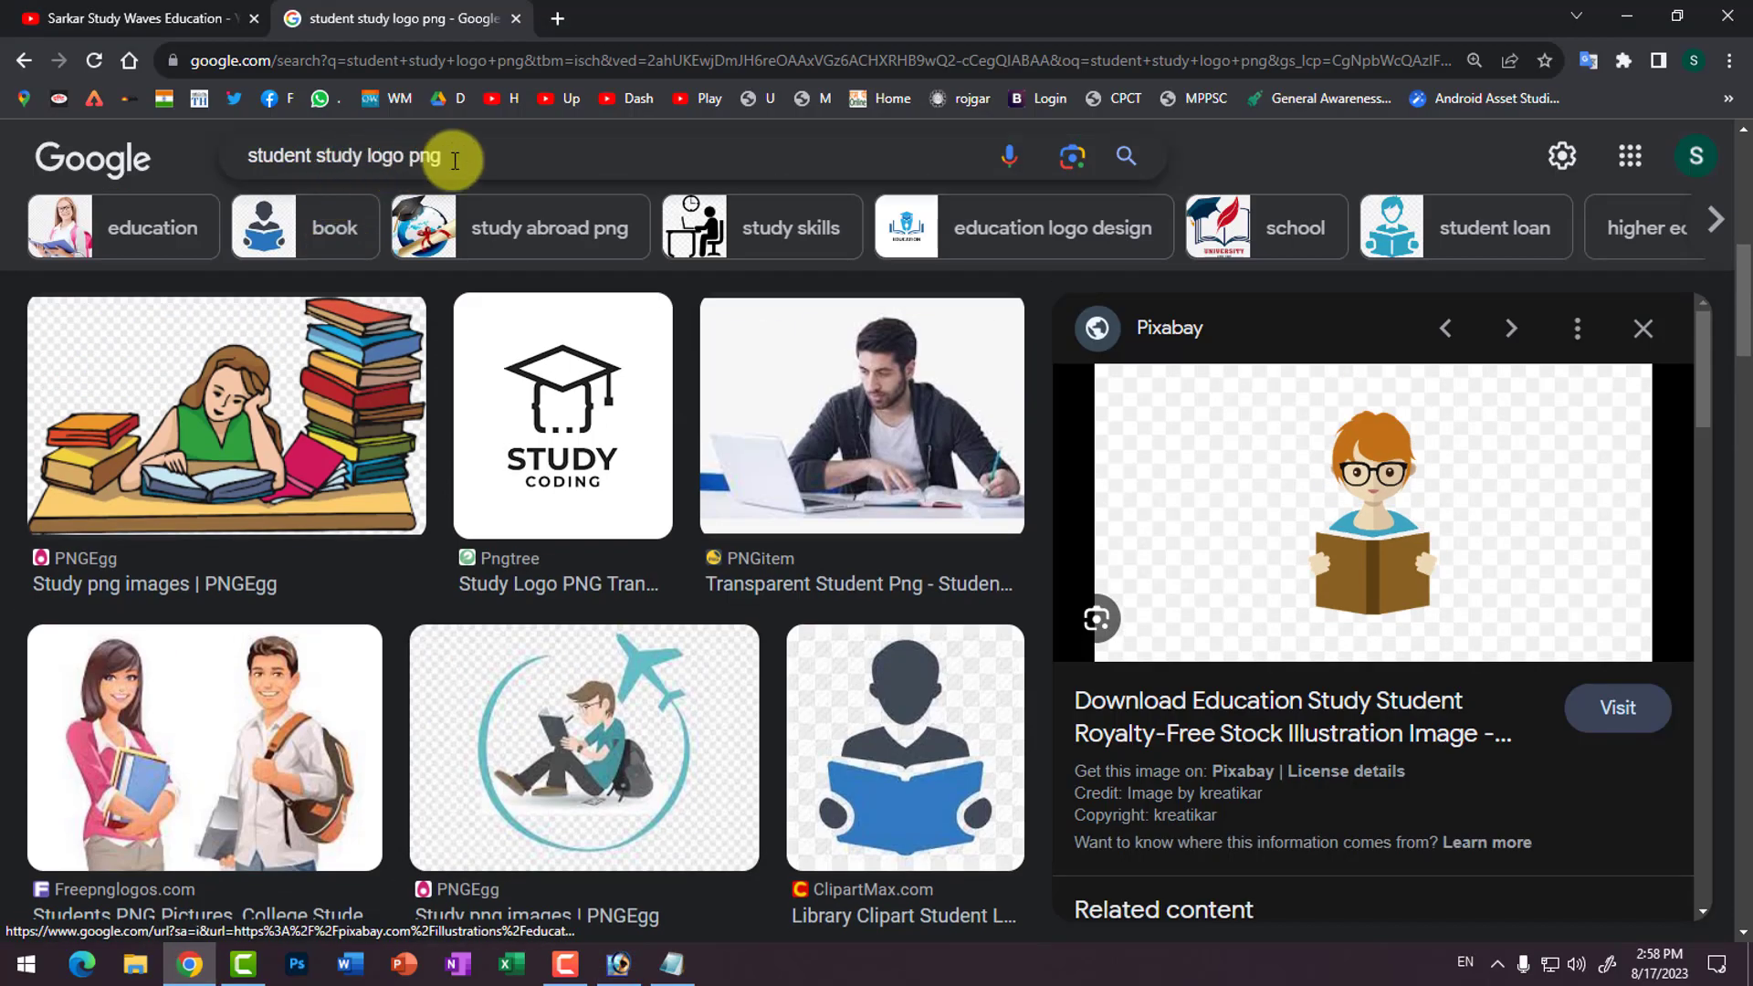
{"action": "left_click_drag", "start_coordinate": [455, 161], "coordinate": [3, 161]}
{"action": "type", "text": "s"}
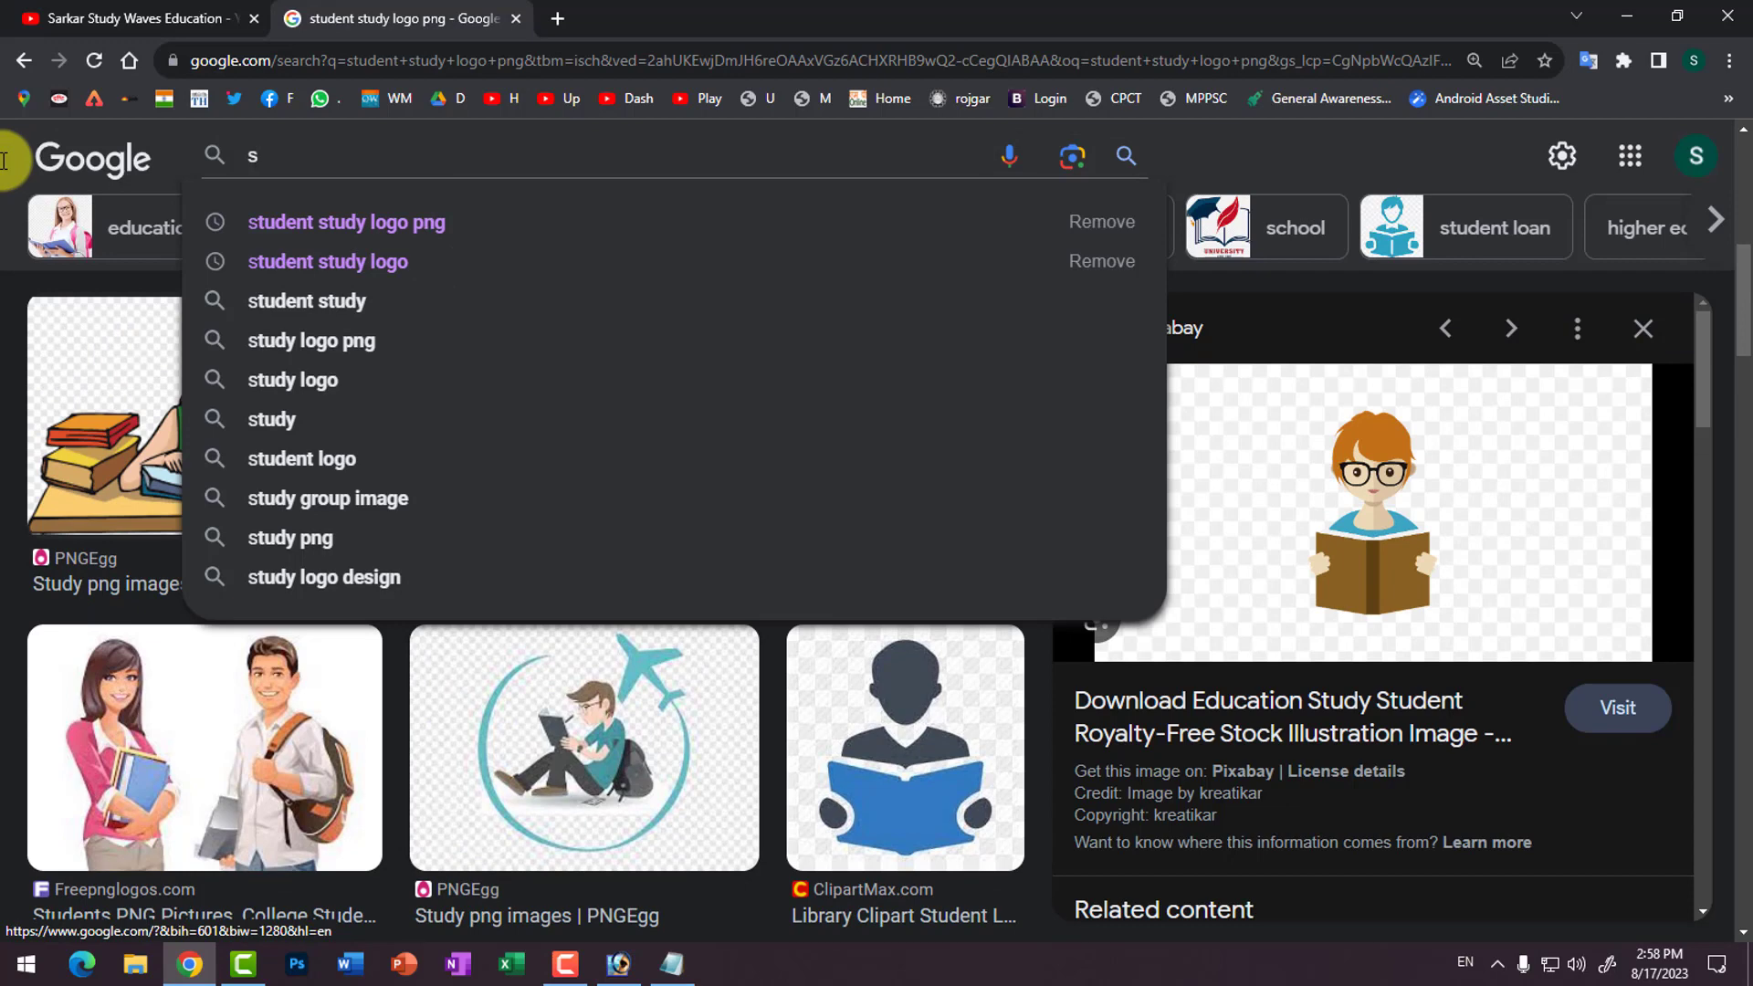
{"action": "key", "text": "BackSpace"}
{"action": "type", "text": "ph"}
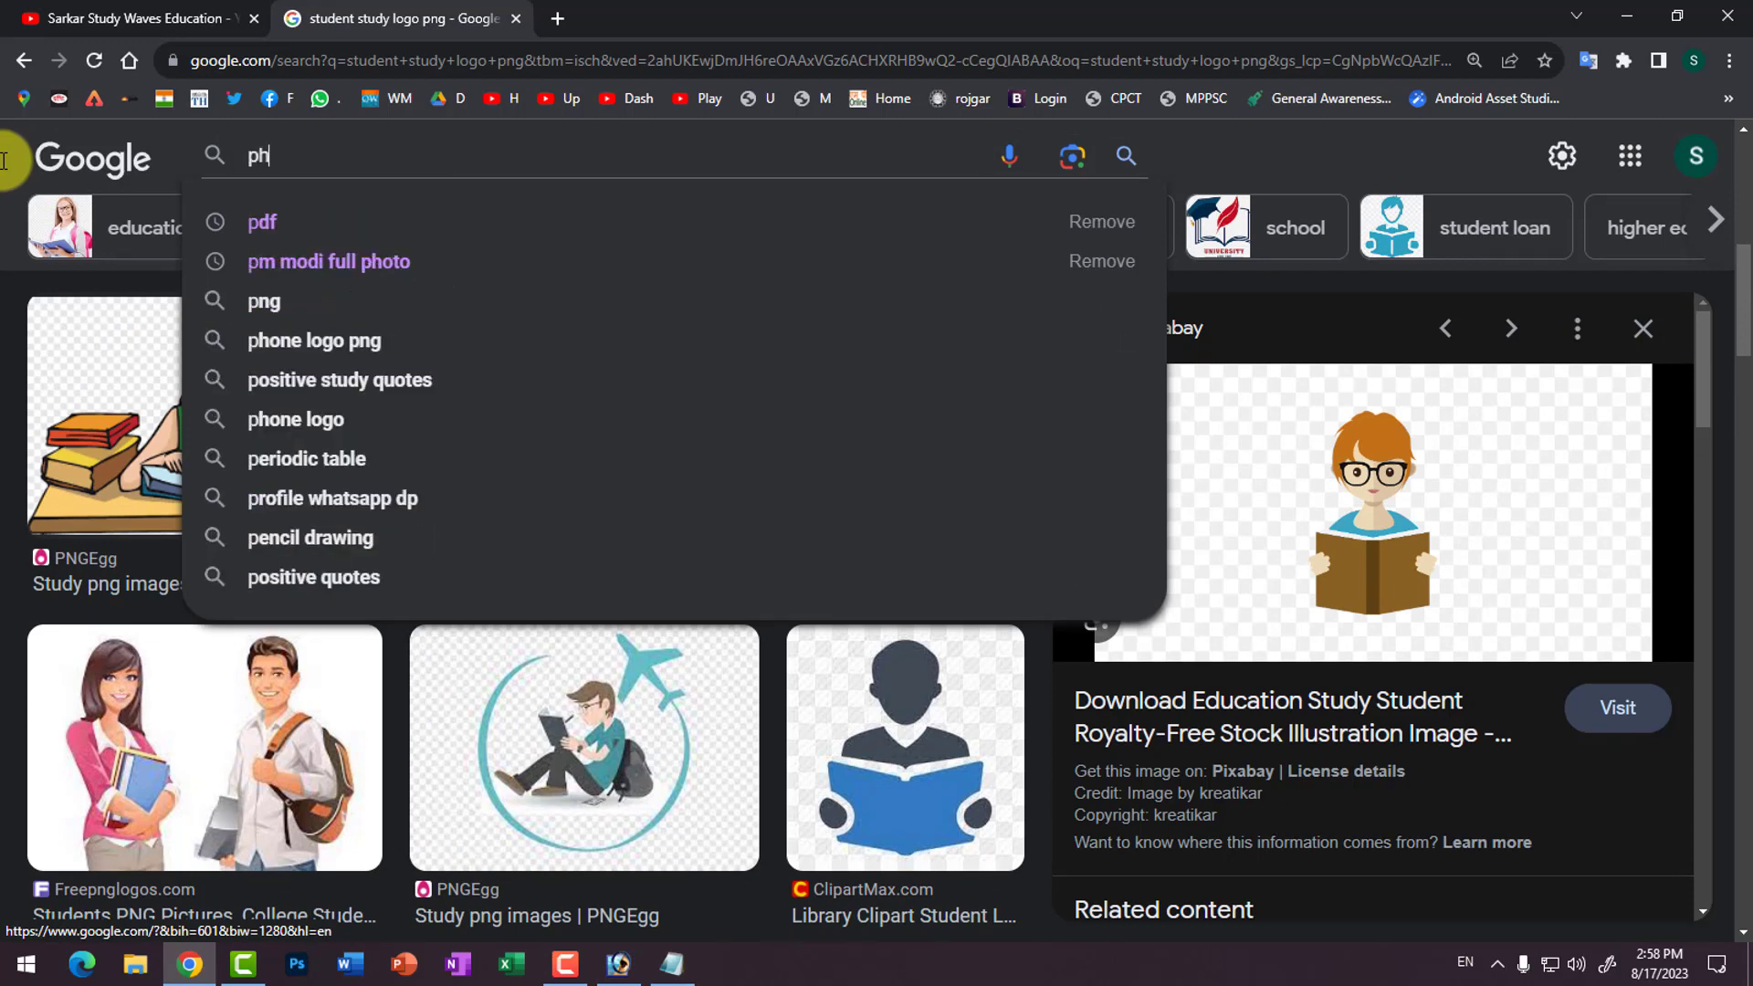
{"action": "type", "text": "otoshop pra"}
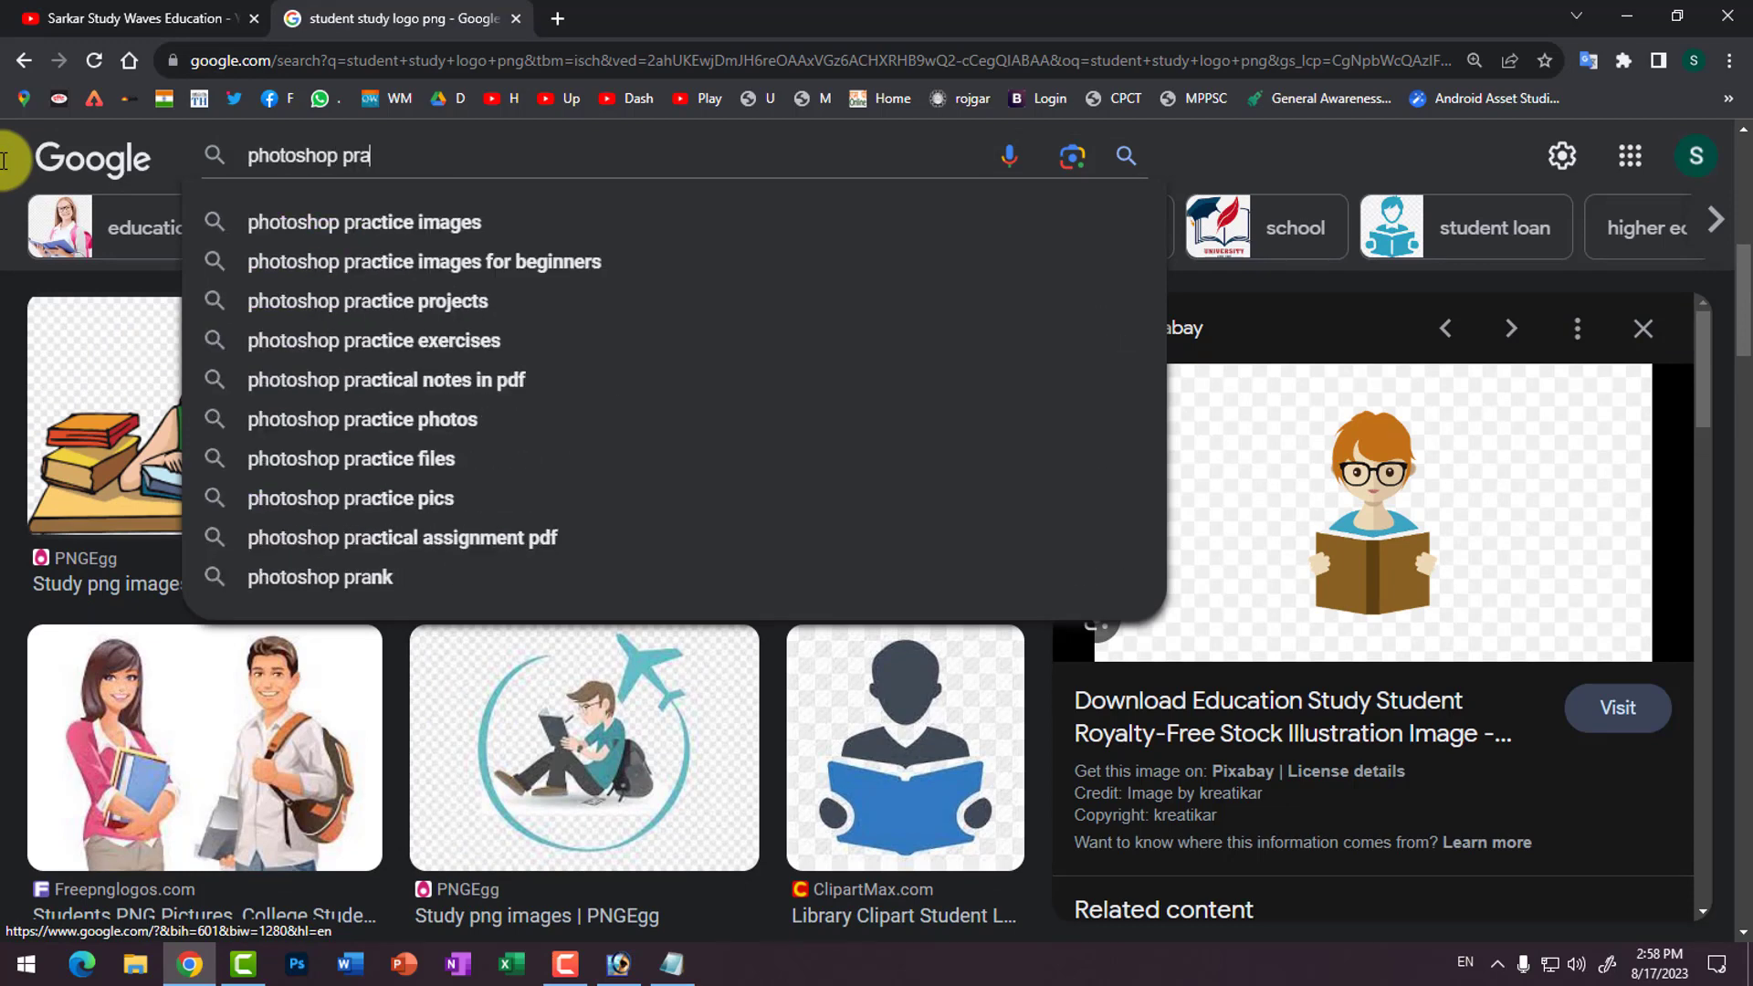
{"action": "type", "text": "ctice image"}
{"action": "key", "text": "Return"}
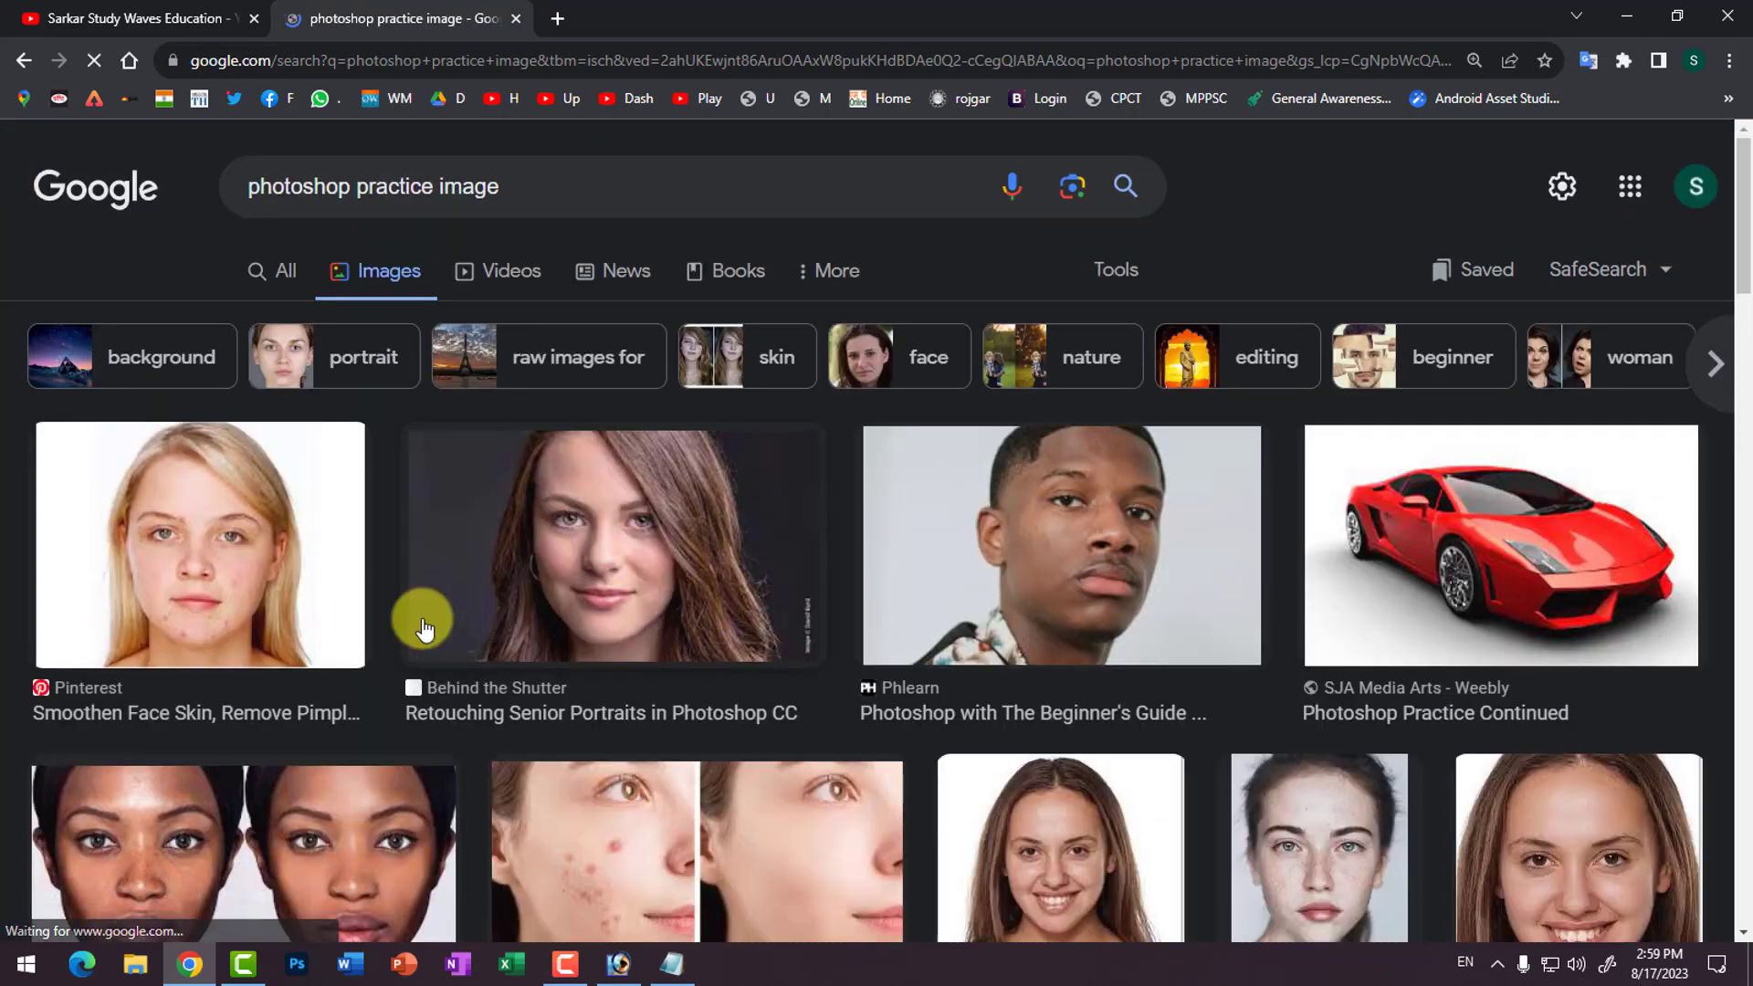
Step: Preview the skin smoothing tutorial and red car results, then return to Photoshop
{"action": "scroll", "coordinate": [630, 831], "scroll_direction": "down", "scroll_amount": 2}
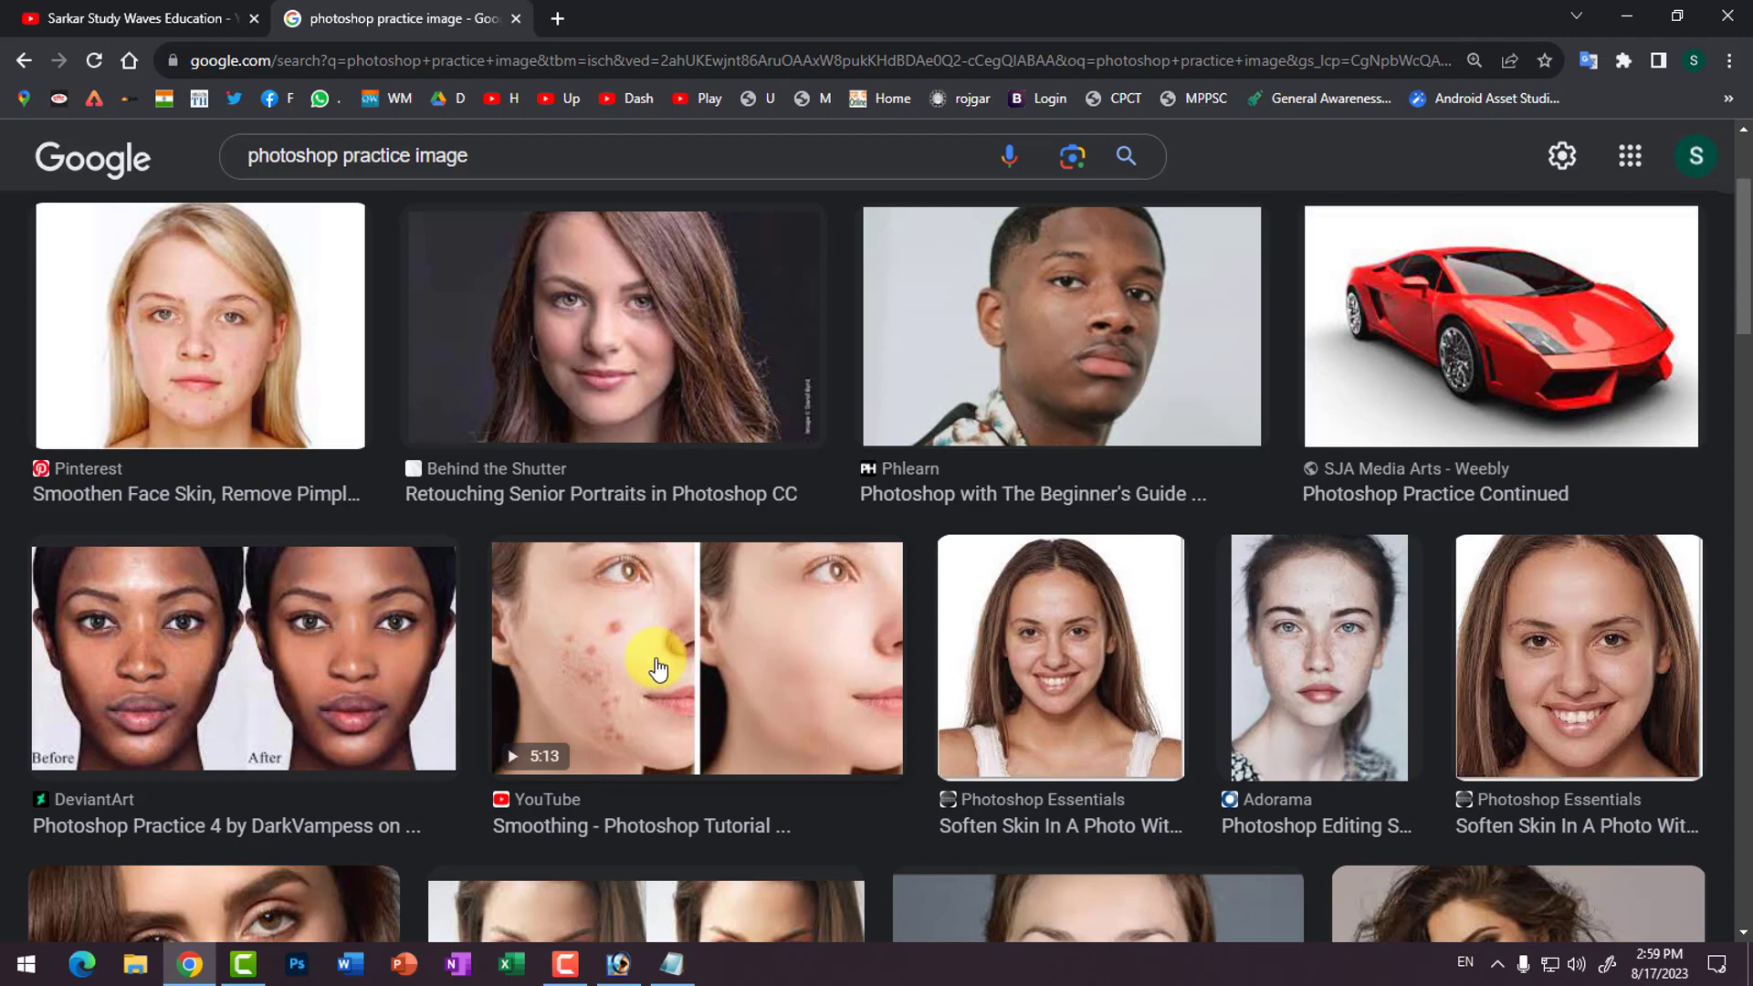
{"action": "left_click", "coordinate": [657, 669]}
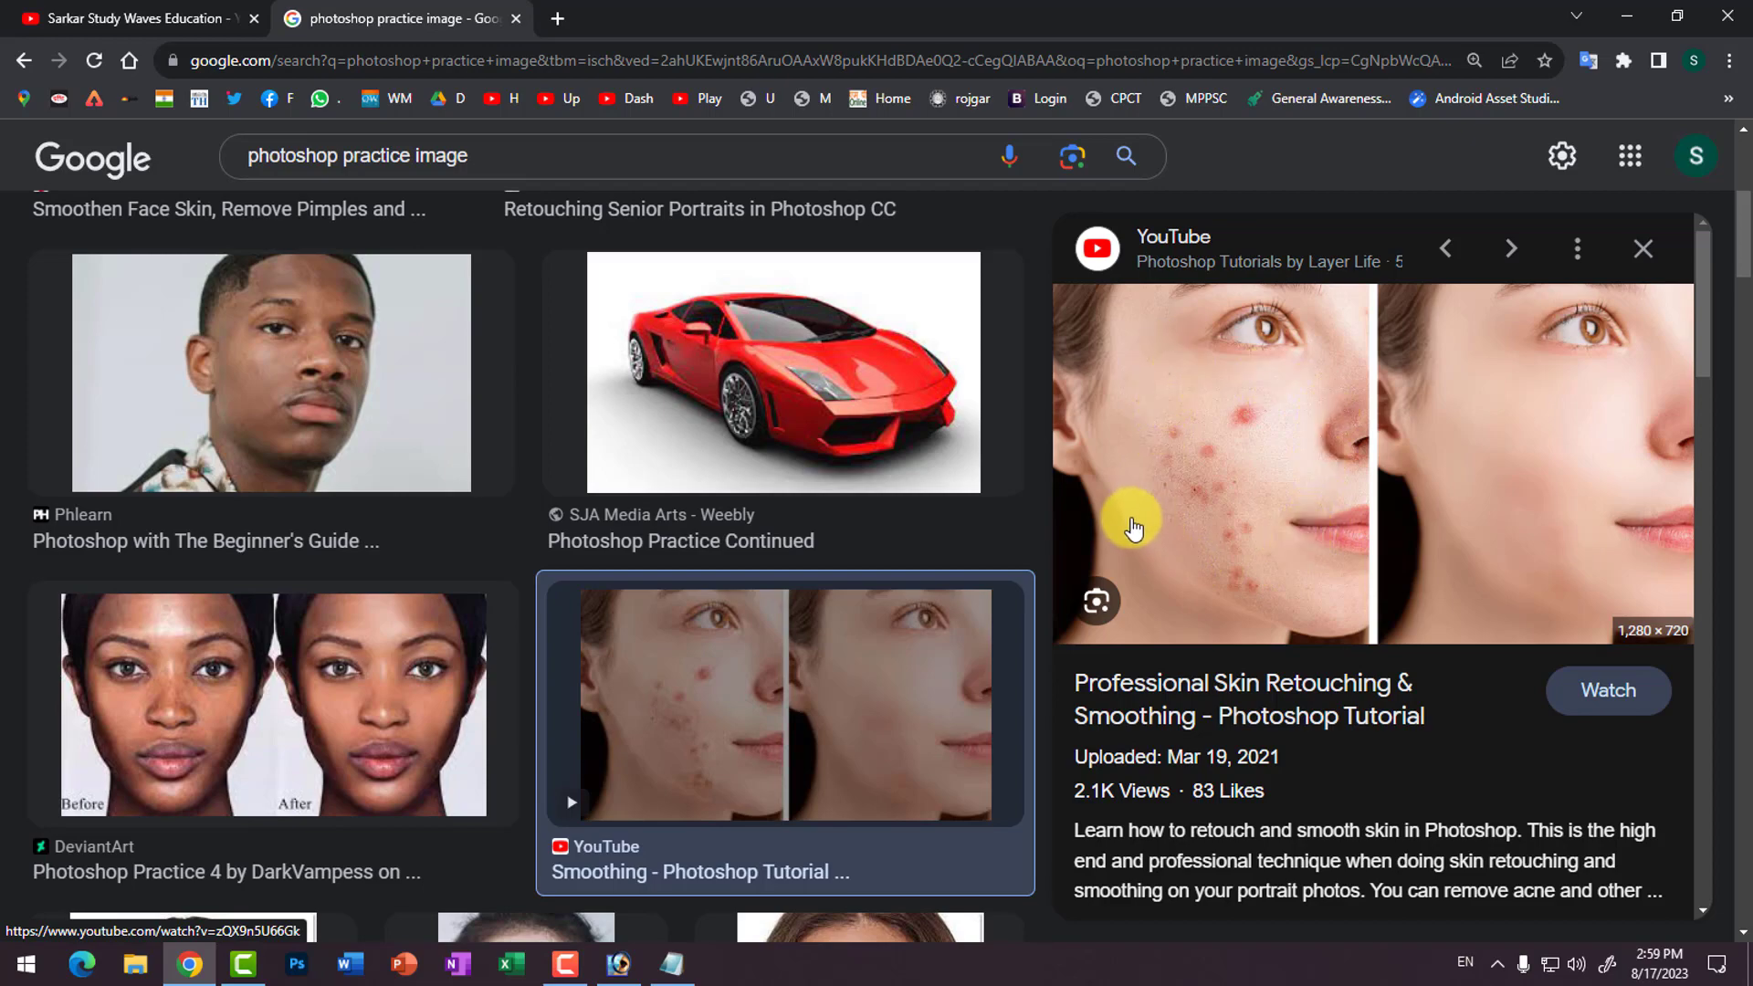
{"action": "scroll", "coordinate": [420, 593], "scroll_direction": "up", "scroll_amount": 5}
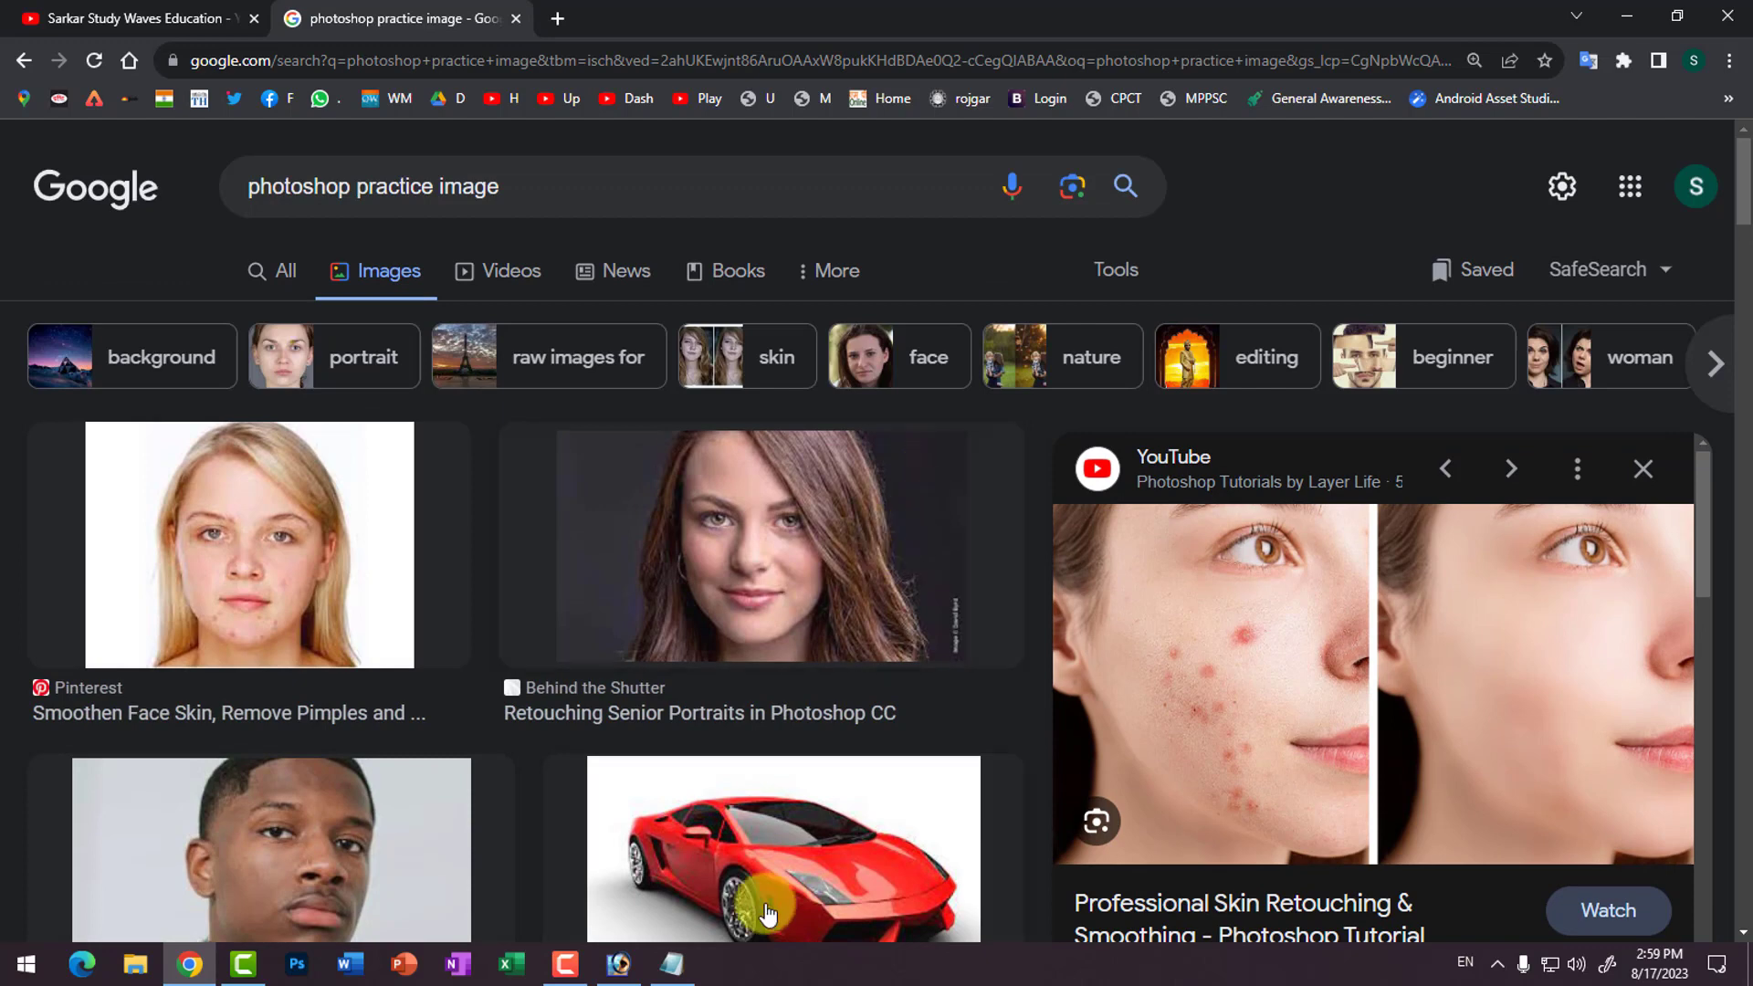
{"action": "left_click", "coordinate": [771, 909]}
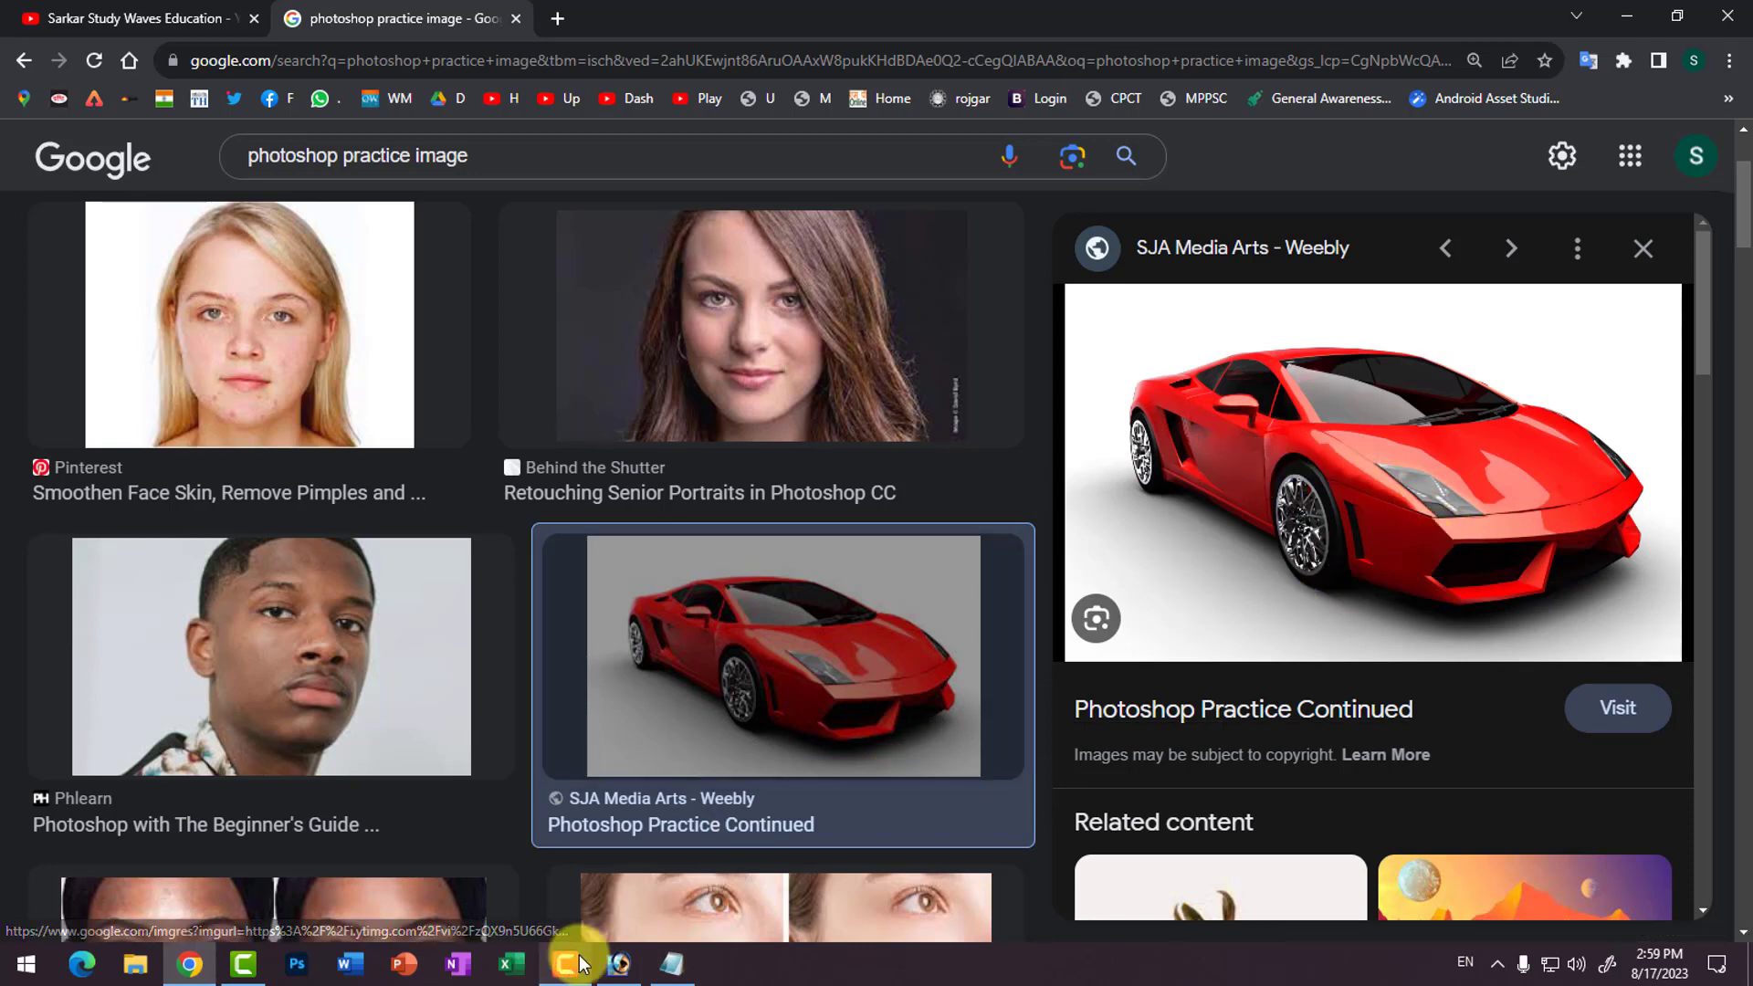
{"action": "left_click", "coordinate": [618, 962]}
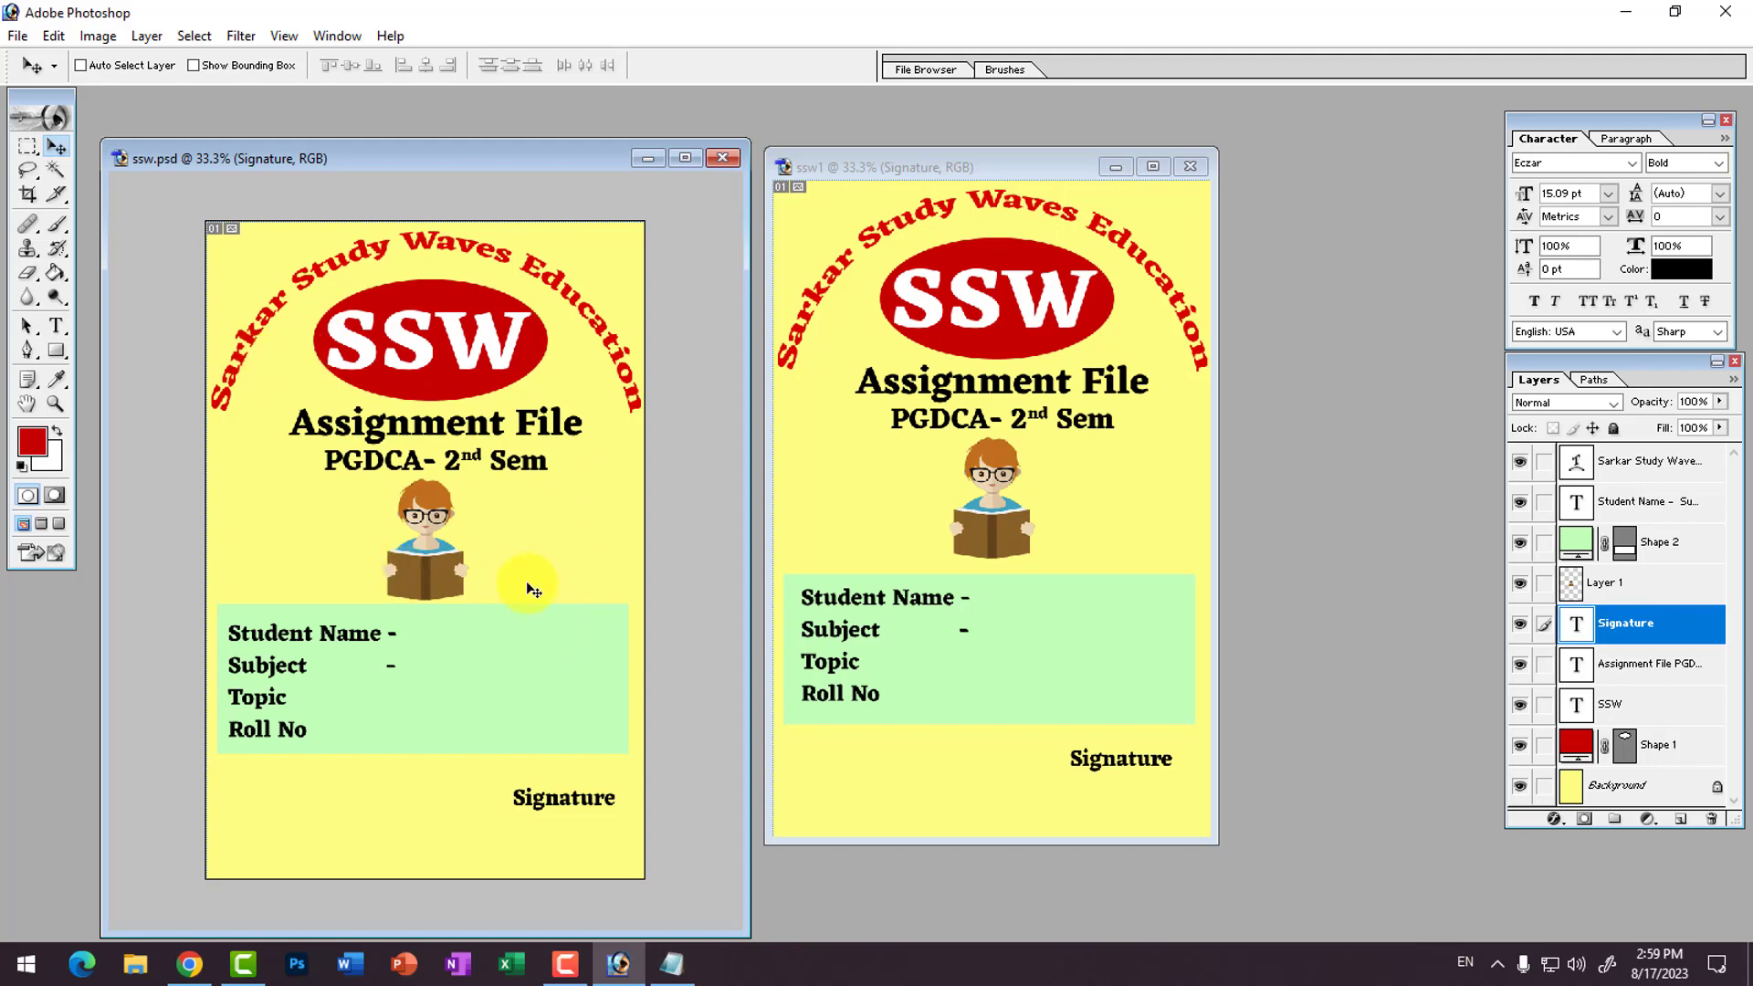
Step: With the Move tool active, select the yellow Background layer of ssw.psd
{"action": "left_click", "coordinate": [54, 273]}
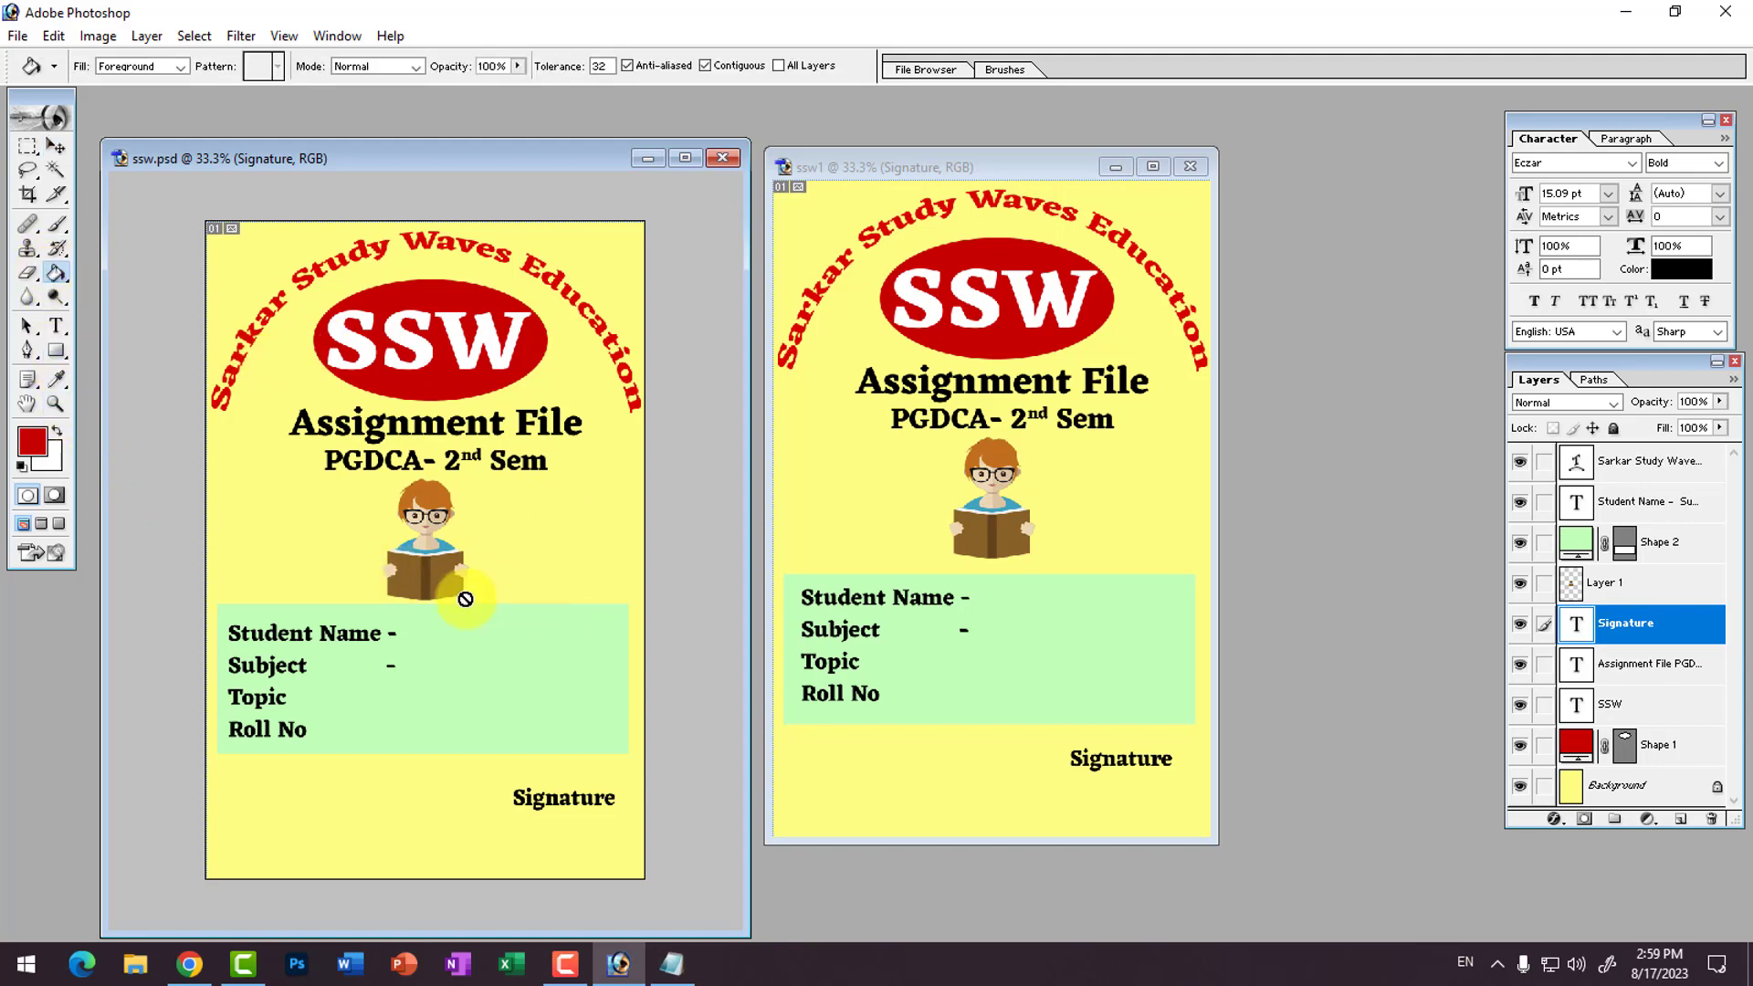
{"action": "left_click", "coordinate": [55, 145]}
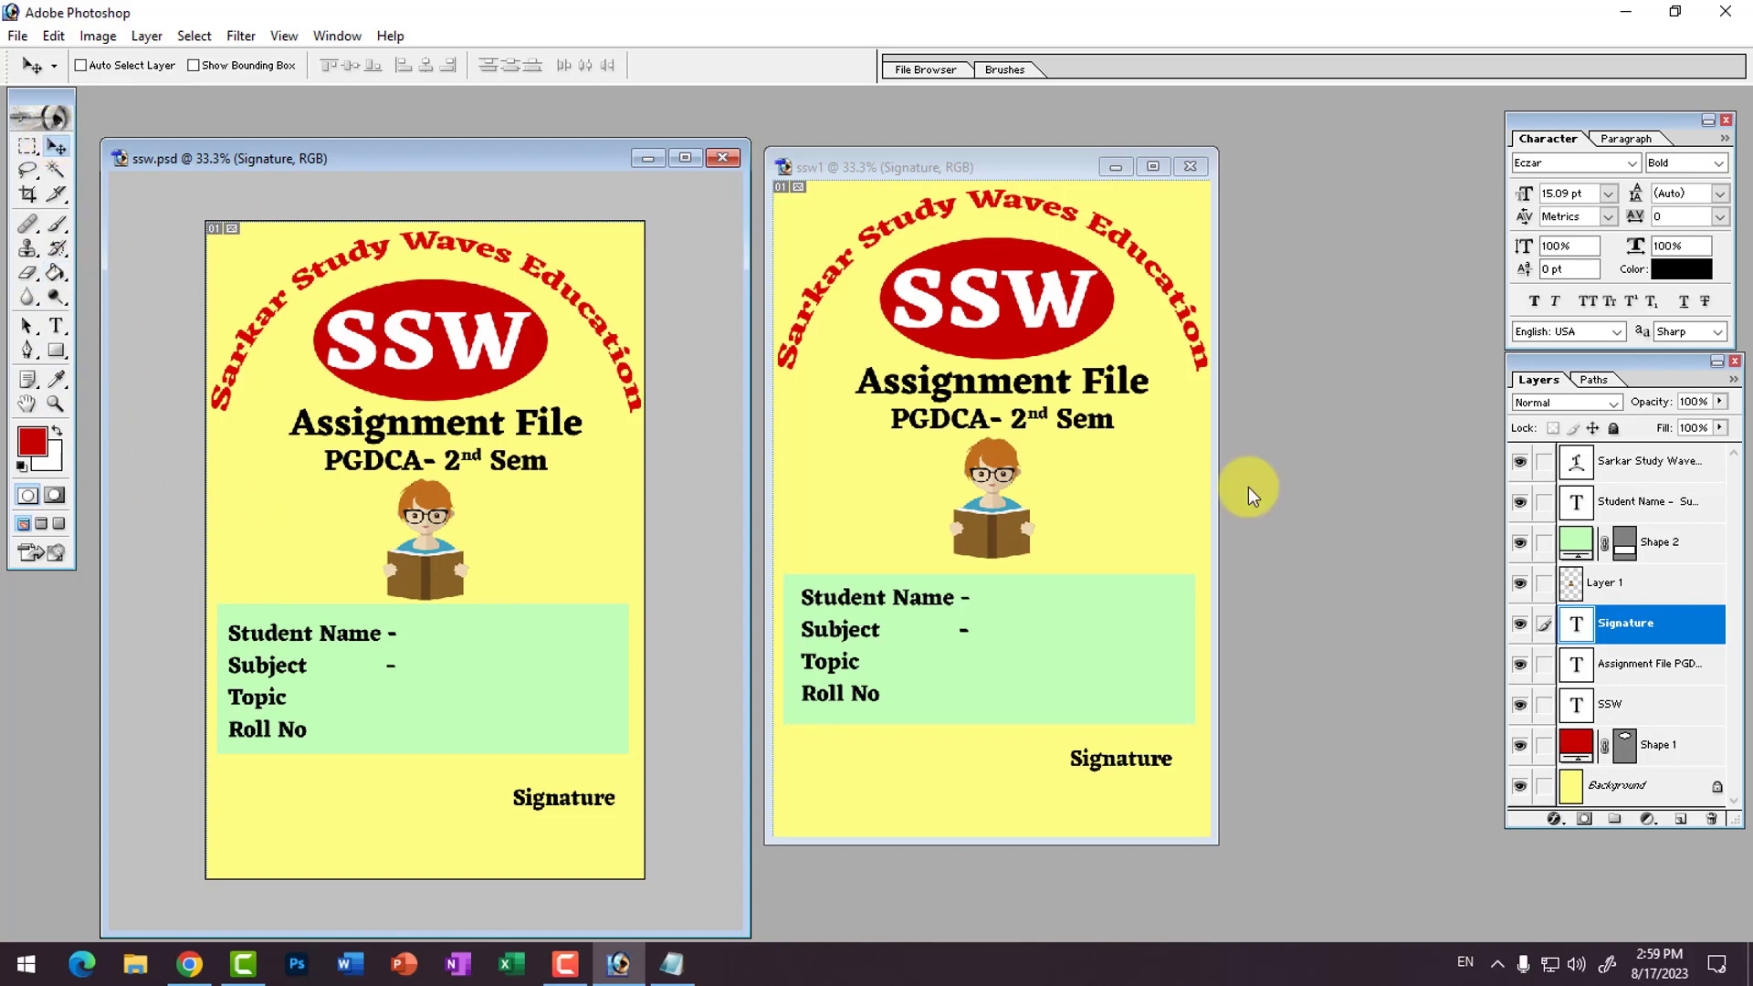
{"action": "left_click", "coordinate": [1637, 783]}
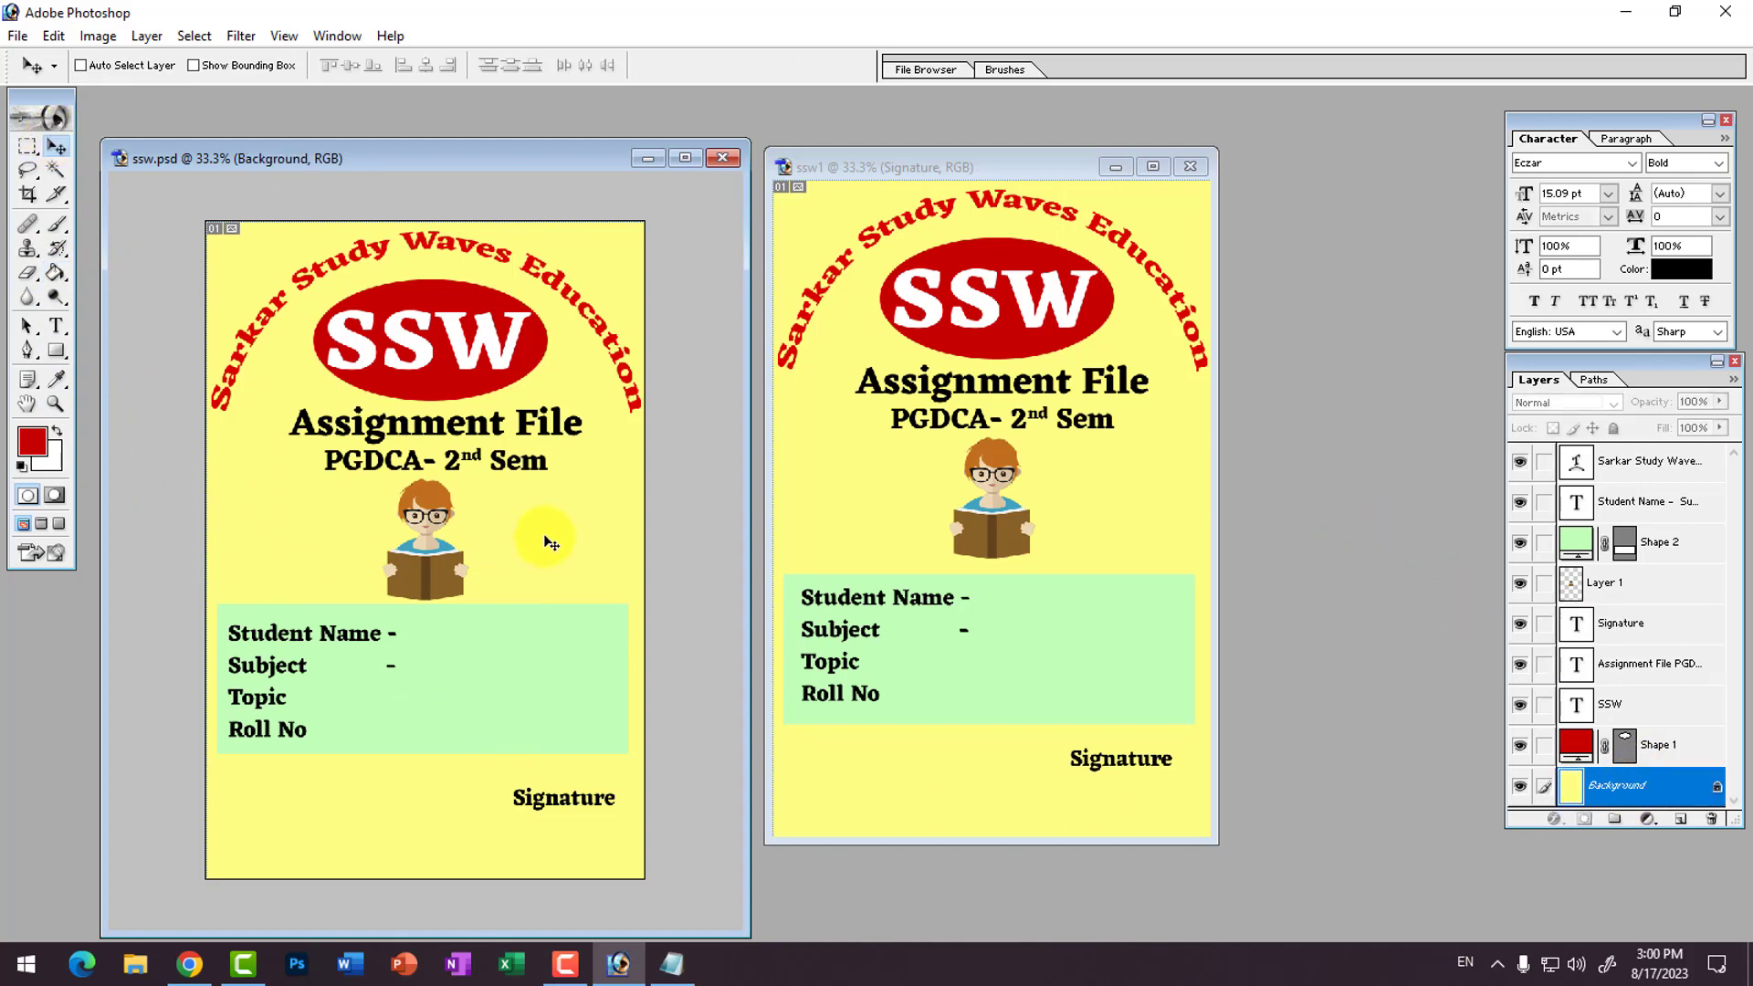